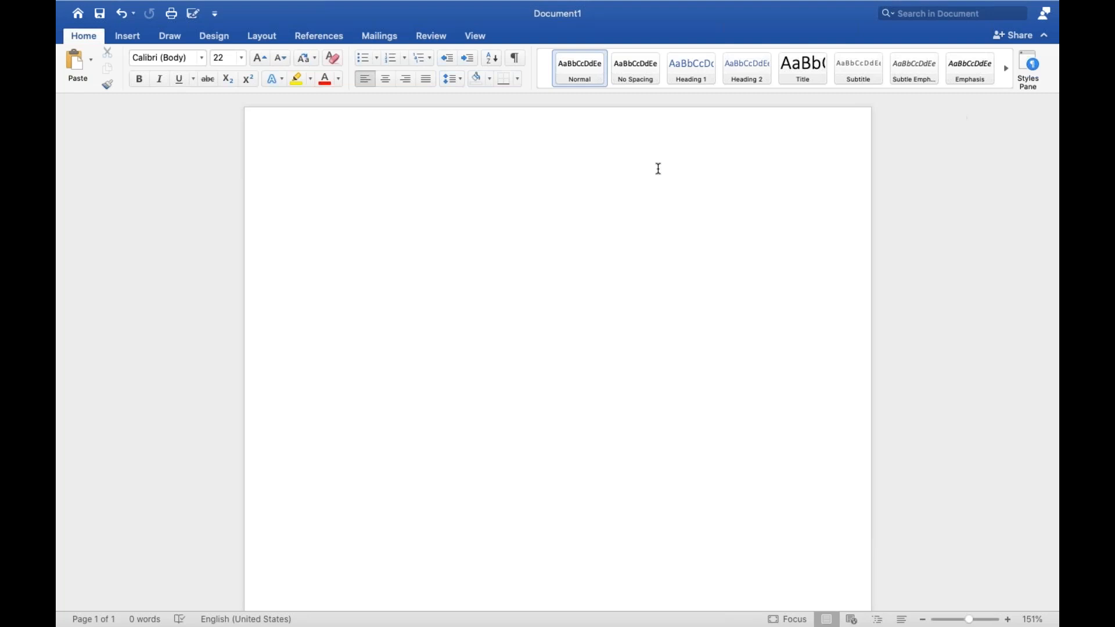
Switch to ServiceNow in the browser, filter the navigator for "incident" and open a form for a new incident record
{"action": "key", "text": "ctrl+Left"}
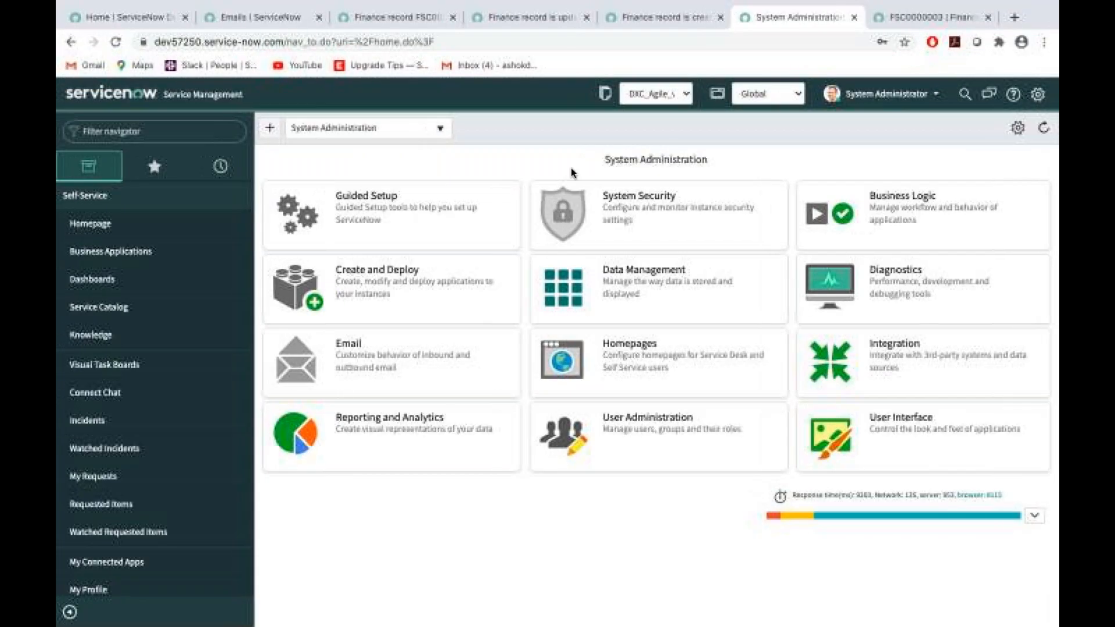
{"action": "left_click", "coordinate": [183, 140]}
{"action": "type", "text": "inci"}
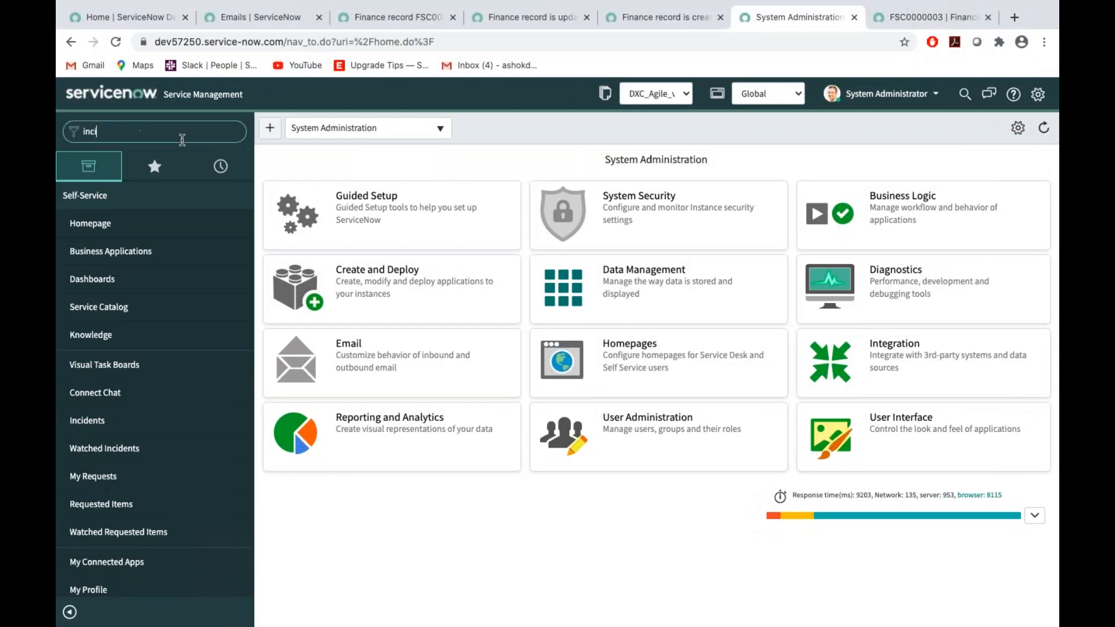
{"action": "type", "text": "dent"}
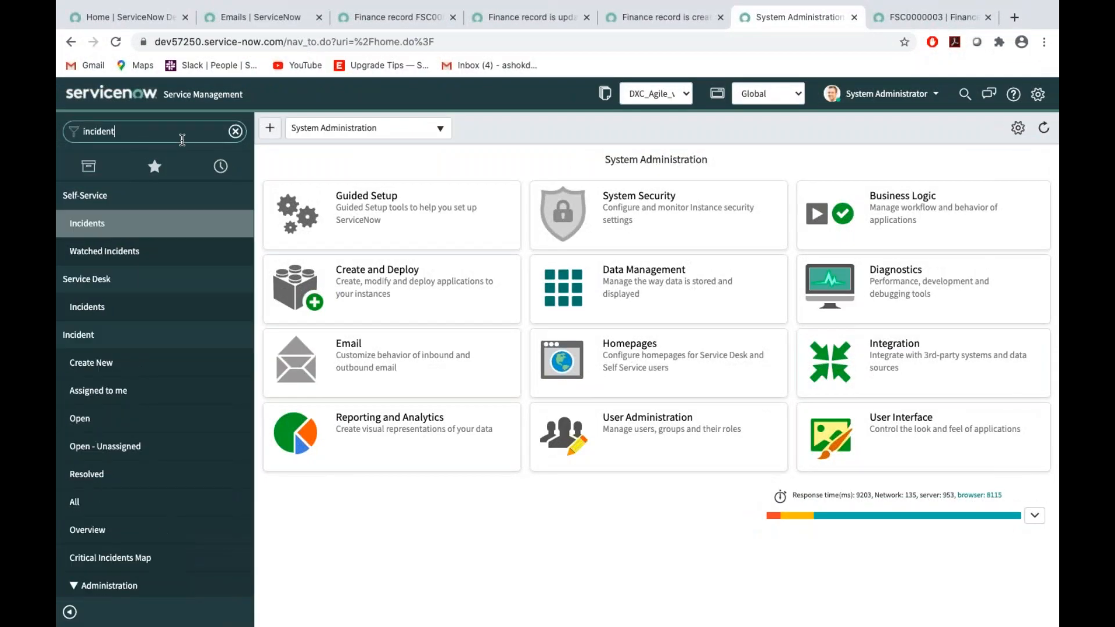
{"action": "left_click", "coordinate": [90, 364]}
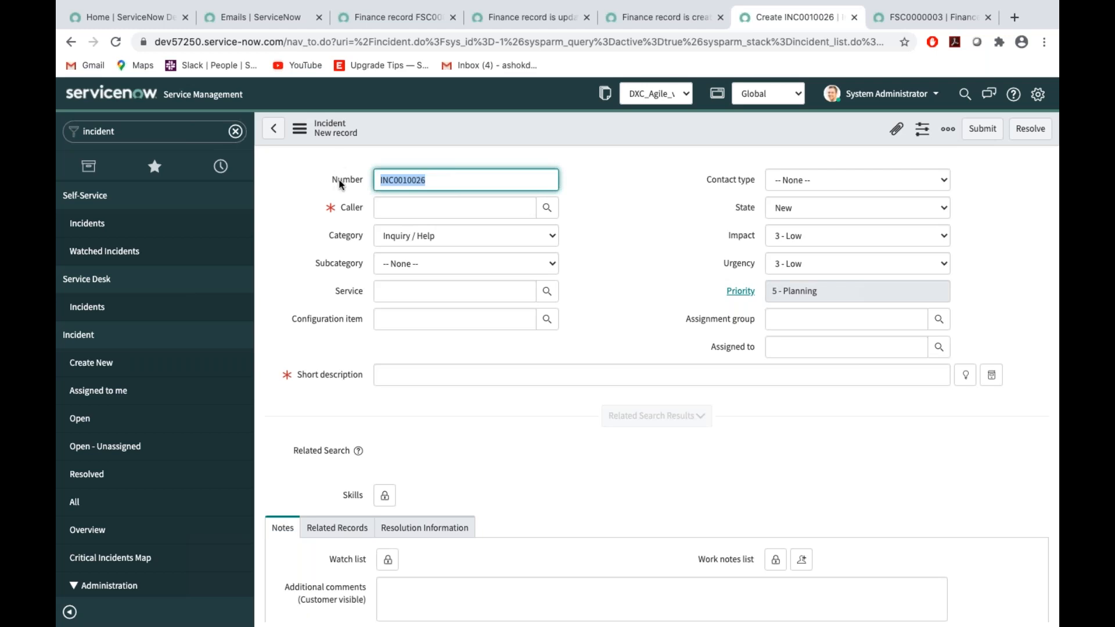
Examine the new incident form's fields, including the Category options, the short description and the Notes section
{"action": "left_click", "coordinate": [394, 178]}
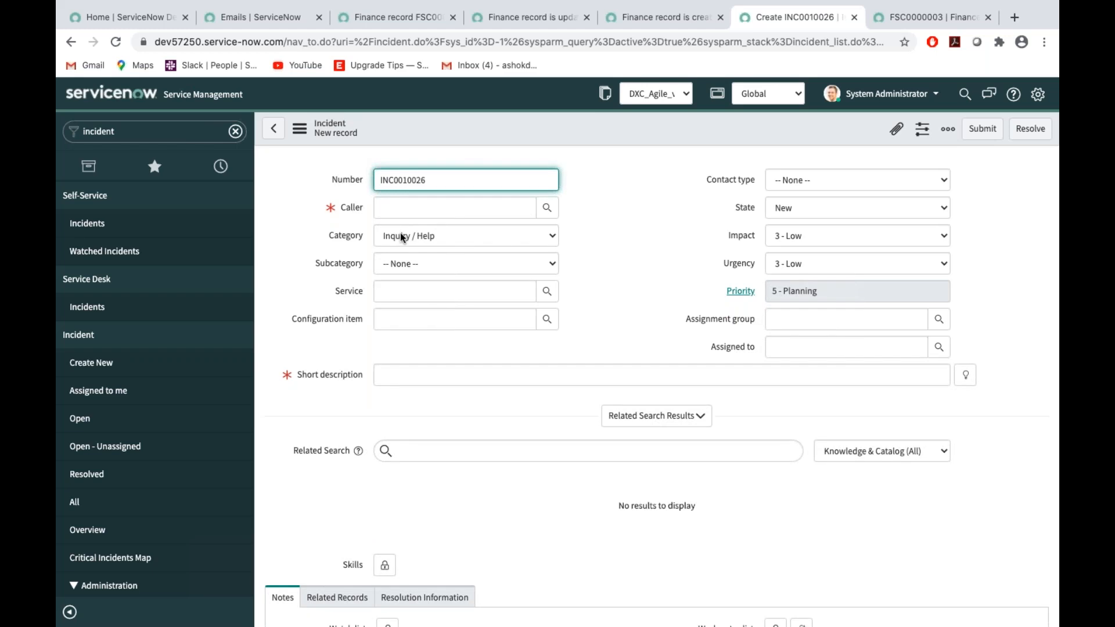
{"action": "left_click", "coordinate": [492, 242]}
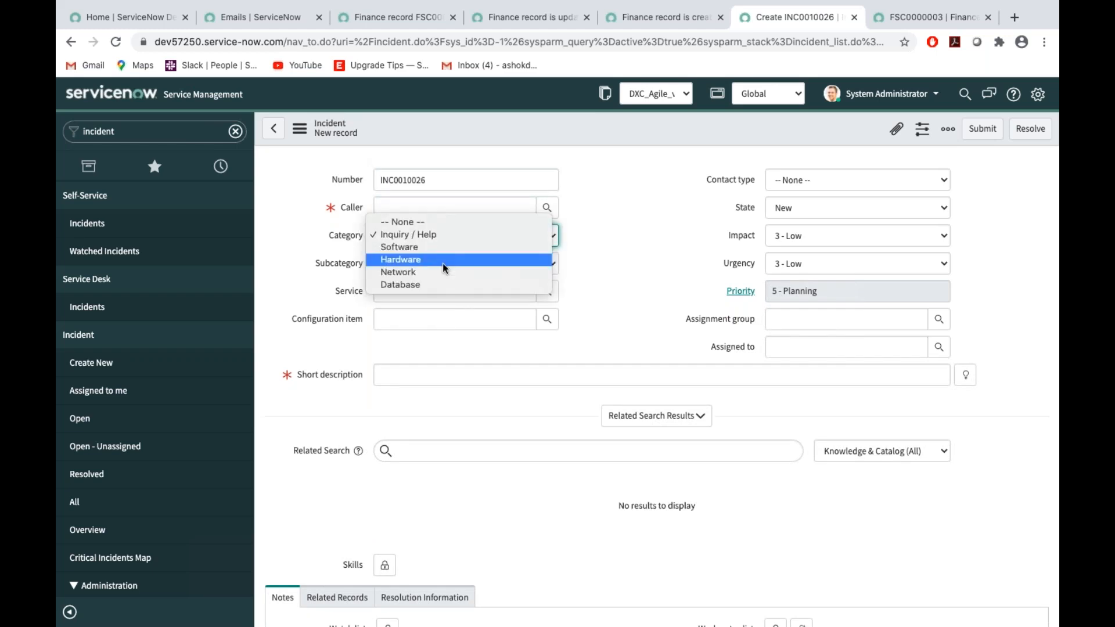
{"action": "left_click", "coordinate": [720, 288]}
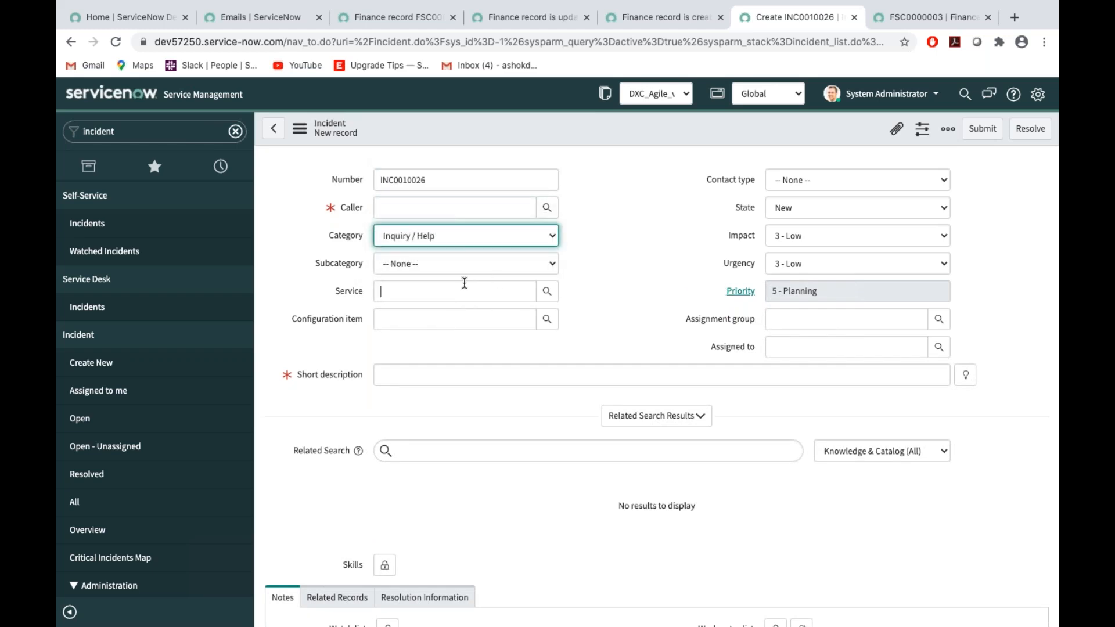
{"action": "left_click", "coordinate": [395, 375]}
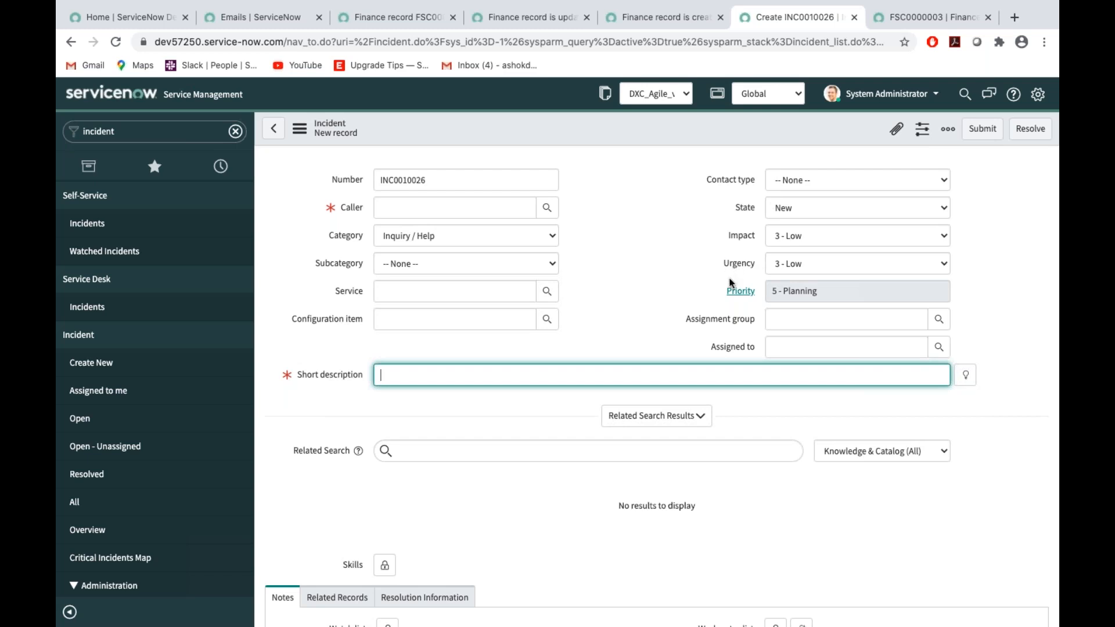
{"action": "scroll", "coordinate": [590, 393], "scroll_direction": "down", "scroll_amount": 4}
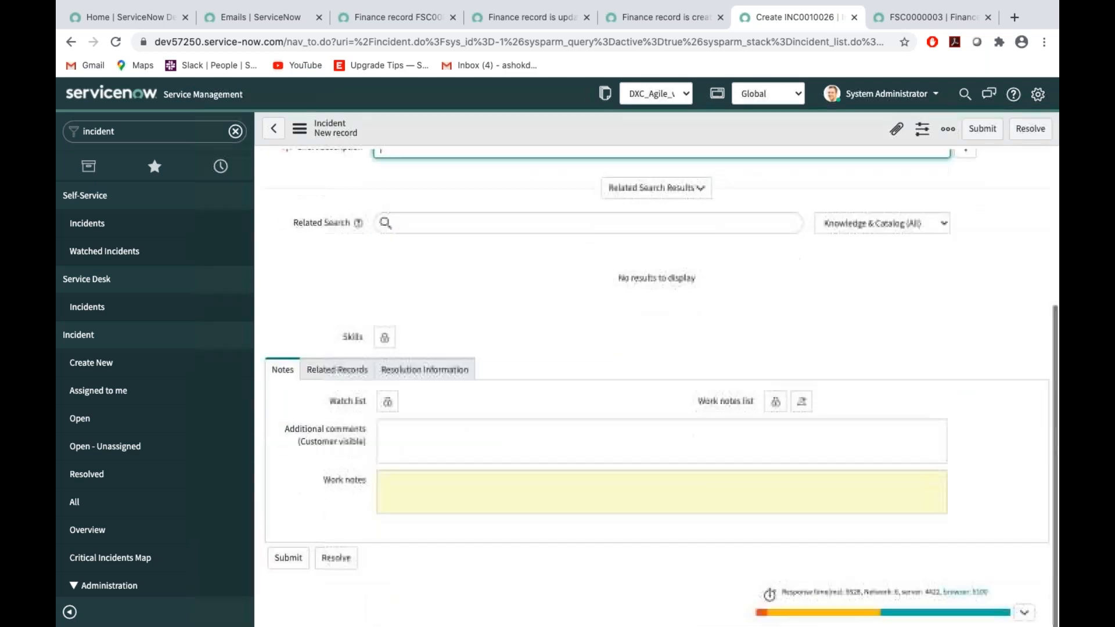
{"action": "scroll", "coordinate": [588, 395], "scroll_direction": "up", "scroll_amount": 4}
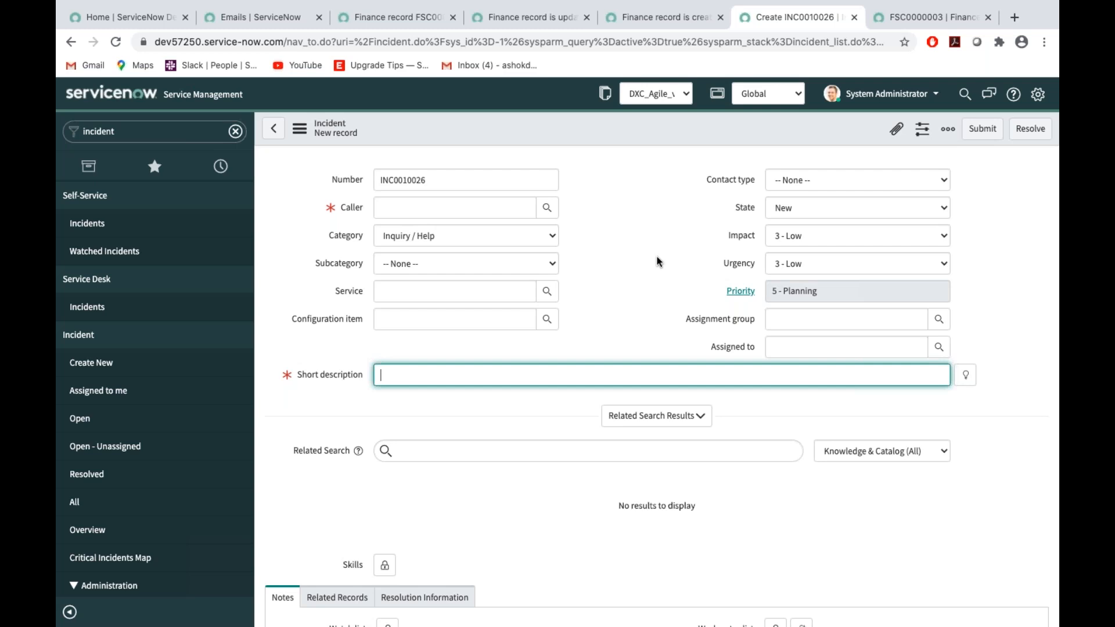
Switch to the blank Word document and enter the heading "Table : Data Model"
{"action": "key", "text": "ctrl+Left"}
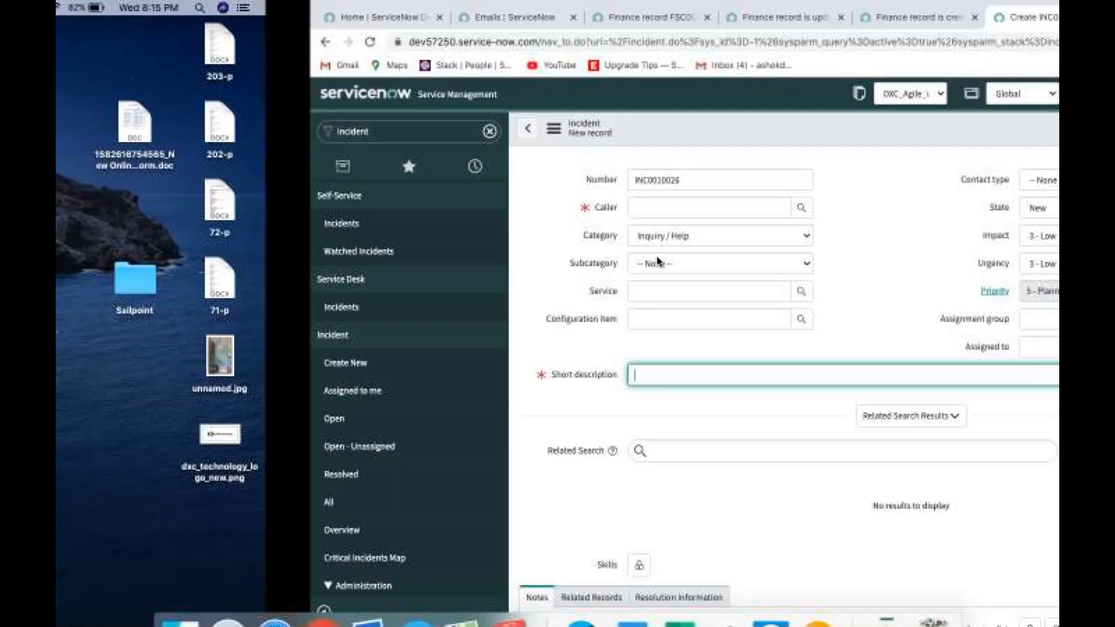
{"action": "key", "text": "ctrl+Right"}
{"action": "key", "text": "ctrl+Right"}
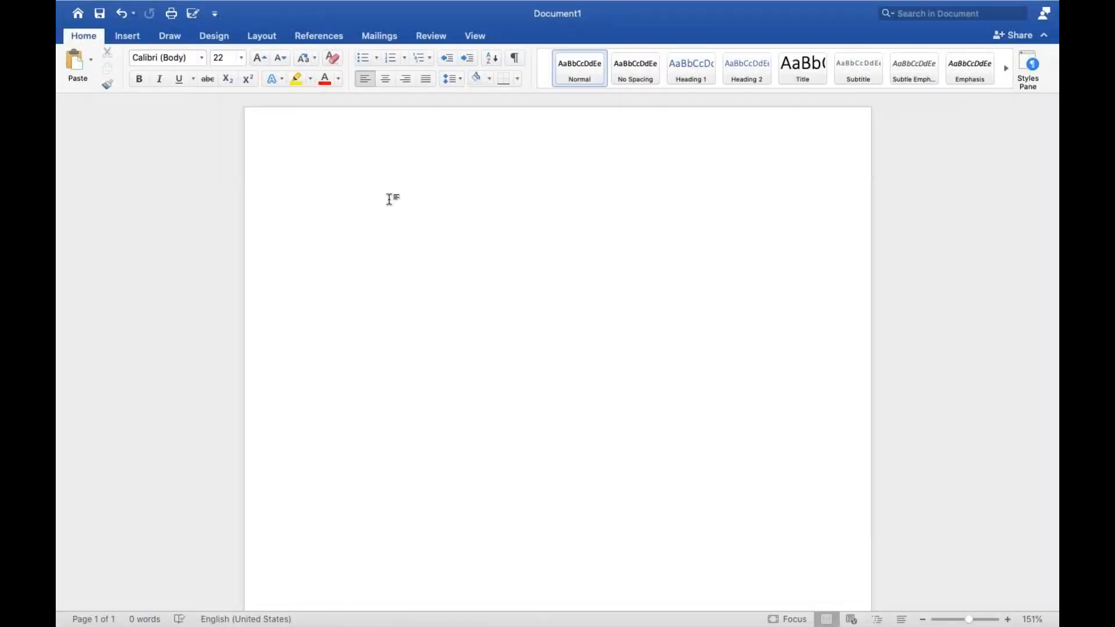
{"action": "type", "text": "Table"}
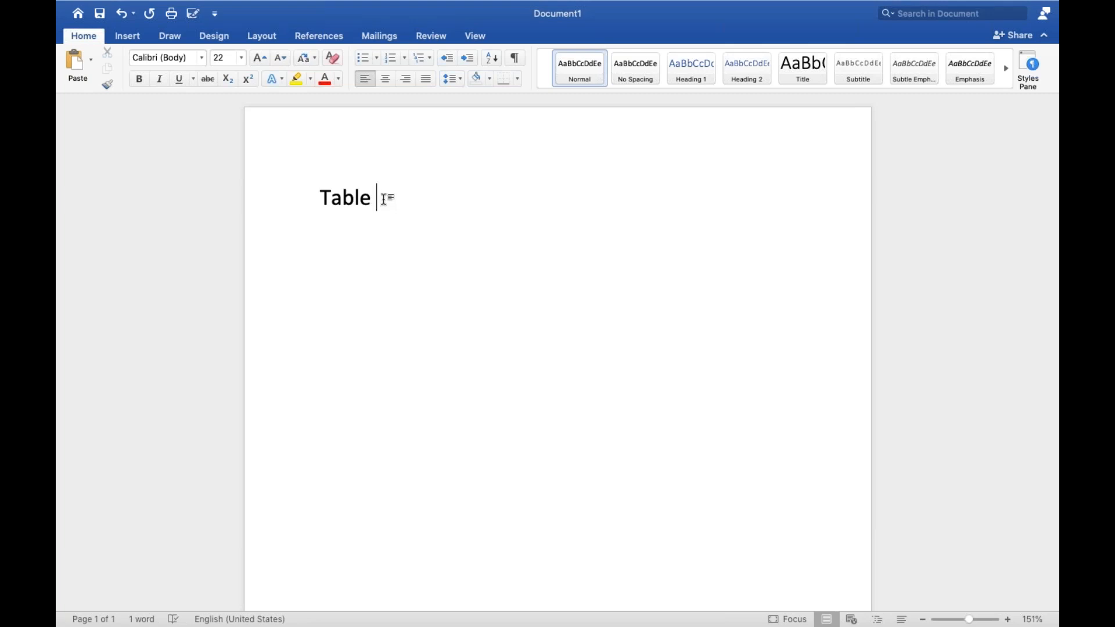
{"action": "type", "text": ": D"}
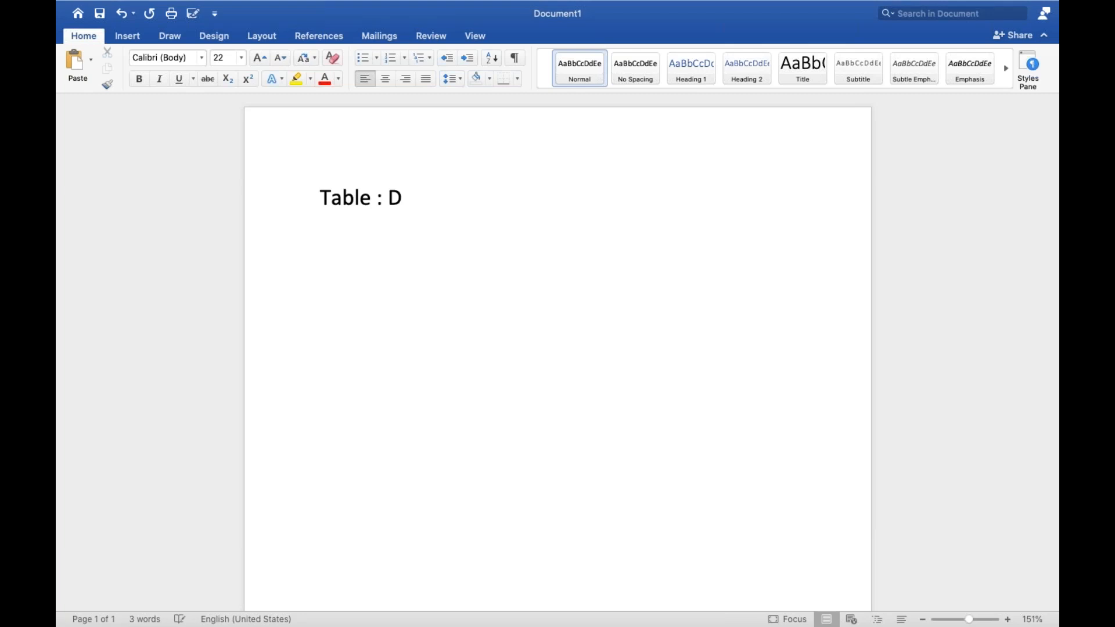
{"action": "type", "text": "ata Model"}
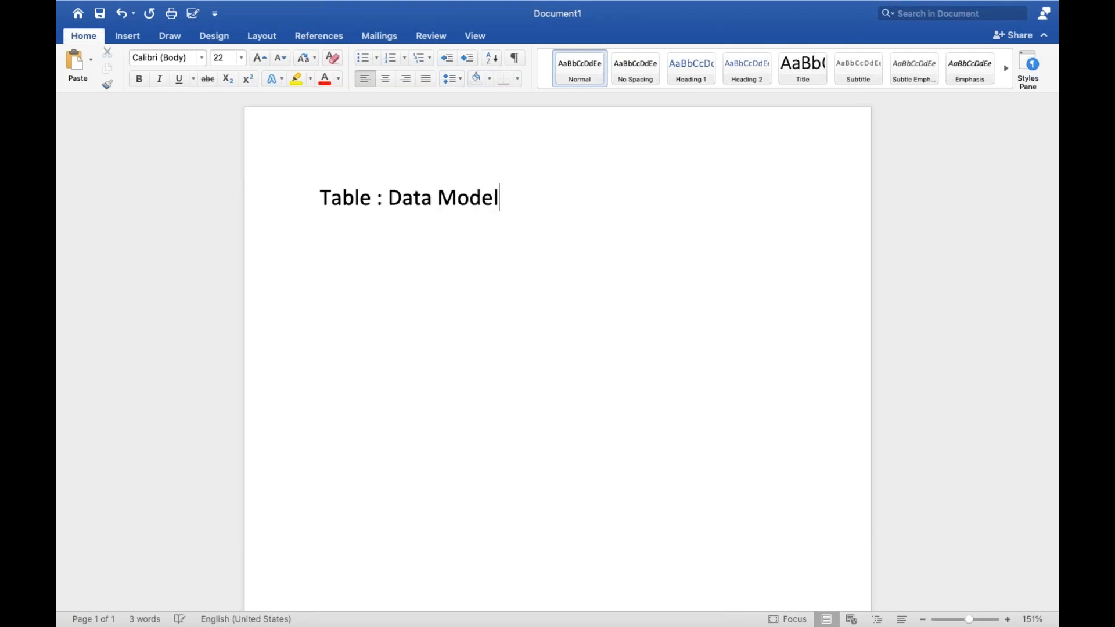
Add below the heading the line "How you are structuring the table and how you are making relationship between the table"
{"action": "key", "text": "Return"}
{"action": "type", "text": "How"}
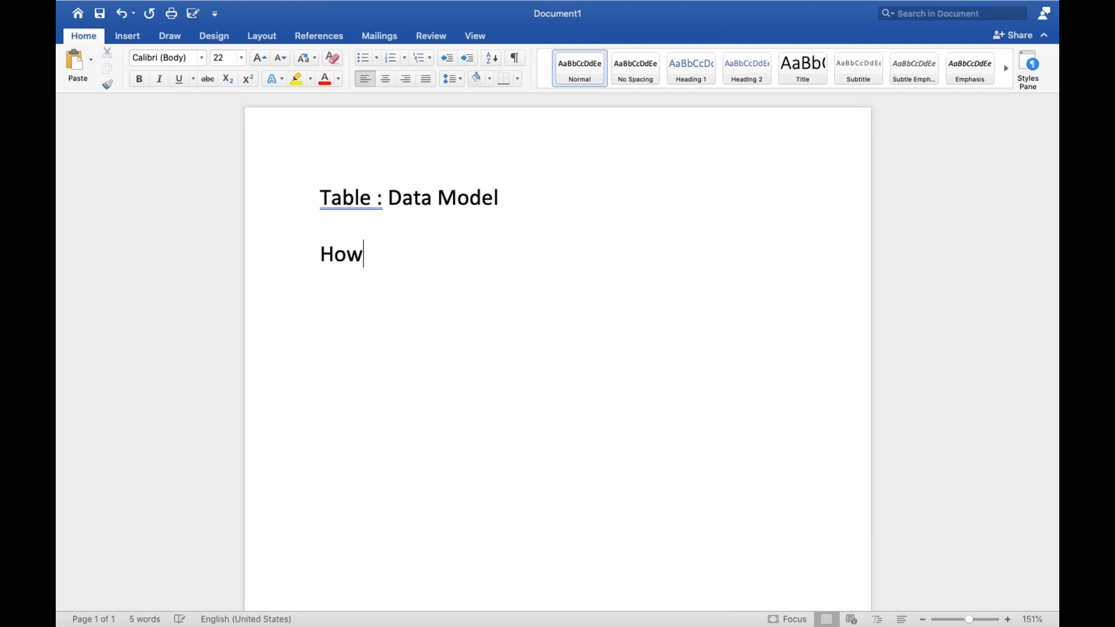
{"action": "type", "text": " you are structure"}
{"action": "key", "text": "BackSpace"}
{"action": "type", "text": "ing the "}
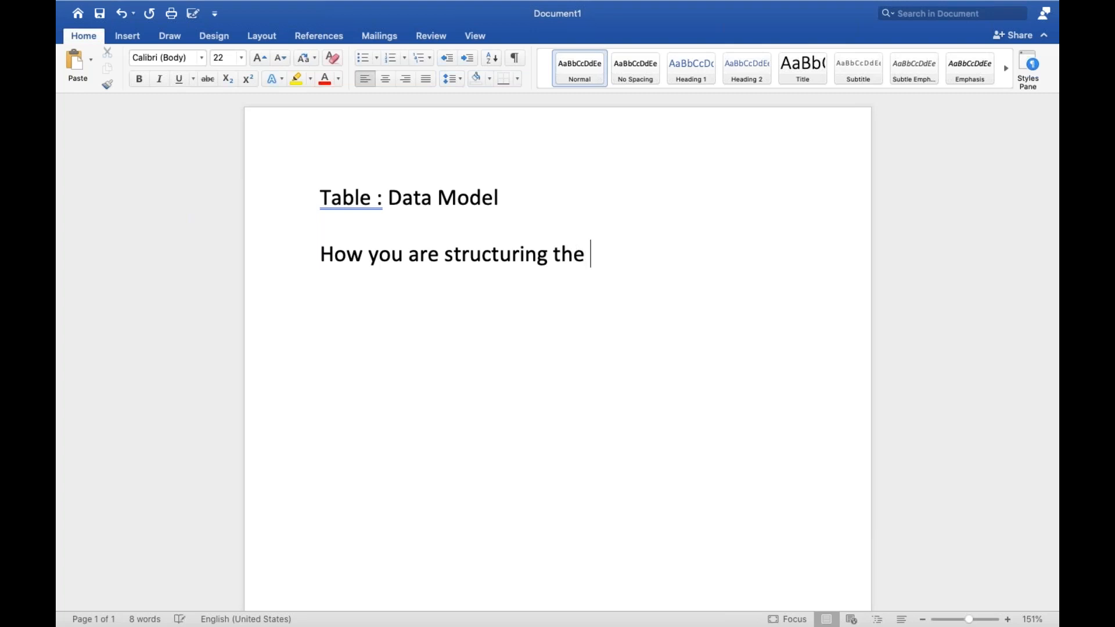
{"action": "type", "text": "table and"}
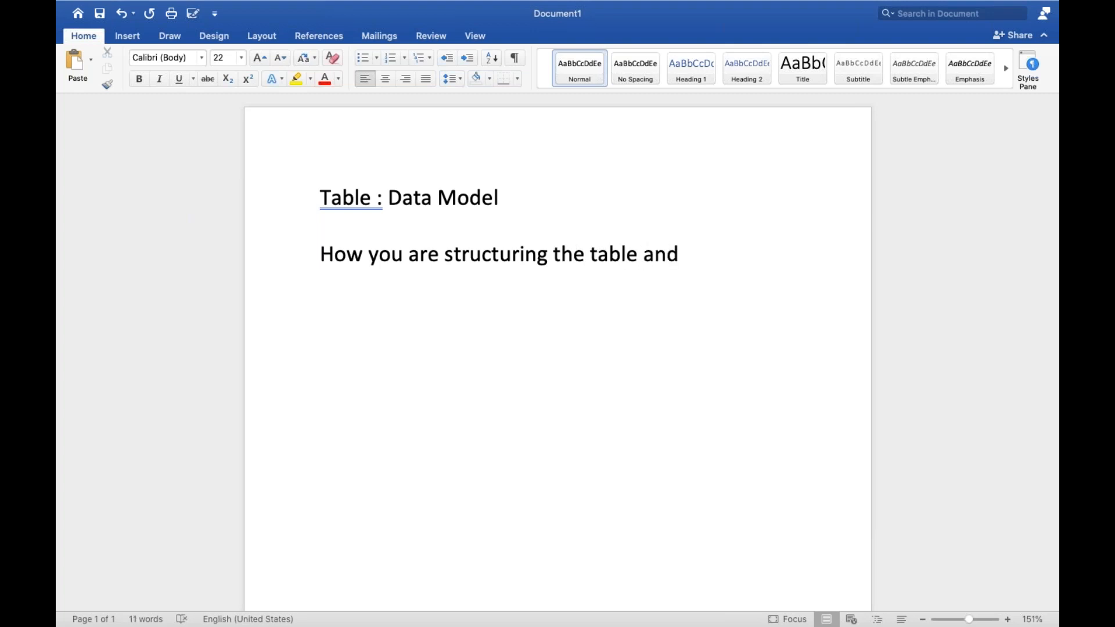
{"action": "type", "text": " how "}
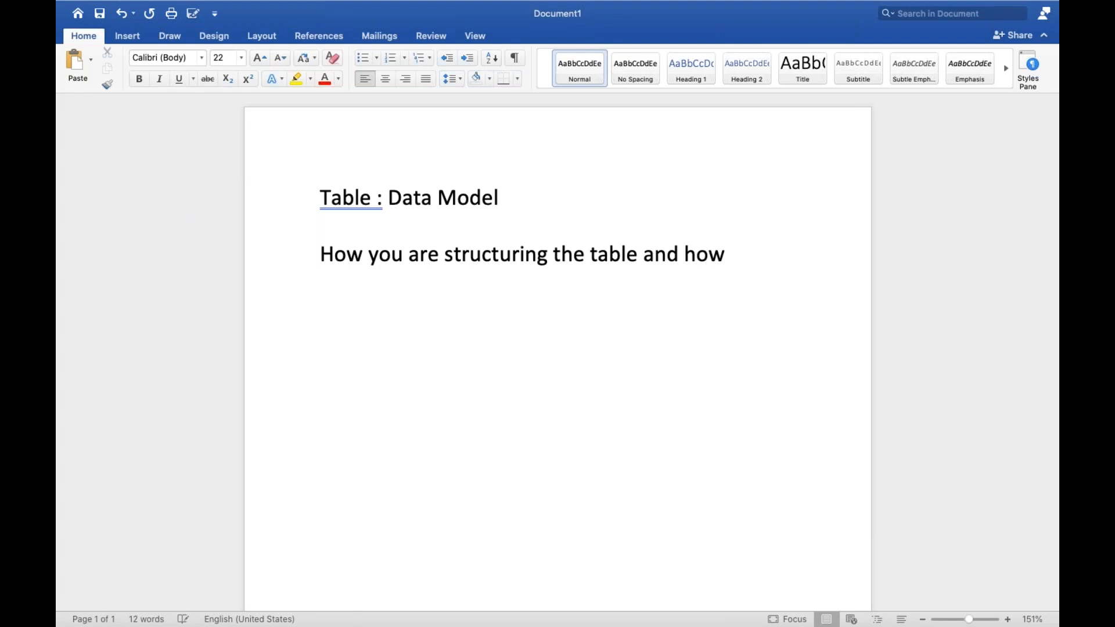
{"action": "type", "text": "you ar"}
{"action": "key", "text": "BackSpace"}
{"action": "type", "text": "are making relationship between the table"}
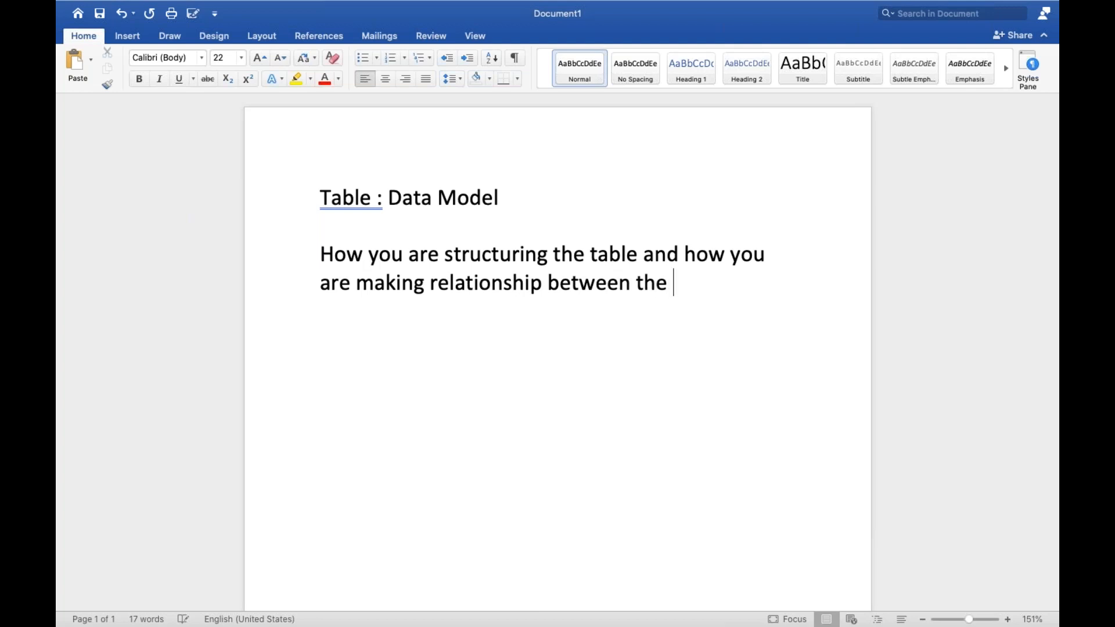
{"action": "key", "text": "Return"}
{"action": "key", "text": "Return"}
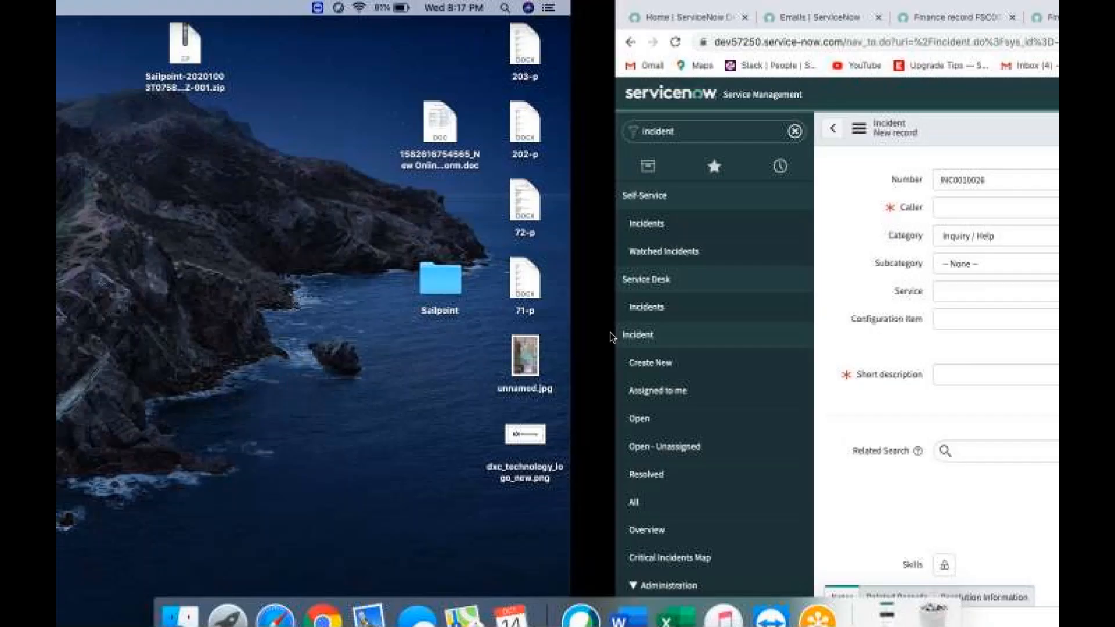
Write "Table" on a separate line below the sentence about table structure and relationships
{"action": "key", "text": "ctrl+Left"}
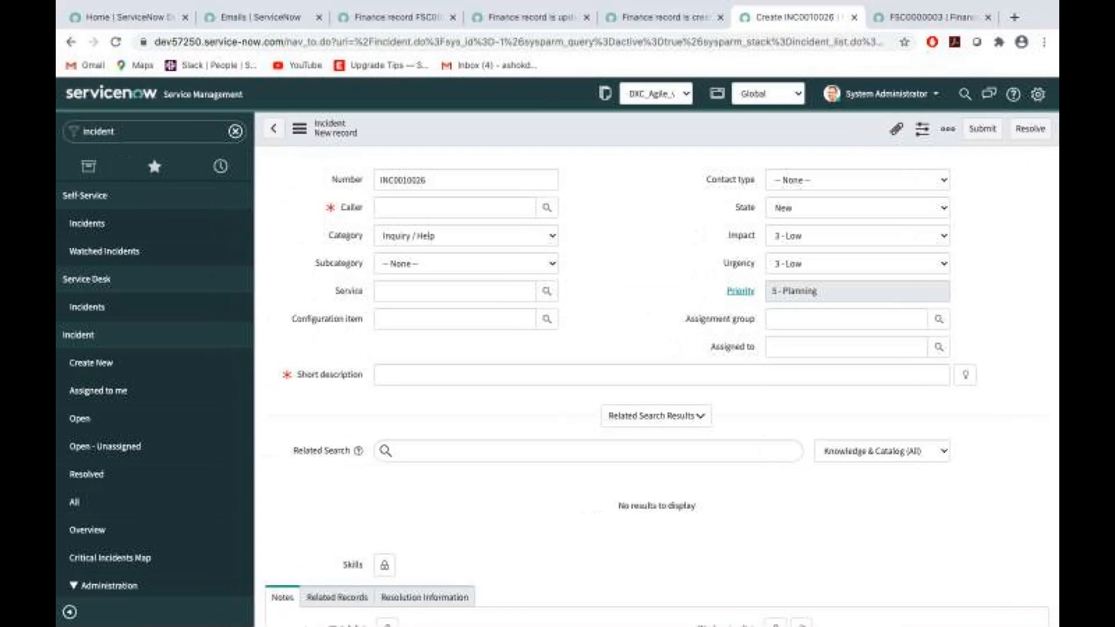
{"action": "key", "text": "ctrl+Right"}
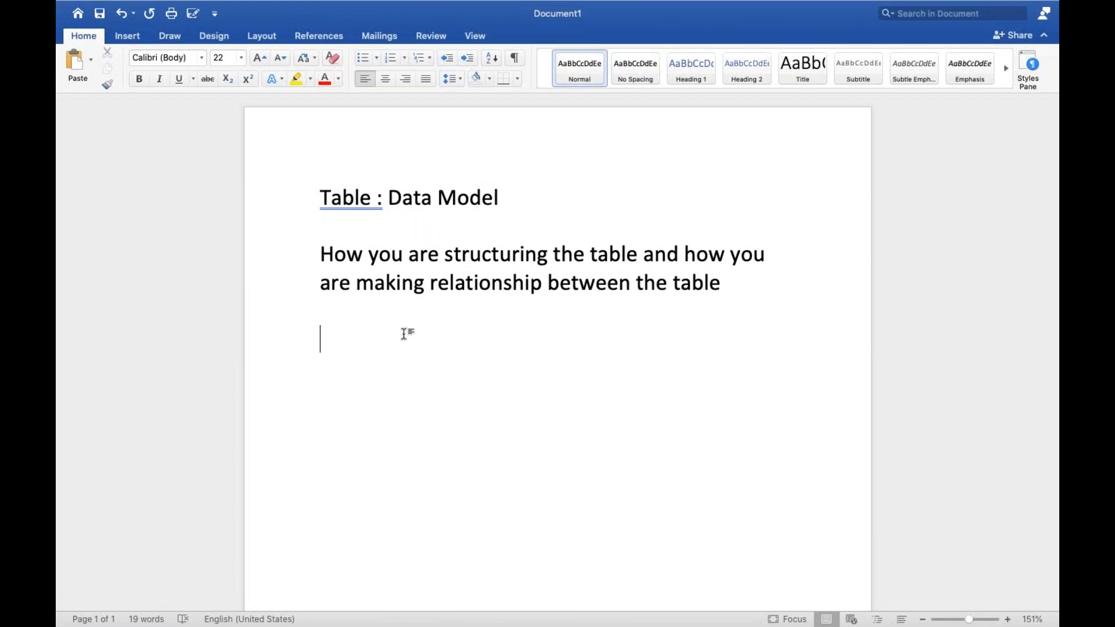
{"action": "key", "text": "BackSpace"}
{"action": "key", "text": "BackSpace"}
{"action": "type", "text": "Table"}
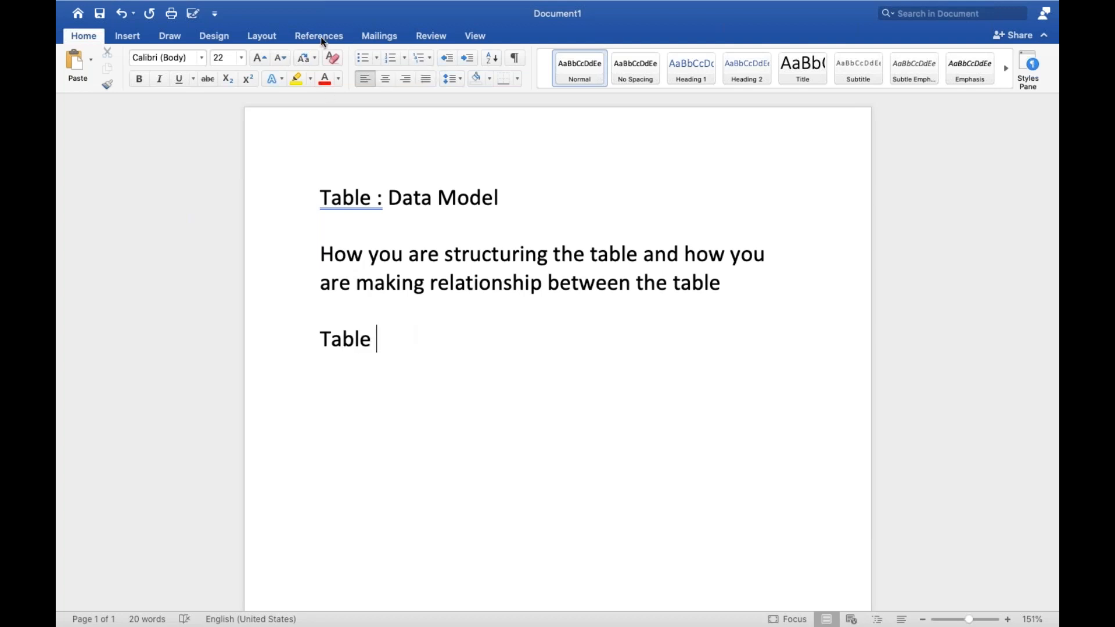
Draw a freehand downward arrow with the black pen beneath the standalone word "Table"
{"action": "left_click", "coordinate": [205, 38]}
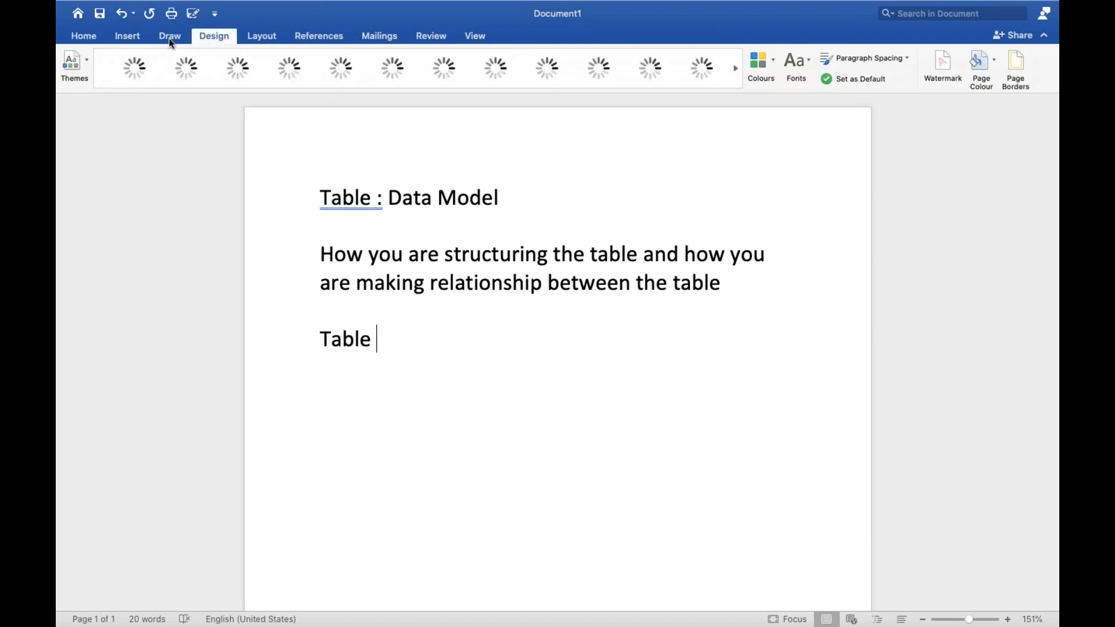
{"action": "left_click", "coordinate": [169, 37]}
{"action": "left_click", "coordinate": [133, 68]}
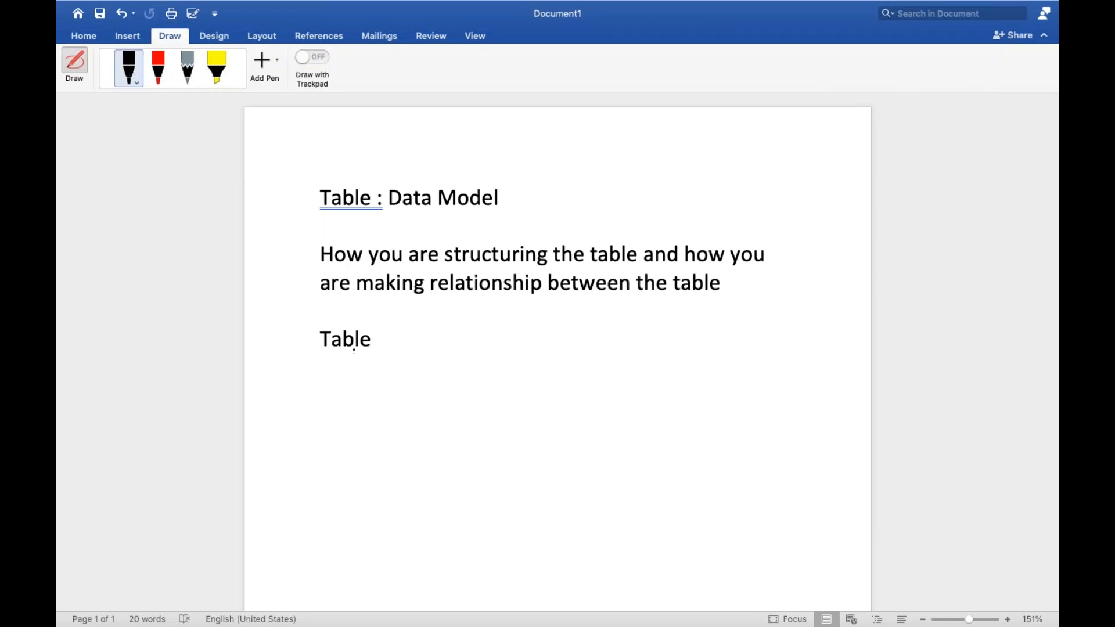
{"action": "mouse_move", "coordinate": [355, 348]}
{"action": "left_mouse_down"}
{"action": "mouse_move", "coordinate": [378, 436]}
{"action": "mouse_move", "coordinate": [386, 386]}
{"action": "left_mouse_up"}
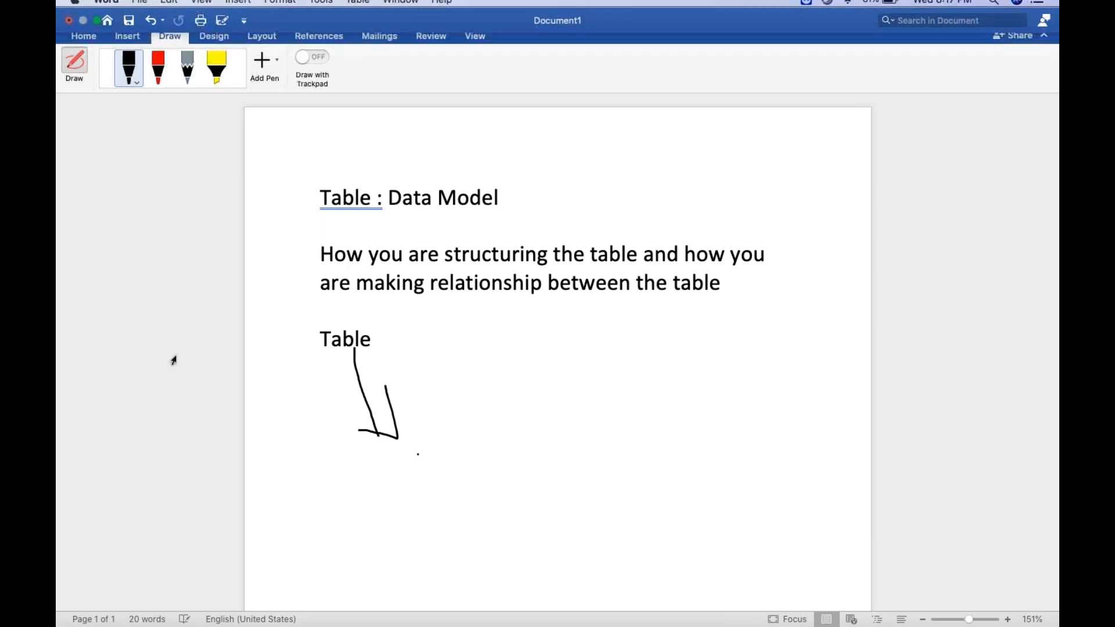
Return to text entry and write "Form : fields" beneath the hand-drawn arrow
{"action": "left_click", "coordinate": [85, 37]}
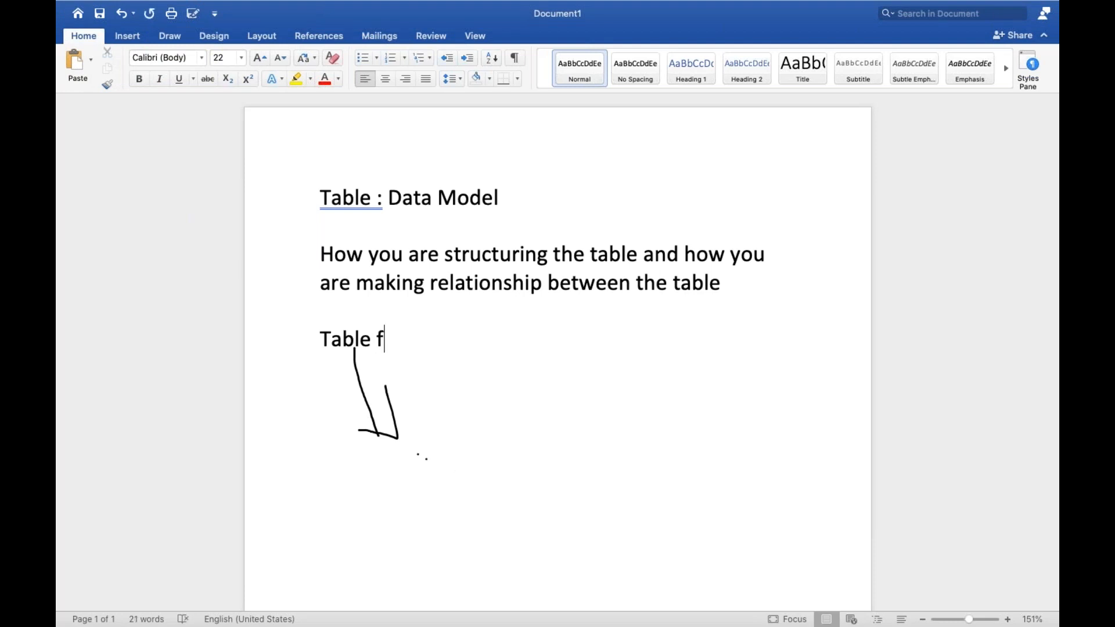
{"action": "left_click", "coordinate": [427, 459]}
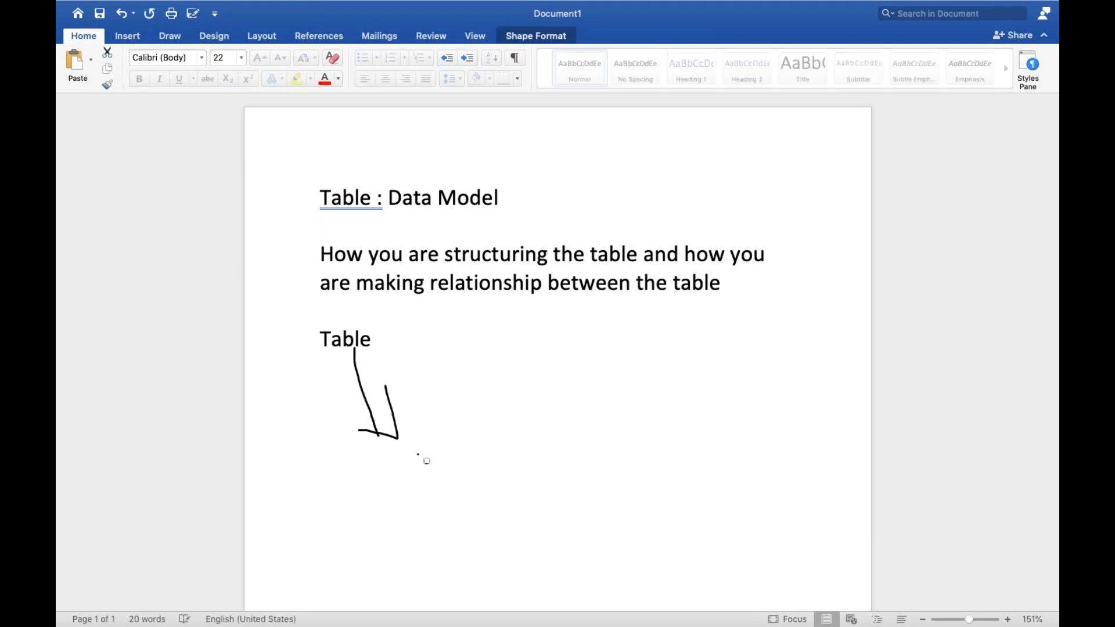
{"action": "left_click", "coordinate": [339, 460]}
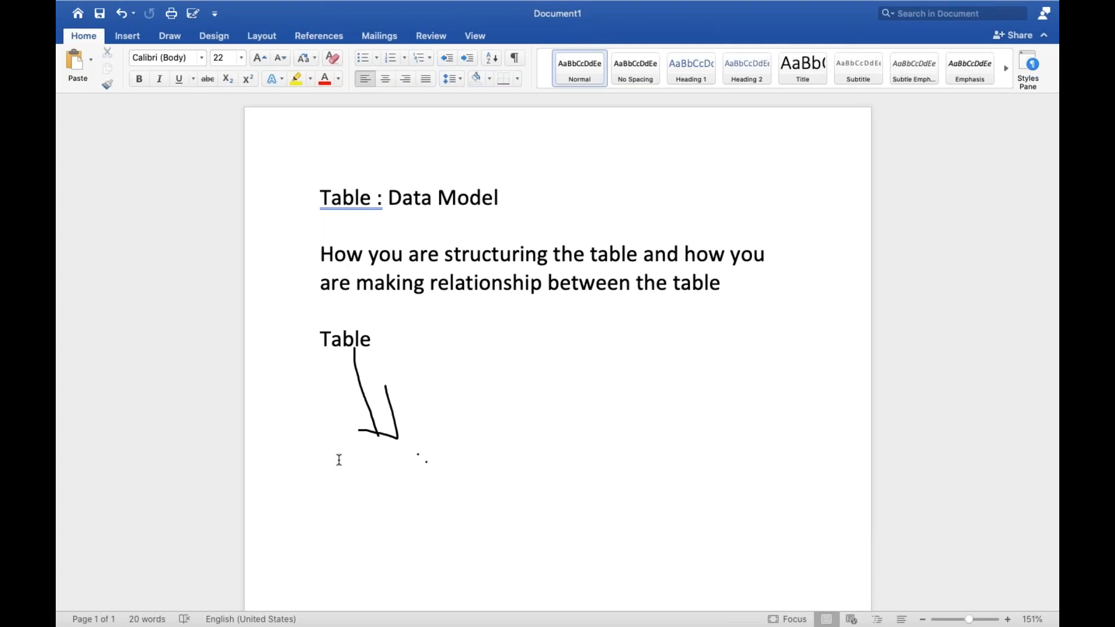
{"action": "type", "text": "Form"}
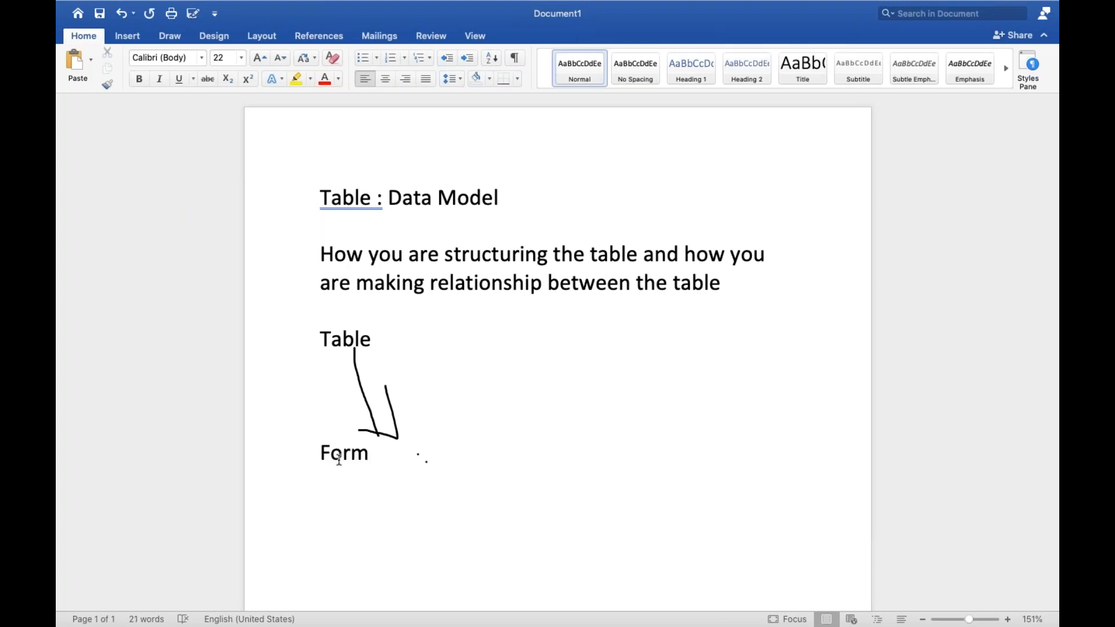
{"action": "type", "text": " :"}
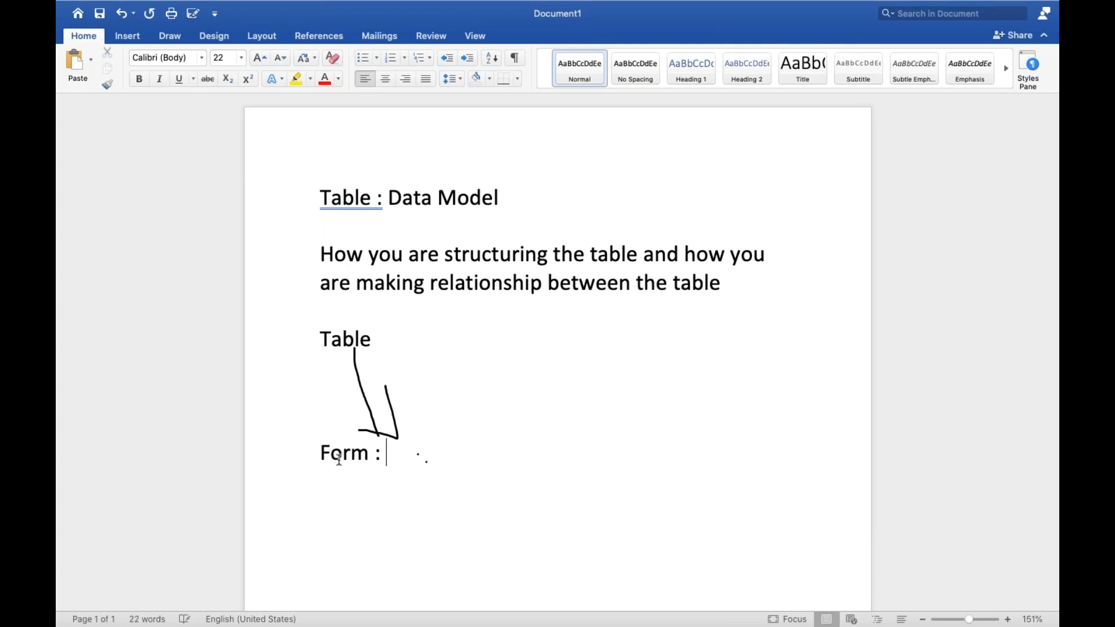
{"action": "type", "text": " fields"}
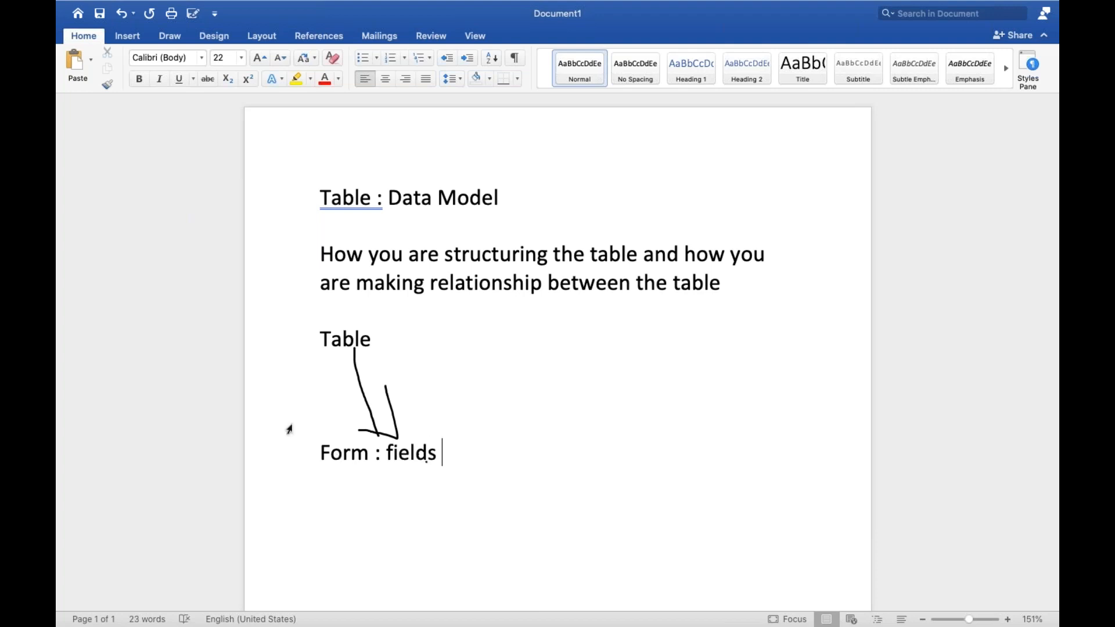
Insert the line "Data base" above the standalone word "Table", with blank lines before and after it
{"action": "left_click", "coordinate": [330, 312]}
{"action": "key", "text": "Return"}
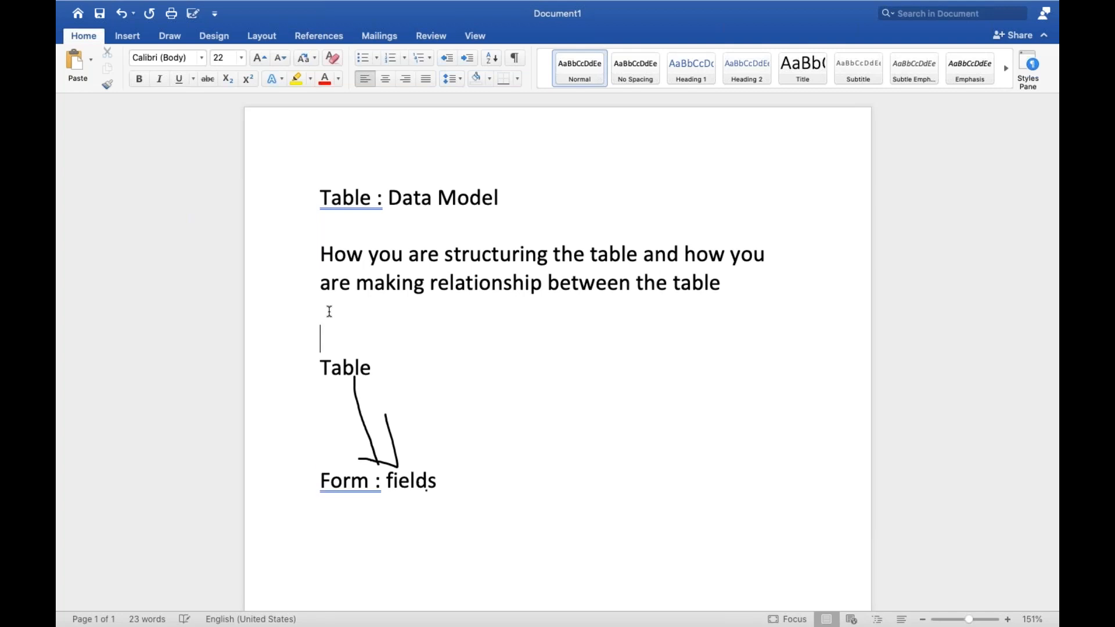
{"action": "key", "text": "Return"}
{"action": "key", "text": "Return"}
{"action": "key", "text": "Return"}
{"action": "type", "text": "data"}
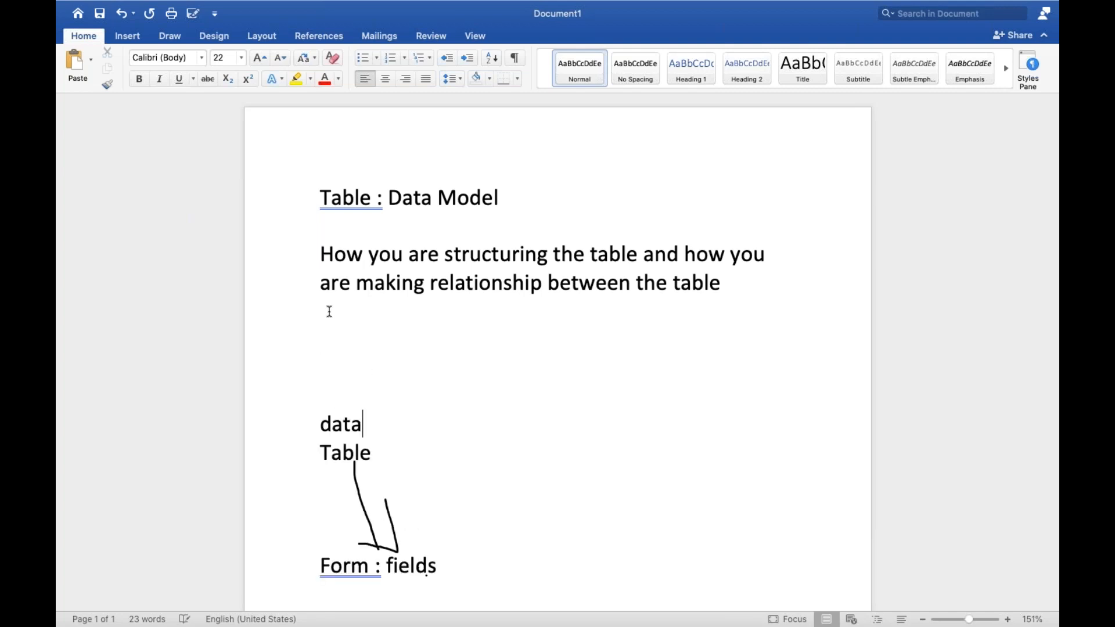
{"action": "type", "text": " base"}
{"action": "key", "text": "Return"}
{"action": "key", "text": "Return"}
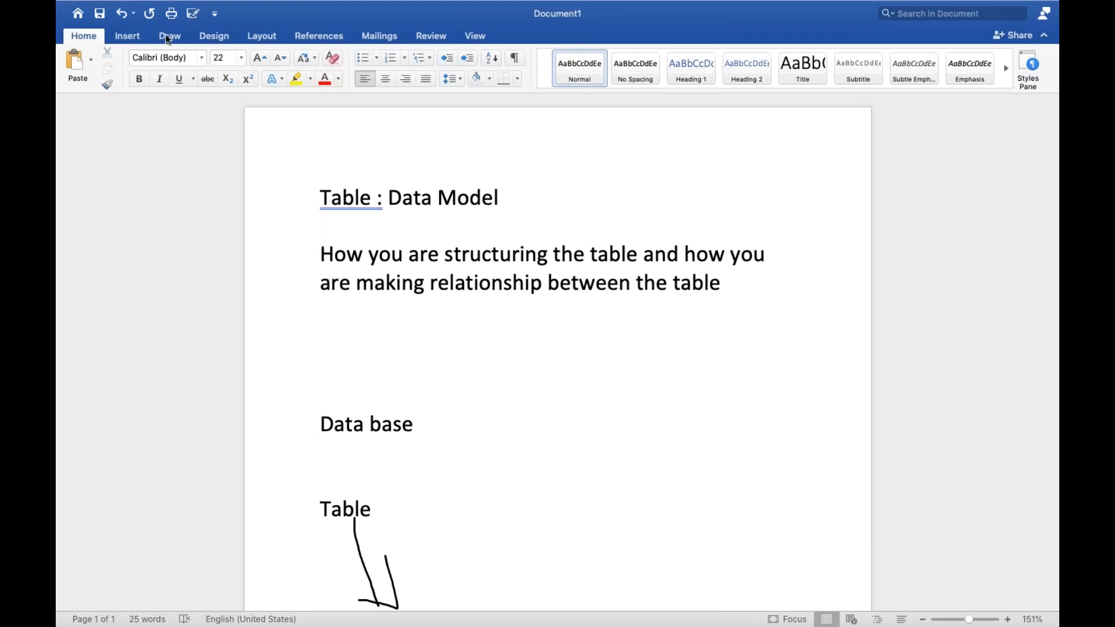
Draw a freehand downward arrow with the black pen from "Data base" to "Table"
{"action": "left_click", "coordinate": [167, 37]}
{"action": "left_click", "coordinate": [128, 67]}
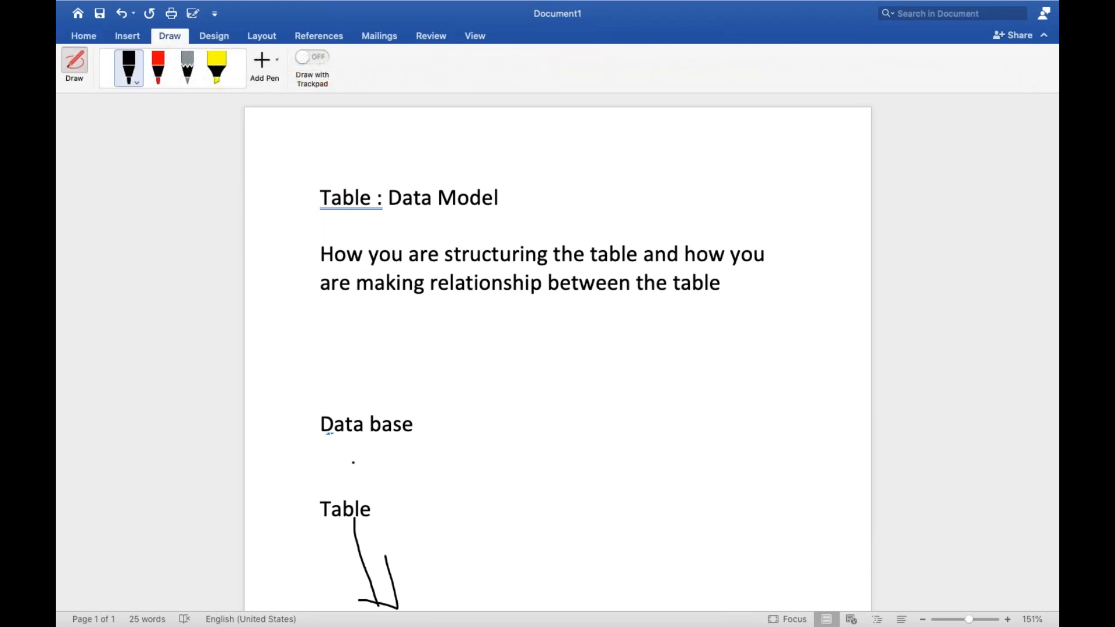
{"action": "left_click_drag", "start_coordinate": [351, 434], "coordinate": [351, 497]}
{"action": "mouse_move", "coordinate": [339, 491]}
{"action": "left_mouse_down"}
{"action": "mouse_move", "coordinate": [351, 500]}
{"action": "mouse_move", "coordinate": [366, 478]}
{"action": "left_mouse_up"}
Leave drawing mode and write "my sql" on the empty line directly above "Table"
{"action": "left_click", "coordinate": [88, 37]}
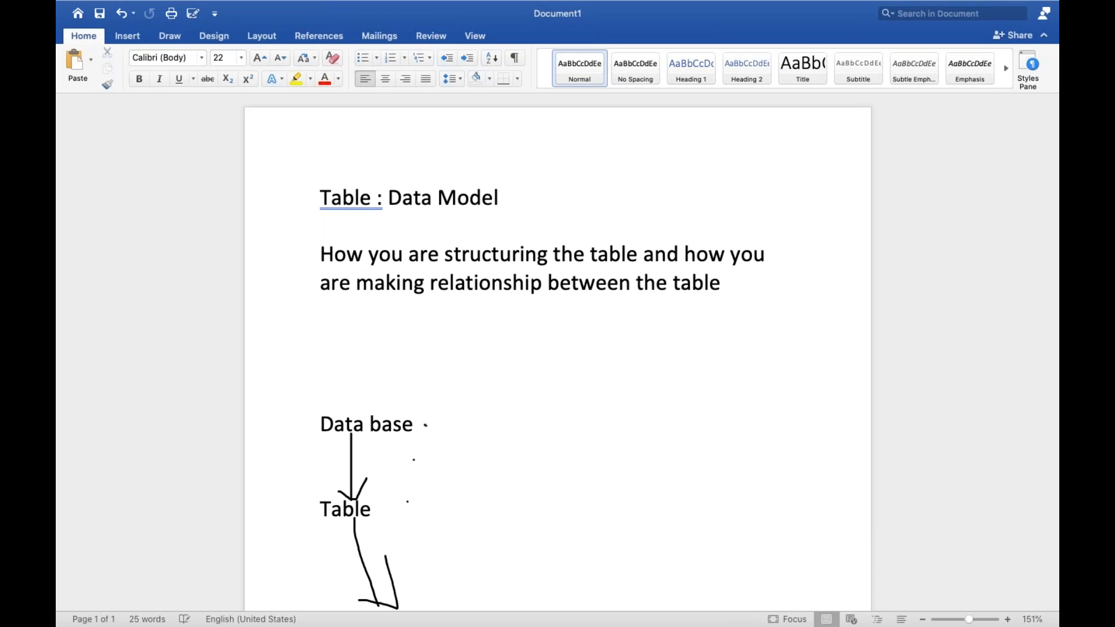
{"action": "left_click", "coordinate": [81, 37]}
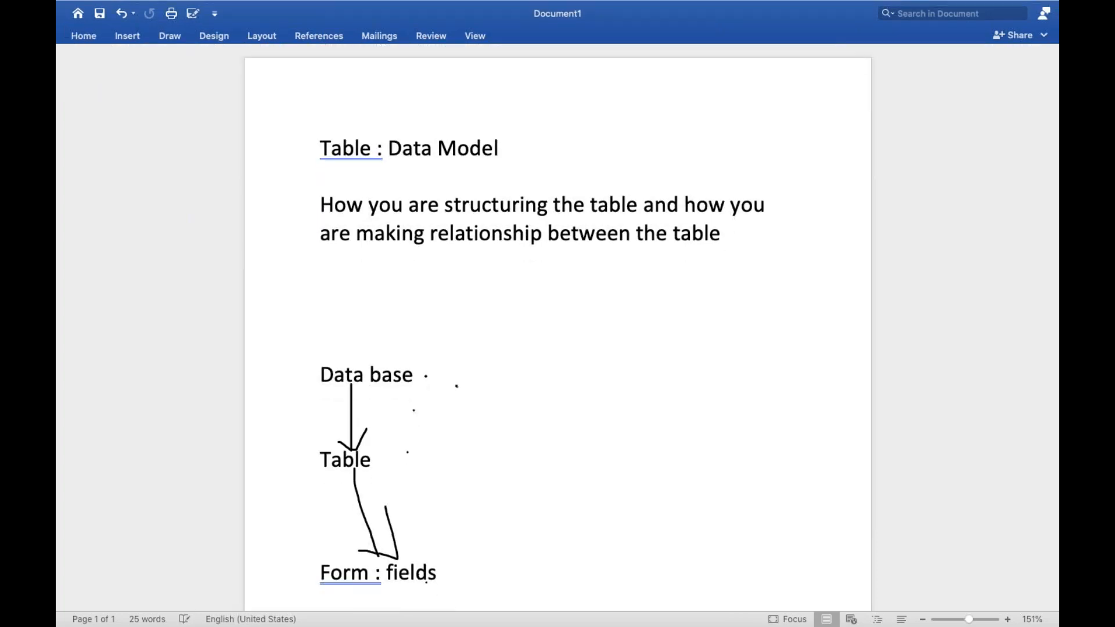
{"action": "type", "text": "my sql"}
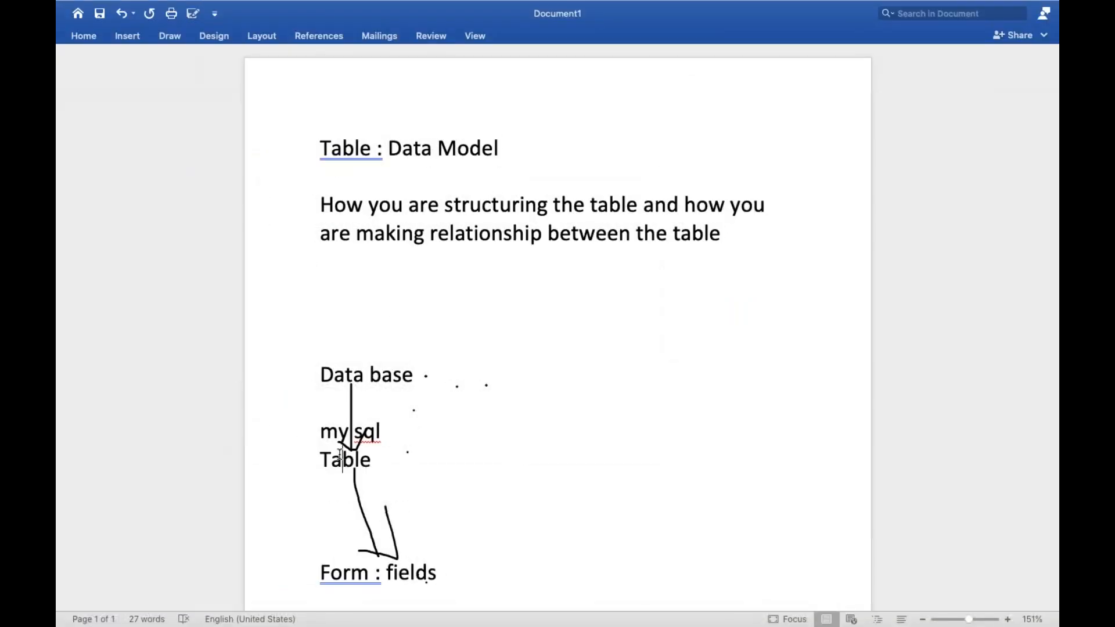
Highlight in turn the words "Table", "Form" and "fields" in the notes to review their relationship
{"action": "triple_click", "coordinate": [339, 455]}
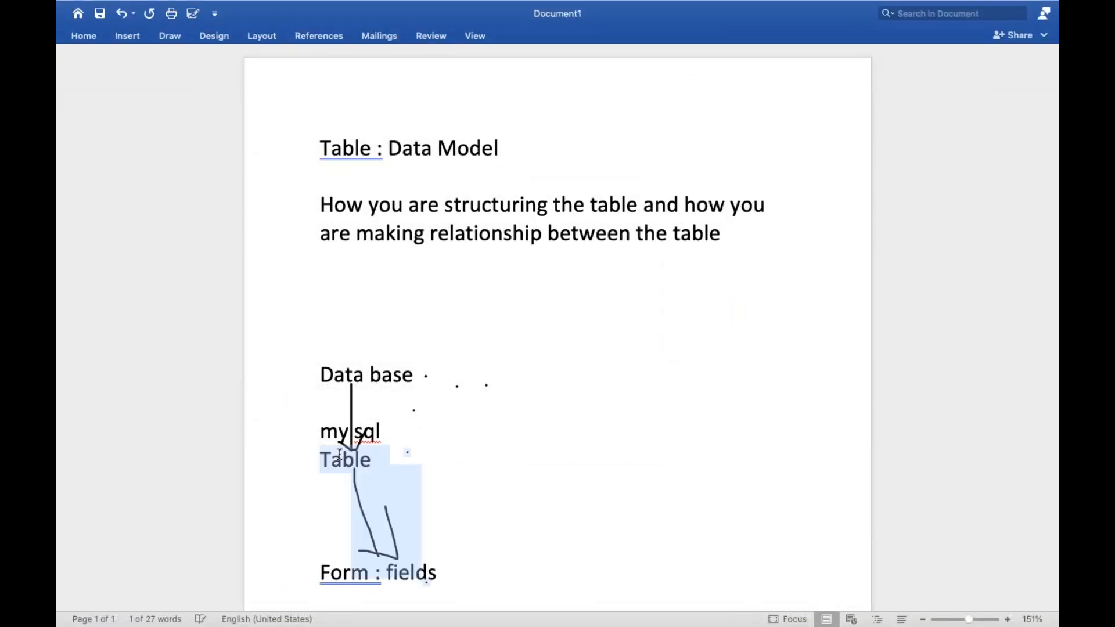
{"action": "scroll", "coordinate": [347, 504], "scroll_direction": "down", "scroll_amount": 2}
{"action": "double_click", "coordinate": [352, 520]}
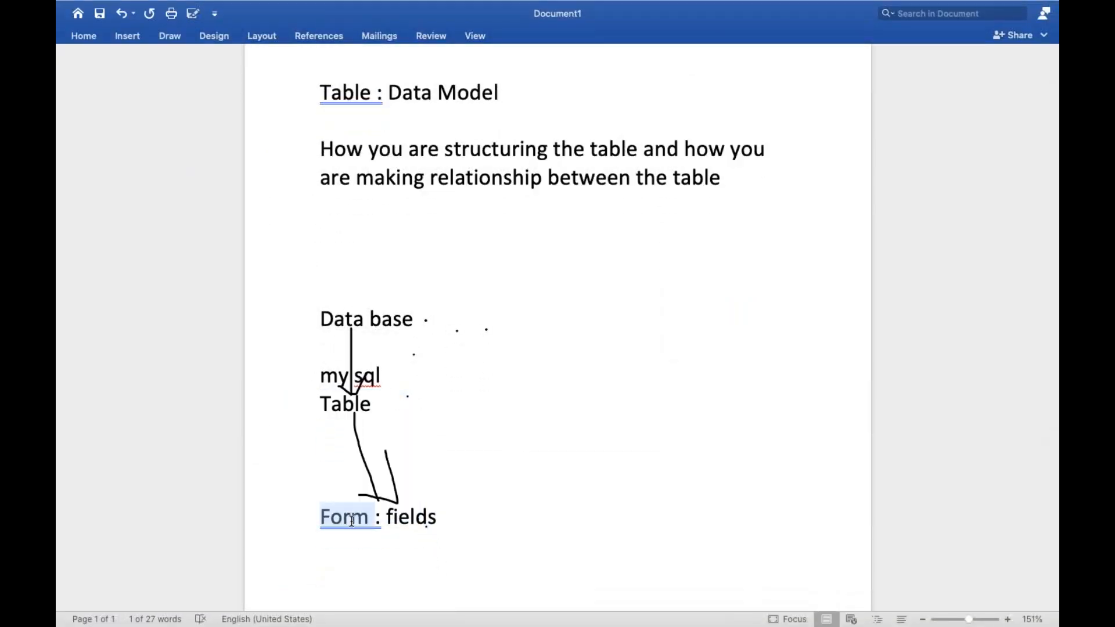
{"action": "double_click", "coordinate": [431, 521]}
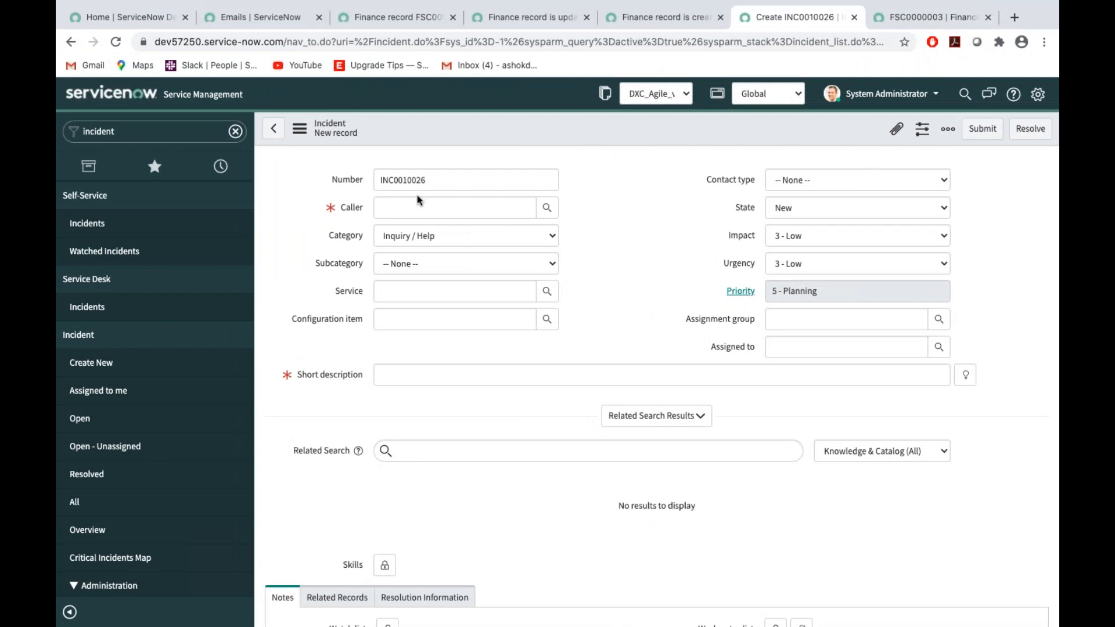
On the new ServiceNow incident form, point out the Short description and Assigned to fields and set the assignment group to Application Development
{"action": "left_click", "coordinate": [386, 374]}
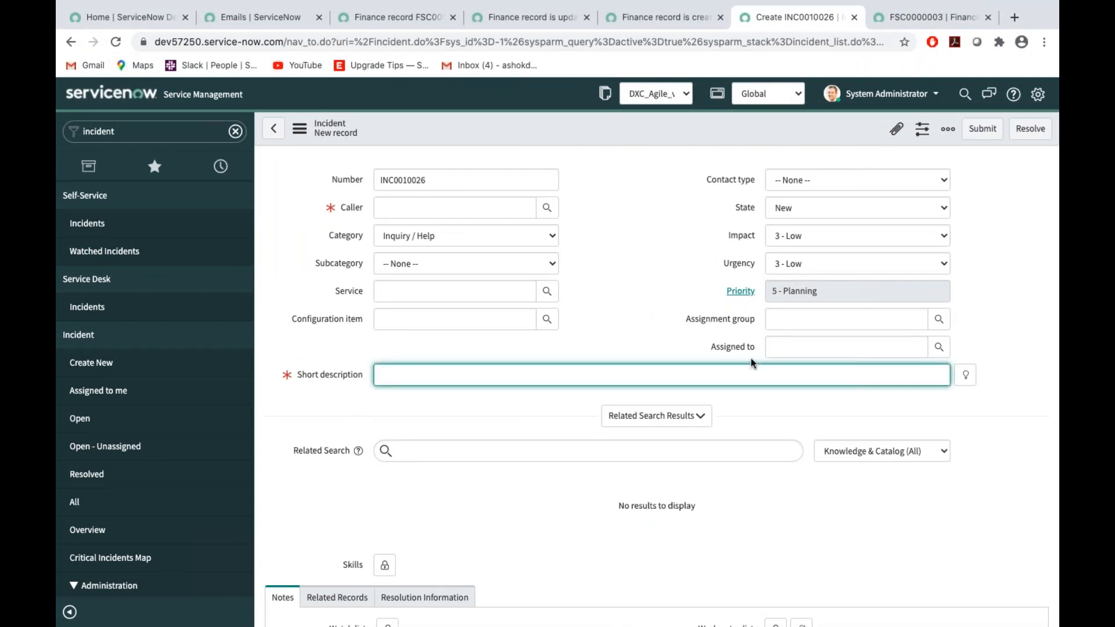
{"action": "double_click", "coordinate": [728, 347]}
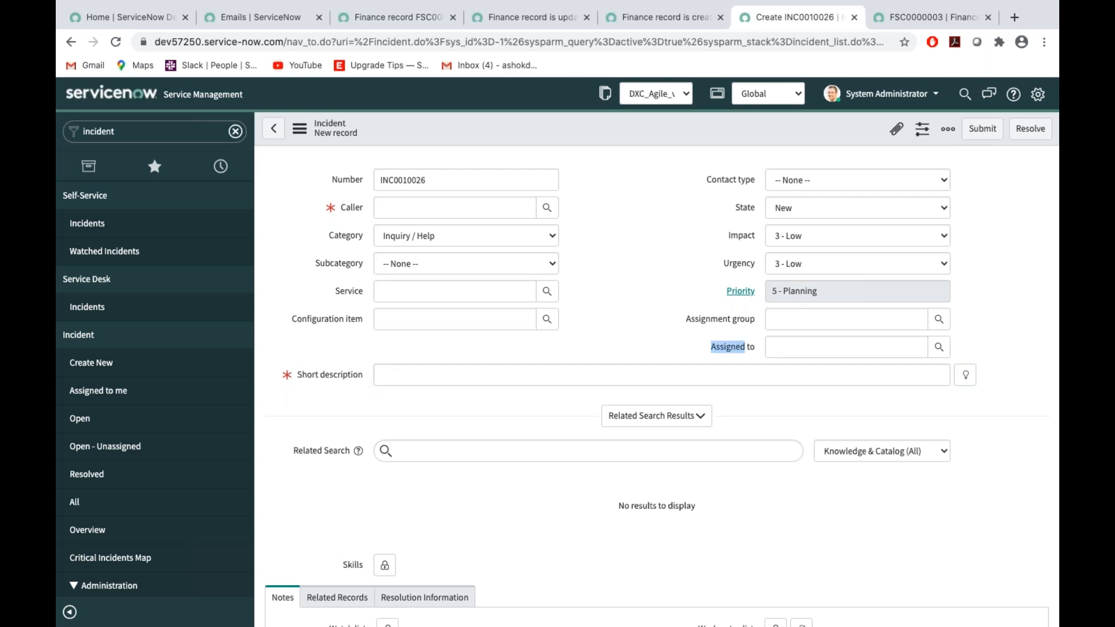
{"action": "left_click", "coordinate": [781, 321]}
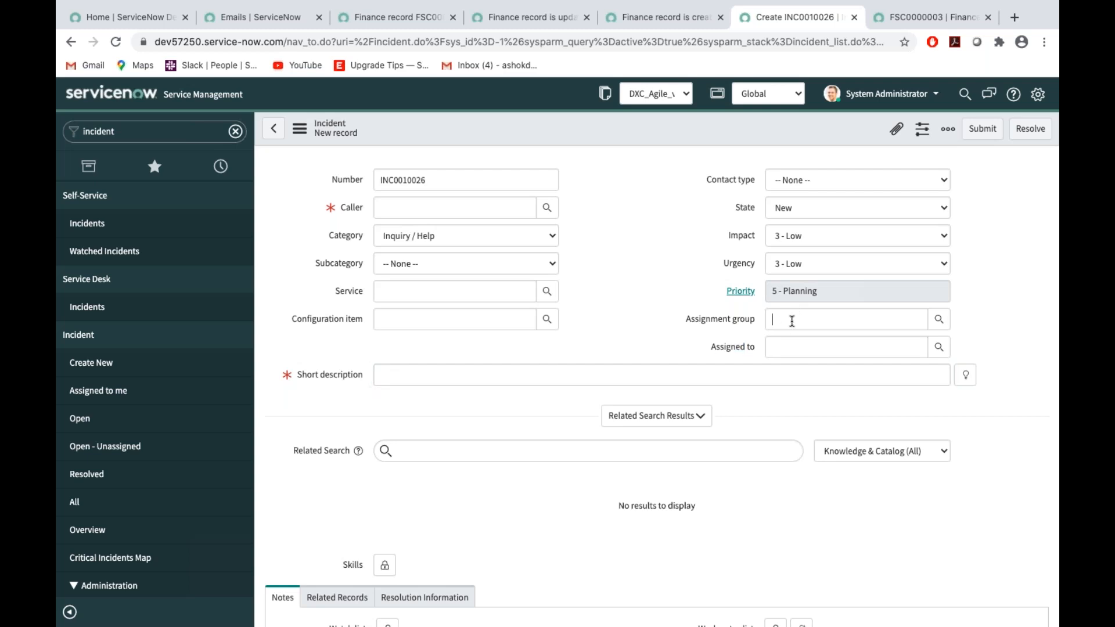
{"action": "left_click", "coordinate": [939, 319]}
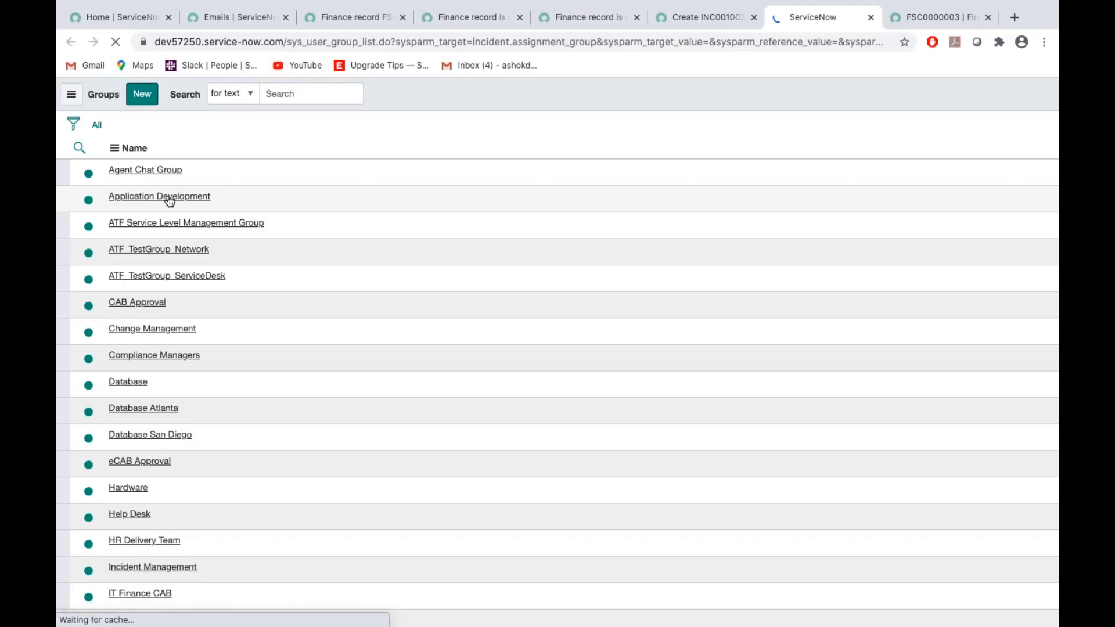
{"action": "left_click", "coordinate": [169, 200]}
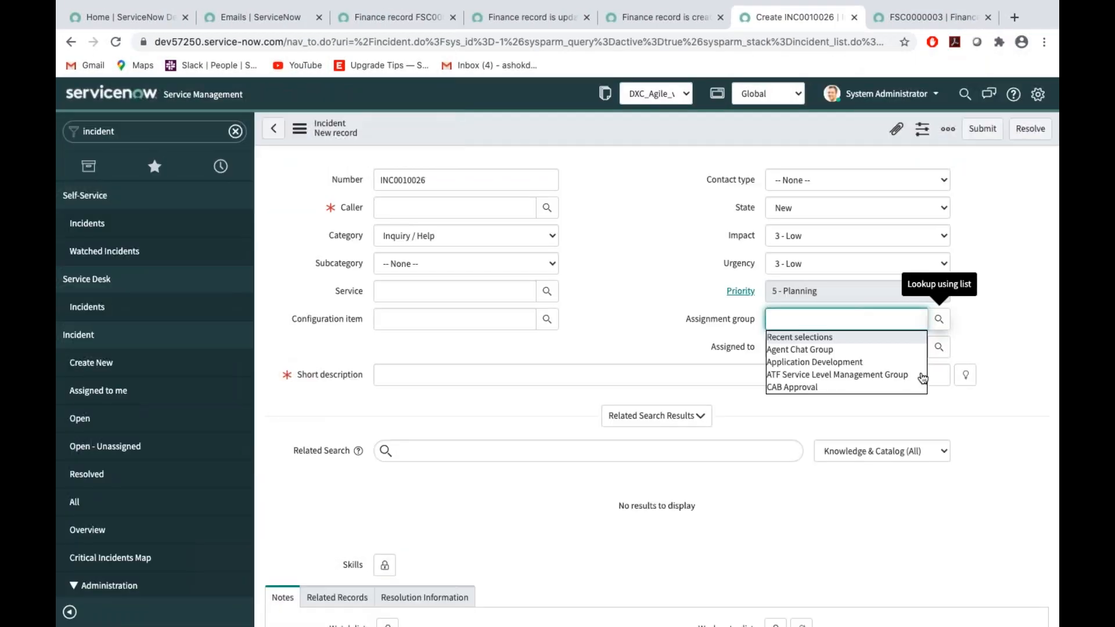
Examine the field types on the incident form: the Category choices and the unlocked Skills and Watch list fields
{"action": "left_click", "coordinate": [401, 238]}
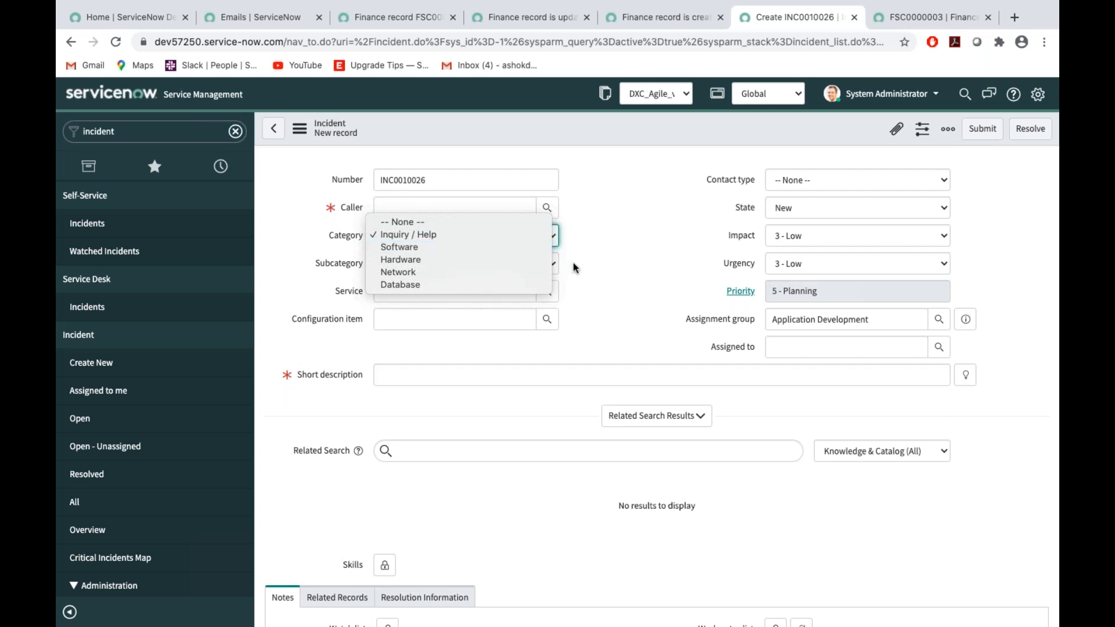
{"action": "left_click", "coordinate": [386, 570]}
{"action": "left_click", "coordinate": [386, 570]}
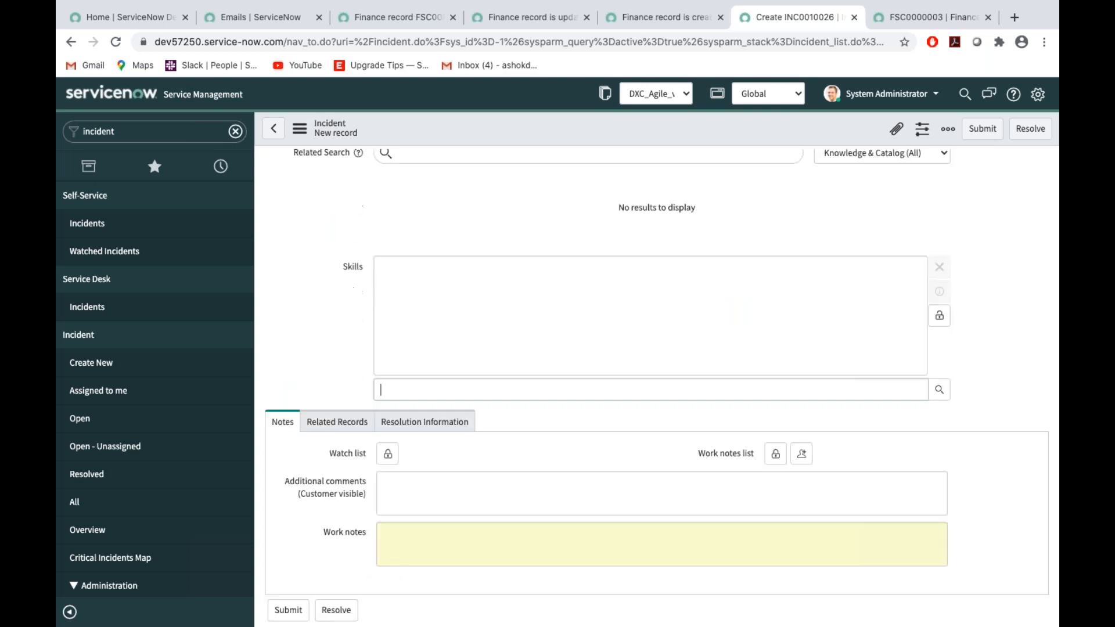
{"action": "left_click", "coordinate": [387, 454]}
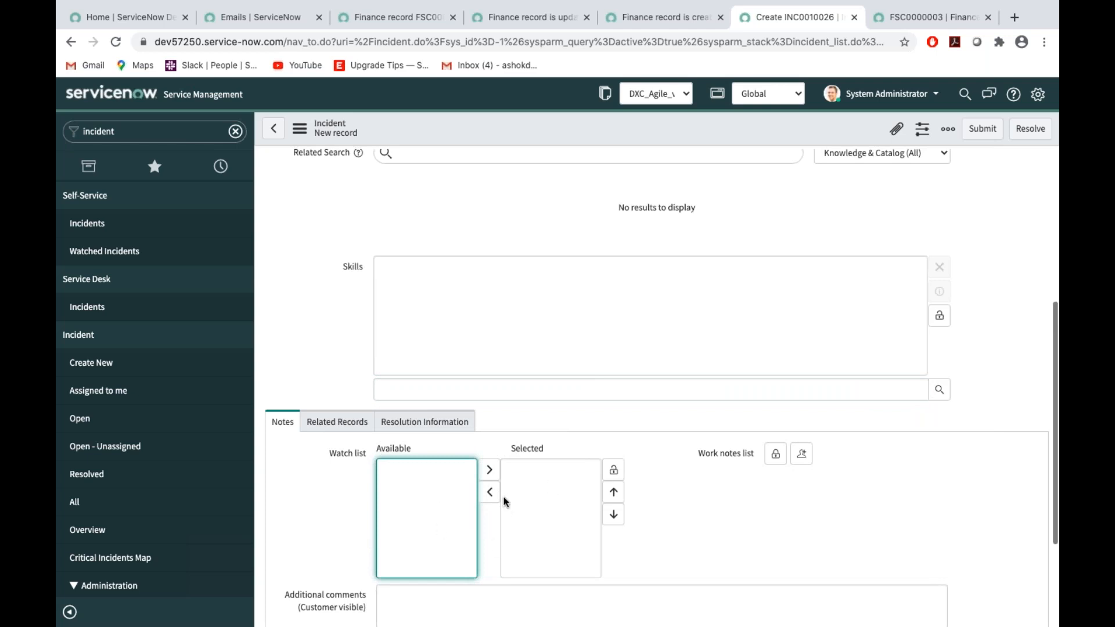
{"action": "left_click", "coordinate": [615, 475]}
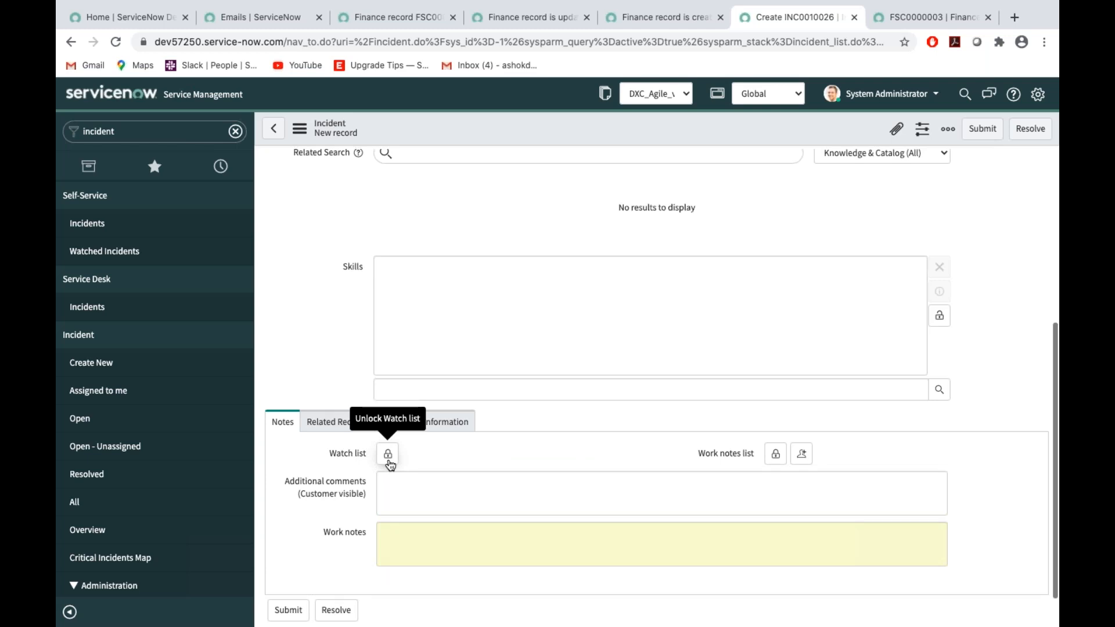
{"action": "scroll", "coordinate": [468, 341], "scroll_direction": "up", "scroll_amount": 5}
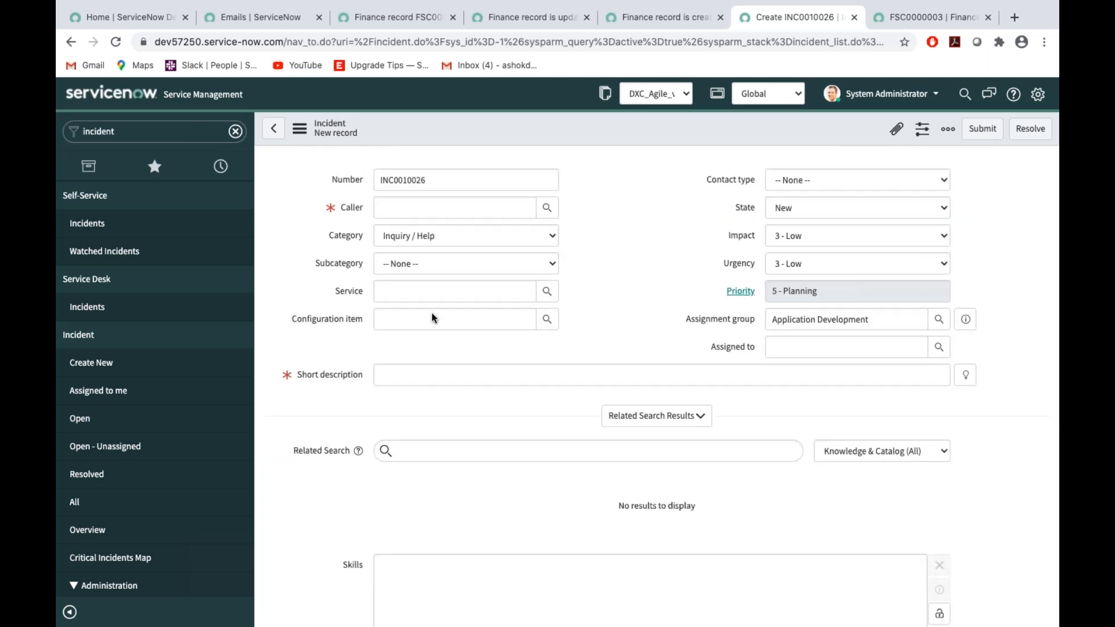
Filter the navigator for "table" and open the Tables module under System Definition, leaving the unsaved incident
{"action": "left_click", "coordinate": [130, 133]}
{"action": "key", "text": "BackSpace"}
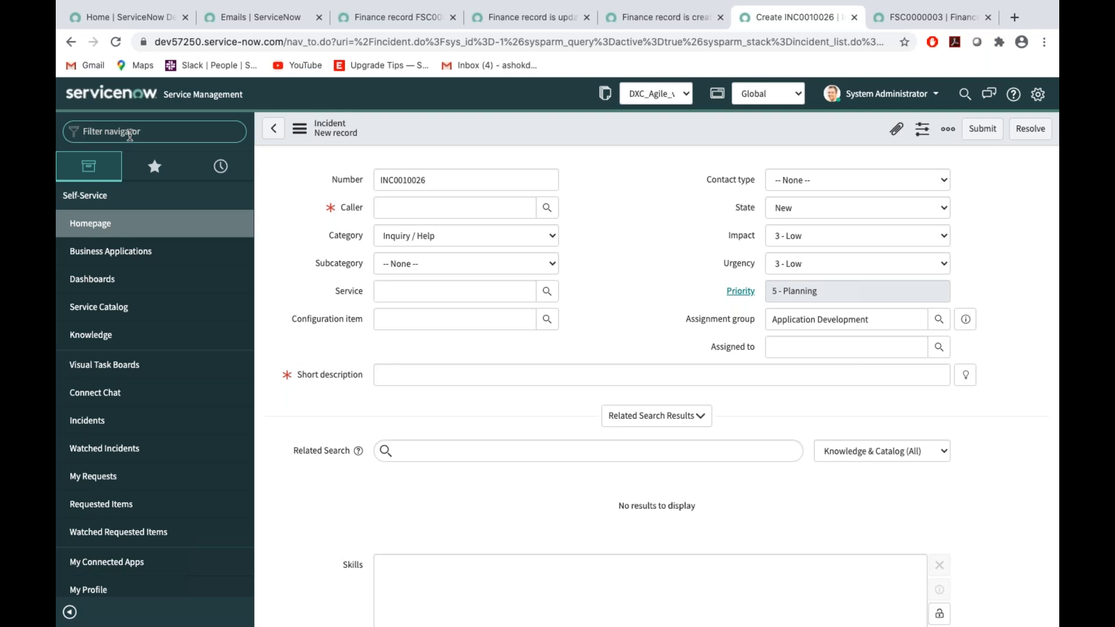
{"action": "type", "text": "table"}
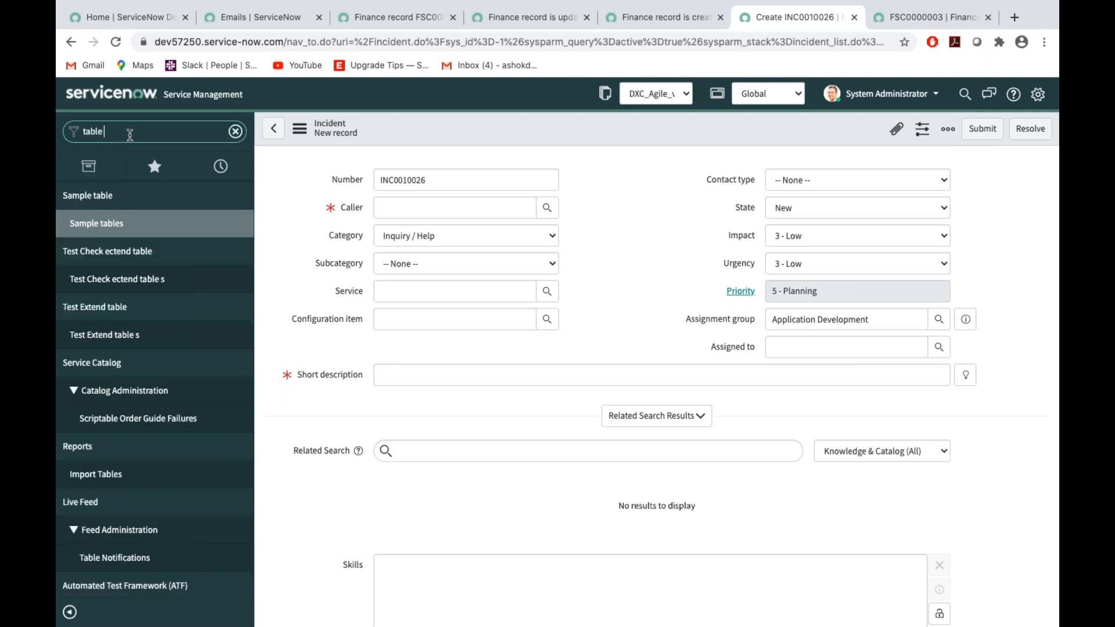
{"action": "scroll", "coordinate": [125, 437], "scroll_direction": "down", "scroll_amount": 5}
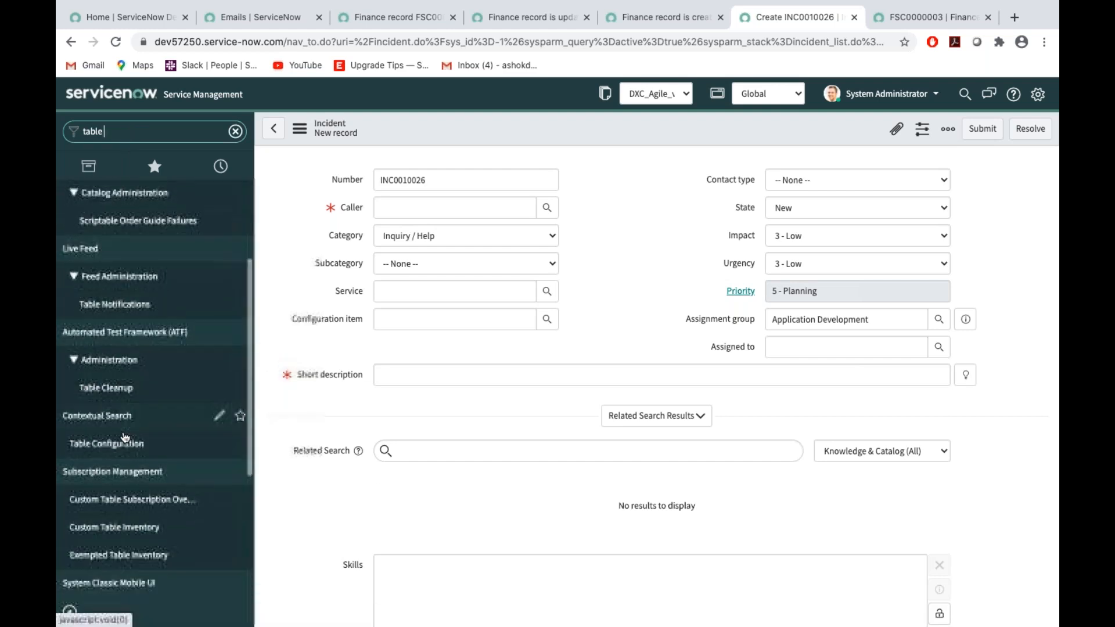
{"action": "scroll", "coordinate": [125, 438], "scroll_direction": "down", "scroll_amount": 2}
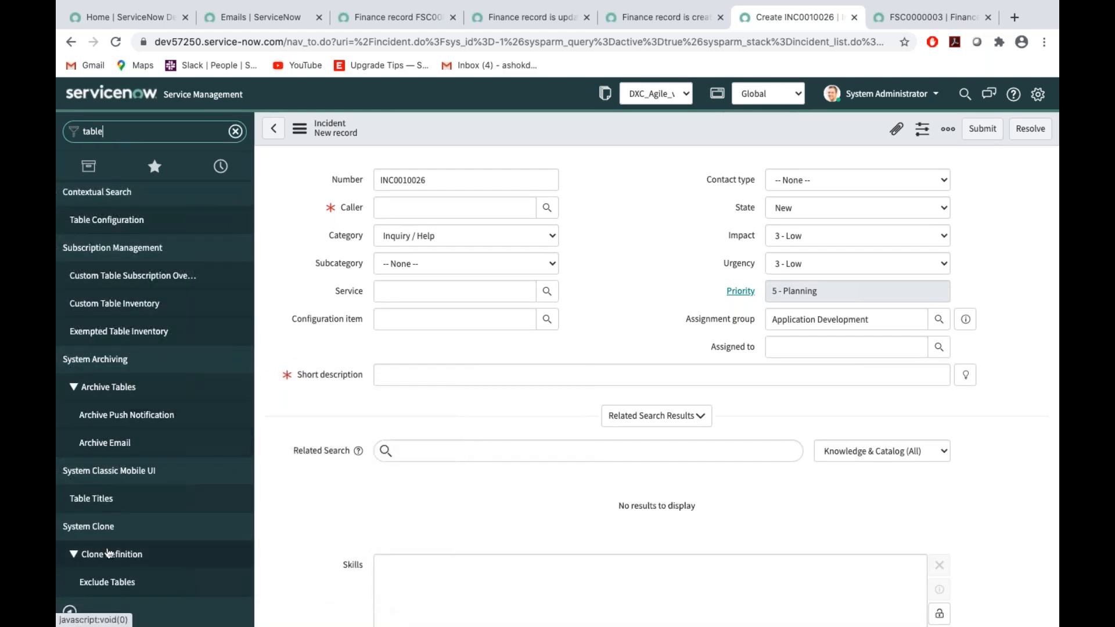
{"action": "scroll", "coordinate": [108, 553], "scroll_direction": "down", "scroll_amount": 2}
{"action": "scroll", "coordinate": [109, 553], "scroll_direction": "down", "scroll_amount": 3}
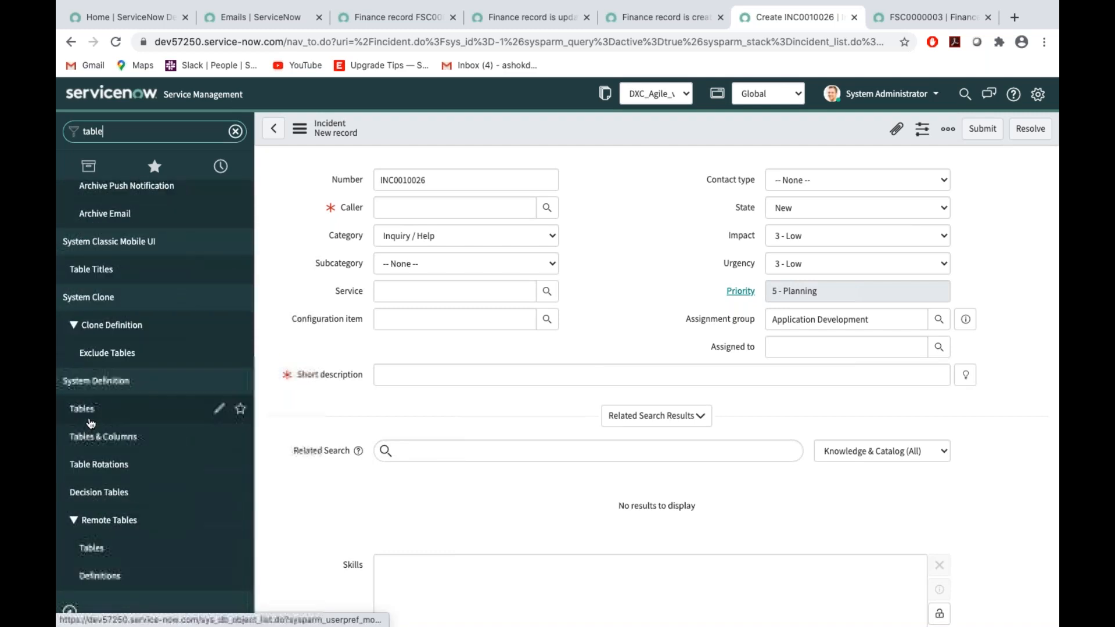
{"action": "left_click", "coordinate": [87, 414]}
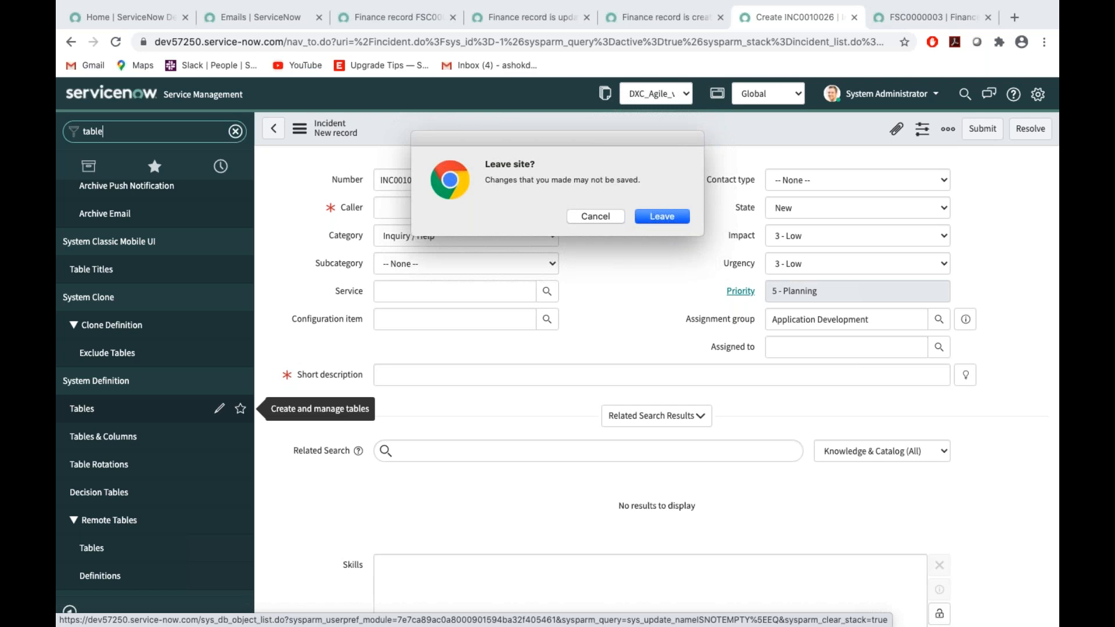
{"action": "left_click", "coordinate": [651, 215]}
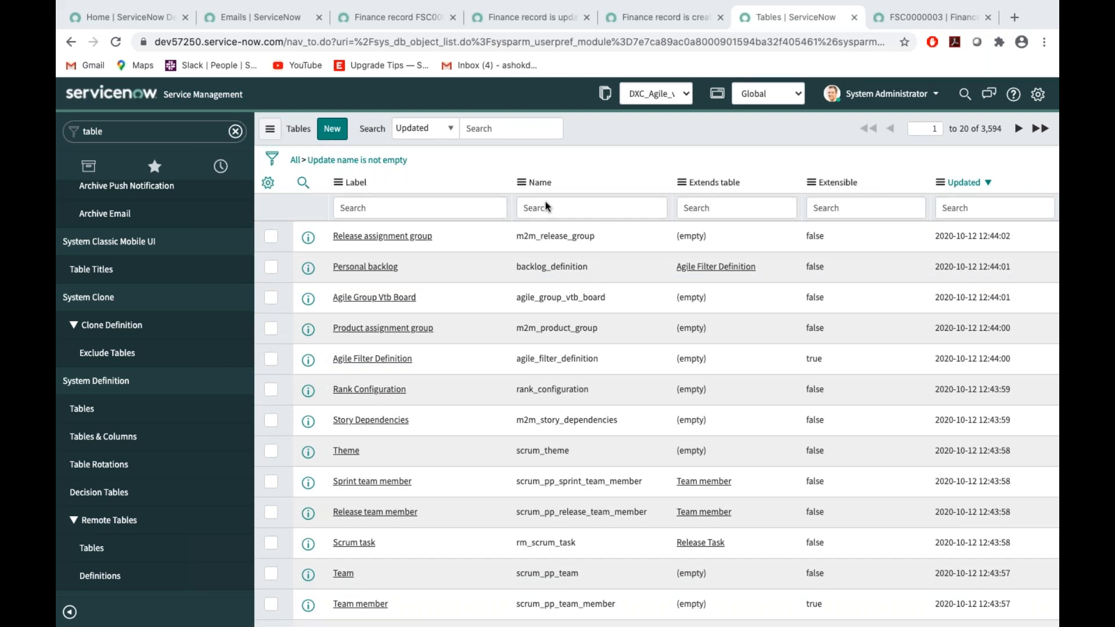
Highlight sys_db_object in the Tables list address and append ": back end name : sys_db_object" to the "Table" line in the Word notes
{"action": "left_click_drag", "start_coordinate": [373, 40], "coordinate": [440, 44]}
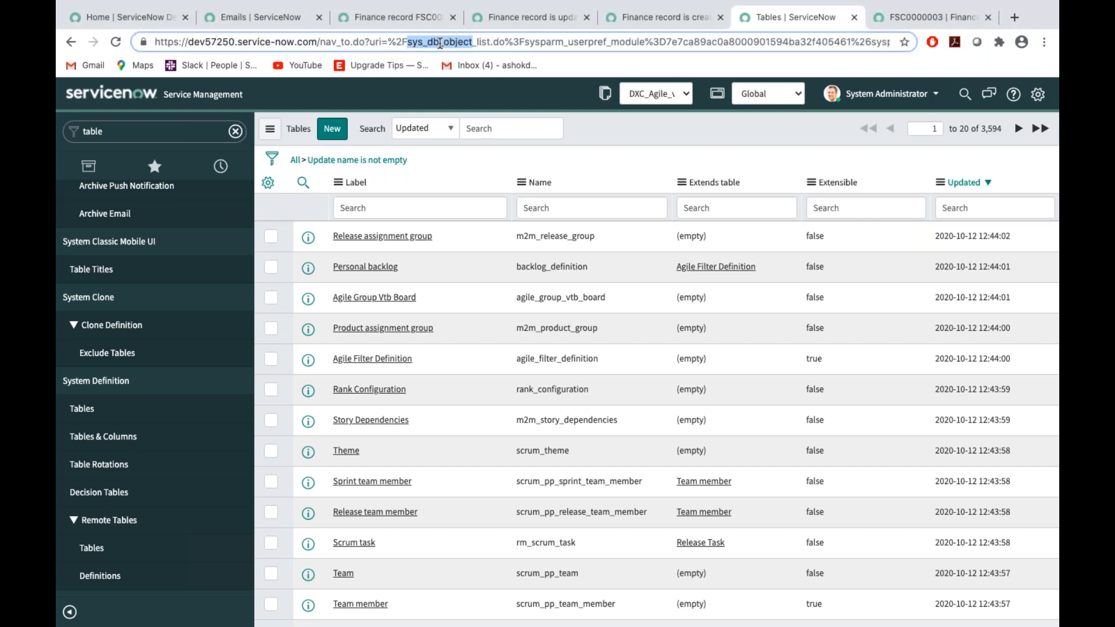
{"action": "key", "text": "ctrl+Left"}
{"action": "key", "text": "ctrl+Right"}
{"action": "key", "text": "ctrl+Right"}
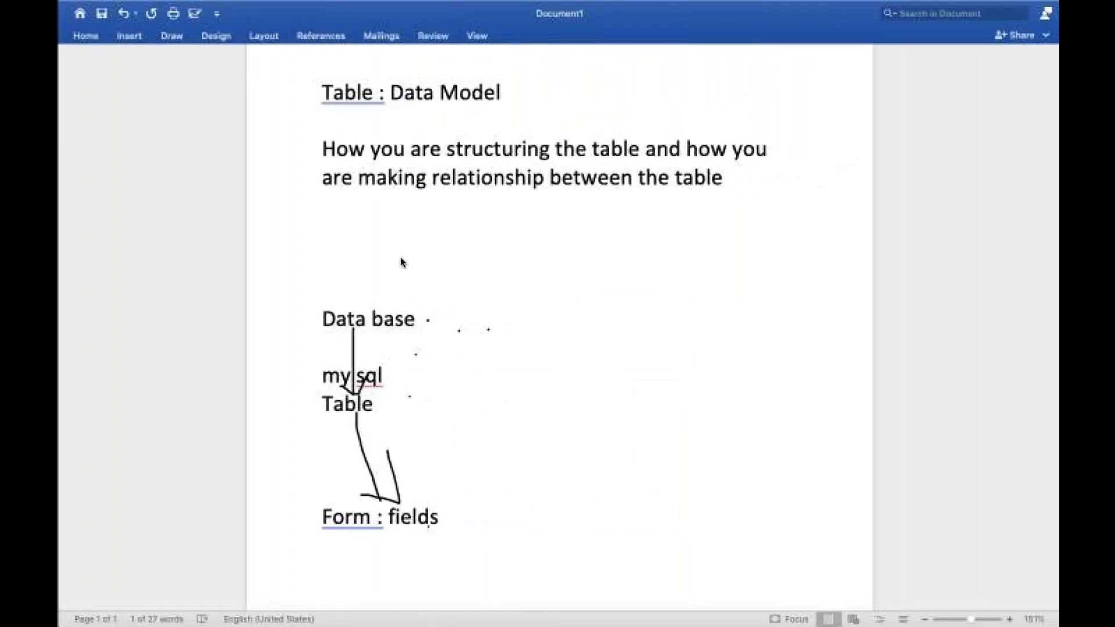
{"action": "left_click", "coordinate": [390, 404]}
{"action": "type", "text": ": ba"}
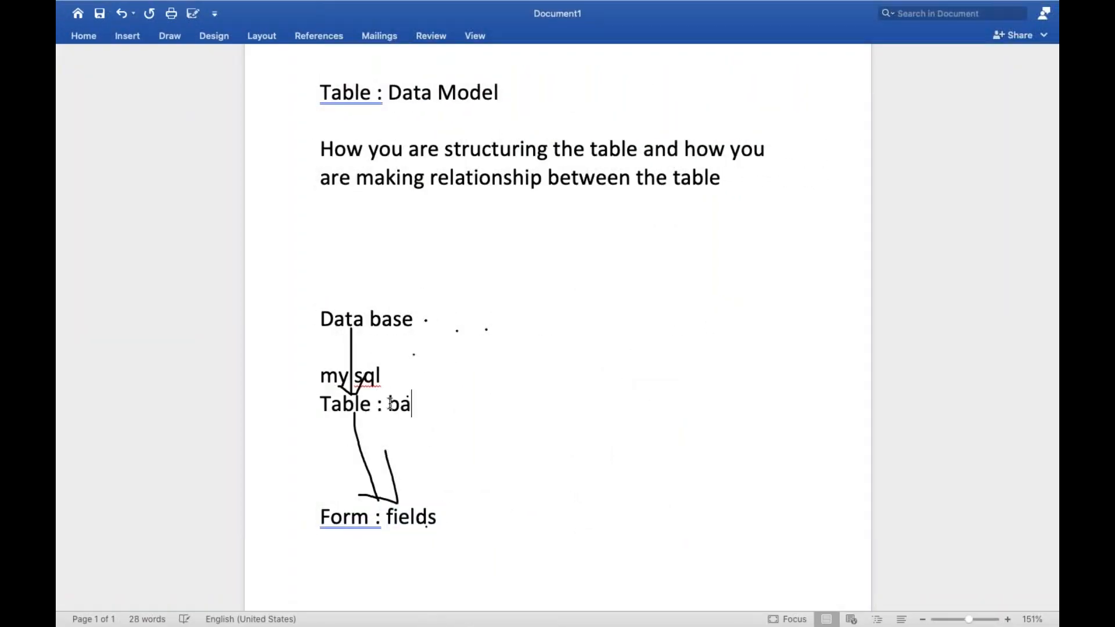
{"action": "type", "text": "ck end na"}
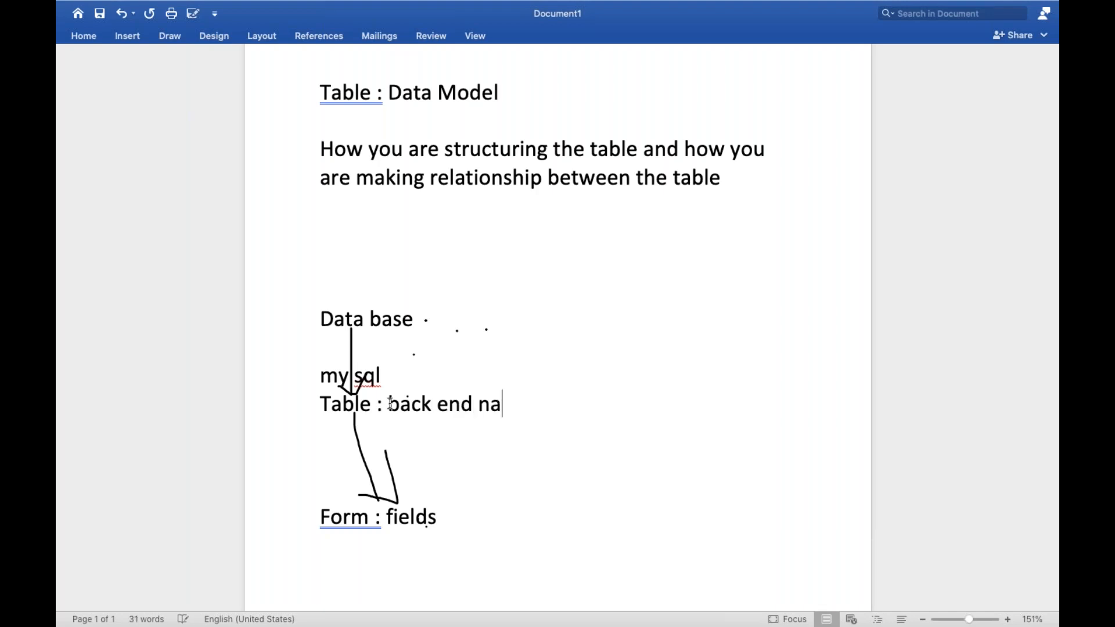
{"action": "type", "text": "me : sys_db_object"}
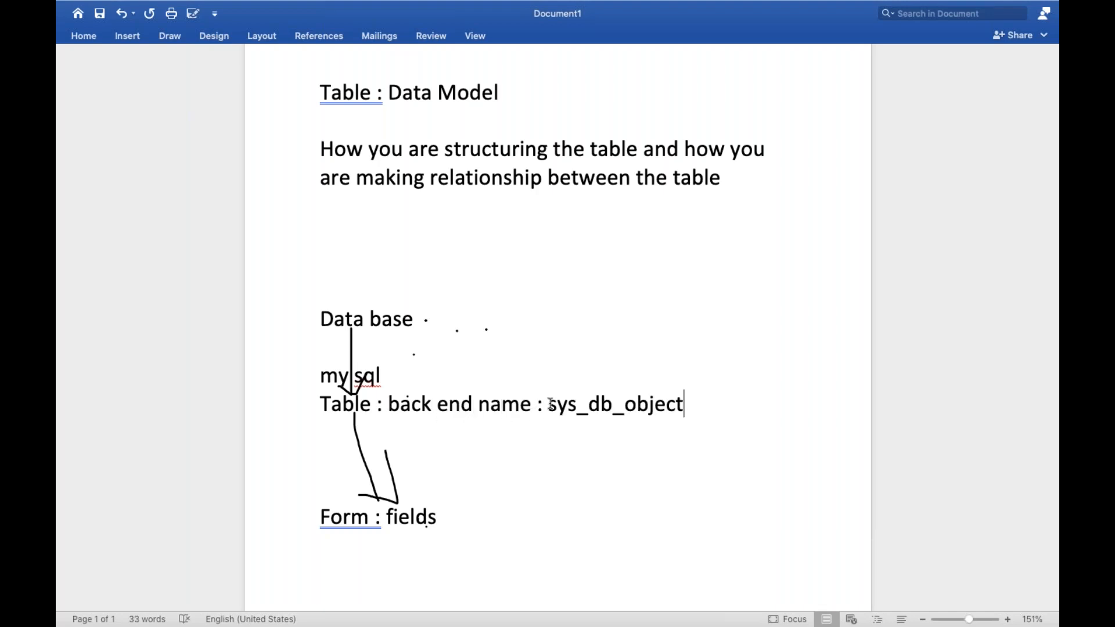
{"action": "left_click_drag", "start_coordinate": [549, 403], "coordinate": [685, 403]}
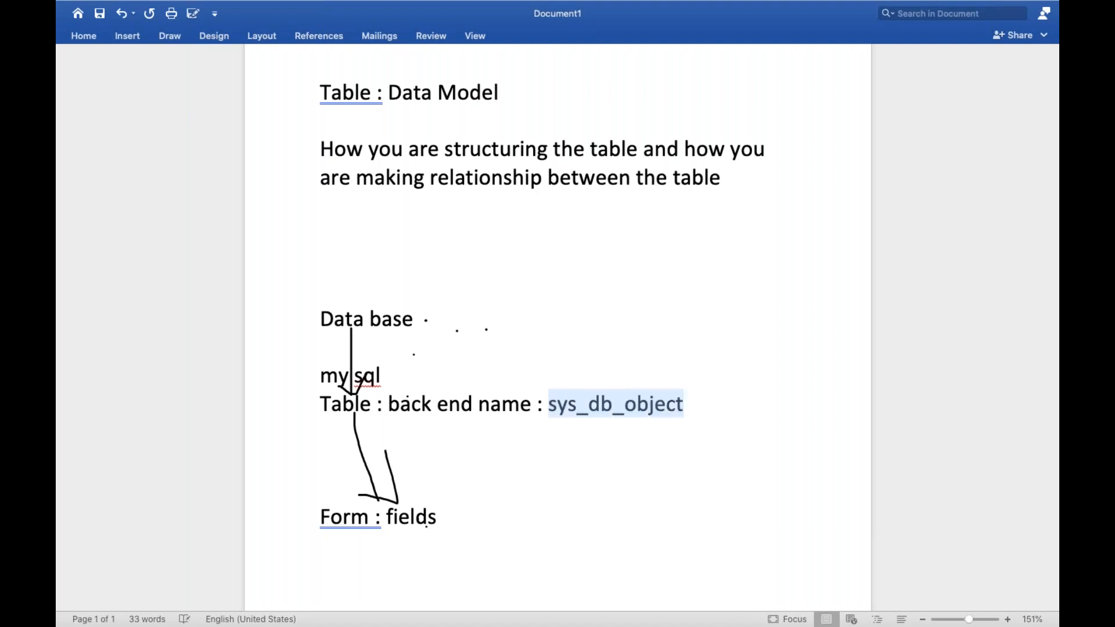
Switch back to the ServiceNow Tables list and open a blank form for a new table
{"action": "key", "text": "ctrl+Left"}
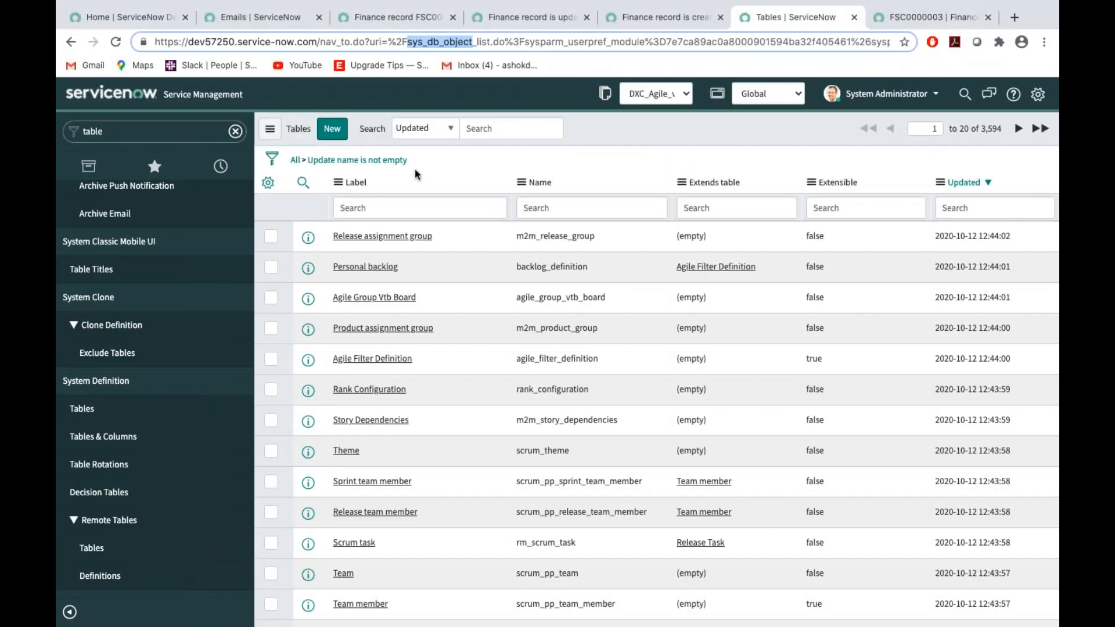
{"action": "left_click", "coordinate": [341, 135]}
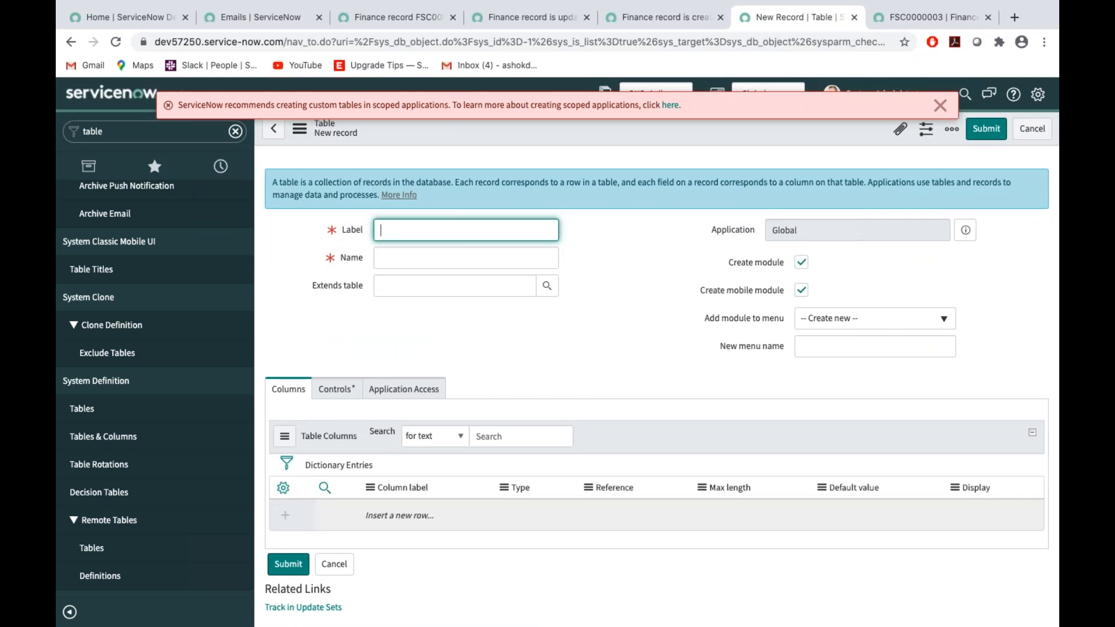
Dismiss the scoped-application recommendation and check the new table's Application Access settings before returning to its columns
{"action": "left_click", "coordinate": [939, 105]}
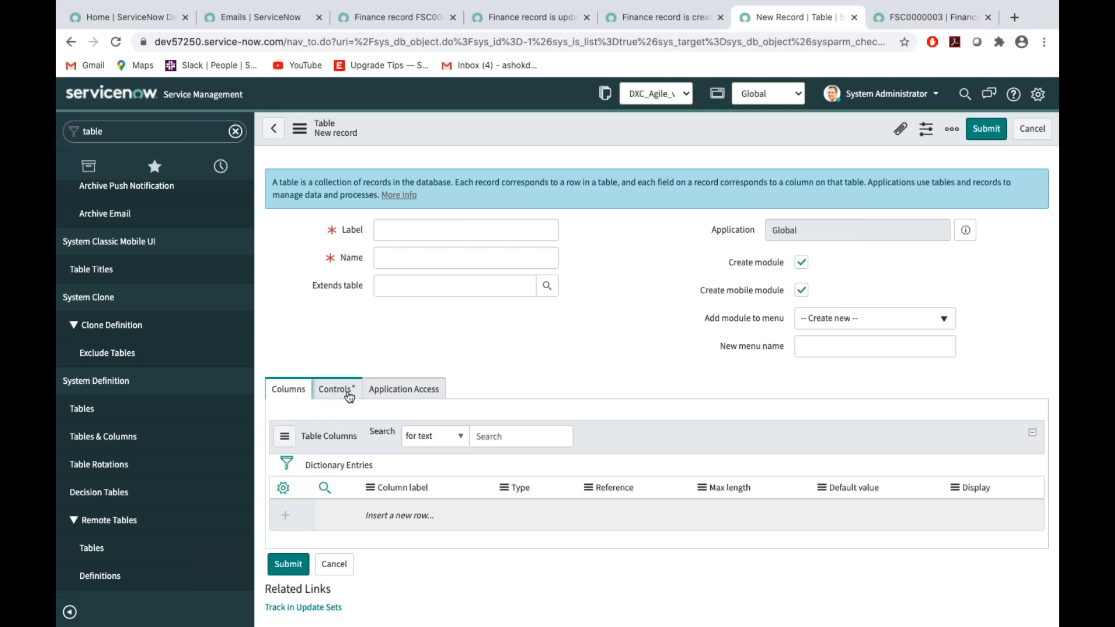
{"action": "left_click", "coordinate": [395, 397]}
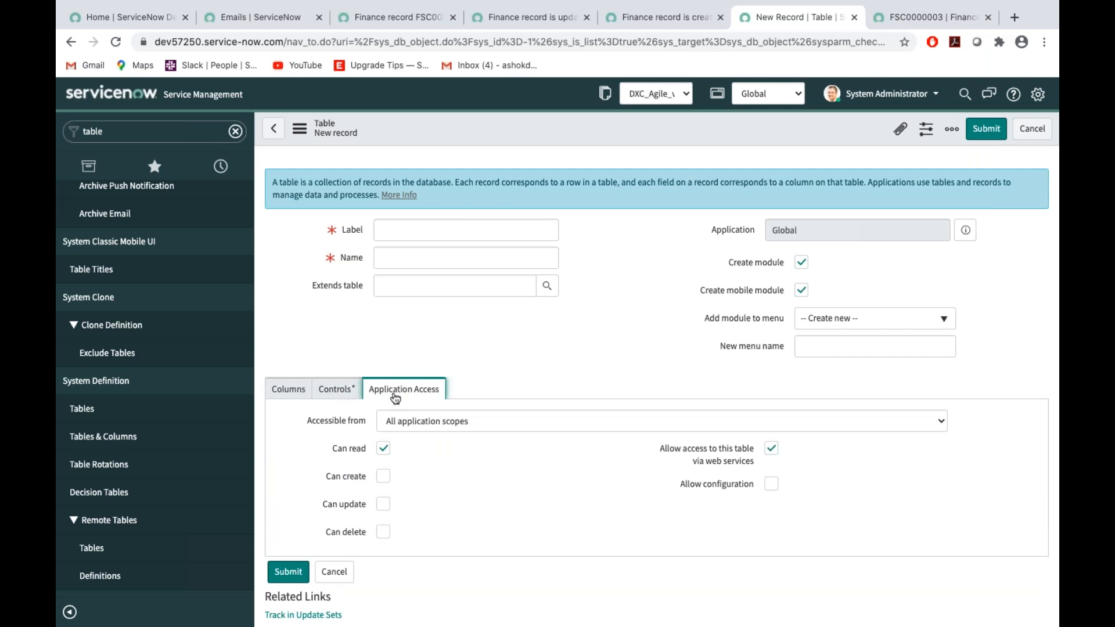
{"action": "left_click", "coordinate": [305, 399]}
{"action": "left_click", "coordinate": [385, 233]}
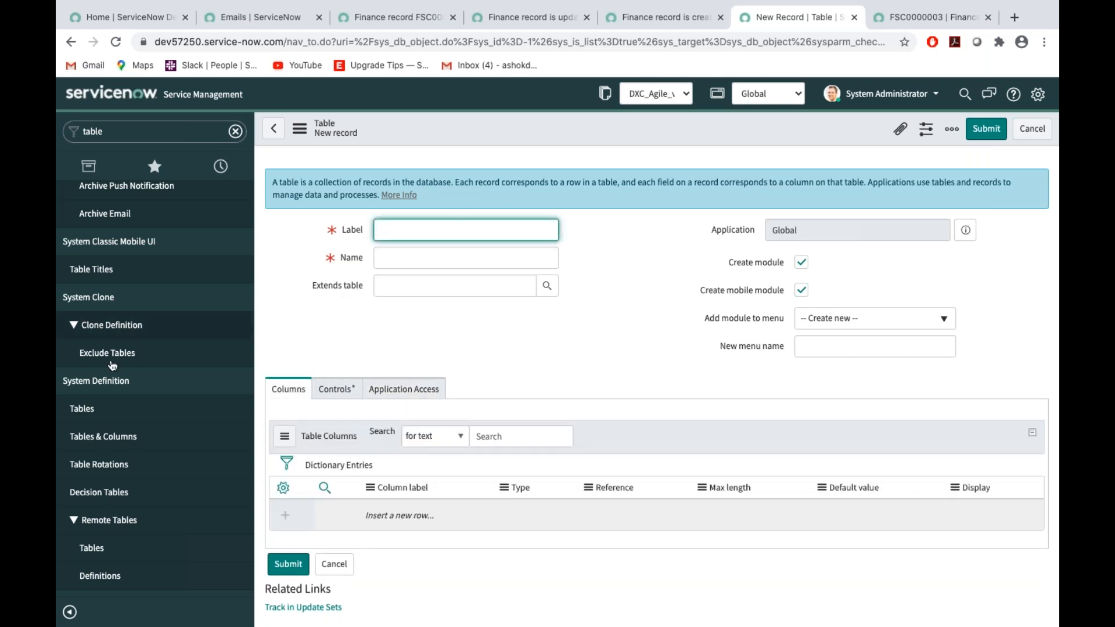
Filter the navigator for "incident" to show the existing Incident application and its modules
{"action": "left_click", "coordinate": [124, 136]}
{"action": "key", "text": "BackSpace"}
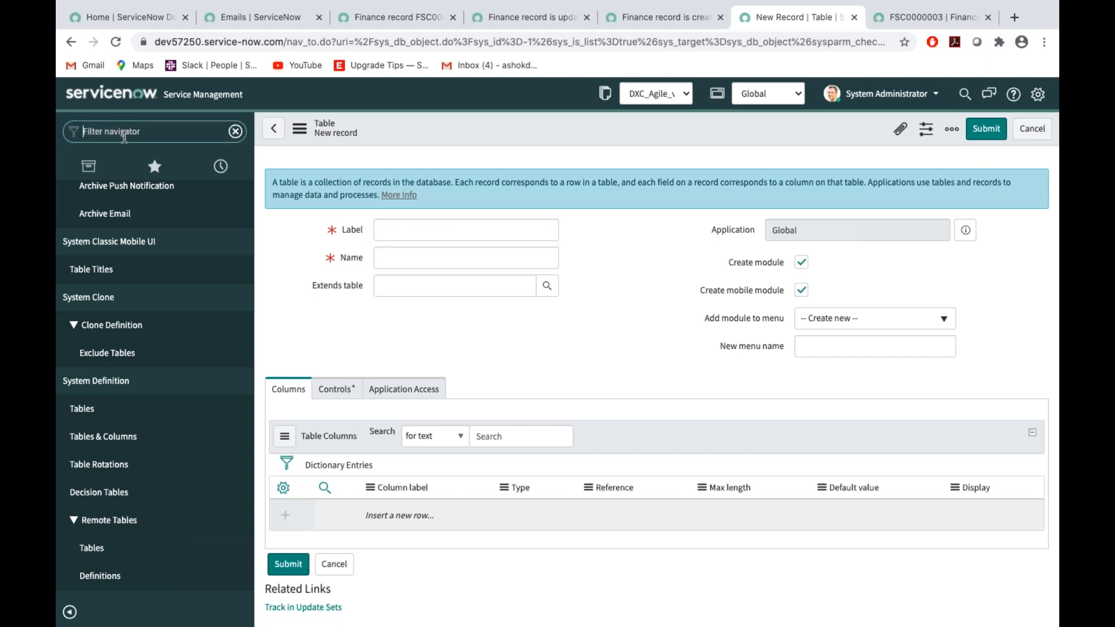
{"action": "type", "text": "incident"}
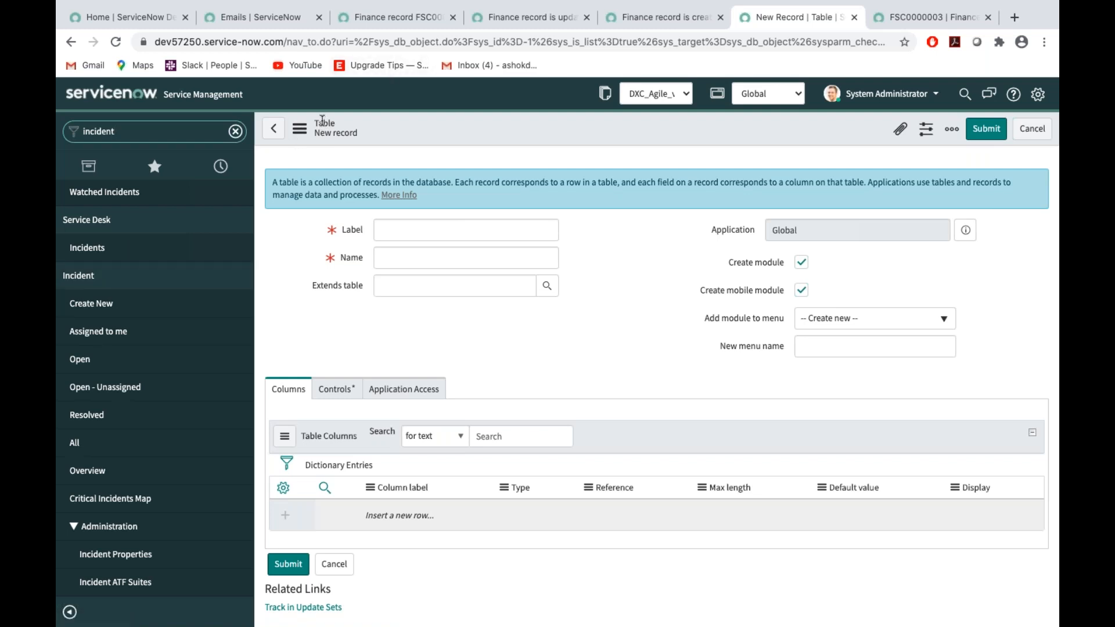
Label the new table "Finance Management" and highlight its back-end name in the Name field
{"action": "left_click", "coordinate": [388, 228]}
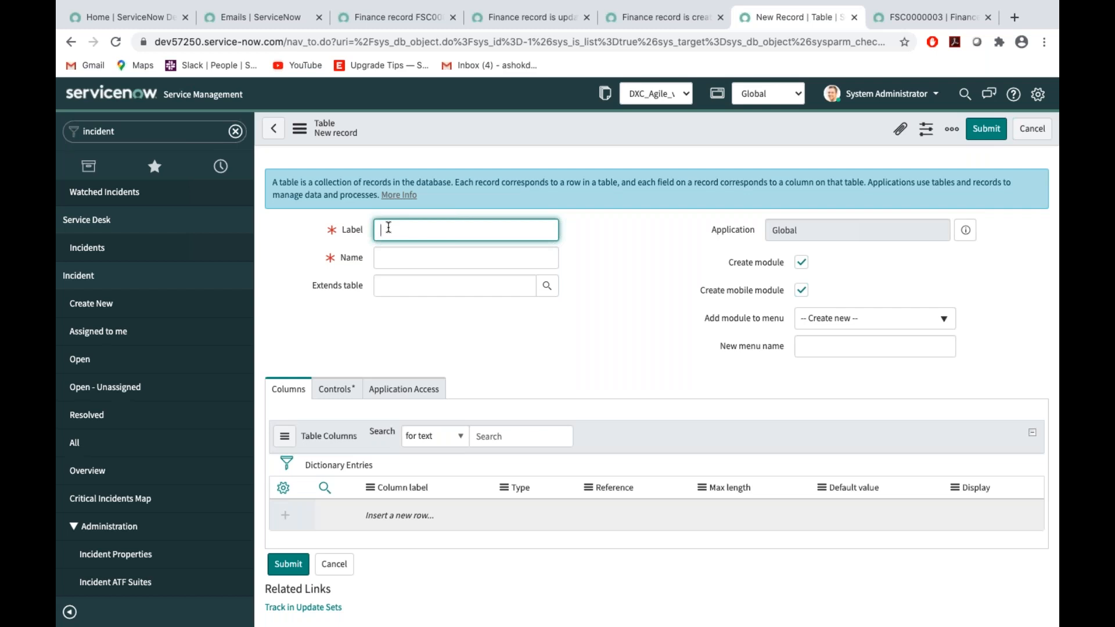
{"action": "type", "text": "Finance Management"}
{"action": "left_click", "coordinate": [541, 356]}
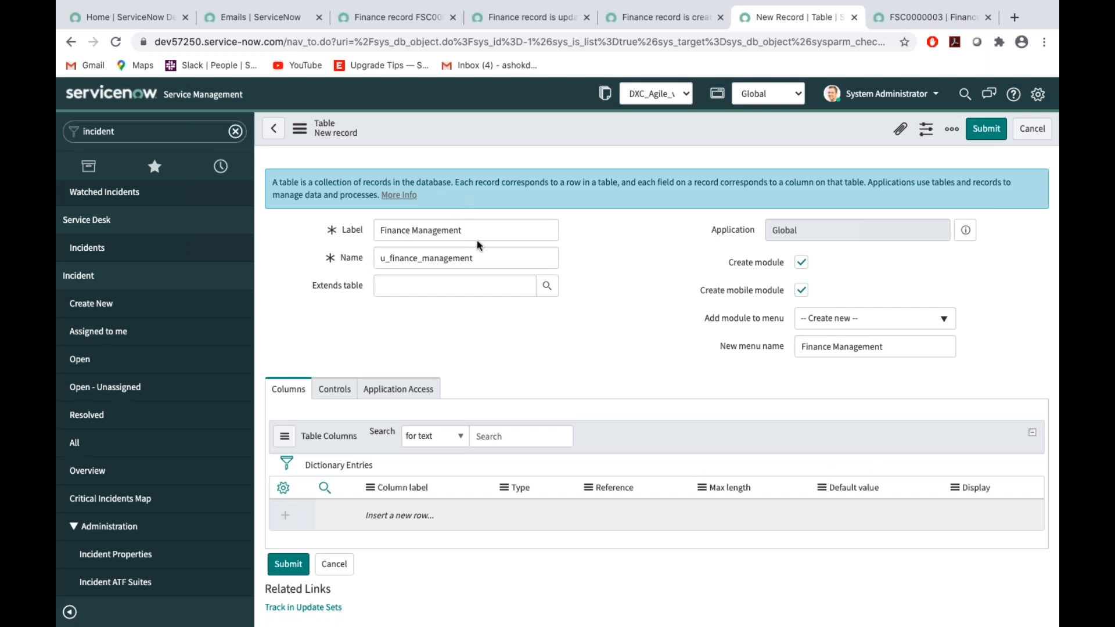
{"action": "left_click_drag", "start_coordinate": [486, 256], "coordinate": [379, 258]}
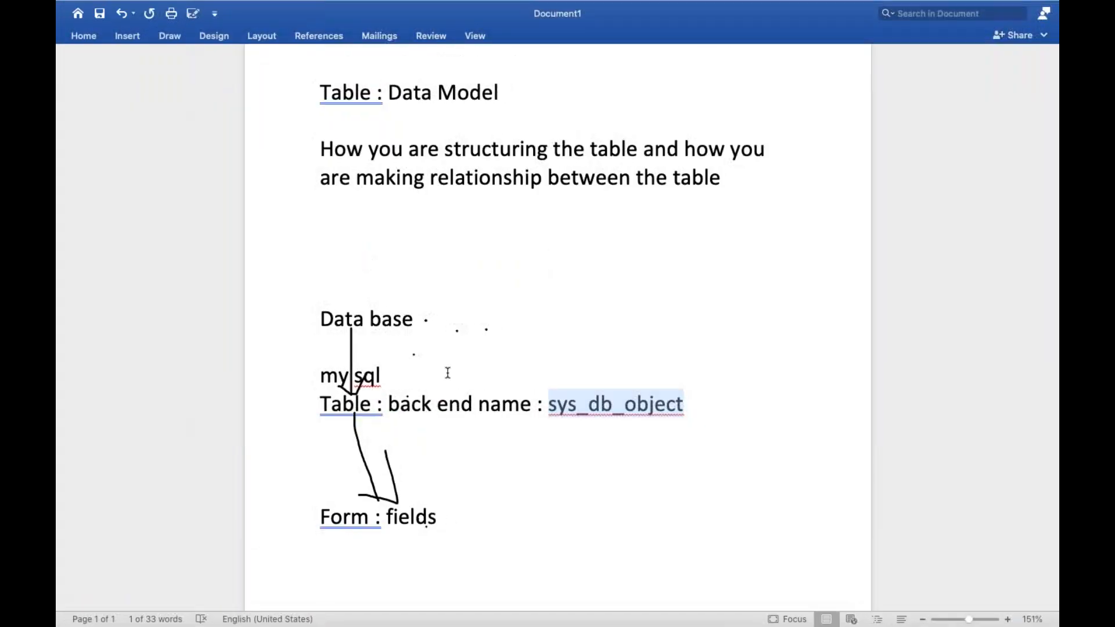
Switch to the Word notes and add the line "Name will be used when ur working code" below "Form : fields"
{"action": "scroll", "coordinate": [448, 373], "scroll_direction": "down", "scroll_amount": 2}
{"action": "scroll", "coordinate": [448, 373], "scroll_direction": "down", "scroll_amount": 1}
{"action": "left_click", "coordinate": [449, 434]}
{"action": "key", "text": "Return"}
{"action": "key", "text": "Return"}
{"action": "key", "text": "Return"}
{"action": "type", "text": "na"}
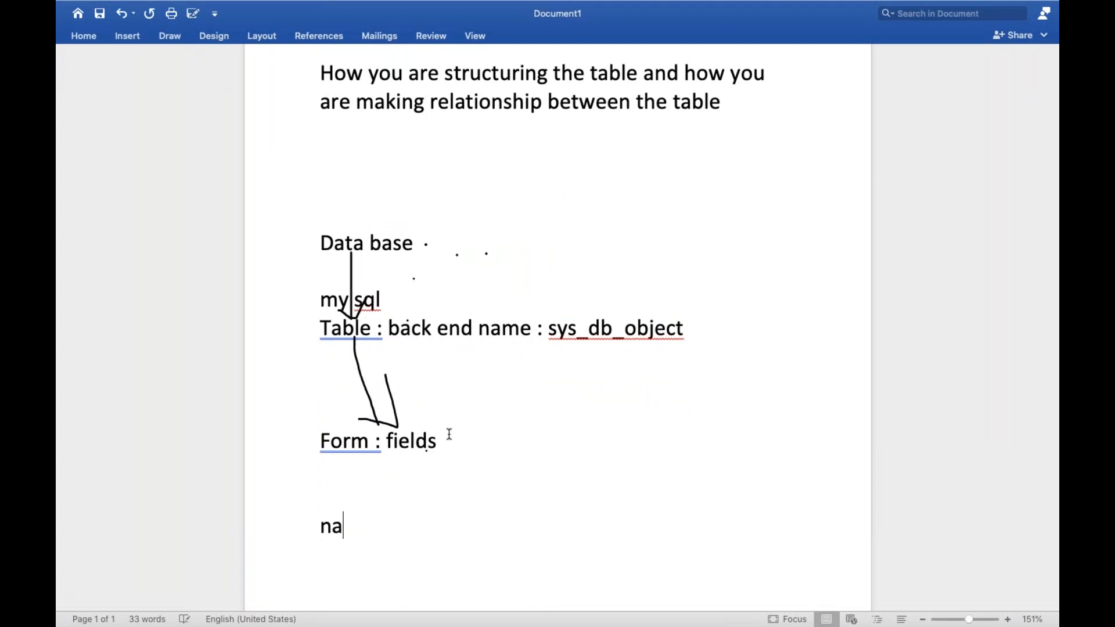
{"action": "type", "text": "me is"}
{"action": "key", "text": "BackSpace"}
{"action": "key", "text": "BackSpace"}
{"action": "type", "text": "will be use"}
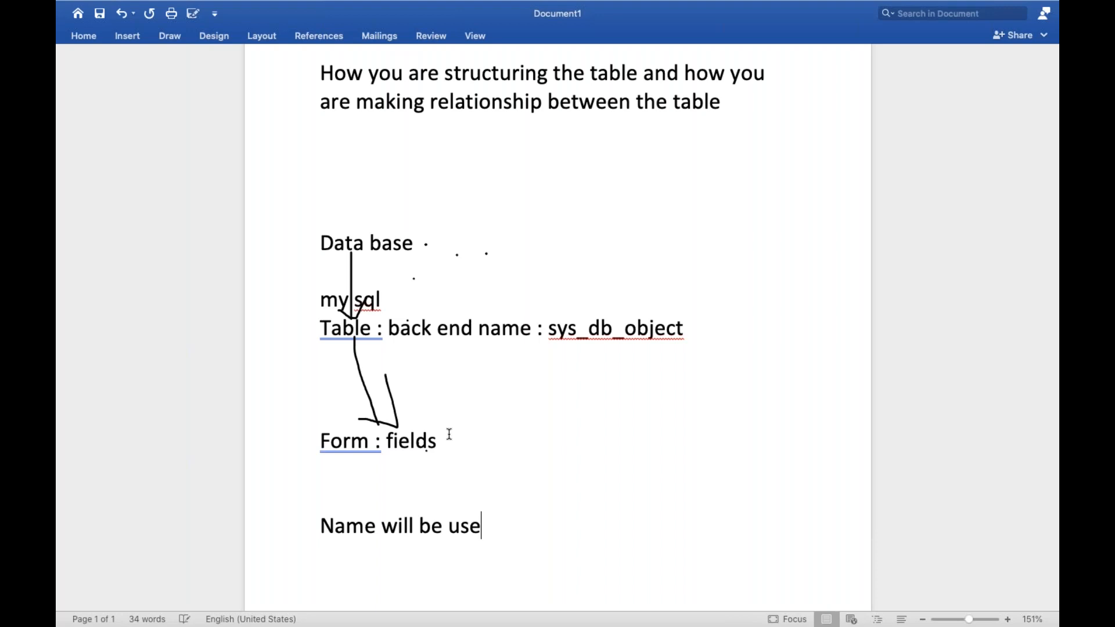
{"action": "type", "text": "d when ur working"}
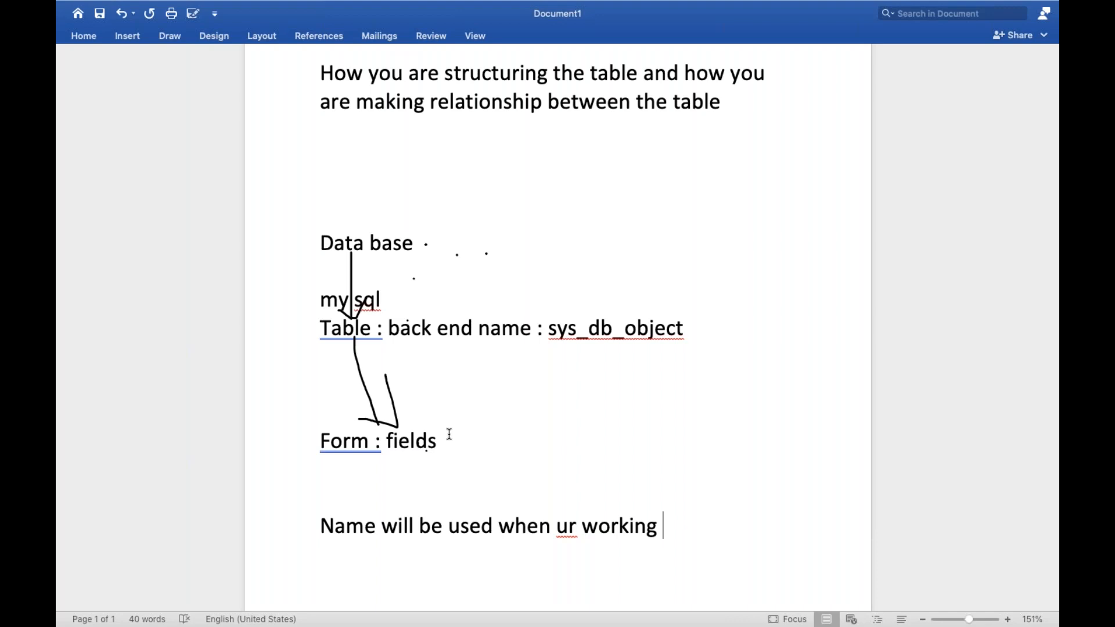
{"action": "type", "text": " code"}
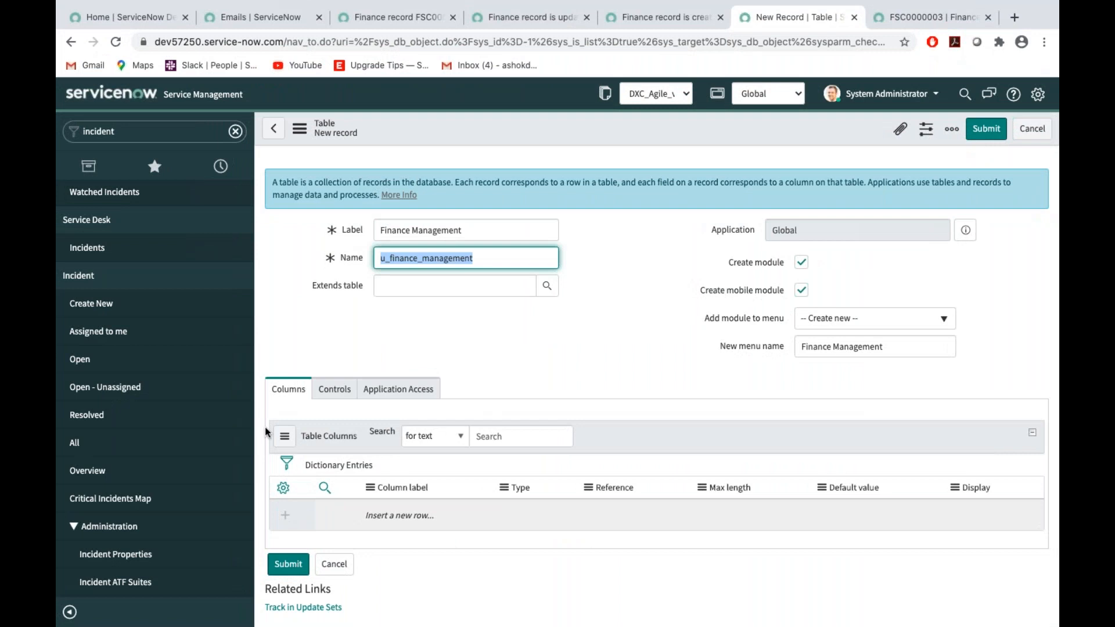
Check the Extends table field on the ServiceNow form and add the line "Extends table :" to the Word notes
{"action": "left_click", "coordinate": [330, 286]}
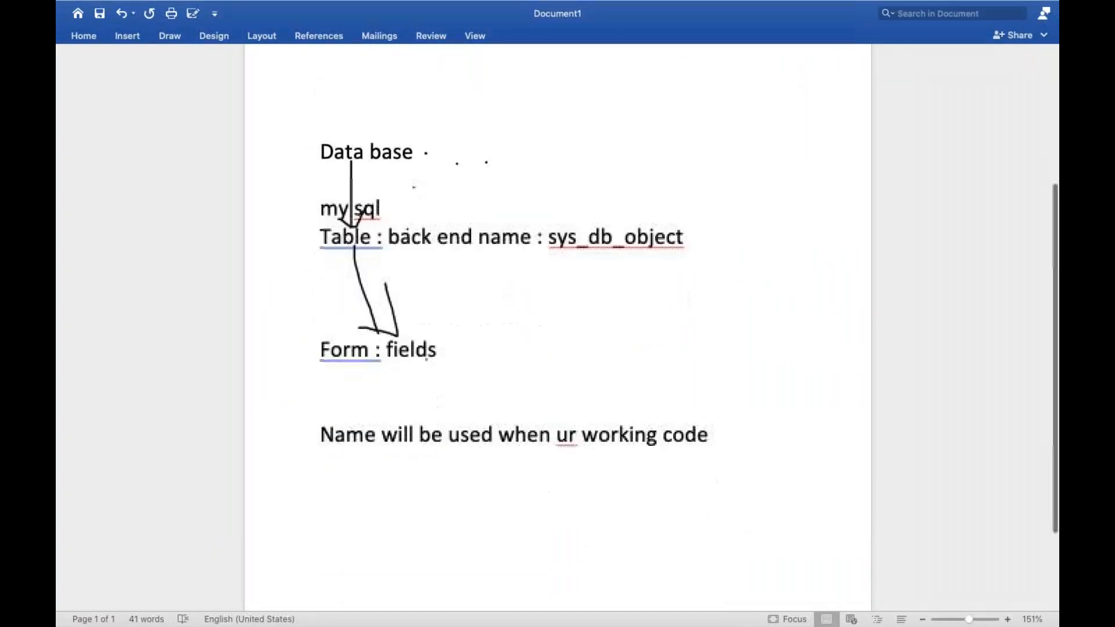
{"action": "scroll", "coordinate": [459, 401], "scroll_direction": "down", "scroll_amount": 2}
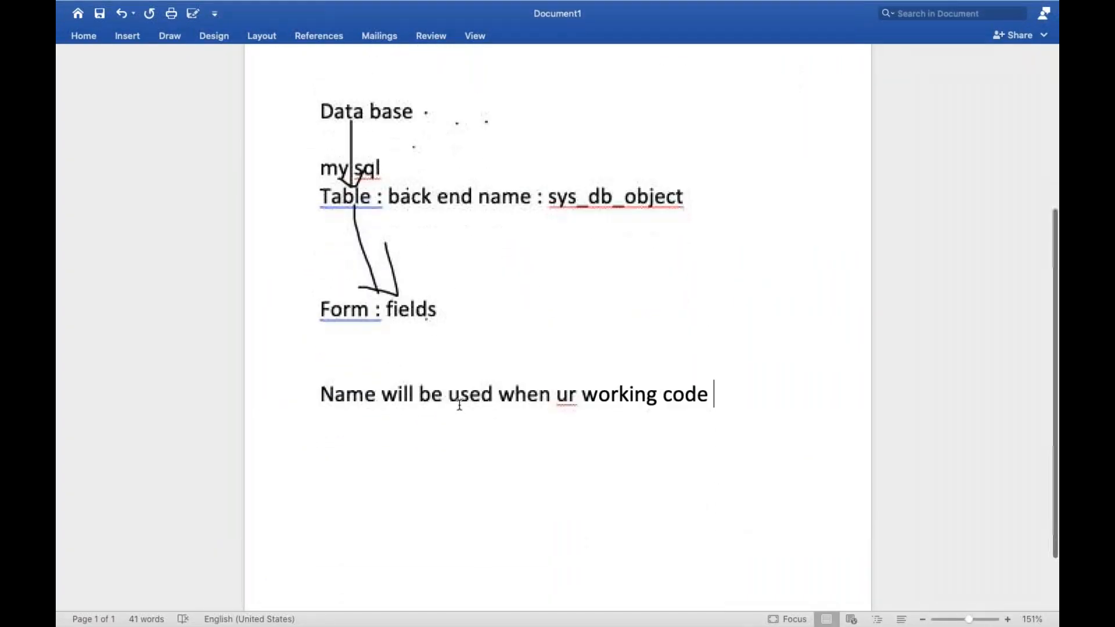
{"action": "key", "text": "Return"}
{"action": "type", "text": "Extends"}
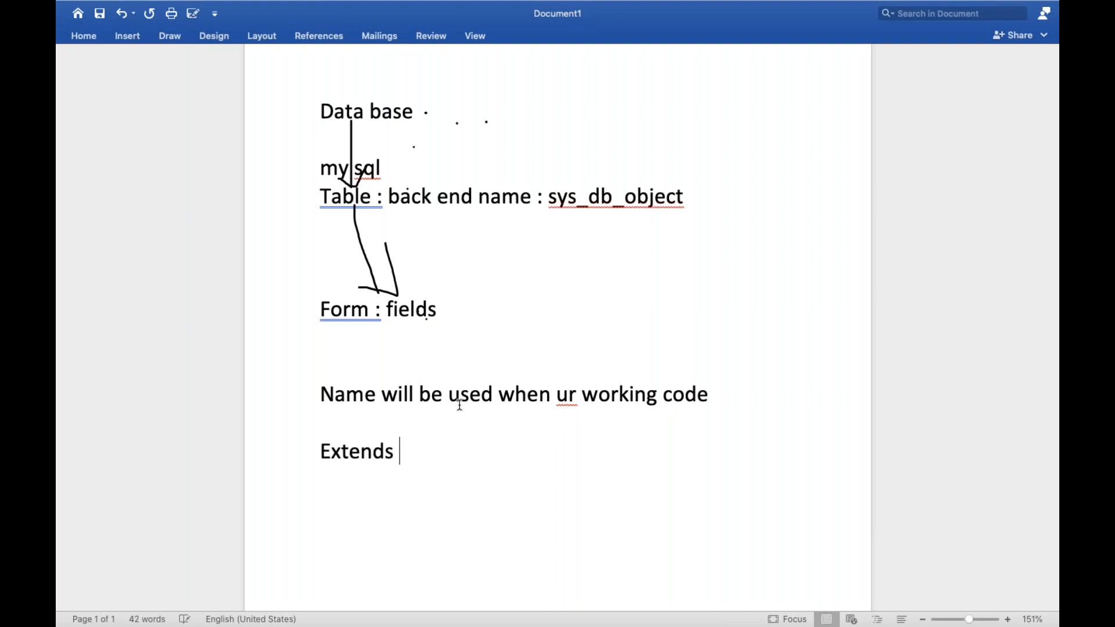
{"action": "key", "text": "ctrl+Left"}
{"action": "key", "text": "ctrl+Right"}
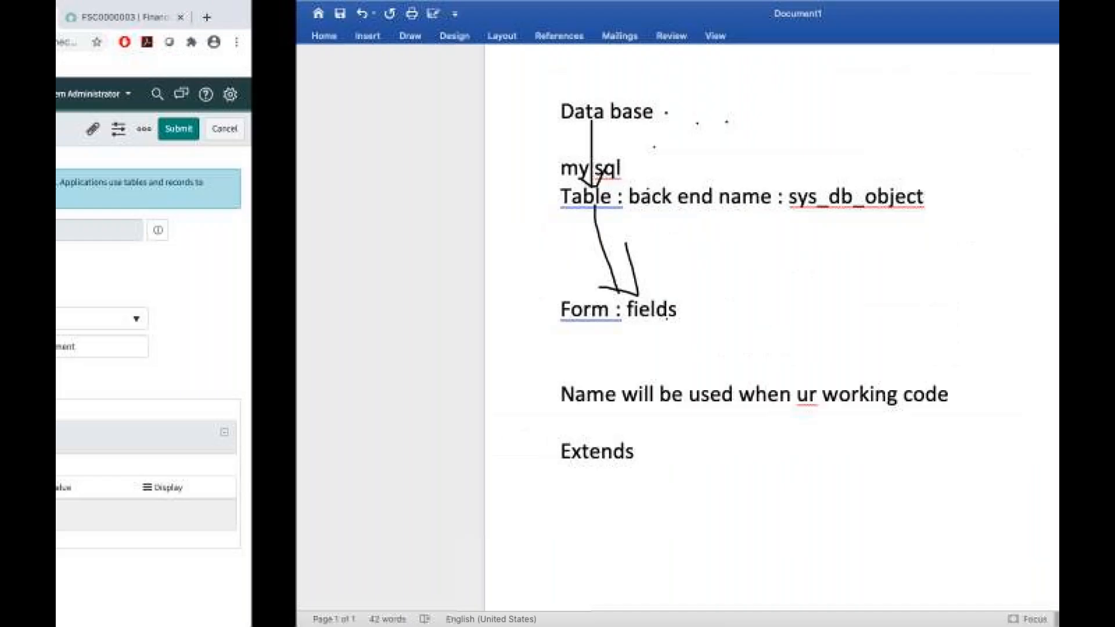
{"action": "type", "text": "table :"}
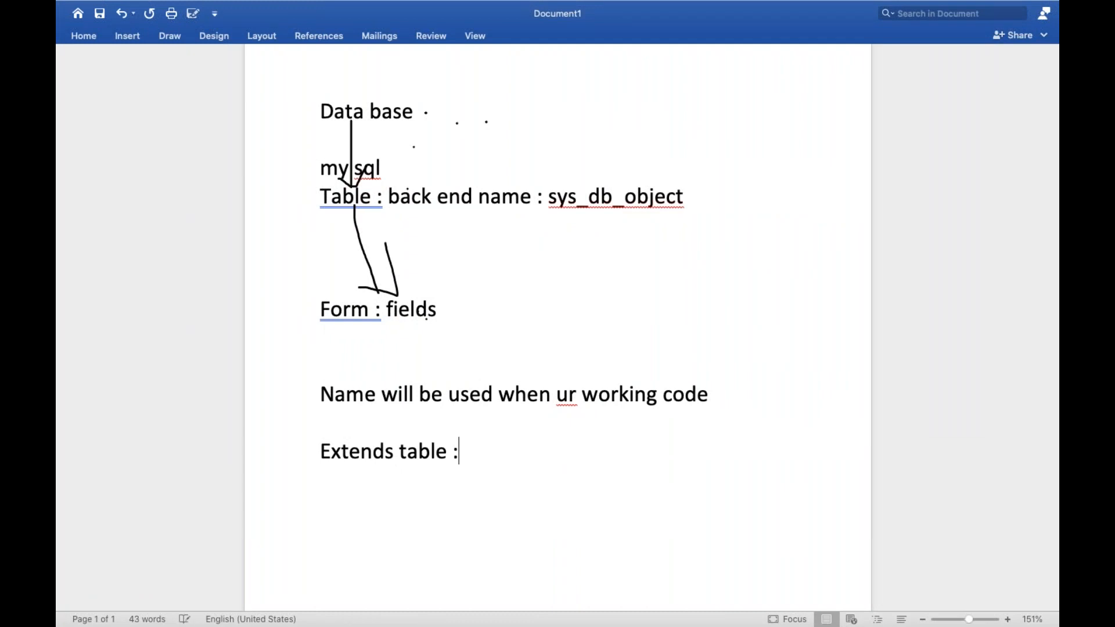
Add the lines "Table A" and "50 fields" beneath "Extends table :" in the notes
{"action": "key", "text": "Return"}
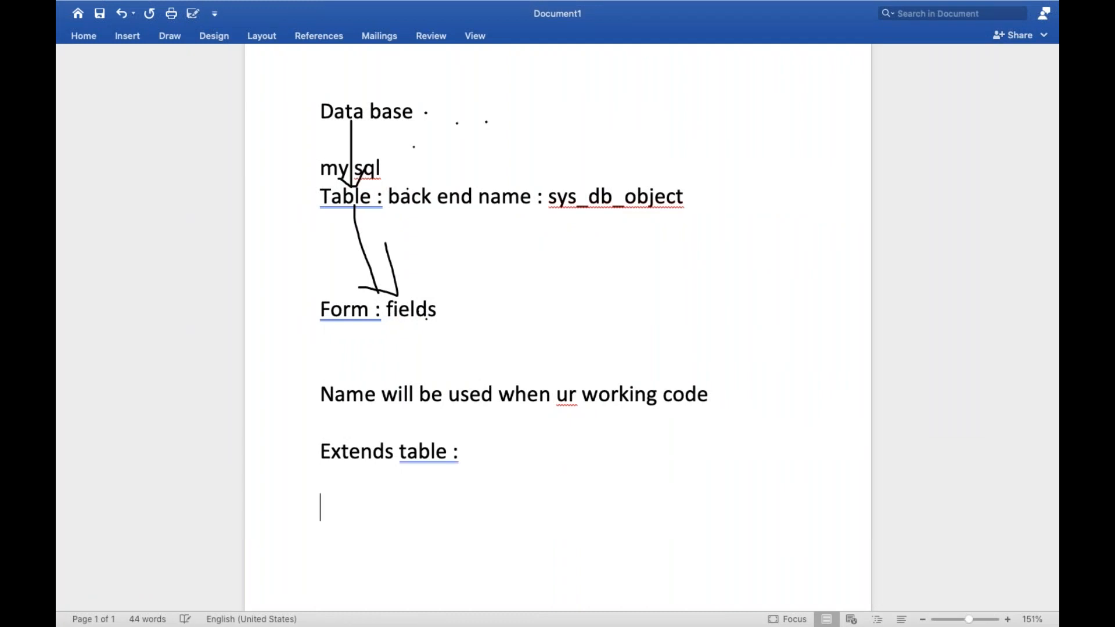
{"action": "type", "text": "Table A"}
{"action": "key", "text": "Return"}
{"action": "scroll", "coordinate": [558, 325], "scroll_direction": "down", "scroll_amount": 2}
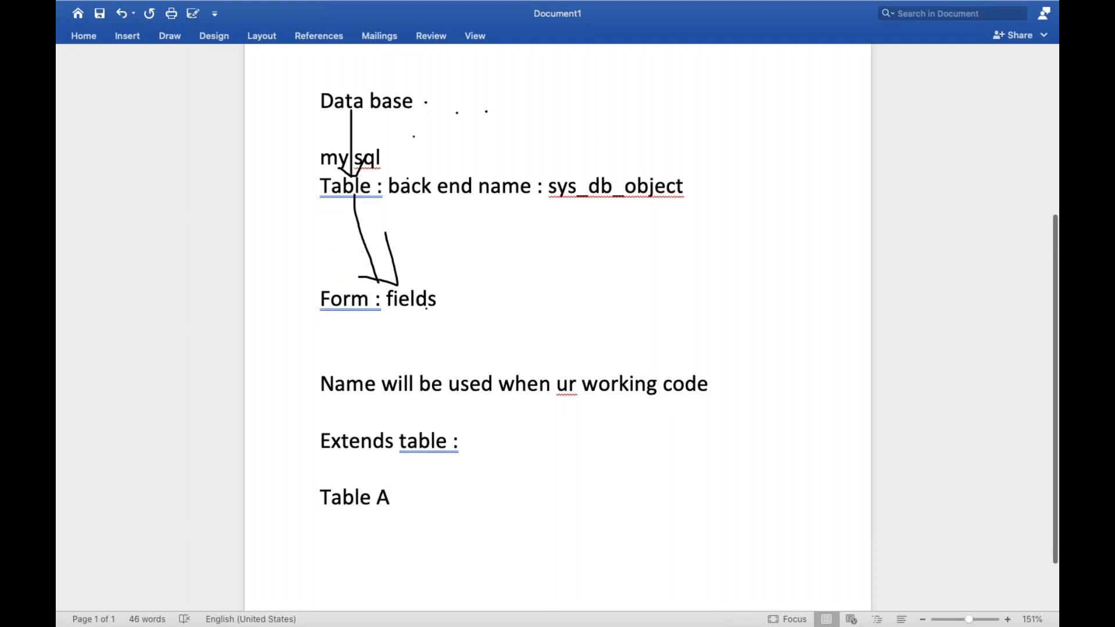
{"action": "type", "text": "50 fields"}
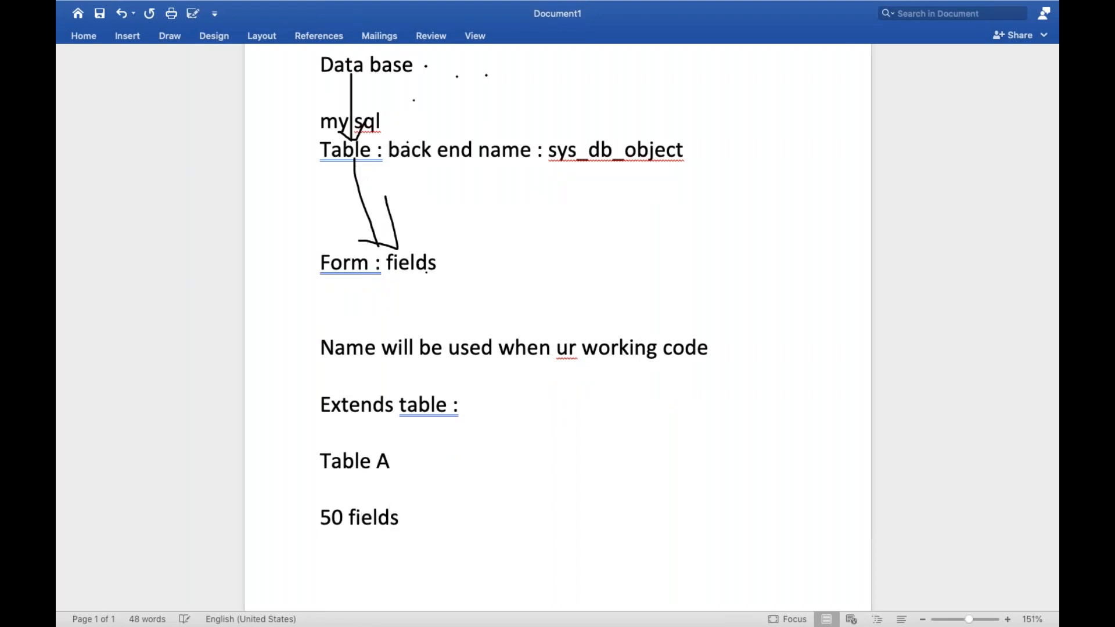
Add the line "10 scripts (ui polices,cient scripts …etc )" below "50 fields"
{"action": "key", "text": "Return"}
{"action": "type", "text": "10 scripts "}
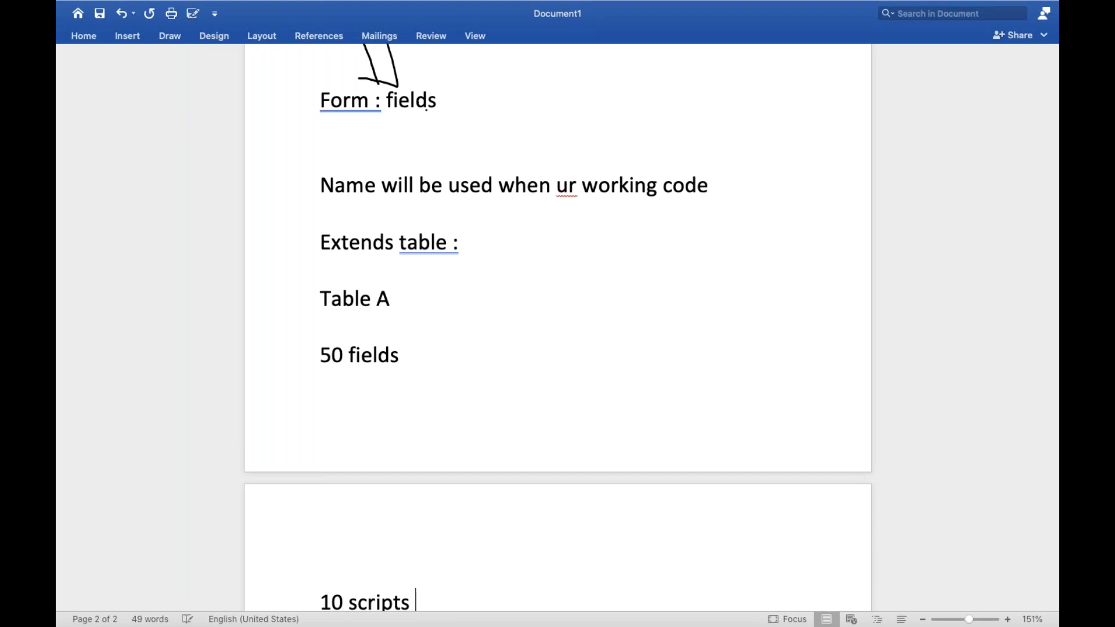
{"action": "type", "text": "()"}
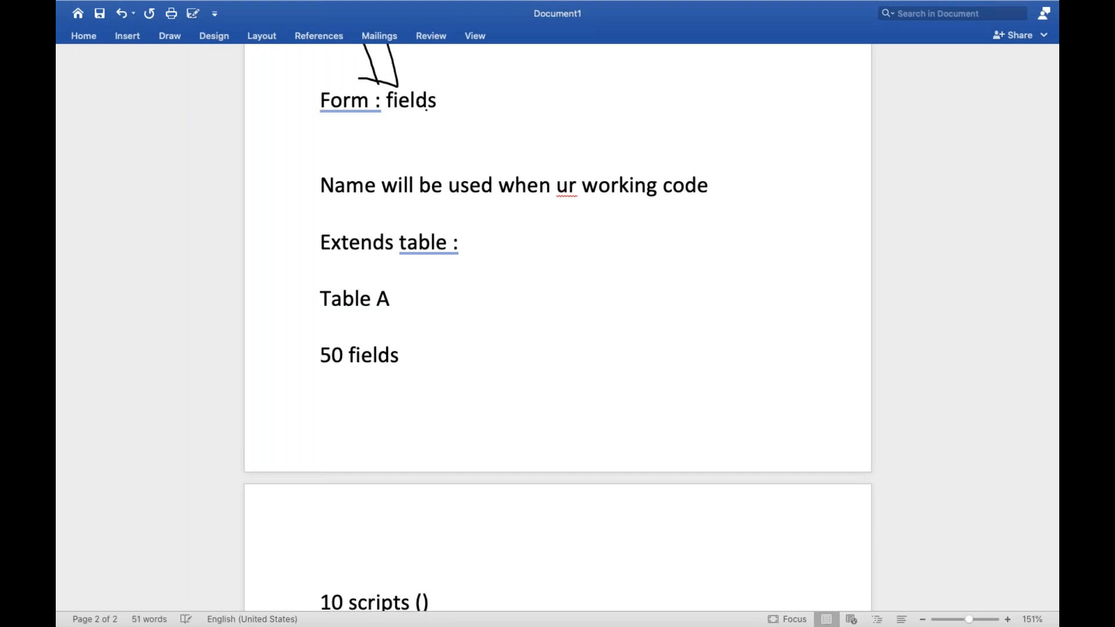
{"action": "type", "text": "ui pol"}
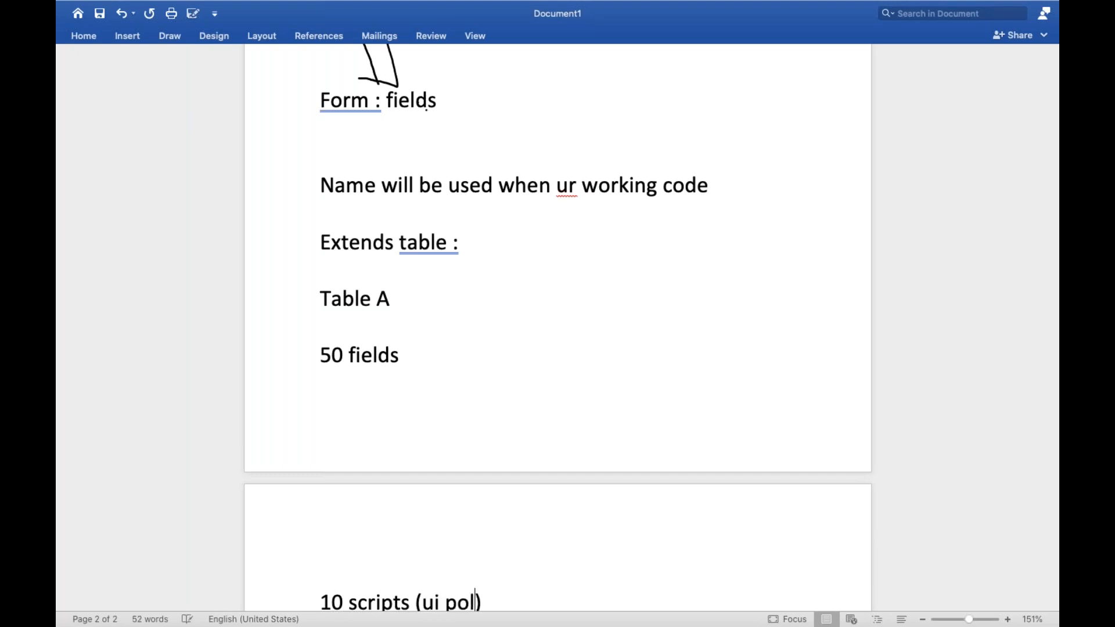
{"action": "type", "text": "ices,c"}
{"action": "type", "text": "ient scr"}
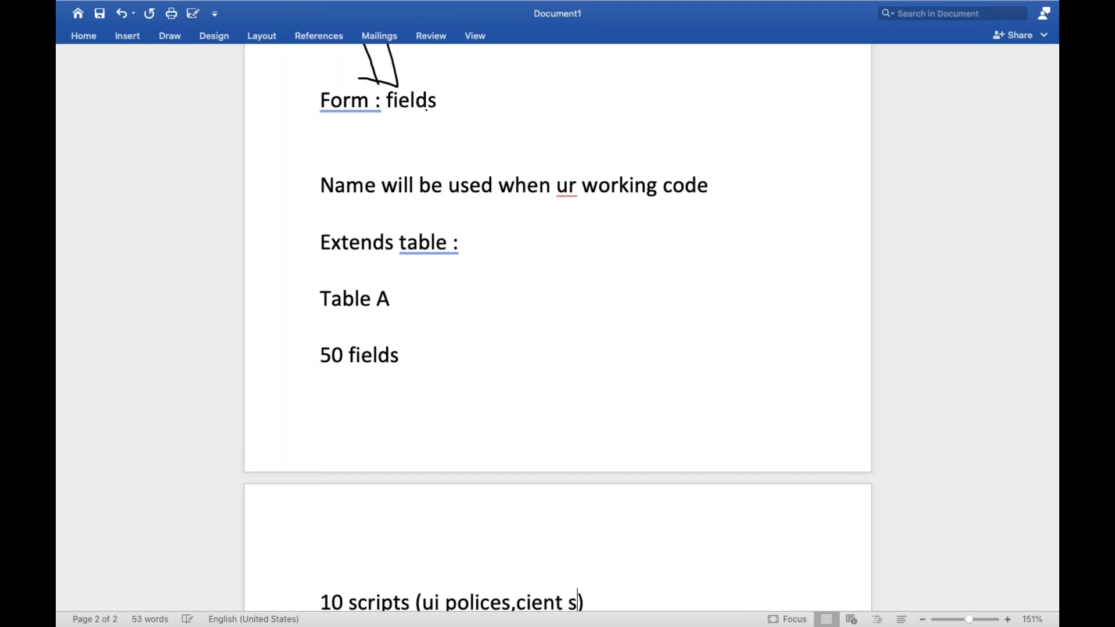
{"action": "type", "text": "ipts ...e"}
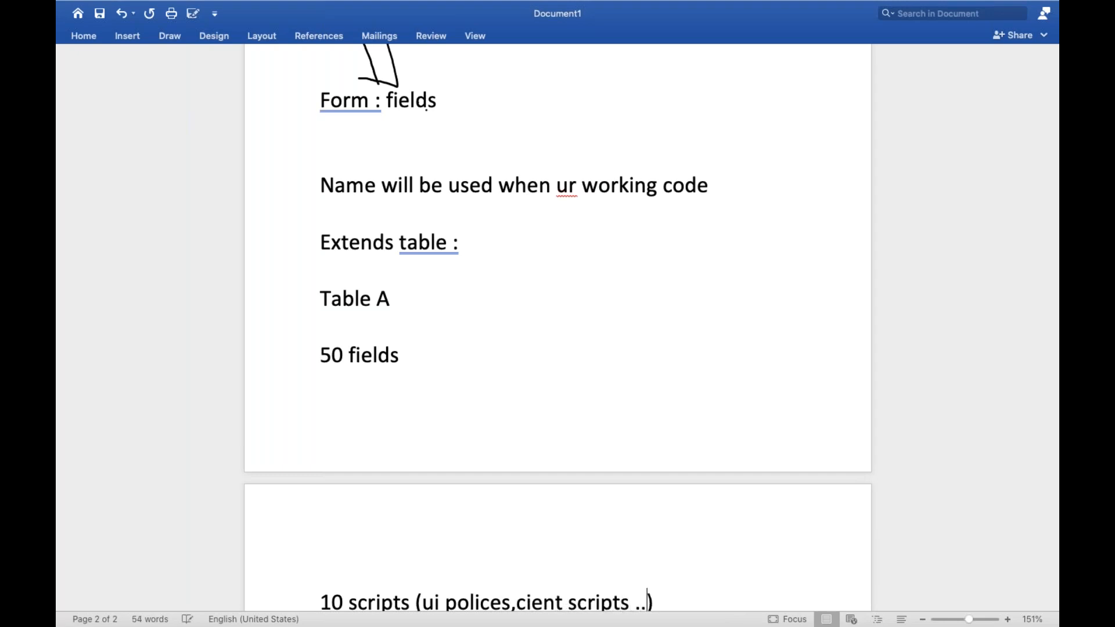
{"action": "type", "text": "tc"}
Add the lines "Table B" and "Extends Table A" beneath the "10 scripts" line
{"action": "scroll", "coordinate": [473, 226], "scroll_direction": "down", "scroll_amount": 3}
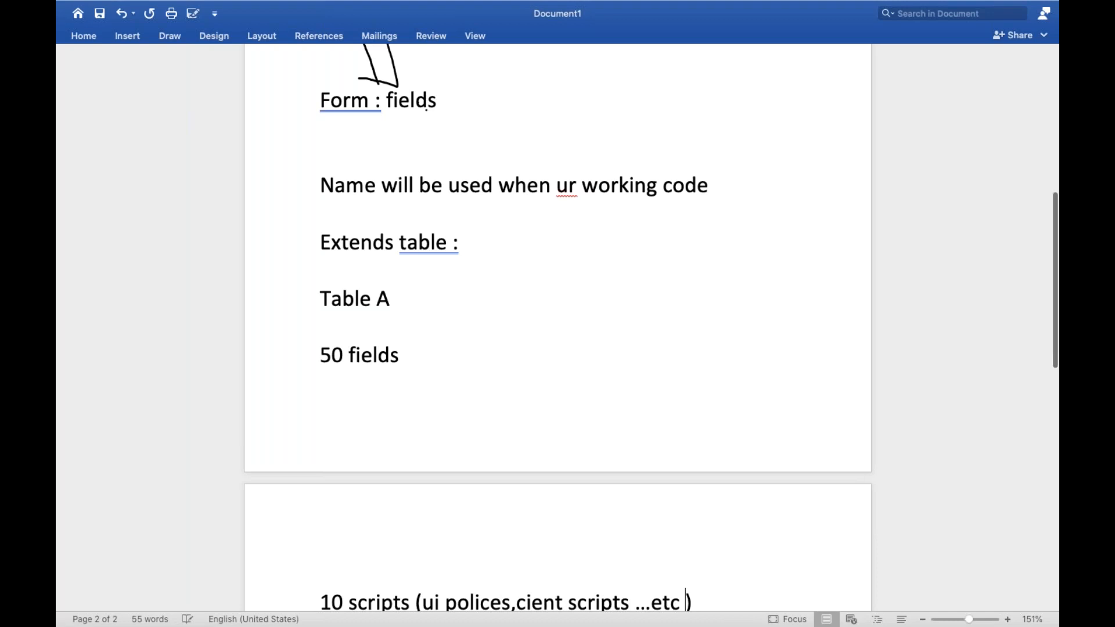
{"action": "scroll", "coordinate": [759, 438], "scroll_direction": "down", "scroll_amount": 2}
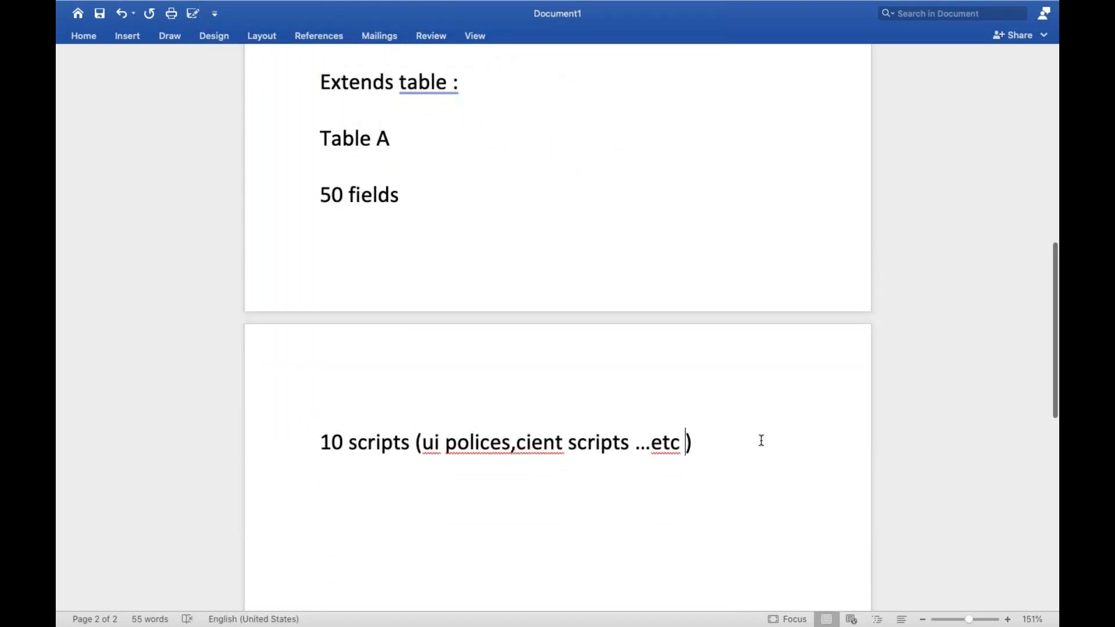
{"action": "left_click", "coordinate": [762, 441]}
{"action": "key", "text": "Return"}
{"action": "key", "text": "Return"}
{"action": "key", "text": "Return"}
{"action": "type", "text": "table"}
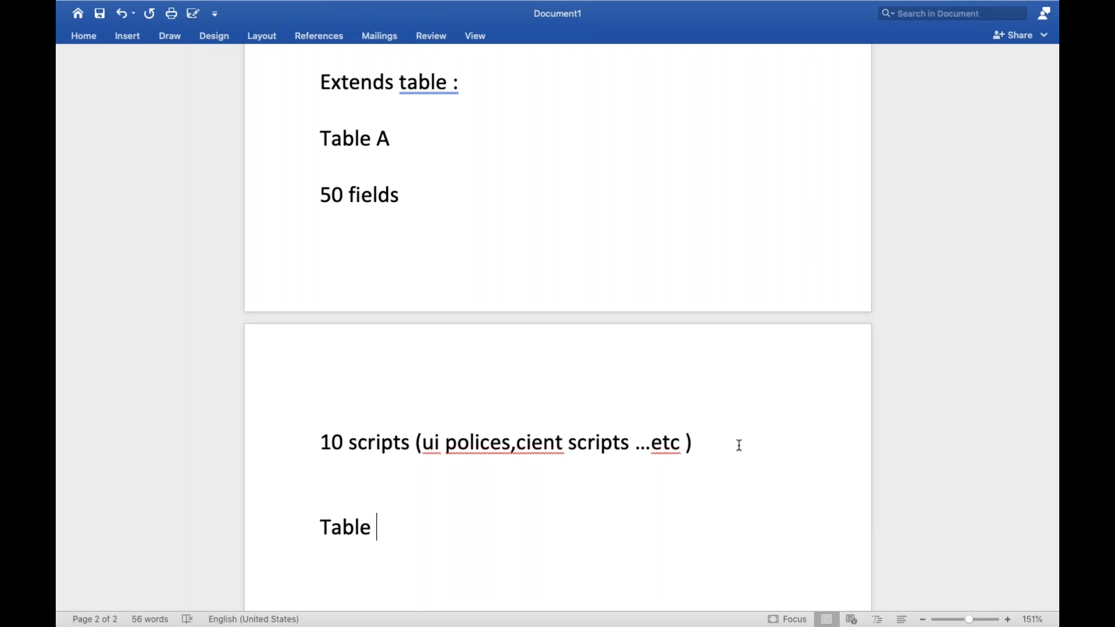
{"action": "type", "text": "B"}
{"action": "key", "text": "Return"}
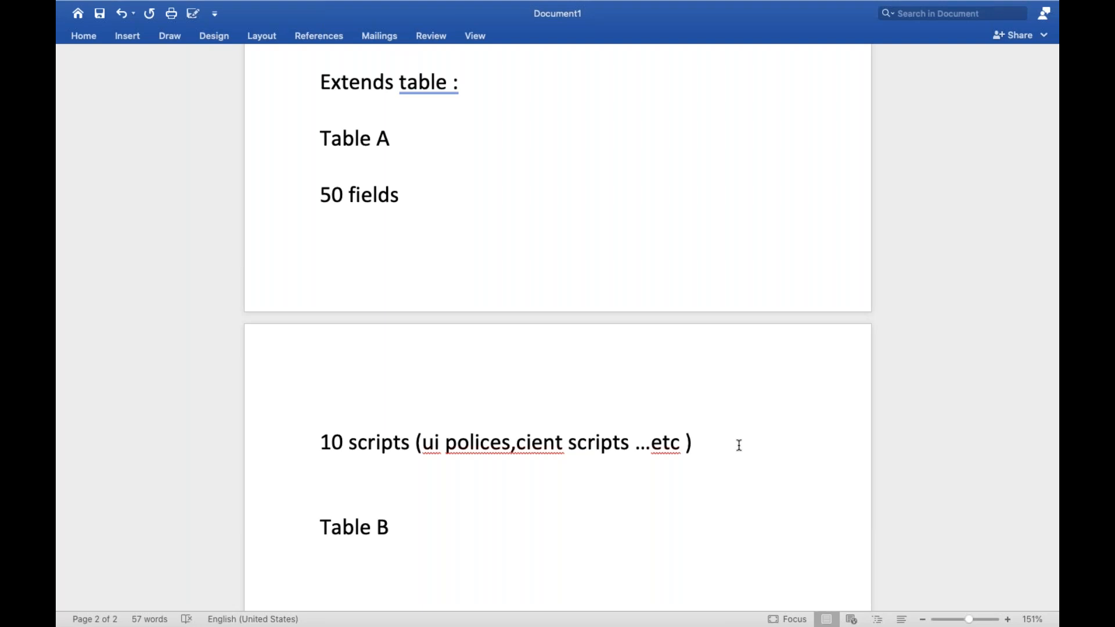
{"action": "scroll", "coordinate": [739, 445], "scroll_direction": "down", "scroll_amount": 1}
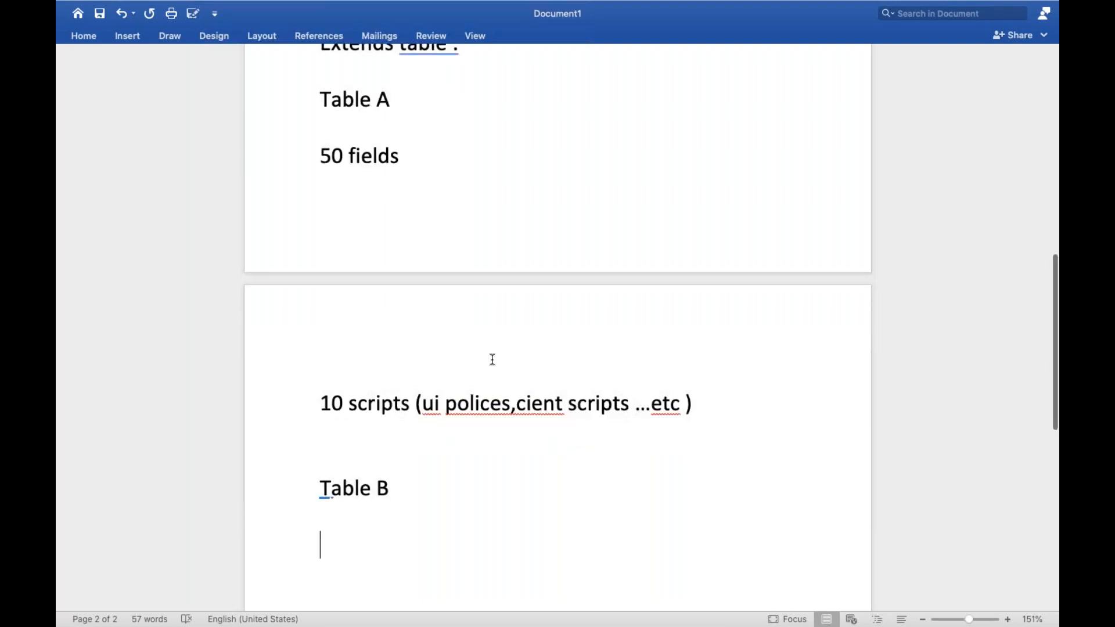
{"action": "type", "text": "Extends "}
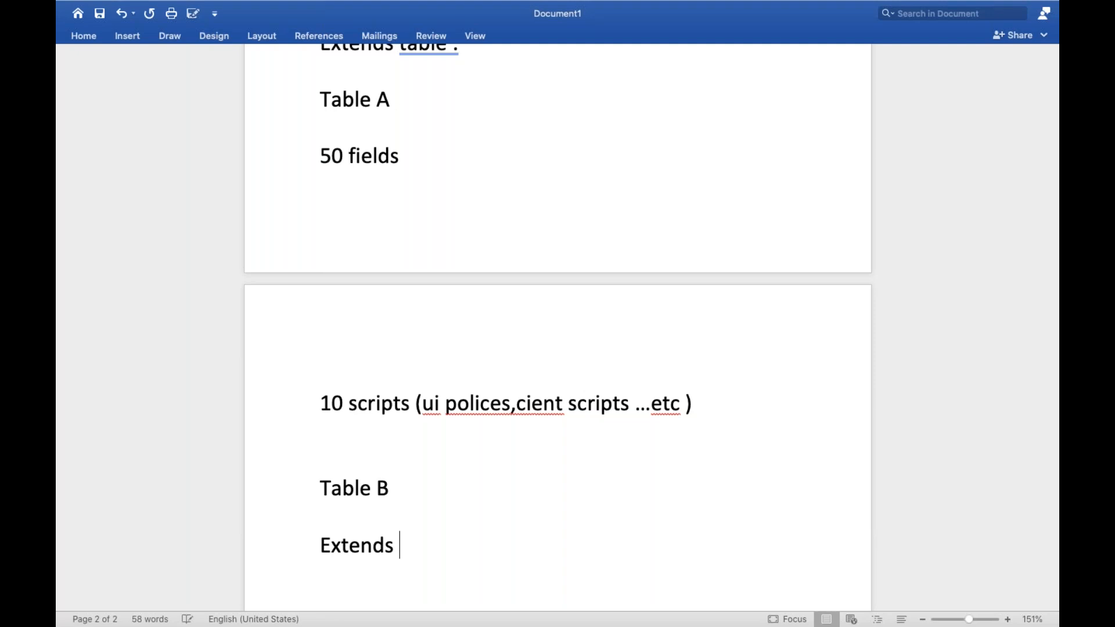
{"action": "type", "text": "Table A"}
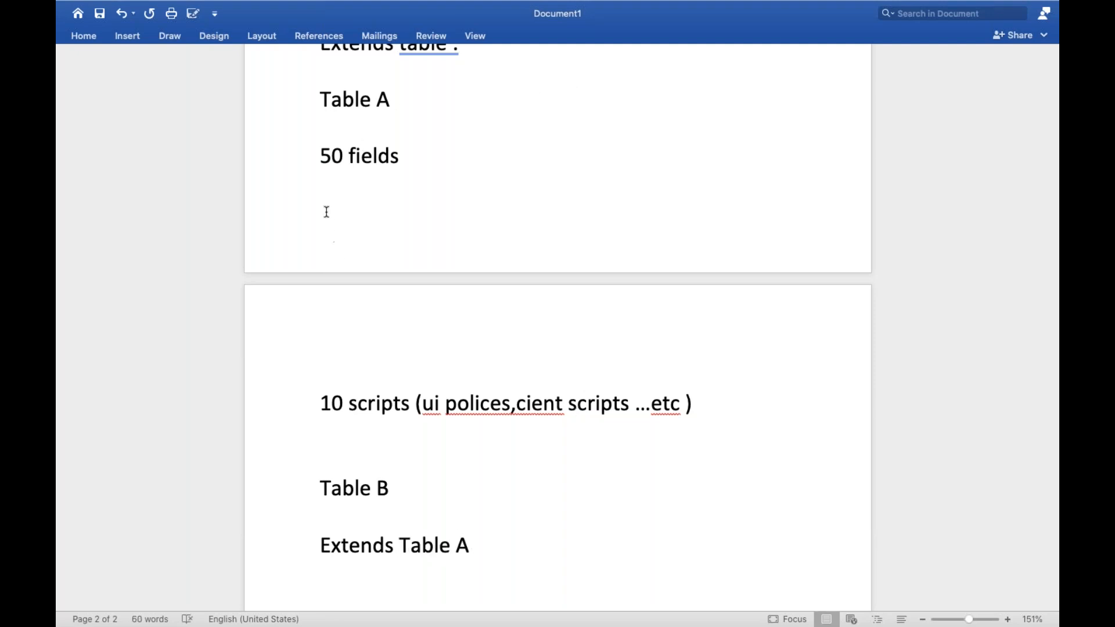
Copy the "50 fields" and "10 scripts" lines beneath "Extends Table A" and add the line "+ u can do your customization"
{"action": "left_click_drag", "start_coordinate": [315, 152], "coordinate": [730, 411]}
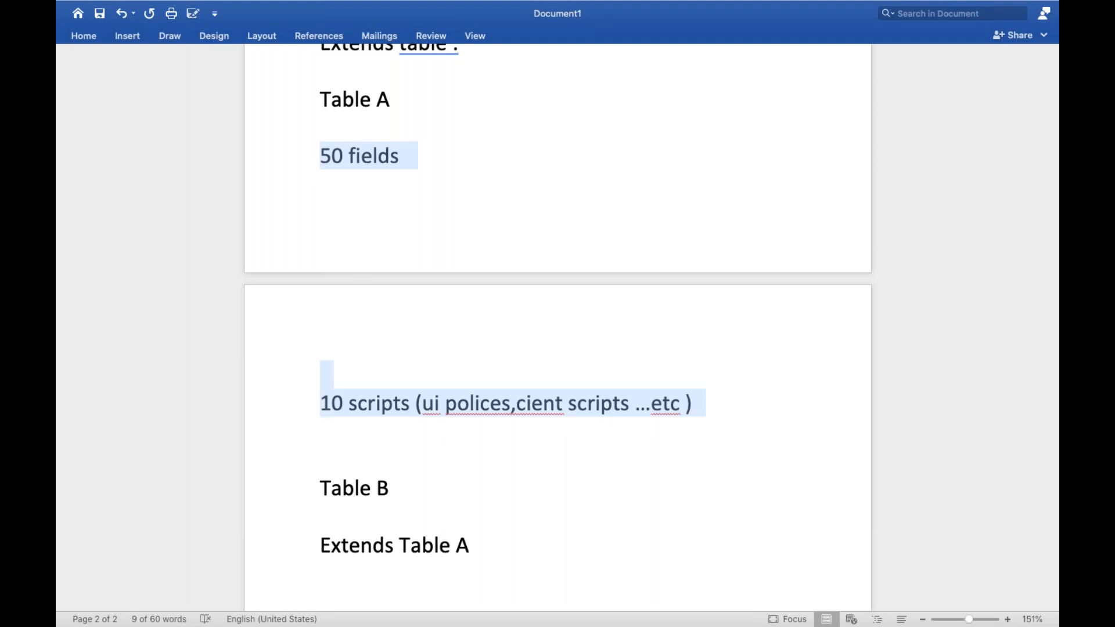
{"action": "scroll", "coordinate": [562, 488], "scroll_direction": "down", "scroll_amount": 3}
{"action": "left_click", "coordinate": [362, 536]}
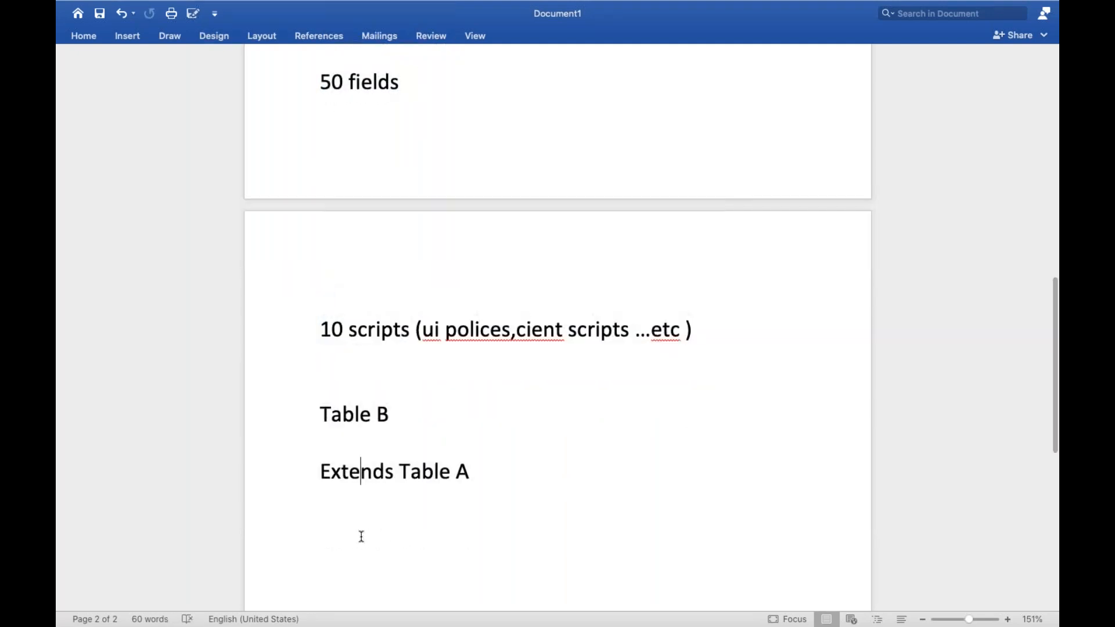
{"action": "key", "text": "Return"}
{"action": "type", "text": "50 fields 10 scripts (ui polices,cient scripts …etc )"}
{"action": "type", "text": "+ u can do your c"}
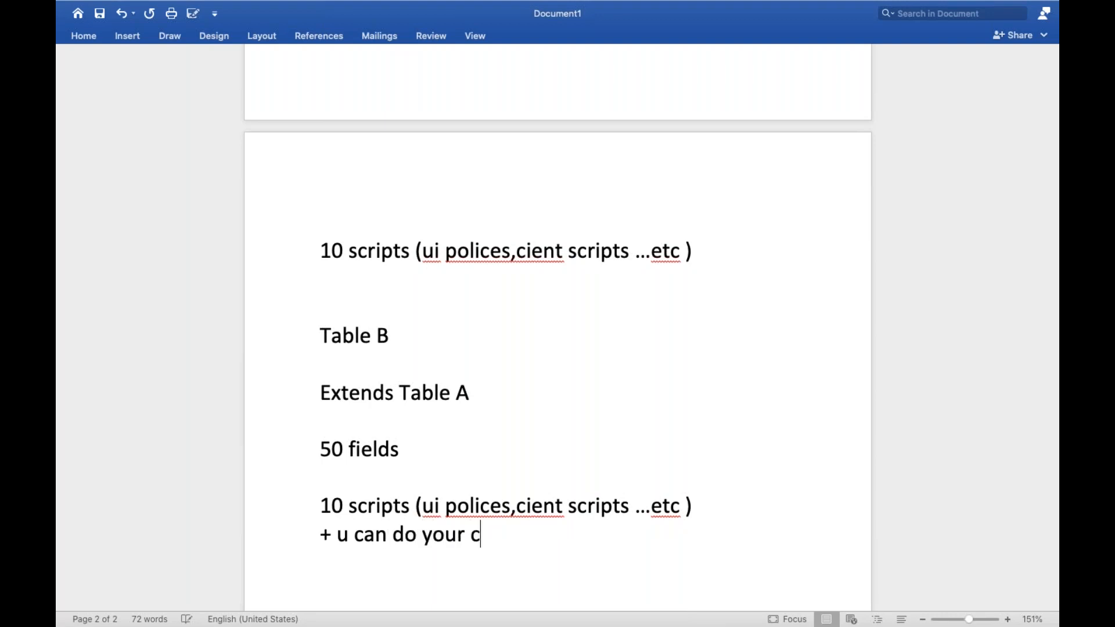
{"action": "type", "text": "ustomization"}
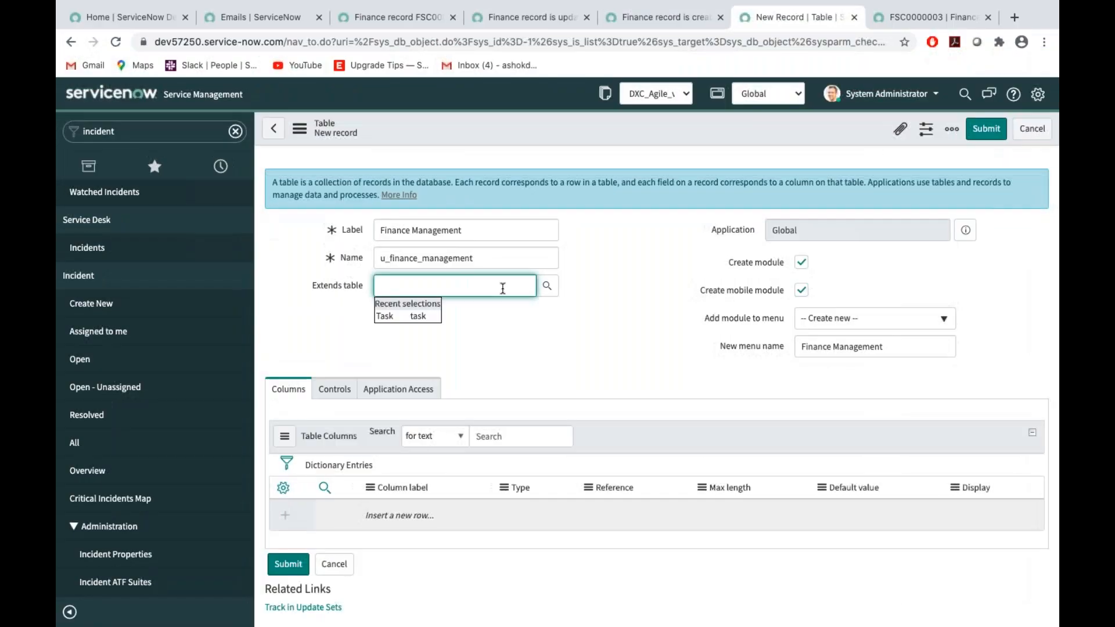
Examine the Application field on the ServiceNow table form and the list of available application scopes, keeping Global
{"action": "left_click", "coordinate": [556, 332]}
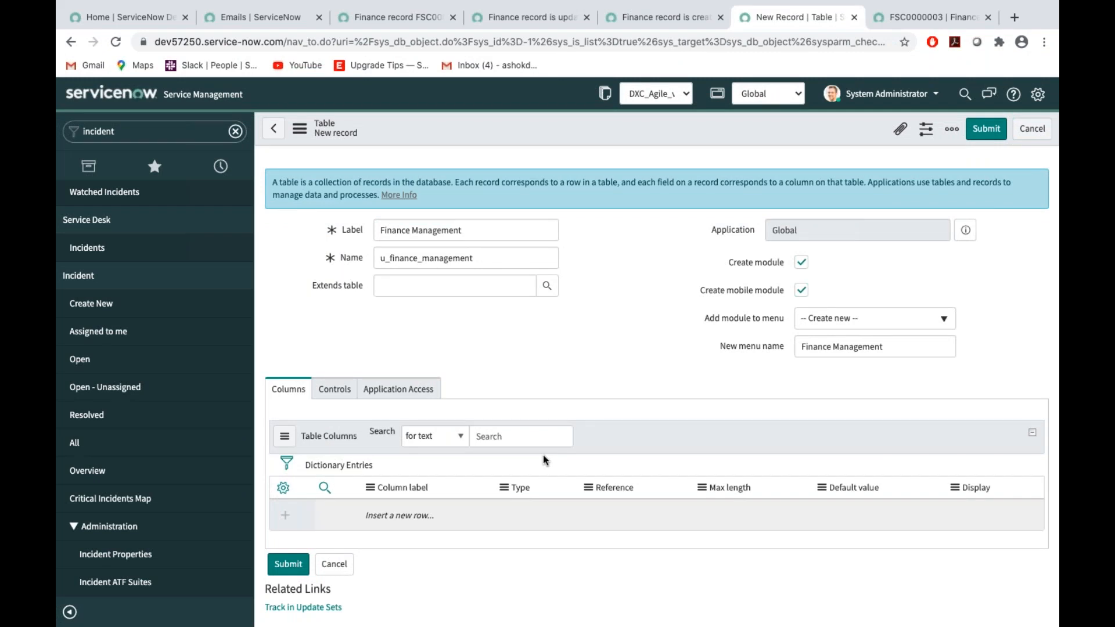
{"action": "double_click", "coordinate": [781, 233]}
{"action": "left_click", "coordinate": [786, 92]}
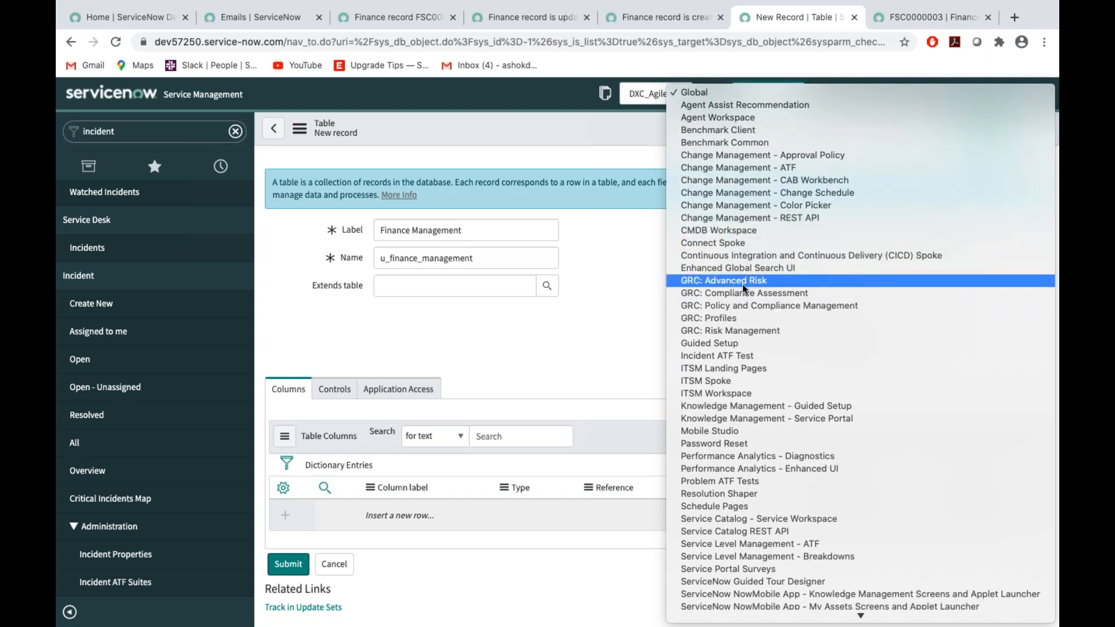
{"action": "left_click", "coordinate": [539, 343]}
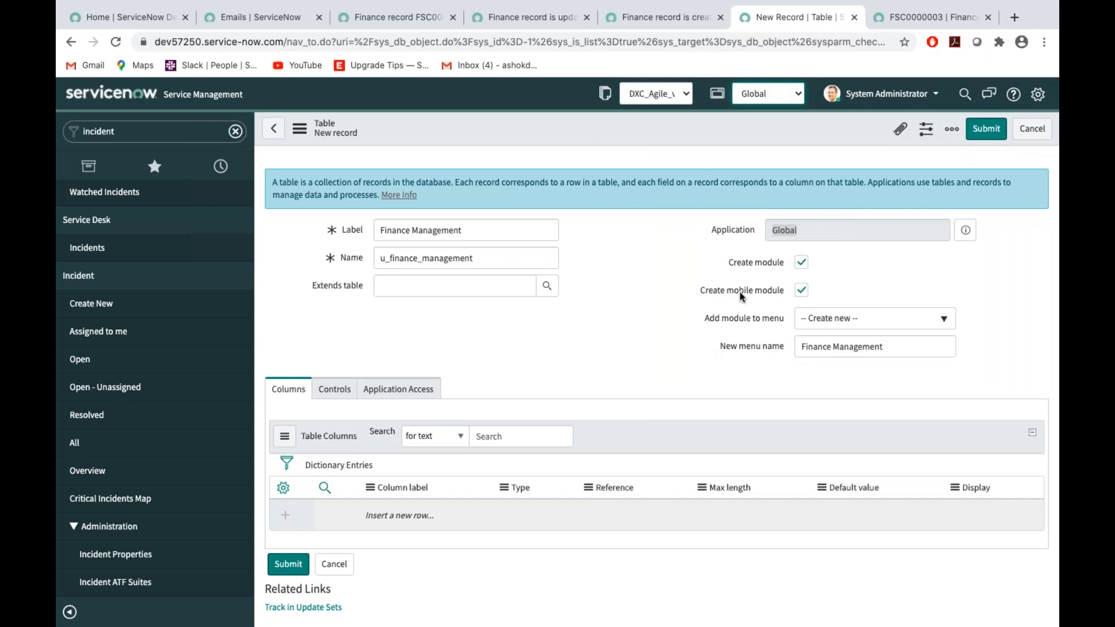
Compare the Incident application menu in the navigator with the form's New menu name and Add module to menu options
{"action": "left_click", "coordinate": [83, 279]}
{"action": "left_click", "coordinate": [95, 334]}
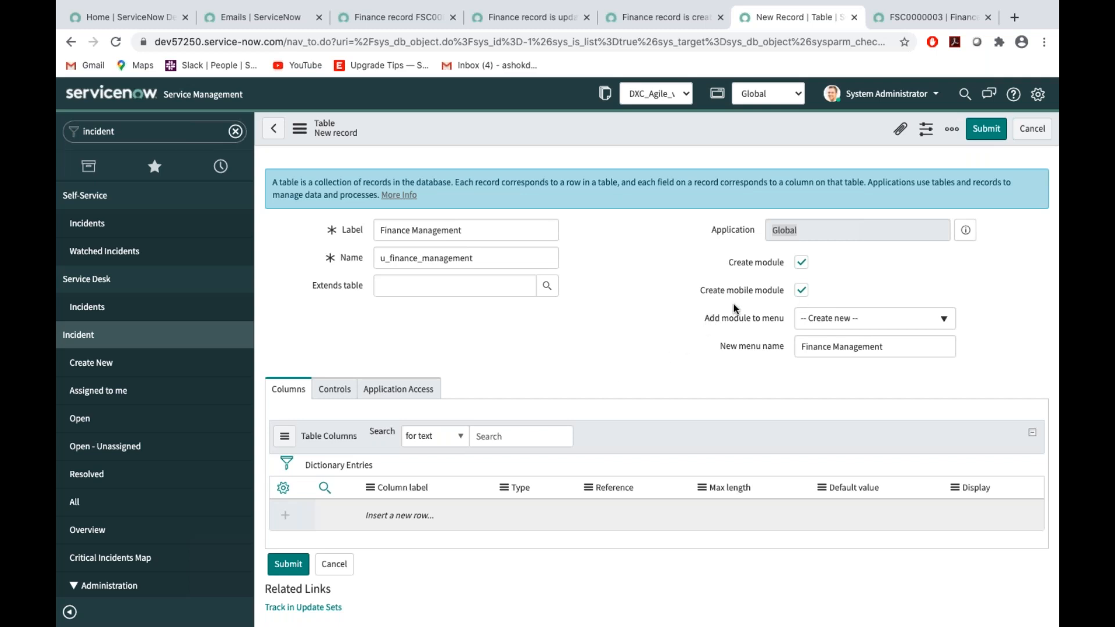
{"action": "triple_click", "coordinate": [843, 348]}
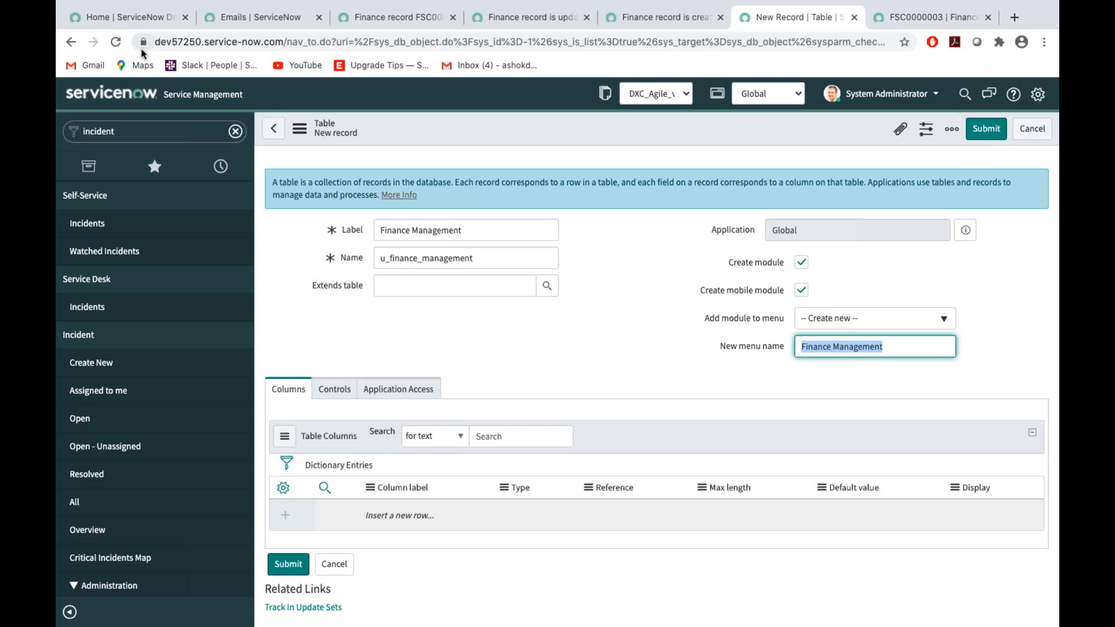
{"action": "left_click", "coordinate": [80, 333]}
{"action": "left_click", "coordinate": [79, 333]}
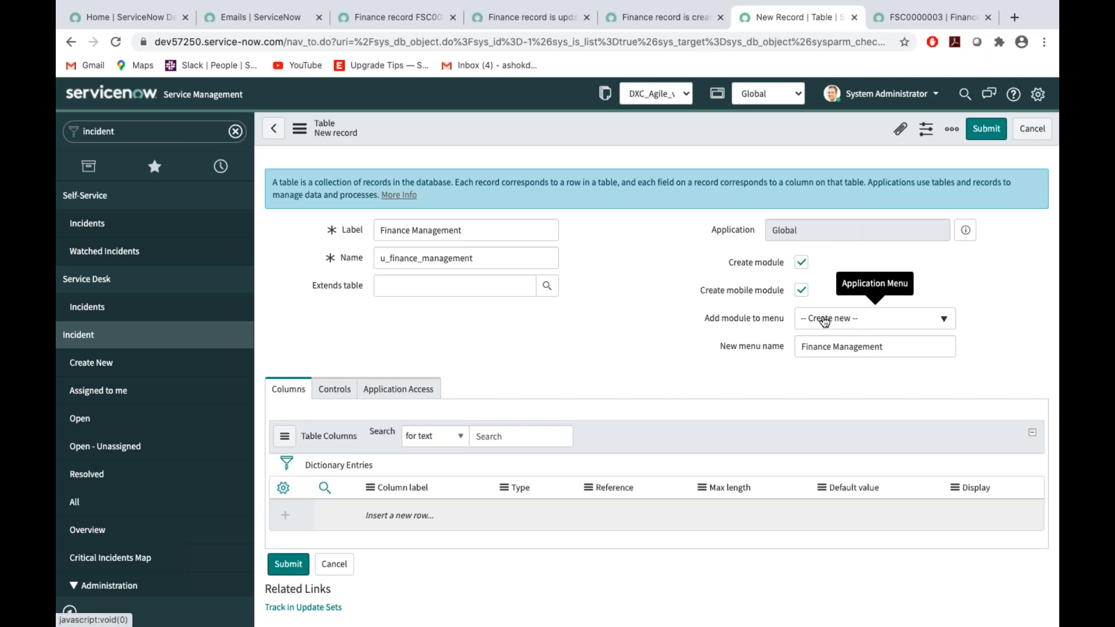
{"action": "left_click", "coordinate": [895, 325]}
{"action": "key", "text": "Escape"}
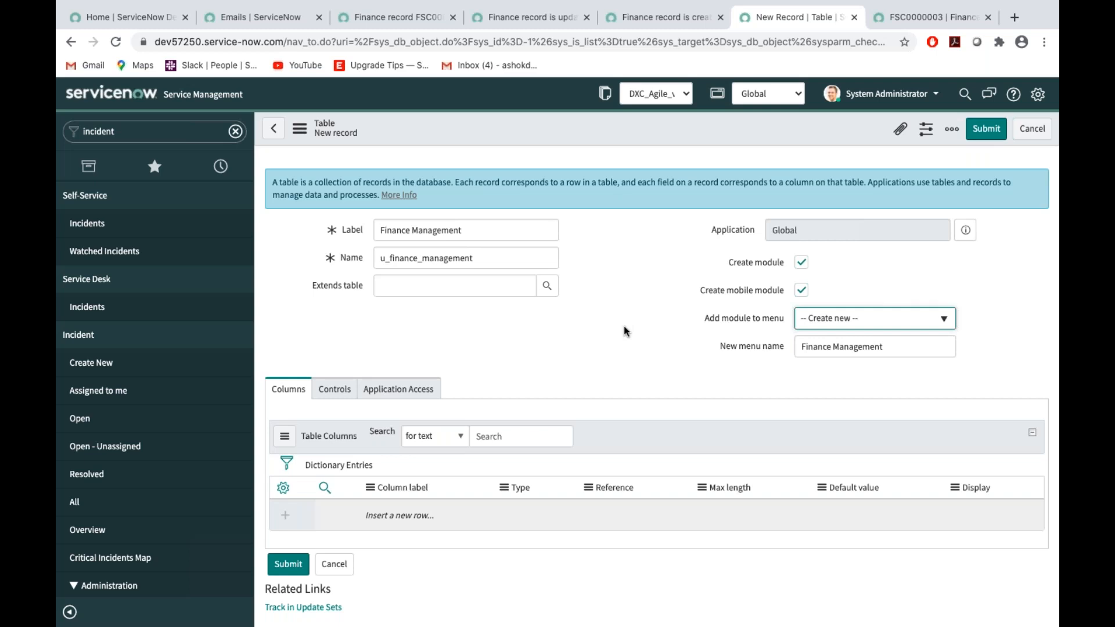
{"action": "key", "text": "ctrl+Left"}
{"action": "left_click", "coordinate": [881, 594]}
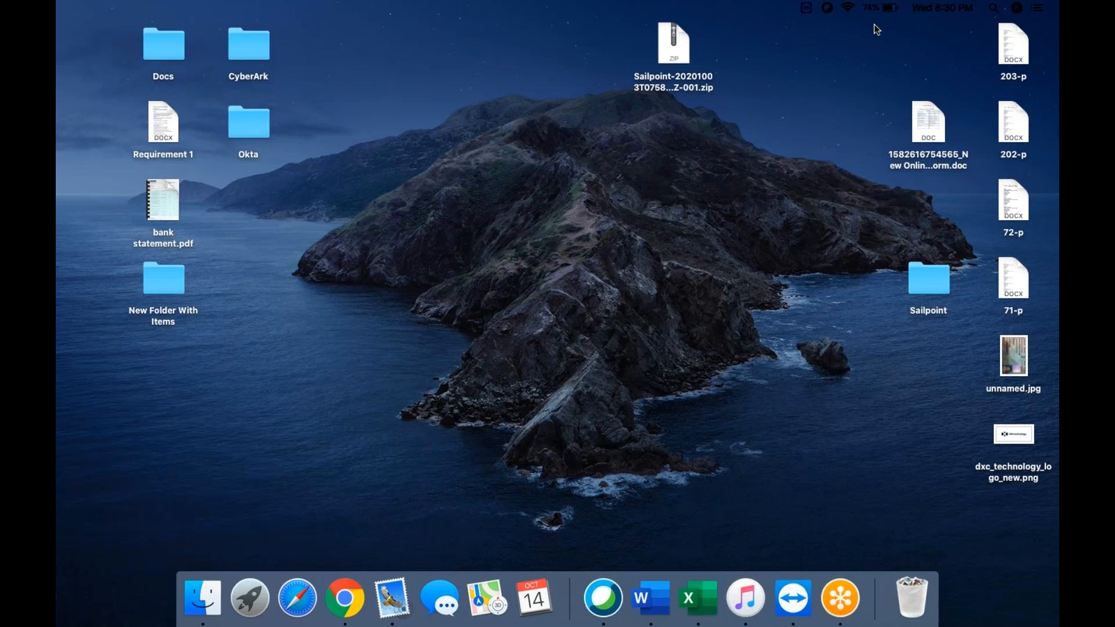
{"action": "key", "text": "ctrl+Right"}
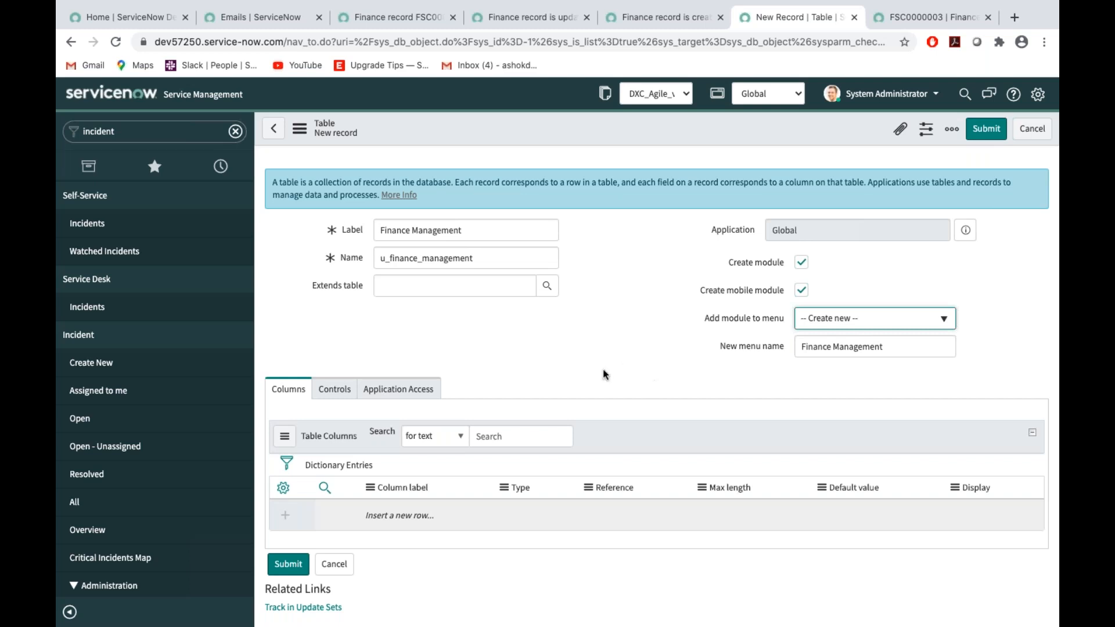
Show the new table's Controls settings and add the line "Extensible :" at the end of the Word notes
{"action": "scroll", "coordinate": [288, 344], "scroll_direction": "down", "scroll_amount": 1}
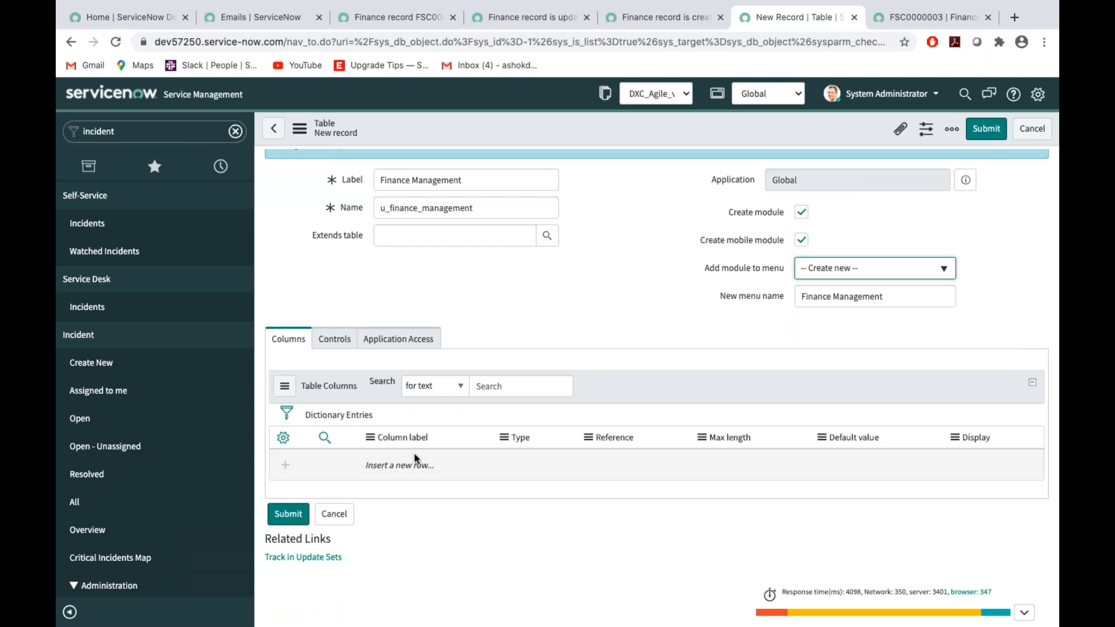
{"action": "left_click", "coordinate": [339, 349]}
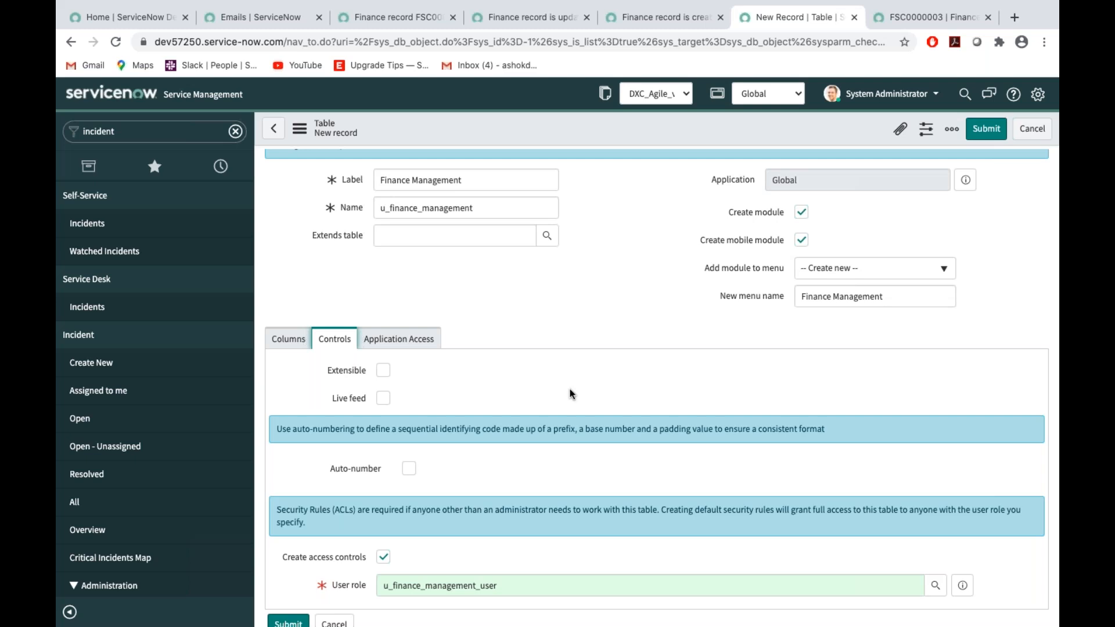
{"action": "key", "text": "ctrl+Right"}
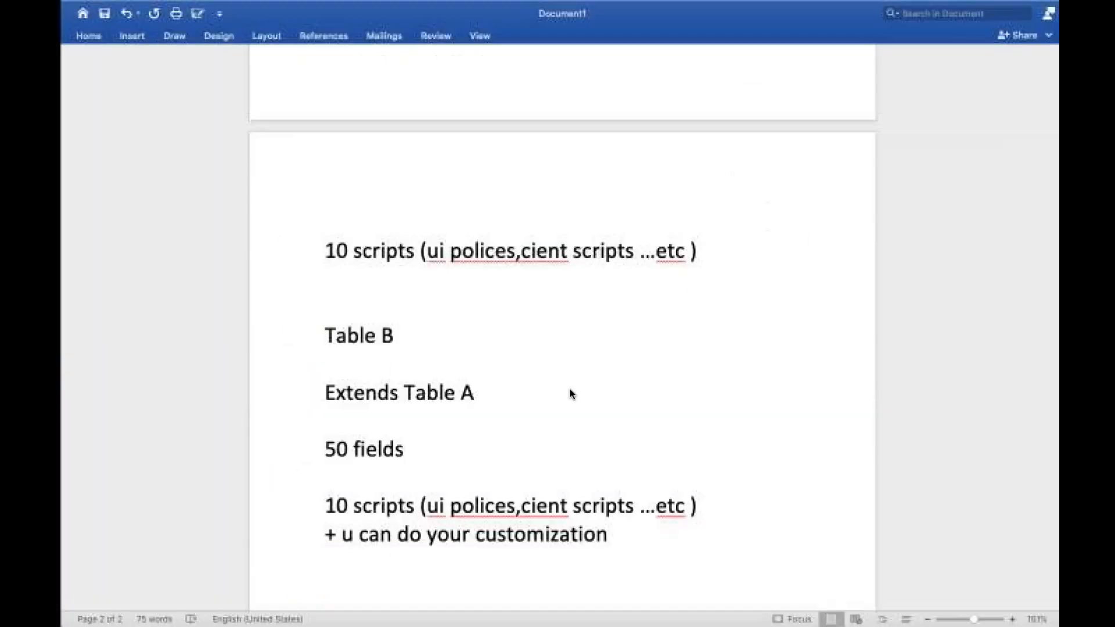
{"action": "scroll", "coordinate": [626, 443], "scroll_direction": "down", "scroll_amount": 2}
{"action": "key", "text": "Return"}
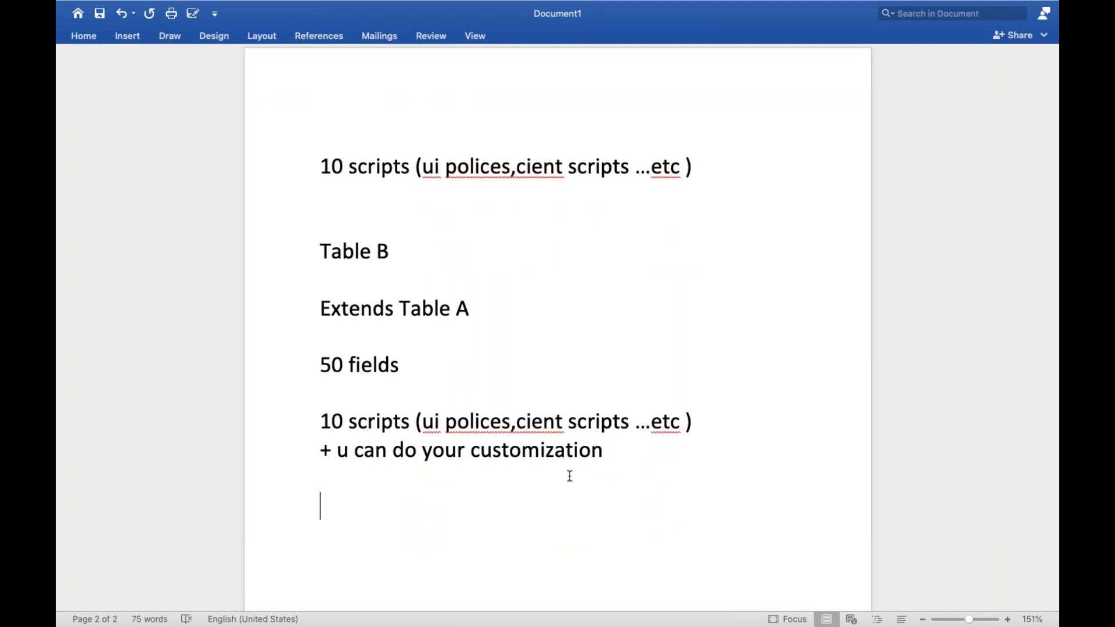
{"action": "type", "text": "Exten"}
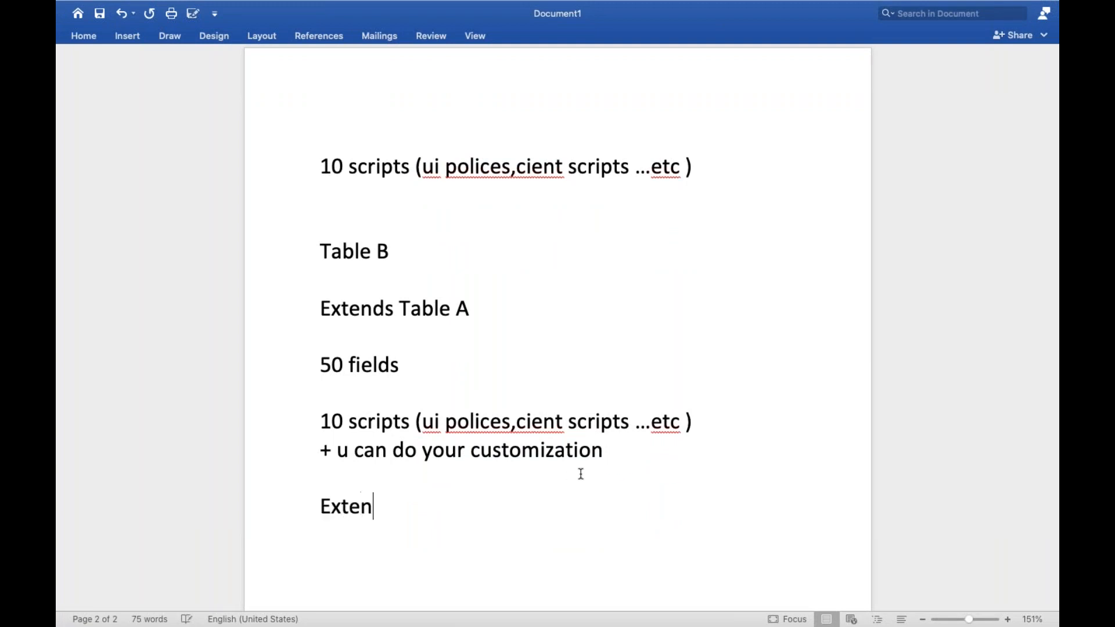
{"action": "type", "text": "sible :"}
Check the Extends table field on the ServiceNow form and complete the notes line as "Extensible : true"
{"action": "key", "text": "ctrl+Left"}
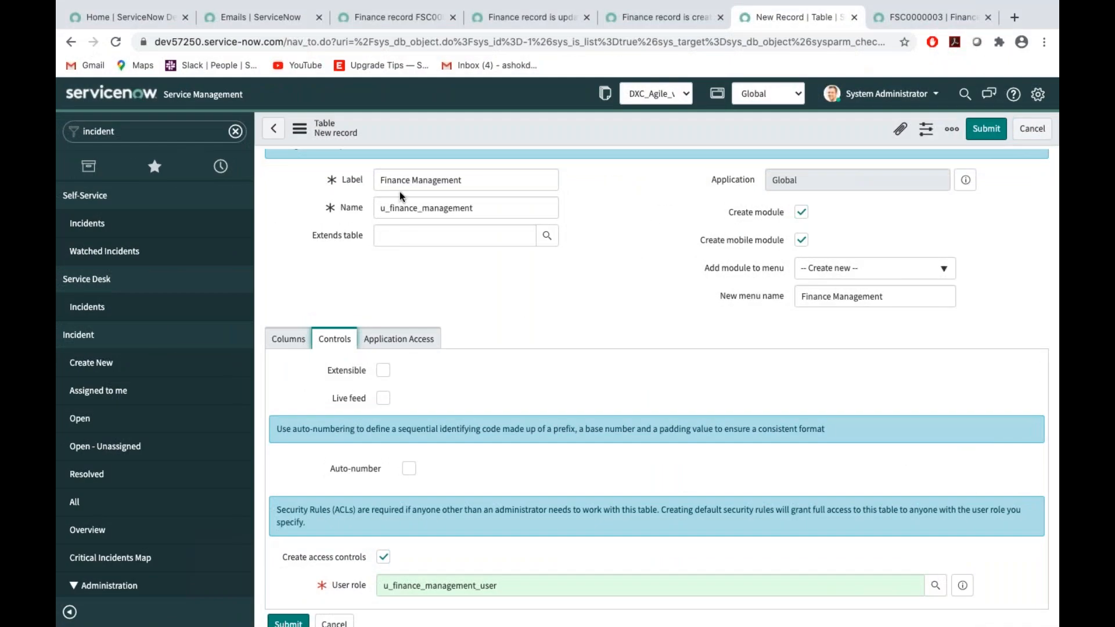
{"action": "left_click", "coordinate": [411, 241]}
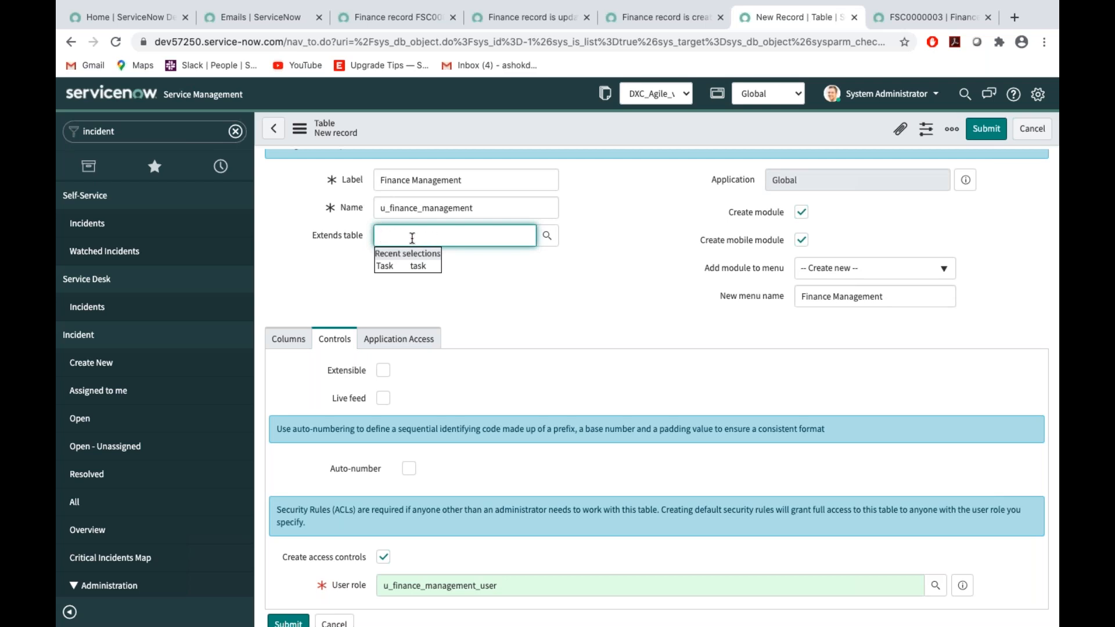
{"action": "key", "text": "ctrl+Right"}
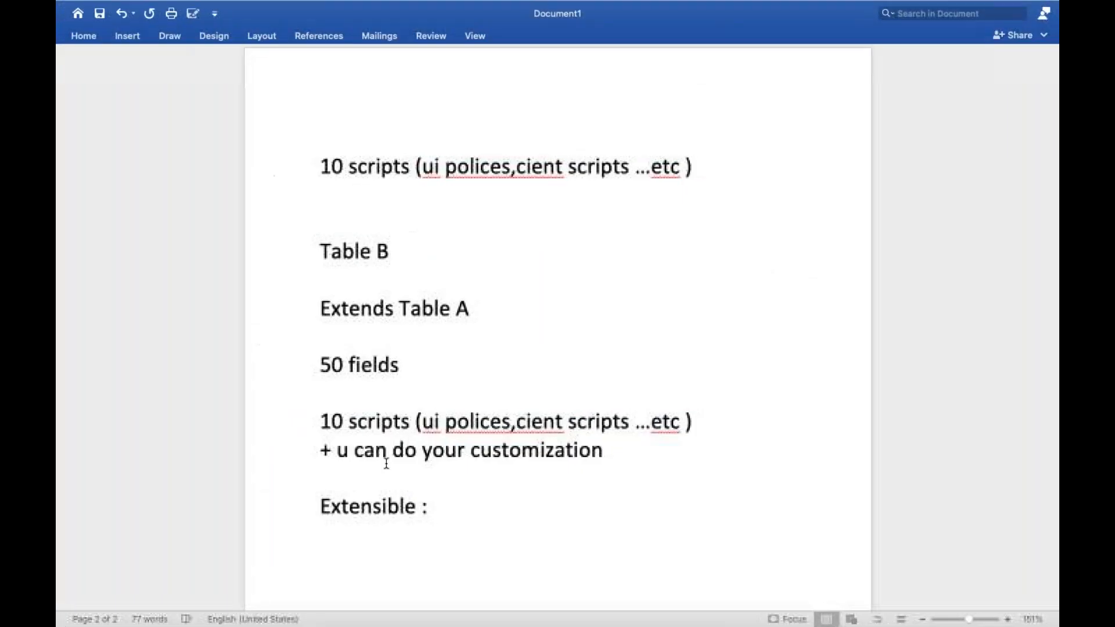
{"action": "type", "text": "true"}
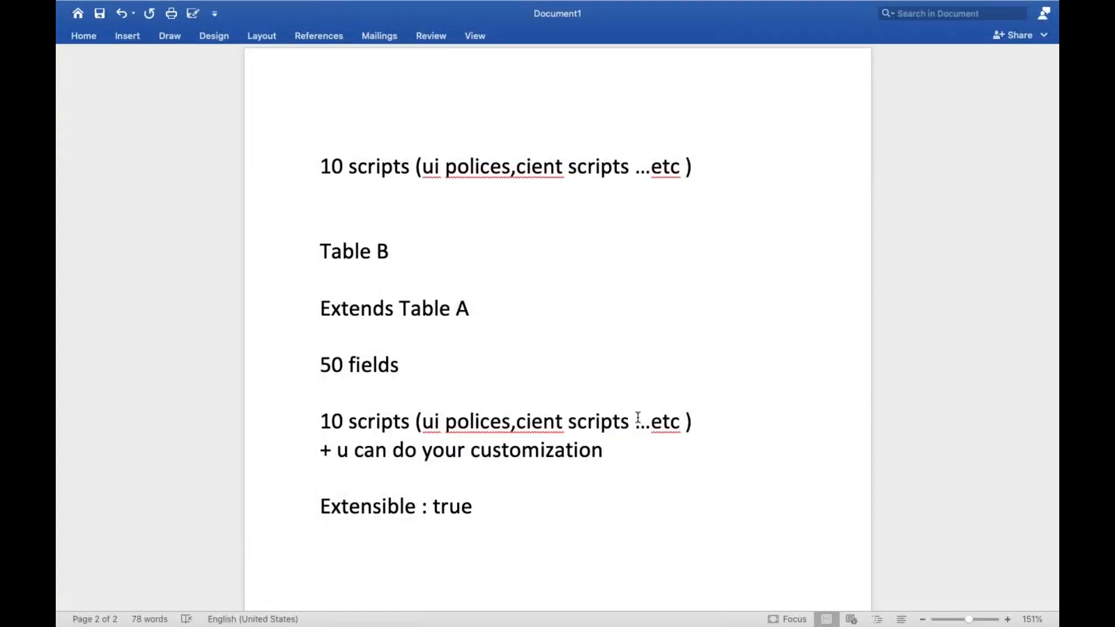
Look up the tables available for the Extends table field on the ServiceNow form and close the list without choosing one
{"action": "key", "text": "ctrl+Left"}
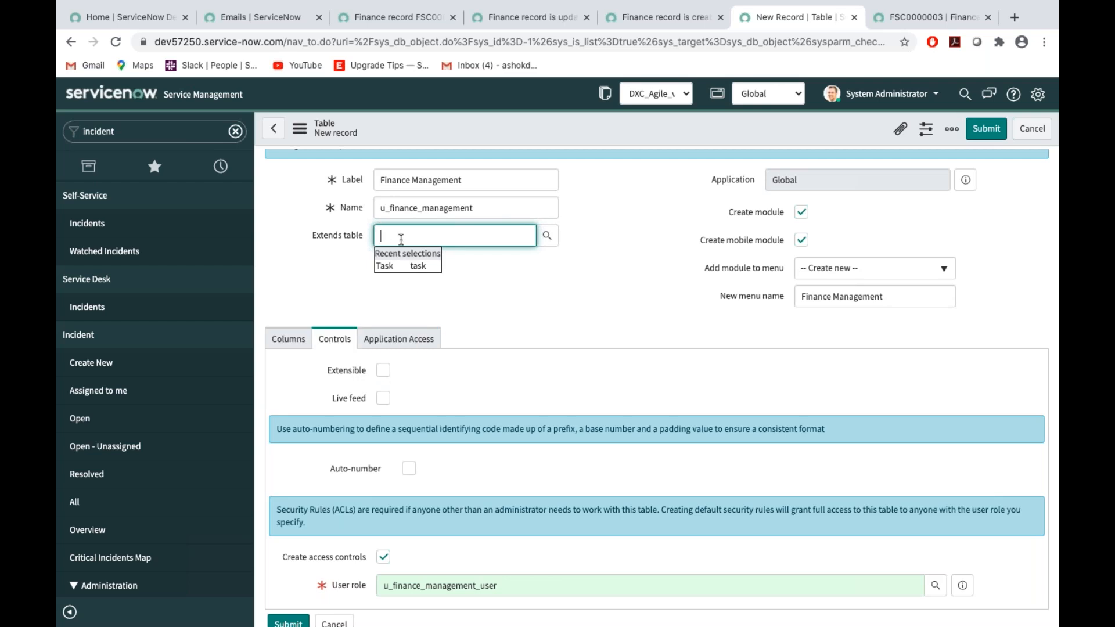
{"action": "left_click", "coordinate": [619, 325]}
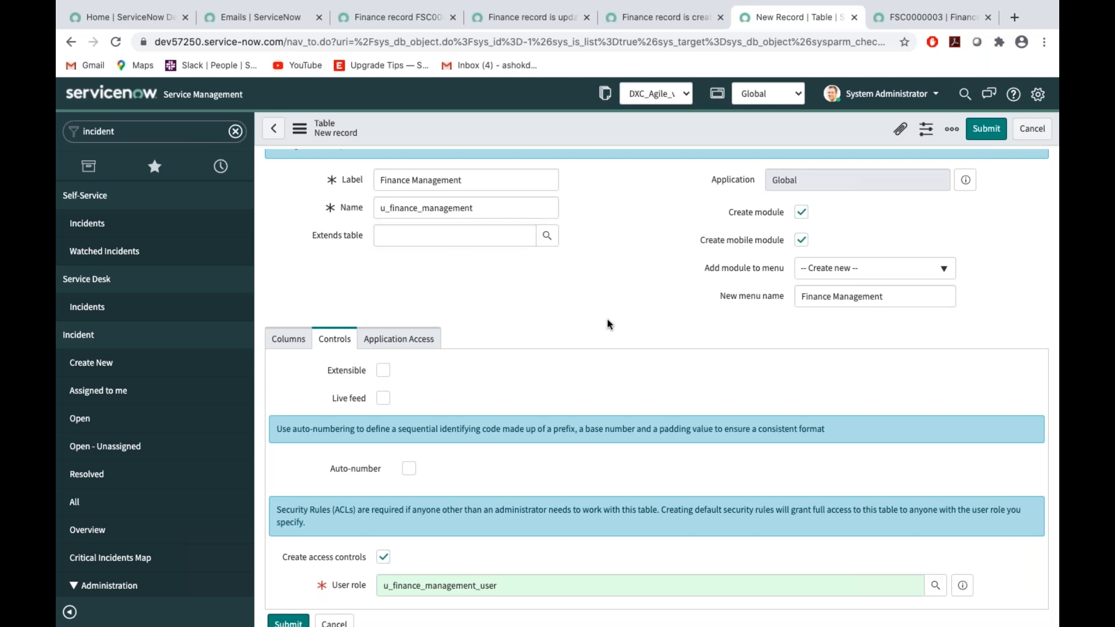
{"action": "left_click", "coordinate": [493, 237]}
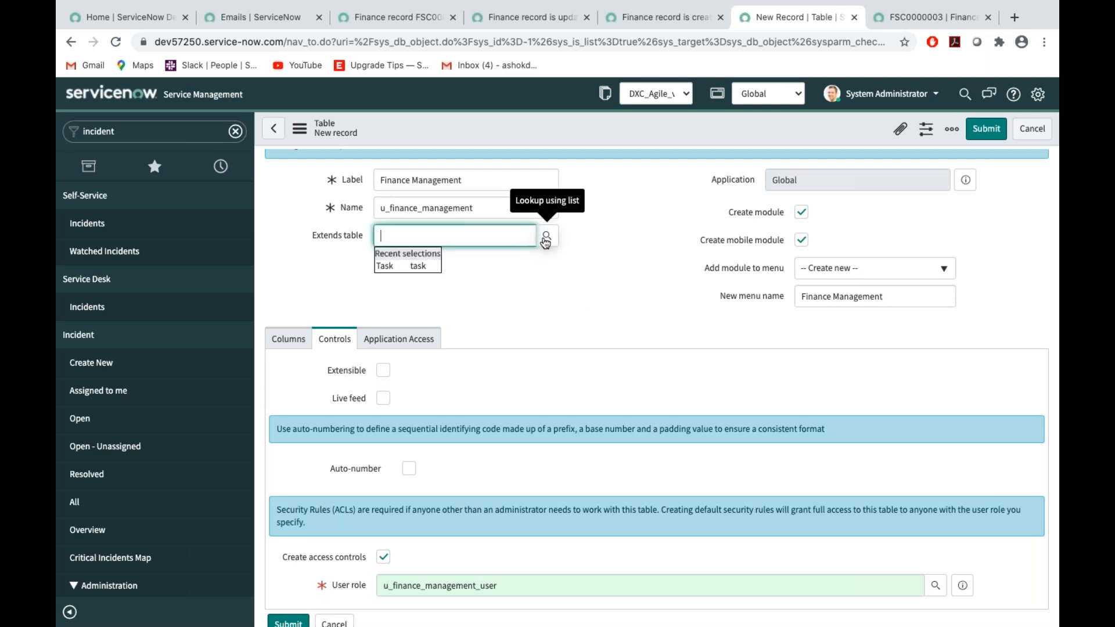
{"action": "left_click", "coordinate": [544, 243]}
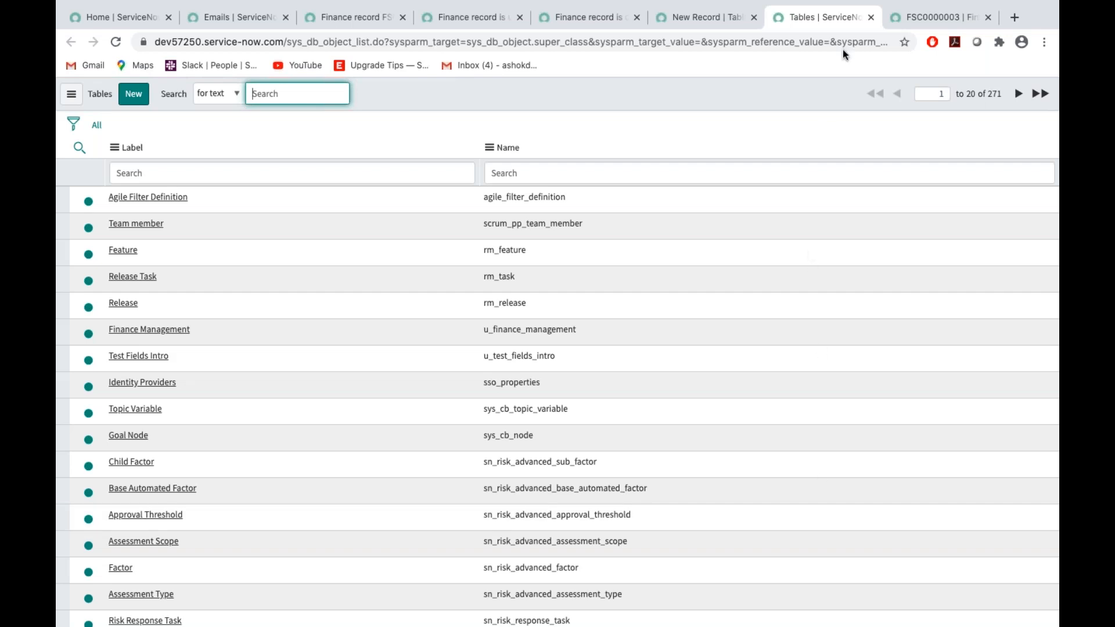
{"action": "left_click", "coordinate": [872, 18]}
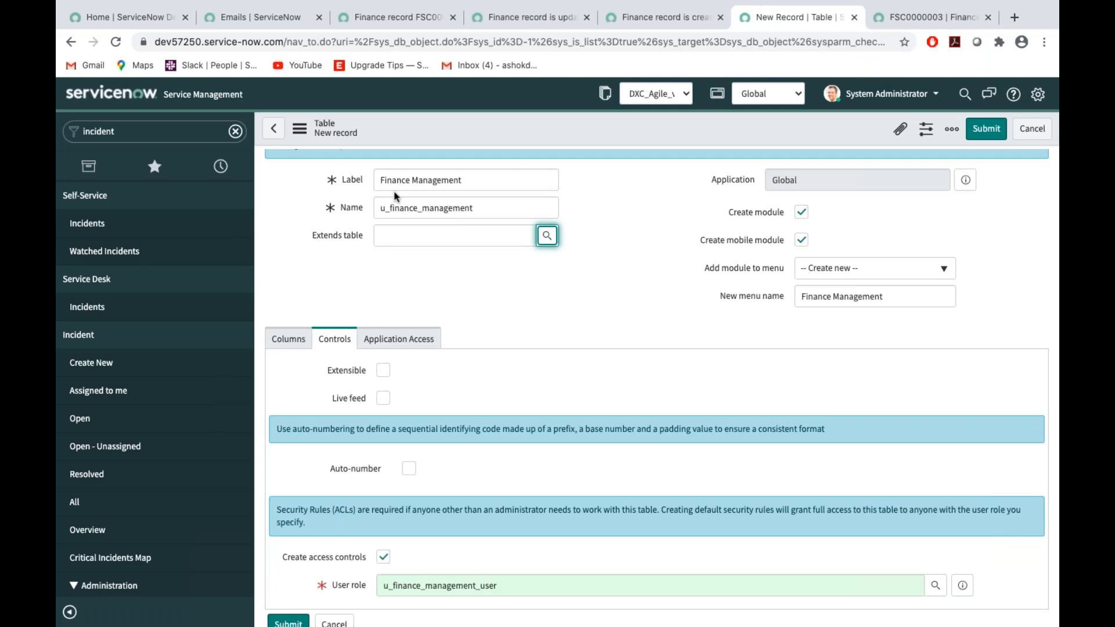
{"action": "left_click", "coordinate": [391, 238]}
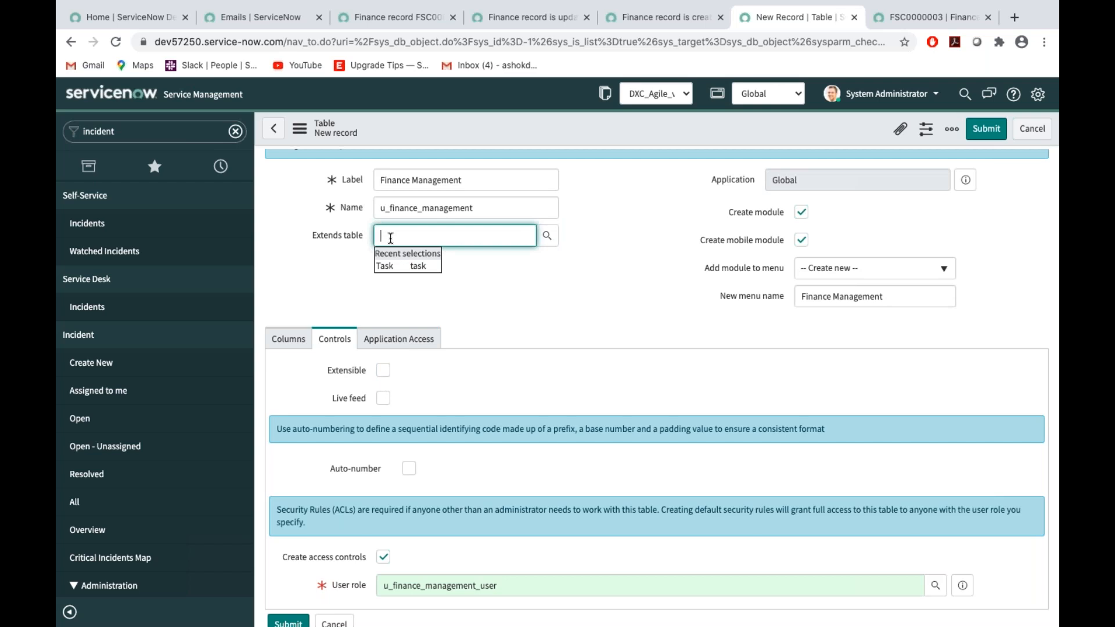
Check the Live feed option, filter the navigator for "live f" and open the Live Feed module
{"action": "scroll", "coordinate": [485, 432], "scroll_direction": "down", "scroll_amount": 3}
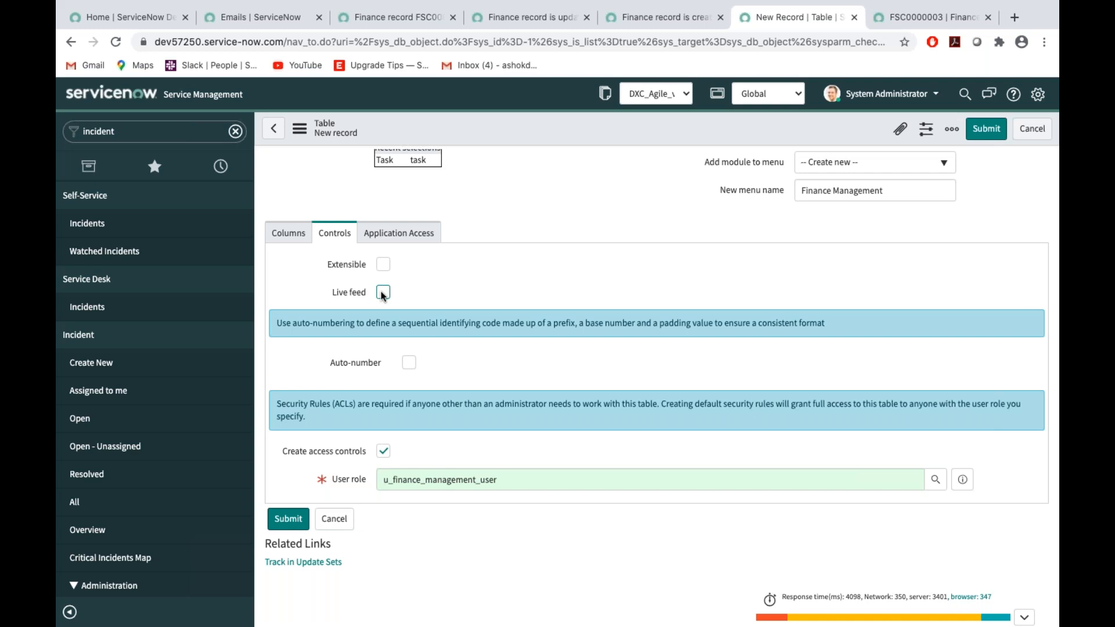
{"action": "left_click", "coordinate": [183, 136]}
{"action": "key", "text": "BackSpace"}
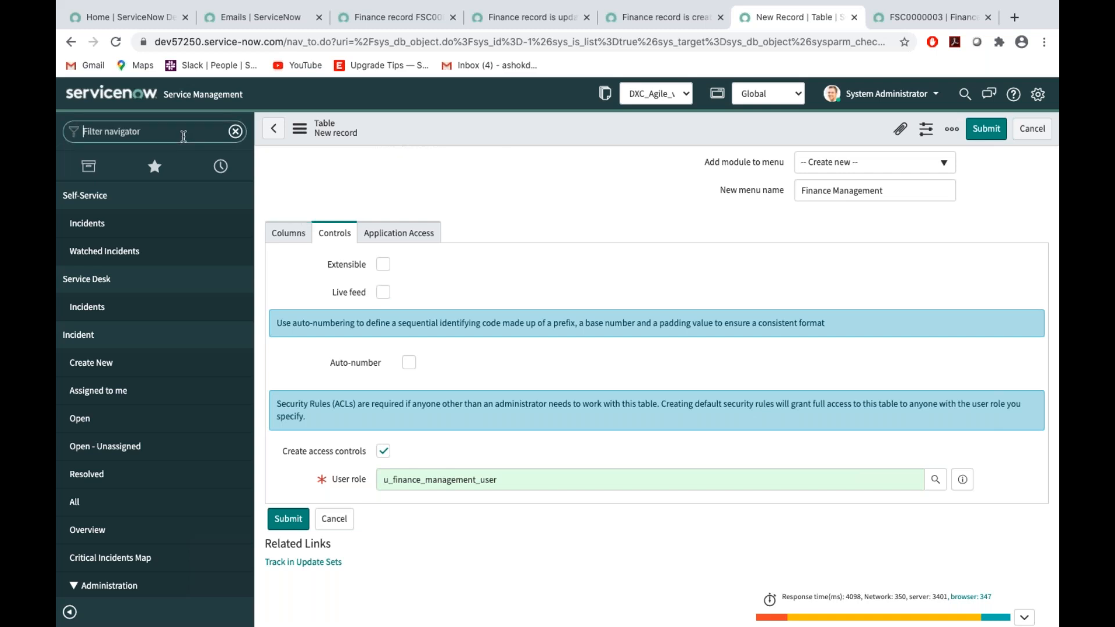
{"action": "type", "text": "live f"}
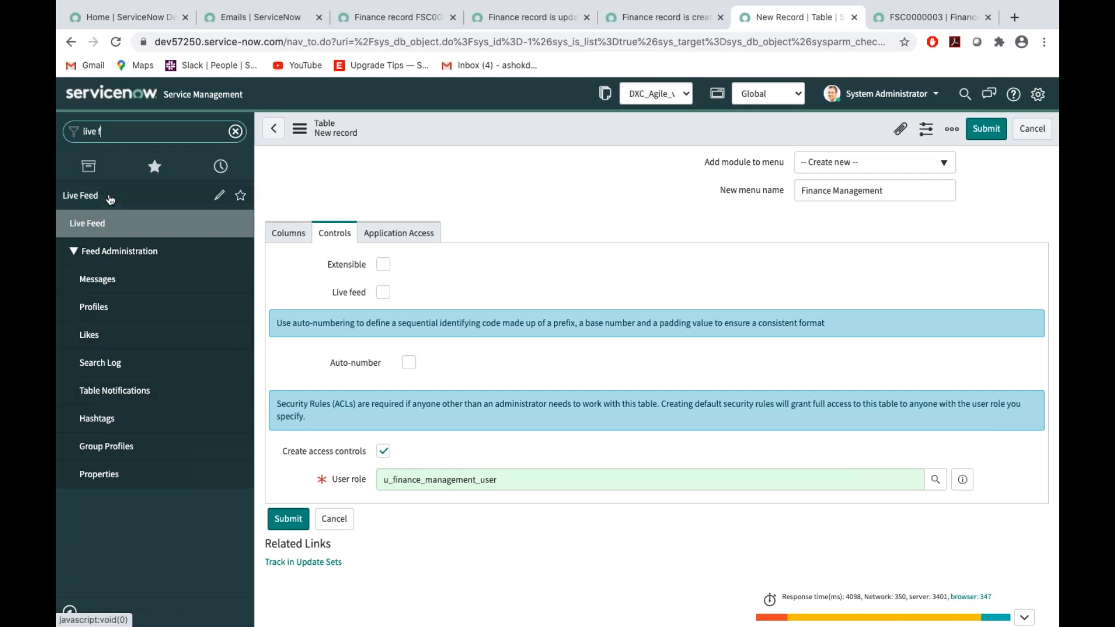
{"action": "left_click", "coordinate": [100, 226]}
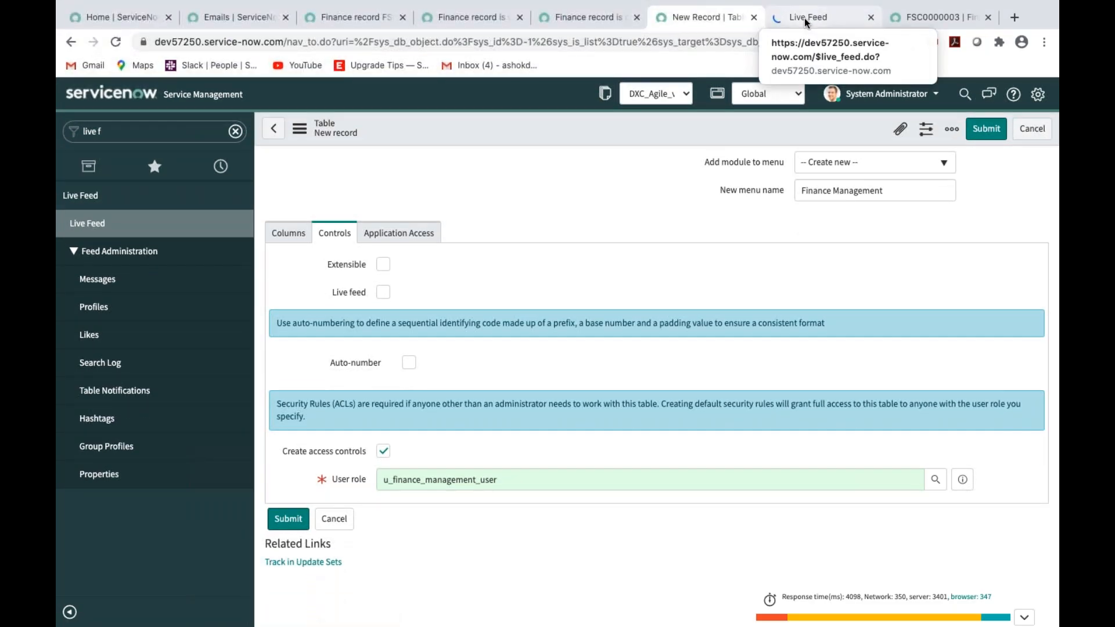
{"action": "left_click", "coordinate": [805, 46]}
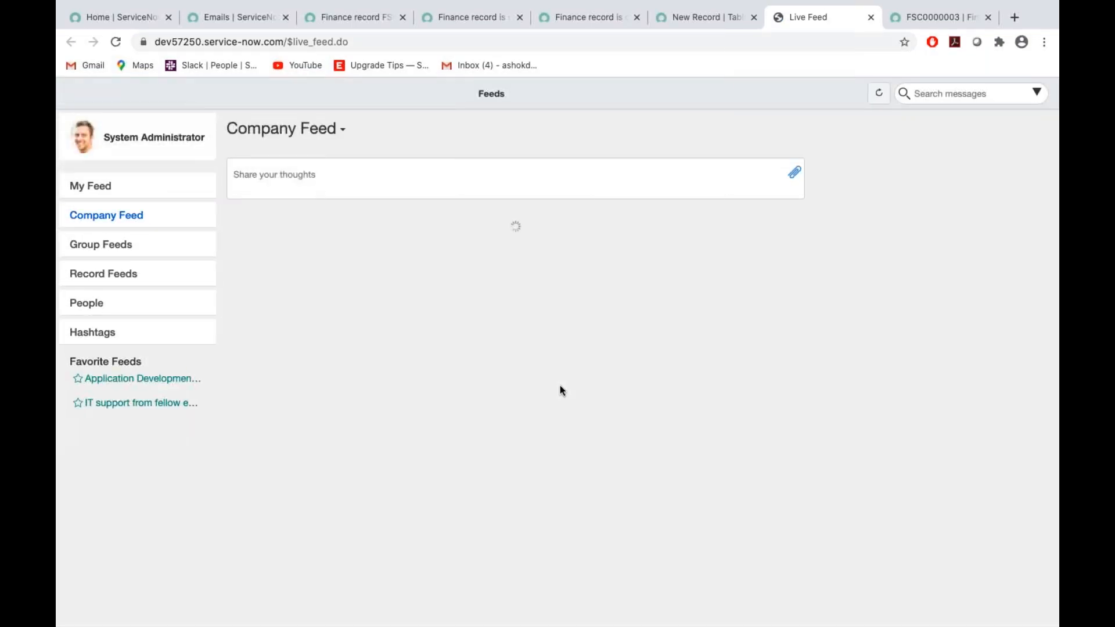
Show the Company Feed and look through its posts and comments
{"action": "left_click", "coordinate": [128, 216]}
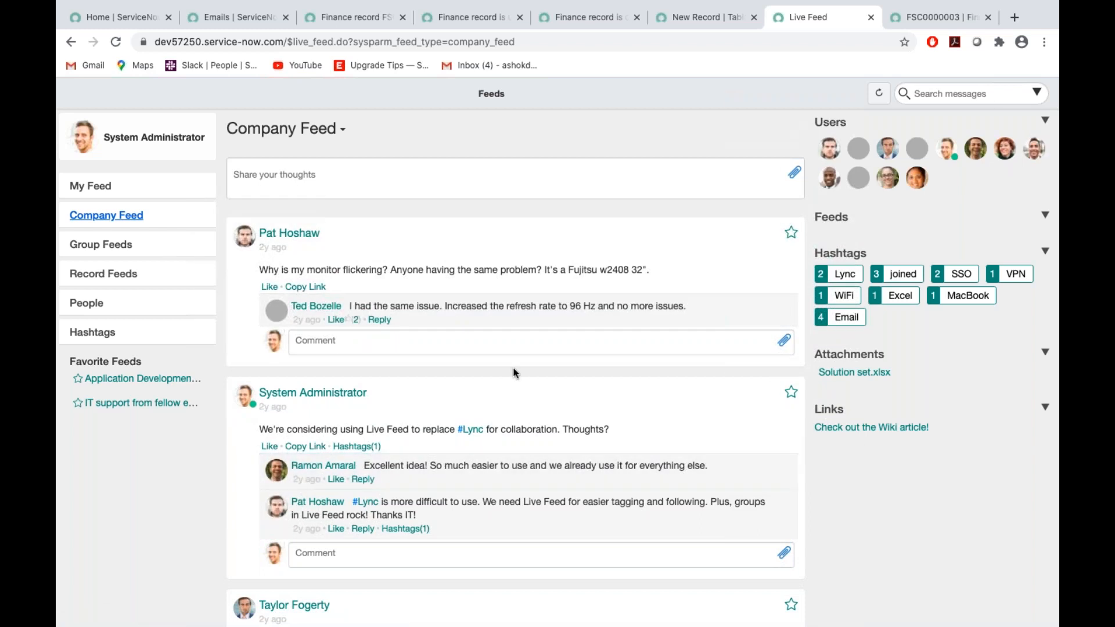
{"action": "scroll", "coordinate": [544, 389], "scroll_direction": "down", "scroll_amount": 2}
{"action": "scroll", "coordinate": [544, 388], "scroll_direction": "up", "scroll_amount": 3}
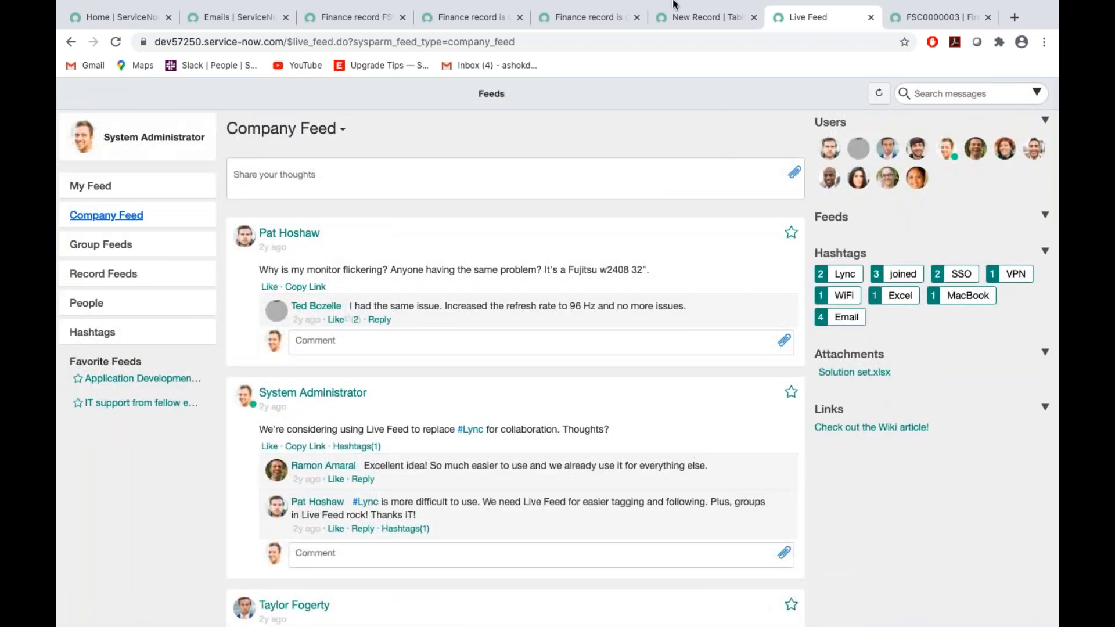
Return to the new table form, filter the navigator for "incident" and open a new incident form in a separate browser tab
{"action": "left_click", "coordinate": [720, 15]}
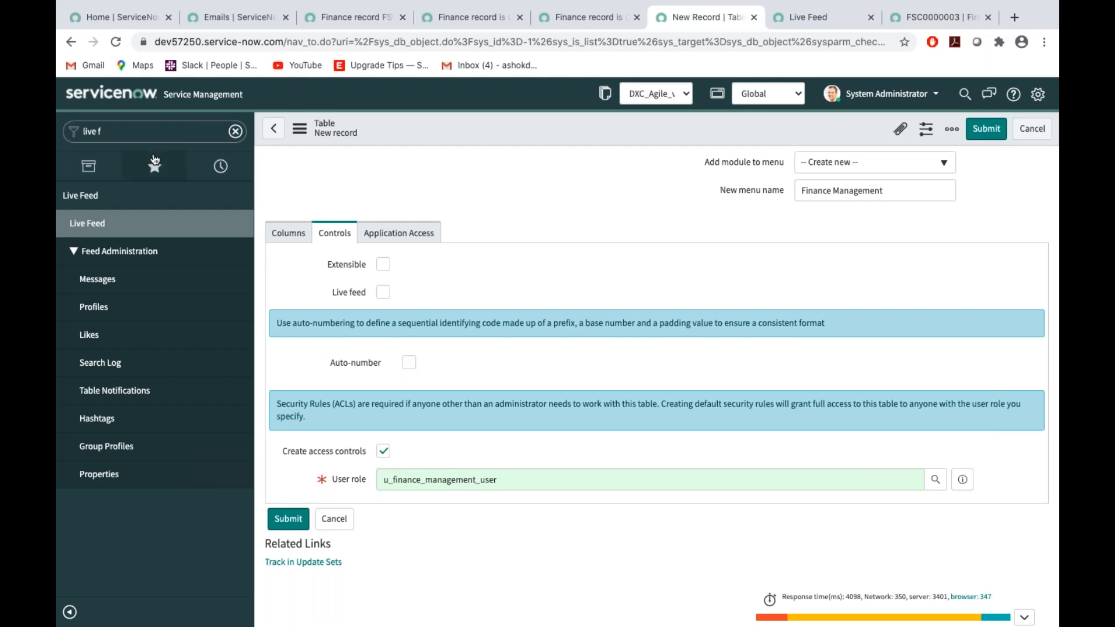
{"action": "triple_click", "coordinate": [127, 133]}
{"action": "key", "text": "BackSpace"}
{"action": "type", "text": "in"}
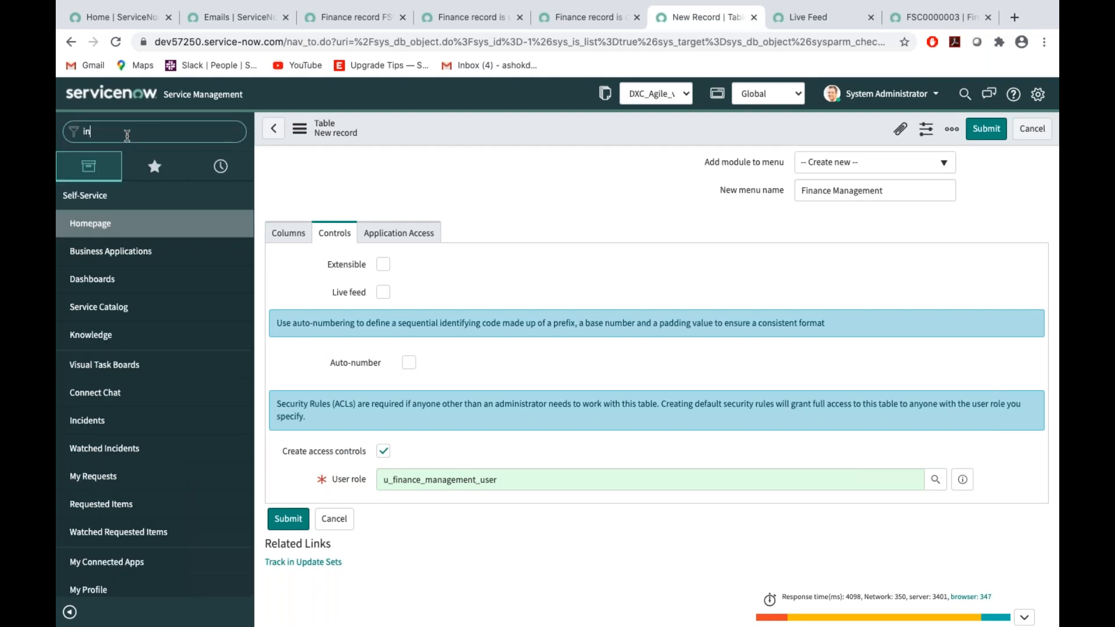
{"action": "type", "text": "cident"}
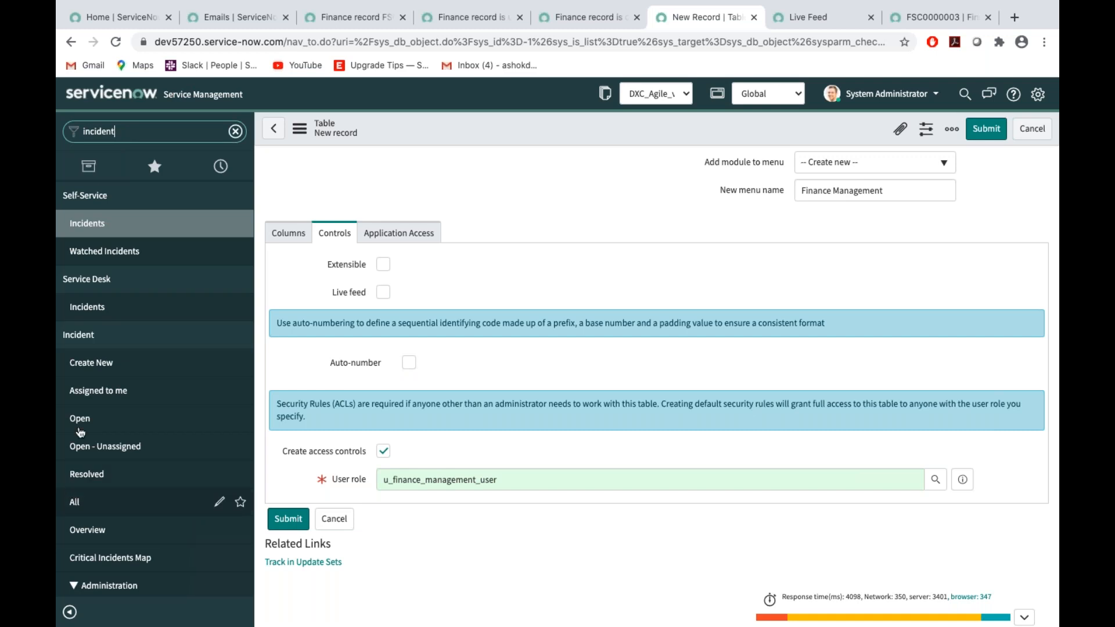
{"action": "middle_click", "coordinate": [97, 370]}
{"action": "left_click", "coordinate": [822, 16]}
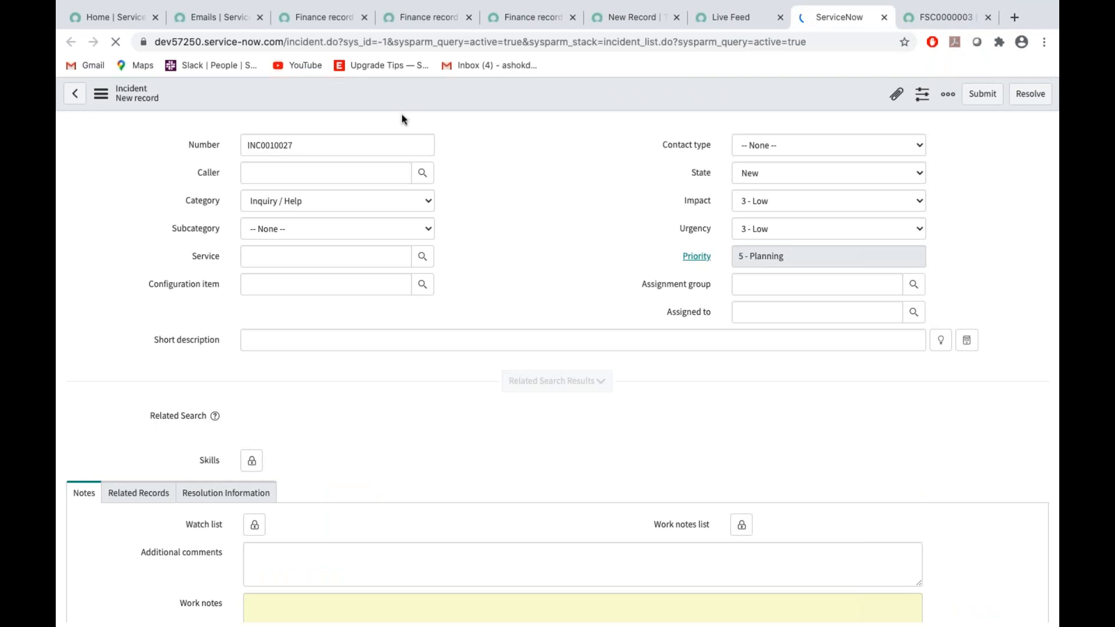
Go back past the finance record pages to the table form, open another new incident form and check its Number field
{"action": "left_click", "coordinate": [539, 20]}
{"action": "left_click", "coordinate": [357, 19]}
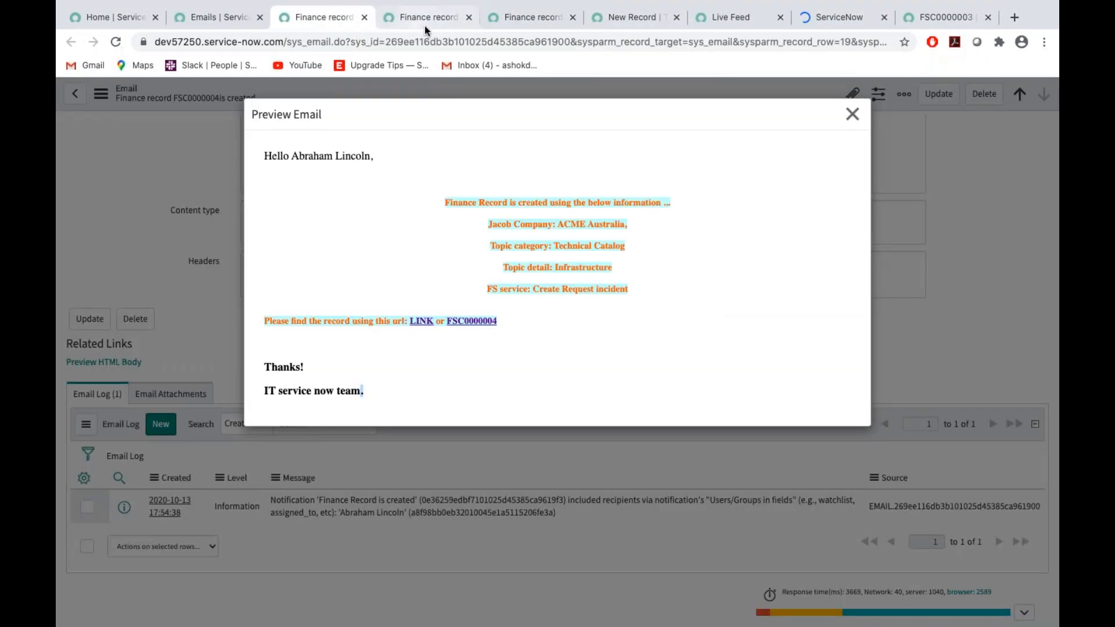
{"action": "left_click", "coordinate": [431, 20]}
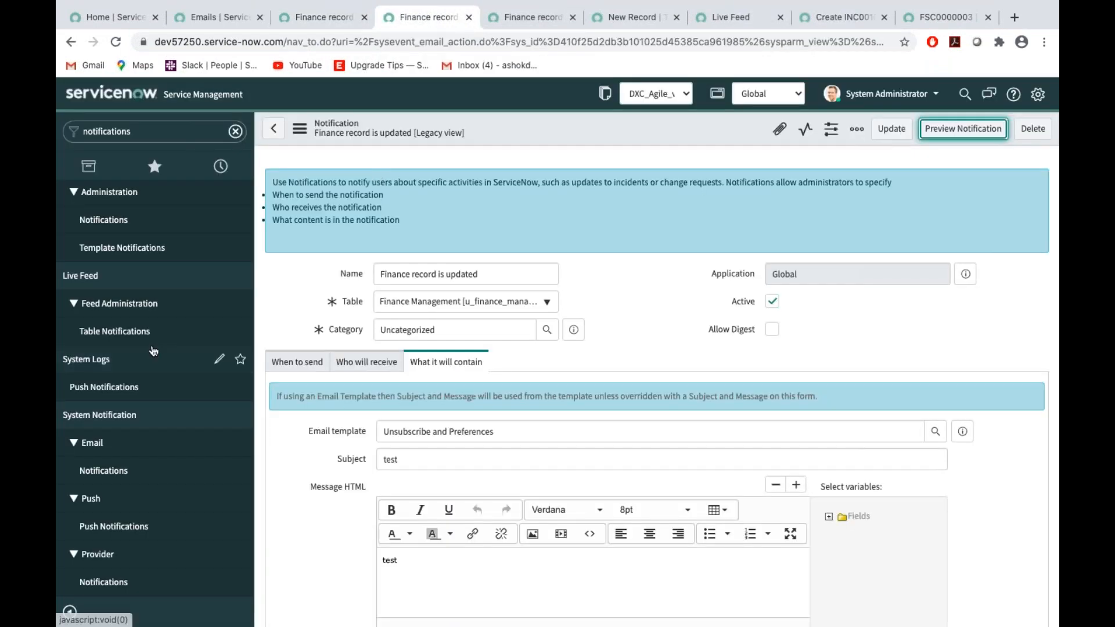
{"action": "left_click", "coordinate": [539, 18]}
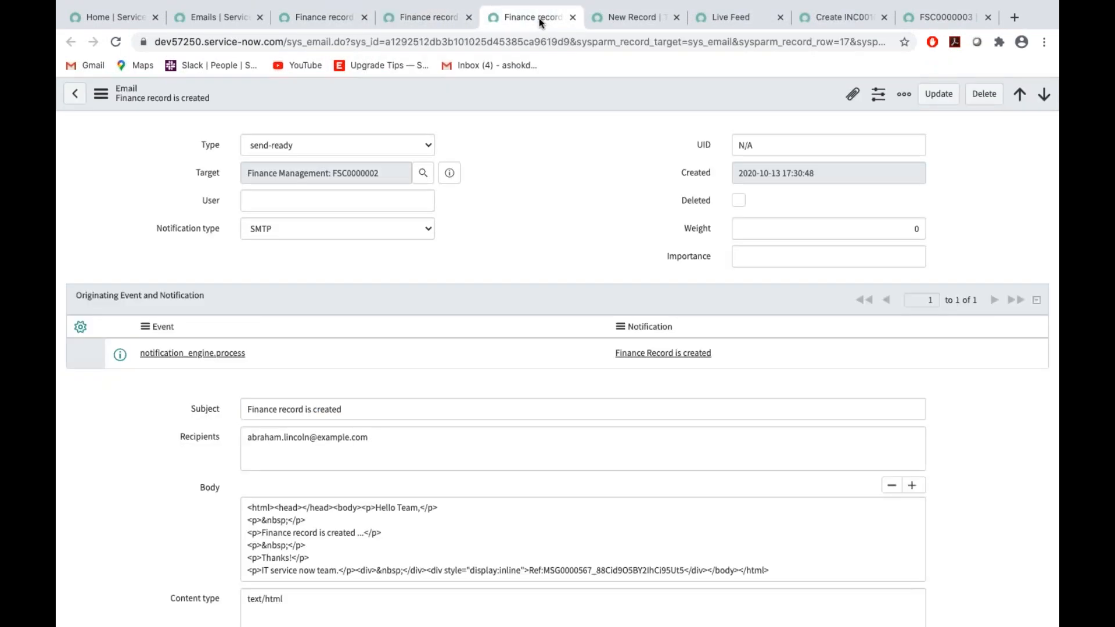
{"action": "left_click", "coordinate": [633, 22]}
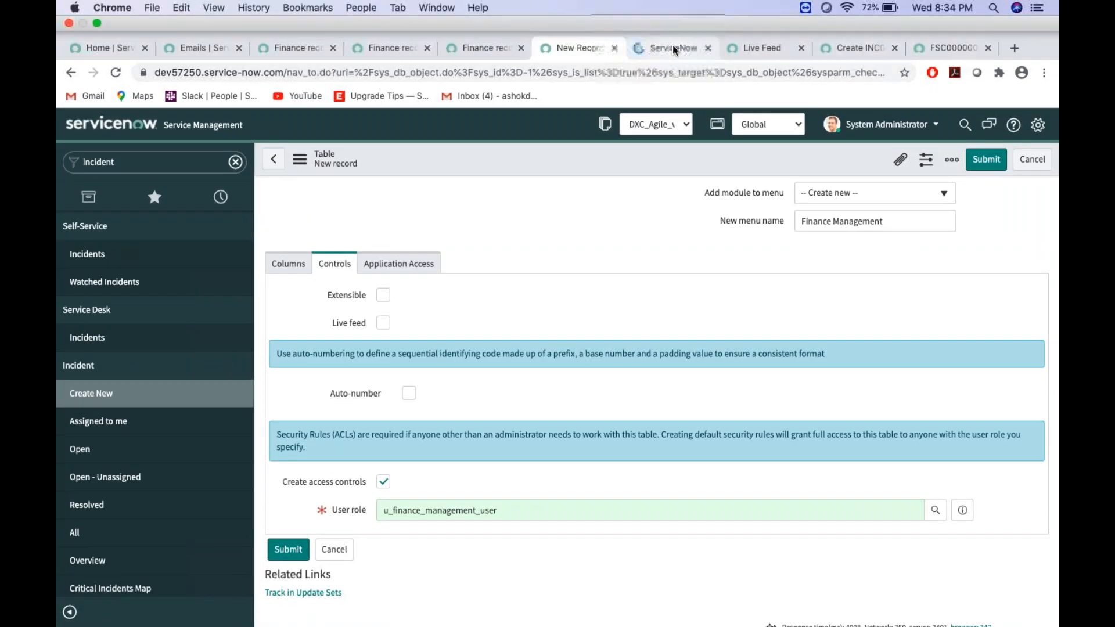
{"action": "left_click", "coordinate": [672, 48]}
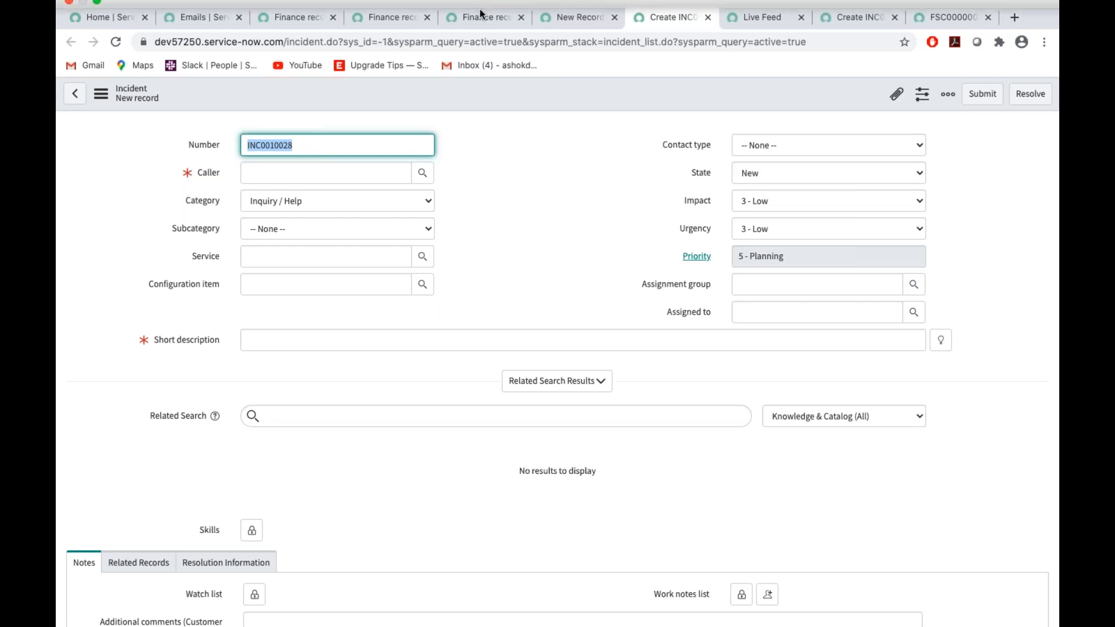
Return to the new table form and enable Auto-number in the table's controls
{"action": "left_click", "coordinate": [476, 44]}
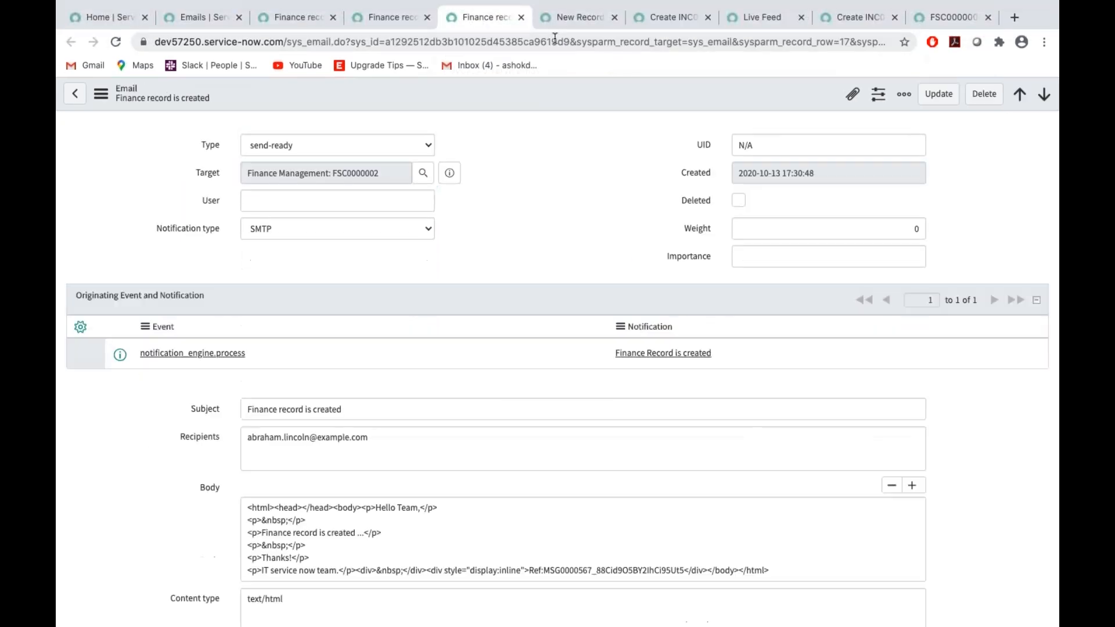
{"action": "left_click", "coordinate": [574, 22]}
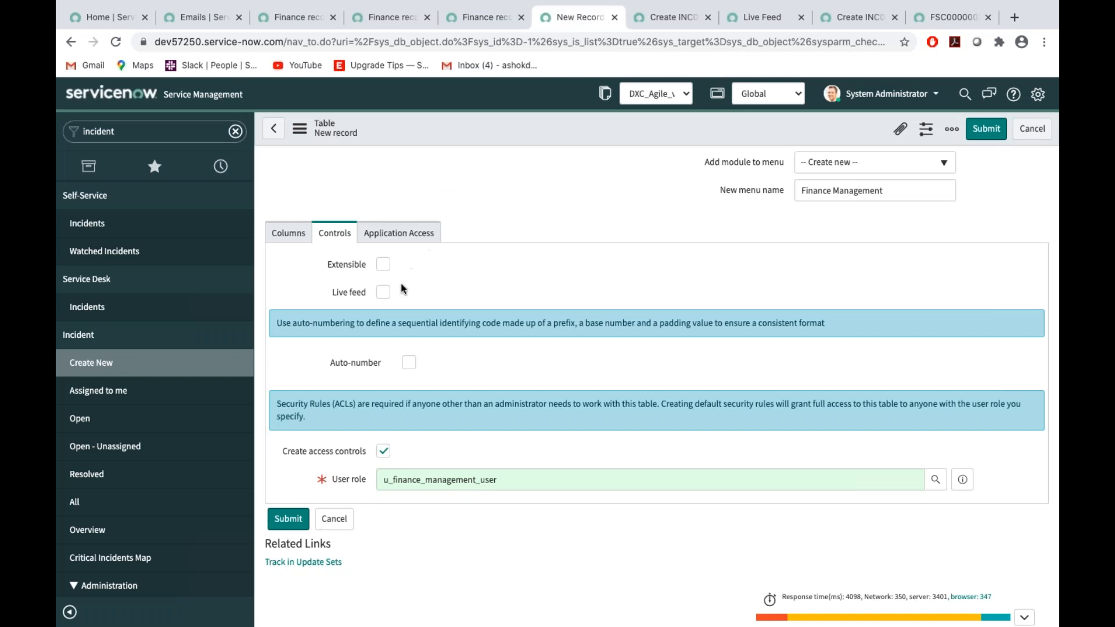
{"action": "left_click", "coordinate": [408, 363]}
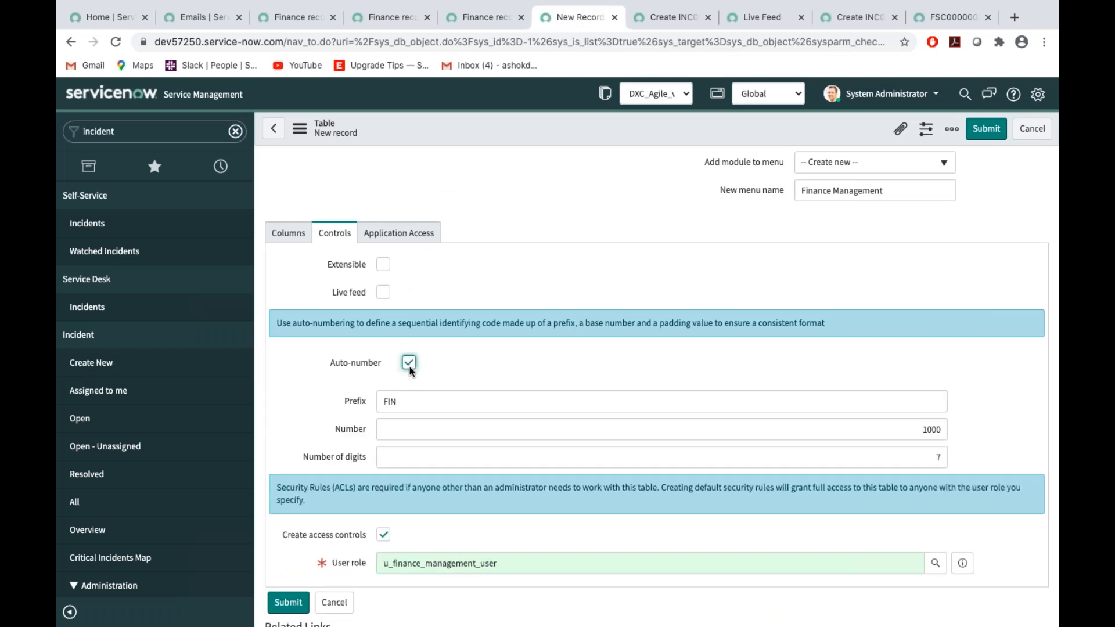
Check the Create access controls option and the User role field of the new table
{"action": "scroll", "coordinate": [543, 393], "scroll_direction": "down", "scroll_amount": 1}
{"action": "scroll", "coordinate": [543, 395], "scroll_direction": "down", "scroll_amount": 1}
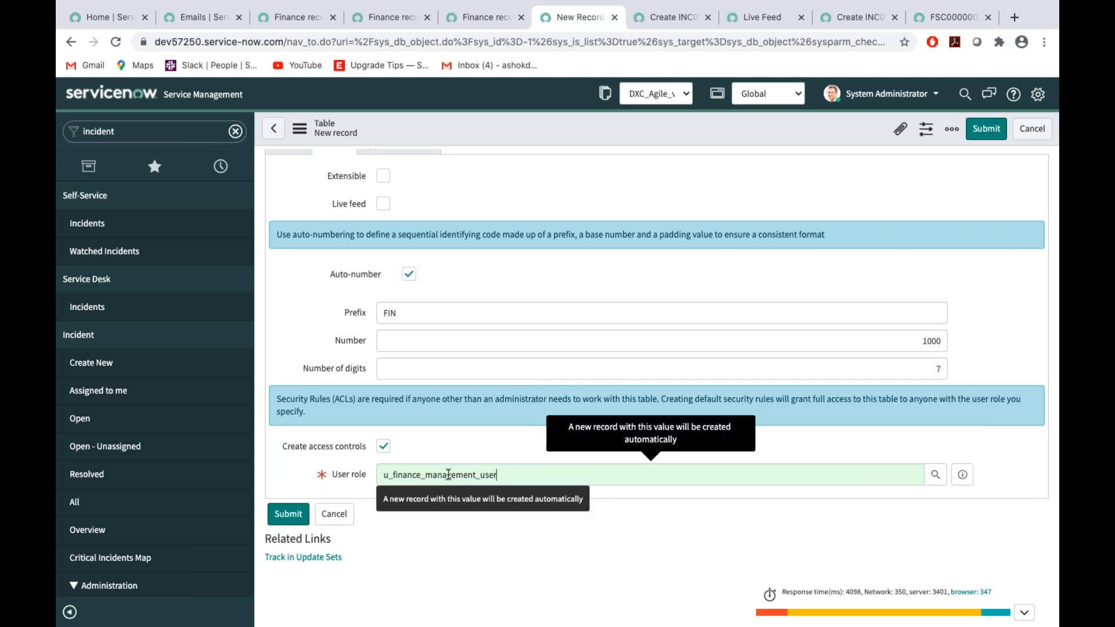
{"action": "left_click", "coordinate": [341, 475]}
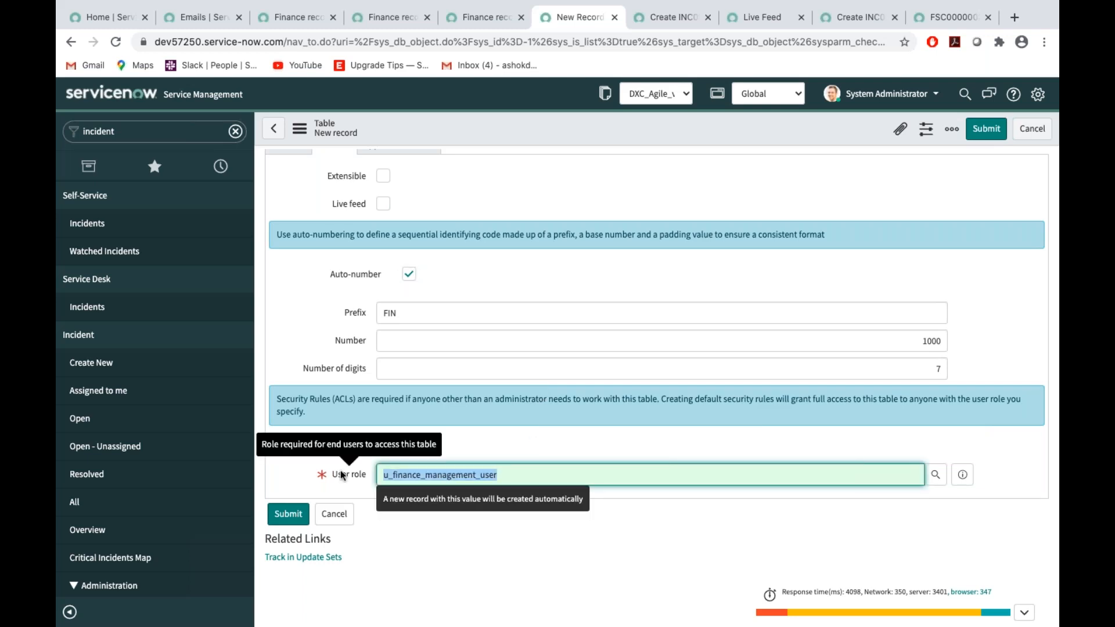
{"action": "left_click", "coordinate": [302, 473]}
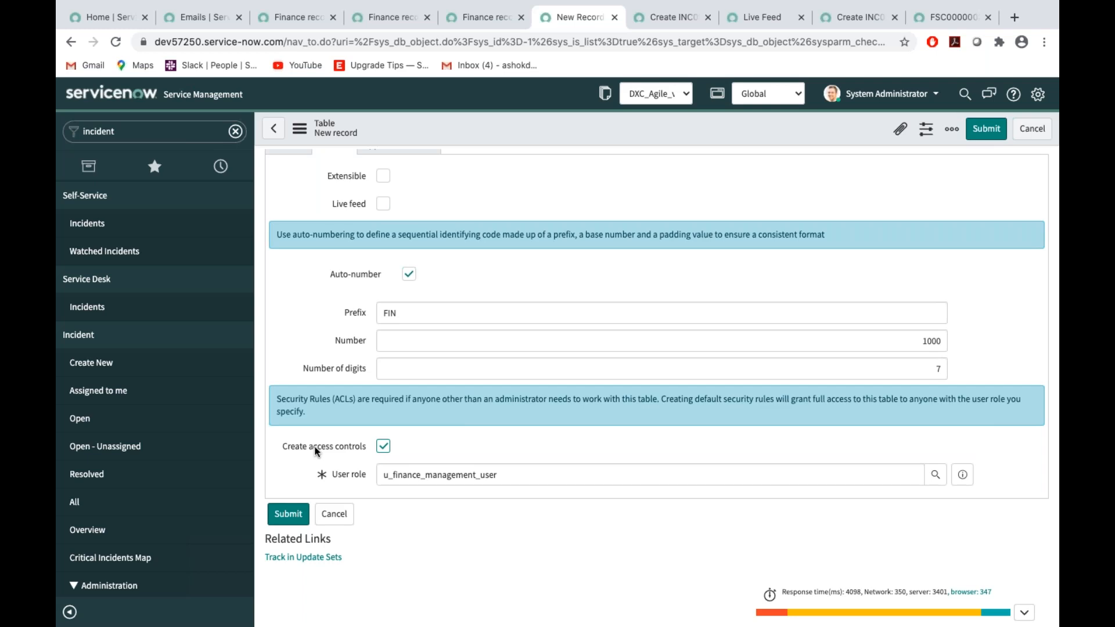
Compare the table's auto-number prefix with the Number field of the new incident and return to the table form
{"action": "left_click", "coordinate": [395, 314]}
{"action": "left_click", "coordinate": [857, 21]}
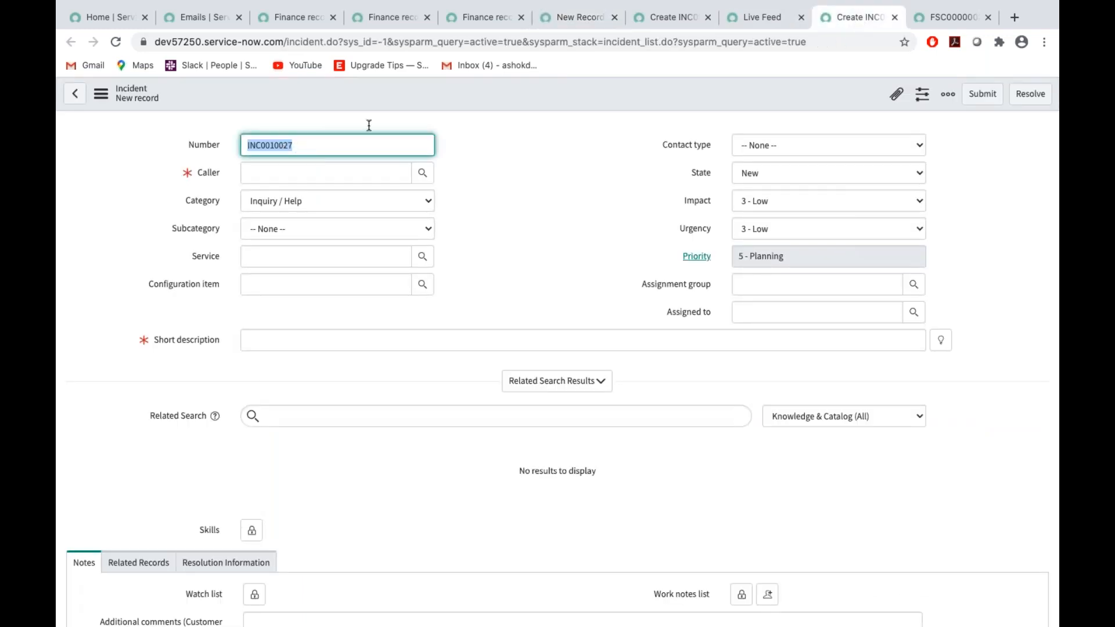
{"action": "left_click", "coordinate": [584, 19]}
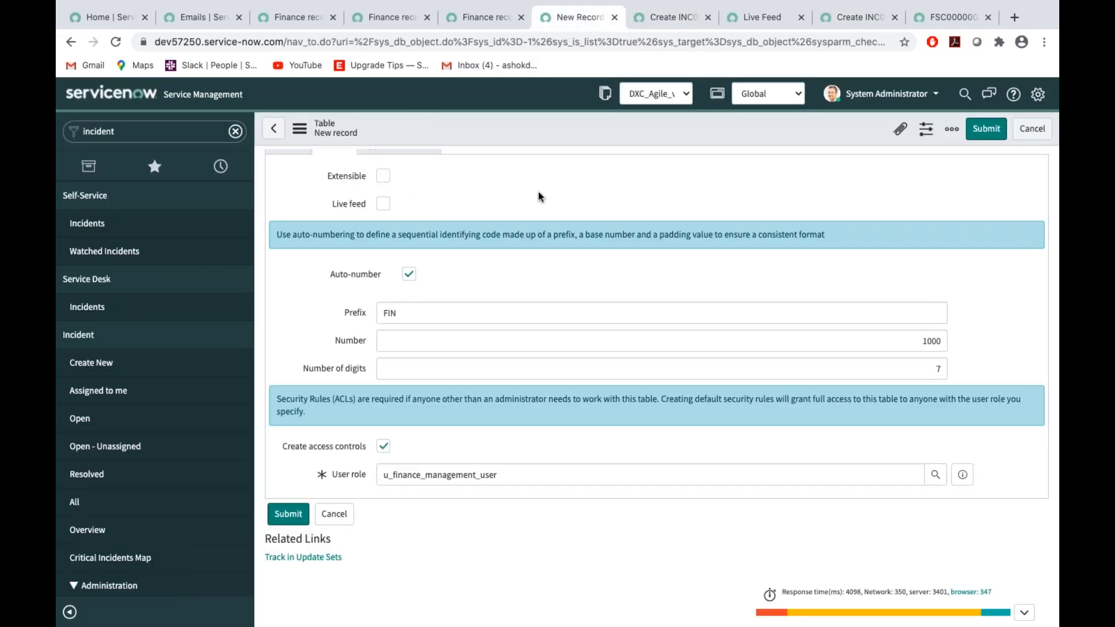
Show the table's Application Access settings and look at the Accessible from options
{"action": "scroll", "coordinate": [537, 195], "scroll_direction": "up", "scroll_amount": 2}
{"action": "left_click", "coordinate": [406, 209]}
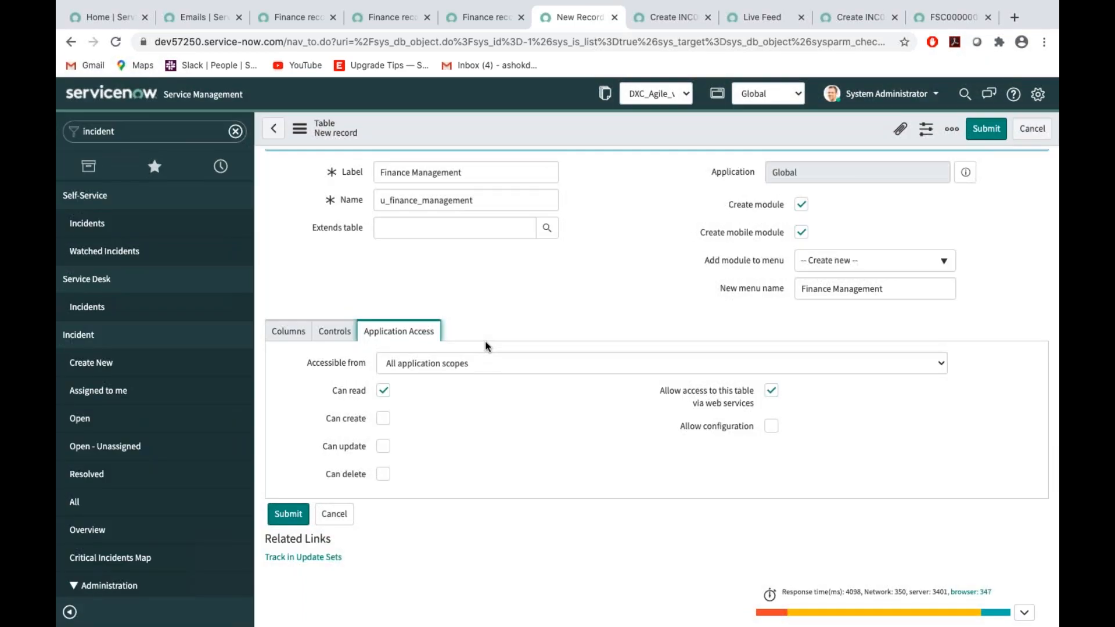
{"action": "left_click", "coordinate": [483, 365]}
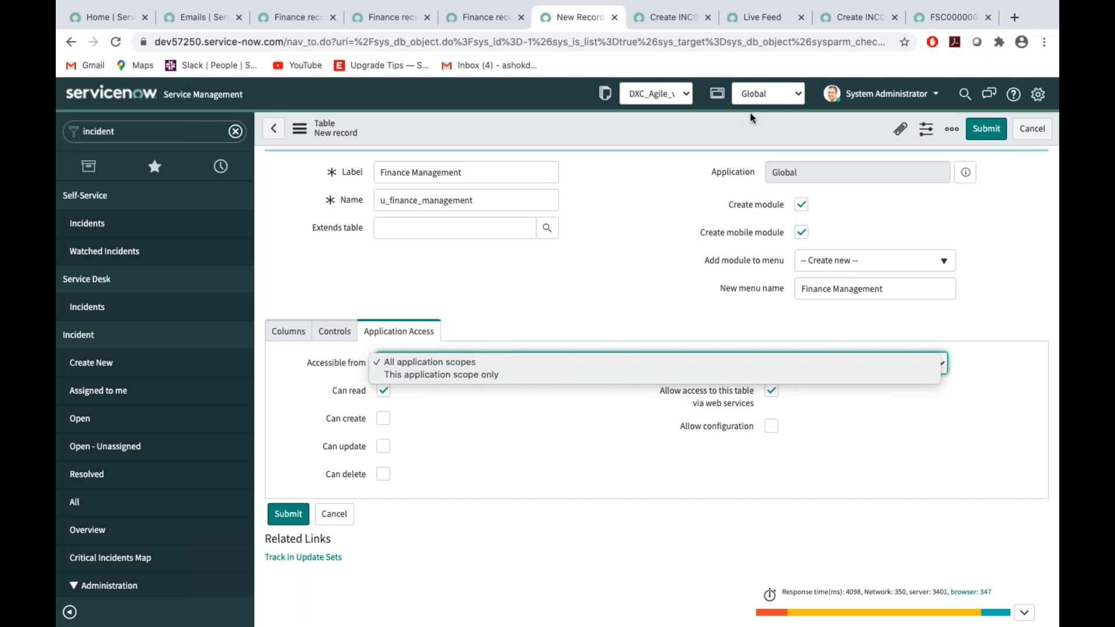
Look through the applications offered in the global application picker and close the list without choosing one
{"action": "left_click", "coordinate": [752, 97]}
{"action": "left_click", "coordinate": [772, 96]}
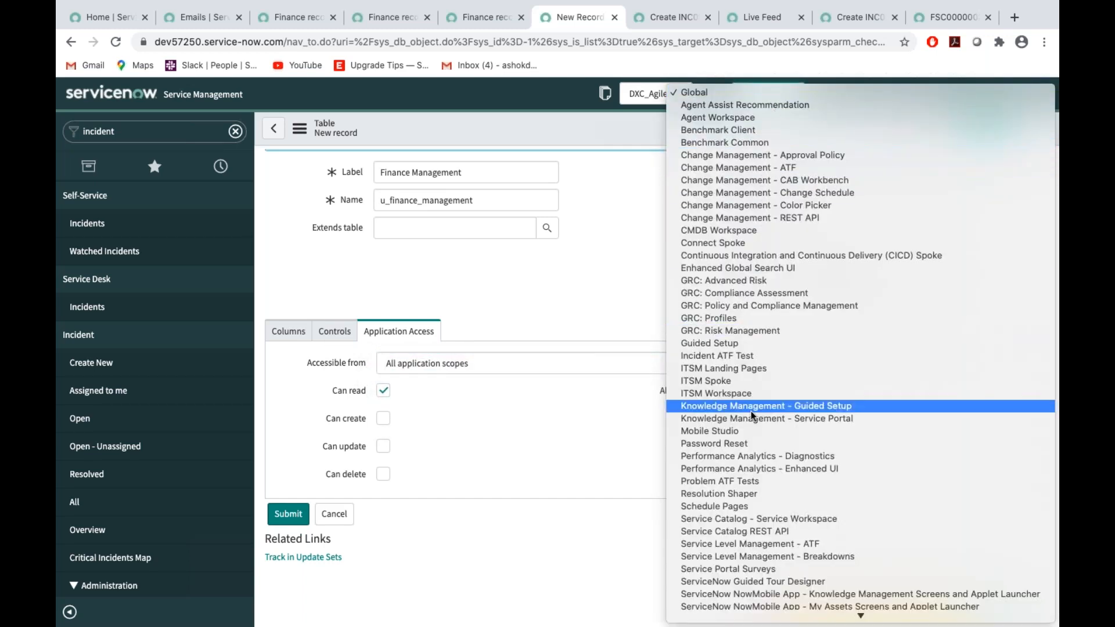
{"action": "scroll", "coordinate": [800, 275], "scroll_direction": "down", "scroll_amount": 5}
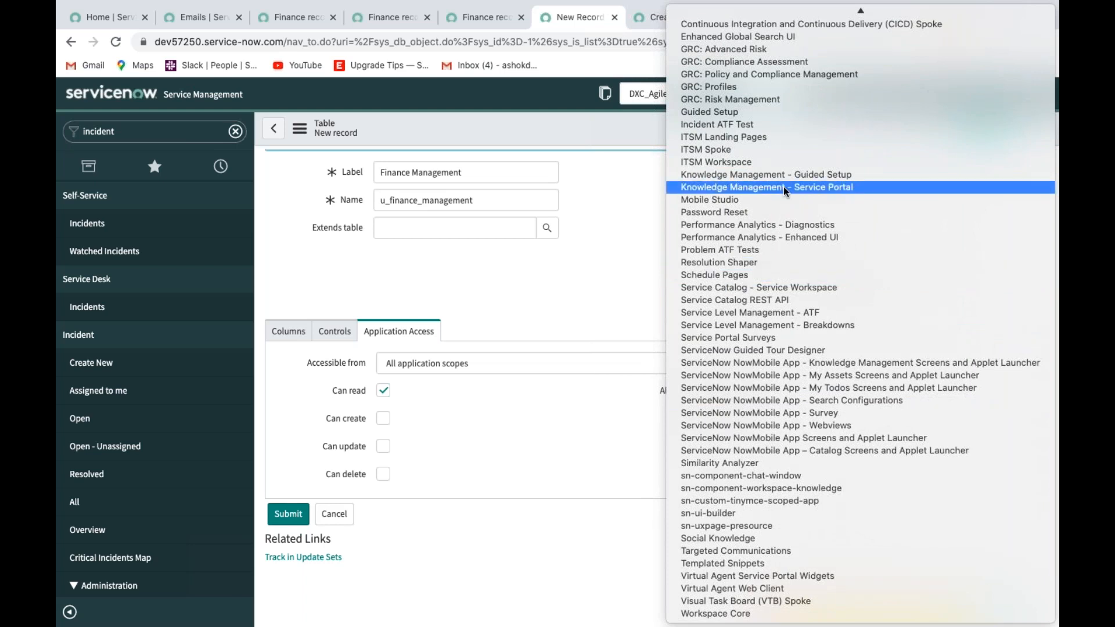
{"action": "scroll", "coordinate": [723, 215], "scroll_direction": "up", "scroll_amount": 4}
{"action": "left_click", "coordinate": [542, 262]}
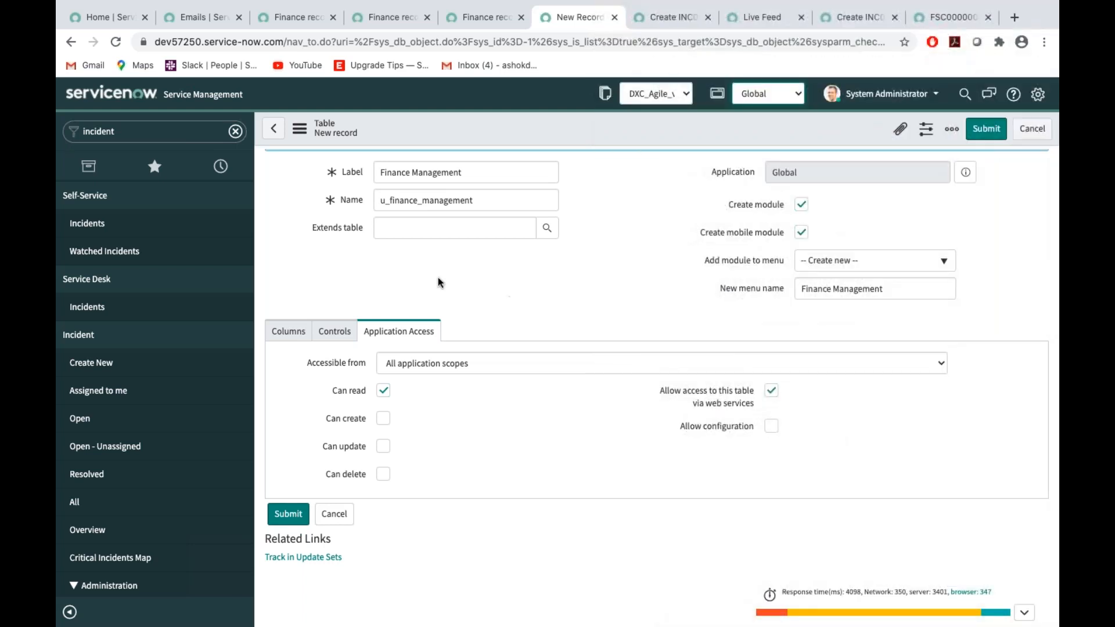
Switch Accessible from to "This application scope only" and back to "All application scopes"
{"action": "left_click", "coordinate": [425, 363]}
{"action": "left_click", "coordinate": [425, 364]}
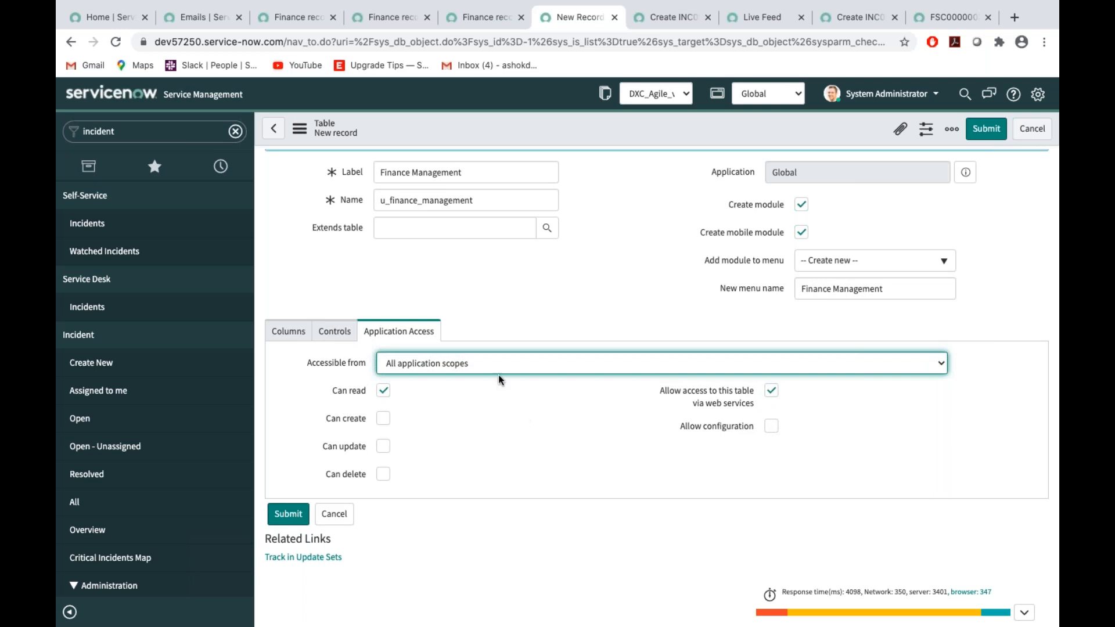
{"action": "left_click", "coordinate": [463, 371]}
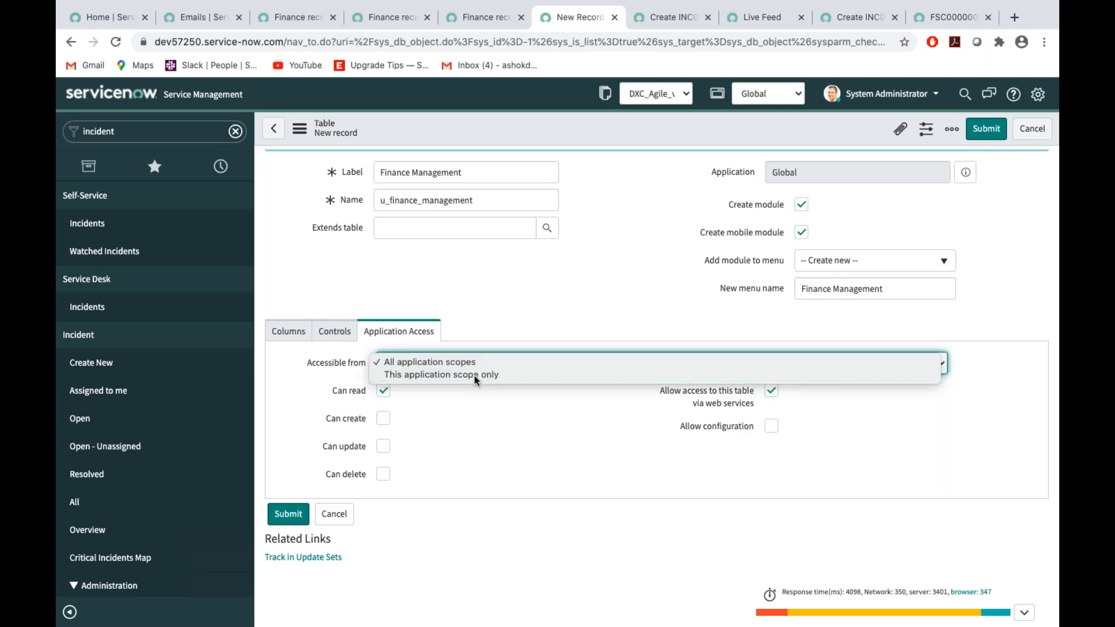
{"action": "left_click", "coordinate": [474, 375]}
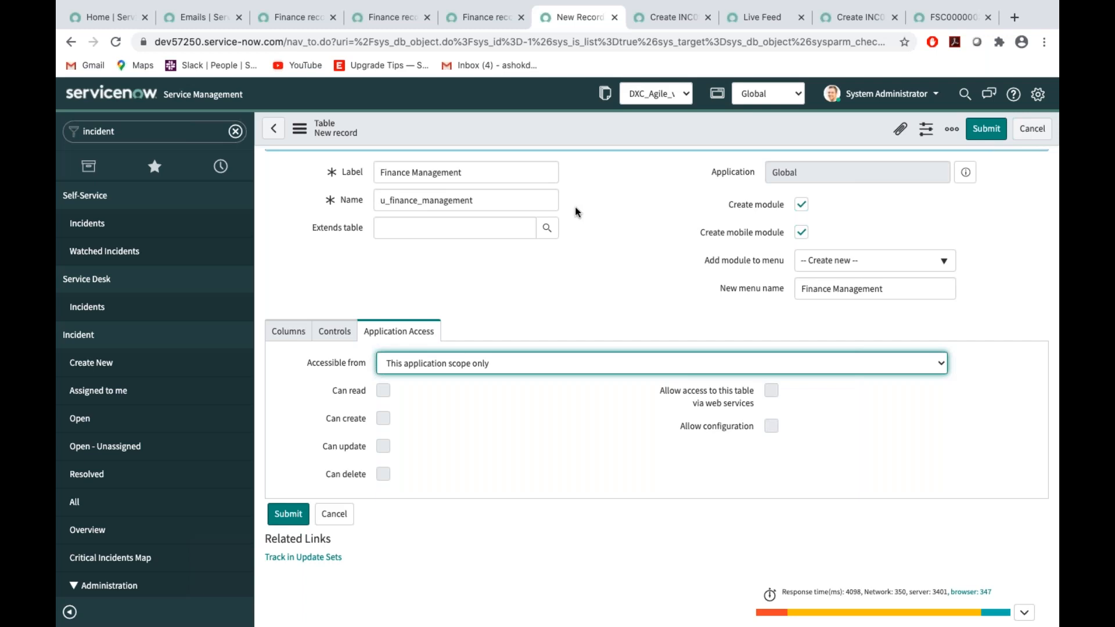
{"action": "left_click", "coordinate": [440, 367]}
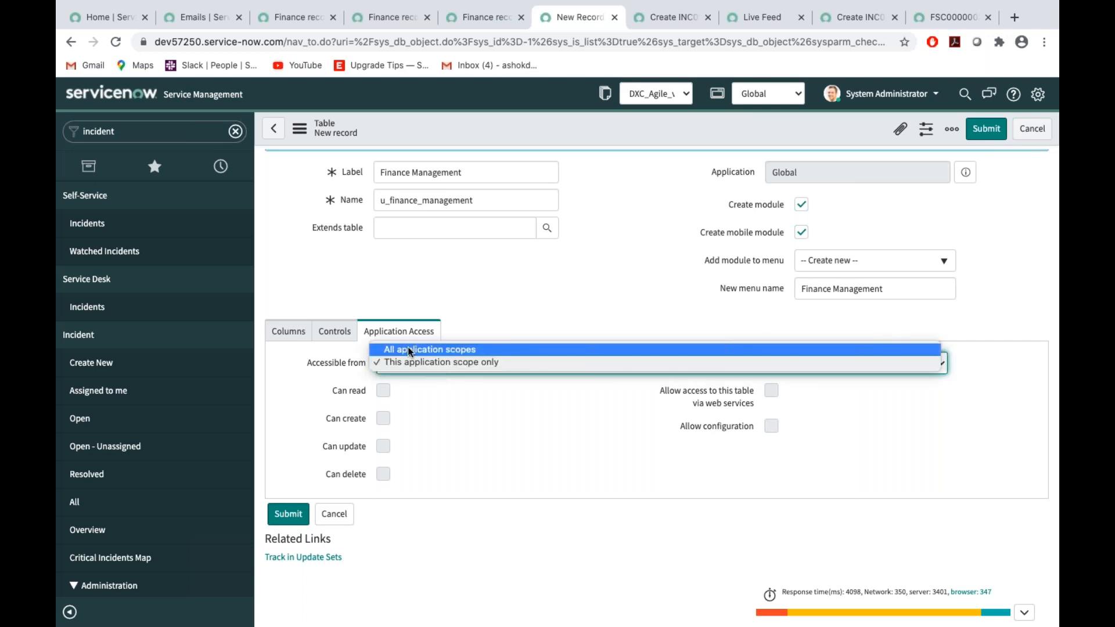
{"action": "left_click", "coordinate": [408, 347]}
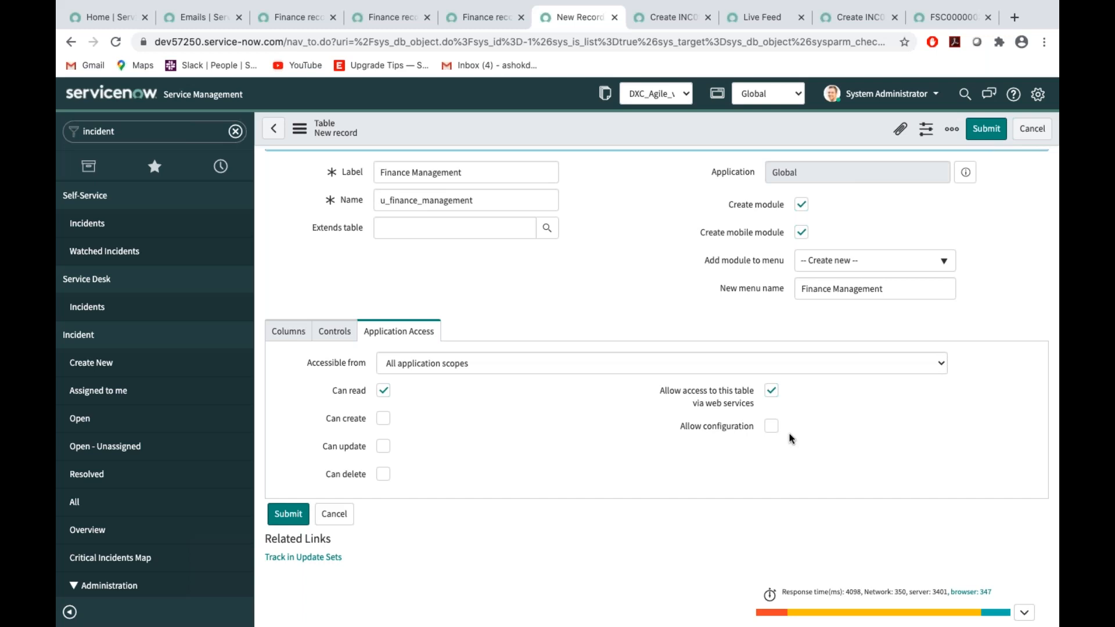
Check the web services access and Allow configuration options, and review the table's Controls and Columns sections again
{"action": "mouse_move", "coordinate": [712, 429]}
{"action": "mouse_move", "coordinate": [712, 391]}
{"action": "left_click", "coordinate": [319, 338]}
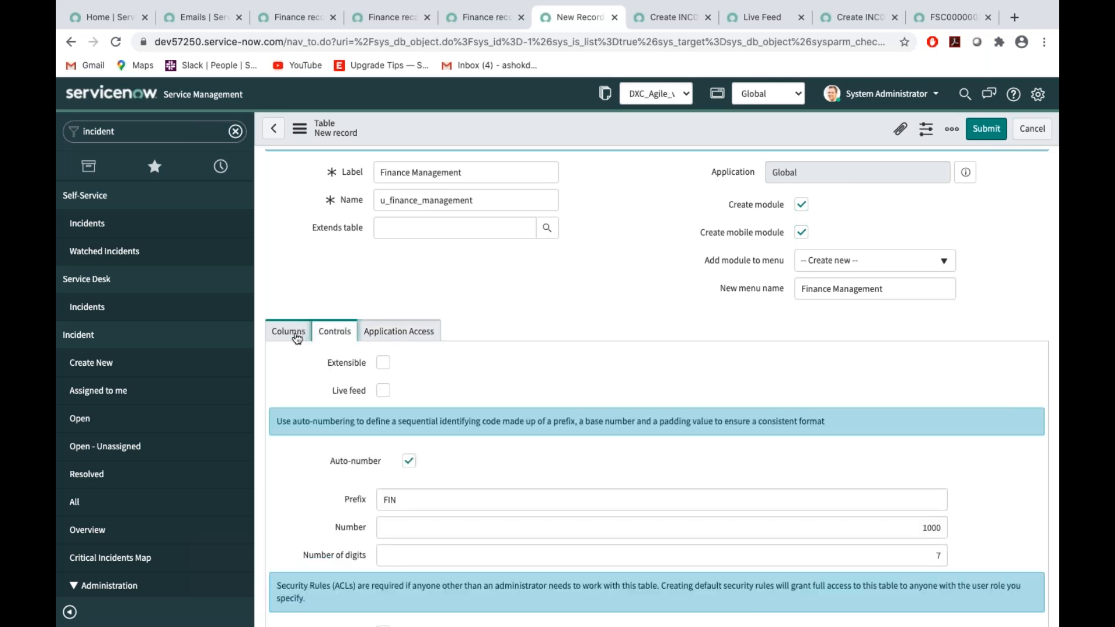
{"action": "left_click", "coordinate": [294, 332]}
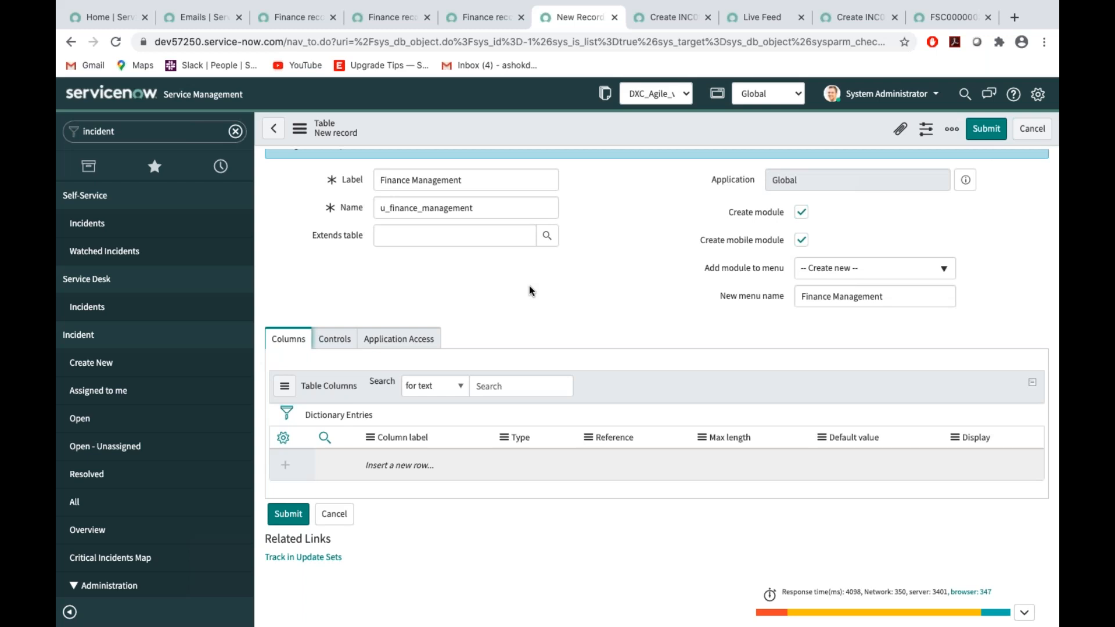
{"action": "key", "text": "ctrl+Left"}
{"action": "left_click", "coordinate": [890, 601]}
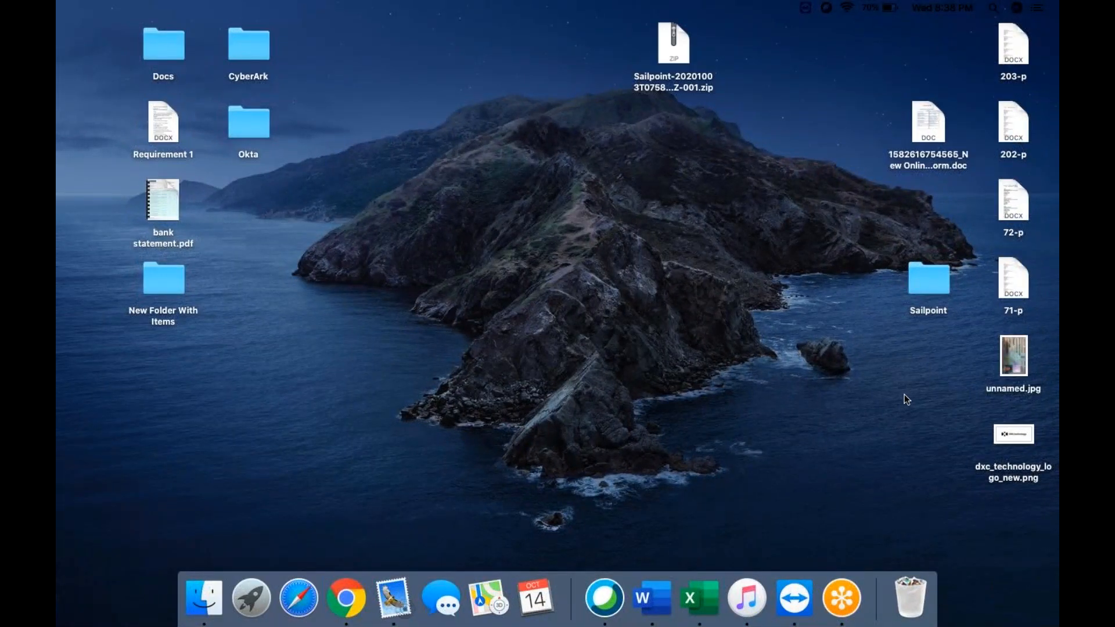
{"action": "key", "text": "ctrl+Right"}
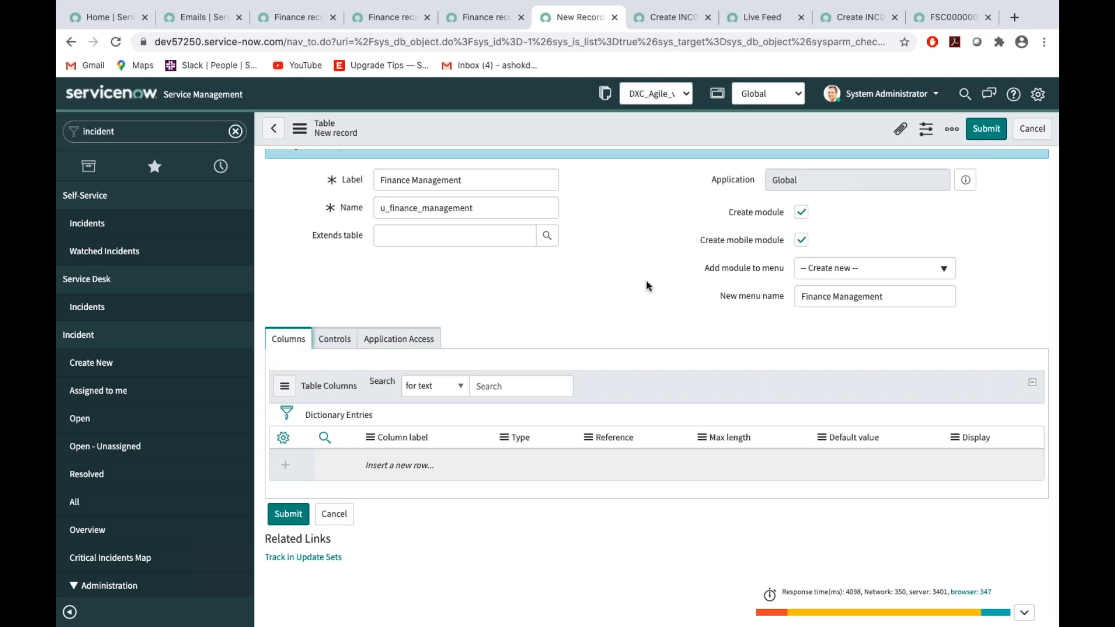
Try to save the new Finance Management table record without leaving the form
{"action": "scroll", "coordinate": [648, 285], "scroll_direction": "up", "scroll_amount": 2}
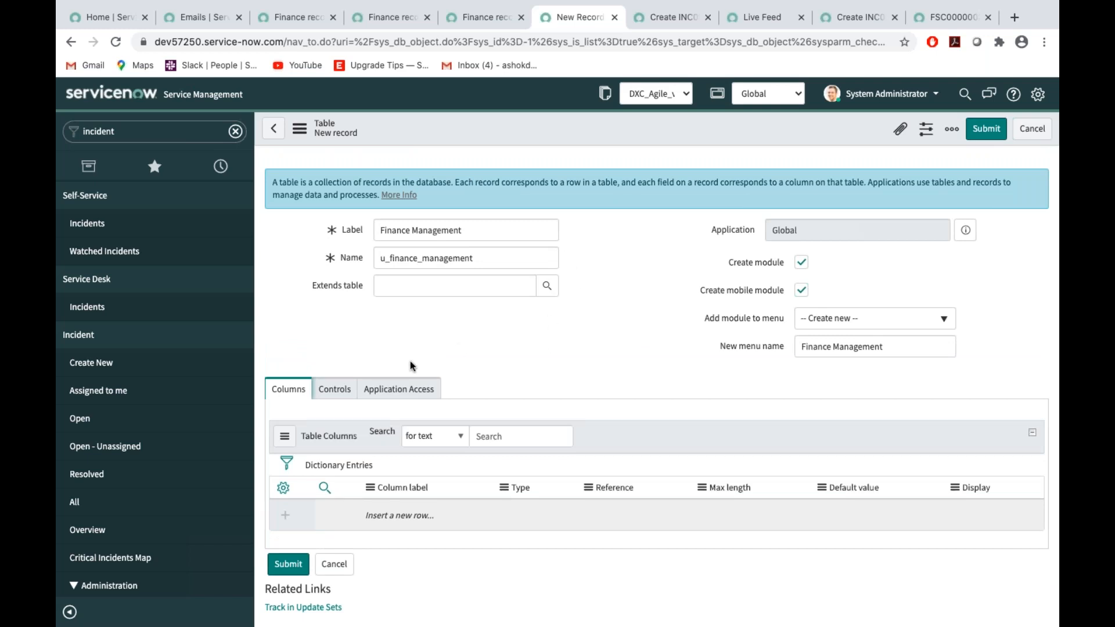
{"action": "left_click", "coordinate": [300, 128]}
{"action": "left_click", "coordinate": [330, 141]}
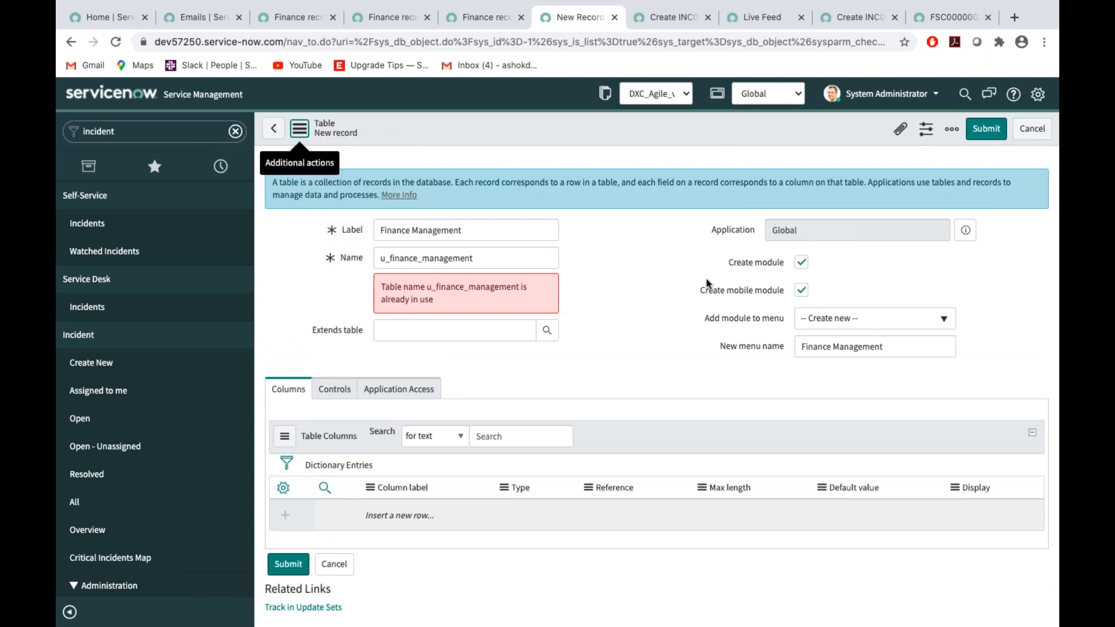
Replace the table's label with "Online education" and let the form update the table name
{"action": "left_click", "coordinate": [479, 232]}
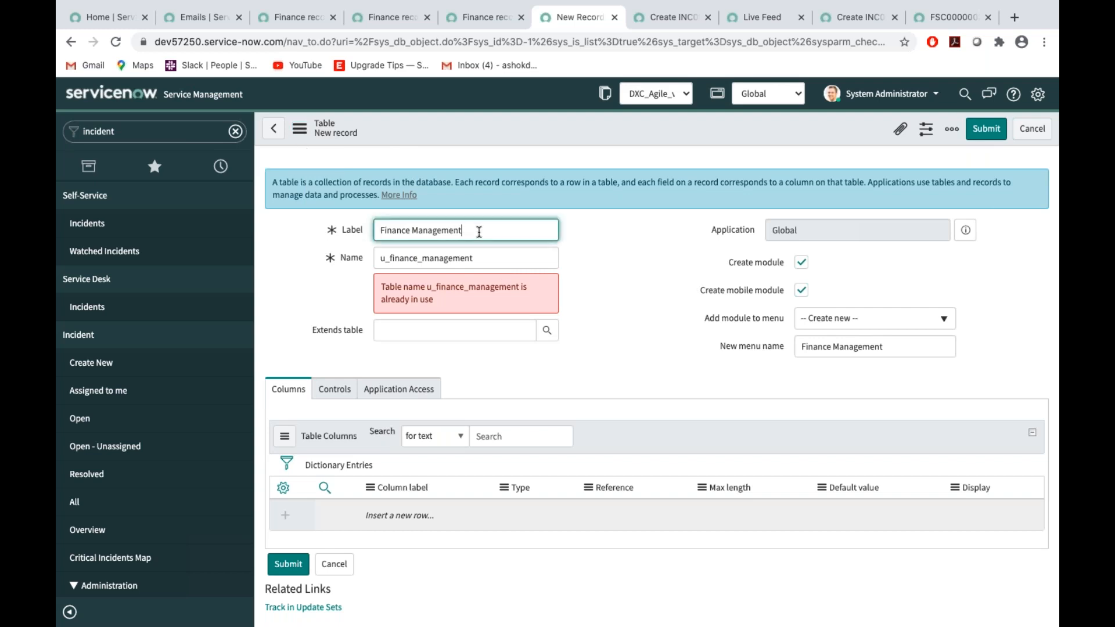
{"action": "key", "text": "BackSpace"}
{"action": "key", "text": "BackSpace"}
{"action": "key", "text": "BackSpace"}
{"action": "key", "text": "BackSpace"}
{"action": "key", "text": "BackSpace"}
{"action": "key", "text": "BackSpace"}
{"action": "key", "text": "BackSpace"}
{"action": "key", "text": "BackSpace"}
{"action": "key", "text": "BackSpace"}
{"action": "key", "text": "BackSpace"}
{"action": "key", "text": "BackSpace"}
{"action": "key", "text": "BackSpace"}
{"action": "key", "text": "BackSpace"}
{"action": "key", "text": "BackSpace"}
{"action": "key", "text": "BackSpace"}
{"action": "key", "text": "BackSpace"}
{"action": "key", "text": "BackSpace"}
{"action": "type", "text": "Onli"}
{"action": "type", "text": "ne education"}
{"action": "left_click", "coordinate": [645, 269]}
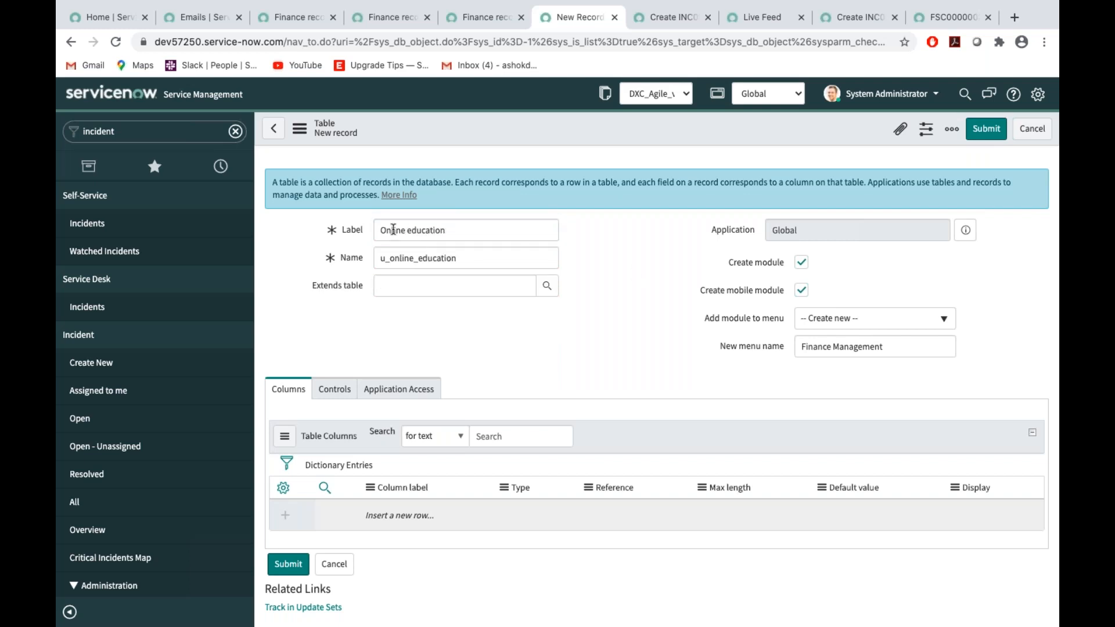
Save the new Online education table without leaving its form, and review the columns listed for it
{"action": "left_click", "coordinate": [300, 129]}
{"action": "left_click", "coordinate": [323, 140]}
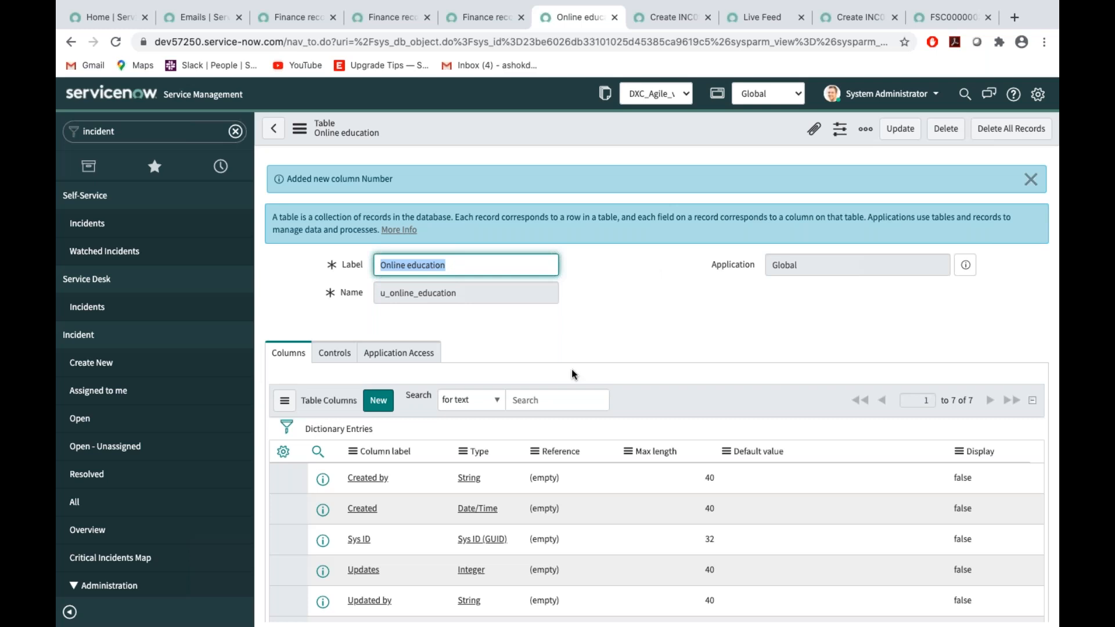
{"action": "scroll", "coordinate": [571, 368], "scroll_direction": "down", "scroll_amount": 4}
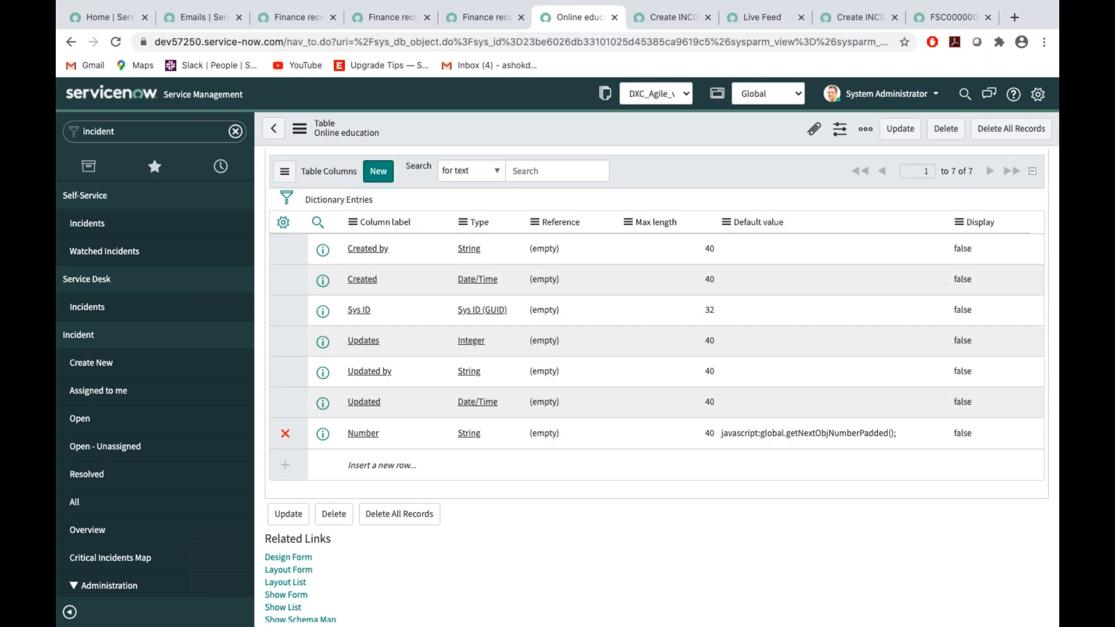
{"action": "scroll", "coordinate": [573, 310], "scroll_direction": "up", "scroll_amount": 2}
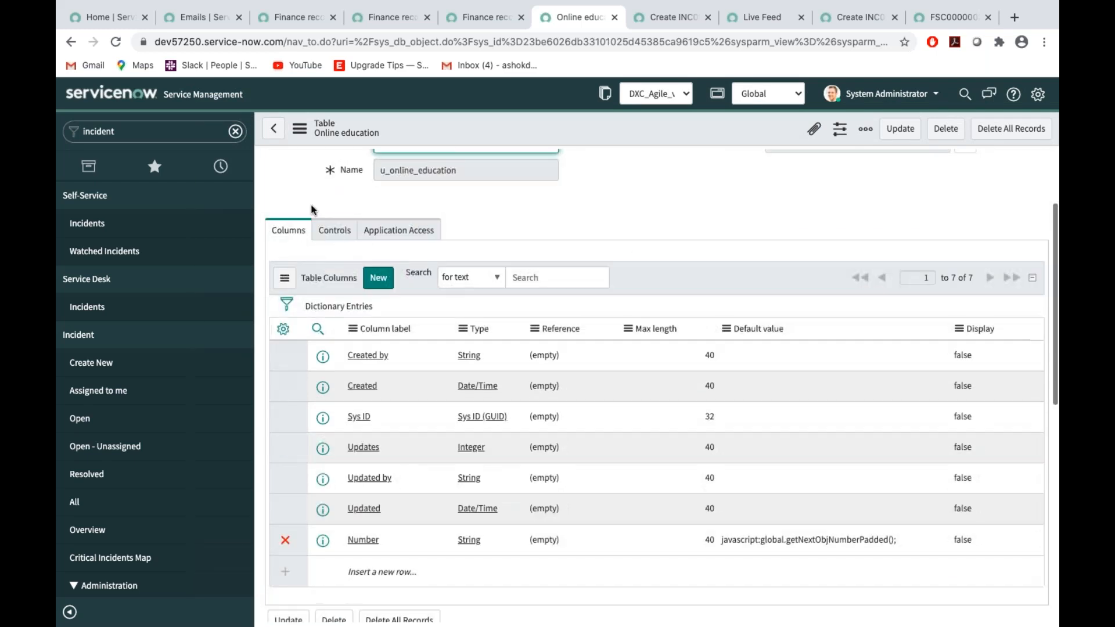
Check the table's auto-numbering and access control settings under Controls, and return to its column list
{"action": "left_click", "coordinate": [335, 232]}
{"action": "scroll", "coordinate": [411, 304], "scroll_direction": "down", "scroll_amount": 3}
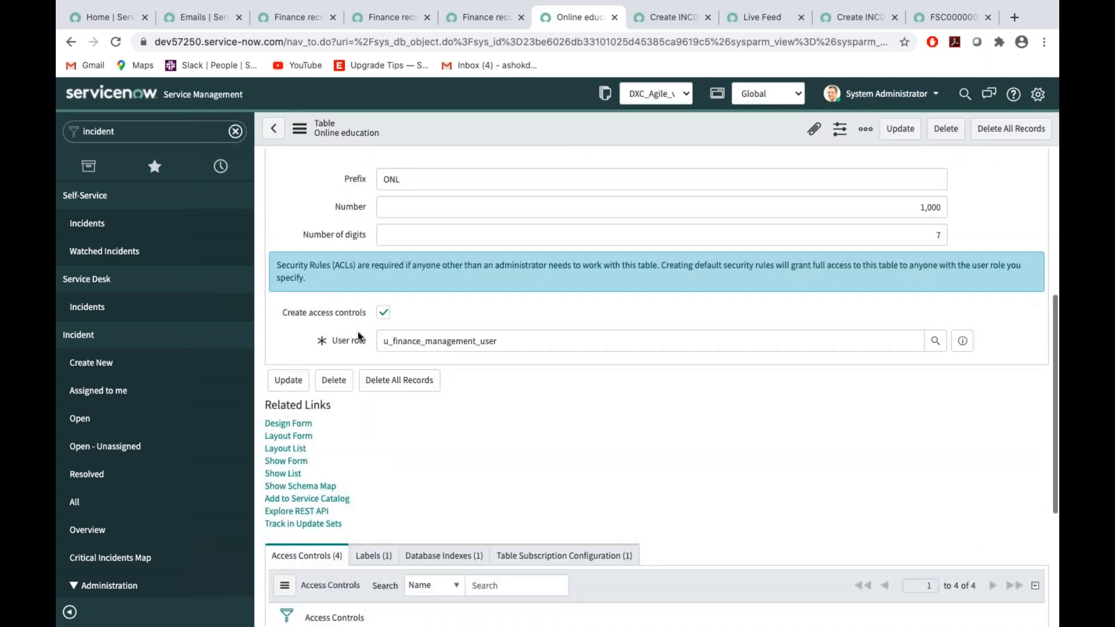
{"action": "scroll", "coordinate": [372, 325], "scroll_direction": "up", "scroll_amount": 5}
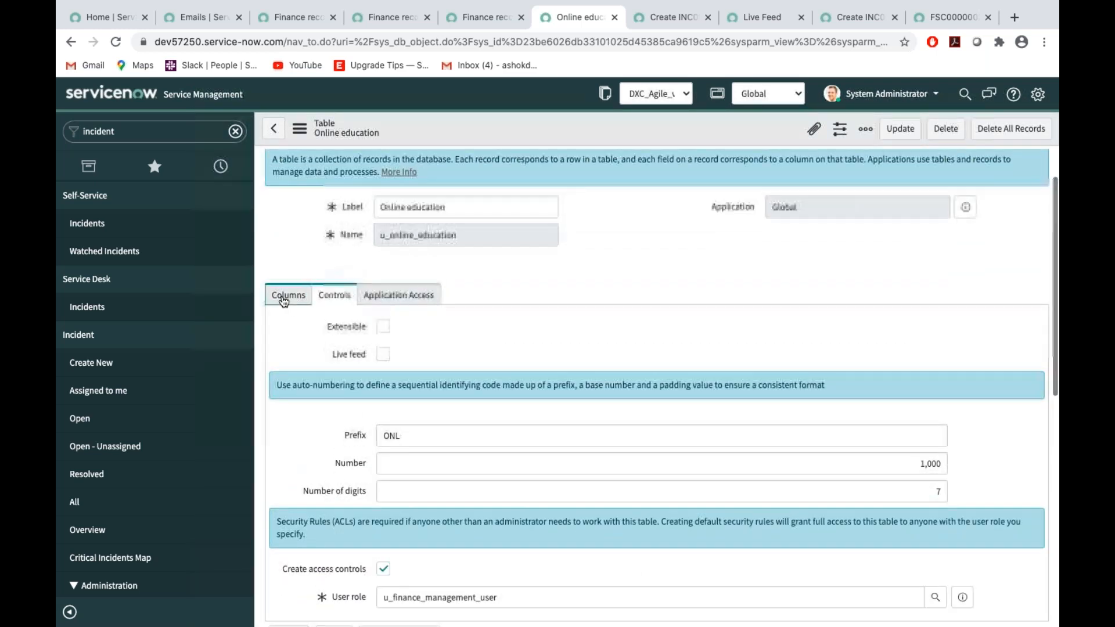
{"action": "left_click", "coordinate": [284, 298]}
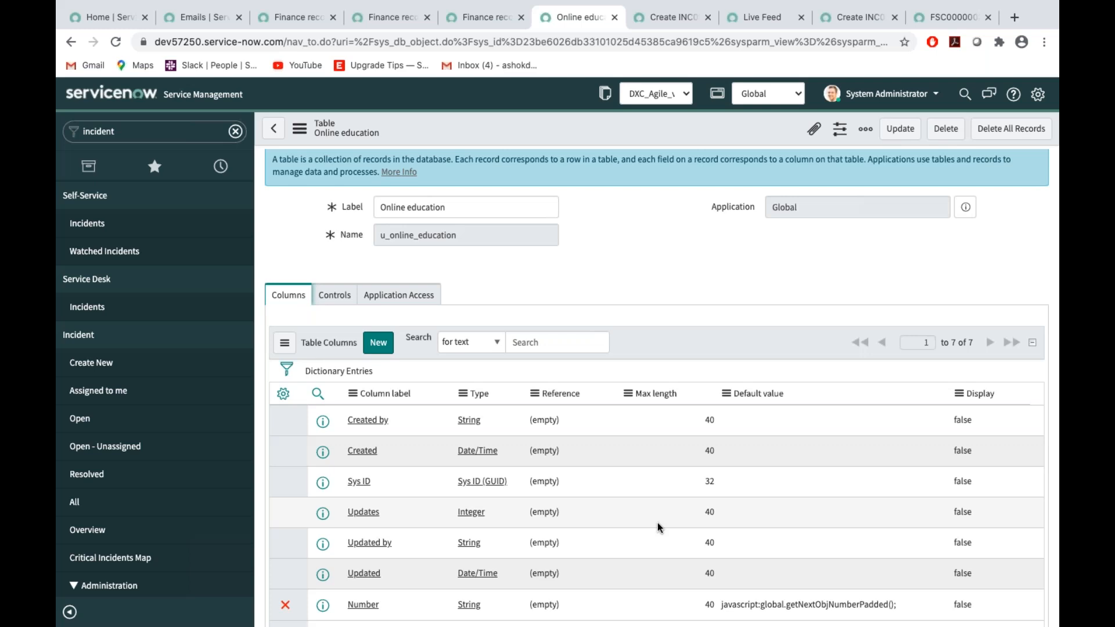
{"action": "scroll", "coordinate": [658, 522], "scroll_direction": "down", "scroll_amount": 2}
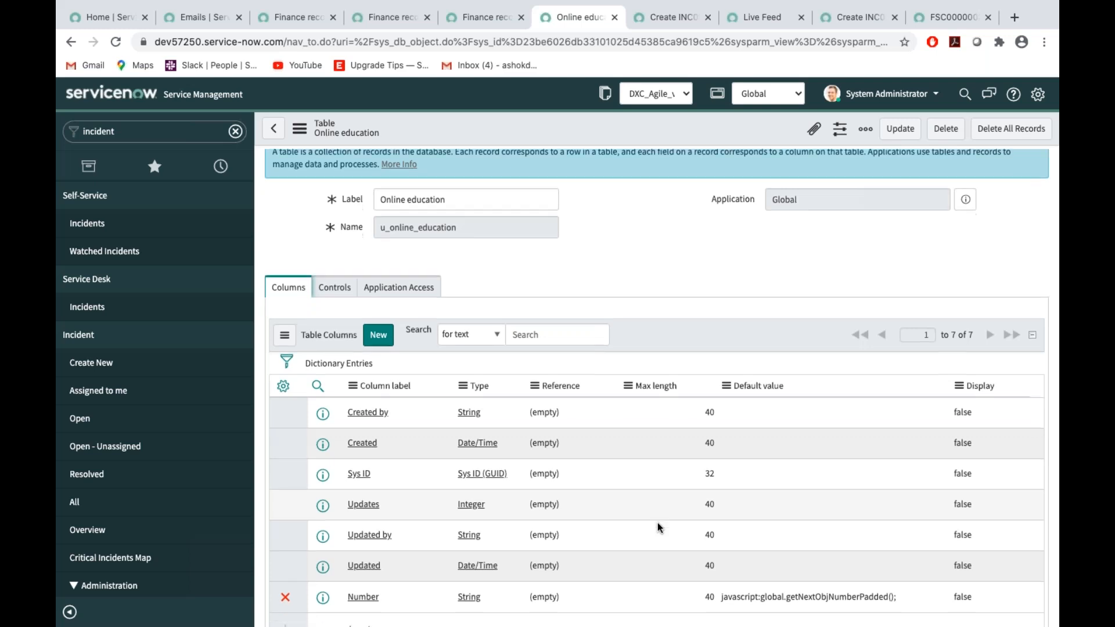
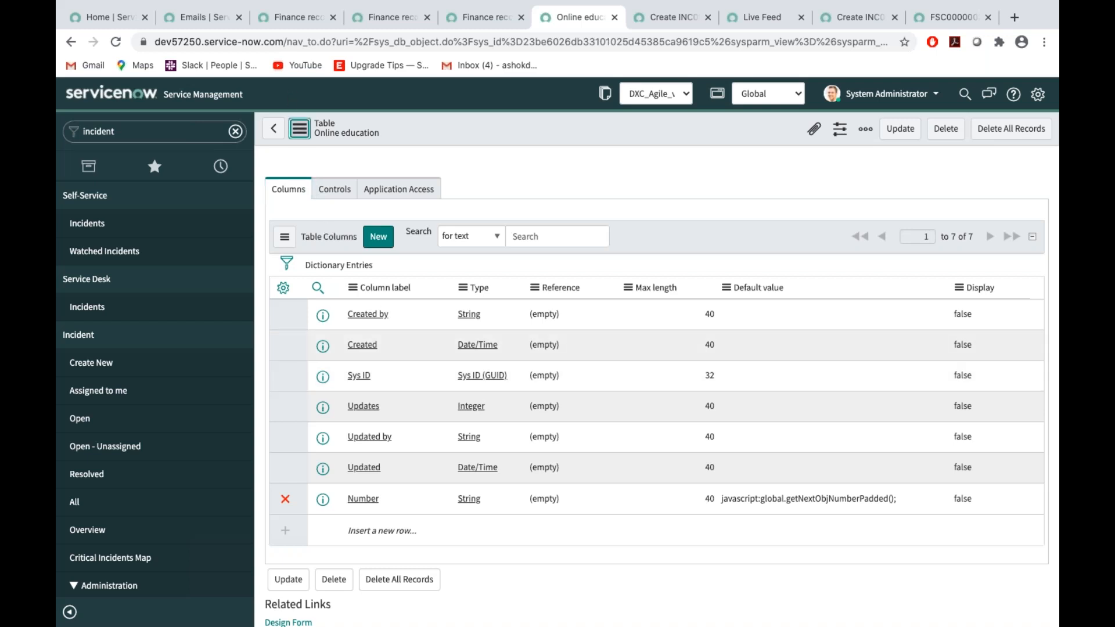
Compare the form context options of the Online education table and the new incident record, ending back on the table record
{"action": "left_click", "coordinate": [299, 128]}
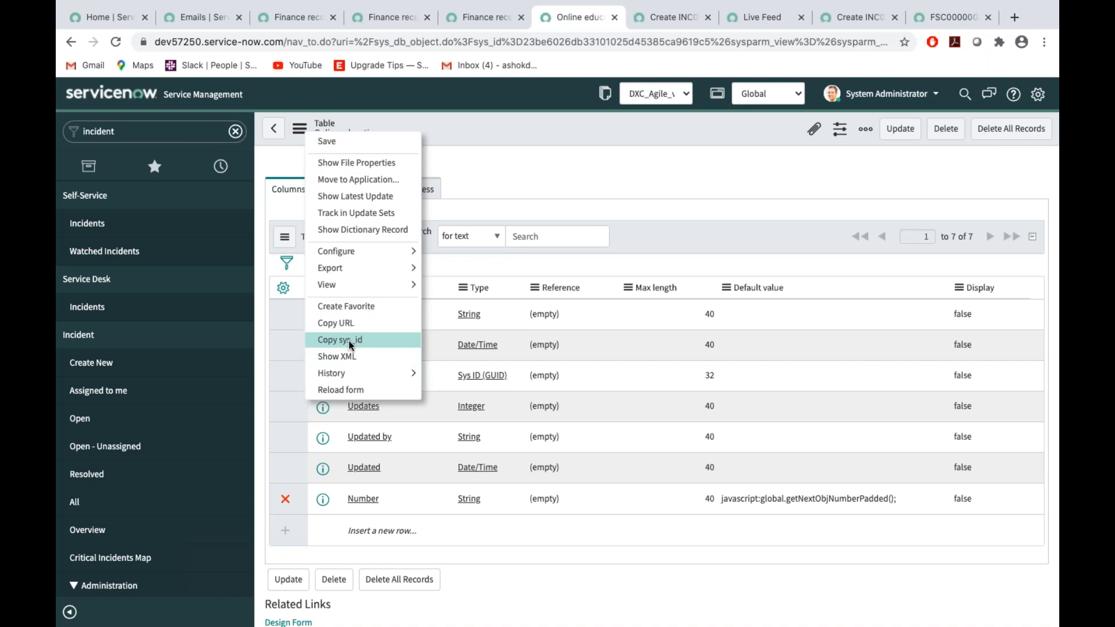
{"action": "left_click", "coordinate": [764, 128]}
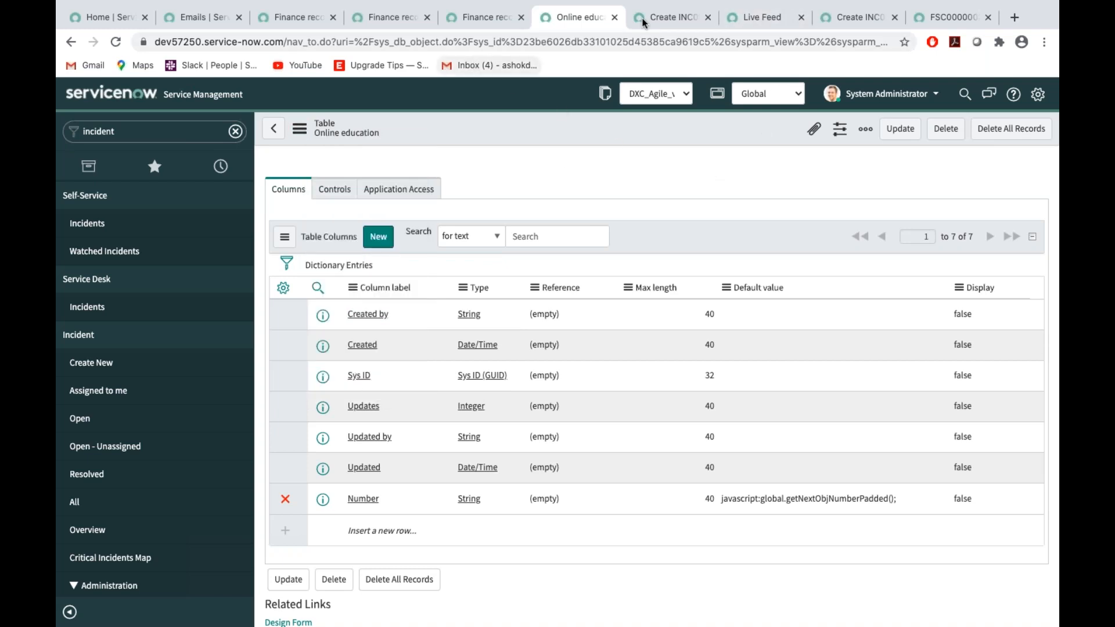
{"action": "left_click", "coordinate": [677, 22]}
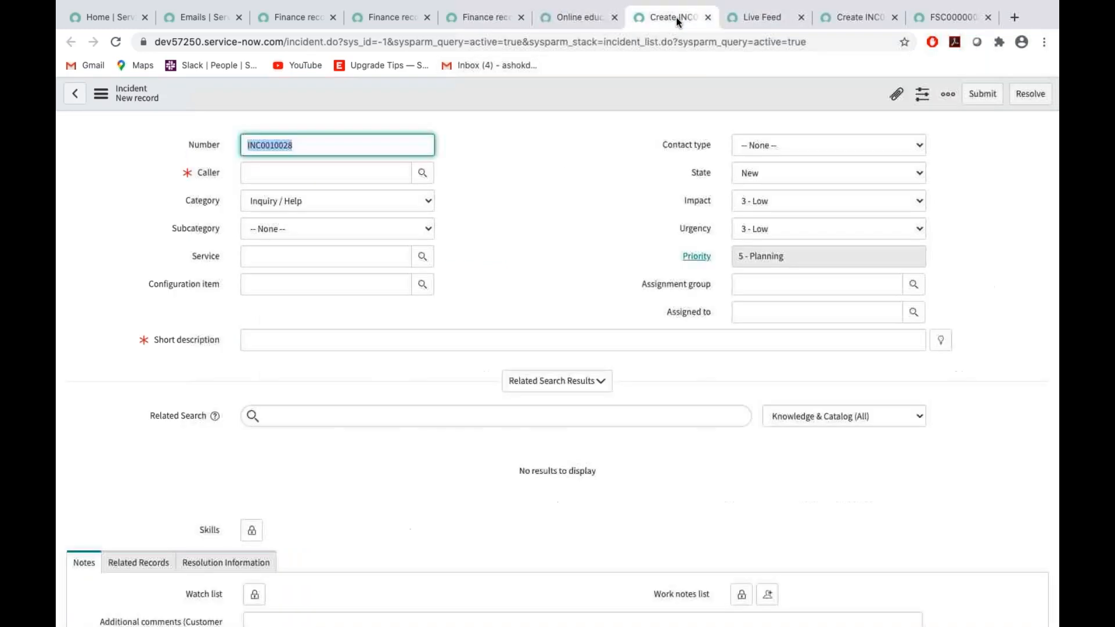
{"action": "left_click", "coordinate": [101, 94]}
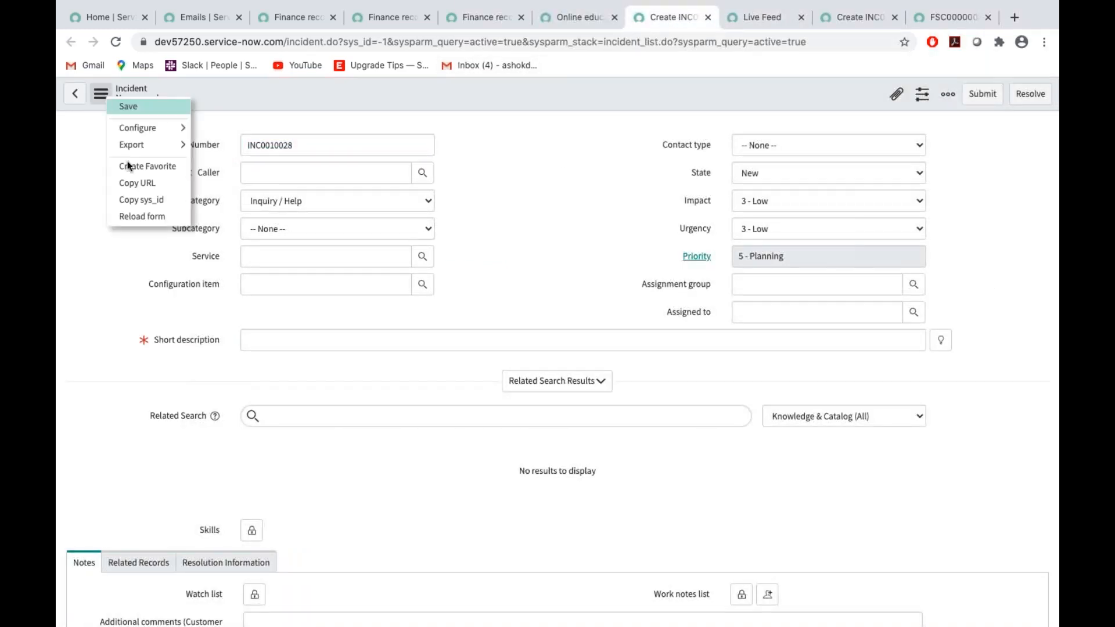
{"action": "left_click", "coordinate": [616, 94]}
{"action": "left_click", "coordinate": [499, 20]}
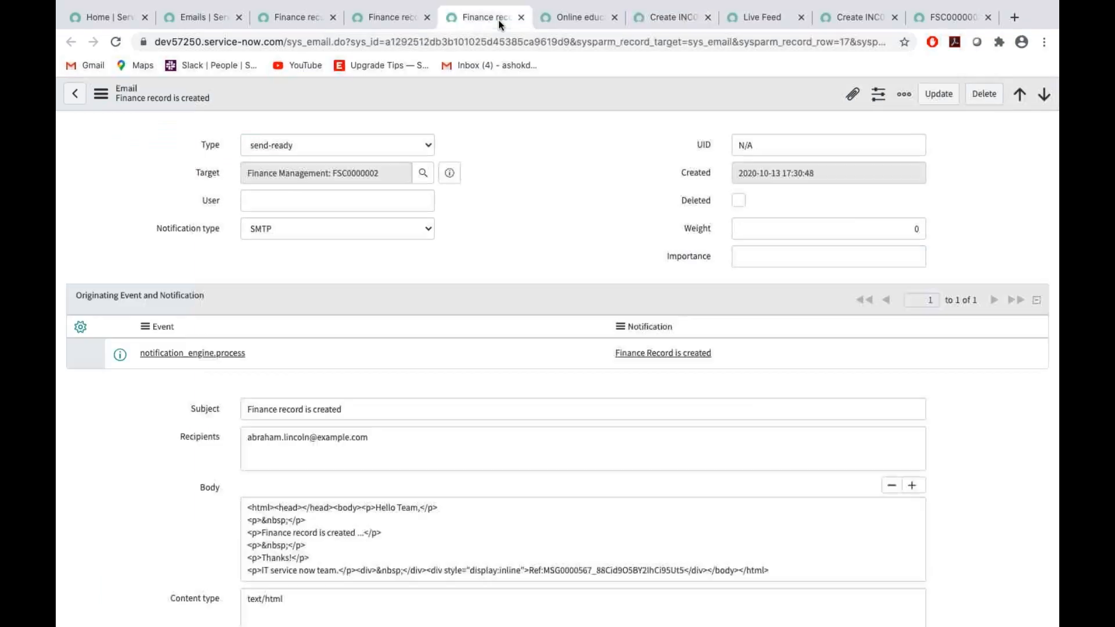
{"action": "left_click", "coordinate": [575, 21]}
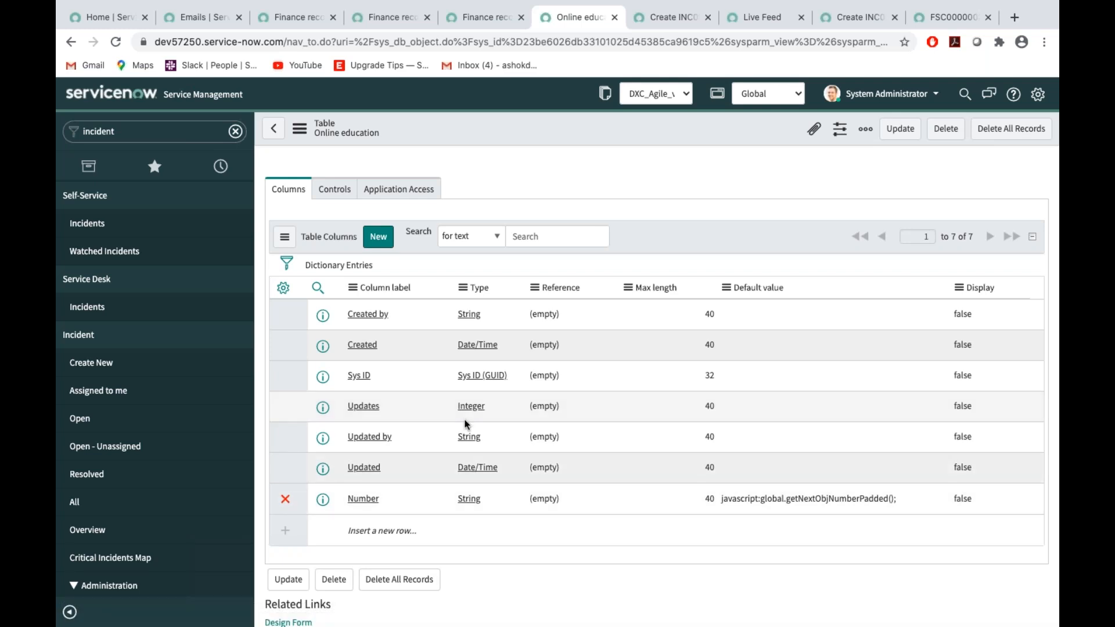
Filter the application navigator for "online edu" and open the Online educations list under Finance Management
{"action": "scroll", "coordinate": [530, 328], "scroll_direction": "up", "scroll_amount": 3}
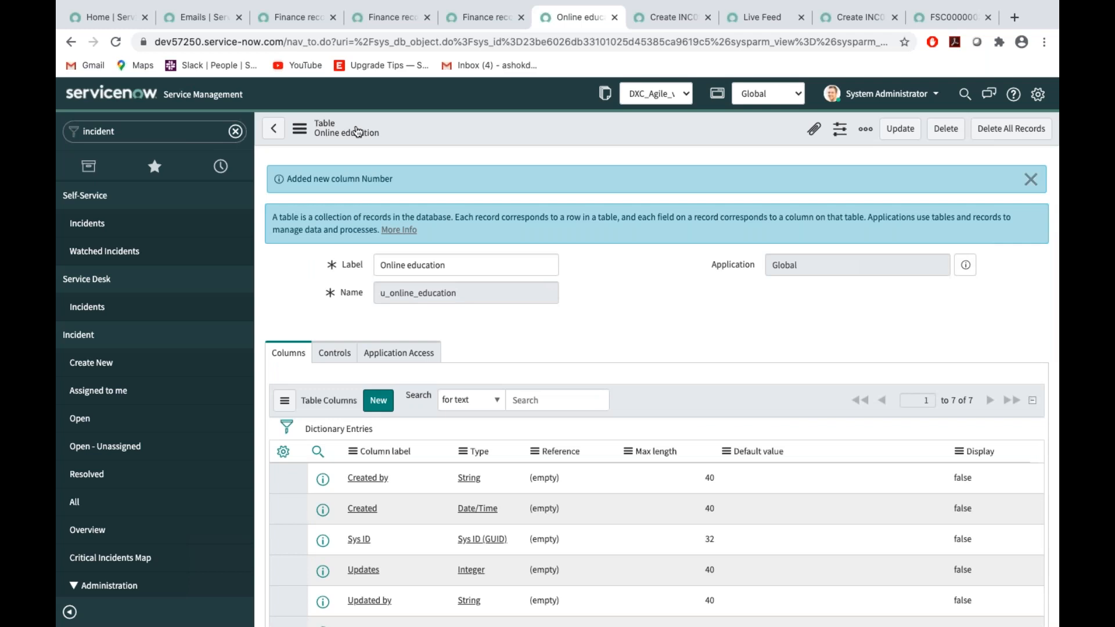
{"action": "left_click", "coordinate": [157, 129]}
{"action": "key", "text": "BackSpace"}
{"action": "type", "text": "on"}
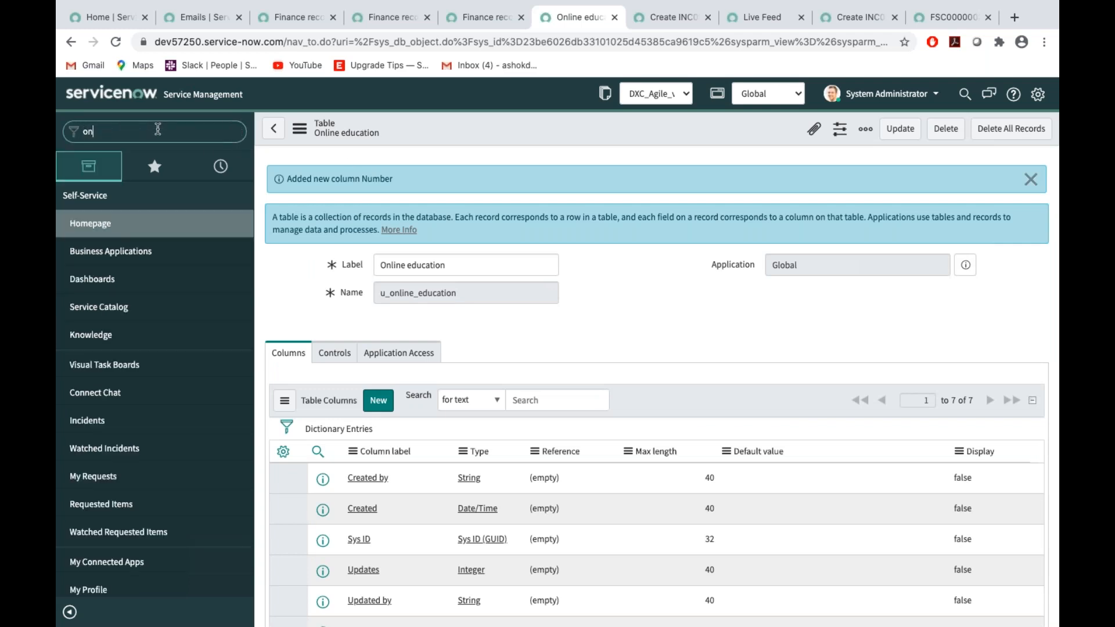
{"action": "type", "text": "line edu"}
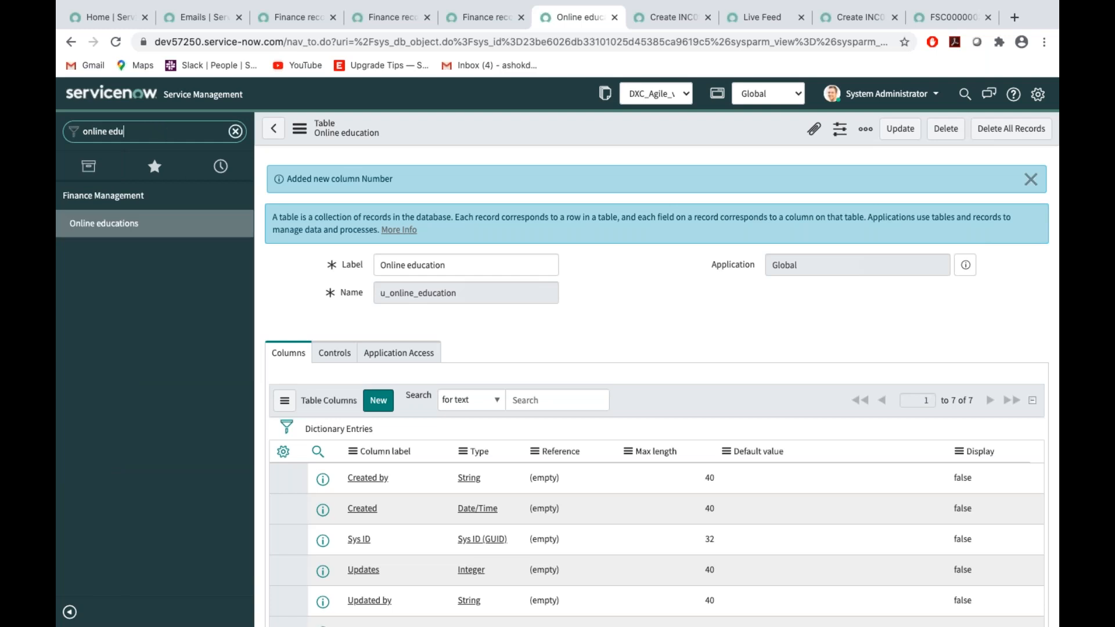
{"action": "left_click", "coordinate": [825, 300]}
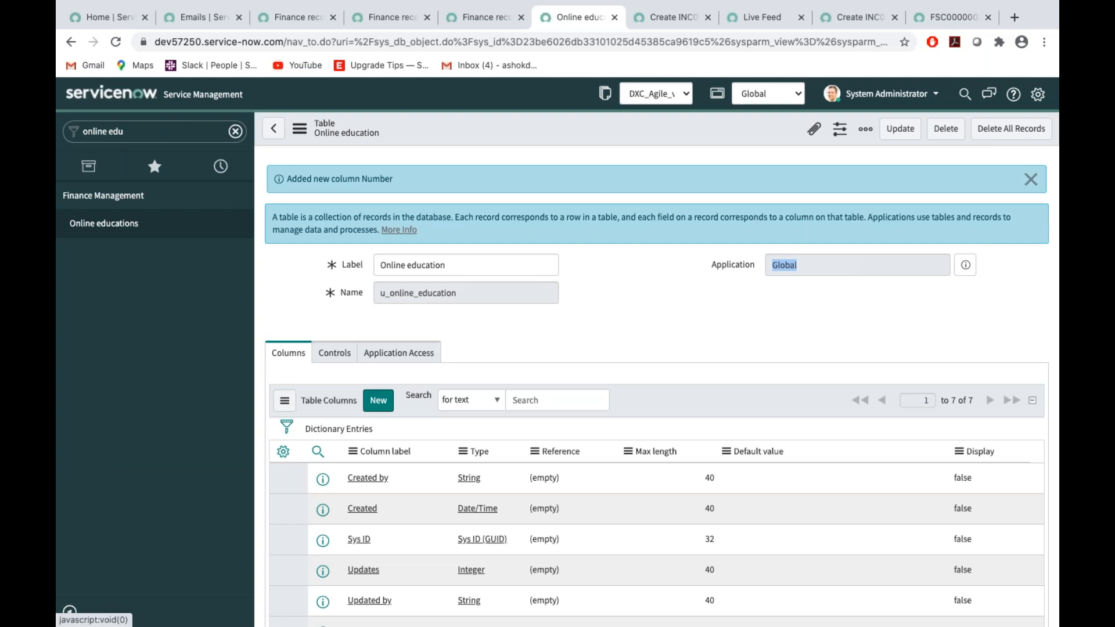
{"action": "left_click", "coordinate": [118, 199]}
{"action": "left_click", "coordinate": [118, 200]}
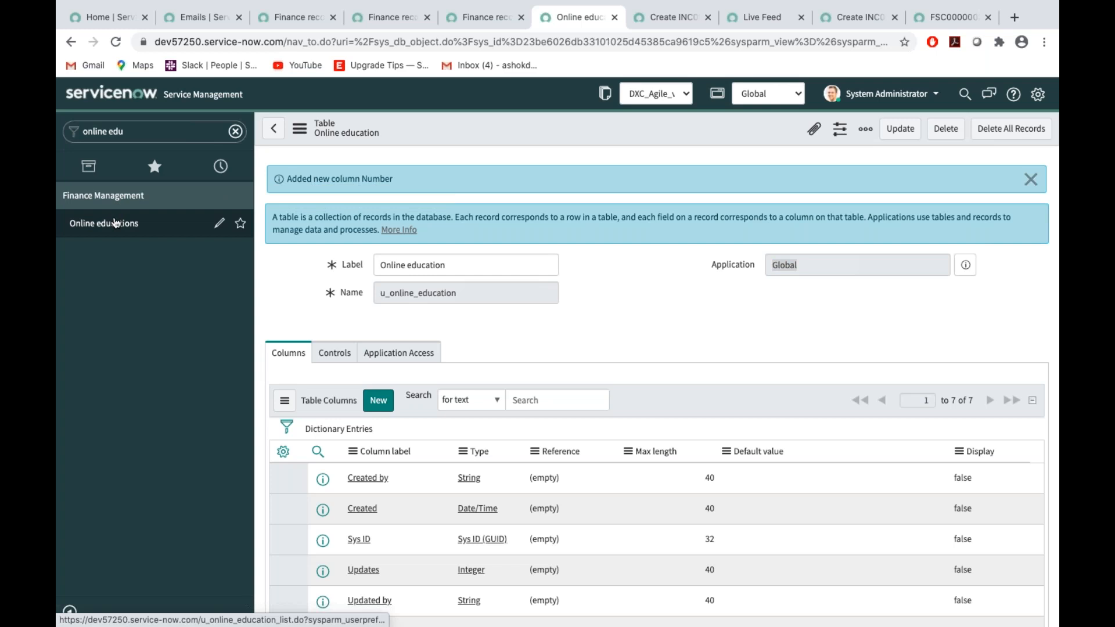
{"action": "left_click", "coordinate": [116, 223]}
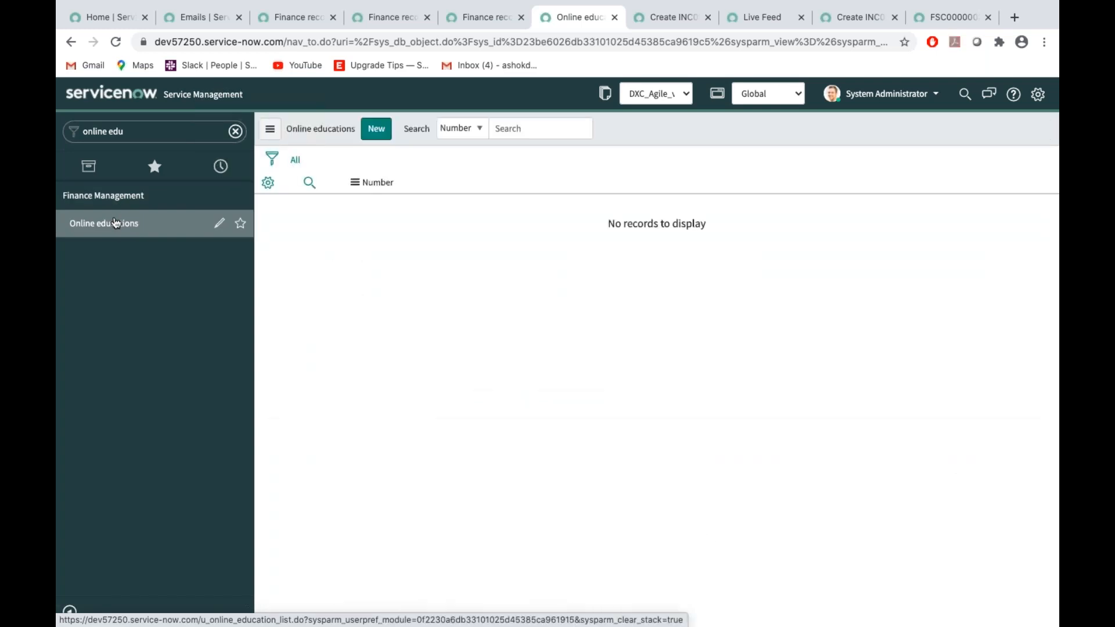
Start a new Online education record, return to the Online educations list without submitting, and start another new record
{"action": "left_click", "coordinate": [382, 136]}
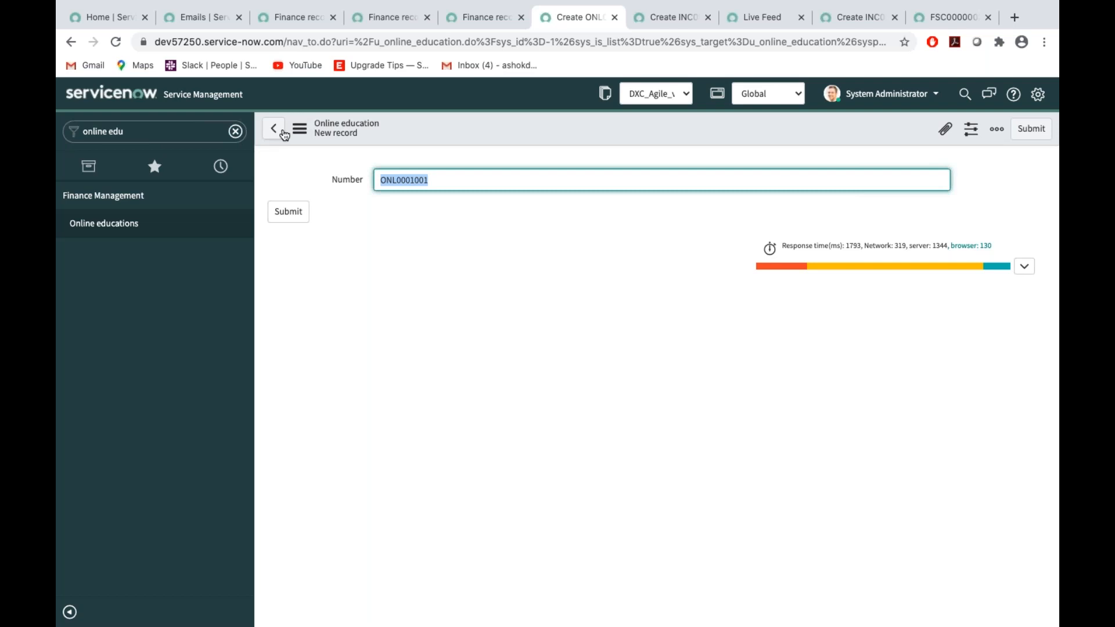
{"action": "left_click", "coordinate": [203, 130]}
{"action": "left_click", "coordinate": [142, 133]}
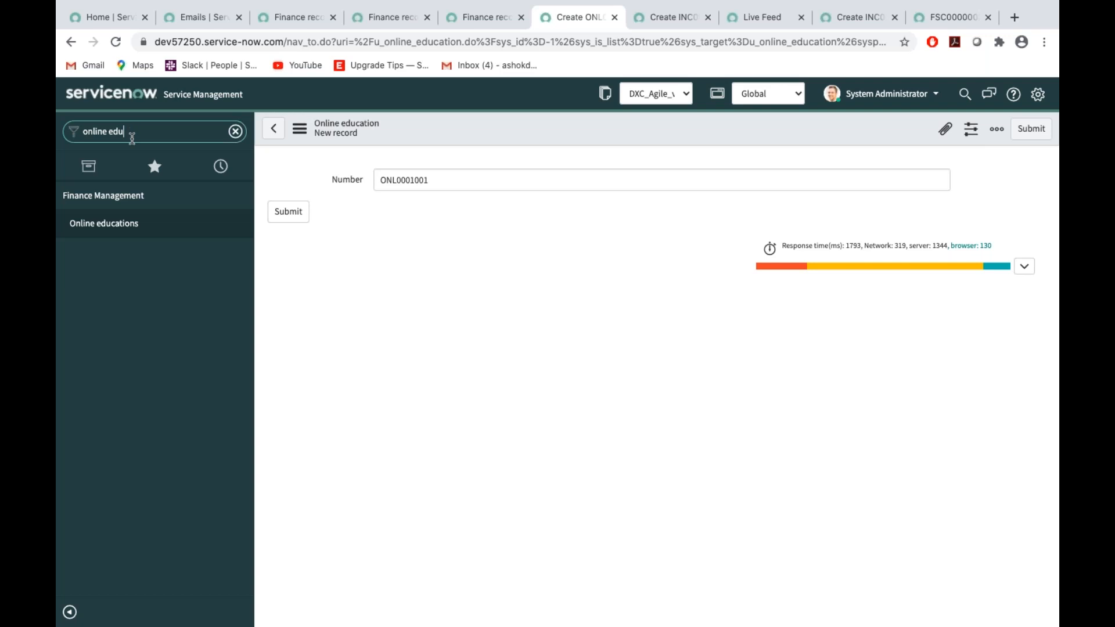
{"action": "left_click", "coordinate": [107, 228]}
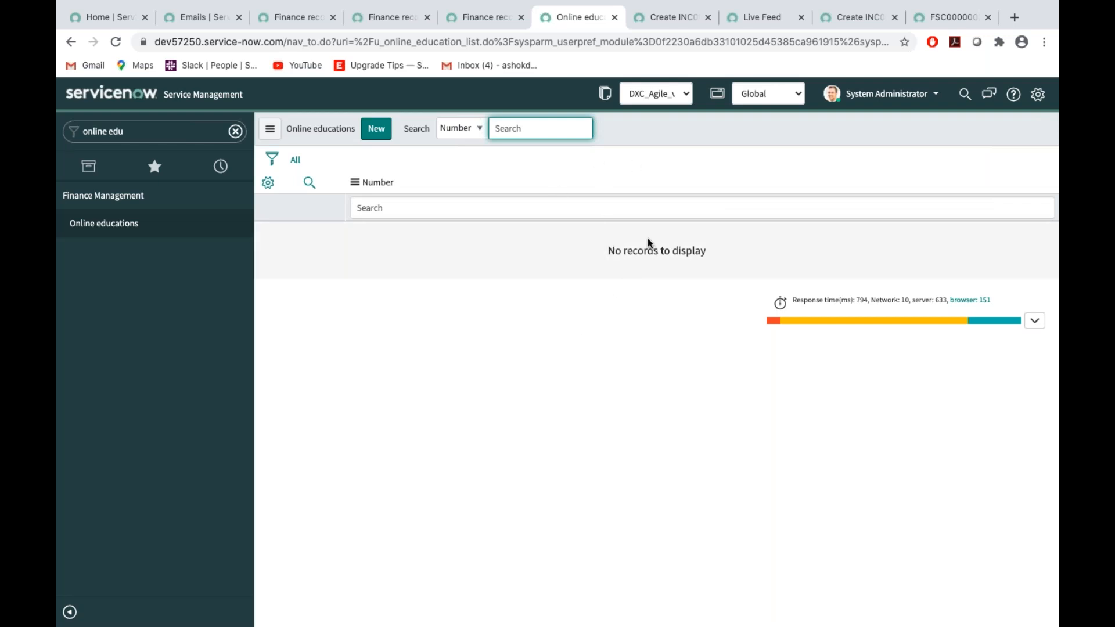
{"action": "left_click", "coordinate": [382, 133]}
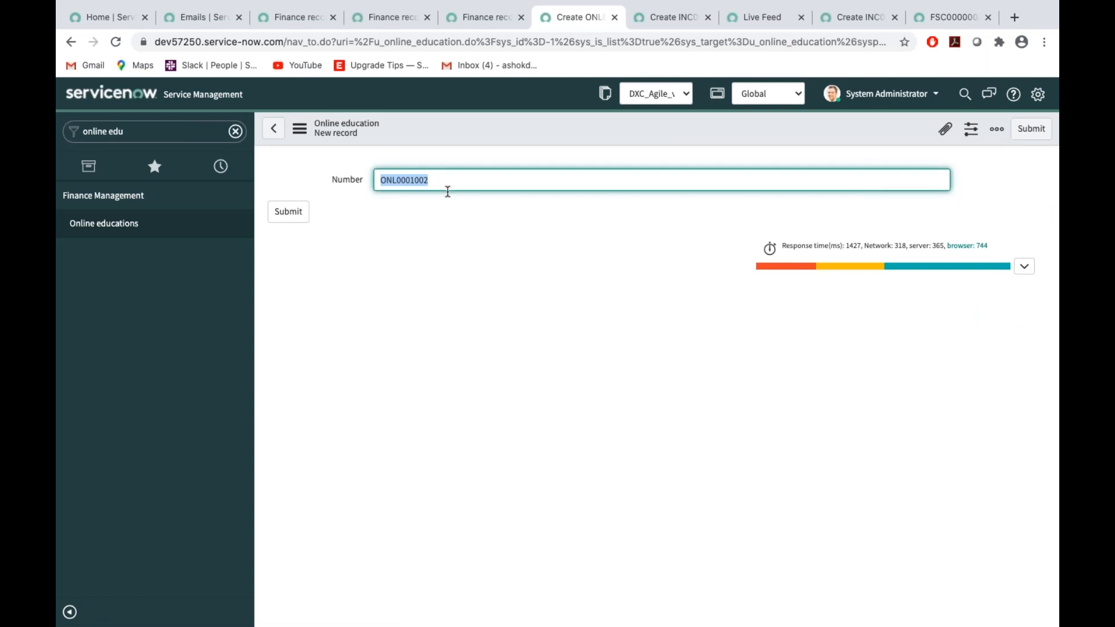
Open Form Design from the configuration options of the new Online education record
{"action": "right_click", "coordinate": [518, 129]}
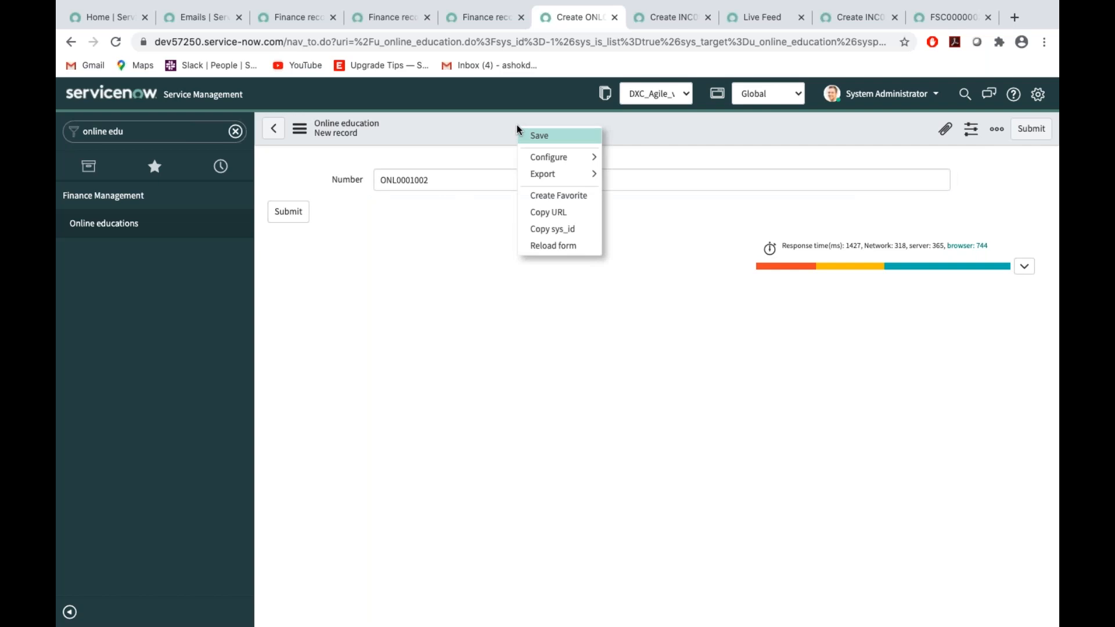
{"action": "left_click", "coordinate": [494, 122]}
{"action": "right_click", "coordinate": [494, 122]}
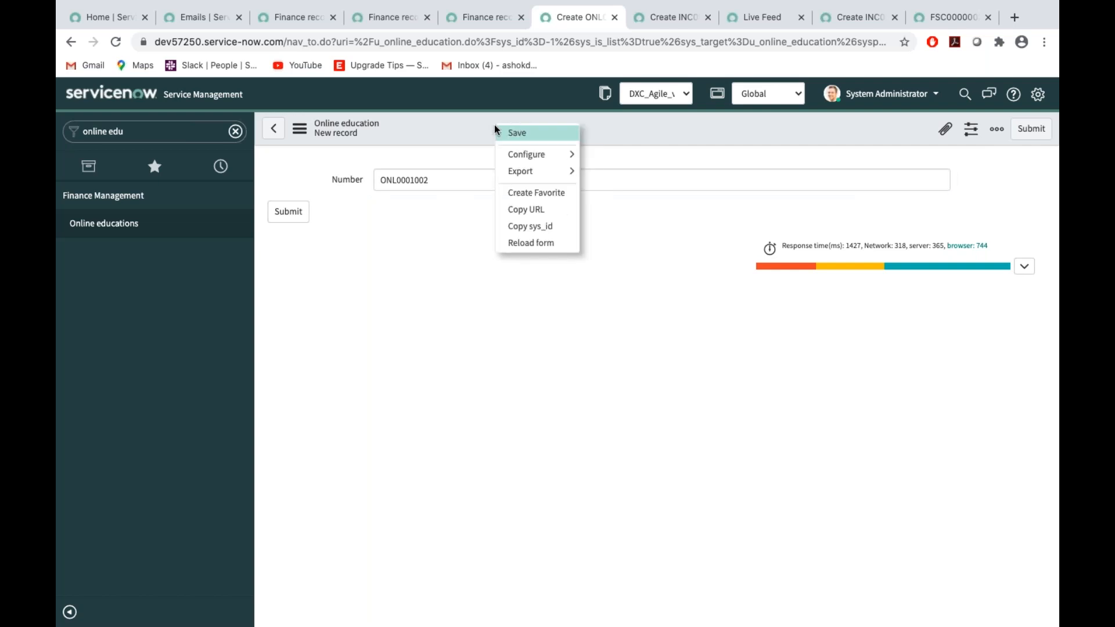
{"action": "mouse_move", "coordinate": [531, 154]}
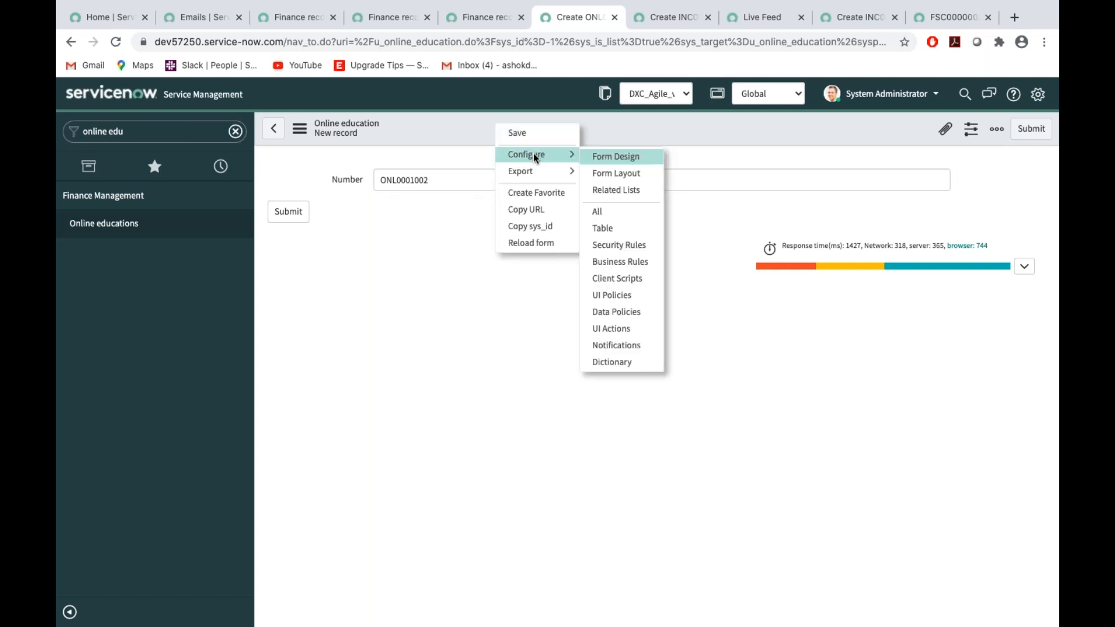
{"action": "left_click", "coordinate": [612, 155]}
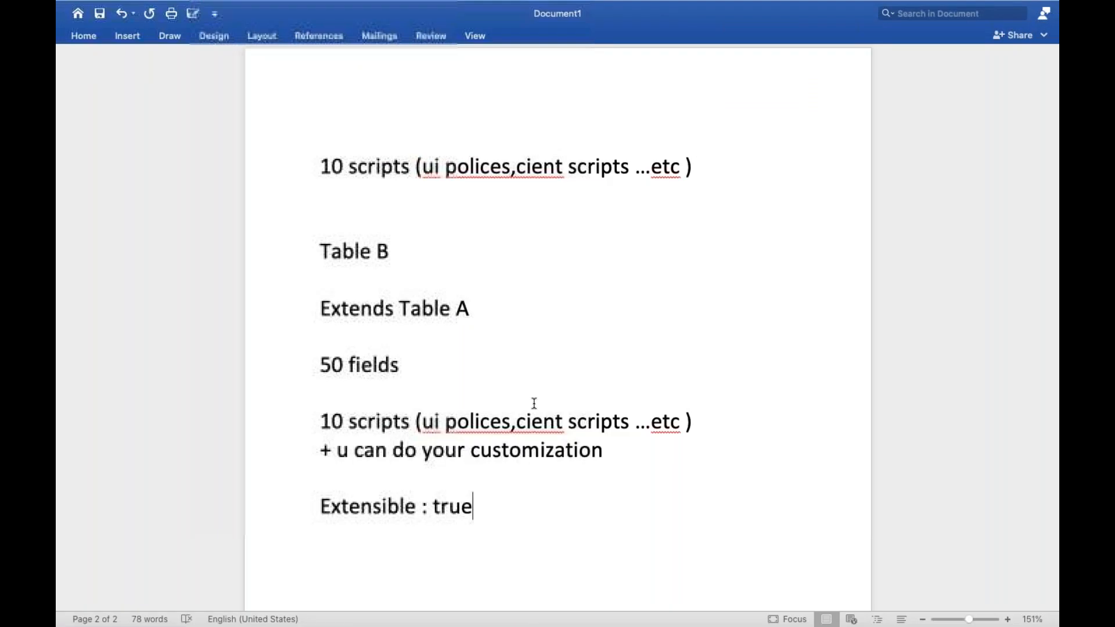
In the Word notes, add the line "There are three ways to create fields on the form" below "Extensible : true"
{"action": "scroll", "coordinate": [530, 403], "scroll_direction": "down", "scroll_amount": 2}
{"action": "key", "text": "Return"}
{"action": "key", "text": "Return"}
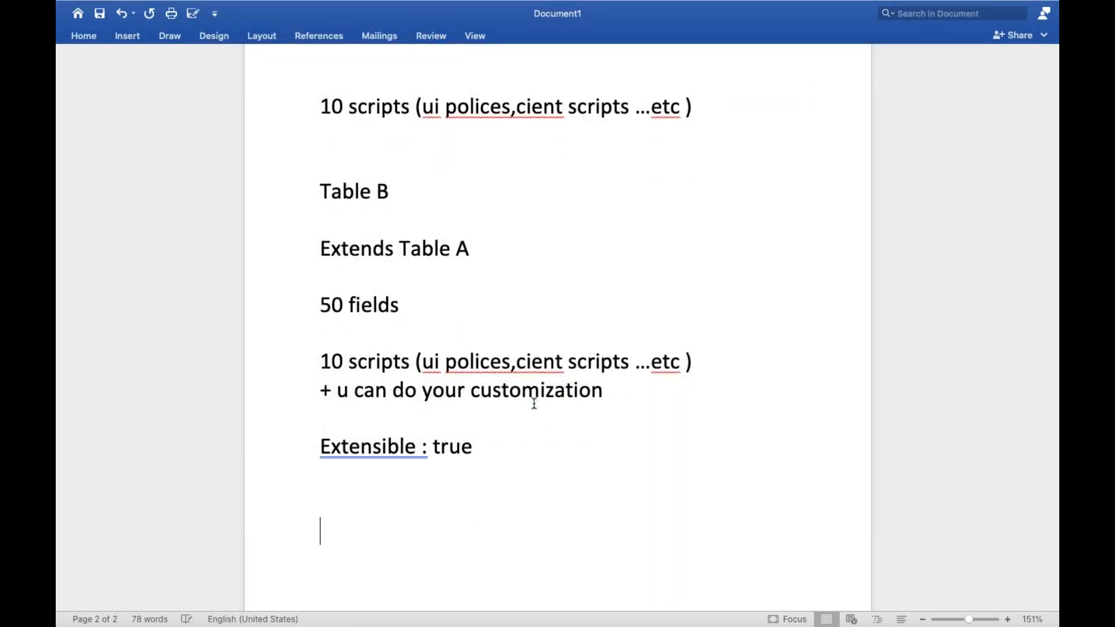
{"action": "scroll", "coordinate": [536, 373], "scroll_direction": "down", "scroll_amount": 1}
{"action": "scroll", "coordinate": [536, 374], "scroll_direction": "down", "scroll_amount": 1}
{"action": "type", "text": "th"}
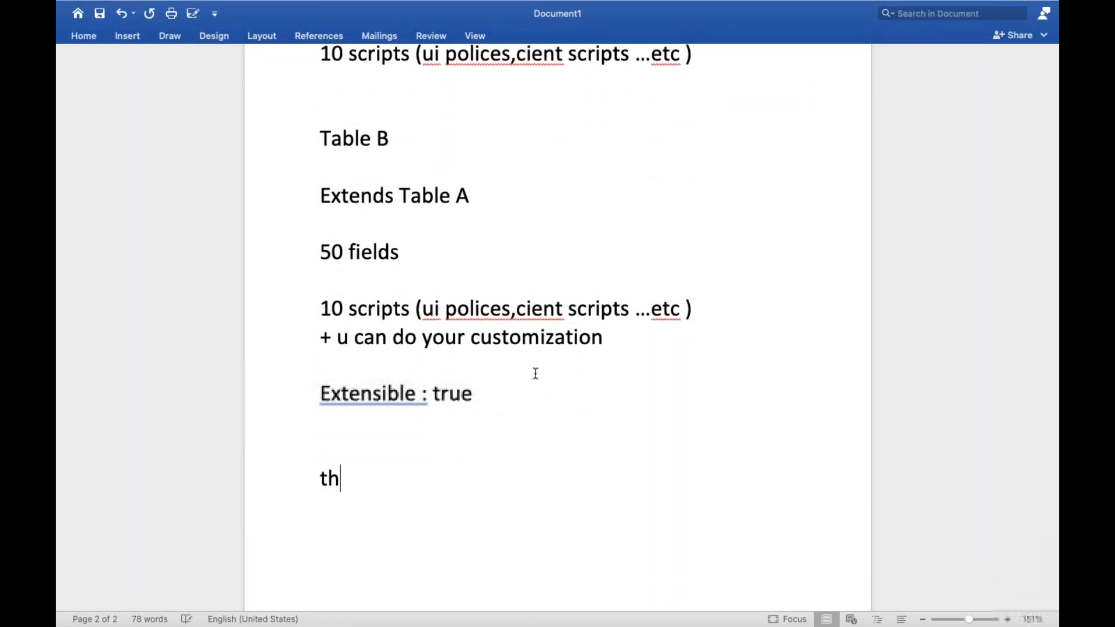
{"action": "type", "text": "ere are thr"}
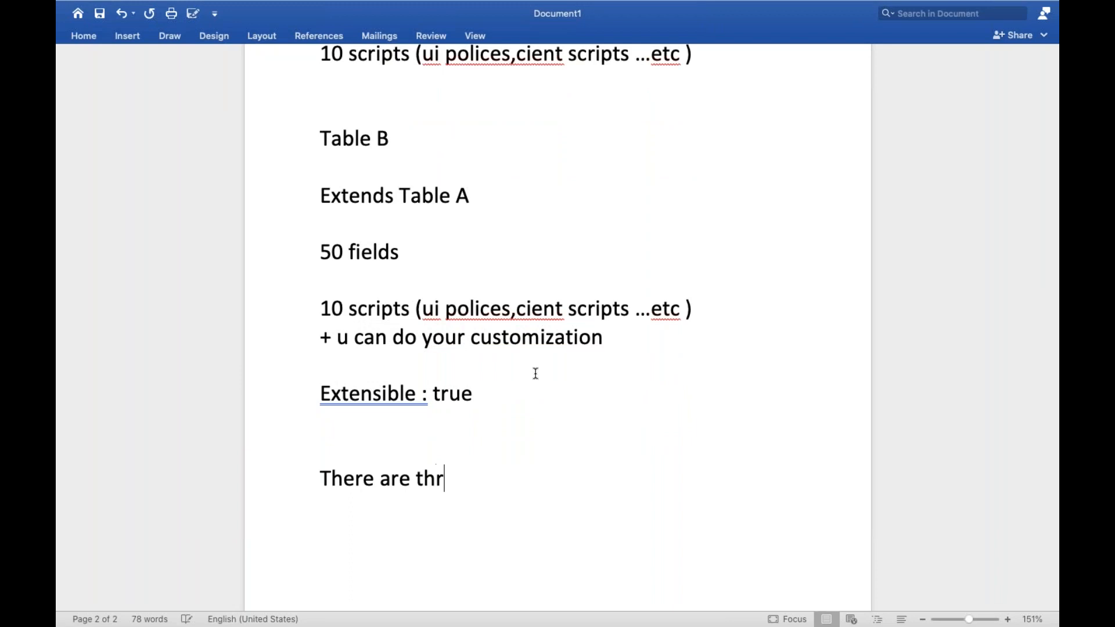
{"action": "type", "text": "ee ways to "}
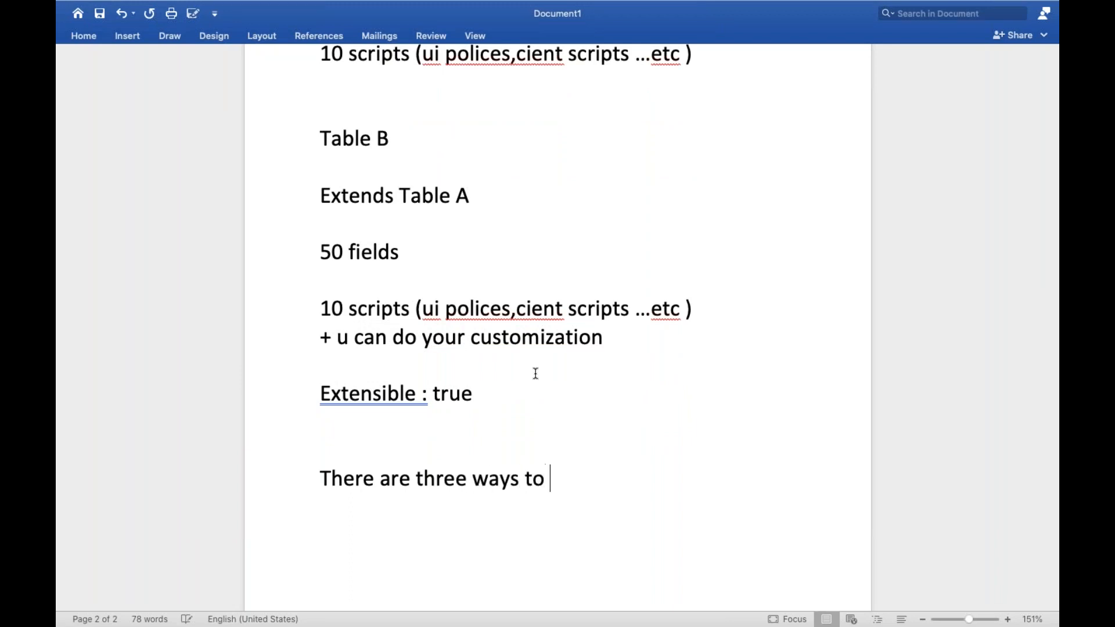
{"action": "type", "text": "create"}
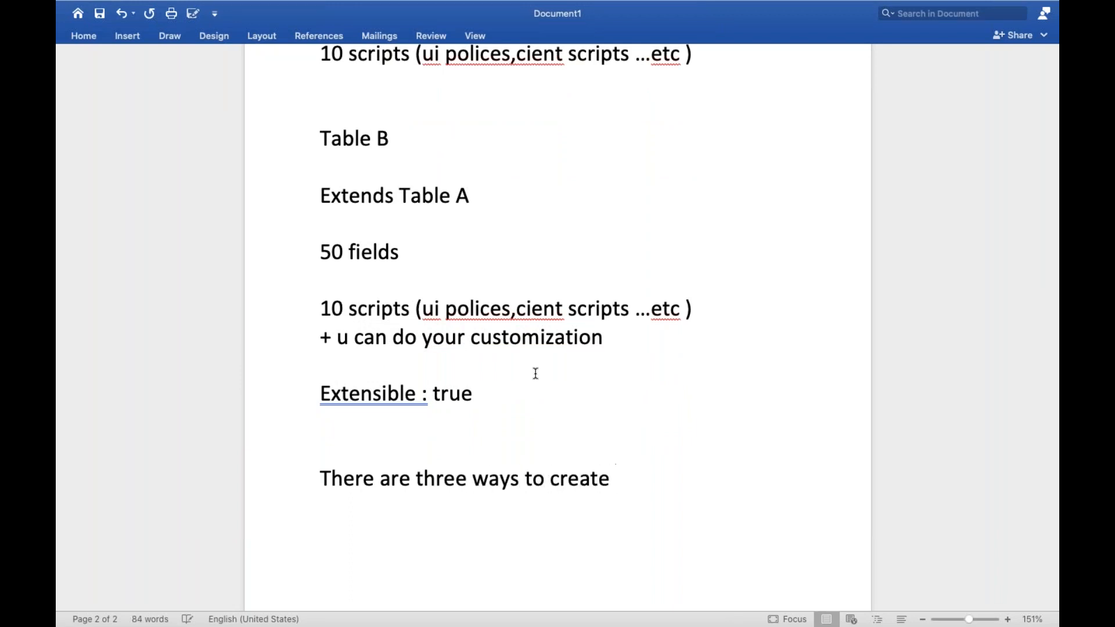
{"action": "type", "text": " fields on the form"}
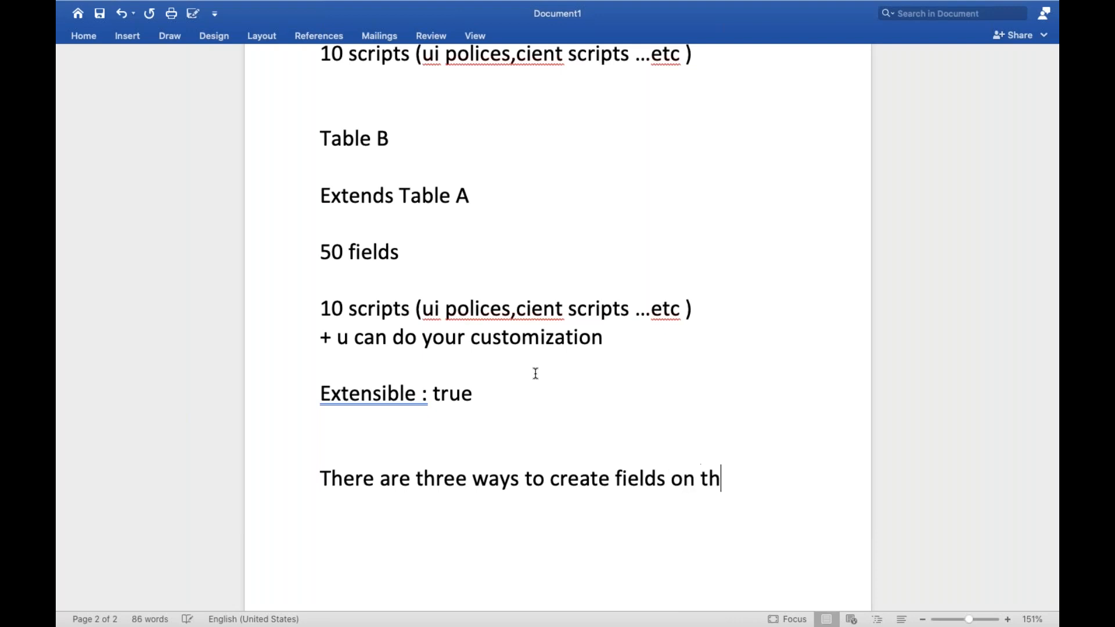
Add "Form design" as the first way, on its own line below the new sentence with a blank line between
{"action": "key", "text": "Return"}
{"action": "key", "text": "Return"}
{"action": "type", "text": "Form design"}
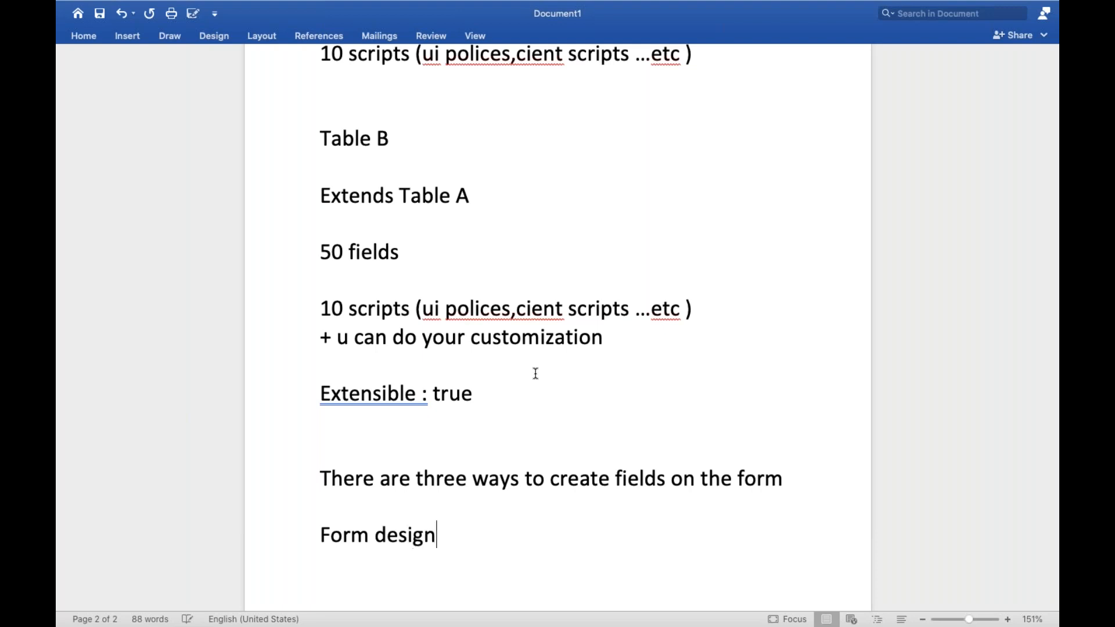
Add "Form layout" as the second way in the Word notes, below "Form design" with a blank line between
{"action": "key", "text": "Return"}
{"action": "key", "text": "Return"}
{"action": "type", "text": "Form laypt"}
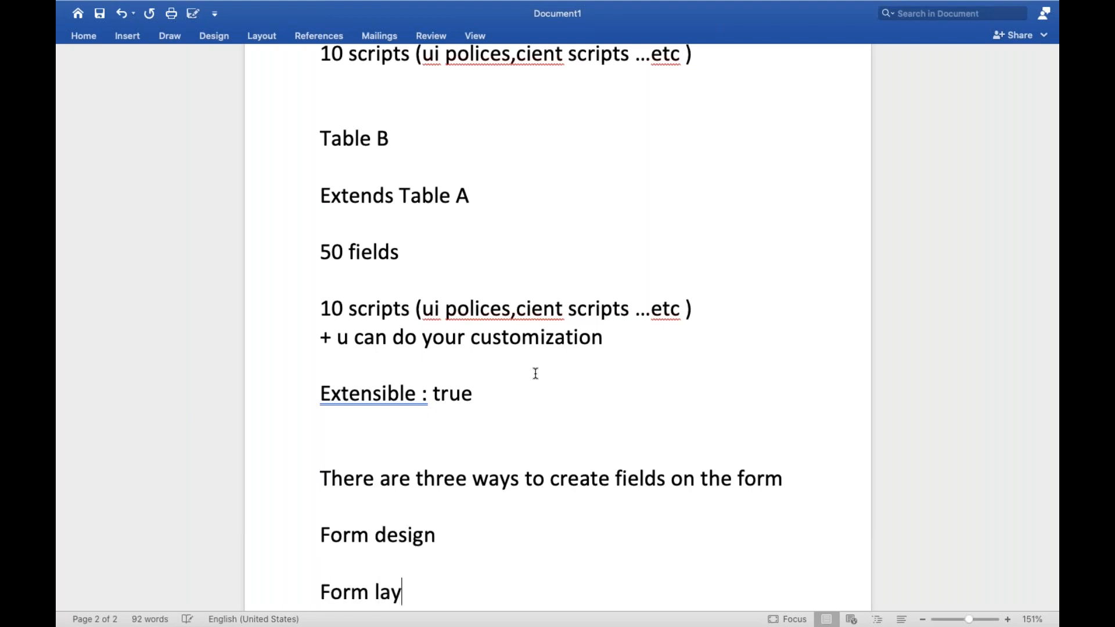
{"action": "key", "text": "BackSpace"}
{"action": "type", "text": "ut"}
{"action": "key", "text": "BackSpace"}
{"action": "key", "text": "BackSpace"}
{"action": "key", "text": "BackSpace"}
{"action": "type", "text": "out"}
Add the third way, "U can create fields on table it self", on its own line below "Form layout"
{"action": "key", "text": "Return"}
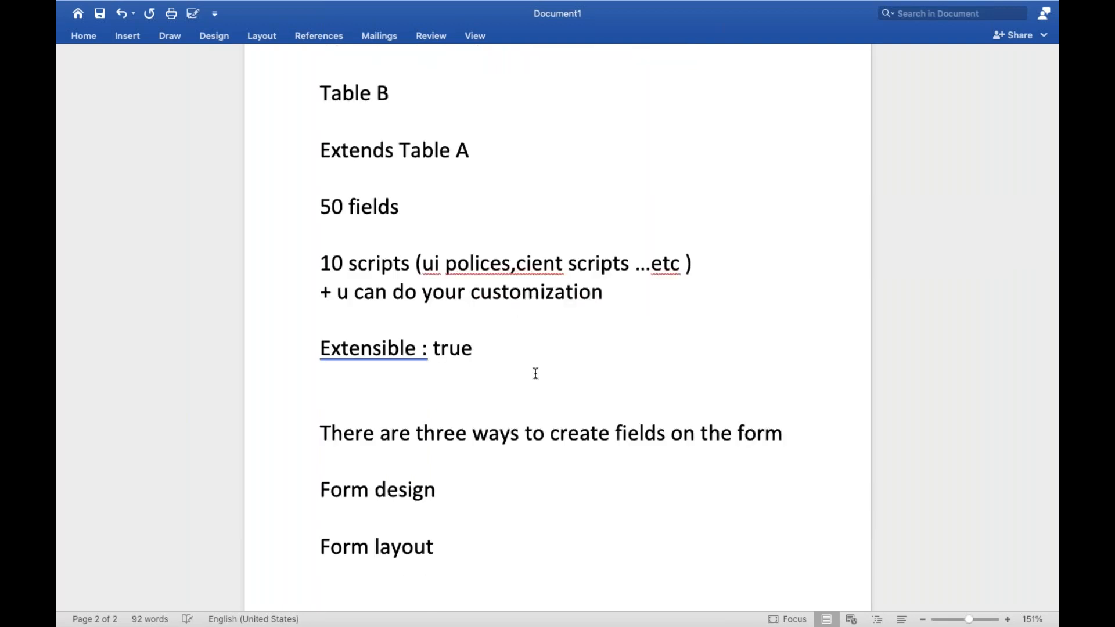
{"action": "type", "text": "U cam"}
{"action": "key", "text": "BackSpace"}
{"action": "key", "text": "BackSpace"}
{"action": "type", "text": "n create "}
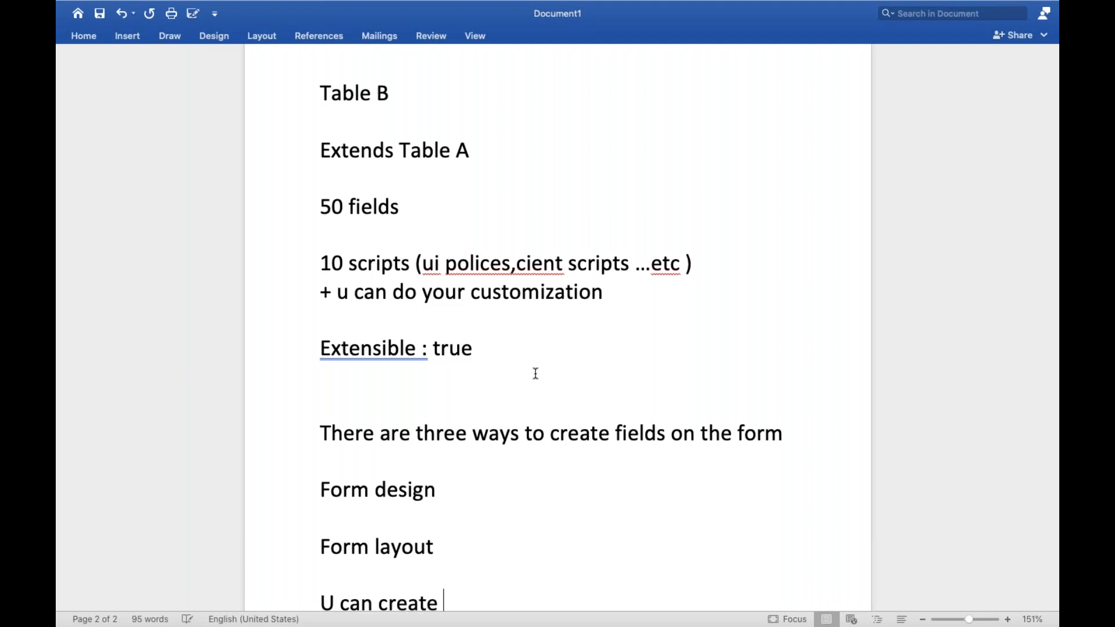
{"action": "type", "text": "fields on "}
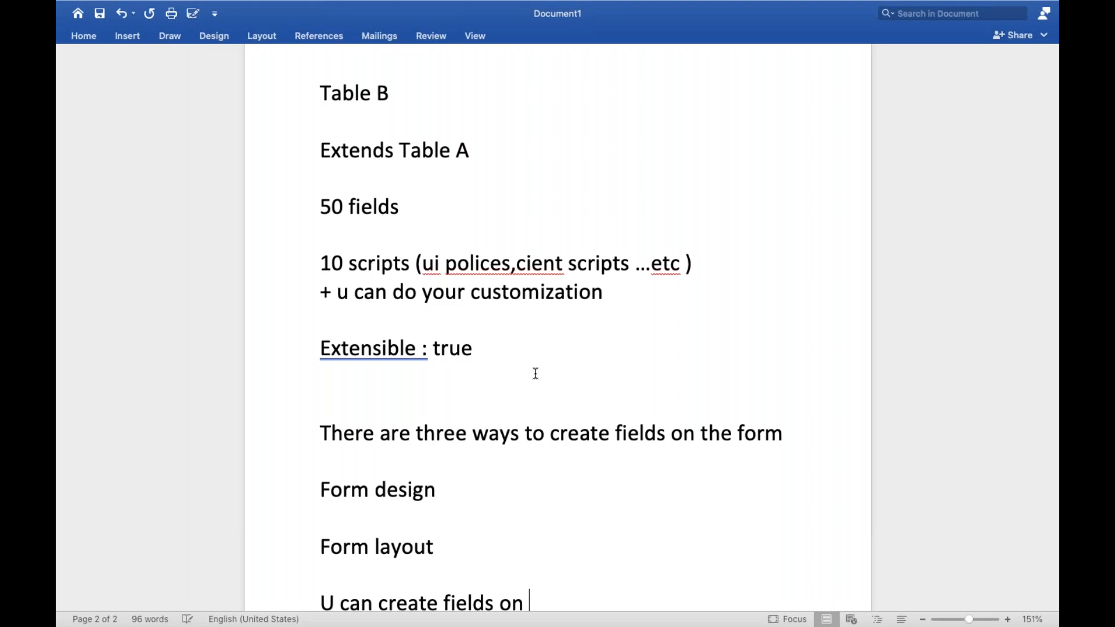
{"action": "type", "text": "table it sekf"}
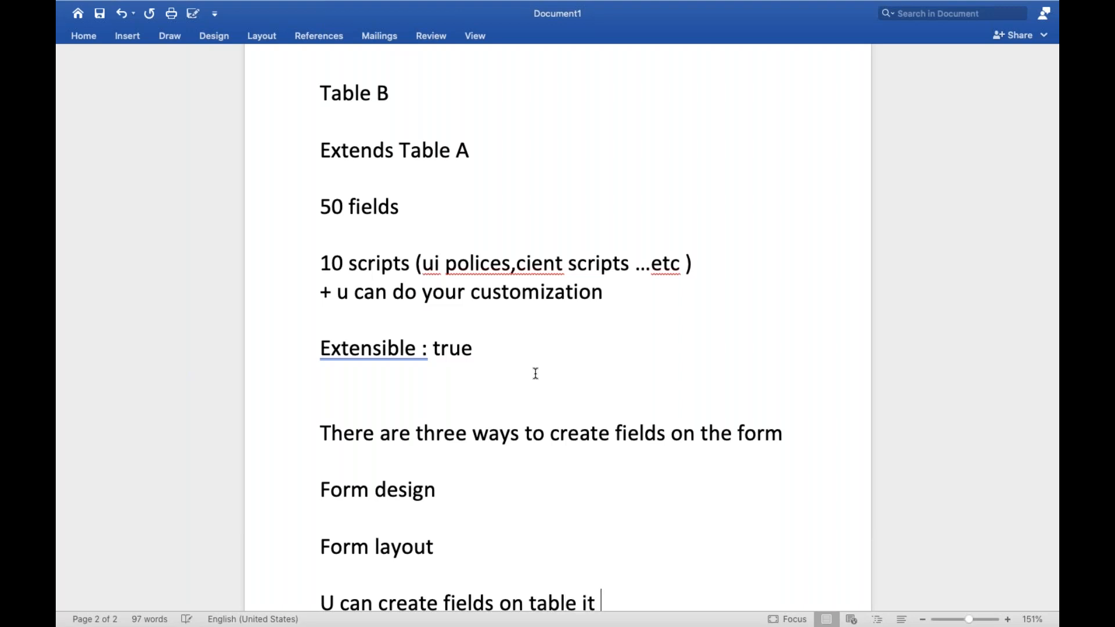
{"action": "scroll", "coordinate": [535, 373], "scroll_direction": "down", "scroll_amount": 2}
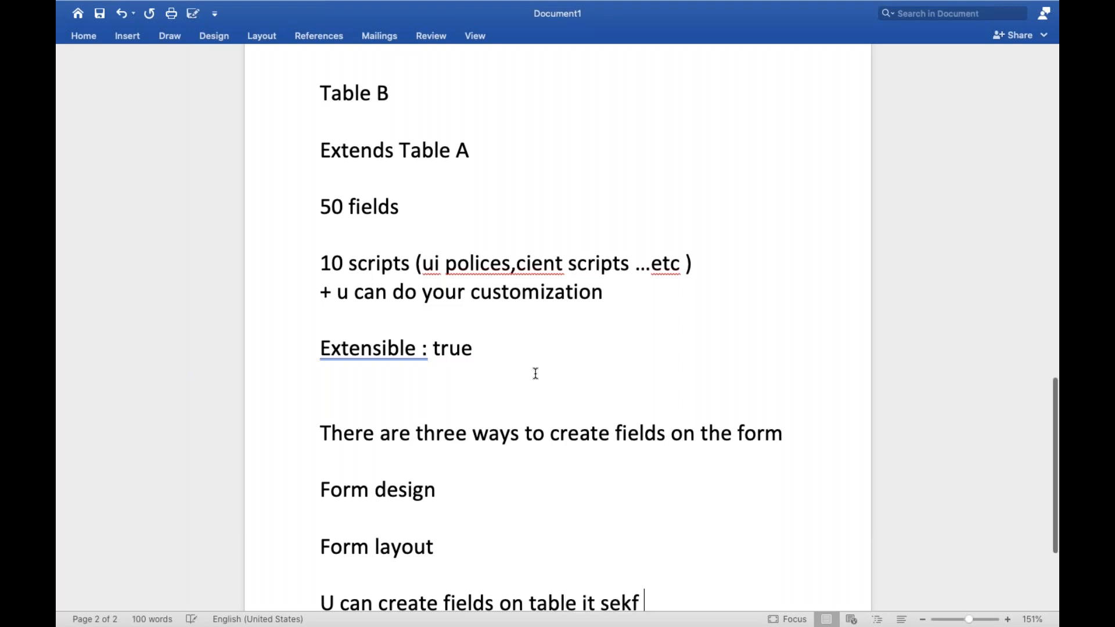
{"action": "key", "text": "BackSpace"}
{"action": "key", "text": "BackSpace"}
{"action": "key", "text": "BackSpace"}
{"action": "type", "text": "lf"}
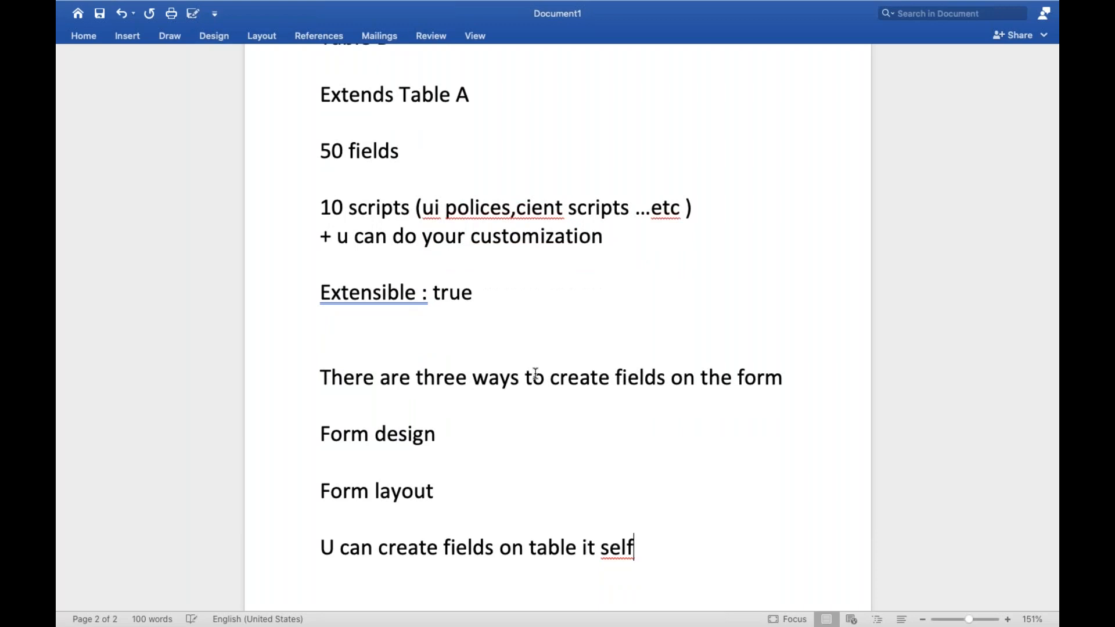
{"action": "scroll", "coordinate": [494, 331], "scroll_direction": "down", "scroll_amount": 4}
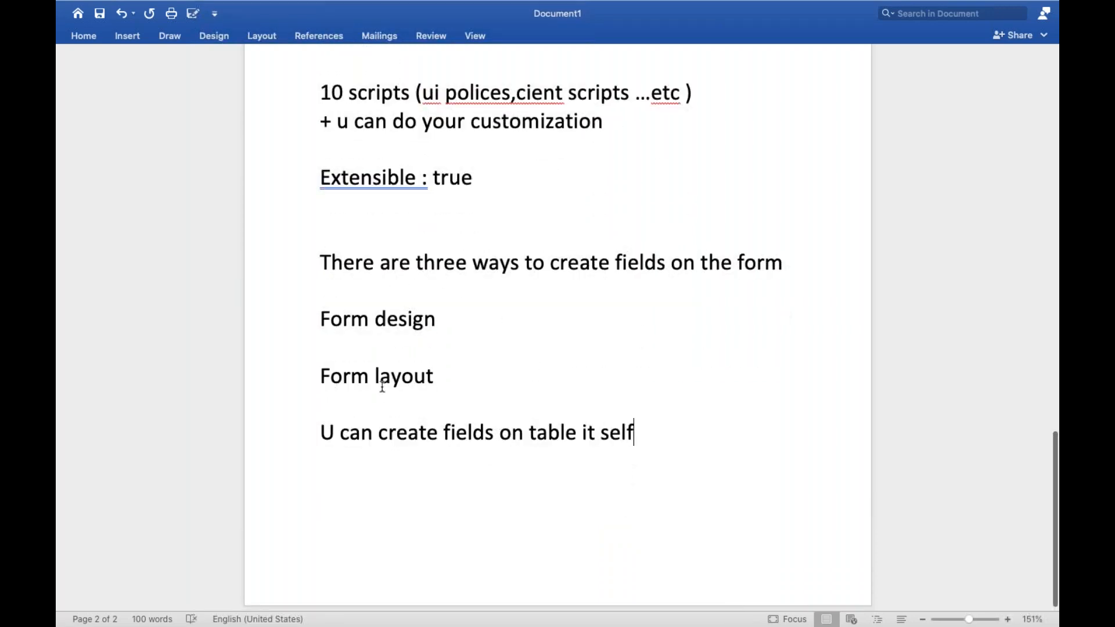
Highlight the "Form design" line in the notes and switch to the browser's Form Design page for Online education
{"action": "left_click_drag", "start_coordinate": [323, 319], "coordinate": [454, 320]}
{"action": "key", "text": "ctrl+Left"}
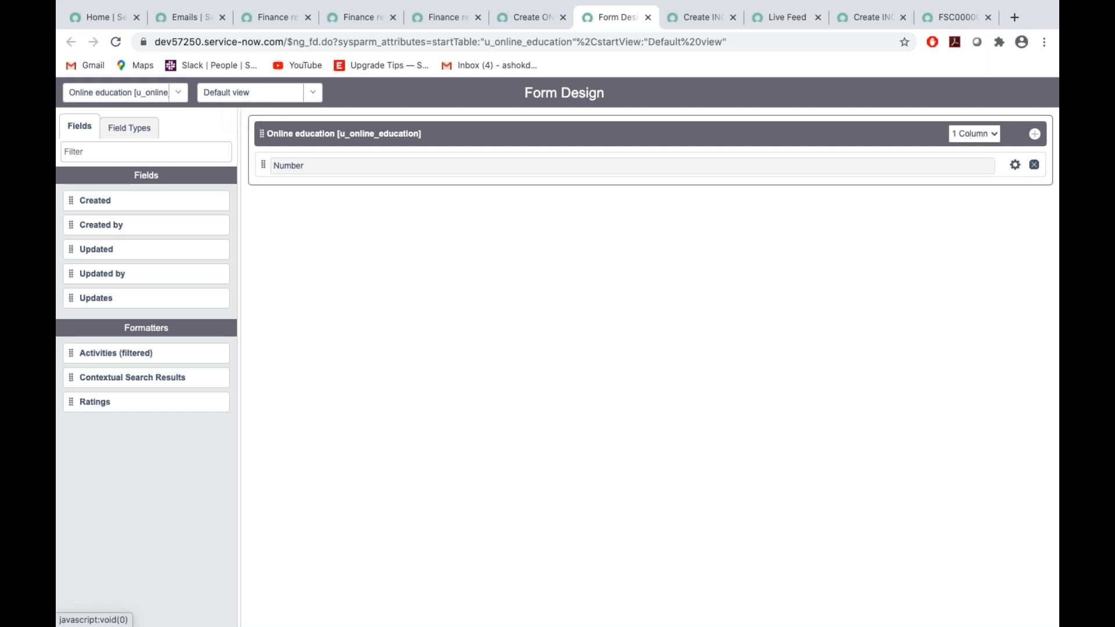
{"action": "left_click", "coordinate": [228, 102]}
{"action": "left_click", "coordinate": [453, 326]}
Return to the Online education record page, filter the navigator for "table", and open the Online education table from System Definition Tables
{"action": "left_click", "coordinate": [514, 19]}
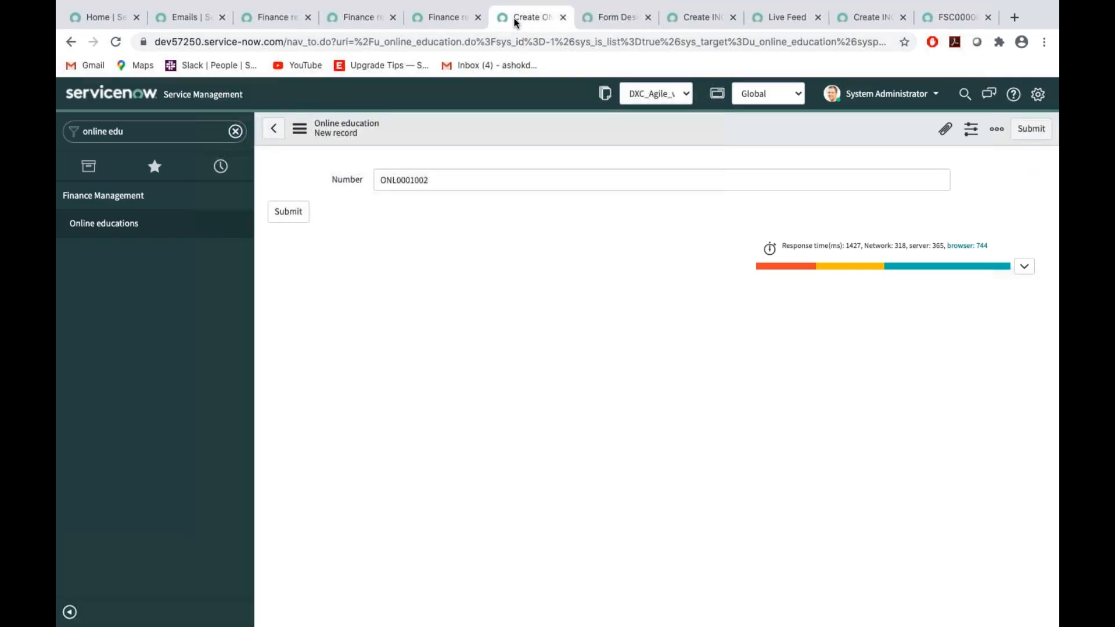
{"action": "left_click", "coordinate": [148, 132]}
{"action": "key", "text": "BackSpace"}
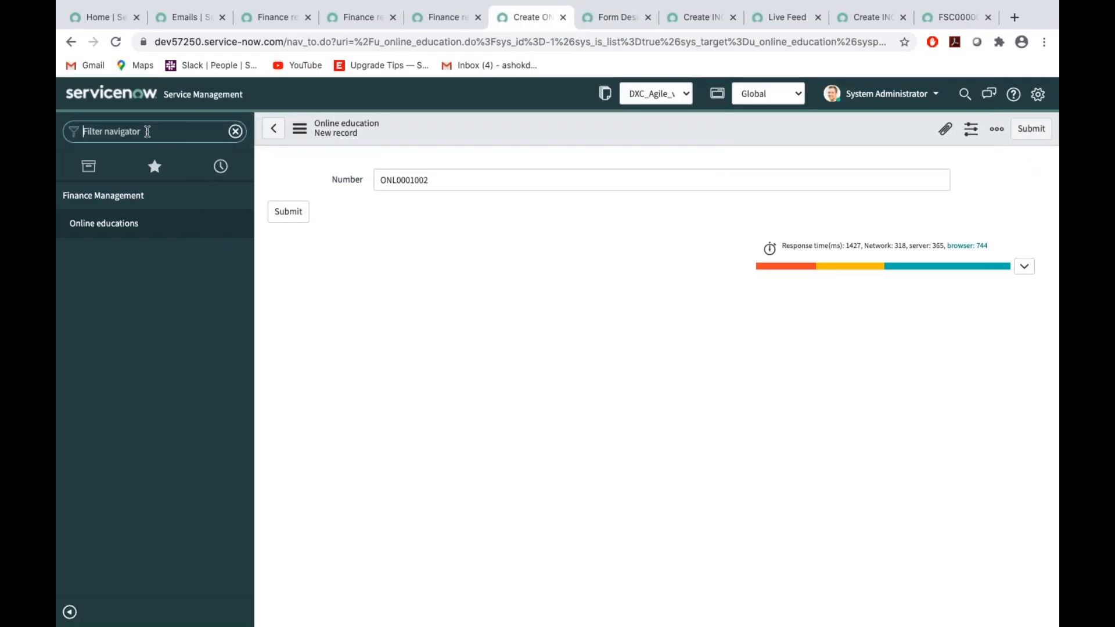
{"action": "type", "text": "table"}
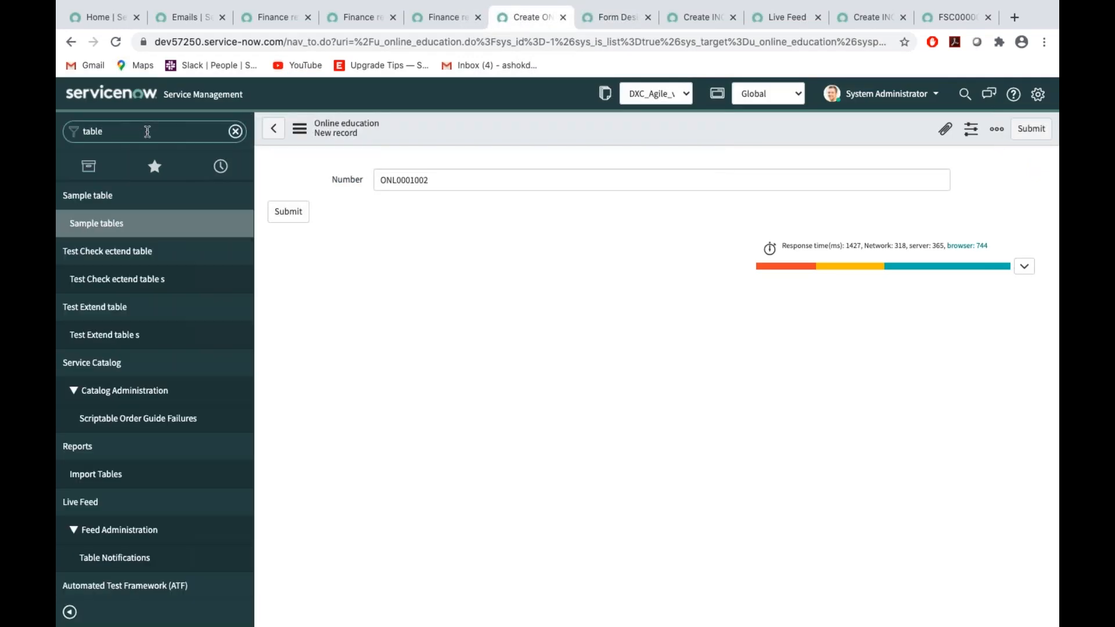
{"action": "scroll", "coordinate": [144, 381], "scroll_direction": "down", "scroll_amount": 4}
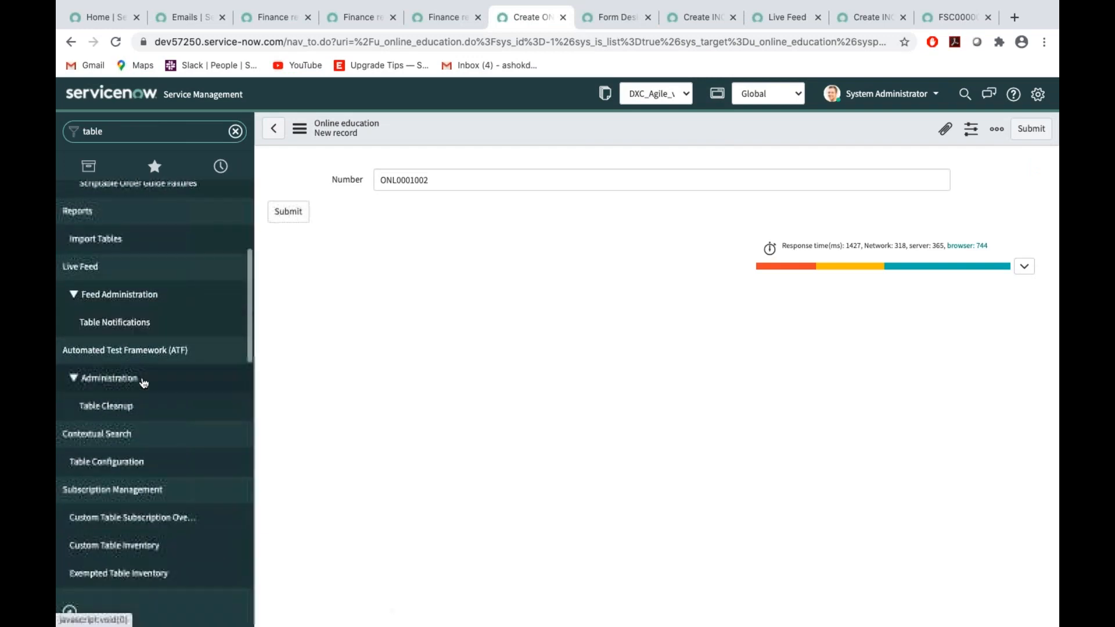
{"action": "scroll", "coordinate": [130, 405], "scroll_direction": "down", "scroll_amount": 5}
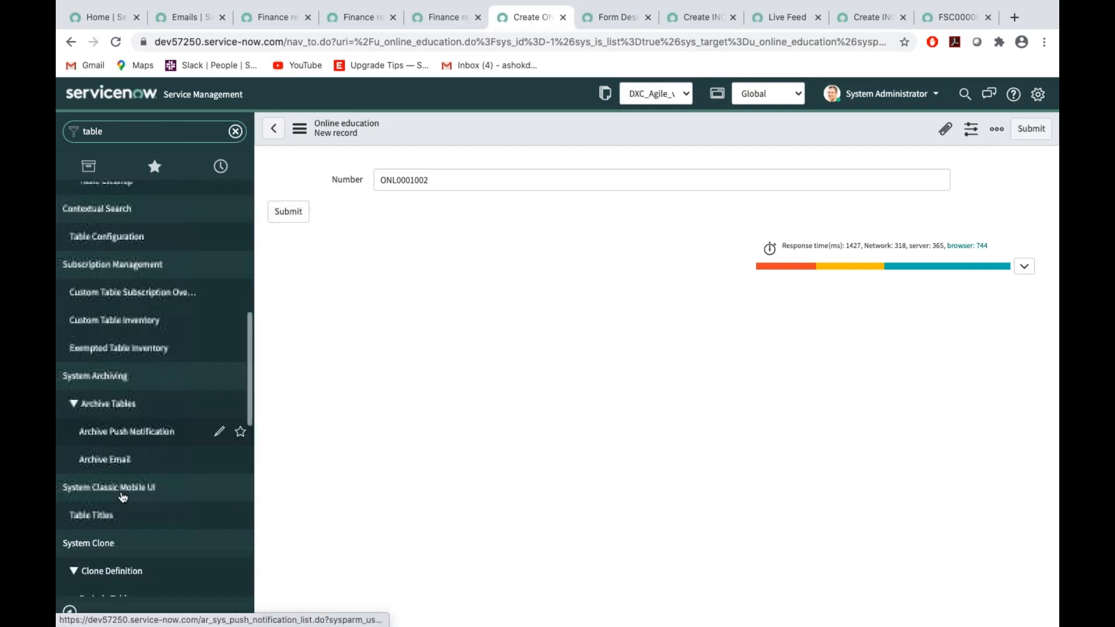
{"action": "scroll", "coordinate": [122, 496], "scroll_direction": "down", "scroll_amount": 2}
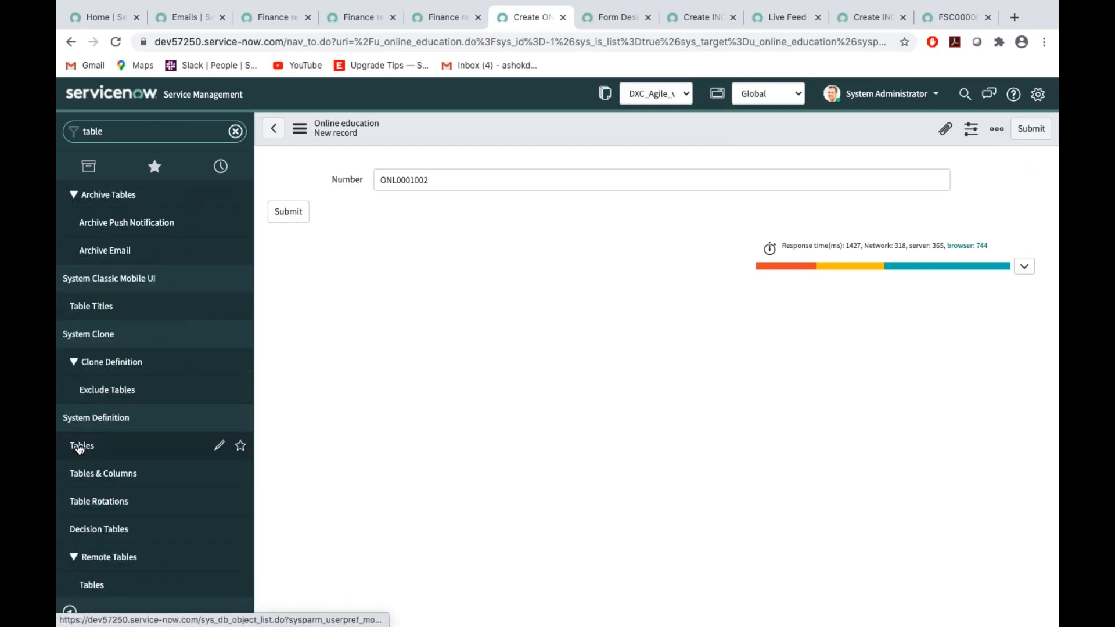
{"action": "left_click", "coordinate": [81, 447]}
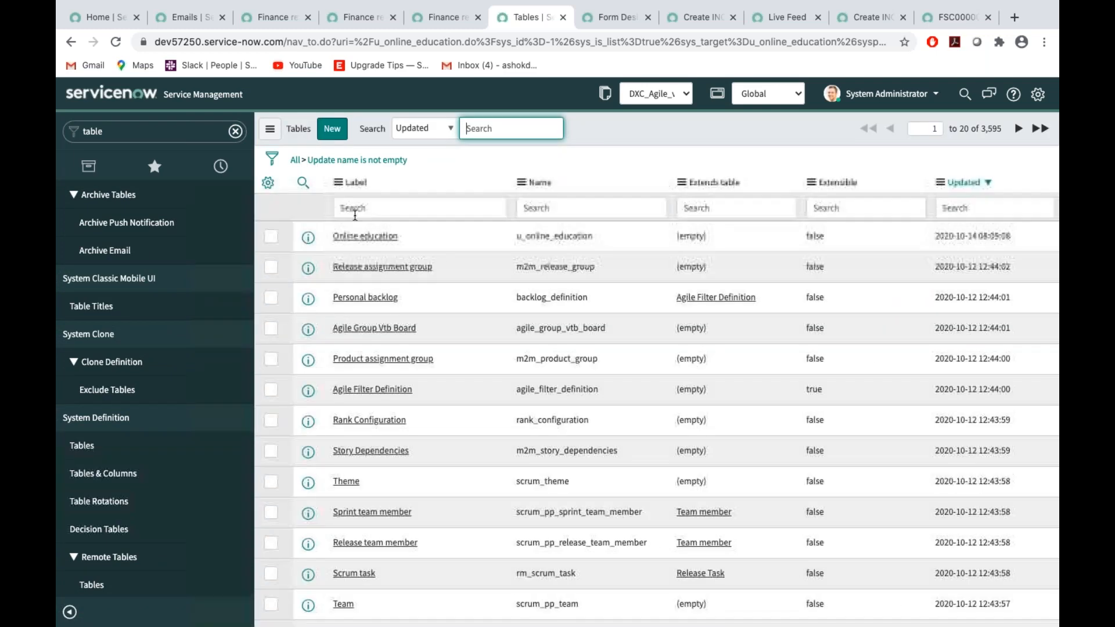
{"action": "left_click", "coordinate": [362, 237]}
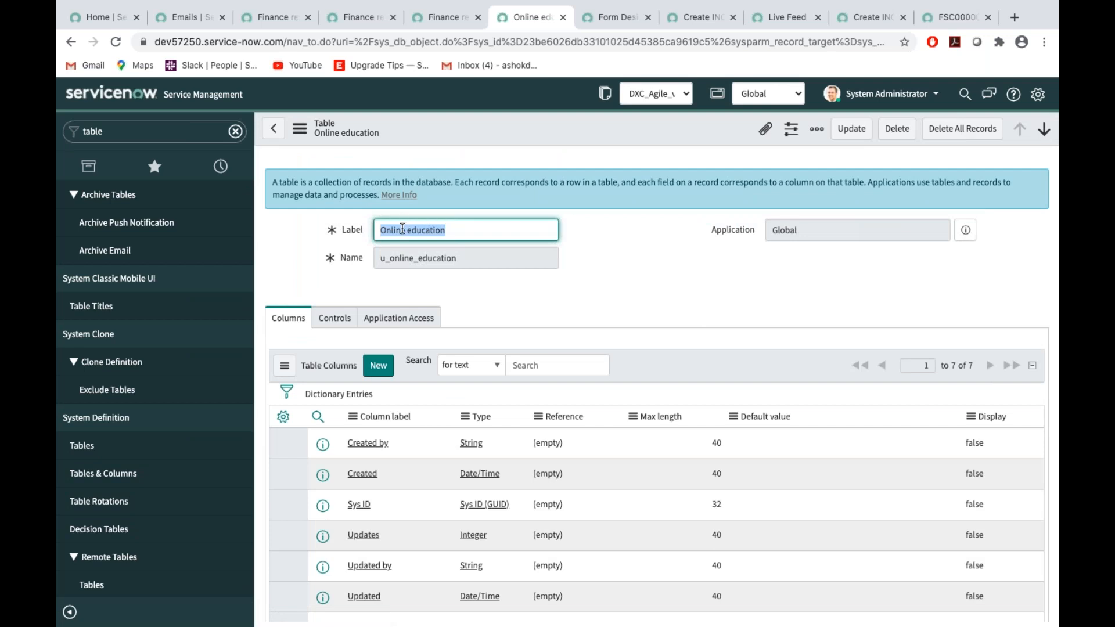
{"action": "left_click", "coordinate": [591, 275]}
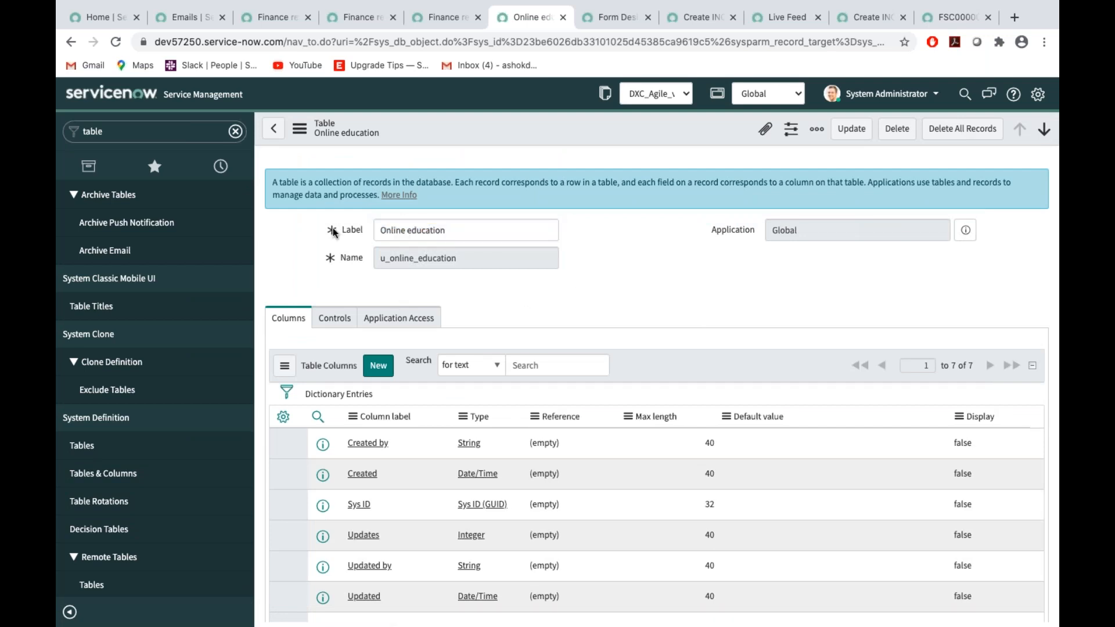
Open Form Design from the configuration options of the Online education table record
{"action": "right_click", "coordinate": [512, 131]}
{"action": "mouse_move", "coordinate": [615, 269]}
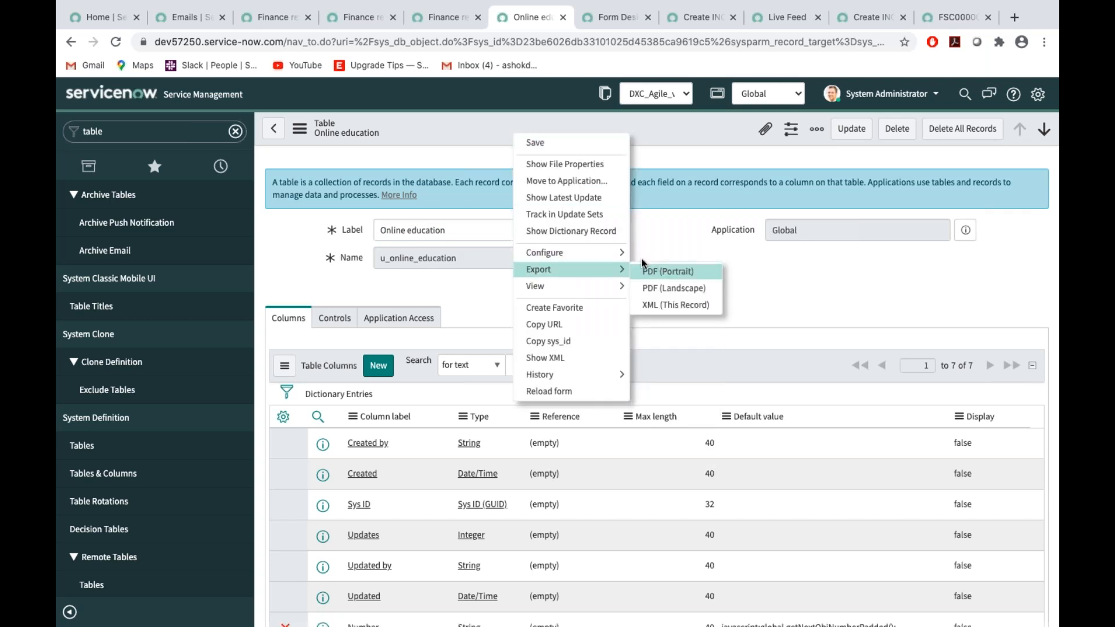
{"action": "left_click", "coordinate": [661, 255]}
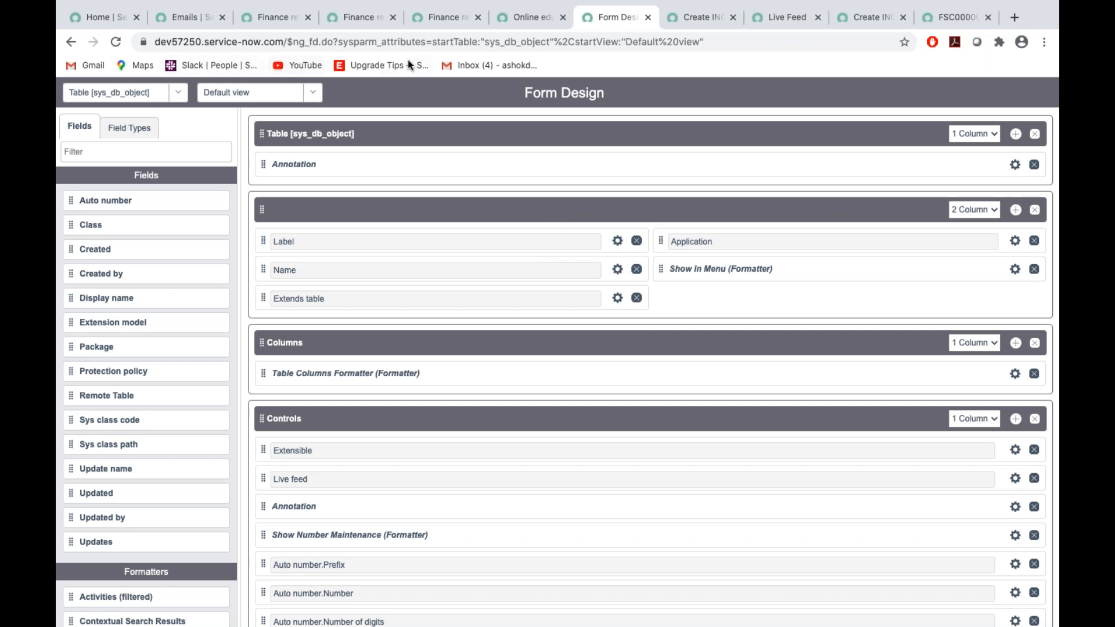
Return to the Online education table record and open Design Form from its related links
{"action": "left_click", "coordinate": [514, 22]}
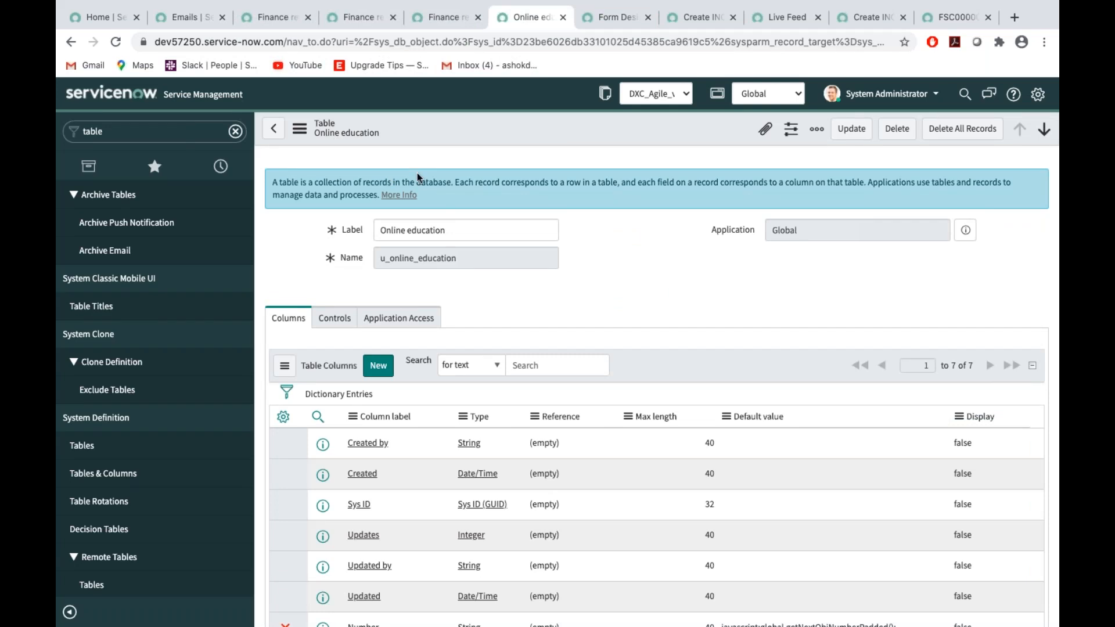
{"action": "scroll", "coordinate": [517, 311], "scroll_direction": "down", "scroll_amount": 10}
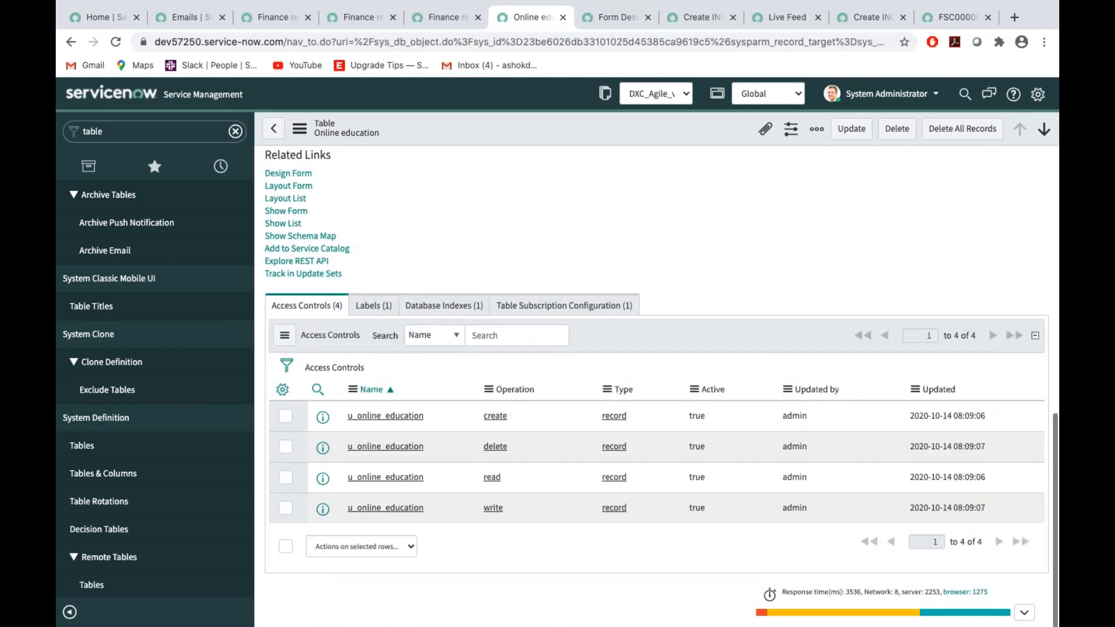
{"action": "left_click", "coordinate": [285, 175]}
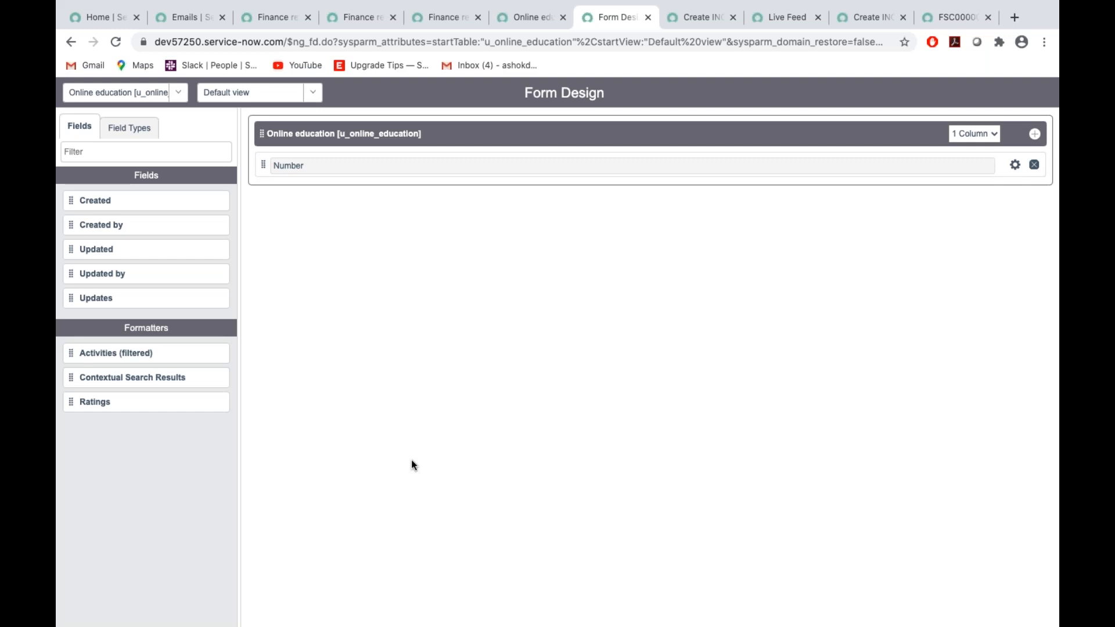
Switch to the Word notes to review the three ways of creating fields, and return to the Form Design page
{"action": "key", "text": "ctrl+Left"}
{"action": "key", "text": "ctrl+Right"}
{"action": "key", "text": "ctrl+Right"}
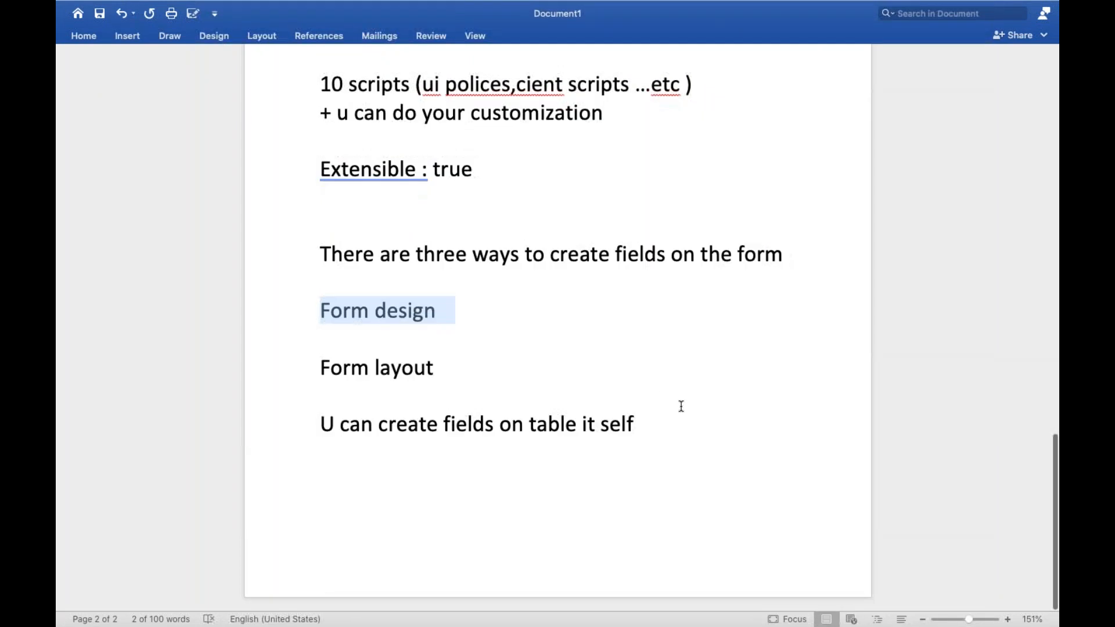
{"action": "left_click", "coordinate": [646, 436]}
{"action": "key", "text": "Return"}
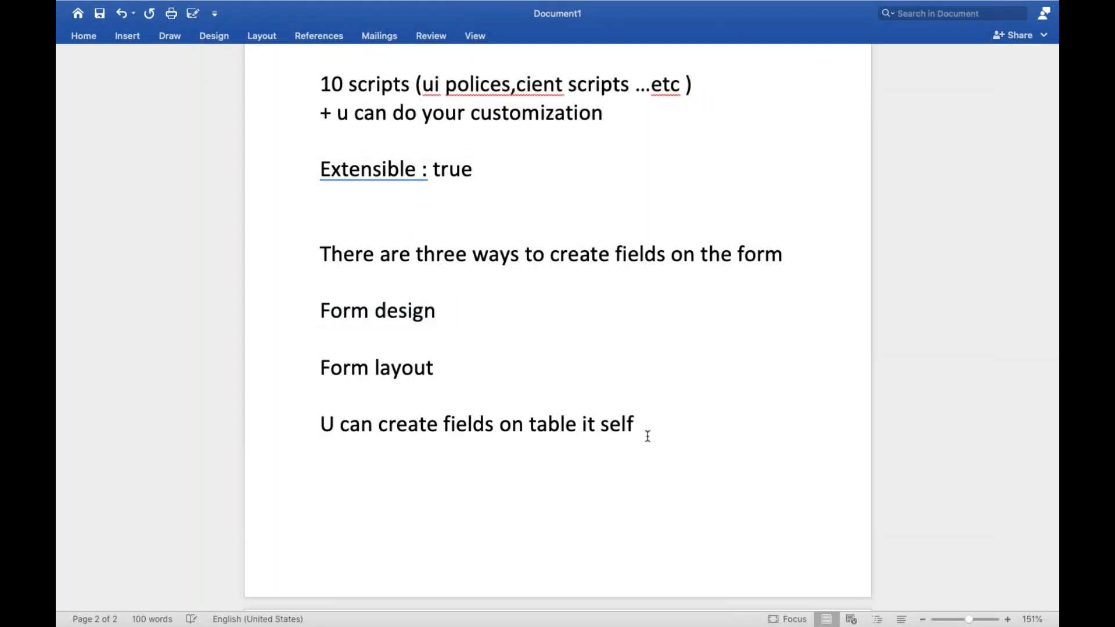
{"action": "key", "text": "super+Return"}
{"action": "key", "text": "ctrl+Left"}
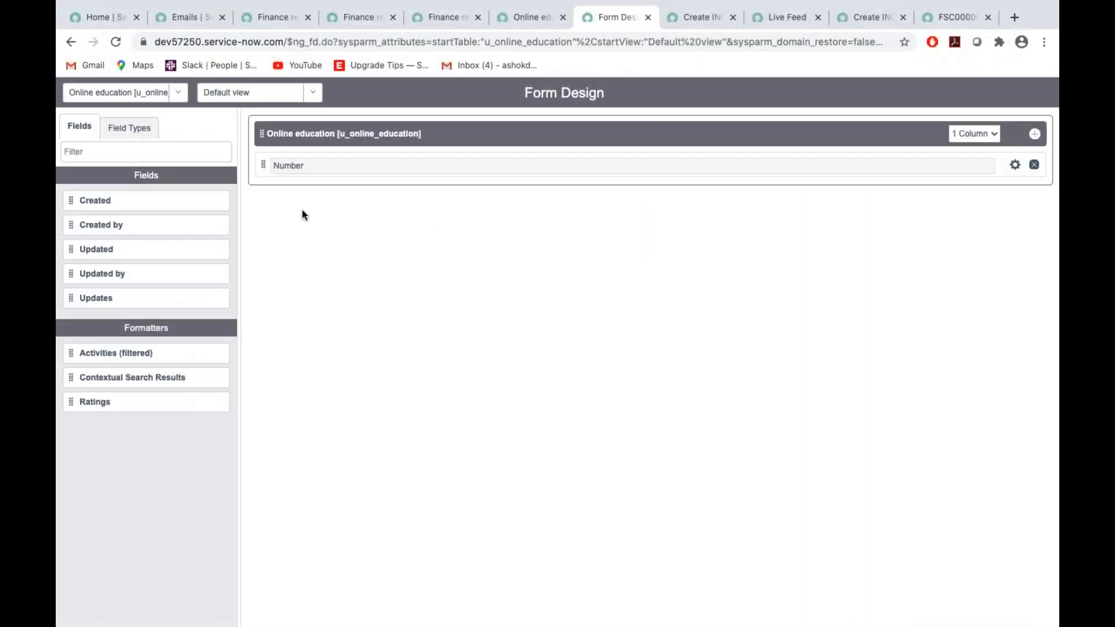
Review the available field types, add an Audio field below Number on the Online education form, and label it "audio"
{"action": "left_click", "coordinate": [74, 134]}
{"action": "left_click", "coordinate": [126, 135]}
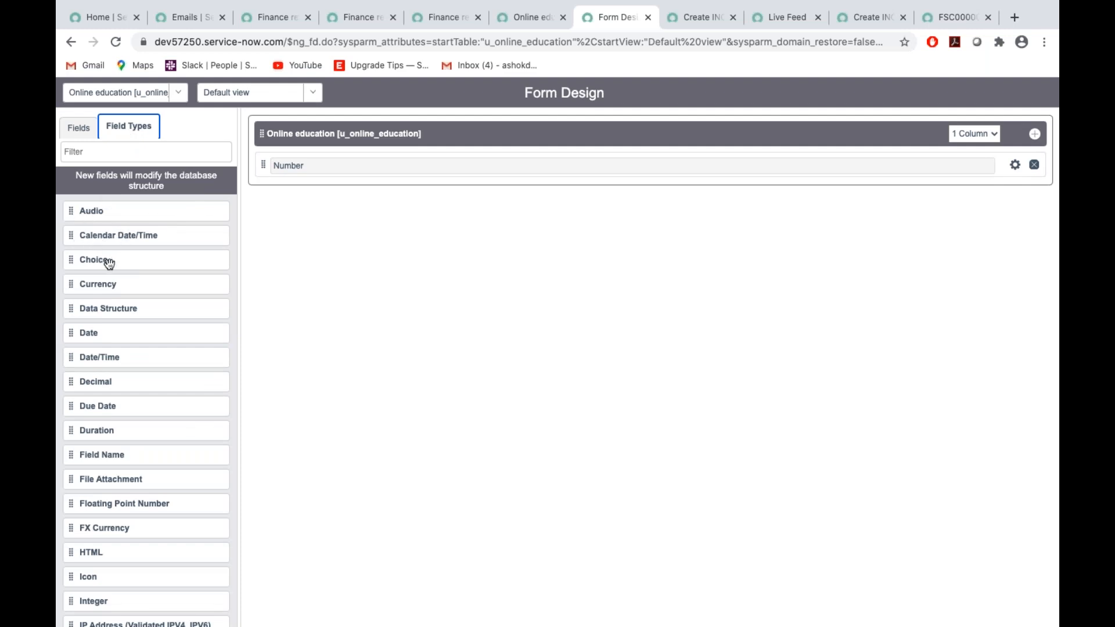
{"action": "scroll", "coordinate": [109, 263], "scroll_direction": "down", "scroll_amount": 2}
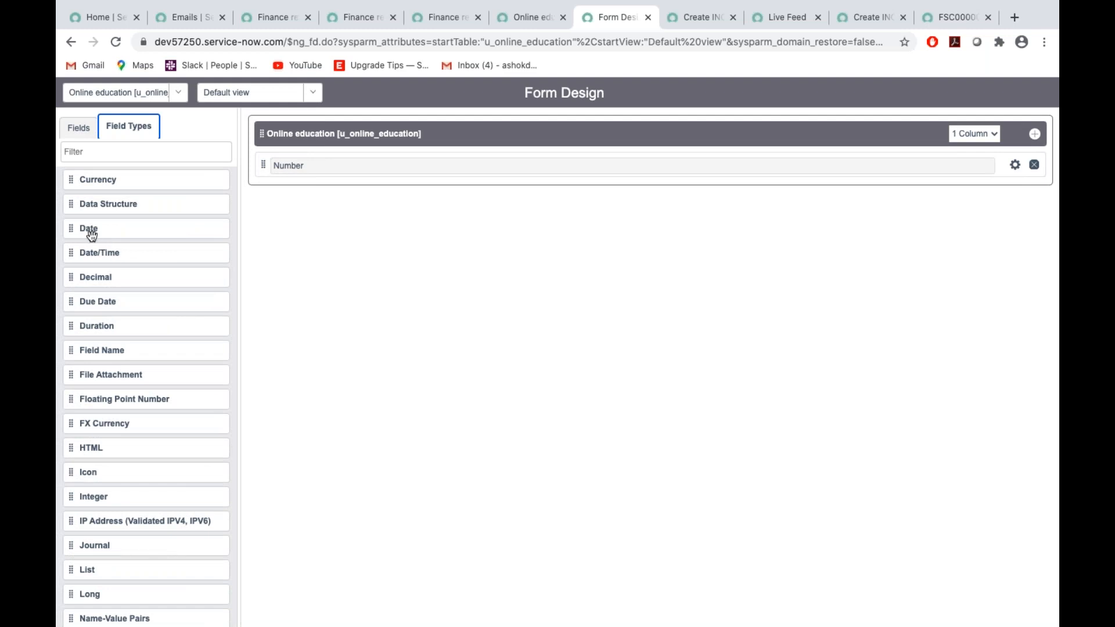
{"action": "scroll", "coordinate": [106, 303], "scroll_direction": "down", "scroll_amount": 3}
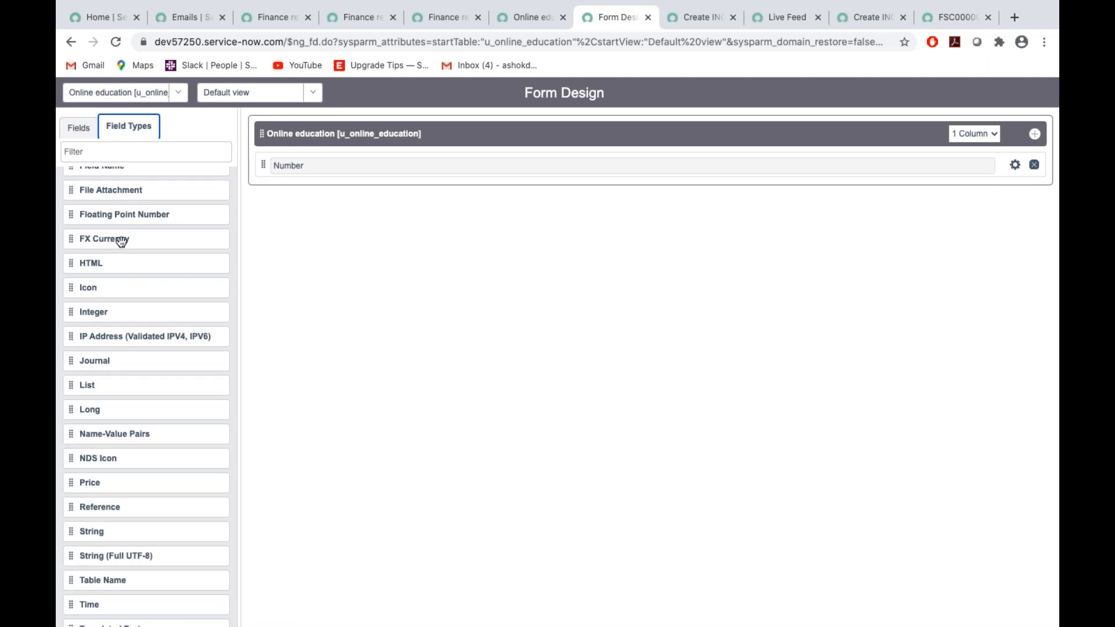
{"action": "scroll", "coordinate": [134, 389], "scroll_direction": "up", "scroll_amount": 5}
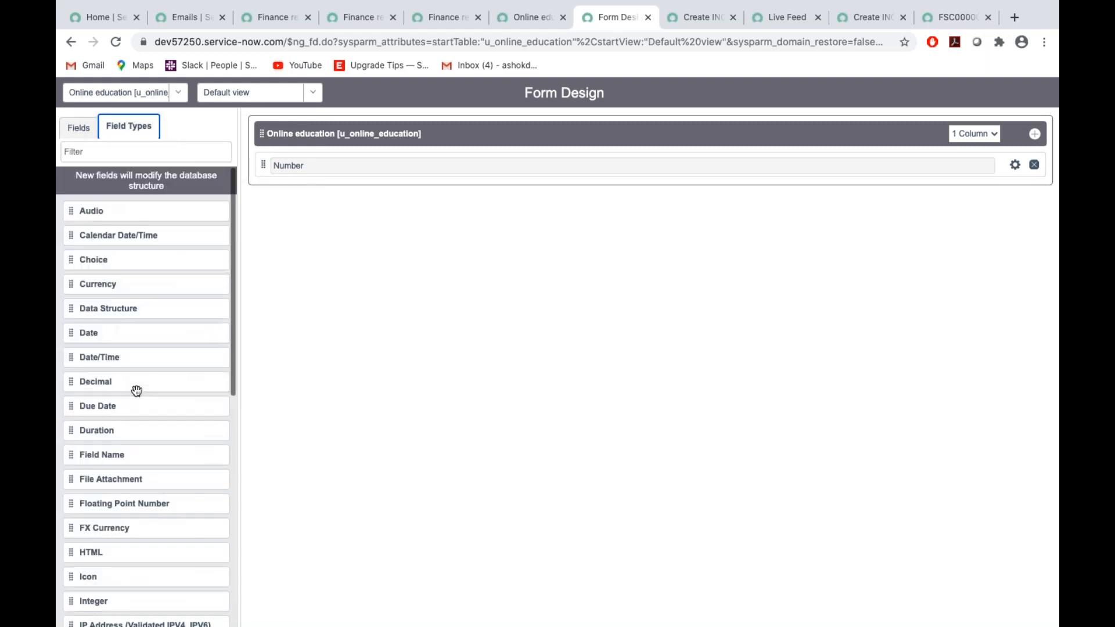
{"action": "left_click_drag", "start_coordinate": [67, 213], "coordinate": [292, 174]}
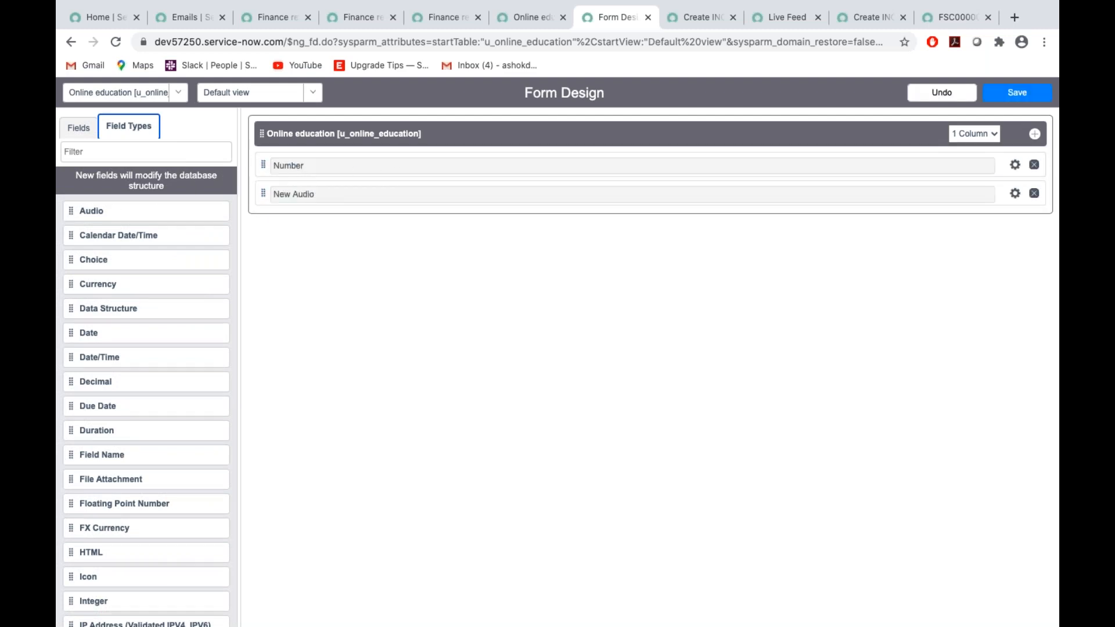
{"action": "left_click", "coordinate": [1015, 193]}
{"action": "key", "text": "BackSpace"}
{"action": "type", "text": "audio"}
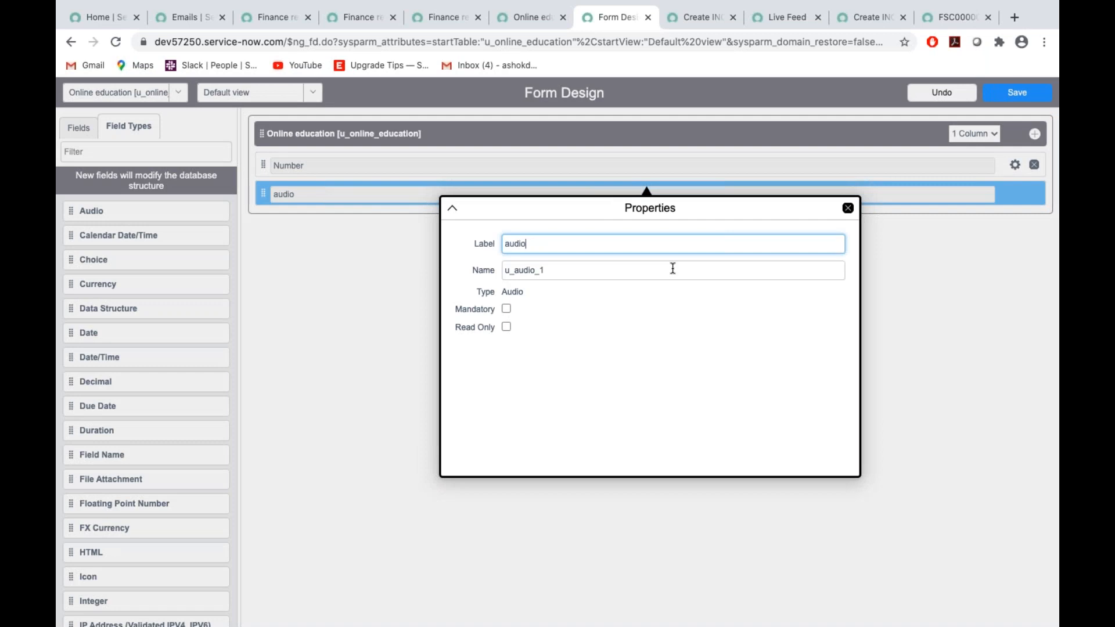
{"action": "left_click", "coordinate": [848, 208]}
Add a Calendar Date/Time field below the audio field and label it "calender and date time"
{"action": "left_click_drag", "start_coordinate": [71, 239], "coordinate": [299, 224]}
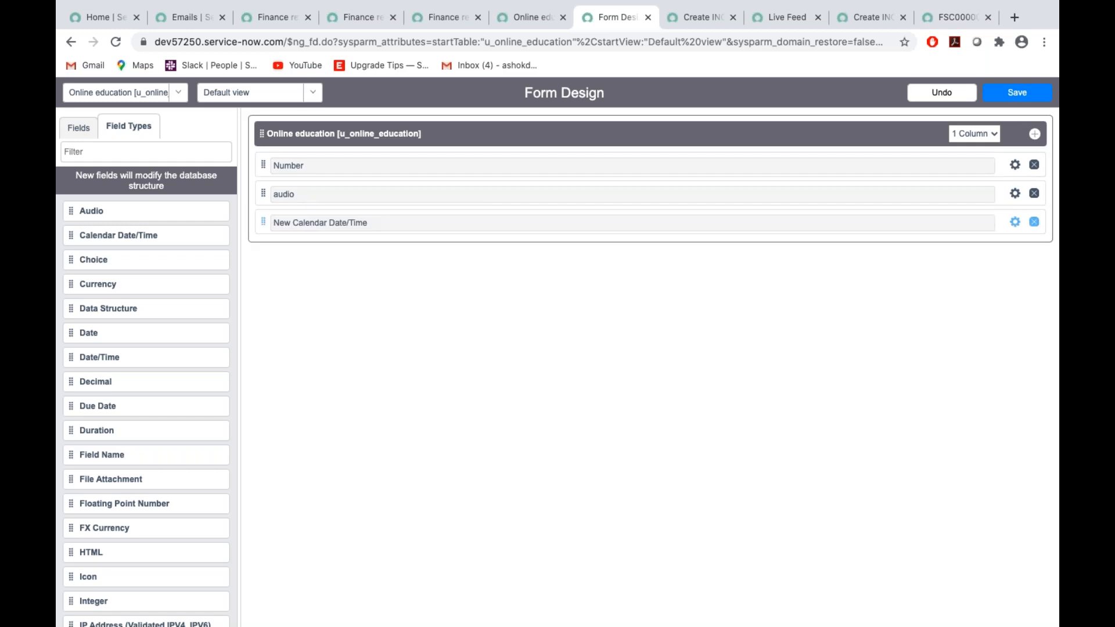
{"action": "left_click", "coordinate": [1015, 223]}
{"action": "key", "text": "ctrl+a"}
{"action": "key", "text": "BackSpace"}
{"action": "type", "text": "cal"}
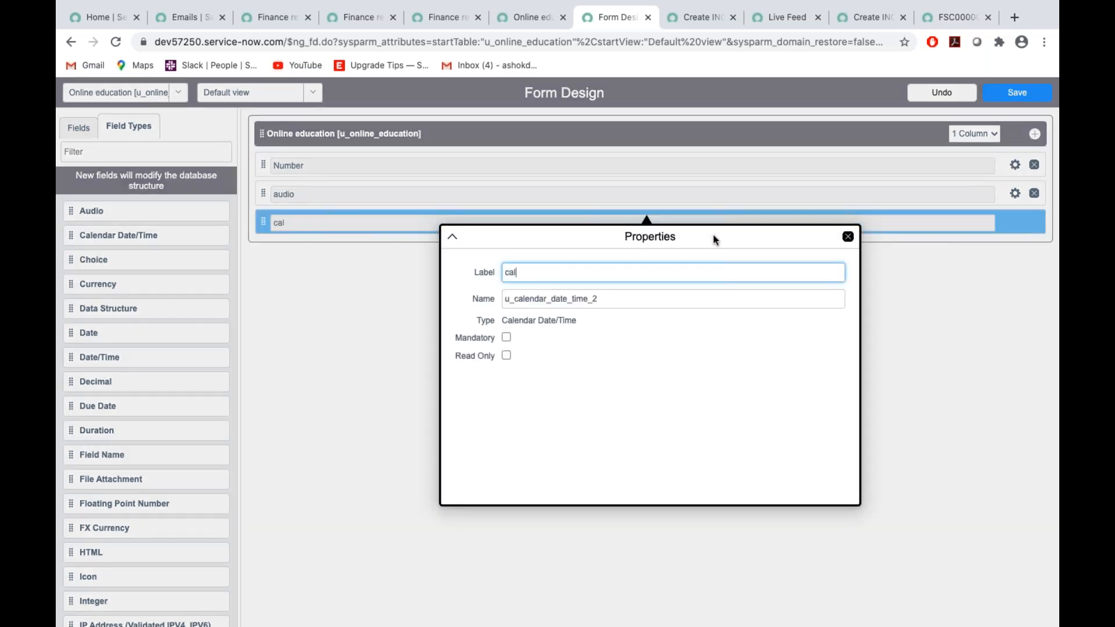
{"action": "type", "text": "ender and date time"}
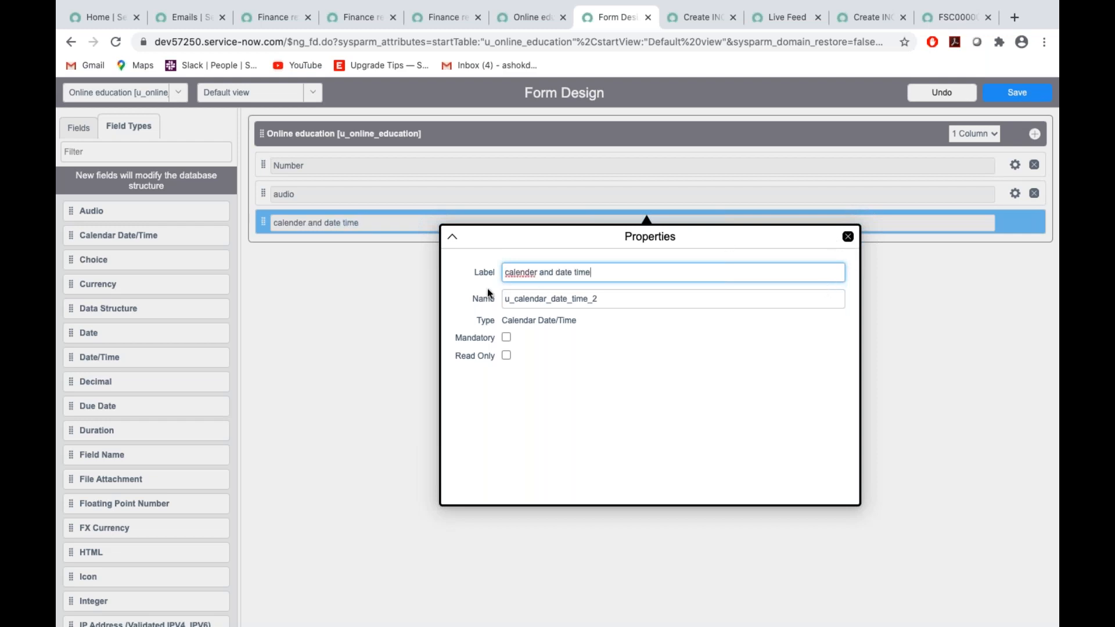
Close the calendar field's properties, add a Choice field below it, and label the new field "Test choice"
{"action": "double_click", "coordinate": [514, 299]}
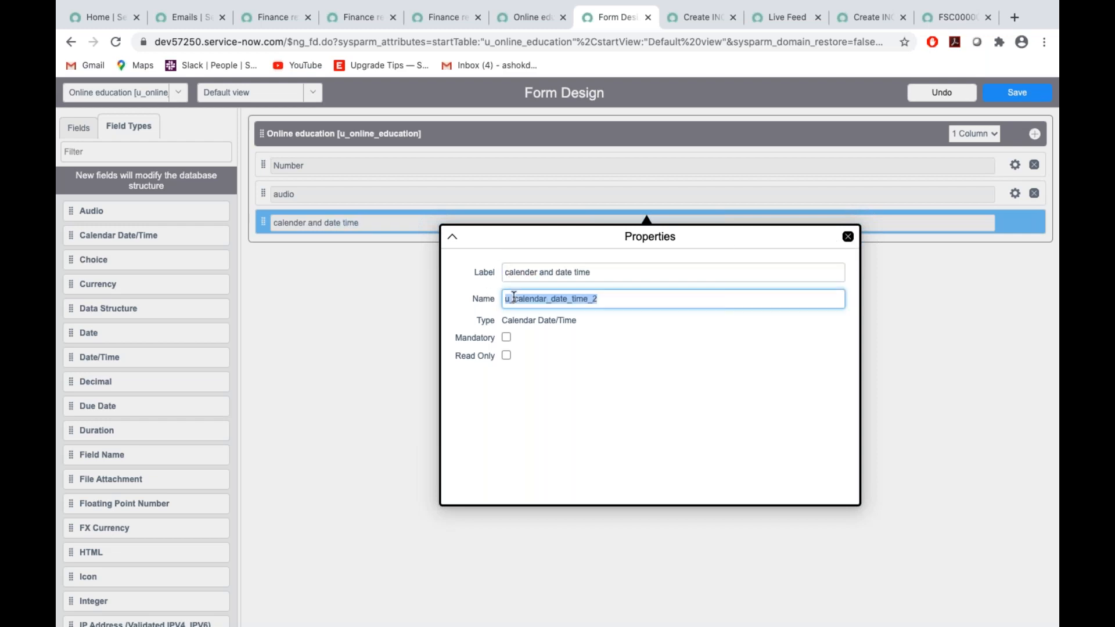
{"action": "left_click", "coordinate": [848, 236]}
{"action": "left_click_drag", "start_coordinate": [75, 261], "coordinate": [310, 248]}
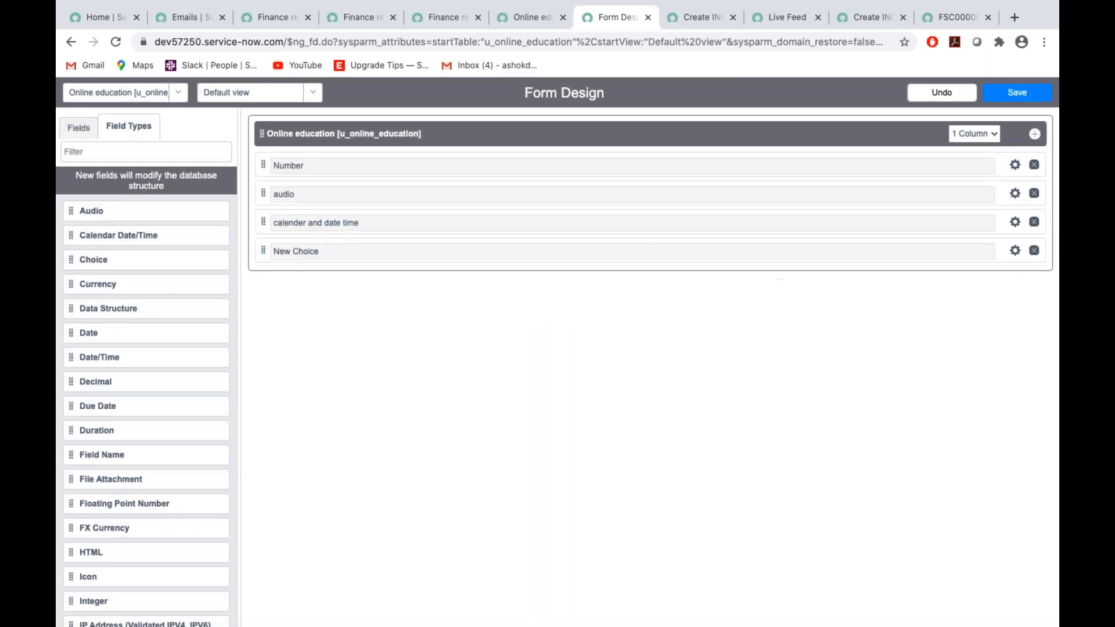
{"action": "left_click", "coordinate": [1015, 251]}
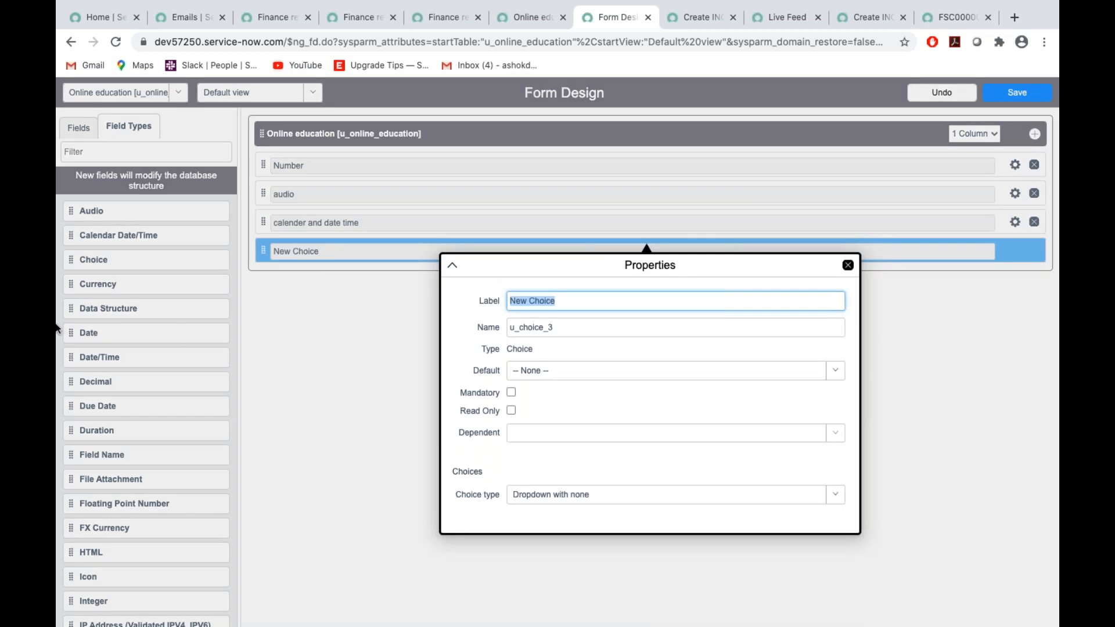
{"action": "key", "text": "BackSpace"}
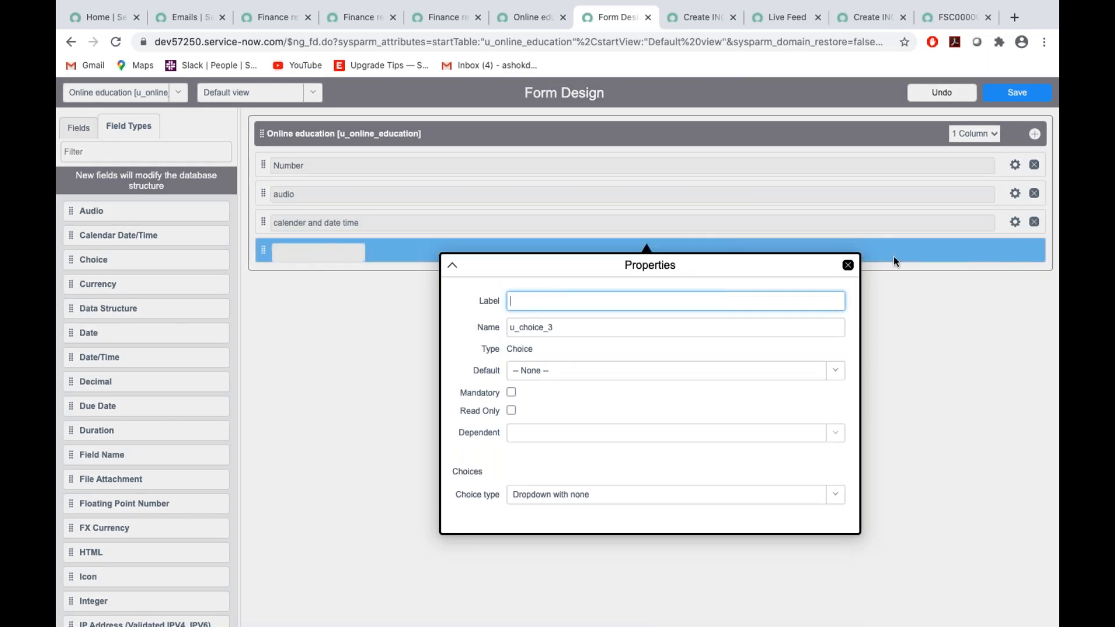
{"action": "type", "text": "Test cjoi"}
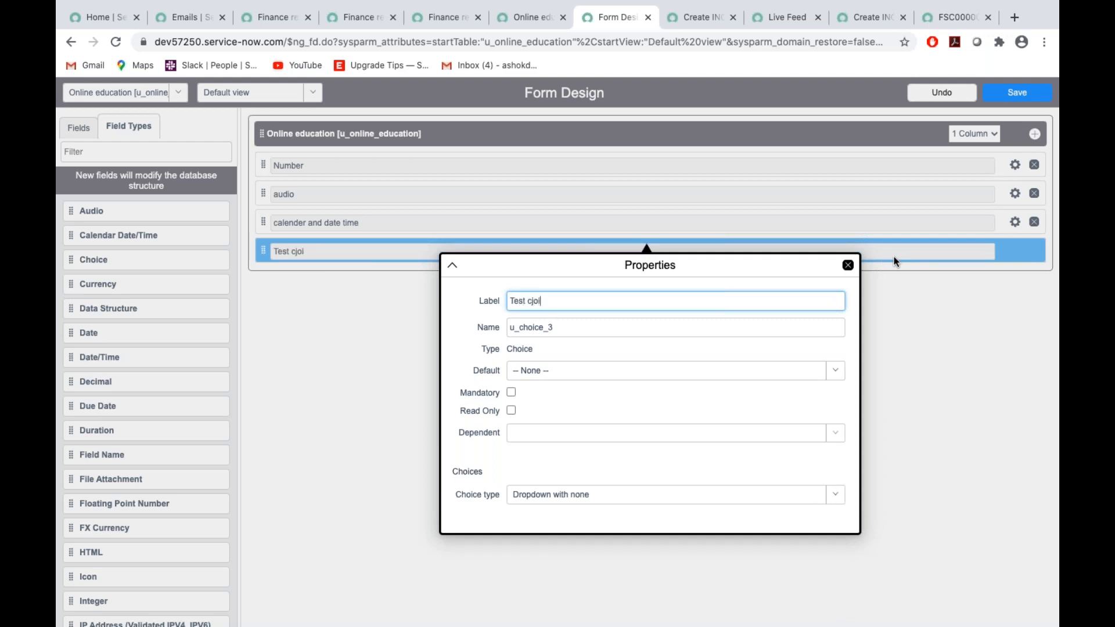
{"action": "key", "text": "BackSpace"}
{"action": "key", "text": "BackSpace"}
{"action": "key", "text": "BackSpace"}
{"action": "type", "text": "hoice"}
Set the Test choice field's name to u_test_choice
{"action": "double_click", "coordinate": [574, 331]}
{"action": "key", "text": "BackSpace"}
{"action": "type", "text": "u"}
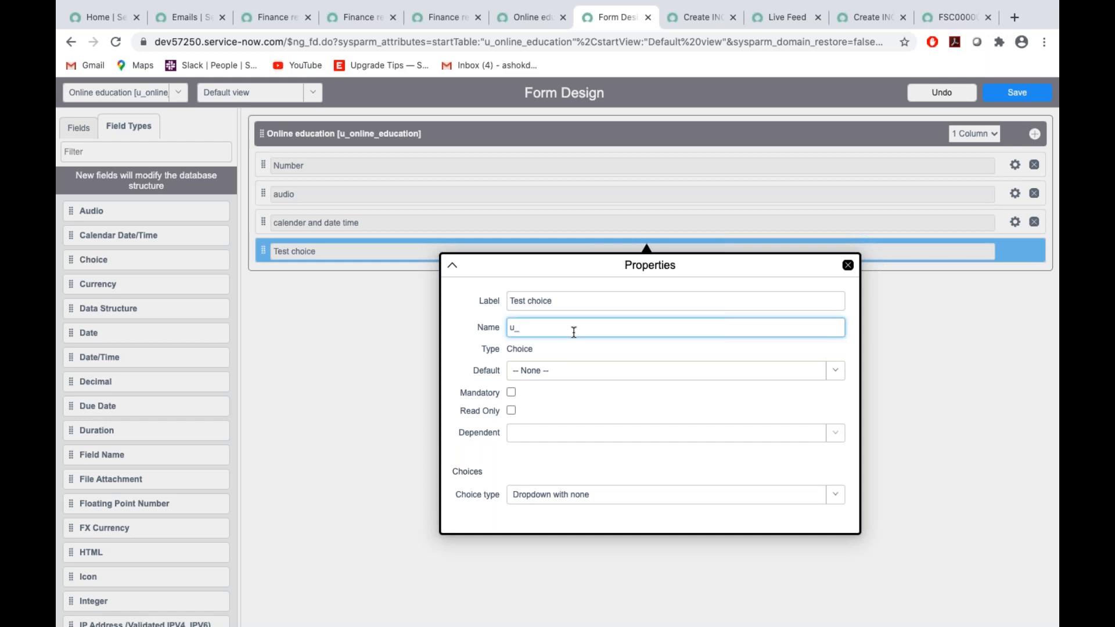
{"action": "type", "text": "_test_choice"}
Rename the first dropdown option of the Test choice field to "test1"
{"action": "scroll", "coordinate": [781, 297], "scroll_direction": "down", "scroll_amount": 5}
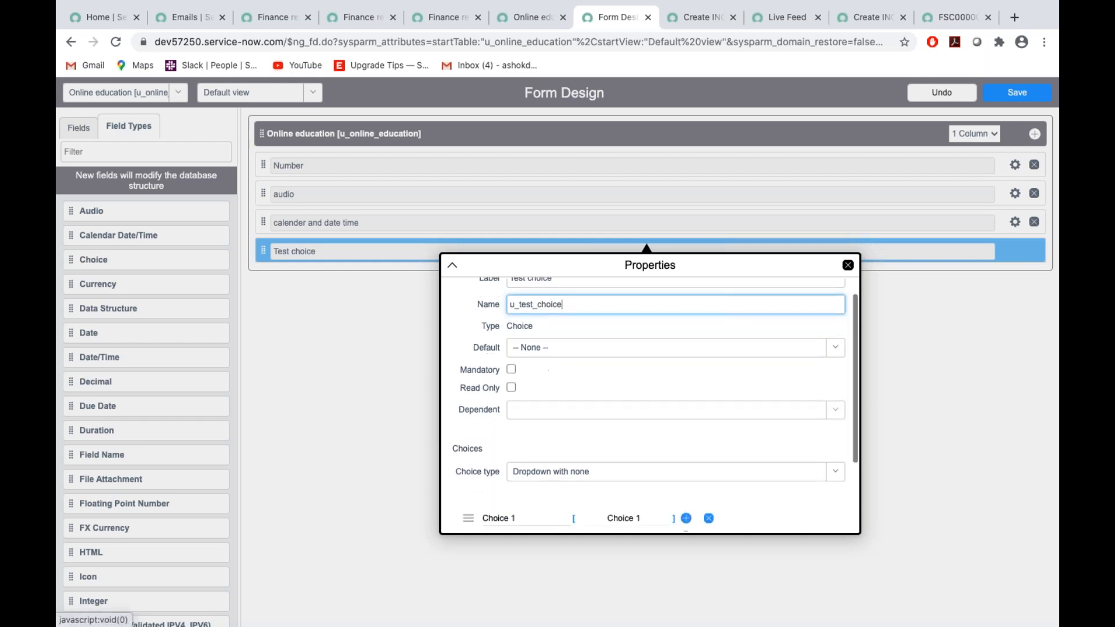
{"action": "left_click", "coordinate": [541, 416]}
{"action": "key", "text": "BackSpace"}
{"action": "key", "text": "BackSpace"}
{"action": "key", "text": "BackSpace"}
{"action": "key", "text": "BackSpace"}
{"action": "key", "text": "BackSpace"}
{"action": "key", "text": "BackSpace"}
{"action": "key", "text": "BackSpace"}
{"action": "key", "text": "BackSpace"}
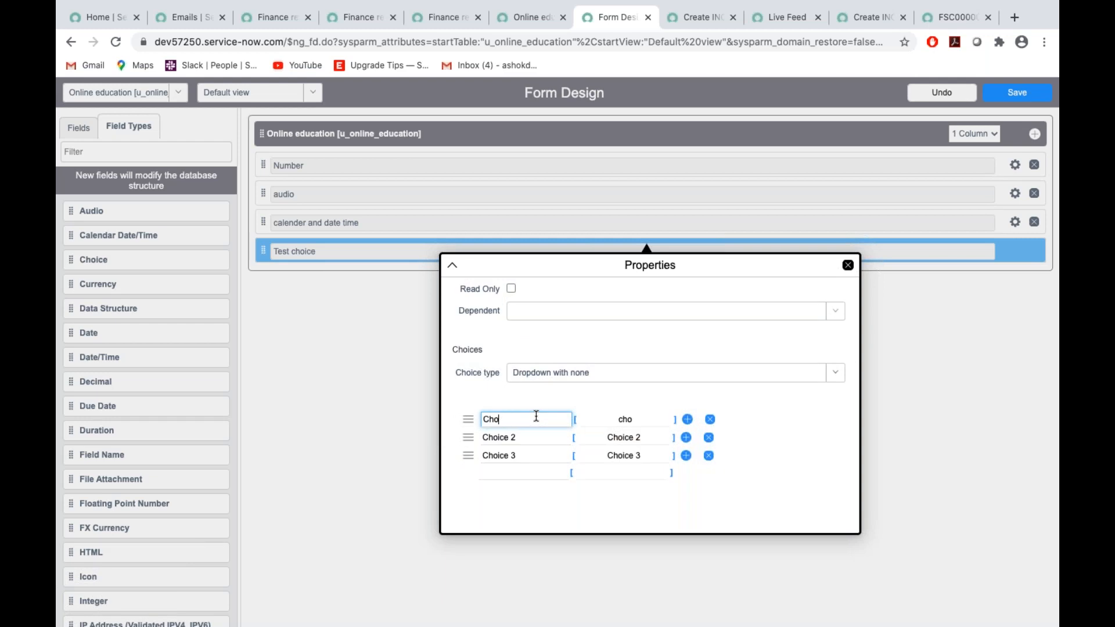
{"action": "type", "text": "test1"}
Rename the second dropdown option of the Test choice field to "test2"
{"action": "left_click", "coordinate": [536, 441]}
{"action": "key", "text": "BackSpace"}
{"action": "key", "text": "BackSpace"}
{"action": "key", "text": "BackSpace"}
{"action": "key", "text": "BackSpace"}
{"action": "key", "text": "BackSpace"}
{"action": "key", "text": "BackSpace"}
{"action": "key", "text": "BackSpace"}
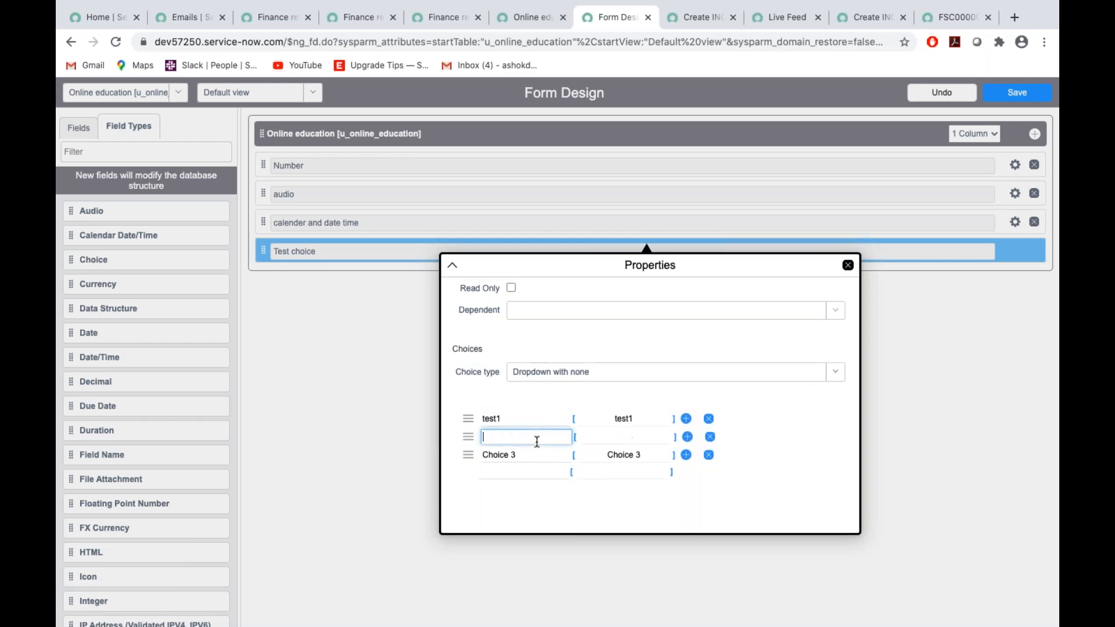
{"action": "type", "text": "test2"}
Rename the third dropdown option to "test3", close the properties, and save the Online education form design
{"action": "left_click", "coordinate": [548, 459]}
{"action": "key", "text": "BackSpace"}
{"action": "key", "text": "BackSpace"}
{"action": "key", "text": "BackSpace"}
{"action": "key", "text": "BackSpace"}
{"action": "key", "text": "BackSpace"}
{"action": "key", "text": "BackSpace"}
{"action": "key", "text": "BackSpace"}
{"action": "key", "text": "BackSpace"}
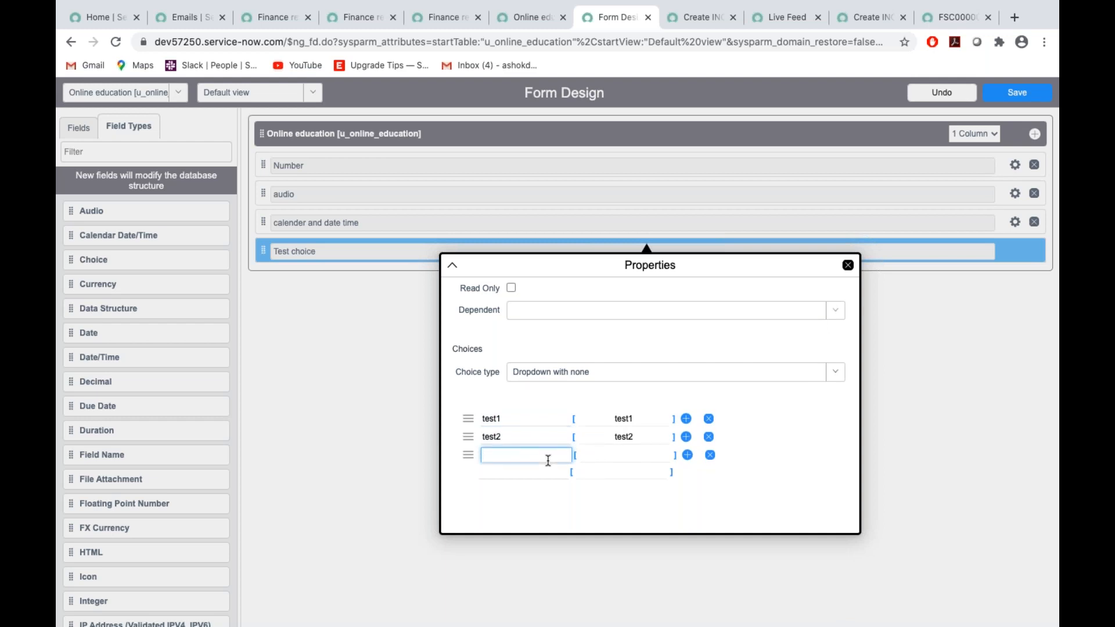
{"action": "type", "text": "test3"}
{"action": "left_click", "coordinate": [848, 265]}
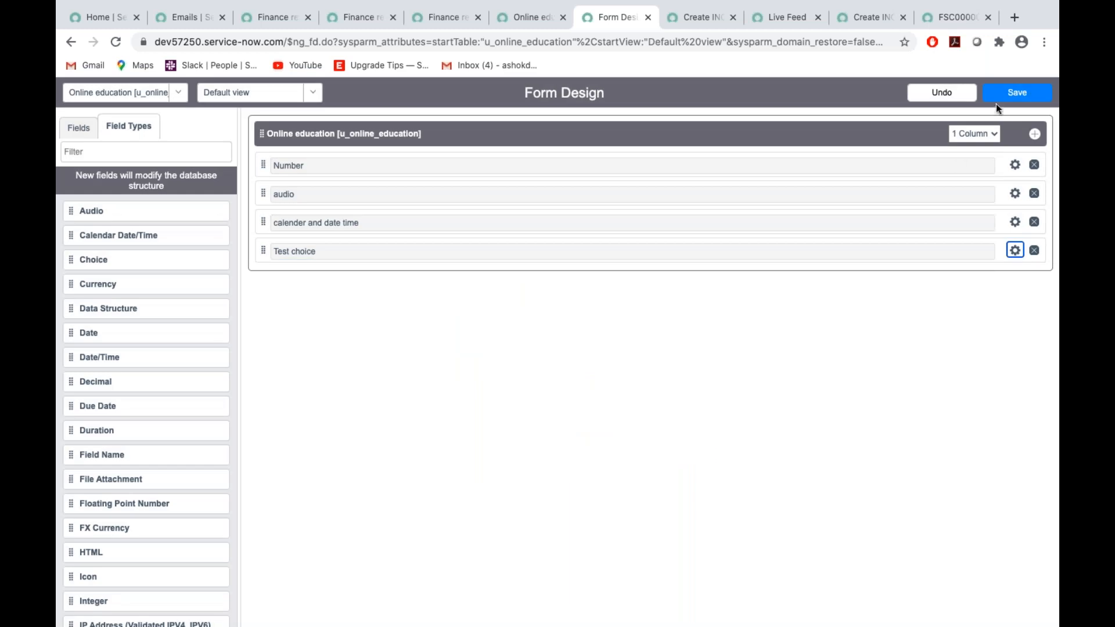
{"action": "left_click", "coordinate": [1022, 95]}
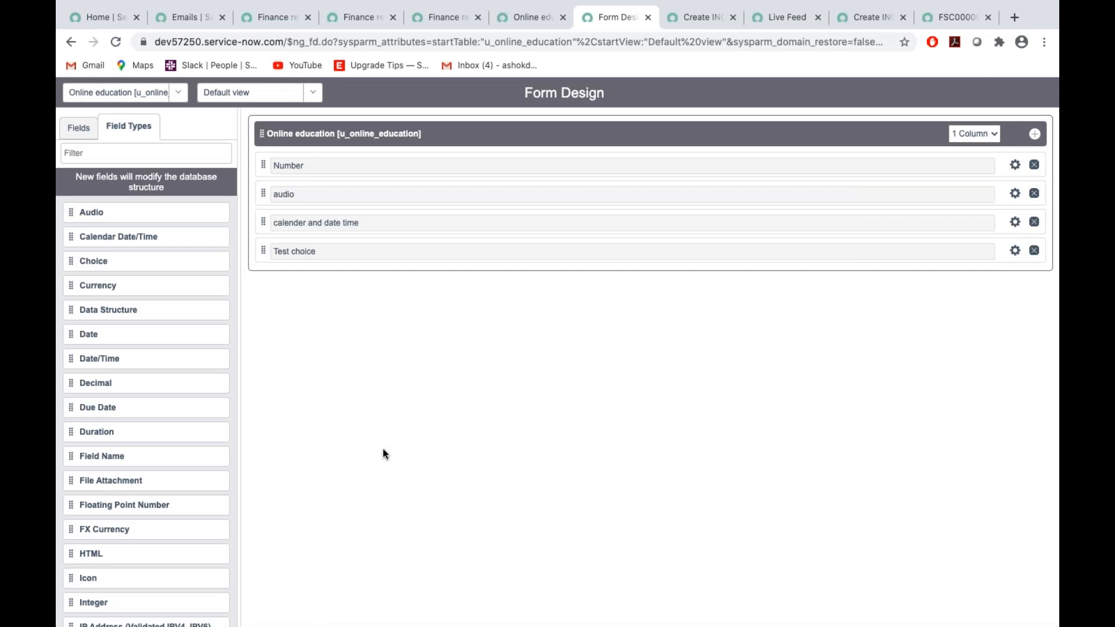
Remove the audio, calender and date time, and Test choice fields from the Online education form, leaving only Number
{"action": "left_click", "coordinate": [1034, 194]}
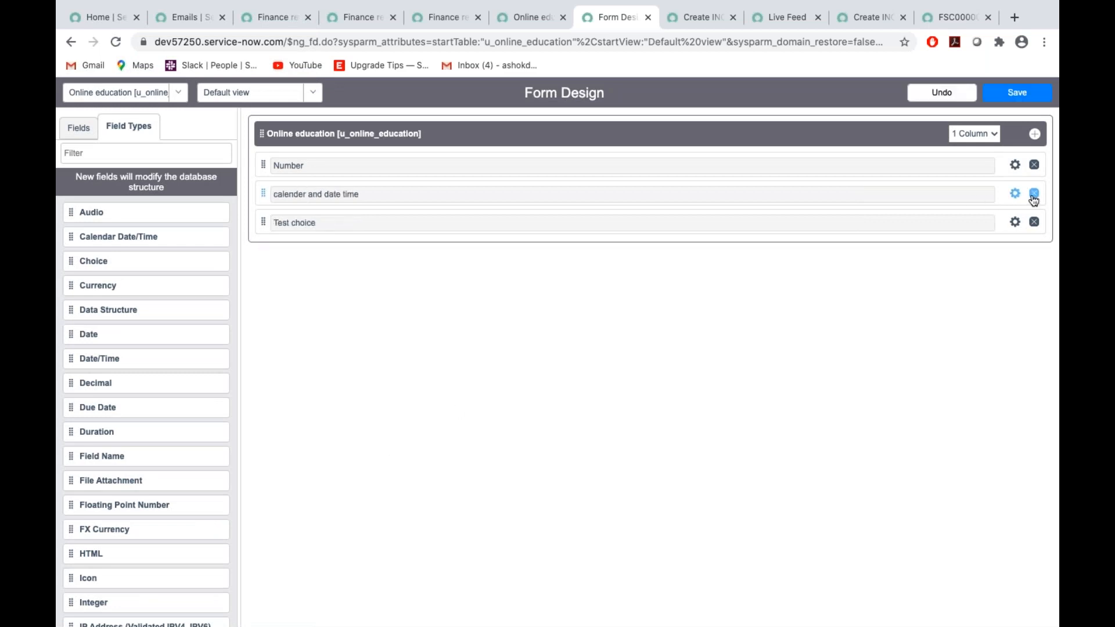
{"action": "left_click", "coordinate": [1034, 194]}
{"action": "left_click", "coordinate": [1035, 194]}
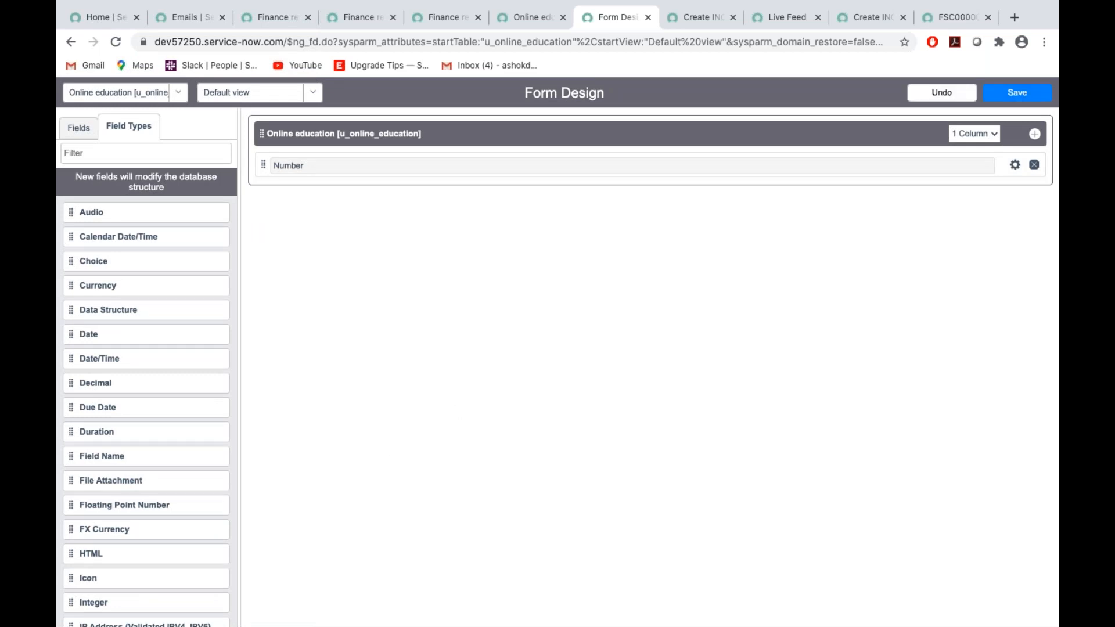
Switch to the Word notes and start a field list on the blank third page with "Name" and "First name"
{"action": "key", "text": "ctrl+Left"}
{"action": "key", "text": "ctrl+Right"}
{"action": "key", "text": "ctrl+Right"}
{"action": "scroll", "coordinate": [555, 341], "scroll_direction": "down", "scroll_amount": 6}
{"action": "scroll", "coordinate": [555, 341], "scroll_direction": "up", "scroll_amount": 1}
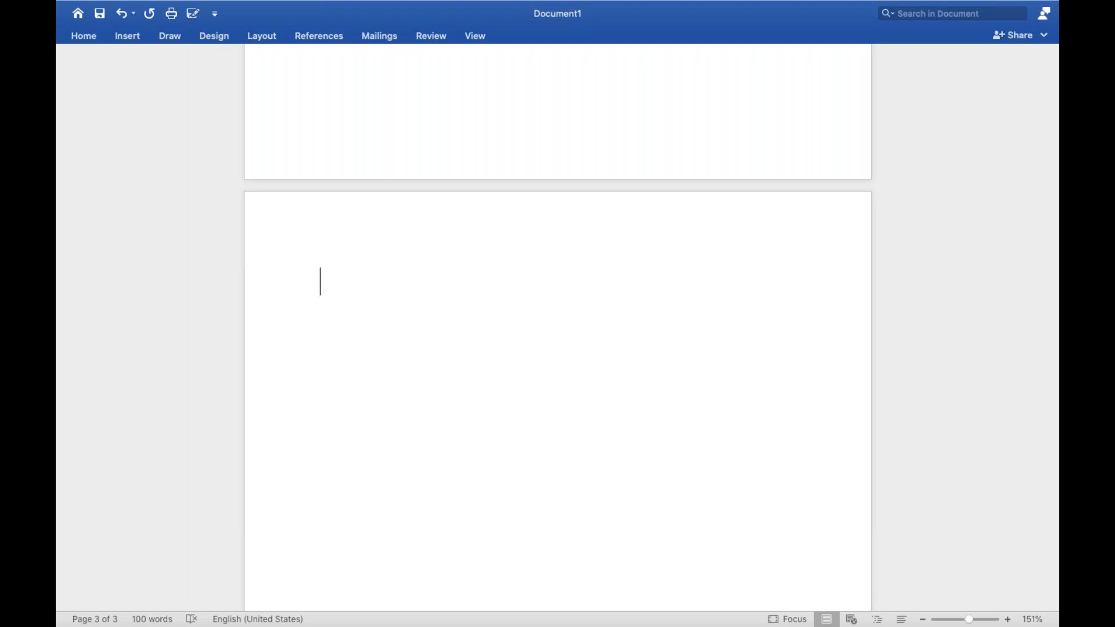
{"action": "type", "text": "Name"}
{"action": "key", "text": "Return"}
{"action": "key", "text": "Return"}
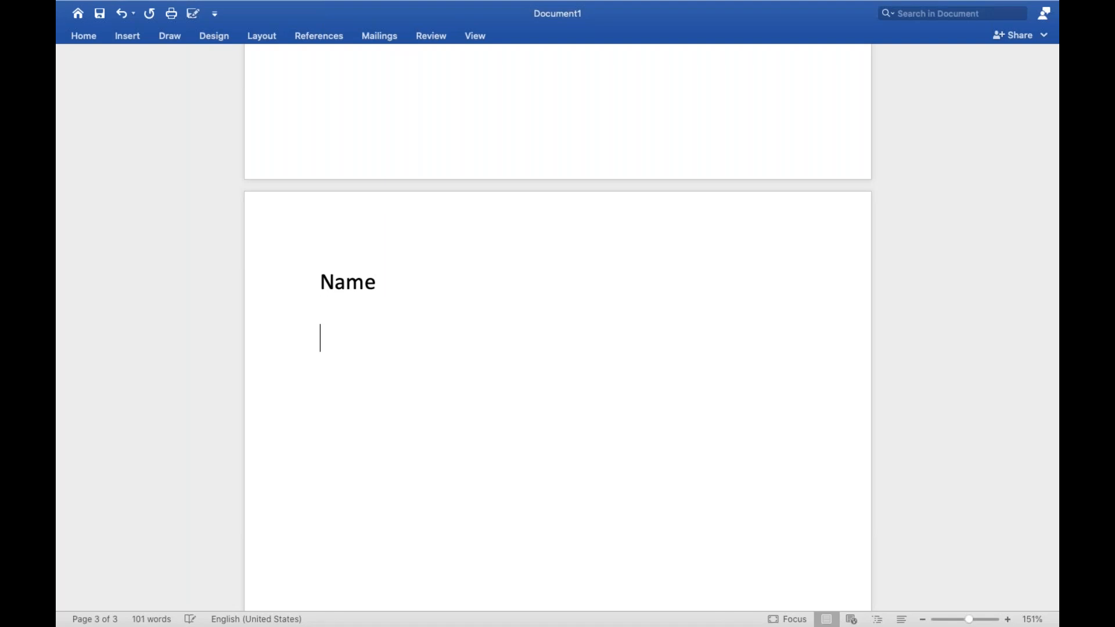
{"action": "type", "text": "Fir"}
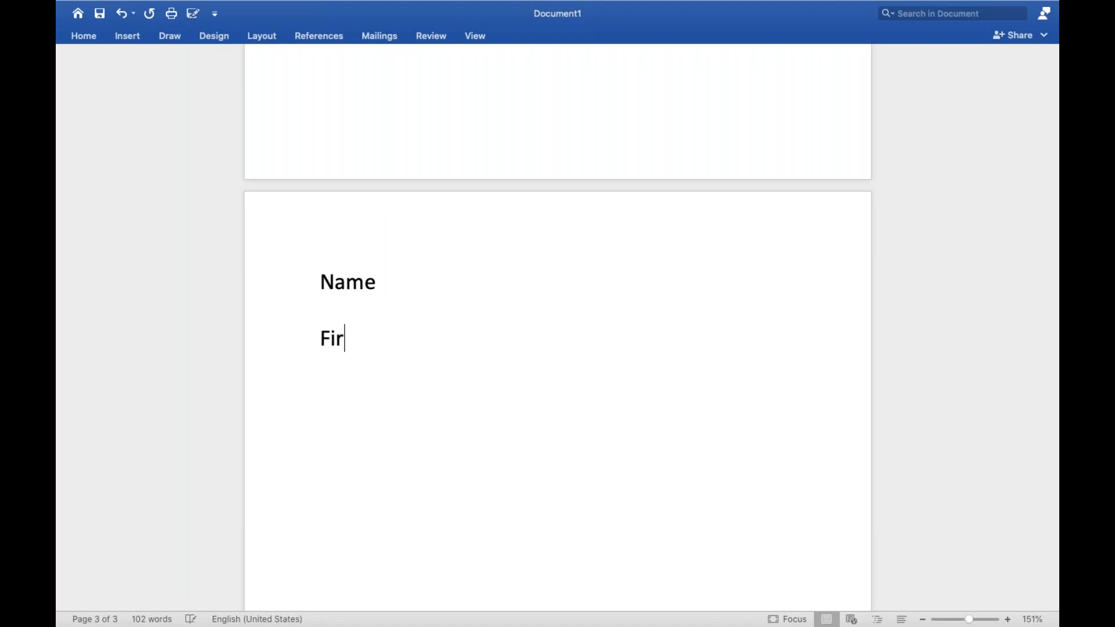
{"action": "type", "text": "st name"}
Add "Last name", "Email" and "Contact" to the field list, separated by blank lines
{"action": "key", "text": "Return"}
{"action": "key", "text": "Return"}
{"action": "type", "text": "Last "}
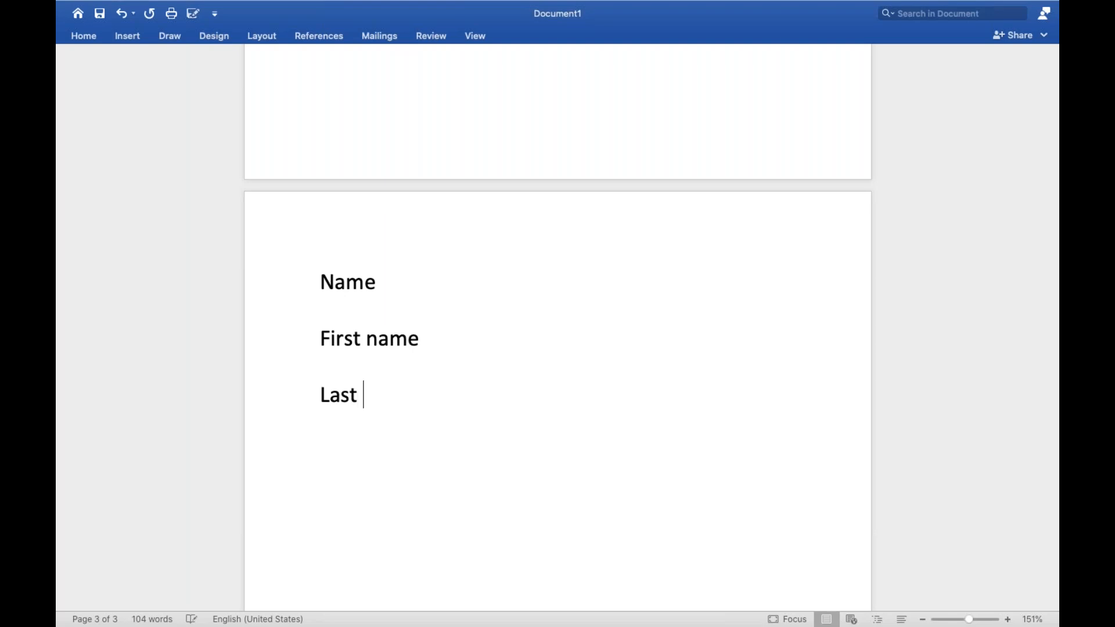
{"action": "type", "text": "name"}
{"action": "key", "text": "Return"}
{"action": "key", "text": "Return"}
{"action": "type", "text": "Email"}
{"action": "key", "text": "Return"}
{"action": "key", "text": "Return"}
{"action": "type", "text": "Contact"}
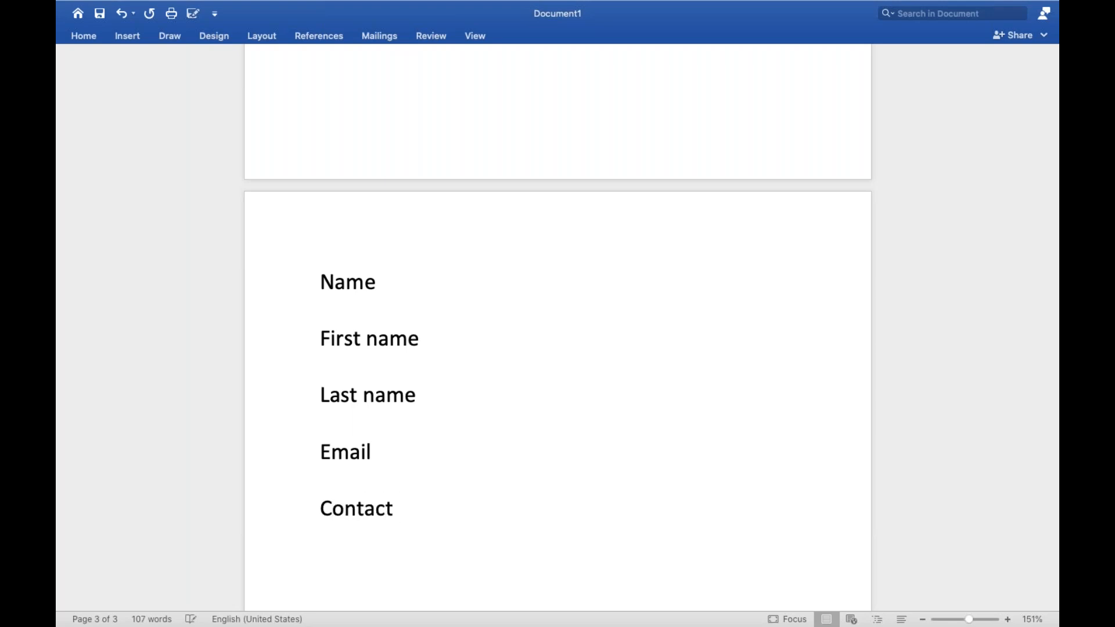
Add "Address" and "Course type" to the field list below Contact
{"action": "key", "text": "Return"}
{"action": "key", "text": "Return"}
{"action": "type", "text": "address"}
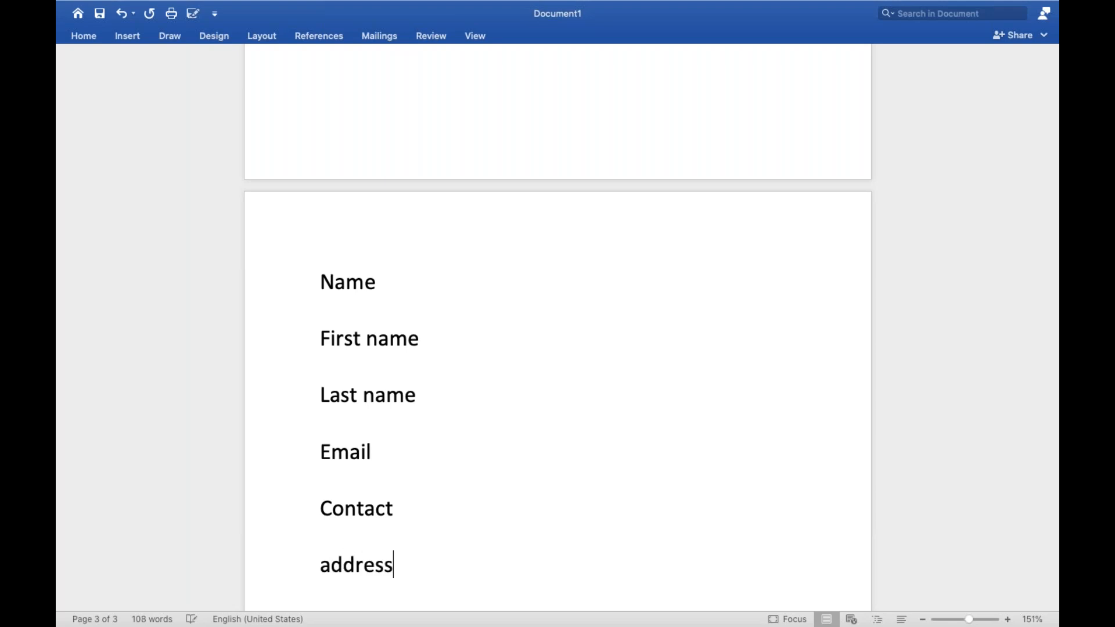
{"action": "key", "text": "Return"}
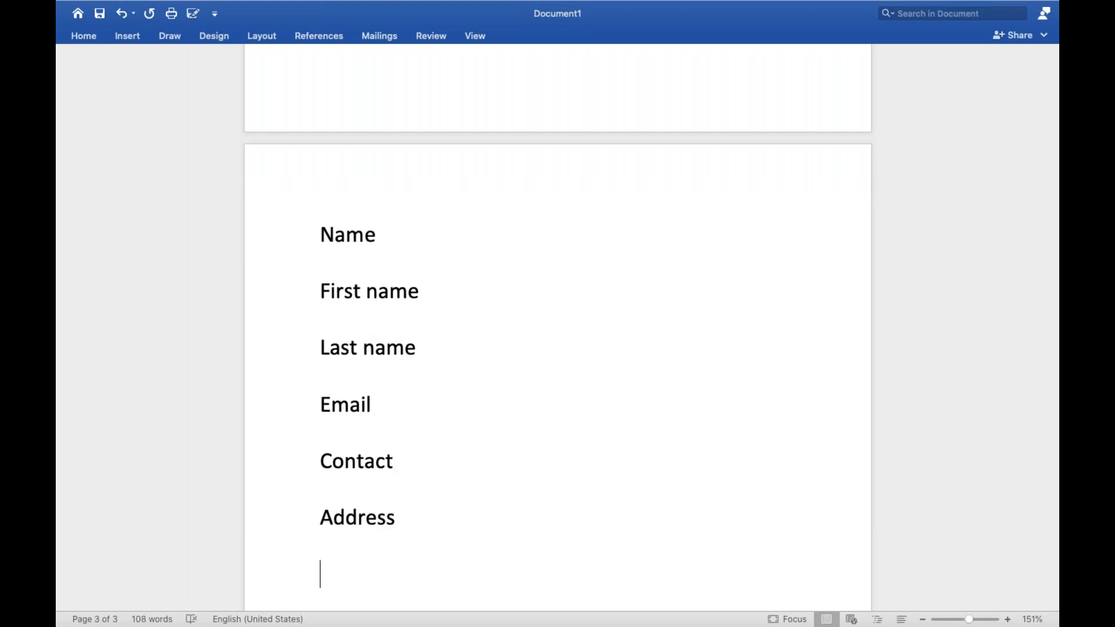
{"action": "type", "text": "course"}
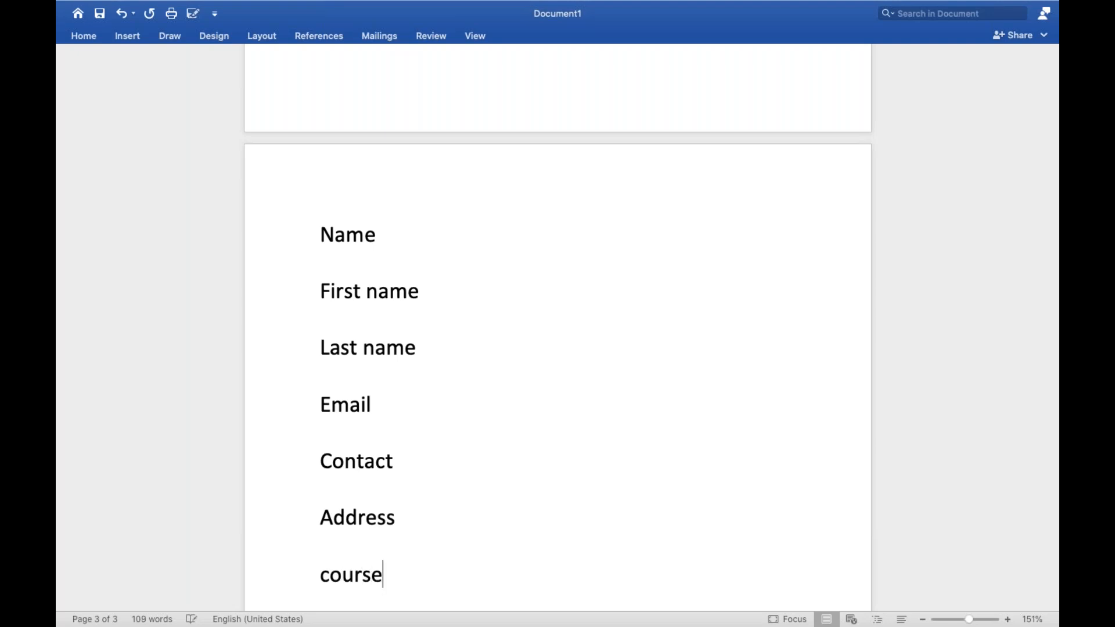
{"action": "type", "text": " type"}
{"action": "key", "text": "Return"}
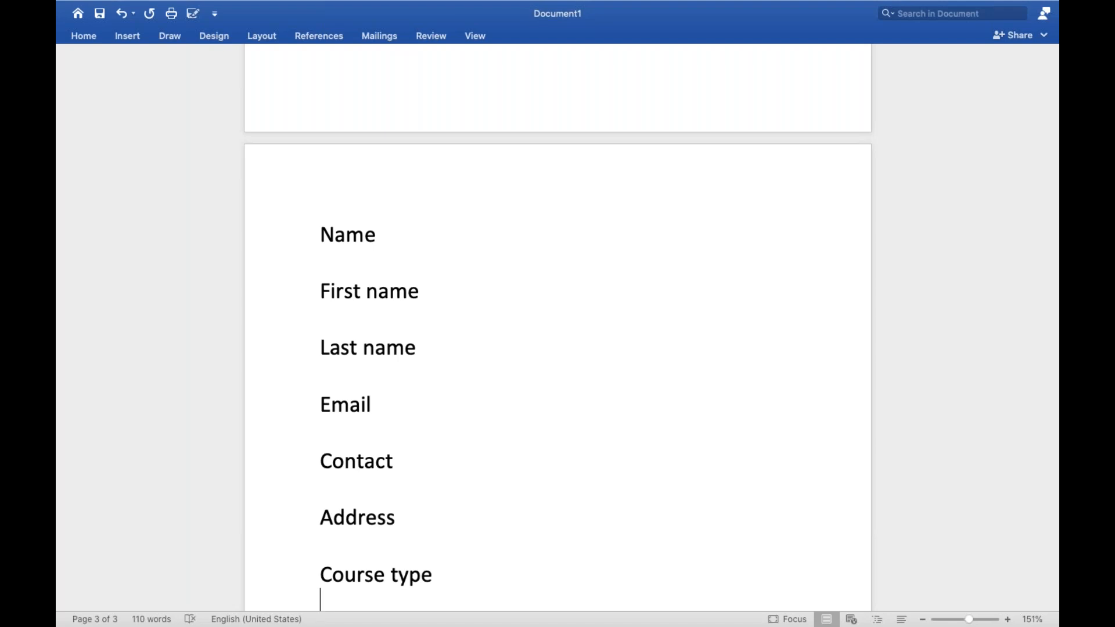
{"action": "scroll", "coordinate": [558, 348], "scroll_direction": "down", "scroll_amount": 1}
{"action": "type", "text": "Desc"}
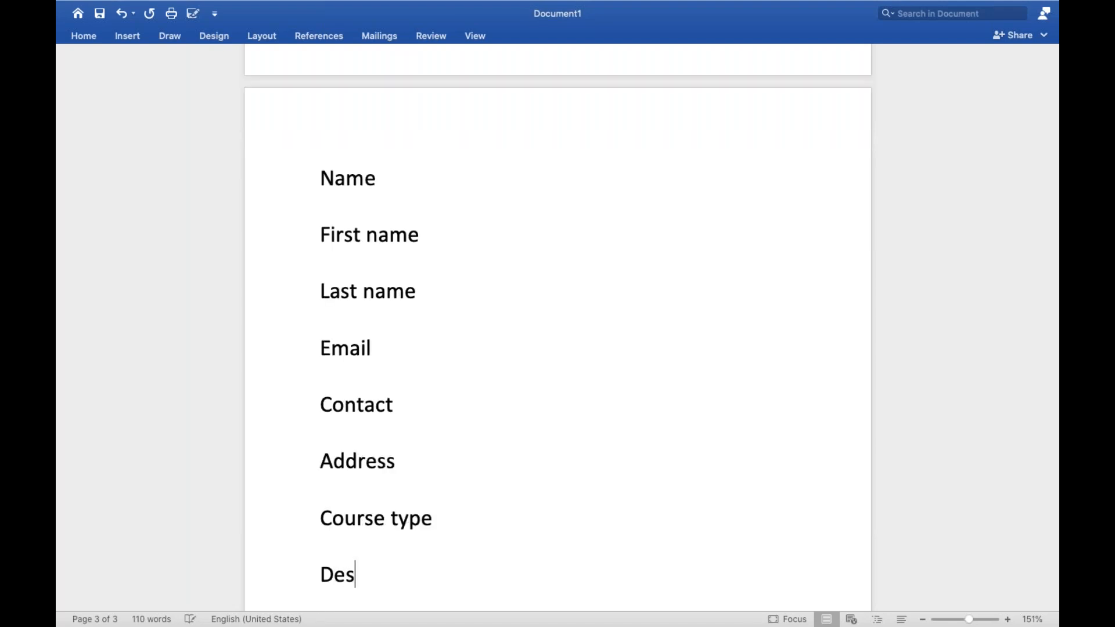
{"action": "key", "text": "BackSpace"}
{"action": "key", "text": "BackSpace"}
{"action": "key", "text": "BackSpace"}
{"action": "key", "text": "BackSpace"}
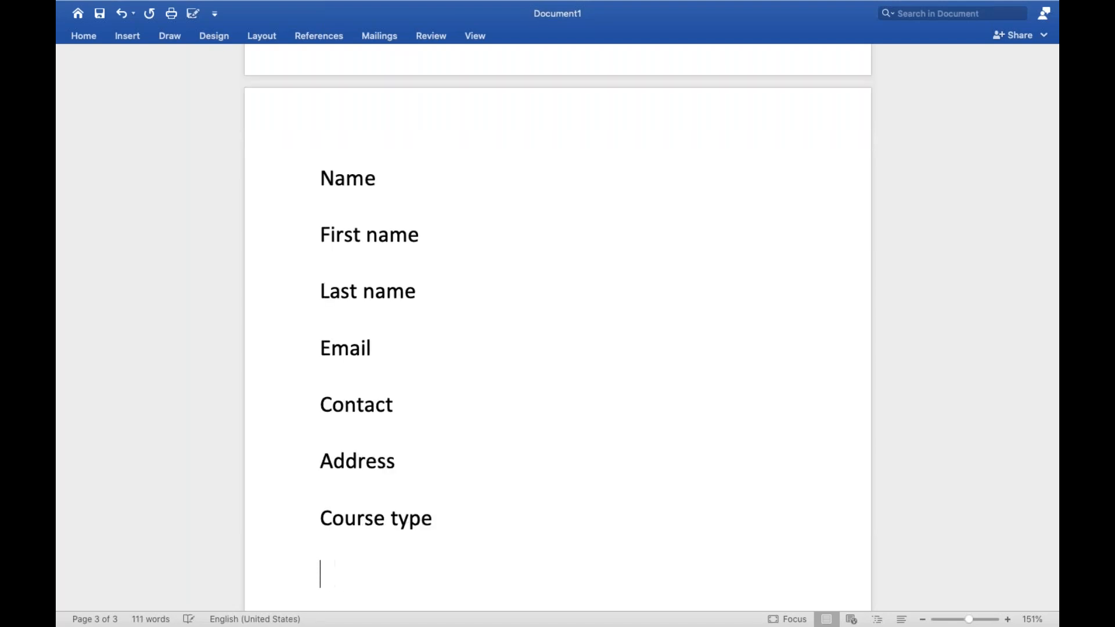
Add "Cost" and "Description :" to the field list below Course type
{"action": "type", "text": "cost"}
{"action": "key", "text": "Return"}
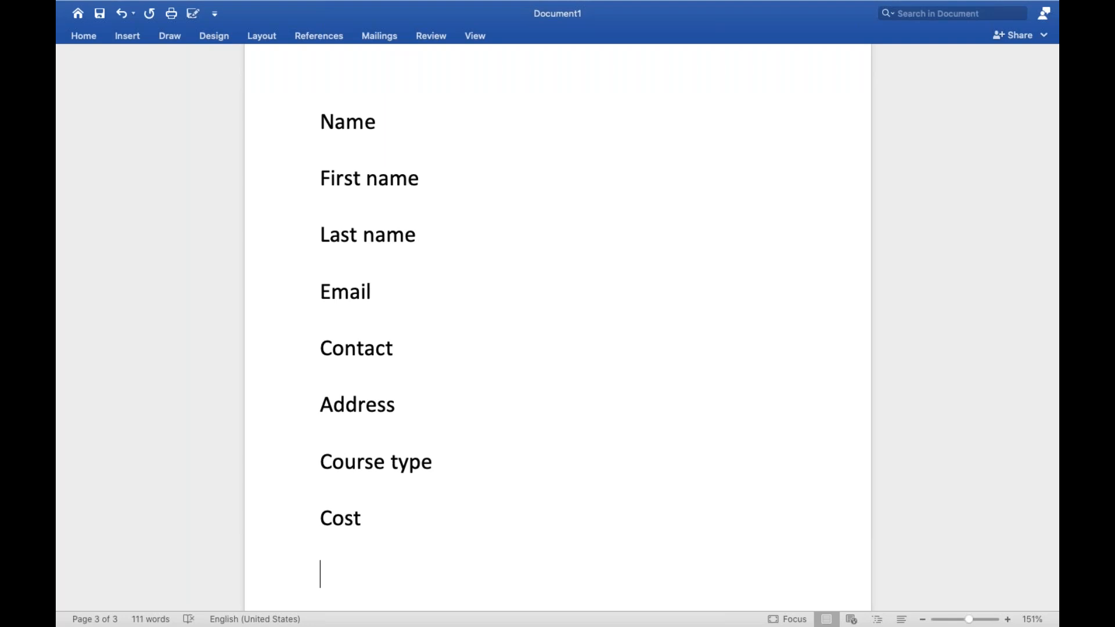
{"action": "type", "text": "description :"}
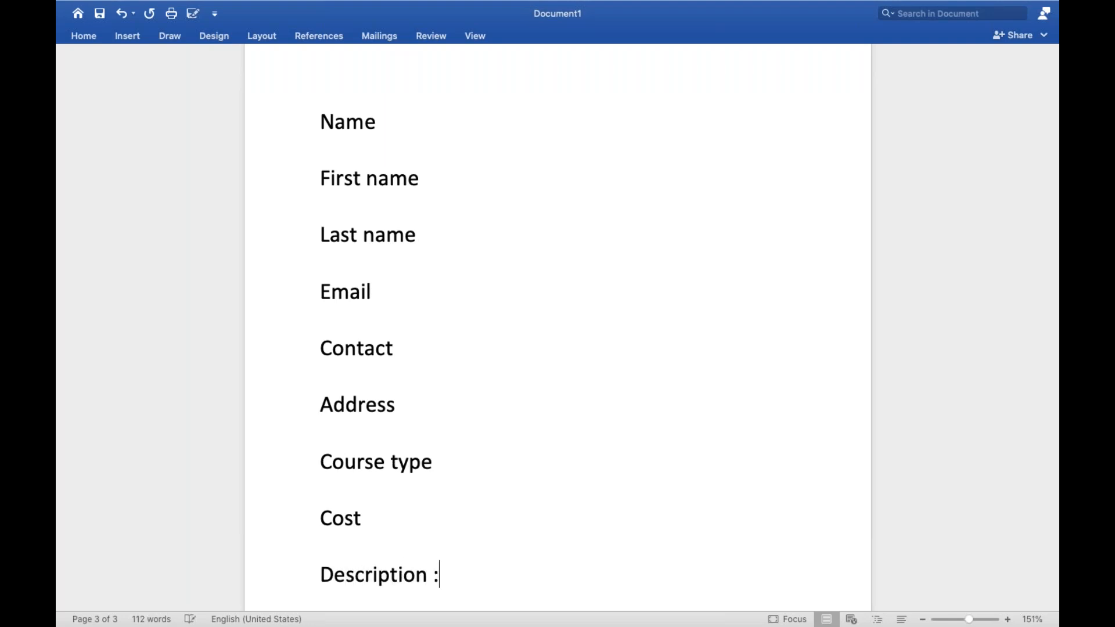
Start a new line after the Description label and add a colon after the Name label
{"action": "key", "text": "Return"}
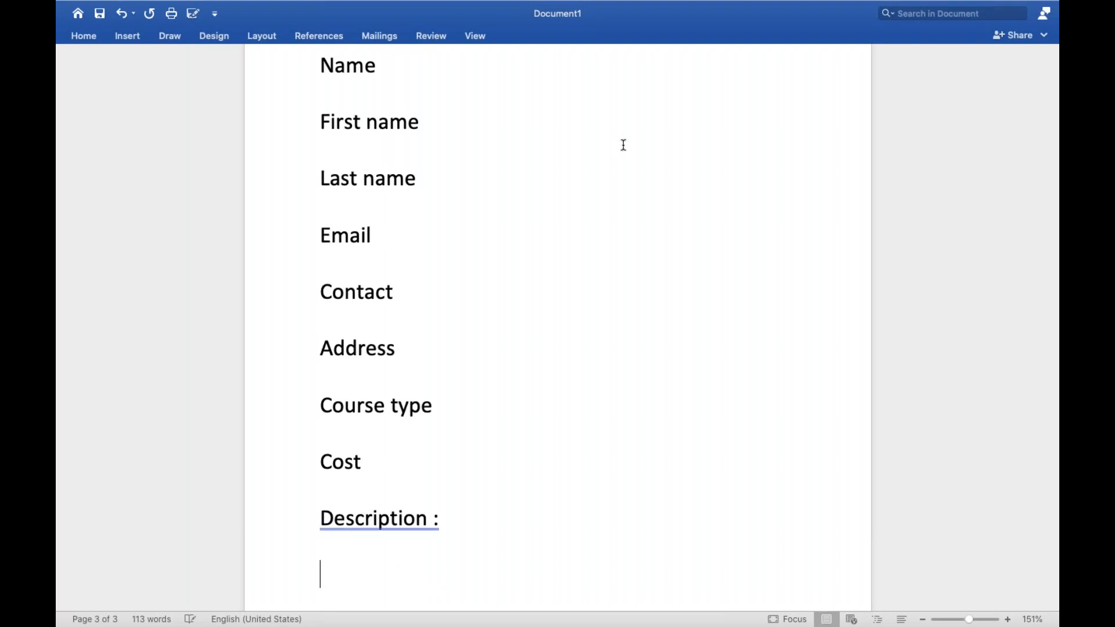
{"action": "scroll", "coordinate": [536, 235], "scroll_direction": "up", "scroll_amount": 2}
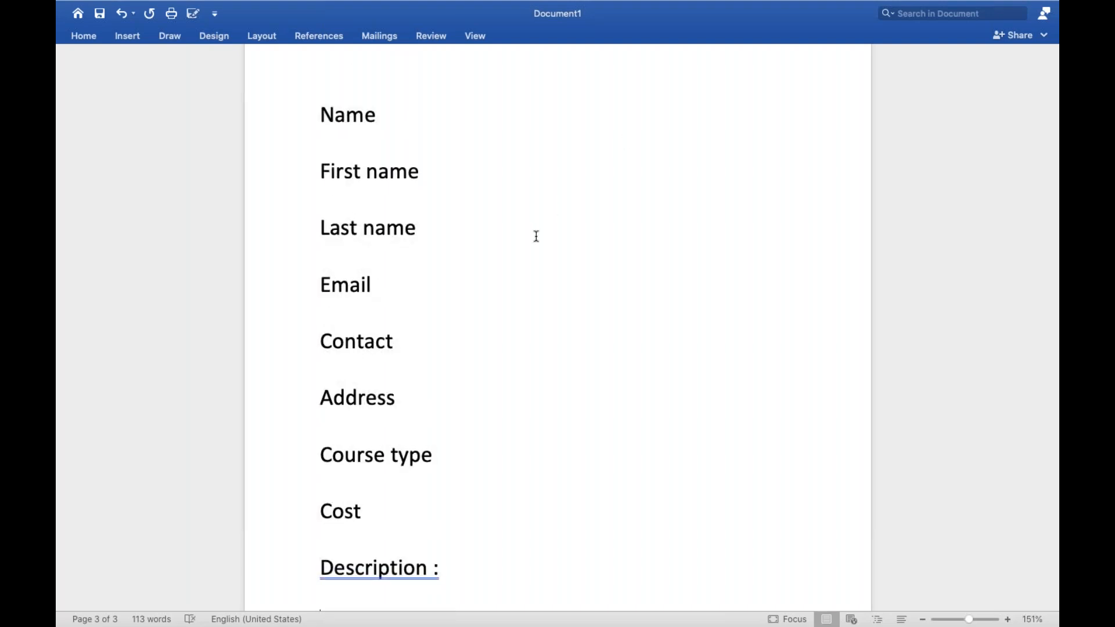
{"action": "scroll", "coordinate": [536, 236], "scroll_direction": "up", "scroll_amount": 2}
{"action": "left_click", "coordinate": [393, 161]}
{"action": "type", "text": ":"}
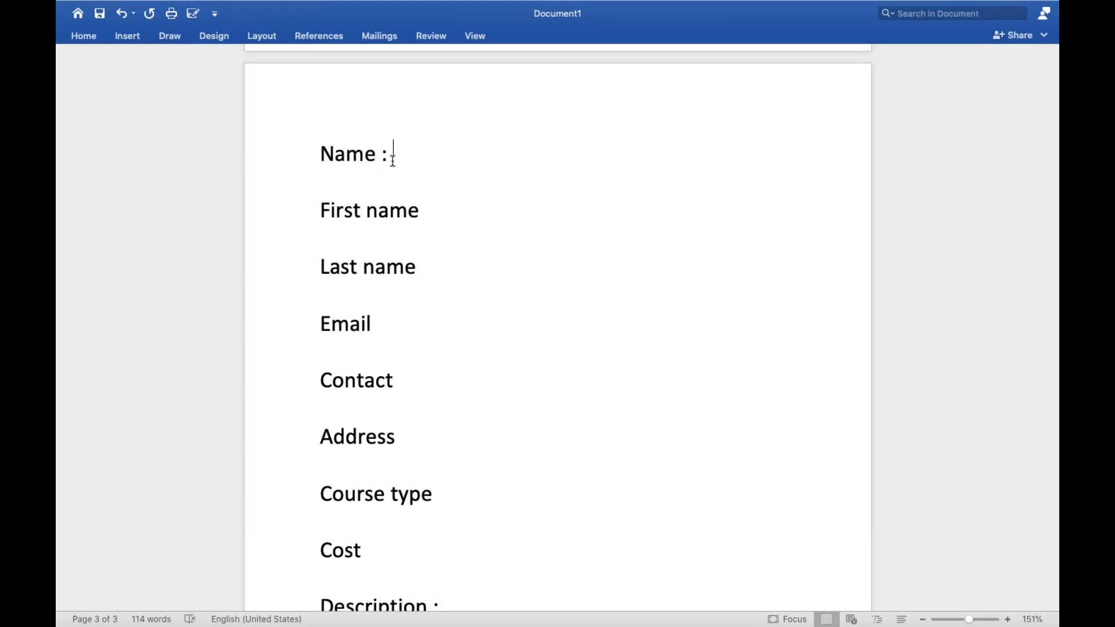
Add a "Preferred language" entry below Description in the field list
{"action": "scroll", "coordinate": [430, 431], "scroll_direction": "down", "scroll_amount": 5}
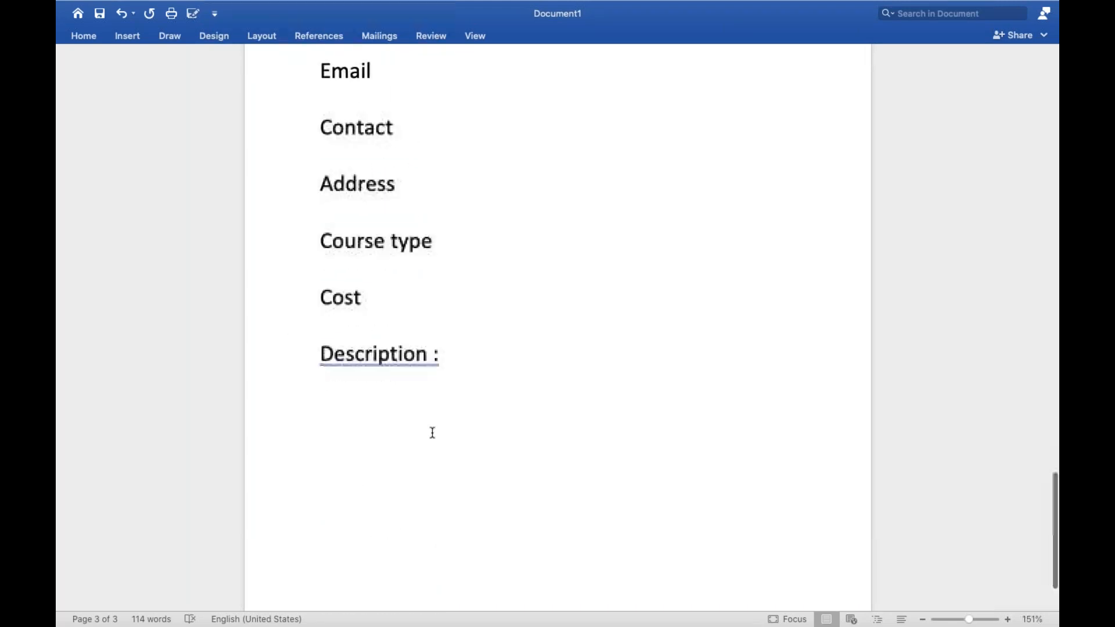
{"action": "left_click", "coordinate": [451, 335]}
{"action": "key", "text": "Return"}
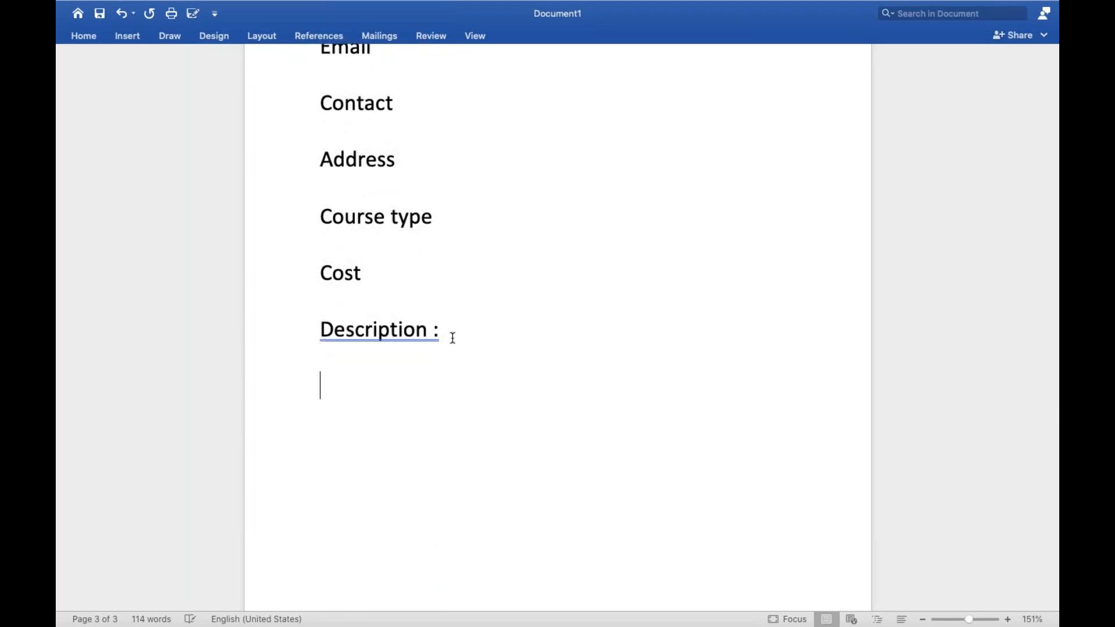
{"action": "type", "text": "Preferred language"}
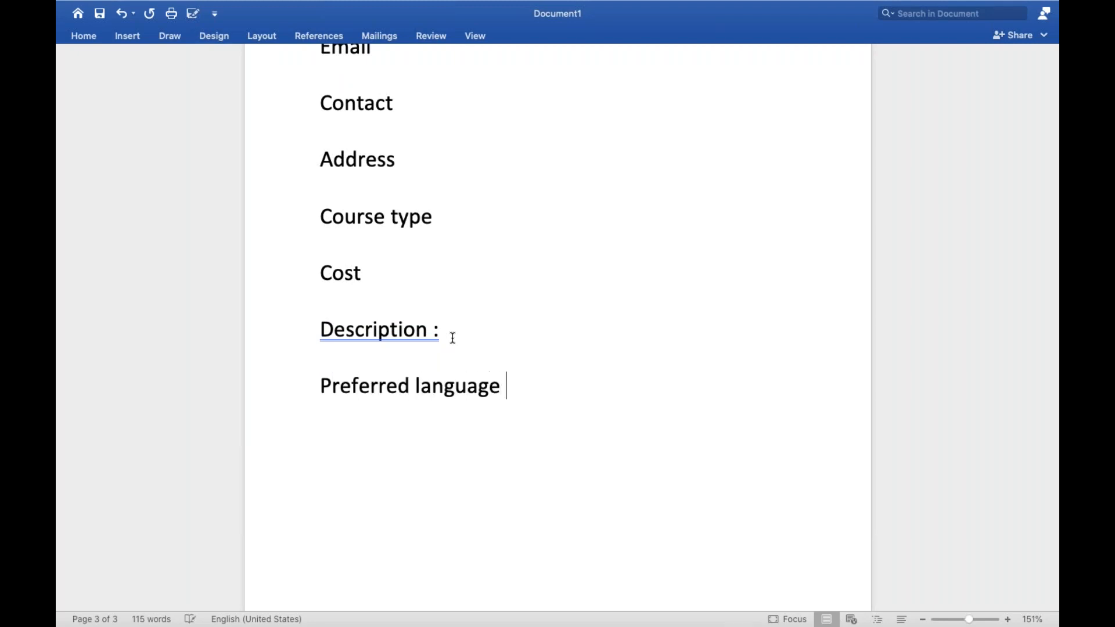
{"action": "key", "text": "Return"}
Look over the list of planned fields from Name down to Preferred language
{"action": "scroll", "coordinate": [480, 199], "scroll_direction": "up", "scroll_amount": 5}
{"action": "scroll", "coordinate": [481, 200], "scroll_direction": "up", "scroll_amount": 2}
{"action": "scroll", "coordinate": [481, 199], "scroll_direction": "down", "scroll_amount": 2}
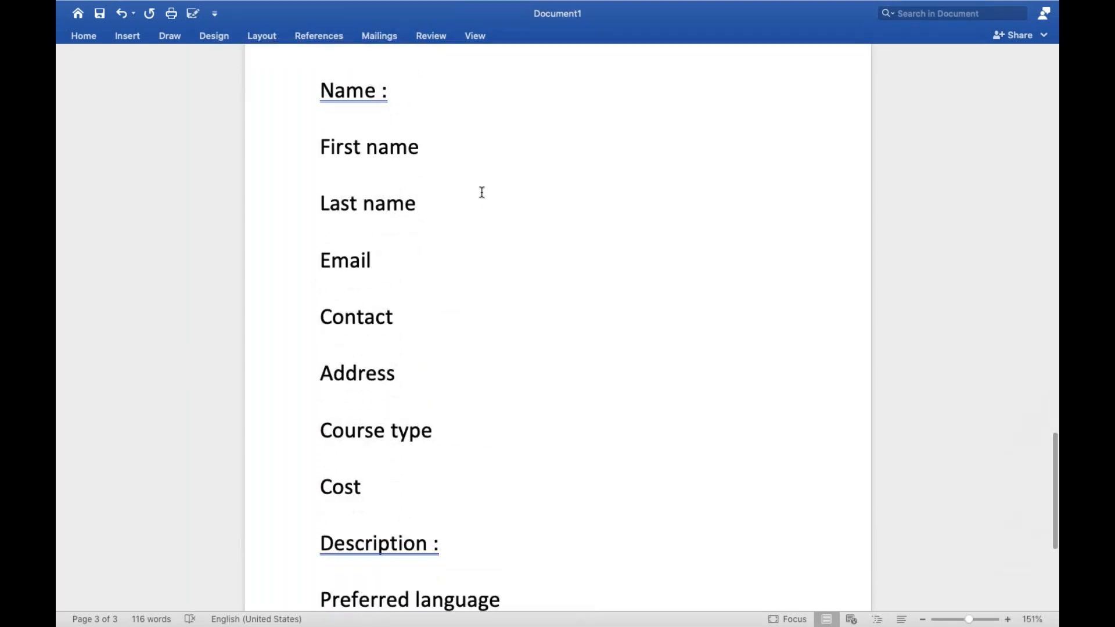
{"action": "scroll", "coordinate": [481, 192], "scroll_direction": "up", "scroll_amount": 2}
{"action": "scroll", "coordinate": [482, 192], "scroll_direction": "down", "scroll_amount": 3}
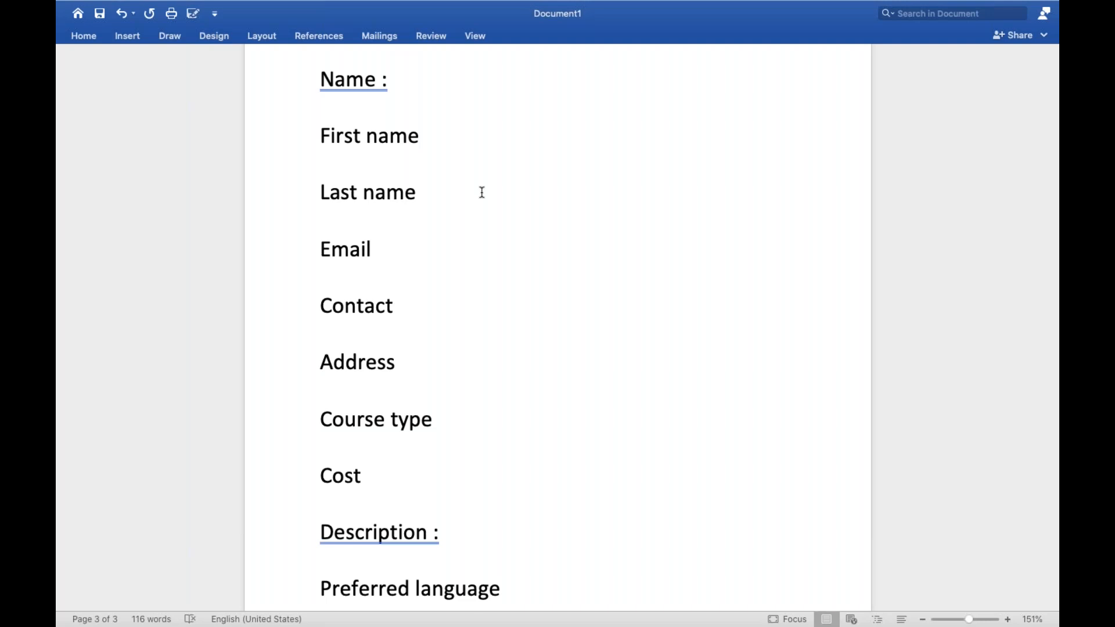
{"action": "scroll", "coordinate": [482, 192], "scroll_direction": "up", "scroll_amount": 1}
{"action": "scroll", "coordinate": [482, 193], "scroll_direction": "down", "scroll_amount": 5}
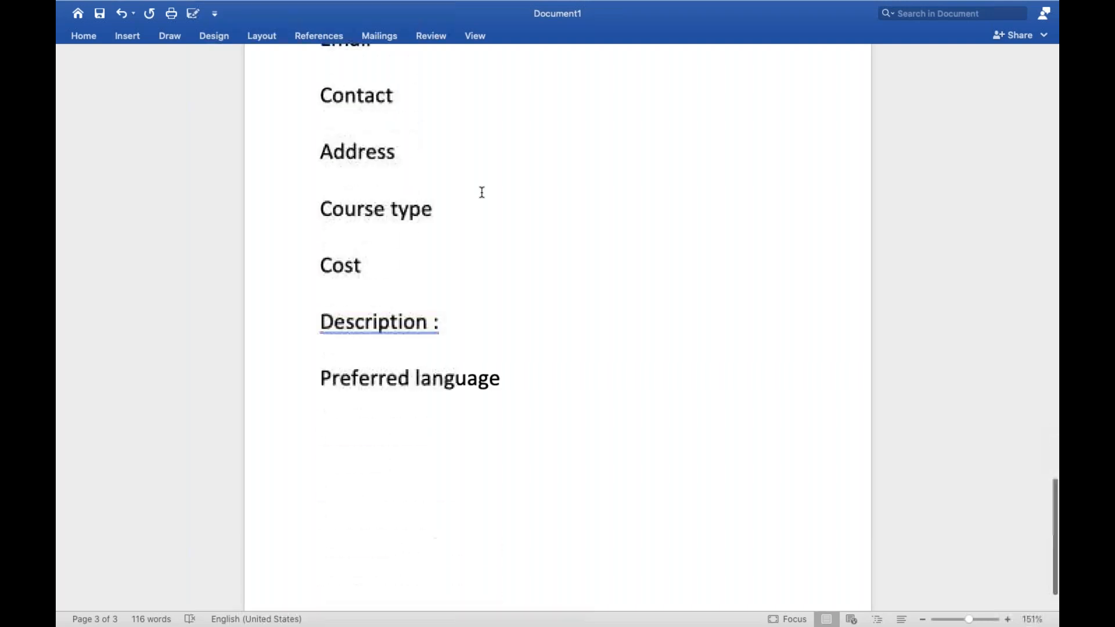
{"action": "scroll", "coordinate": [482, 193], "scroll_direction": "up", "scroll_amount": 4}
{"action": "scroll", "coordinate": [481, 192], "scroll_direction": "up", "scroll_amount": 3}
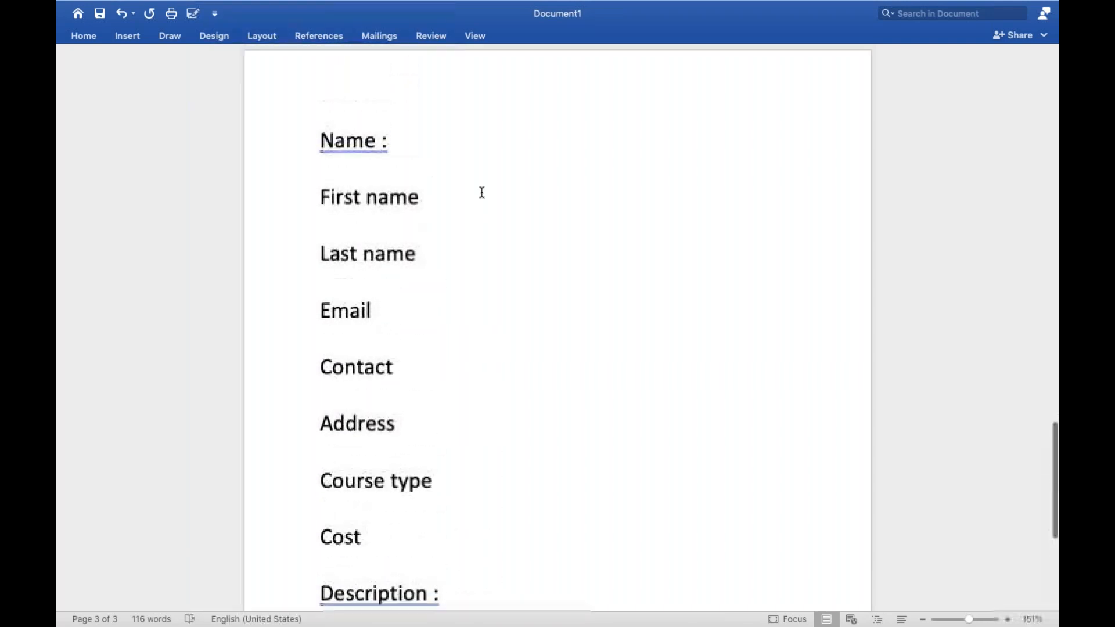
Define the field types: Name as "reference", and First name and Last name as "string"
{"action": "left_click", "coordinate": [399, 152]}
{"action": "type", "text": "reference"}
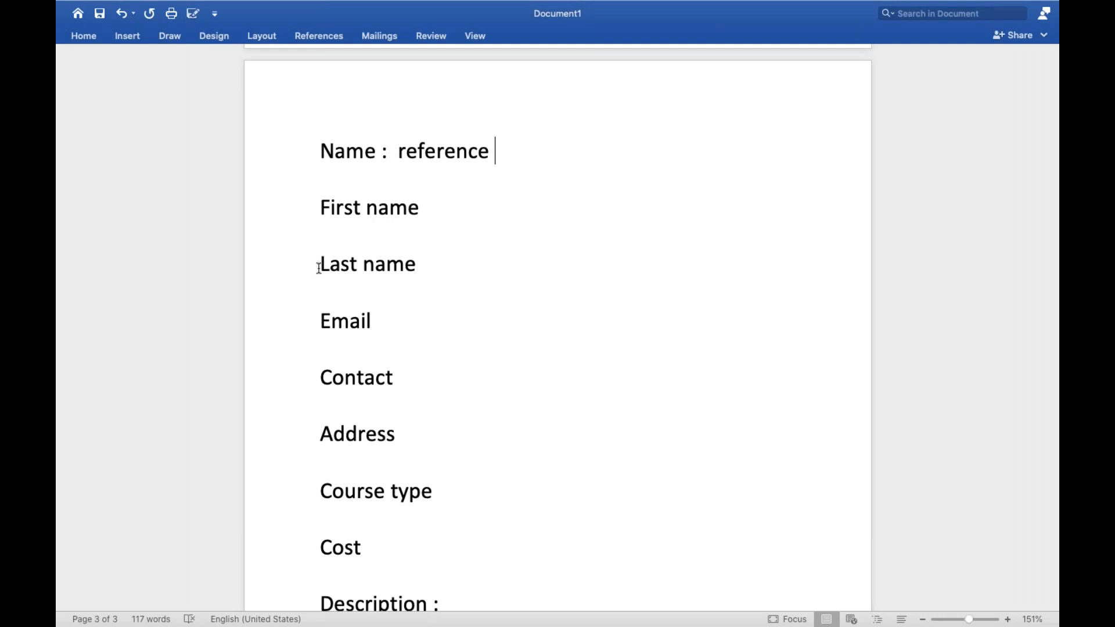
{"action": "type", "text": ": string"}
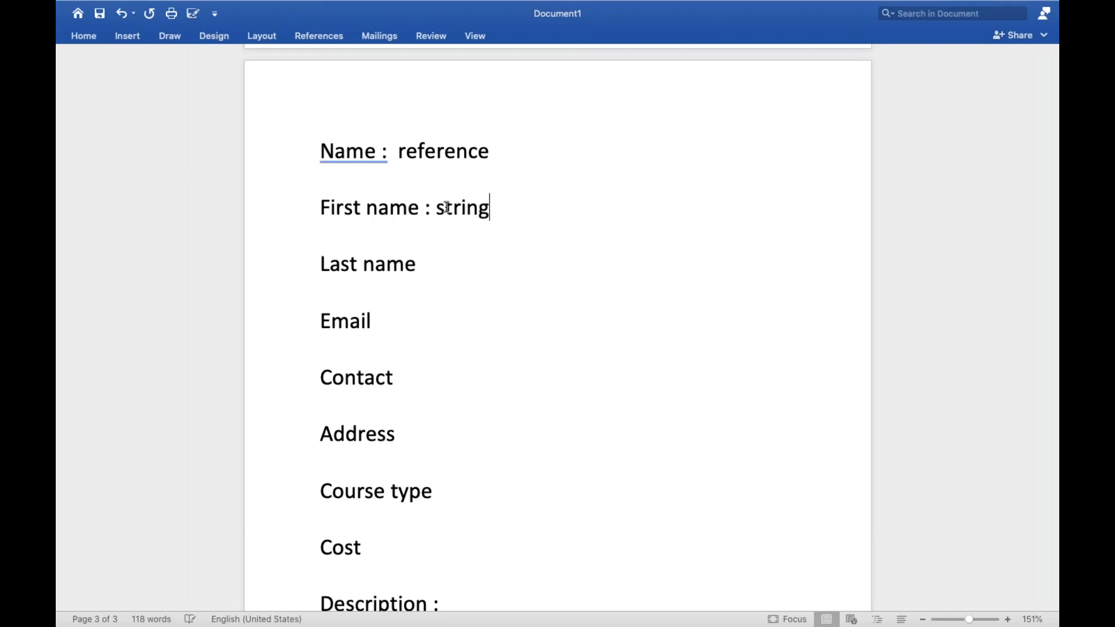
{"action": "left_click", "coordinate": [444, 256]}
{"action": "type", "text": ": string"}
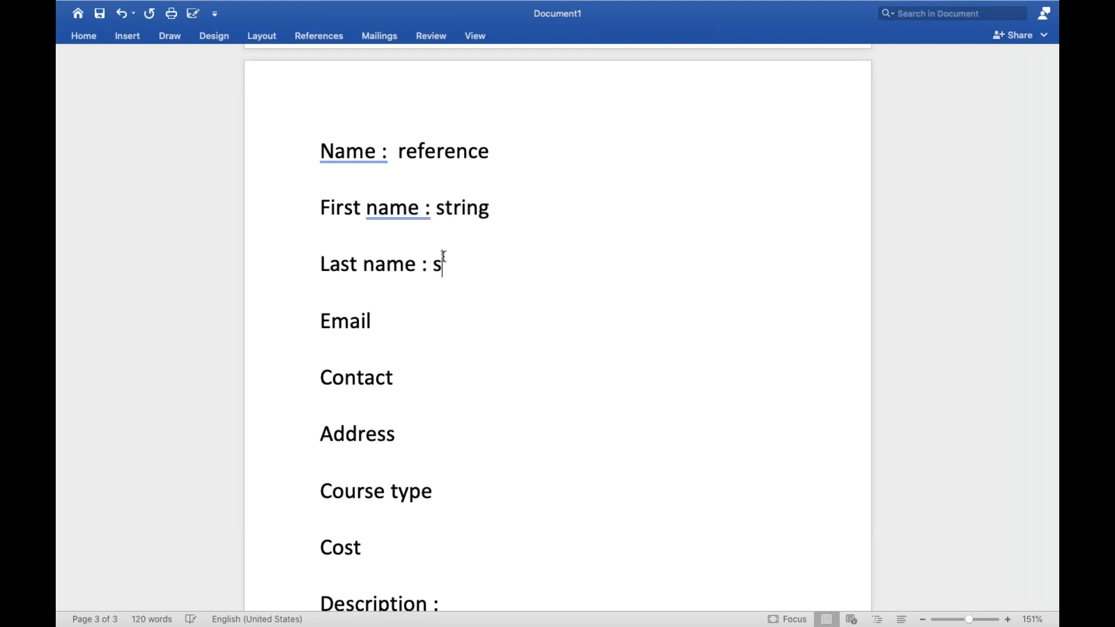
Define the Email and Contact fields as "string", each after a colon
{"action": "left_click", "coordinate": [416, 321]}
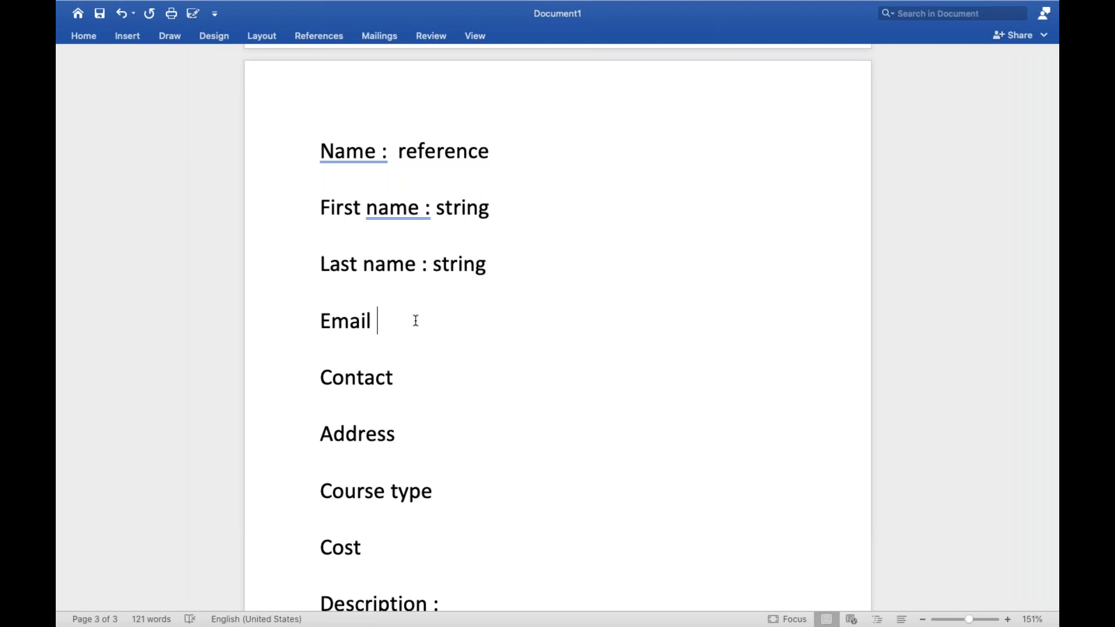
{"action": "type", "text": "L"}
{"action": "key", "text": "BackSpace"}
{"action": "type", "text": ": string"}
{"action": "left_click", "coordinate": [420, 384]}
{"action": "type", "text": "string"}
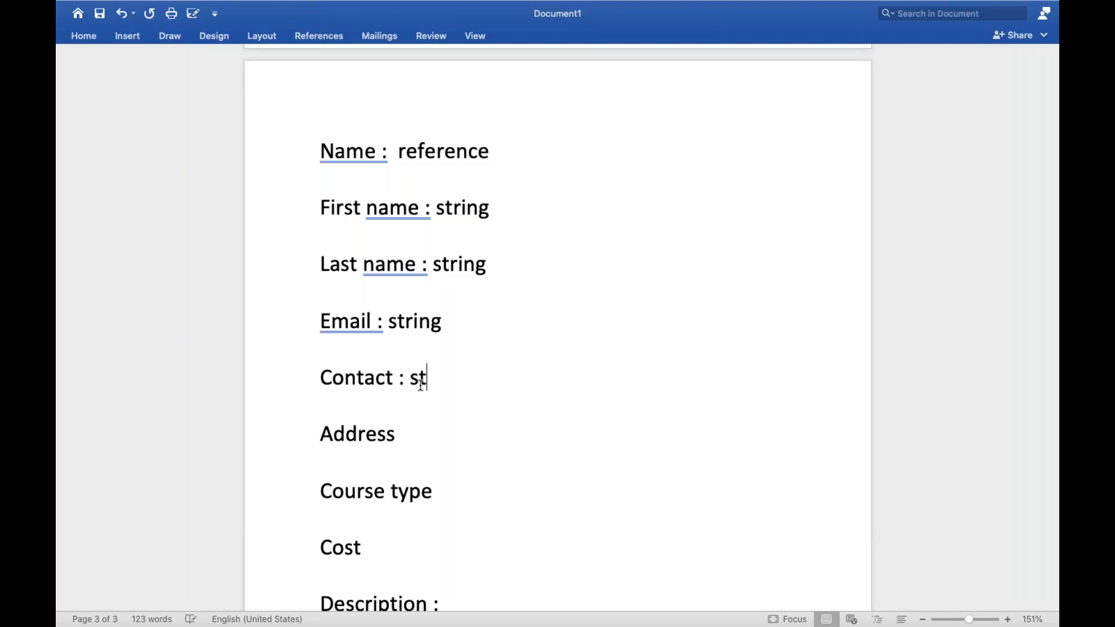
Define the Address field as "string : 400 Length"
{"action": "left_click", "coordinate": [413, 440]}
{"action": "type", "text": ": string :"}
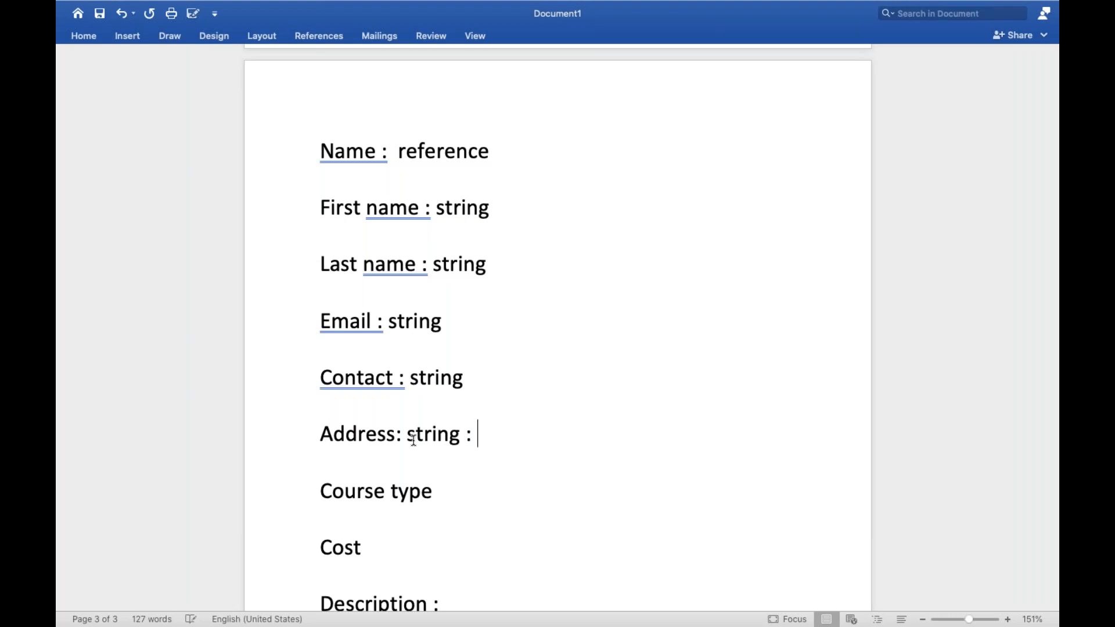
{"action": "type", "text": " 400 Length"}
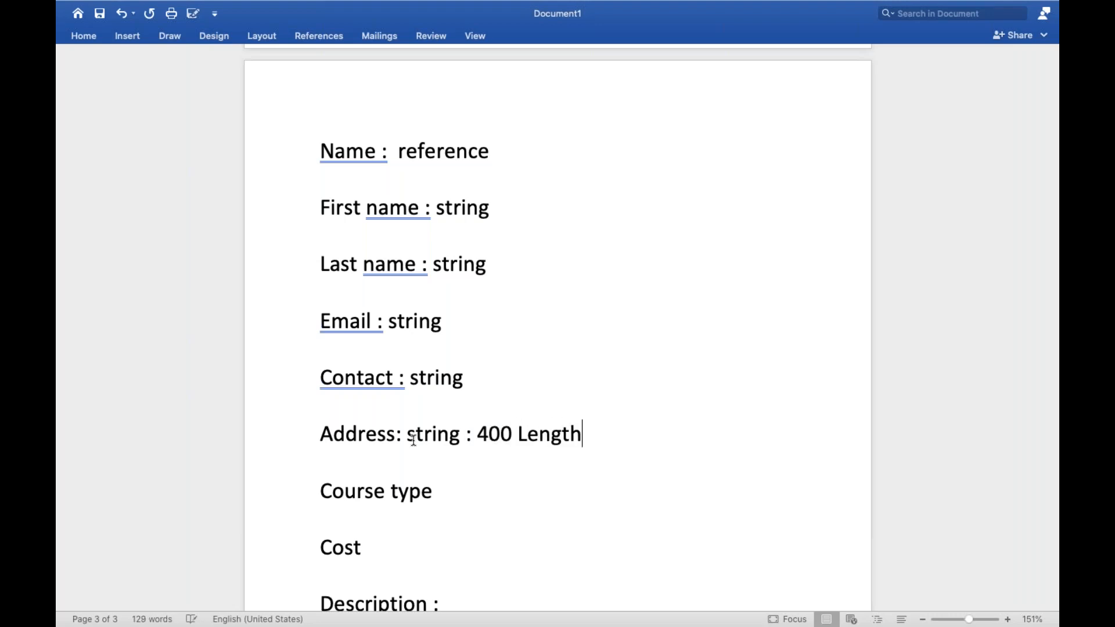
Define the Course type field as "choice : java , service now , okta"
{"action": "left_click", "coordinate": [448, 493]}
{"action": "type", "text": "type : choice : "}
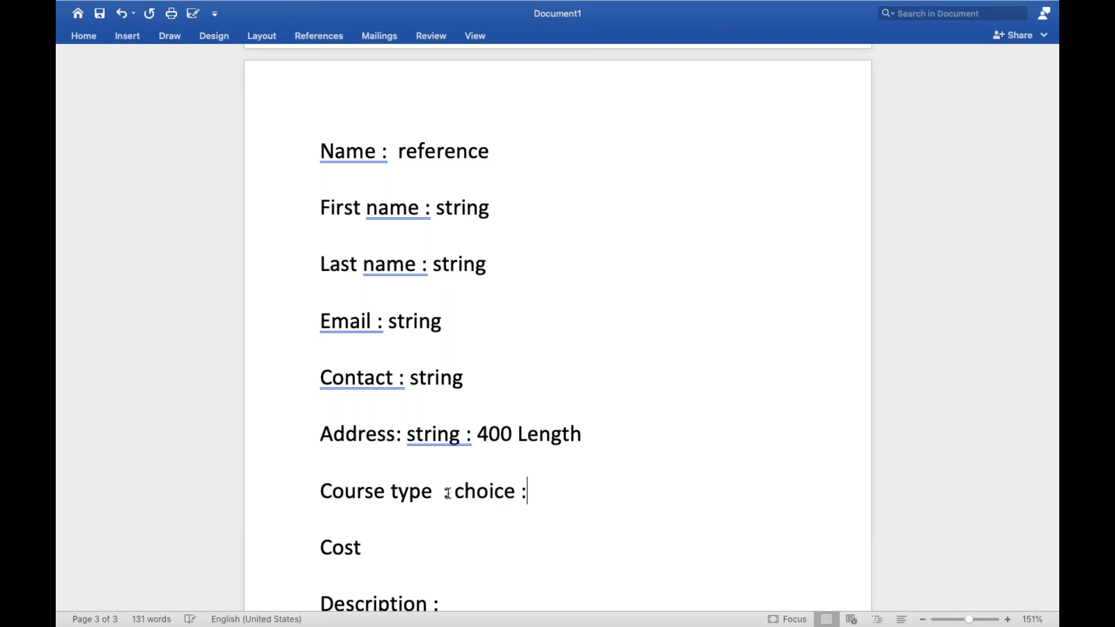
{"action": "type", "text": "java , "}
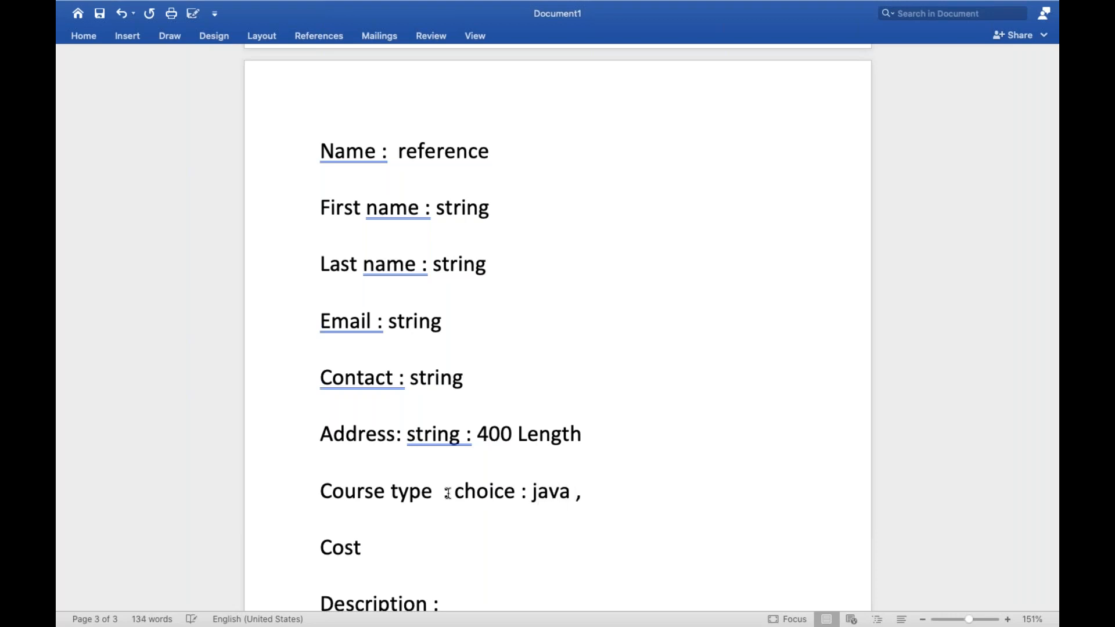
{"action": "type", "text": "service "}
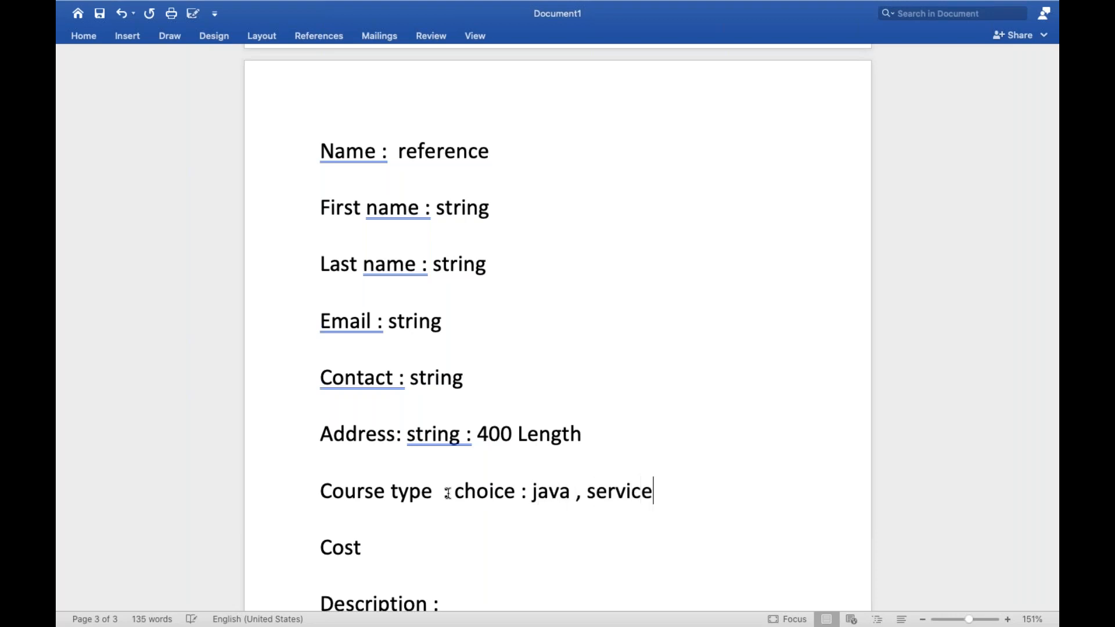
{"action": "type", "text": "now ."}
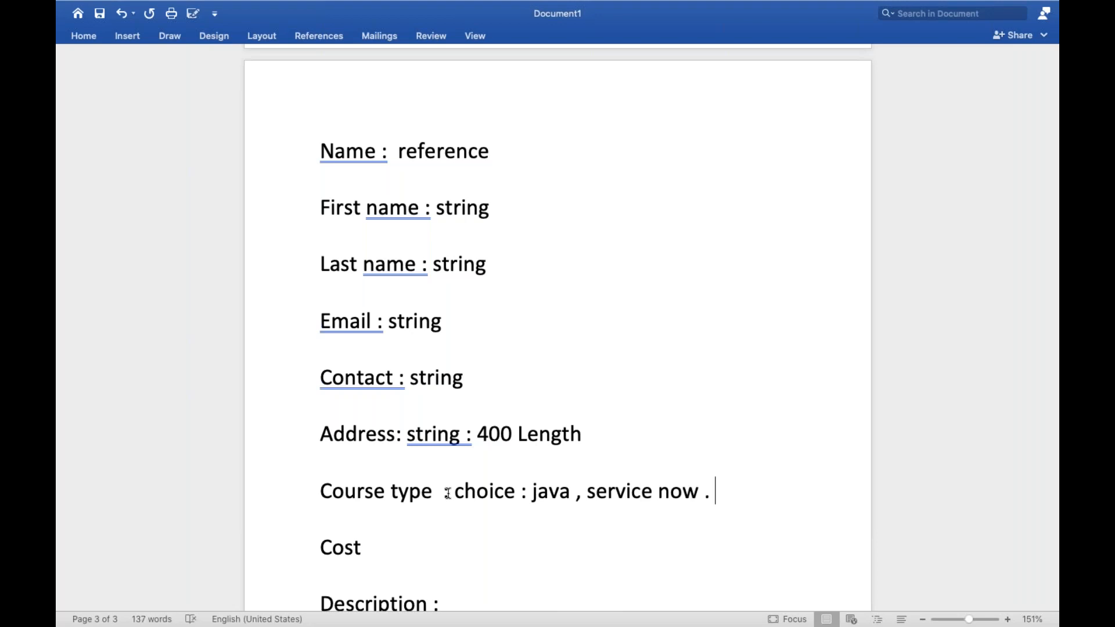
{"action": "key", "text": "BackSpace"}
{"action": "type", "text": "okta"}
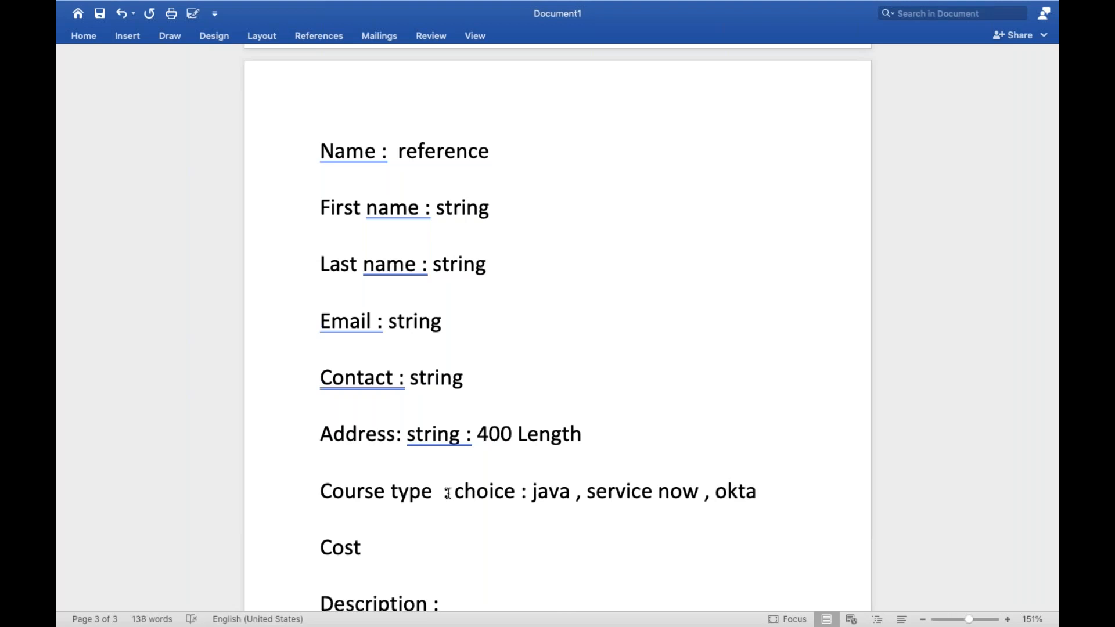
Add a colon after the Cost label
{"action": "scroll", "coordinate": [448, 493], "scroll_direction": "down", "scroll_amount": 5}
{"action": "left_click", "coordinate": [368, 402]}
{"action": "type", "text": ":"}
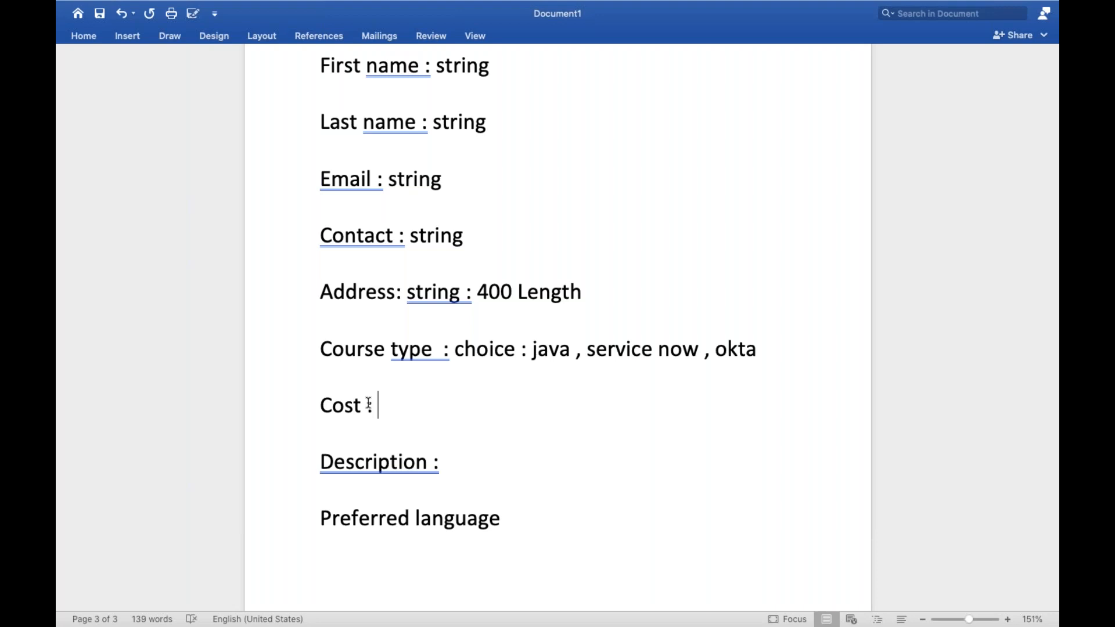
{"action": "type", "text": " 400$"}
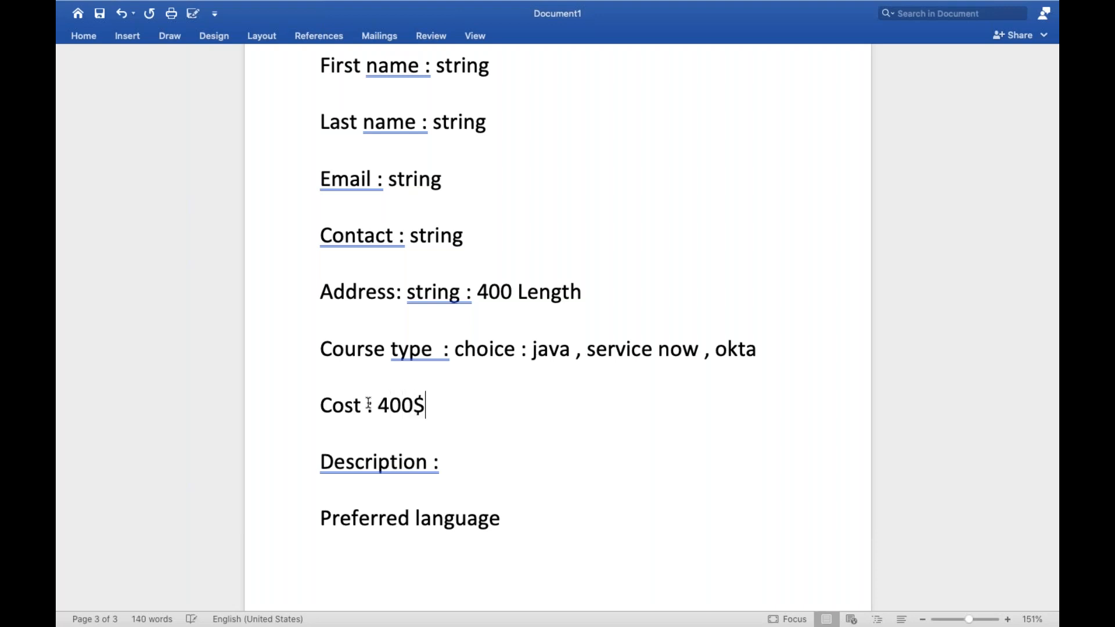
{"action": "key", "text": "BackSpace"}
{"action": "key", "text": "BackSpace"}
{"action": "key", "text": "BackSpace"}
{"action": "key", "text": "BackSpace"}
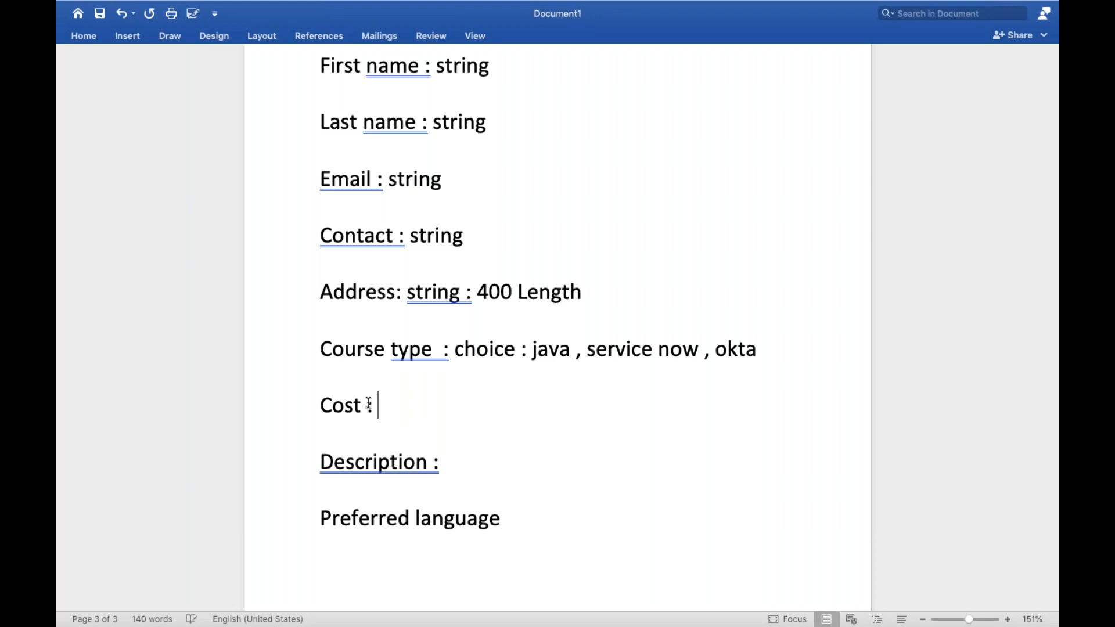
Define the Cost field's type as "string or currency"
{"action": "type", "text": "string"}
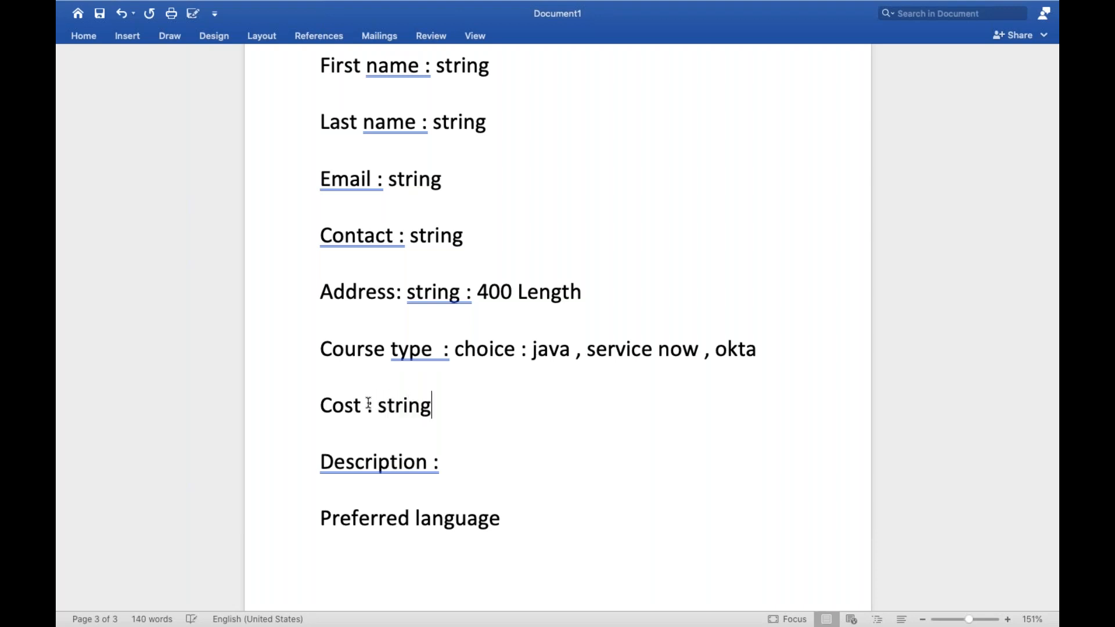
{"action": "type", "text": " or cu"}
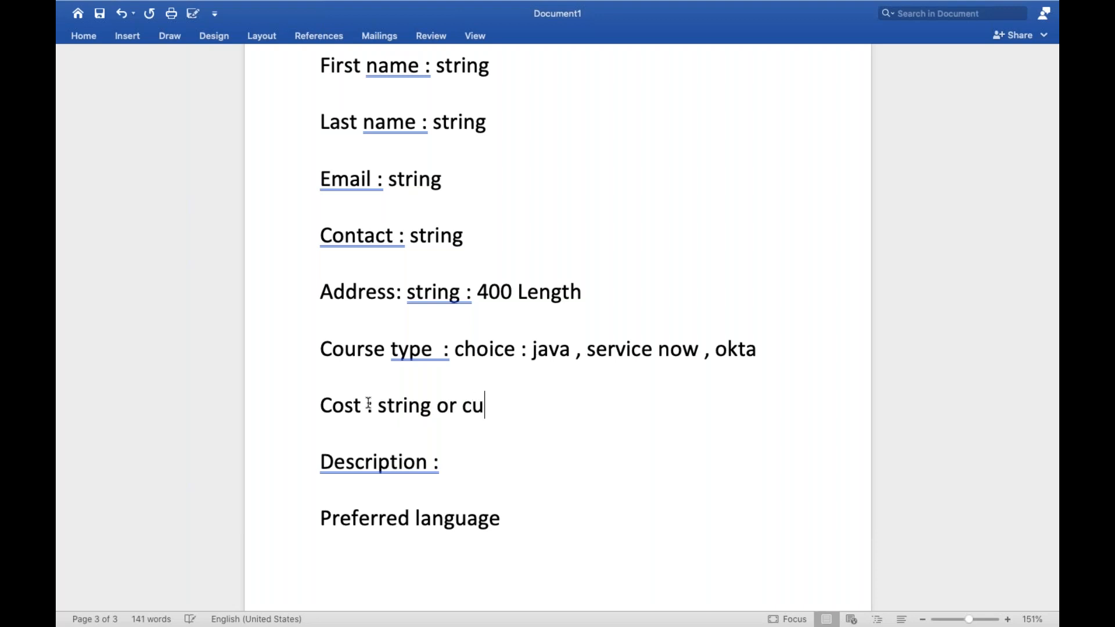
{"action": "type", "text": "rrency"}
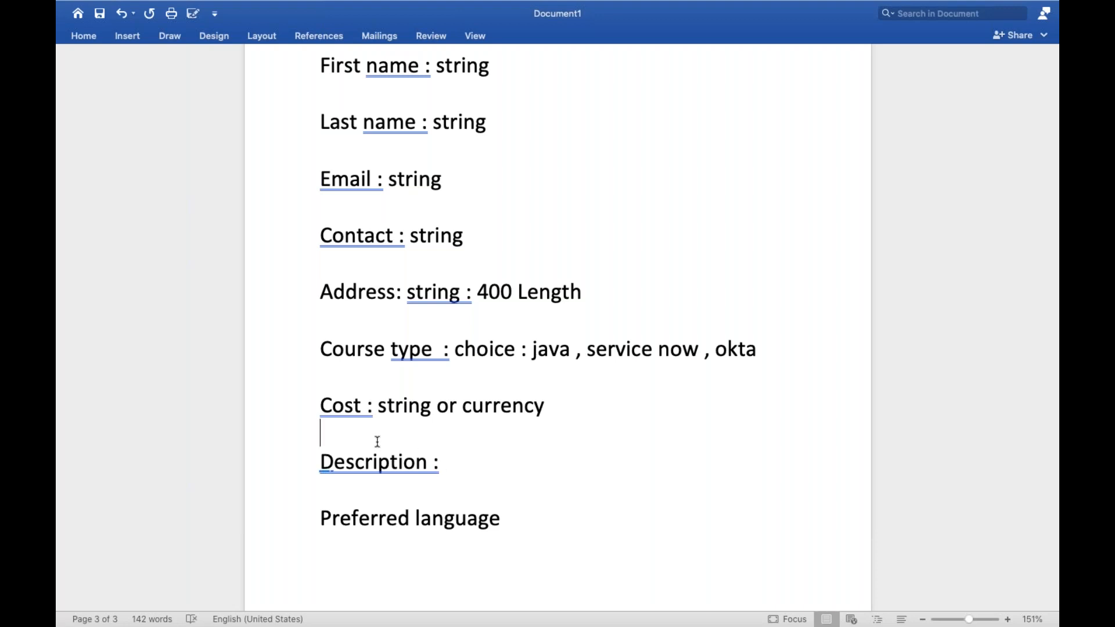
Add a Short description entry between Cost and Description, defined as a string of 140 length
{"action": "type", "text": "short de"}
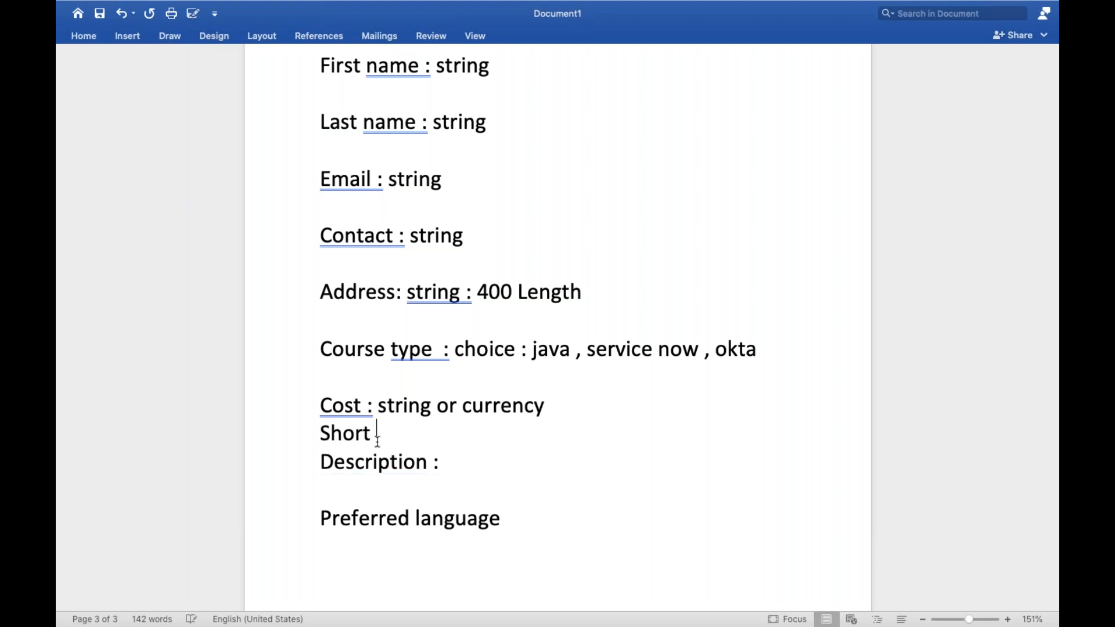
{"action": "type", "text": "scriptio"}
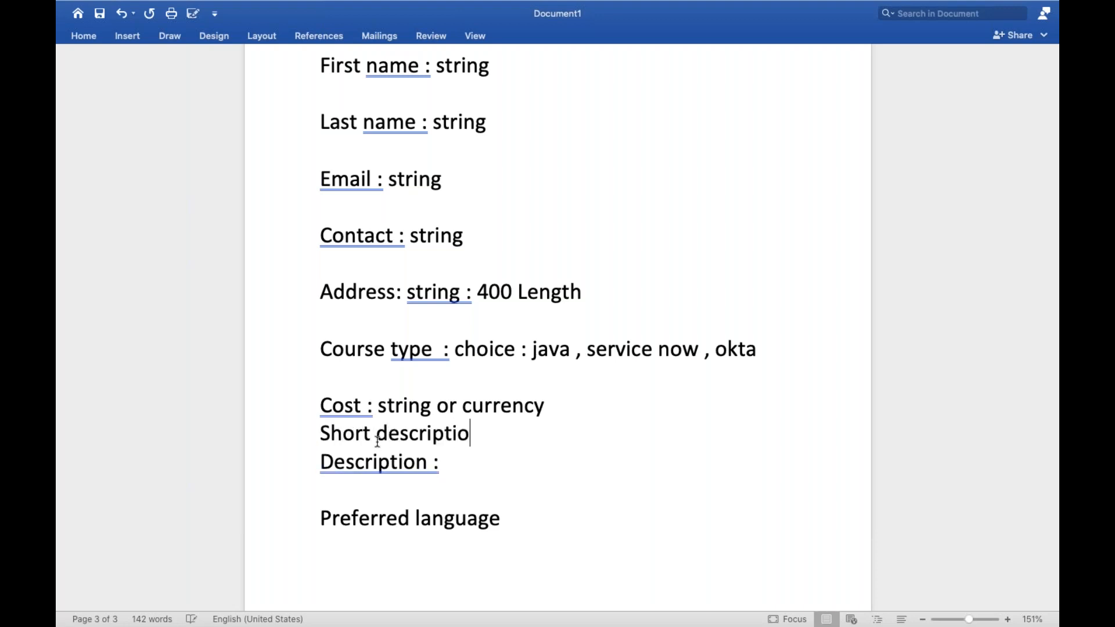
{"action": "type", "text": "n: strin"}
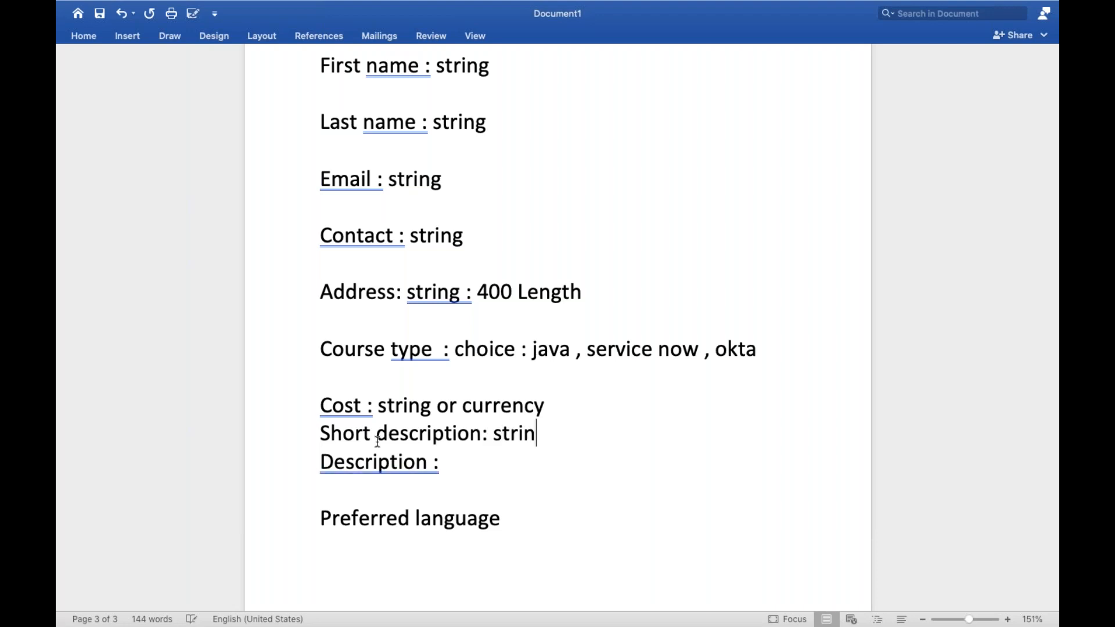
{"action": "type", "text": "g 140 l"}
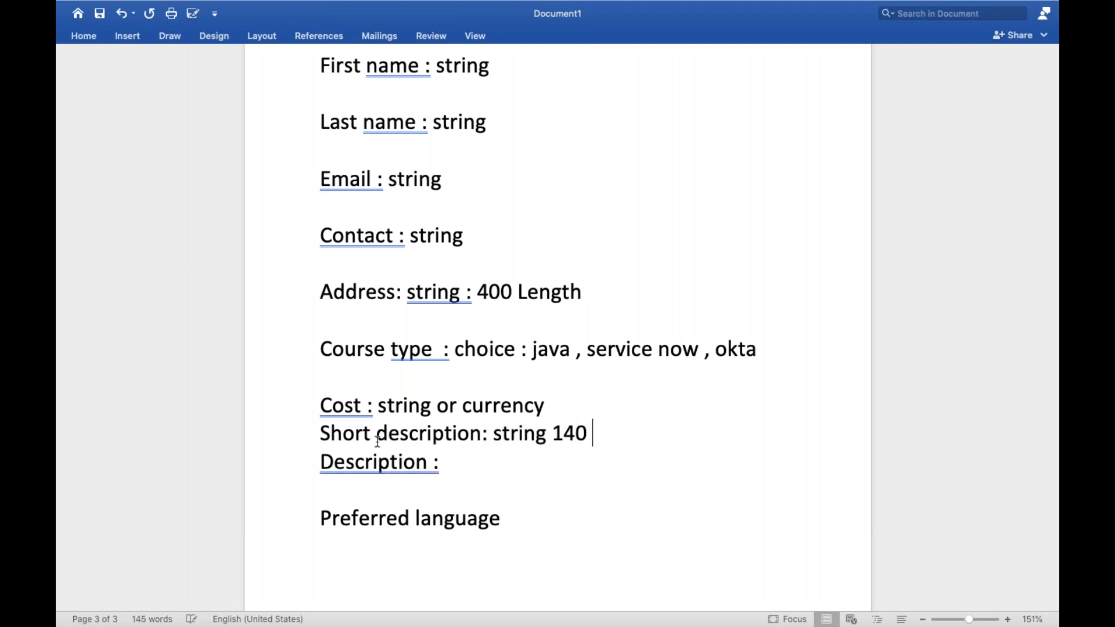
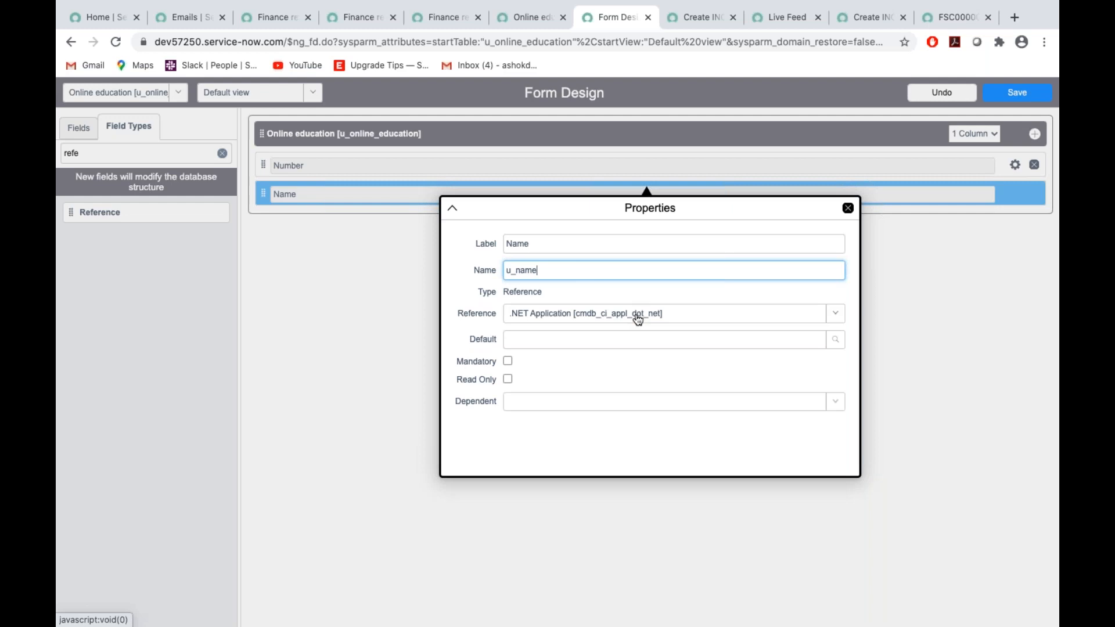
Switch from the ServiceNow form designer to the Word document and add the line "User : sys_user" on its last page
{"action": "left_click", "coordinate": [638, 320]}
{"action": "key", "text": "ctrl+Right"}
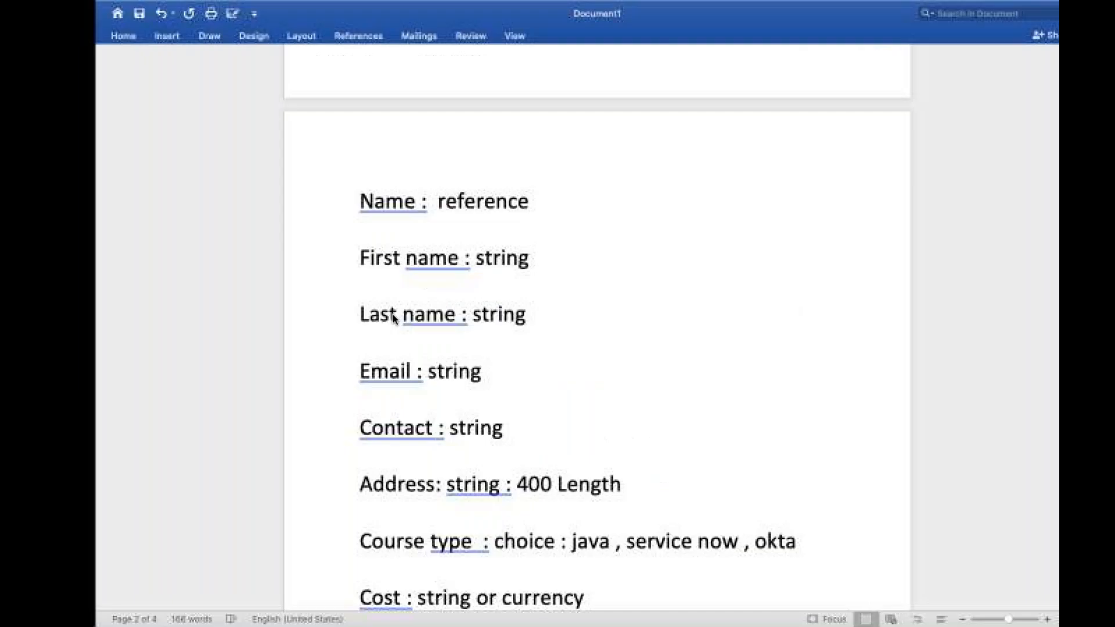
{"action": "scroll", "coordinate": [531, 391], "scroll_direction": "down", "scroll_amount": 10}
{"action": "left_click", "coordinate": [361, 427]}
{"action": "type", "text": "user : sys_user"}
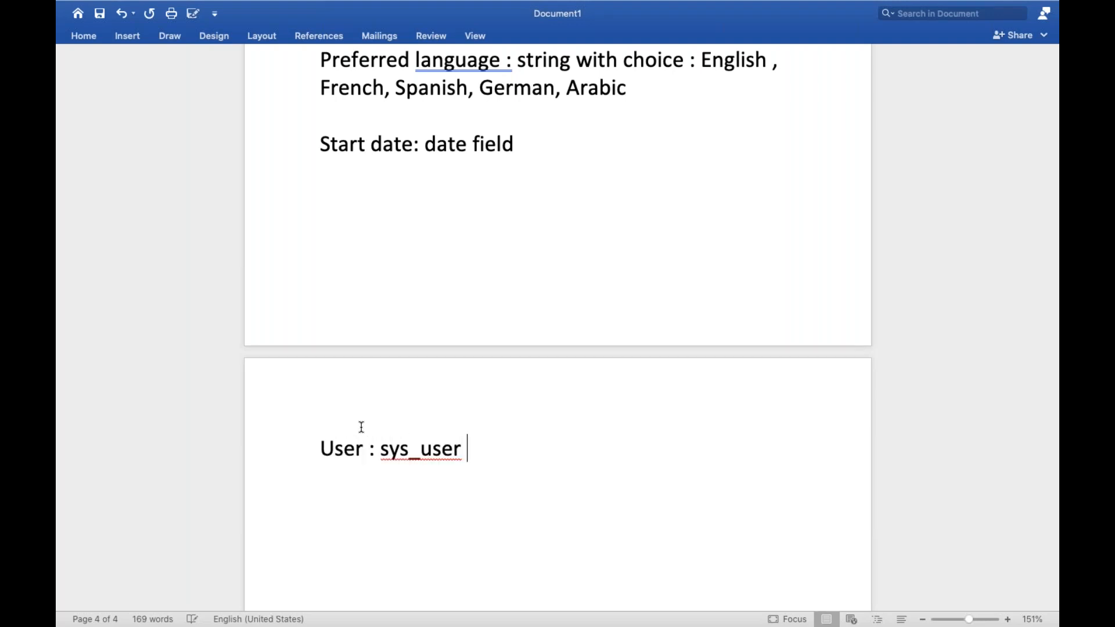
Switch to the ServiceNow form designer, set the Name field's reference table to User [sys_user] and save the form
{"action": "key", "text": "ctrl+Left"}
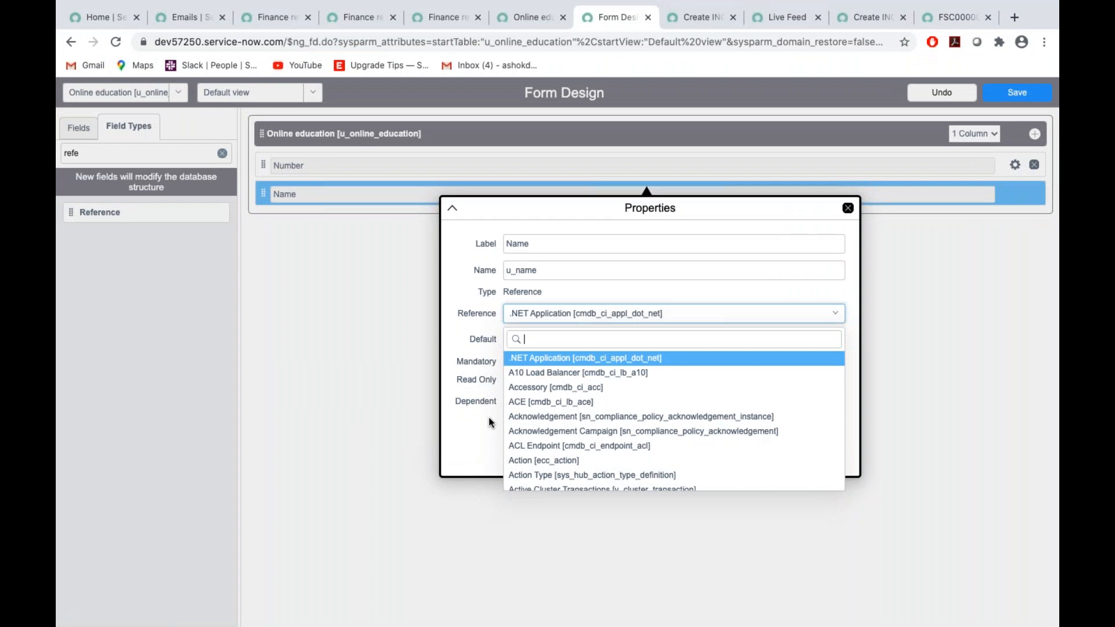
{"action": "type", "text": "sys_user"}
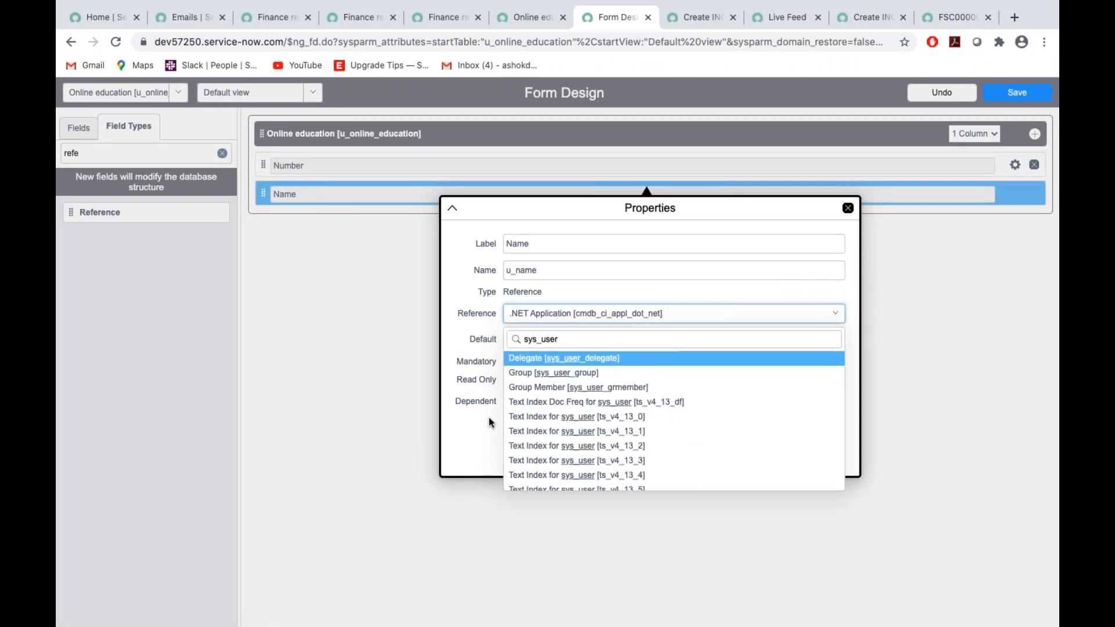
{"action": "scroll", "coordinate": [598, 444], "scroll_direction": "down", "scroll_amount": 1}
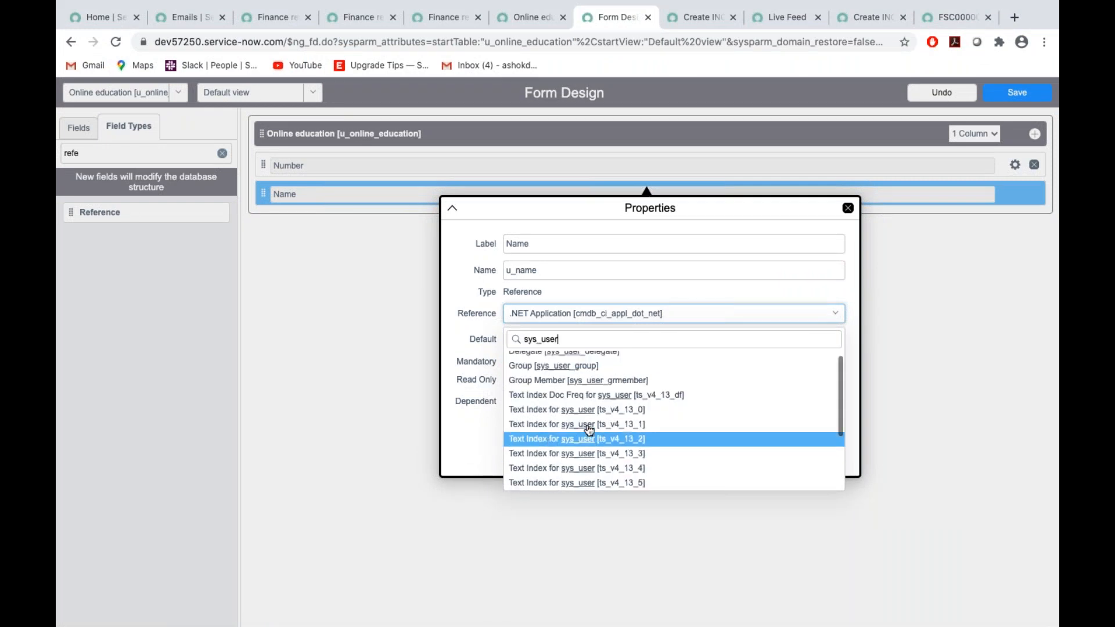
{"action": "scroll", "coordinate": [590, 427], "scroll_direction": "up", "scroll_amount": 1}
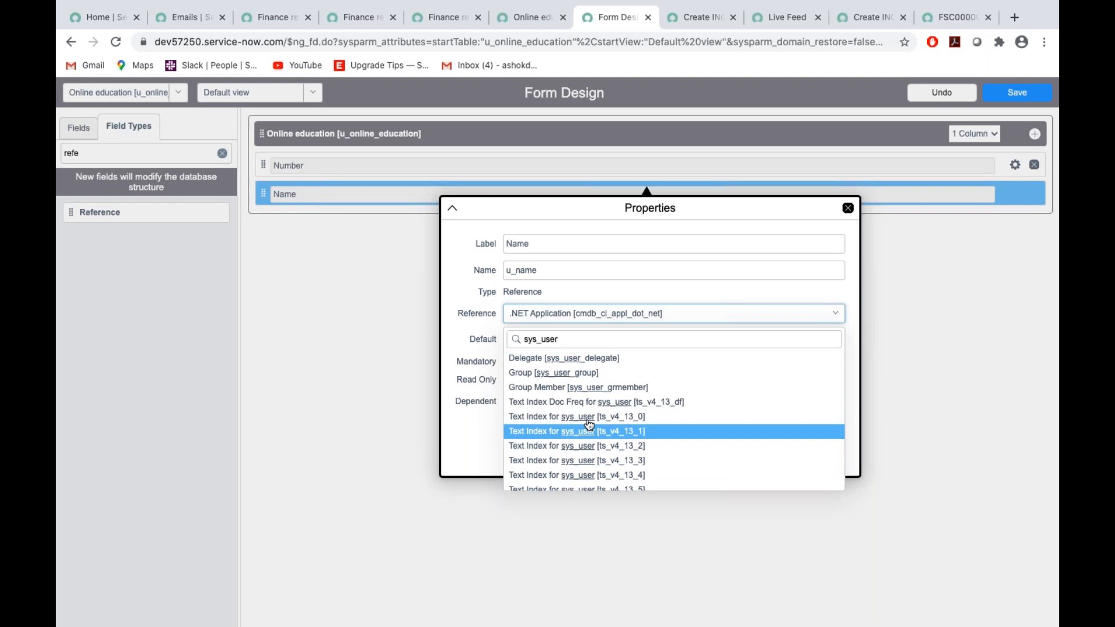
{"action": "scroll", "coordinate": [590, 425], "scroll_direction": "down", "scroll_amount": 3}
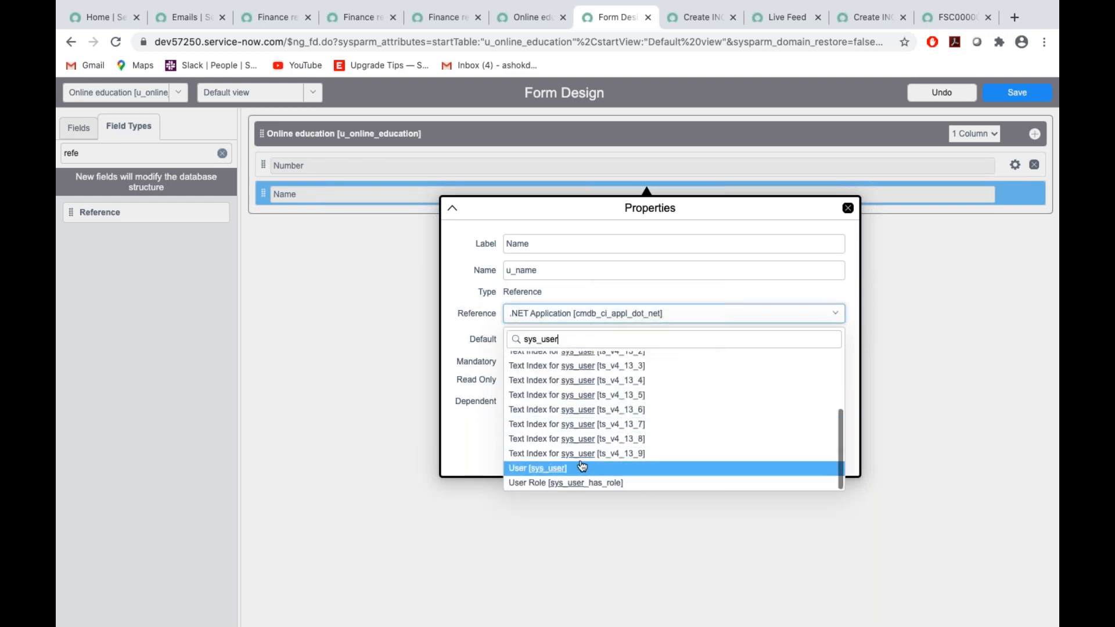
{"action": "left_click", "coordinate": [541, 469]}
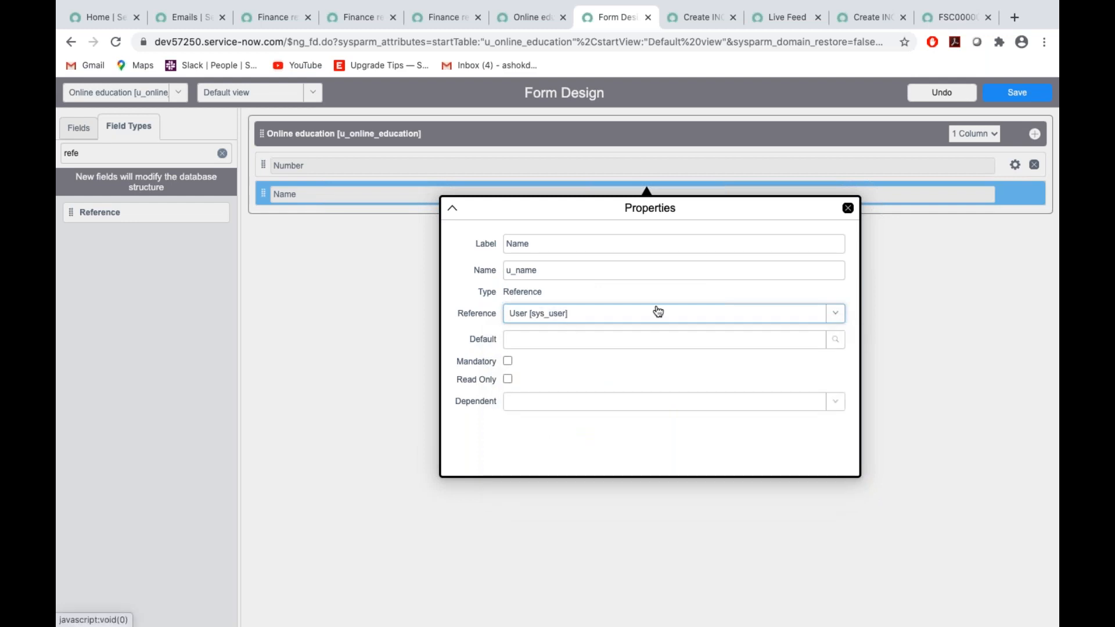
{"action": "left_click", "coordinate": [848, 209]}
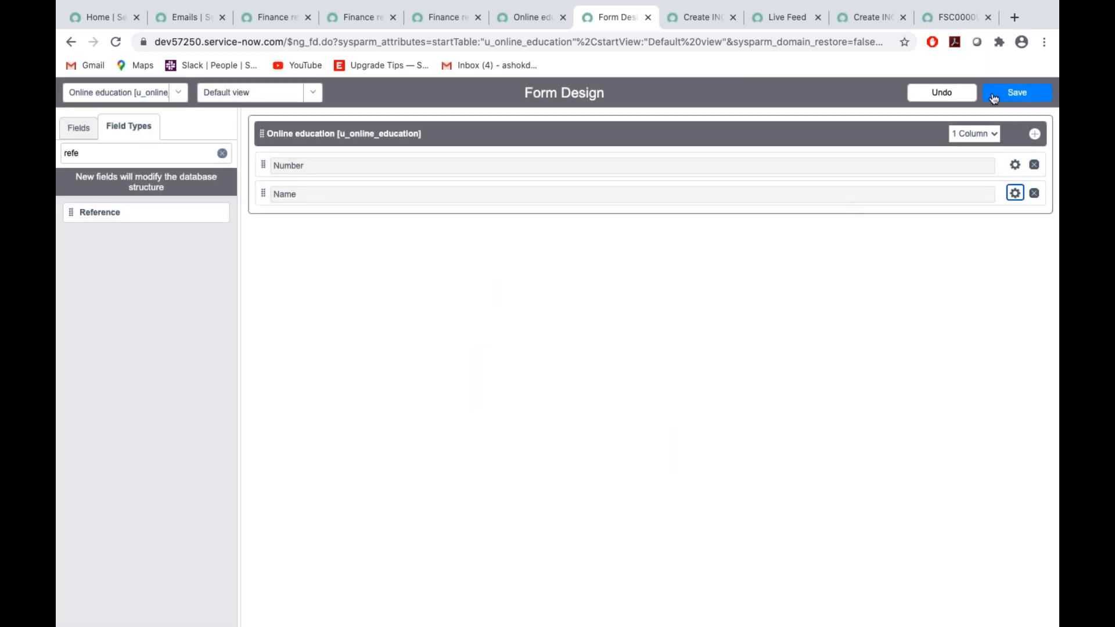
{"action": "left_click", "coordinate": [1017, 92]}
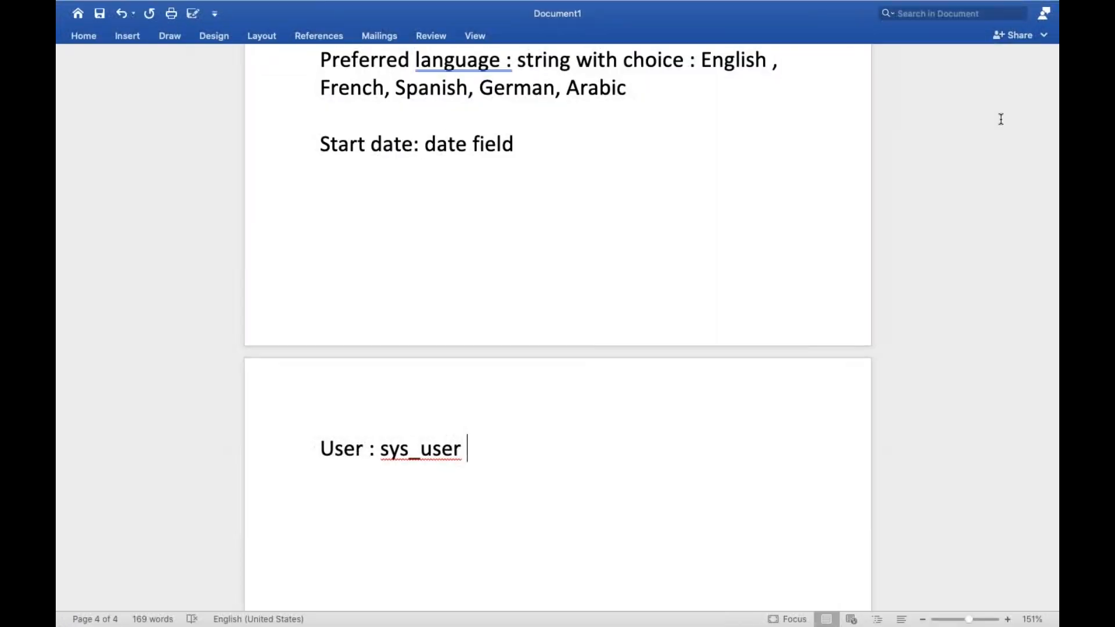
Switch to the Word document and add the line "Reference is to make relation between two tables" below the User line
{"action": "key", "text": "Return"}
{"action": "key", "text": "Return"}
{"action": "type", "text": "refere"}
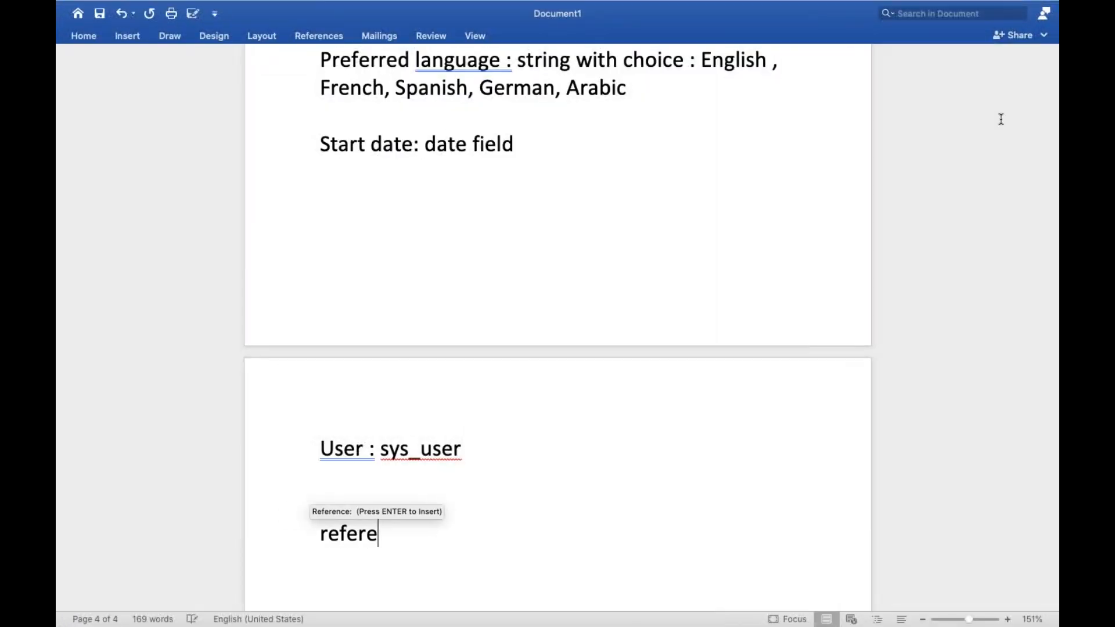
{"action": "type", "text": "nce is "}
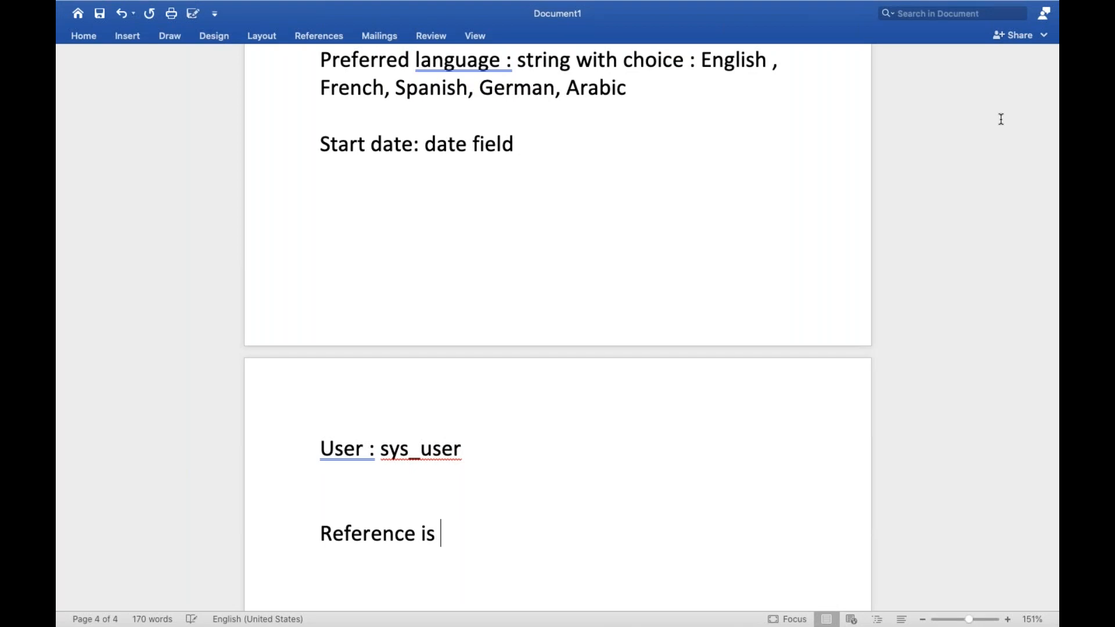
{"action": "type", "text": "to mak"}
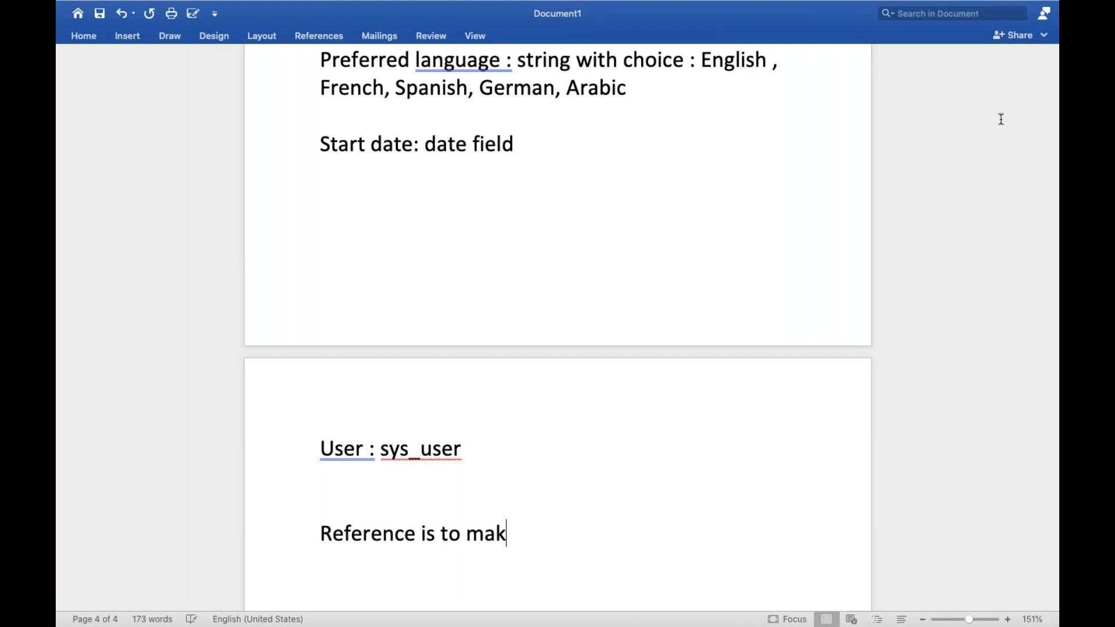
{"action": "type", "text": "e relation "}
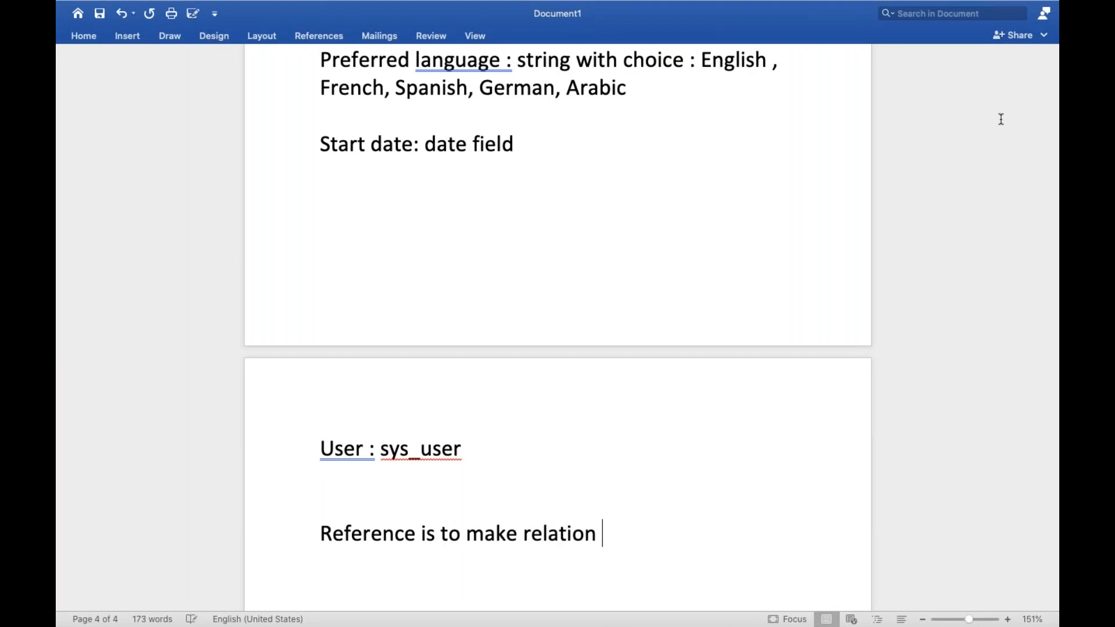
{"action": "type", "text": "between "}
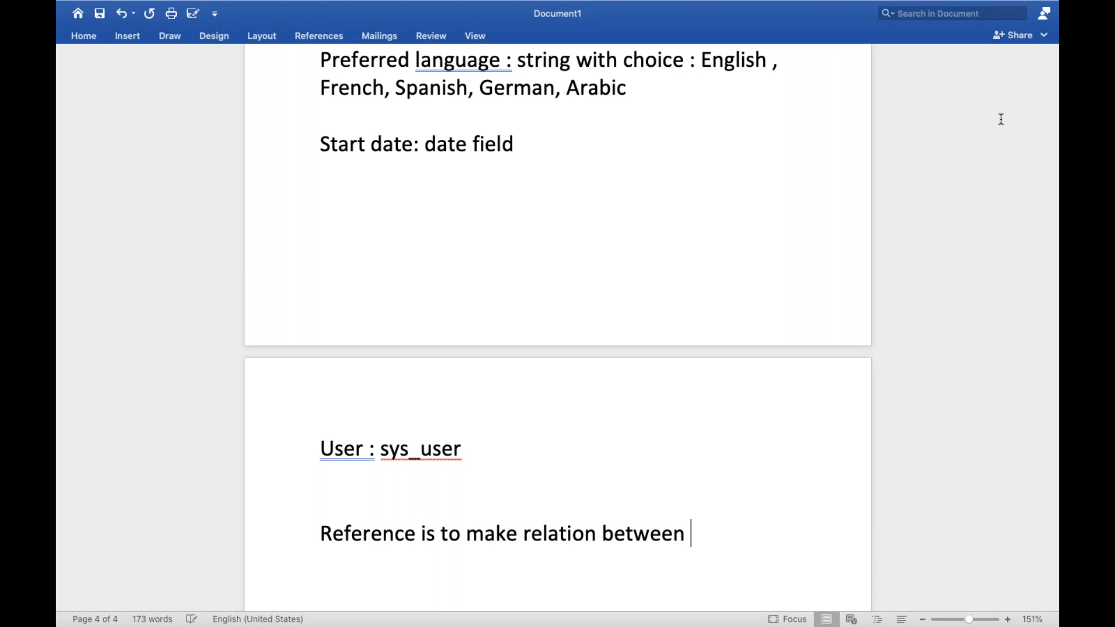
{"action": "type", "text": "two table s"}
{"action": "key", "text": "BackSpace"}
{"action": "key", "text": "BackSpace"}
{"action": "type", "text": "s"}
{"action": "key", "text": "Return"}
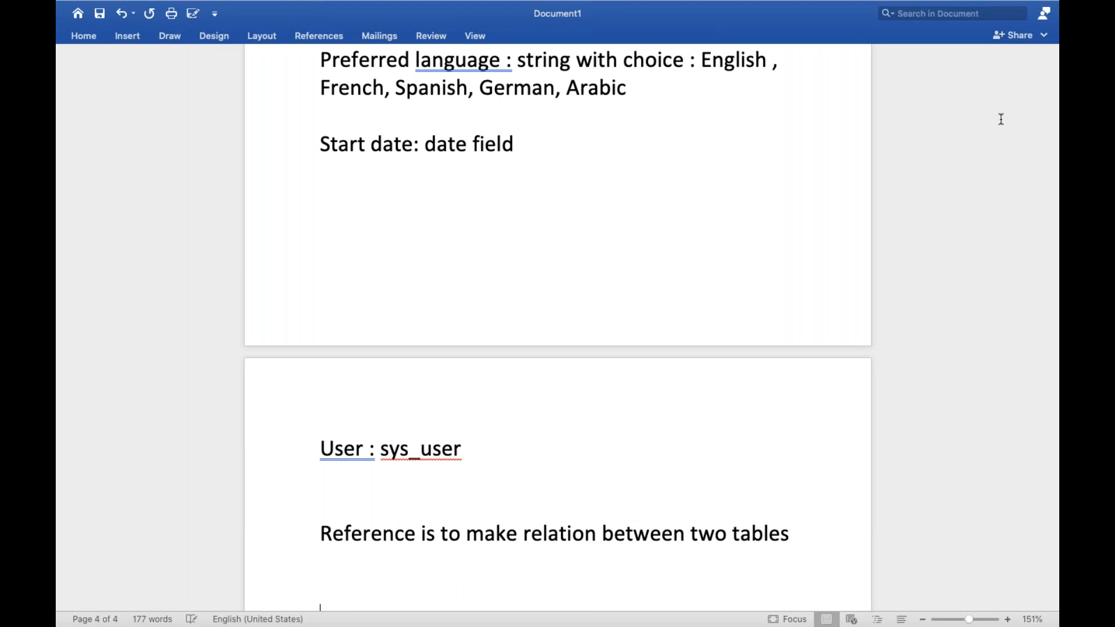
Add the line "Online education table" below the sentence about references
{"action": "scroll", "coordinate": [1001, 119], "scroll_direction": "down", "scroll_amount": 1}
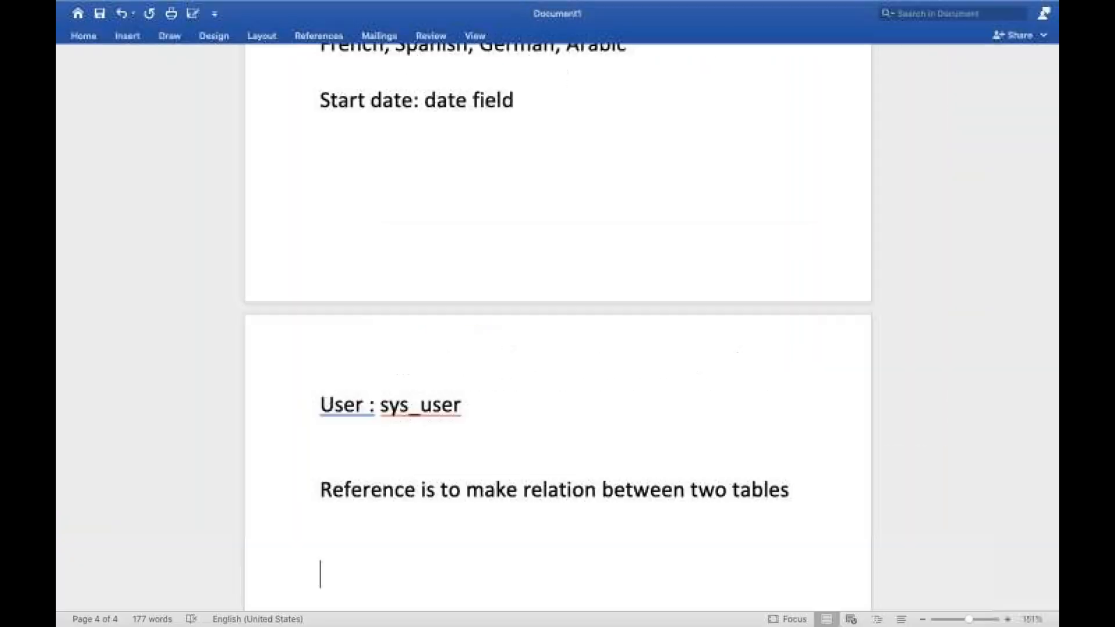
{"action": "left_click", "coordinate": [1001, 118]}
{"action": "scroll", "coordinate": [637, 385], "scroll_direction": "down", "scroll_amount": 4}
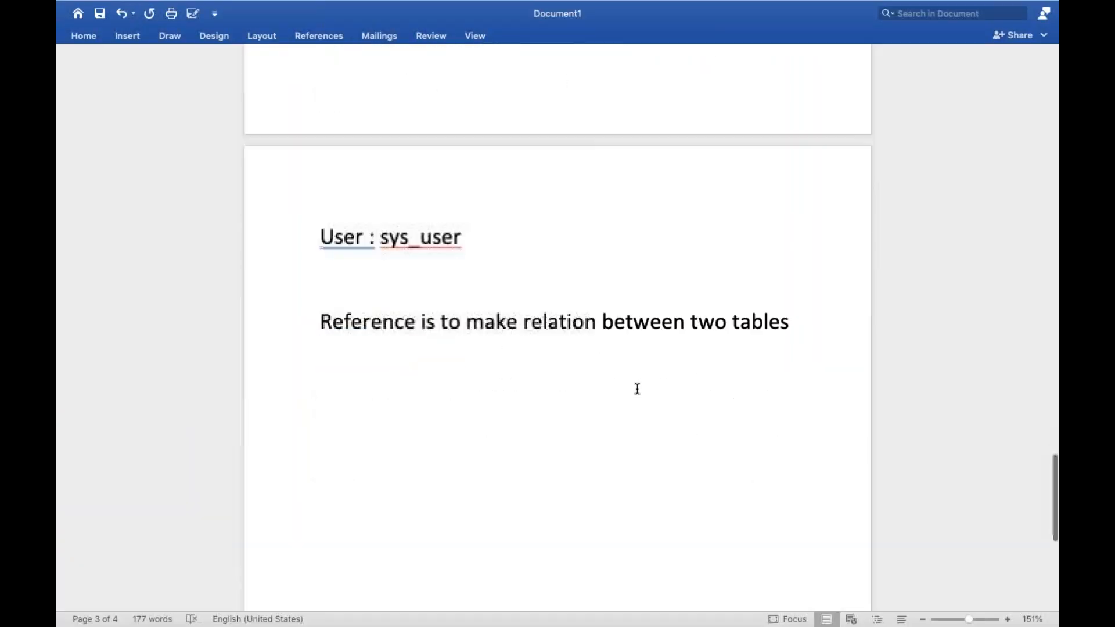
{"action": "left_click", "coordinate": [359, 385]}
{"action": "type", "text": "on"}
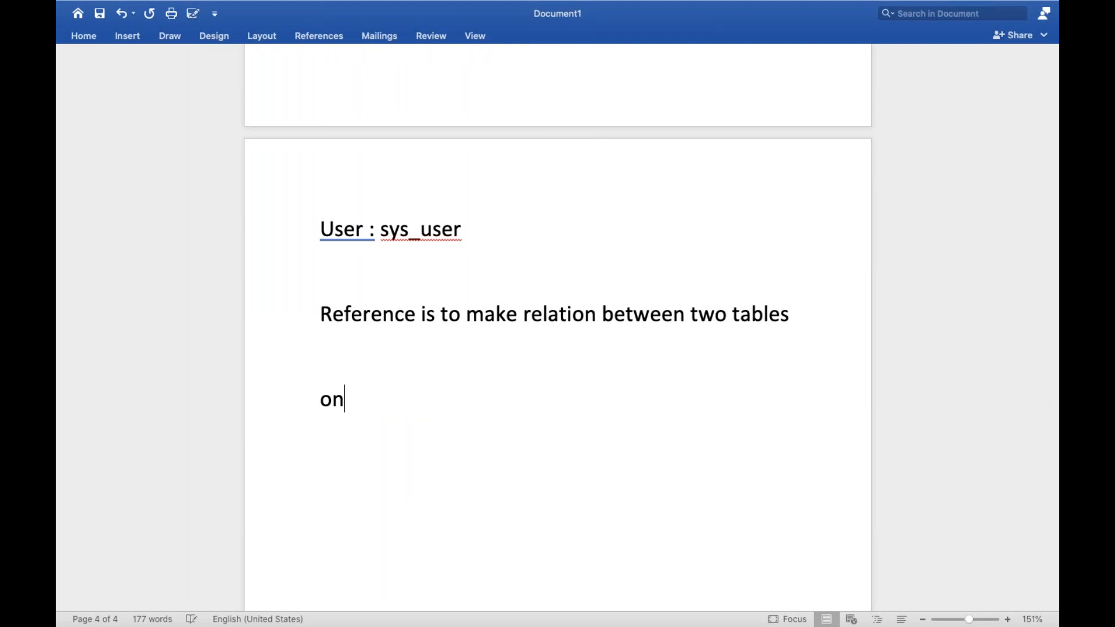
{"action": "type", "text": "line educat"}
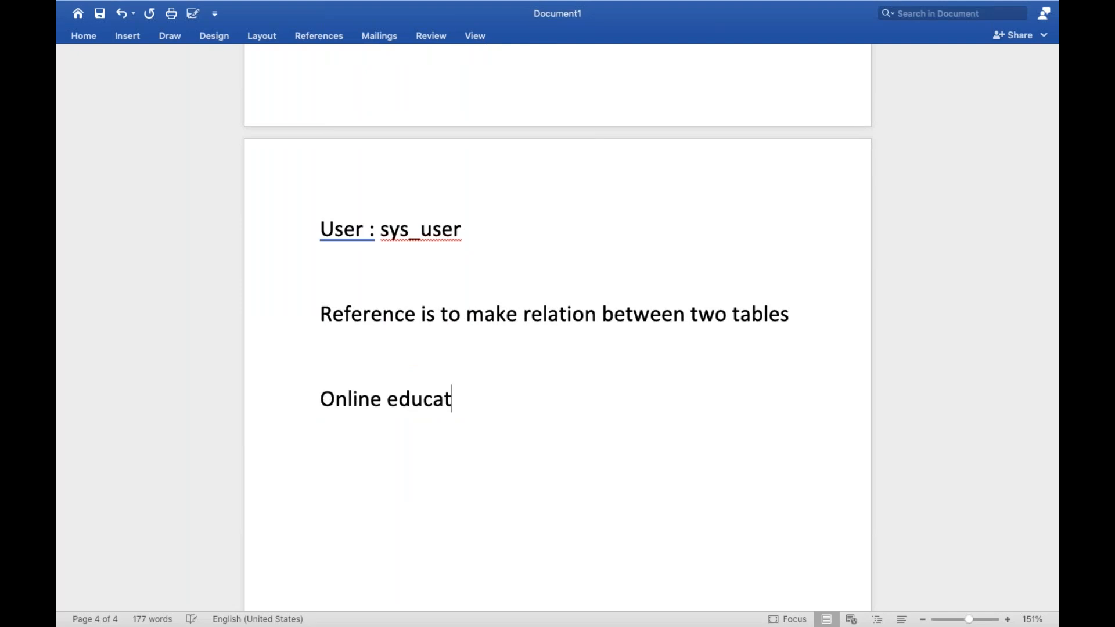
{"action": "type", "text": "ion table"}
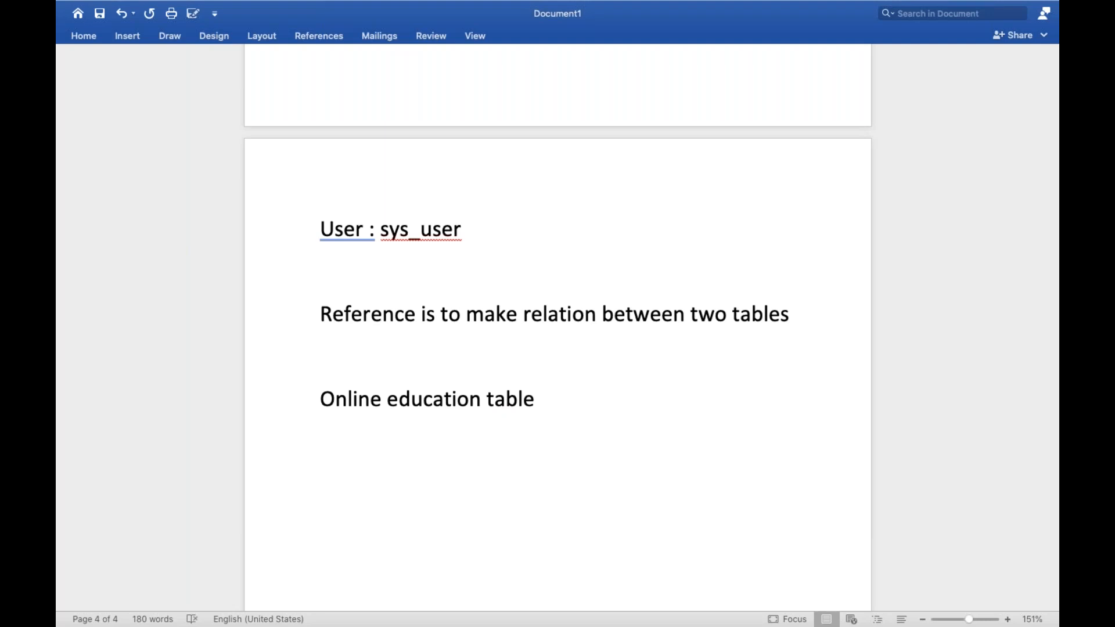
List "Name : sys_user", "First name" and "Last name" on separate lines under the Online education table line
{"action": "key", "text": "Return"}
{"action": "type", "text": "Name :"}
{"action": "key", "text": "Return"}
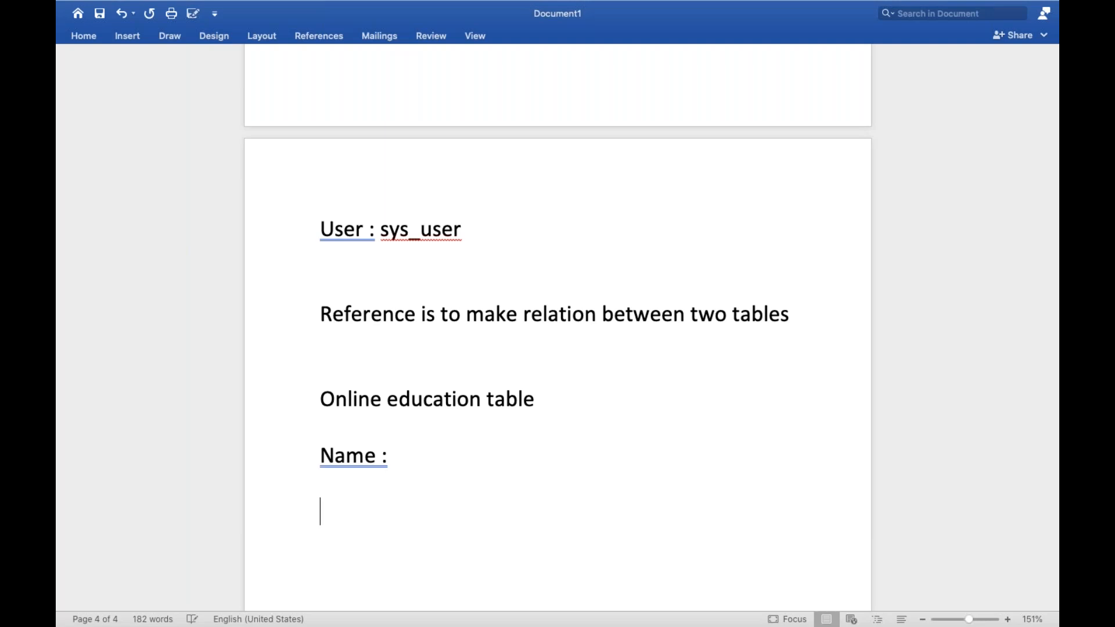
{"action": "type", "text": "fir"}
{"action": "type", "text": "st name"}
{"action": "key", "text": "Return"}
{"action": "type", "text": "Last name"}
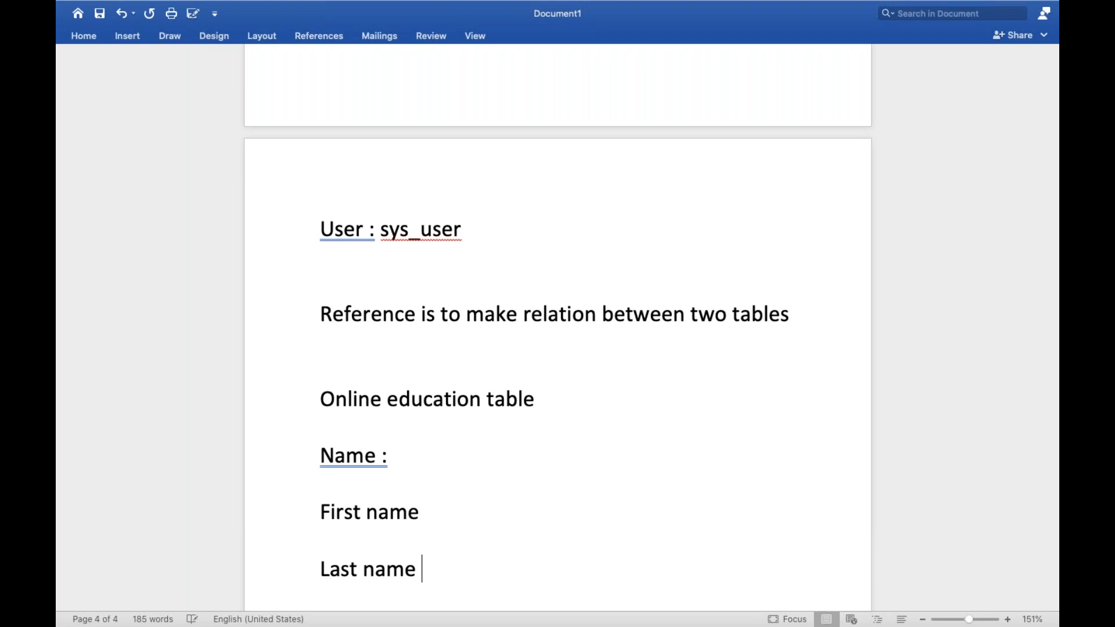
{"action": "key", "text": "Return"}
{"action": "scroll", "coordinate": [558, 325], "scroll_direction": "down", "scroll_amount": 3}
{"action": "left_click", "coordinate": [414, 385]}
{"action": "type", "text": "sys_user"}
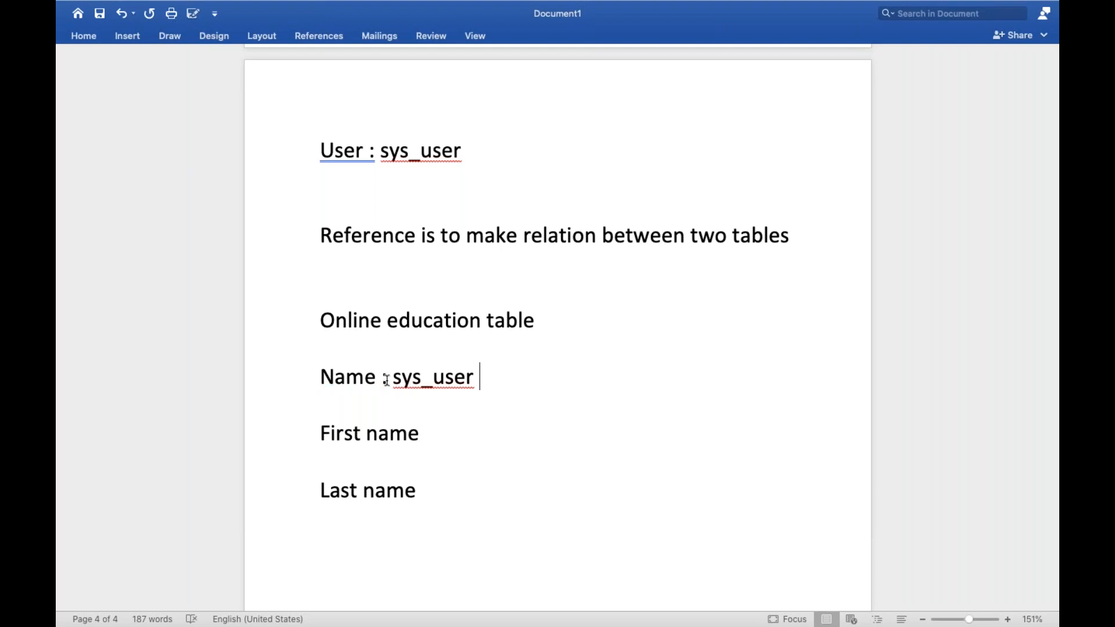
{"action": "left_click_drag", "start_coordinate": [393, 379], "coordinate": [474, 381]}
{"action": "left_click", "coordinate": [473, 379]}
{"action": "left_click_drag", "start_coordinate": [536, 321], "coordinate": [321, 320]}
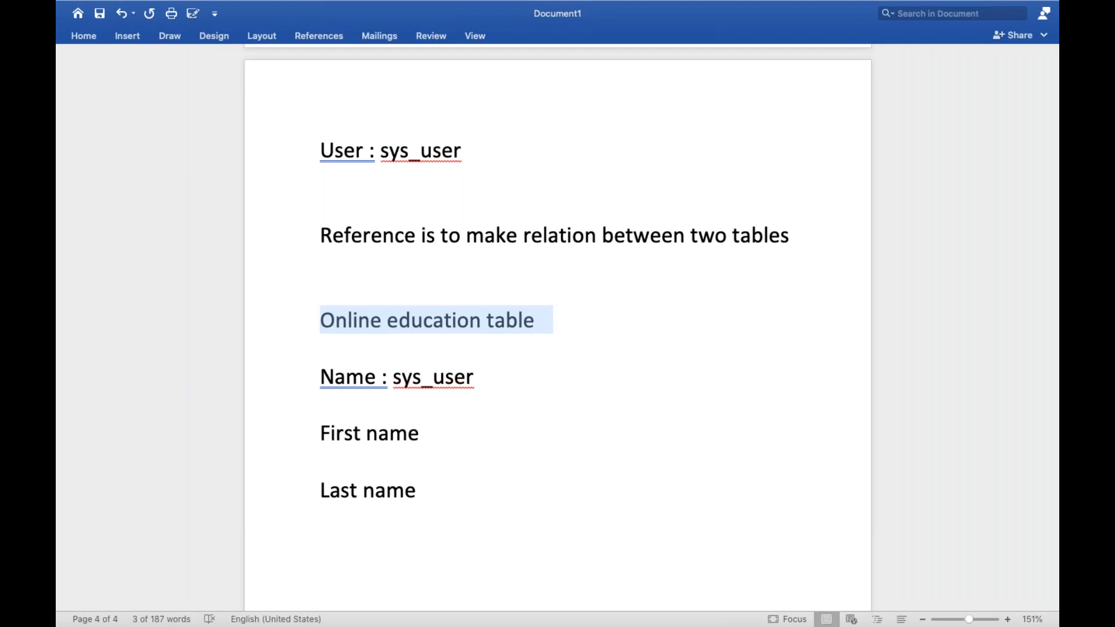
{"action": "scroll", "coordinate": [494, 407], "scroll_direction": "down", "scroll_amount": 4}
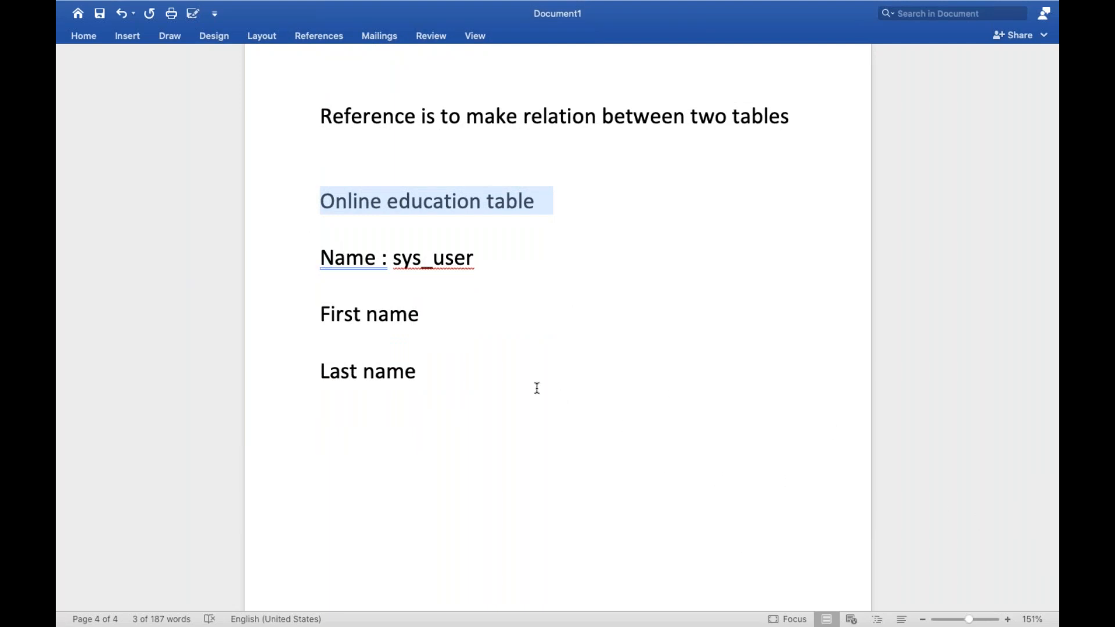
{"action": "left_click", "coordinate": [424, 314]}
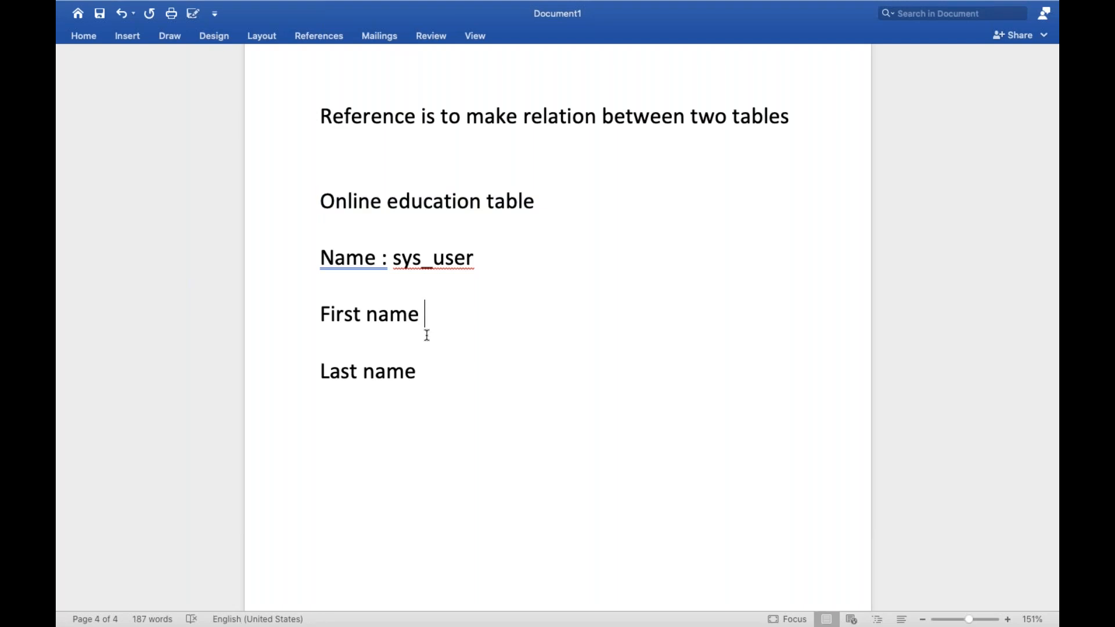
{"action": "left_click", "coordinate": [430, 368]}
{"action": "left_click_drag", "start_coordinate": [393, 258], "coordinate": [479, 260]}
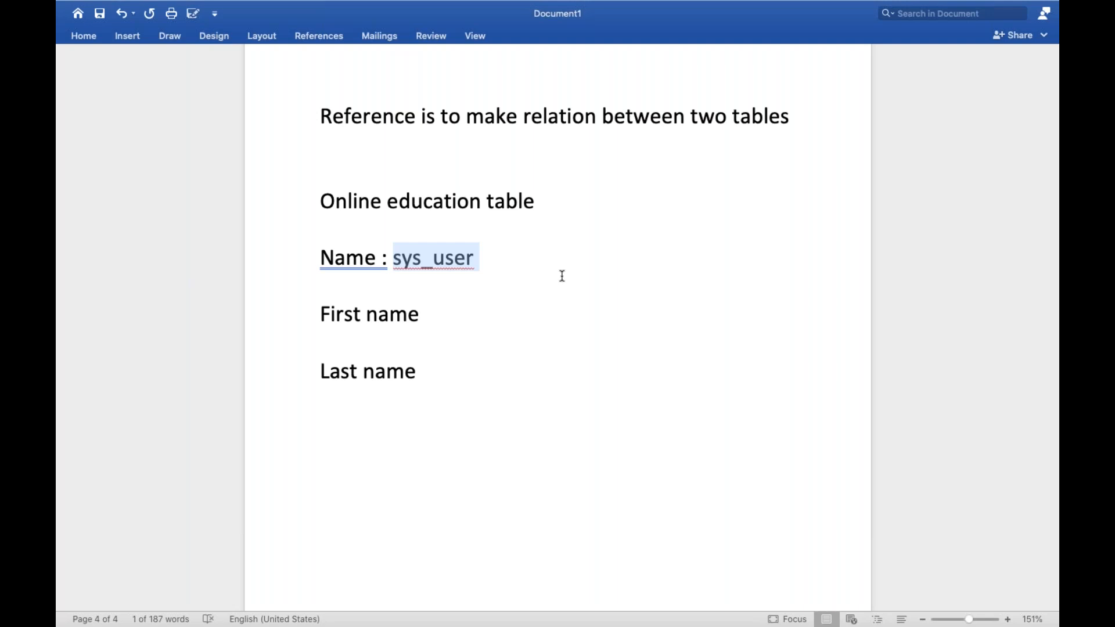
Check the field type list in the Word document and add a String field below Name in the ServiceNow form designer
{"action": "key", "text": "ctrl+Left"}
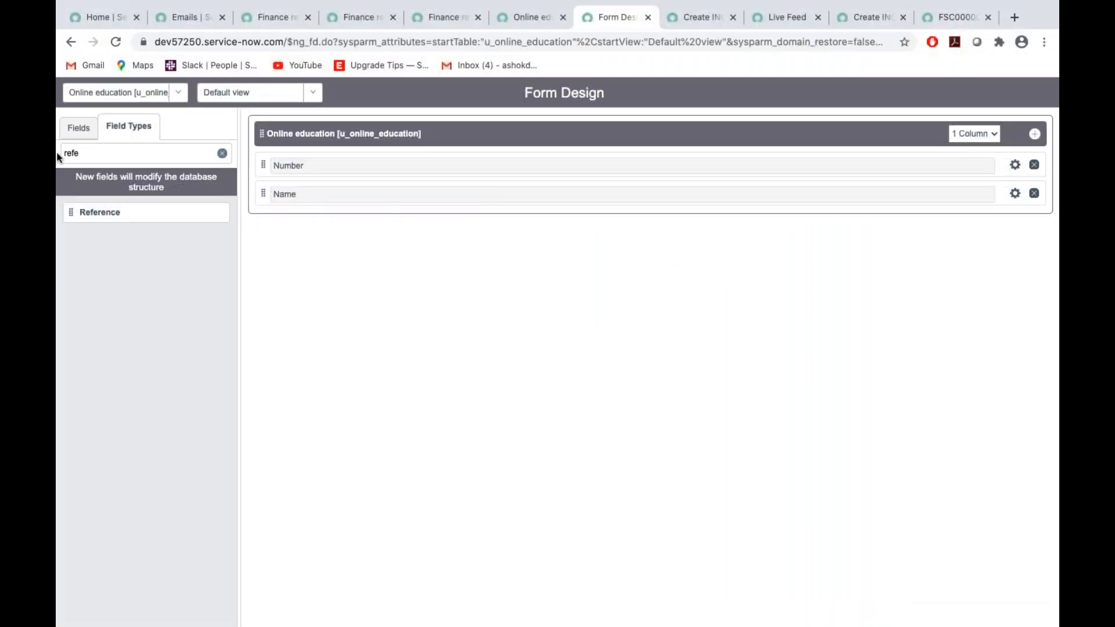
{"action": "key", "text": "ctrl+Right"}
{"action": "scroll", "coordinate": [557, 337], "scroll_direction": "up", "scroll_amount": 3}
{"action": "scroll", "coordinate": [557, 336], "scroll_direction": "up", "scroll_amount": 15}
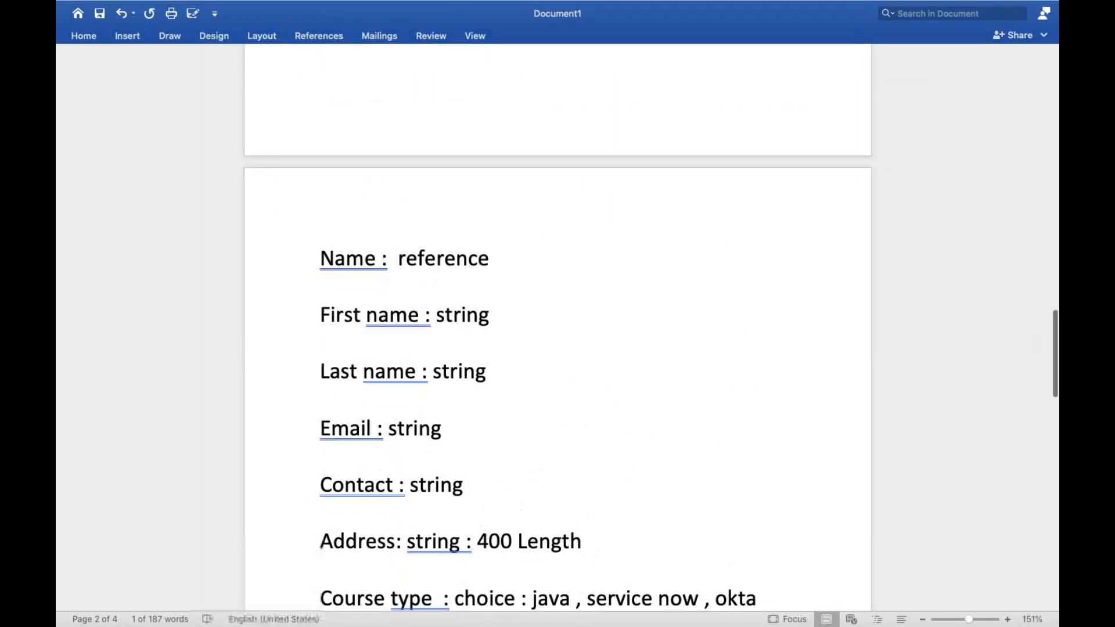
{"action": "key", "text": "ctrl+Left"}
{"action": "left_click", "coordinate": [97, 153]}
{"action": "key", "text": "BackSpace"}
{"action": "key", "text": "BackSpace"}
{"action": "key", "text": "BackSpace"}
{"action": "key", "text": "BackSpace"}
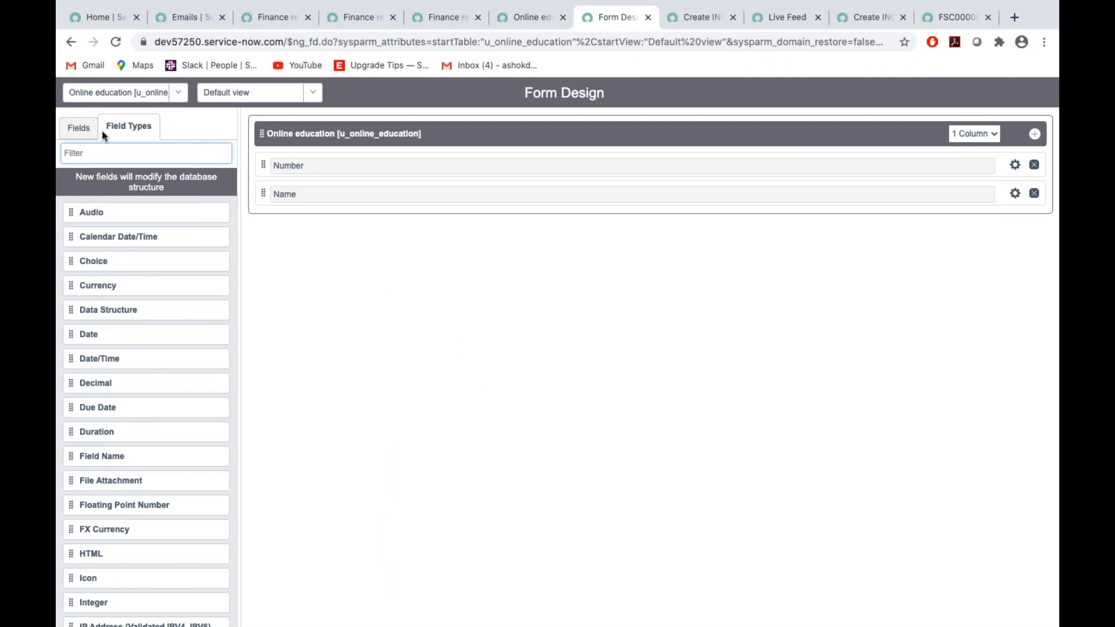
{"action": "left_click", "coordinate": [138, 134]}
{"action": "left_click", "coordinate": [120, 154]}
{"action": "type", "text": "string"}
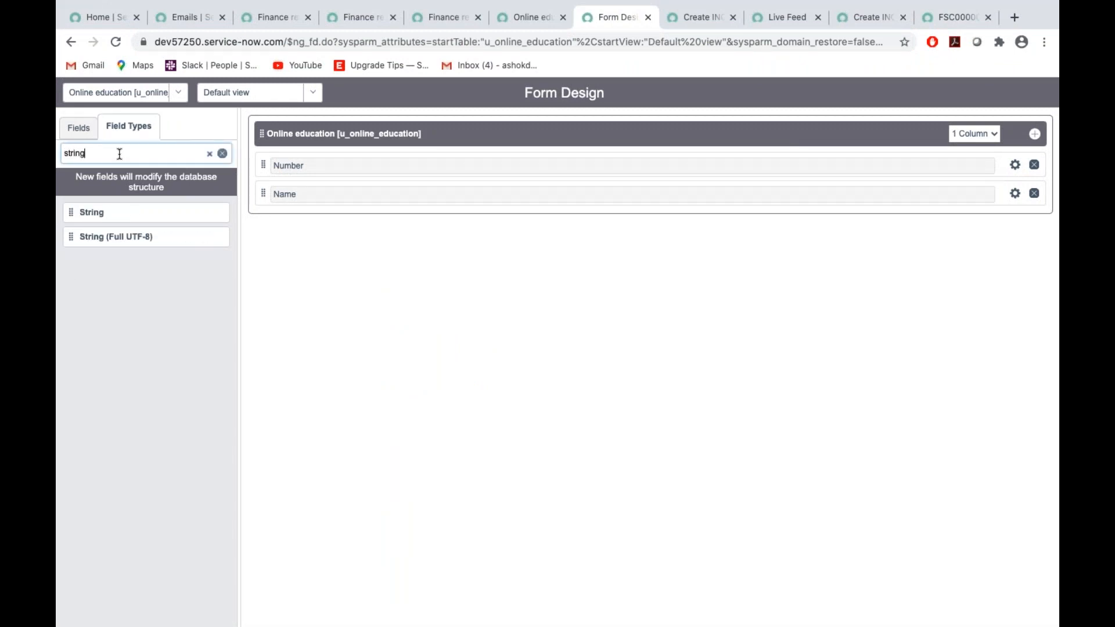
{"action": "left_click_drag", "start_coordinate": [91, 213], "coordinate": [348, 224]}
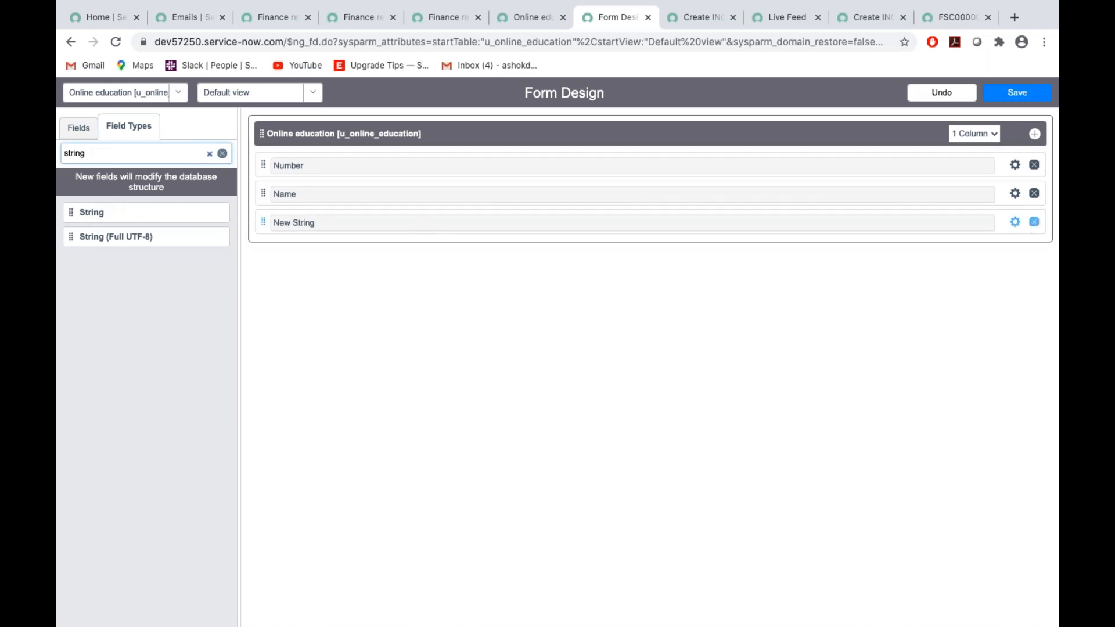
Label the new String field First name and set its name to u_first_name
{"action": "left_click", "coordinate": [1015, 222]}
{"action": "key", "text": "BackSpace"}
{"action": "type", "text": "First name"}
{"action": "left_click", "coordinate": [565, 293]}
{"action": "key", "text": "ctrl+a"}
{"action": "key", "text": "BackSpace"}
{"action": "type", "text": "u_fir"}
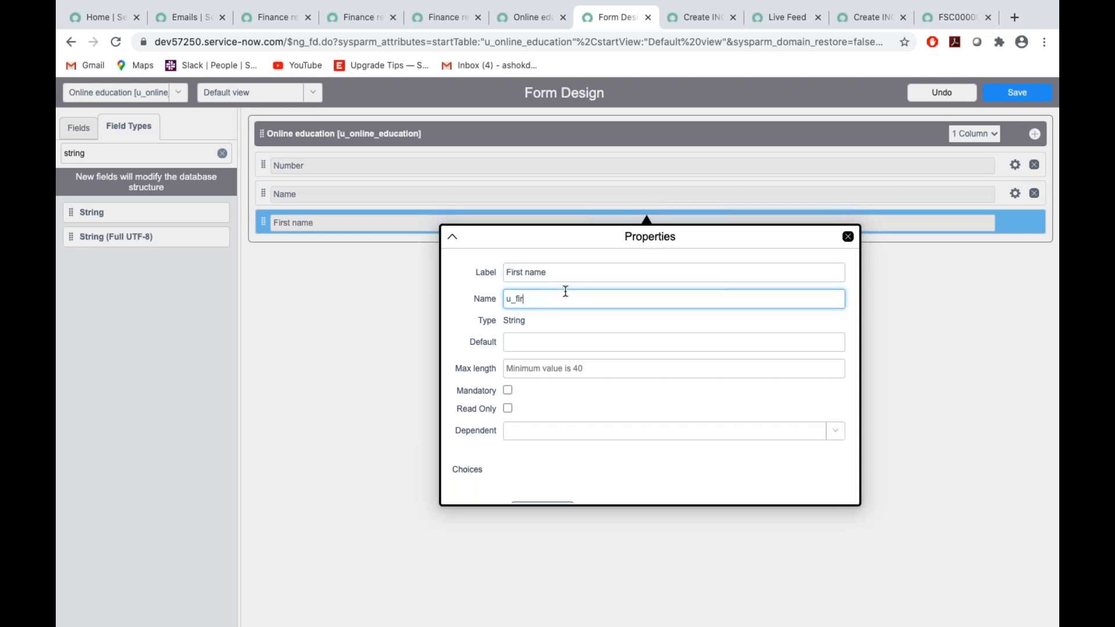
{"action": "type", "text": "st_name"}
Review the First name field's default, max length and dependent properties without changing them, and save the form design
{"action": "left_click", "coordinate": [534, 342]}
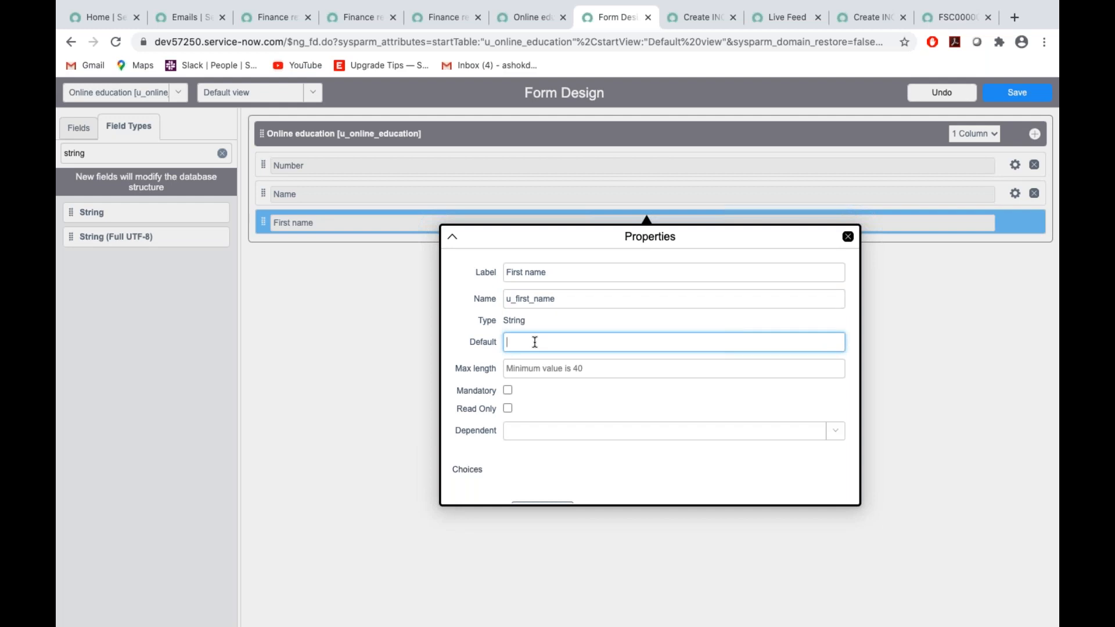
{"action": "scroll", "coordinate": [535, 342], "scroll_direction": "down", "scroll_amount": 1}
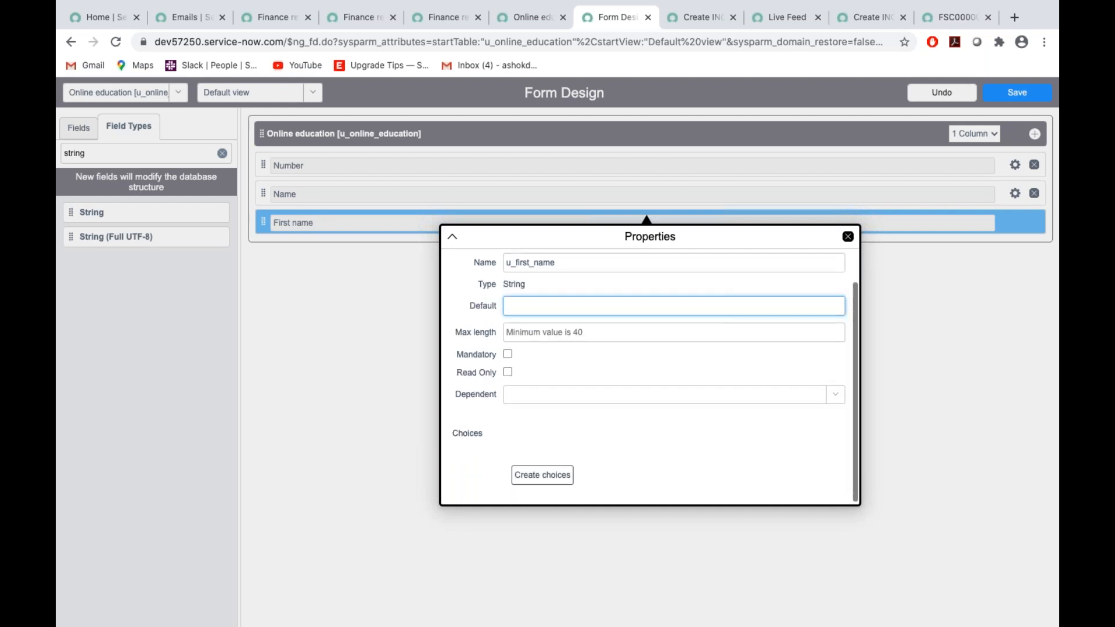
{"action": "left_click", "coordinate": [542, 336]}
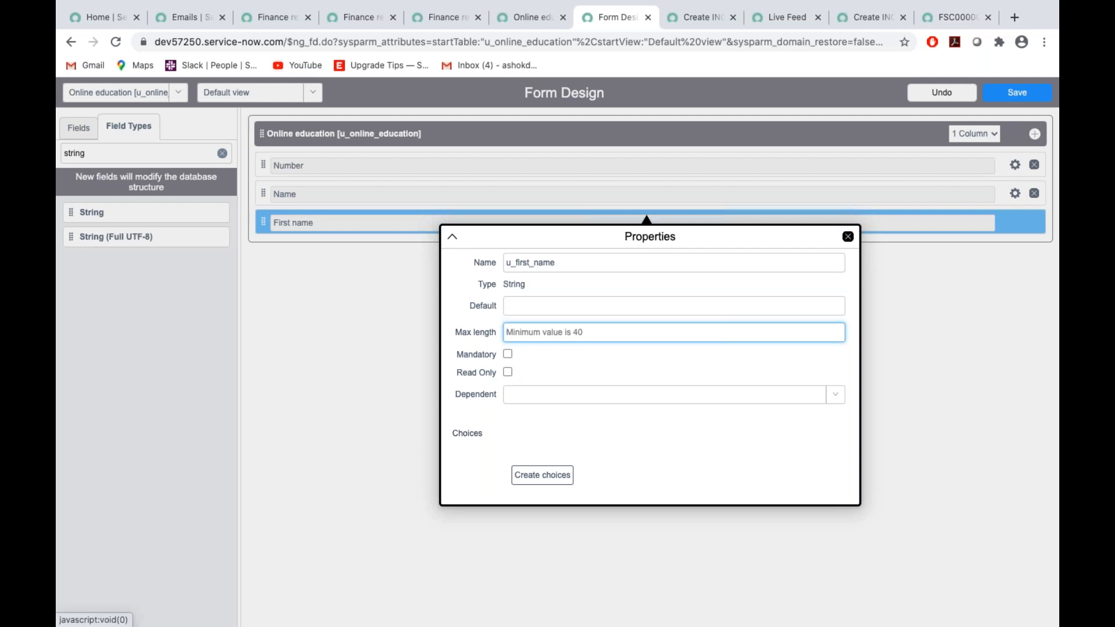
{"action": "left_click", "coordinate": [517, 395]}
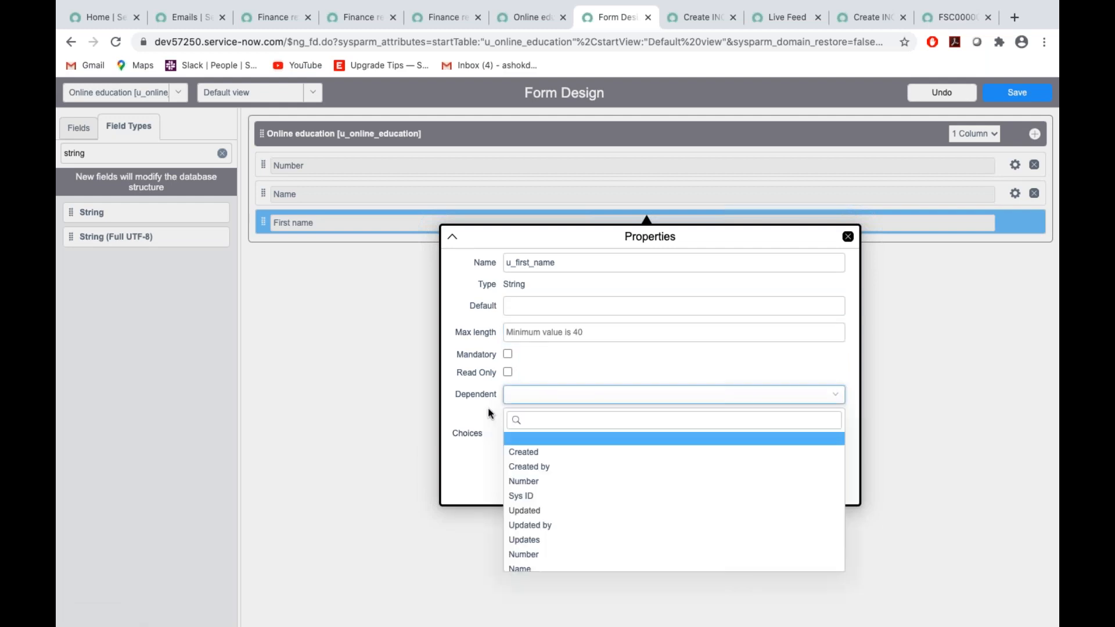
{"action": "left_click", "coordinate": [488, 407]}
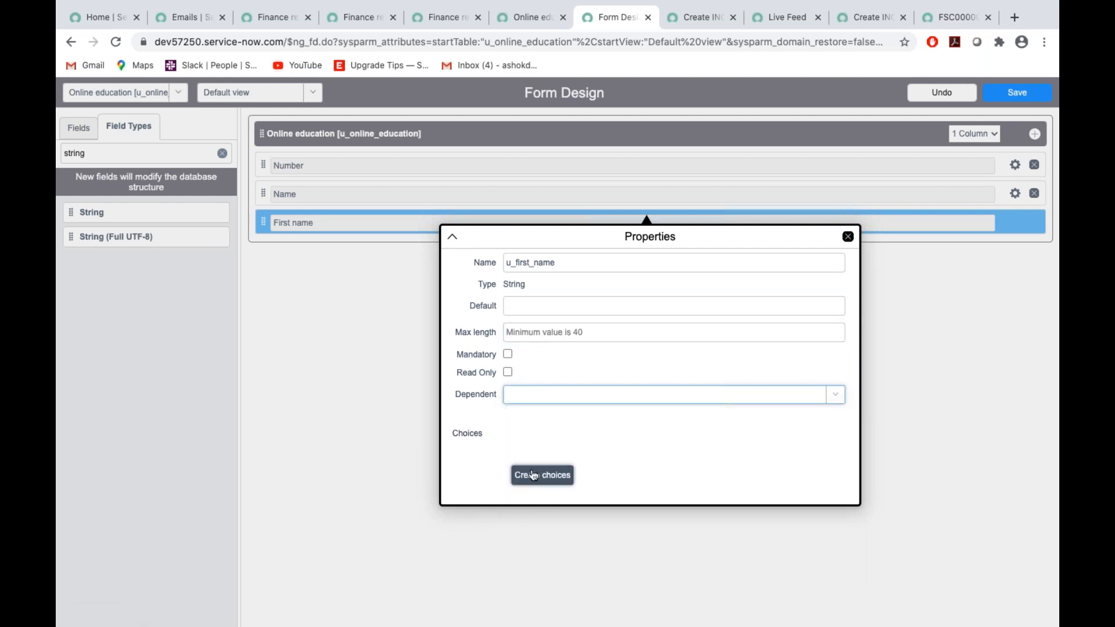
{"action": "scroll", "coordinate": [662, 353], "scroll_direction": "up", "scroll_amount": 2}
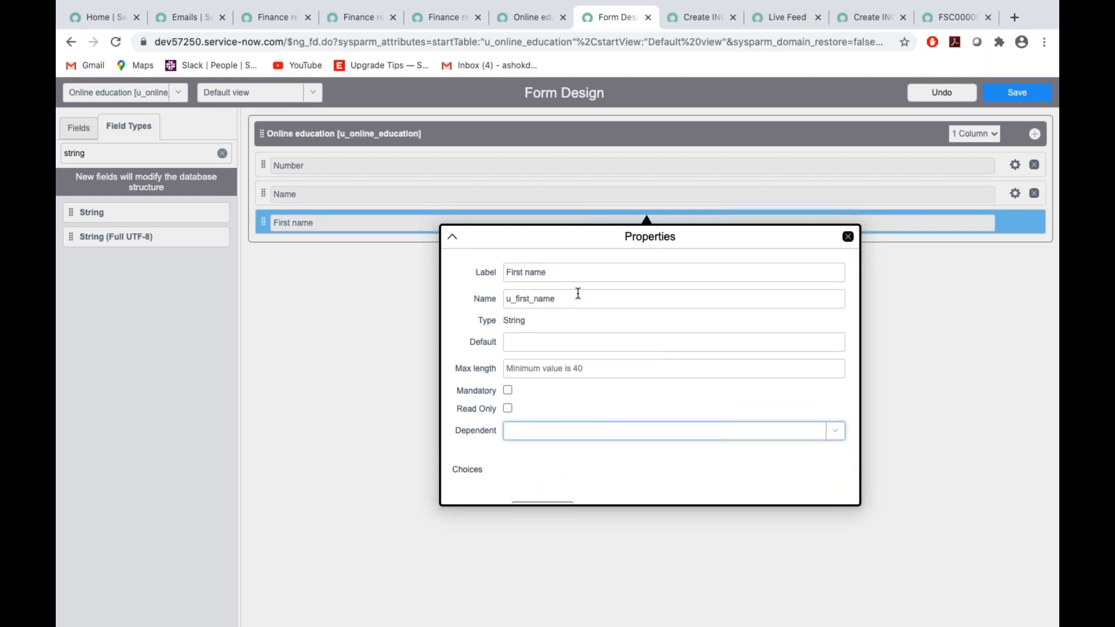
{"action": "left_click", "coordinate": [849, 237]}
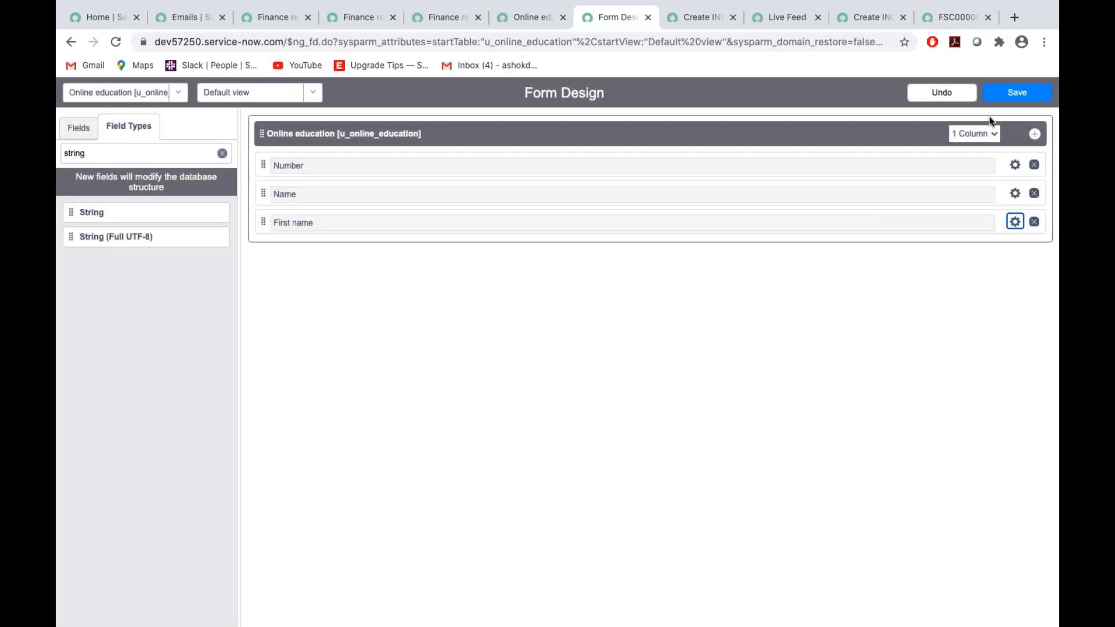
{"action": "left_click", "coordinate": [1020, 96]}
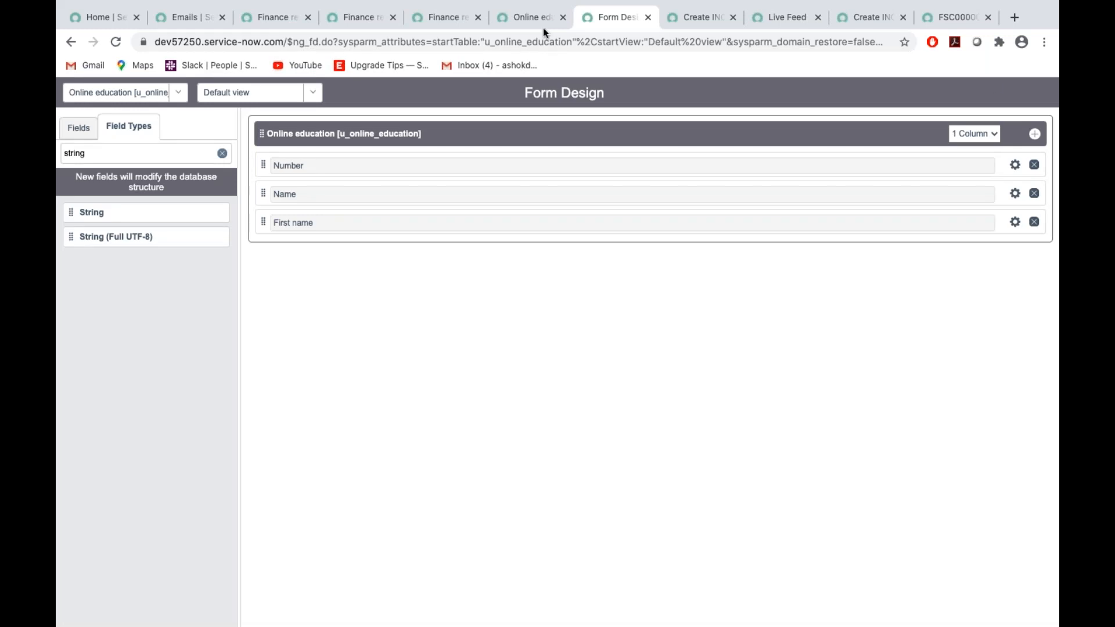
Find the Online educations module by filtering for "online" and open a new record to check the form's fields
{"action": "left_click", "coordinate": [528, 18]}
{"action": "left_click", "coordinate": [123, 133]}
{"action": "type", "text": "on"}
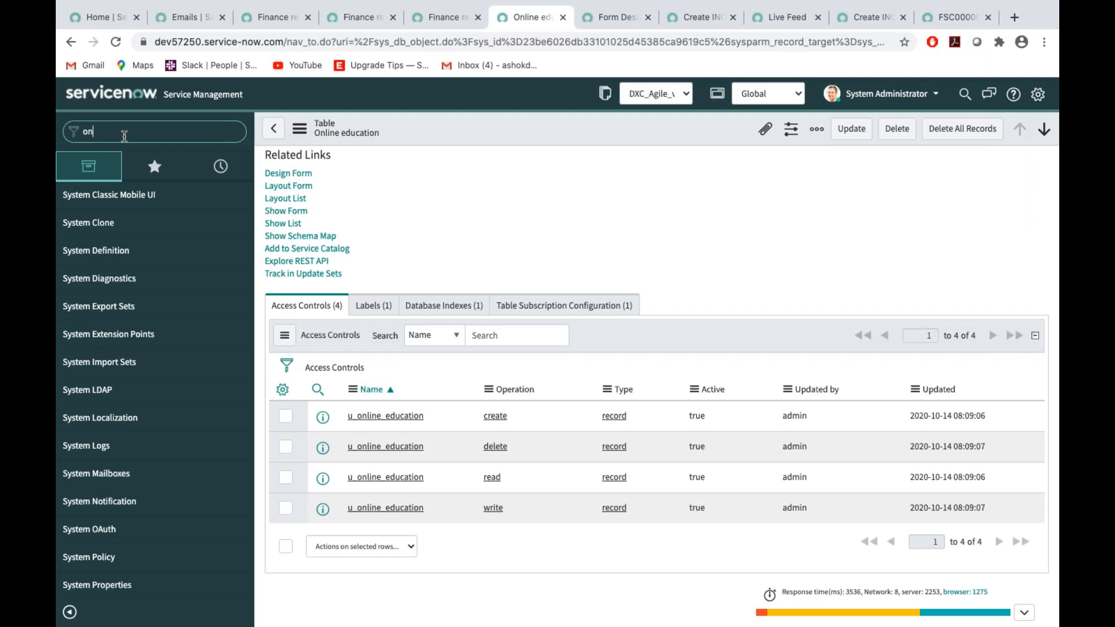
{"action": "type", "text": "line"}
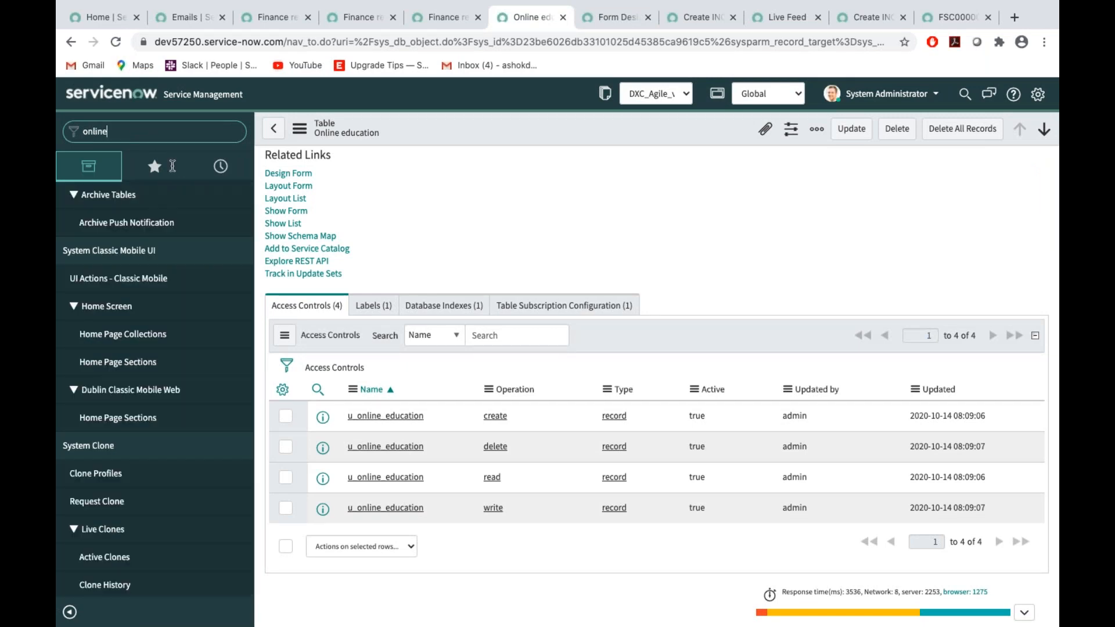
{"action": "left_click", "coordinate": [104, 229]}
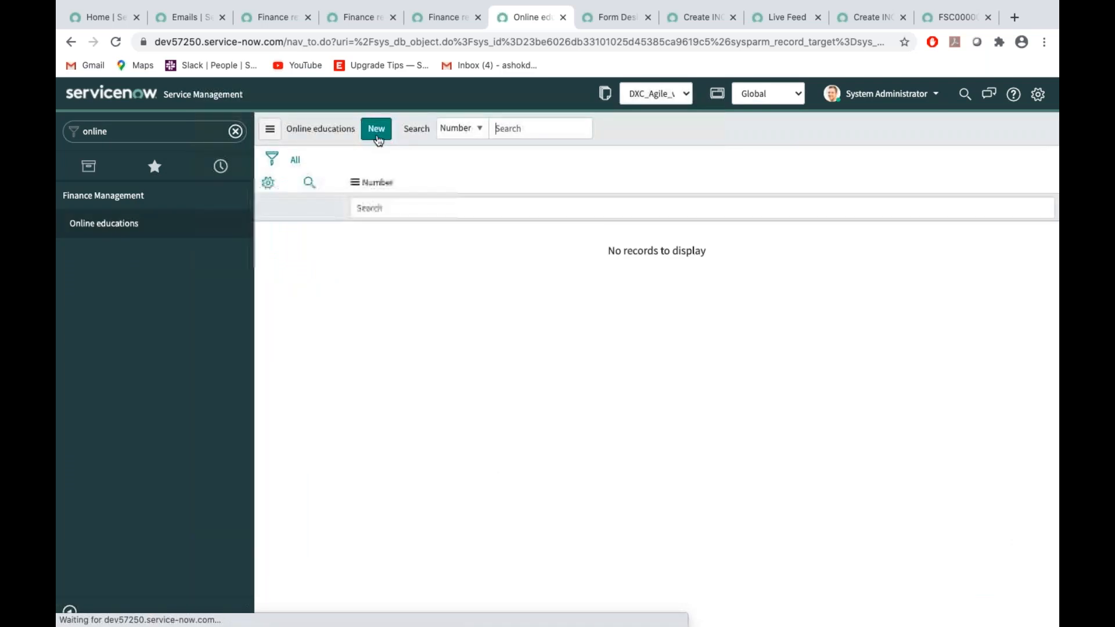
{"action": "left_click", "coordinate": [378, 138]}
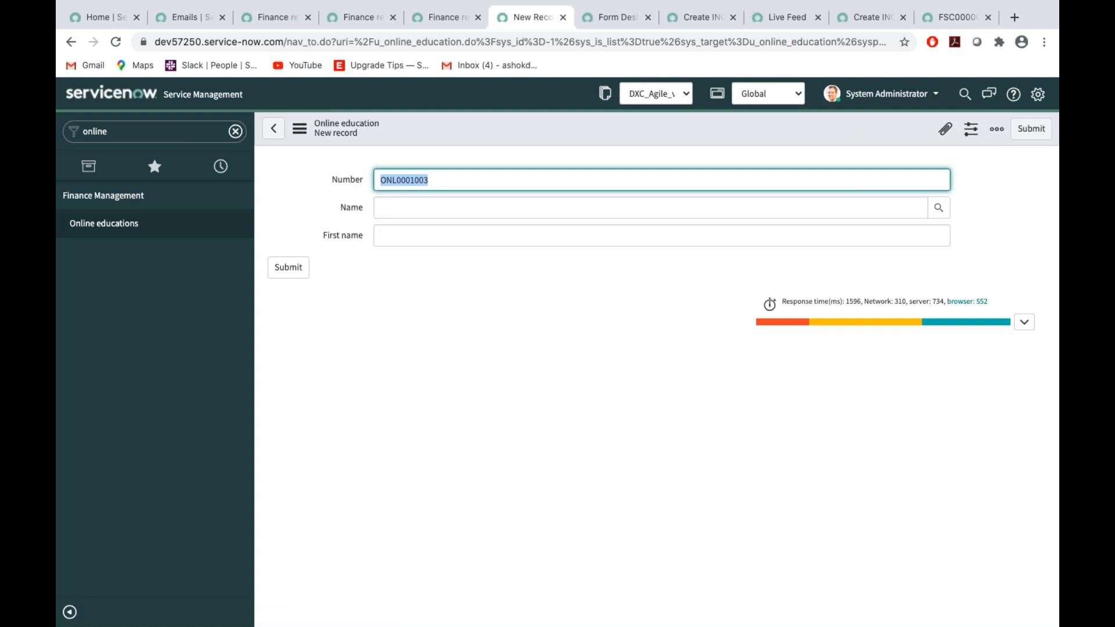
{"action": "left_click", "coordinate": [491, 321]}
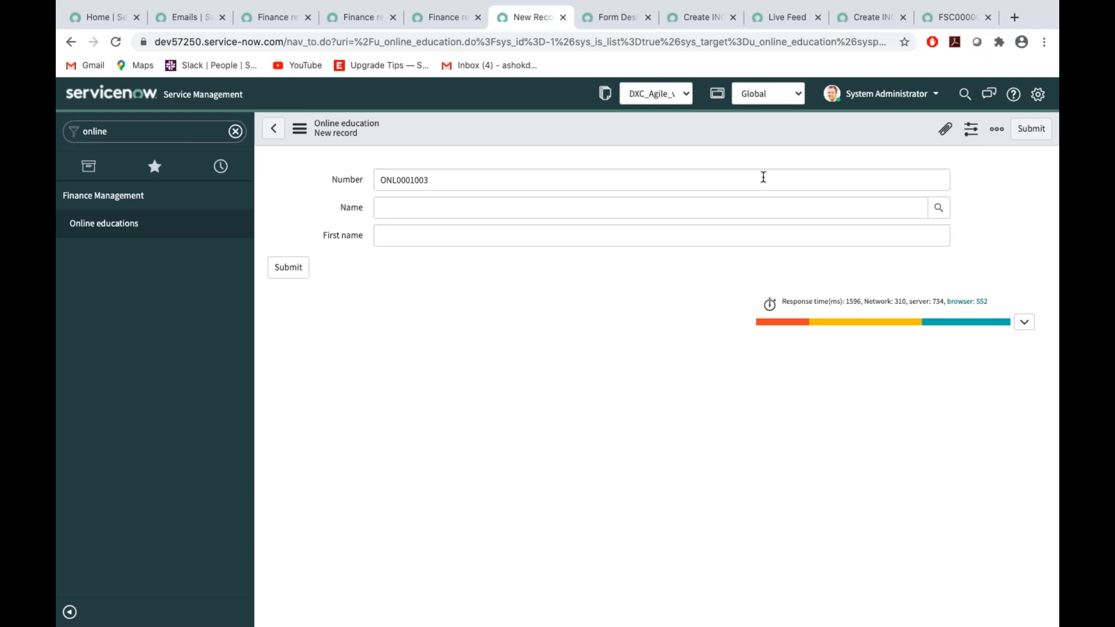
Change the Online education section to a 2 Column layout, move Name into the second column, and save the design
{"action": "left_click", "coordinate": [612, 21]}
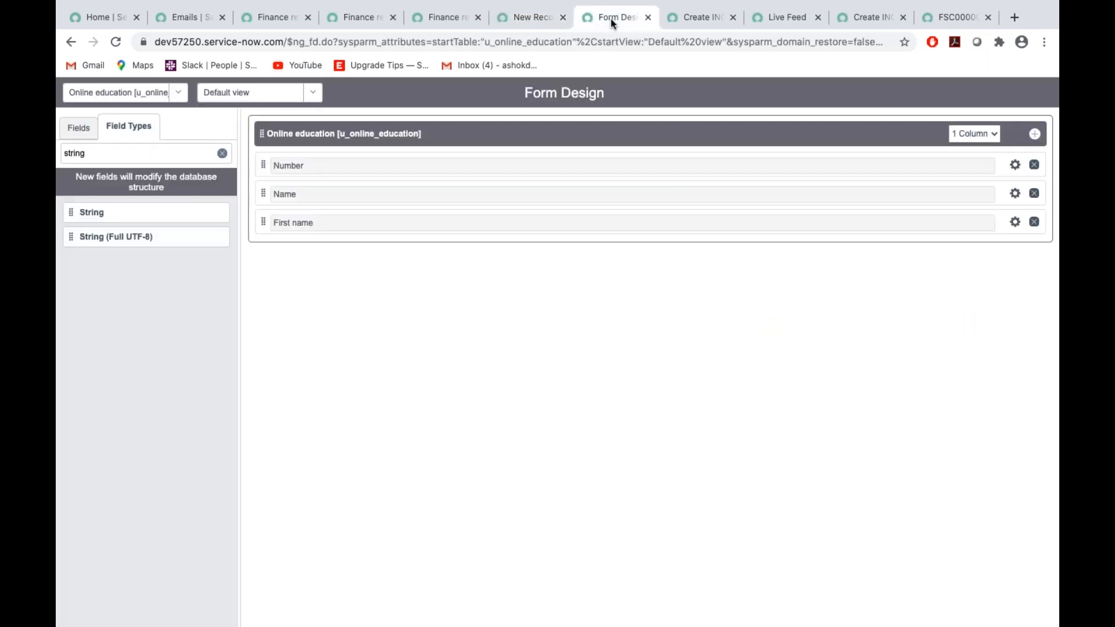
{"action": "left_click", "coordinate": [973, 135]}
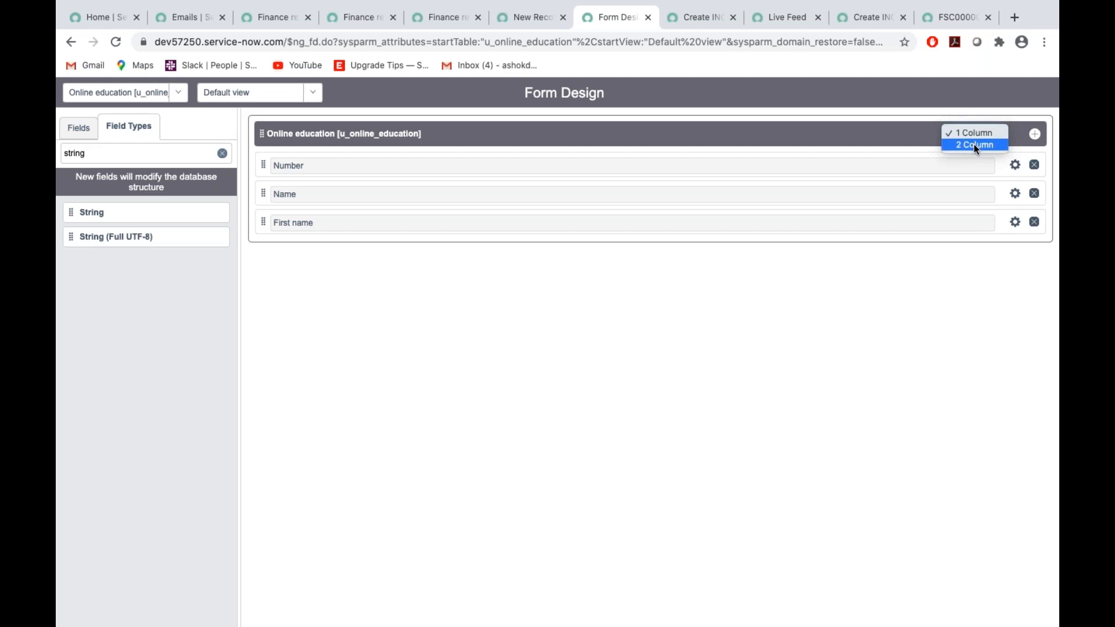
{"action": "left_click", "coordinate": [973, 144]}
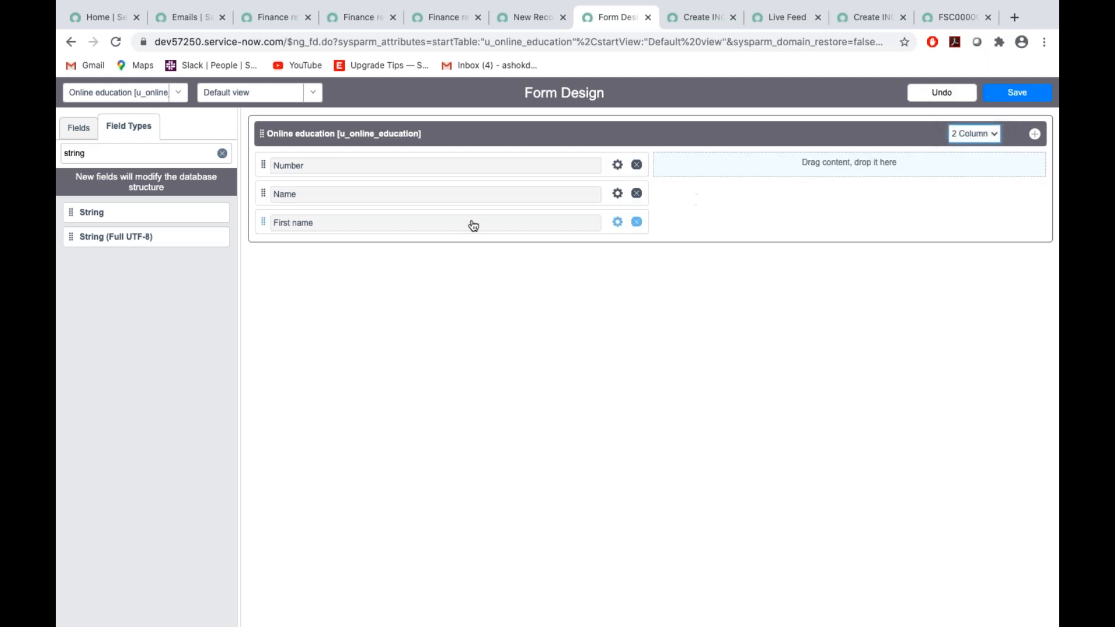
{"action": "left_click_drag", "start_coordinate": [266, 194], "coordinate": [700, 166]}
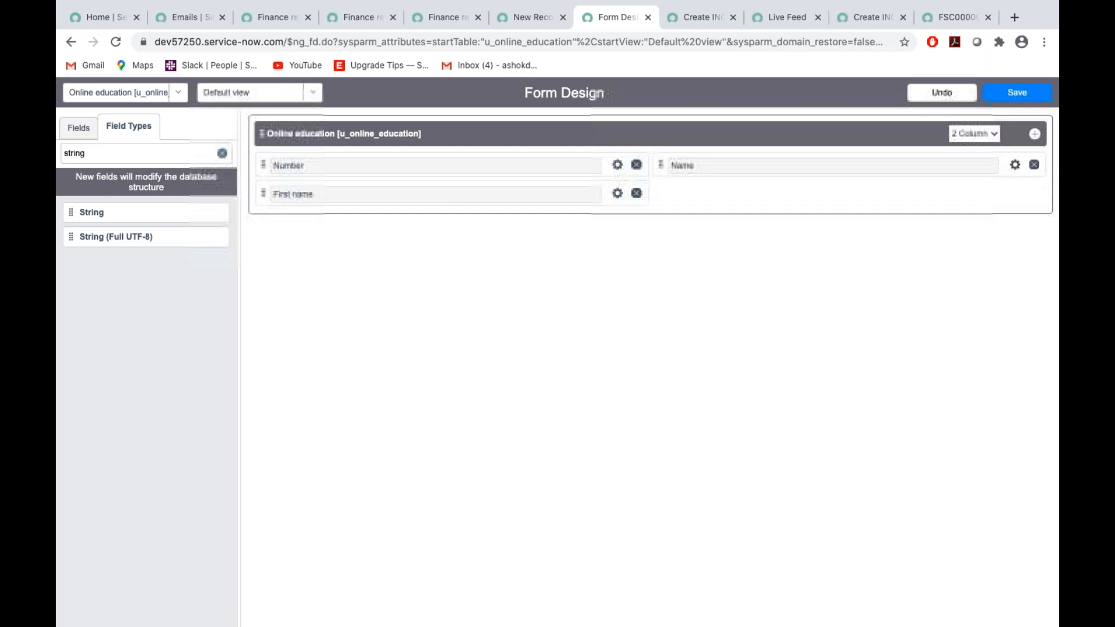
{"action": "left_click", "coordinate": [1018, 92]}
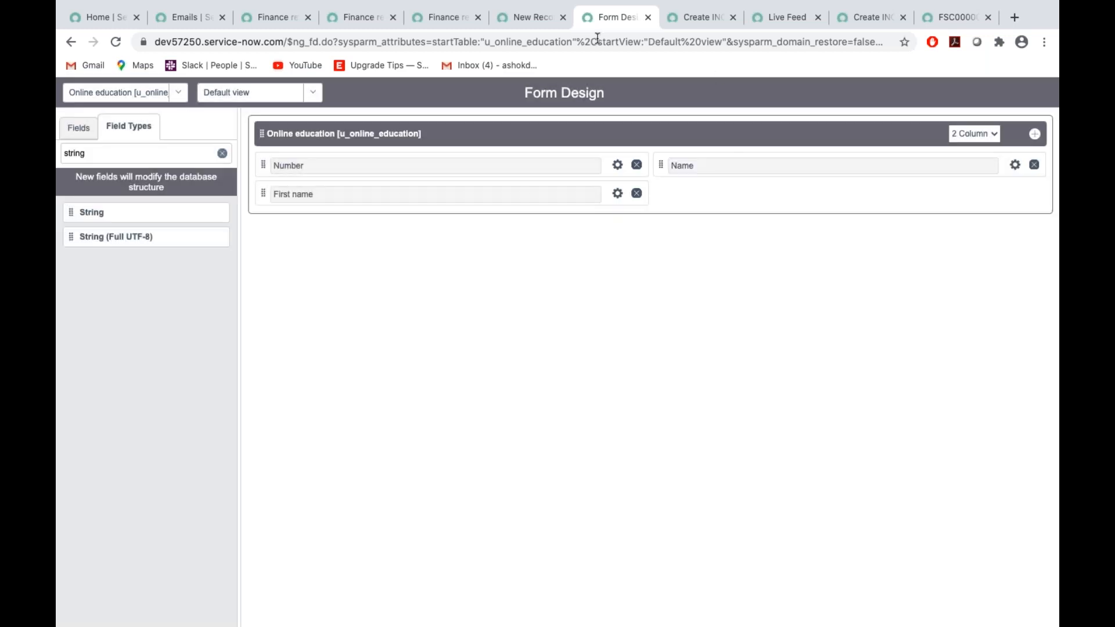
Reload the new Online education record form to check the two-column layout and whether Number can be edited
{"action": "left_click", "coordinate": [514, 18]}
{"action": "left_click", "coordinate": [300, 129]}
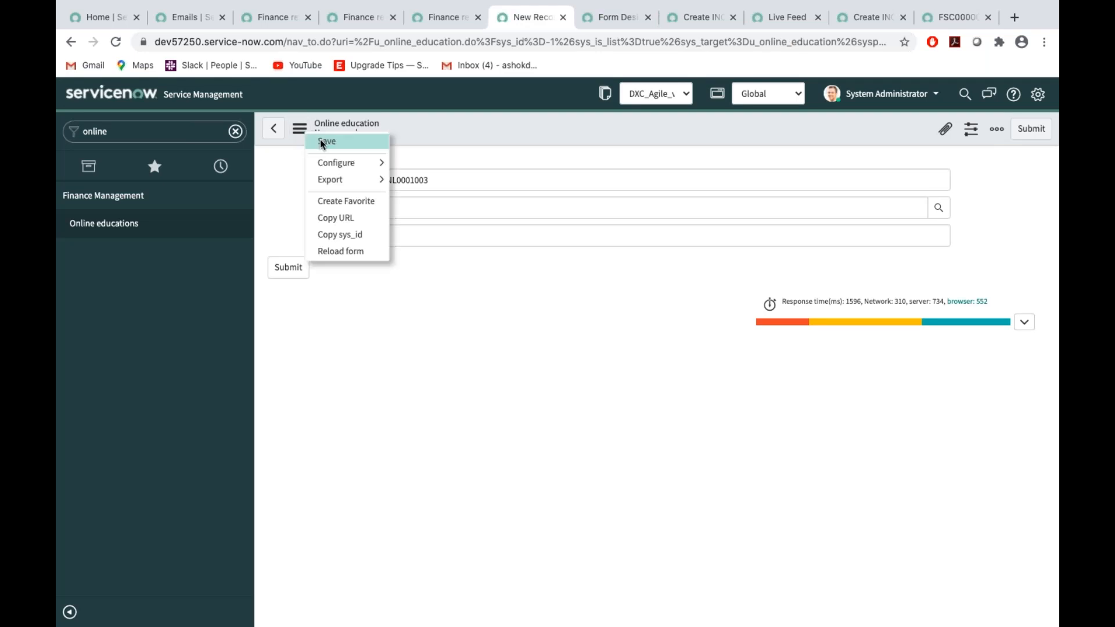
{"action": "left_click", "coordinate": [347, 251]}
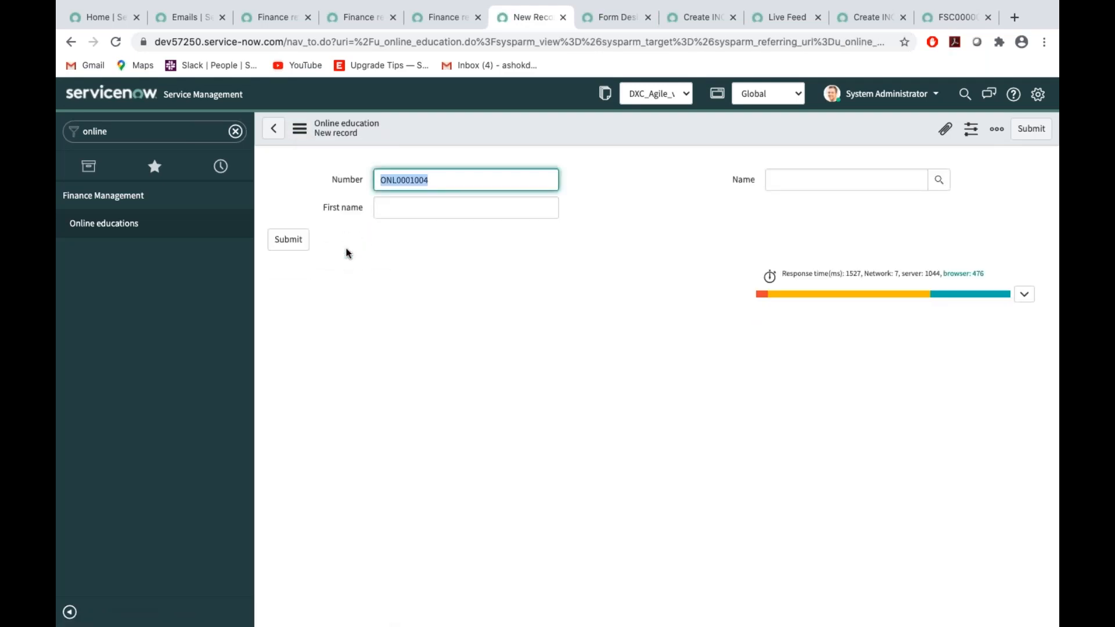
{"action": "left_click", "coordinate": [447, 181]}
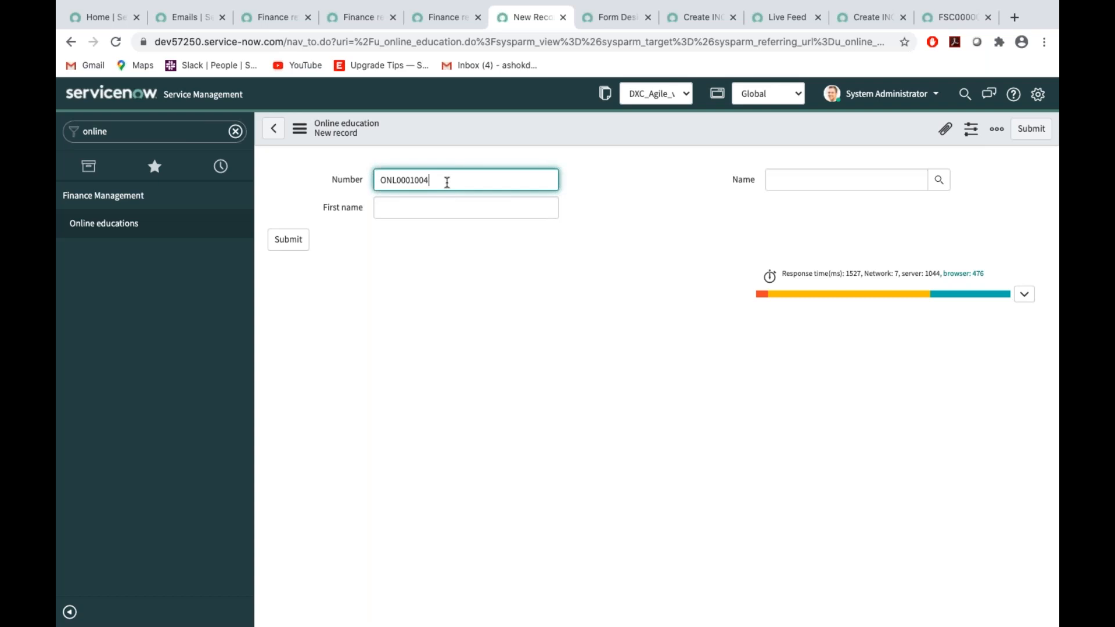
{"action": "left_click", "coordinate": [463, 266]}
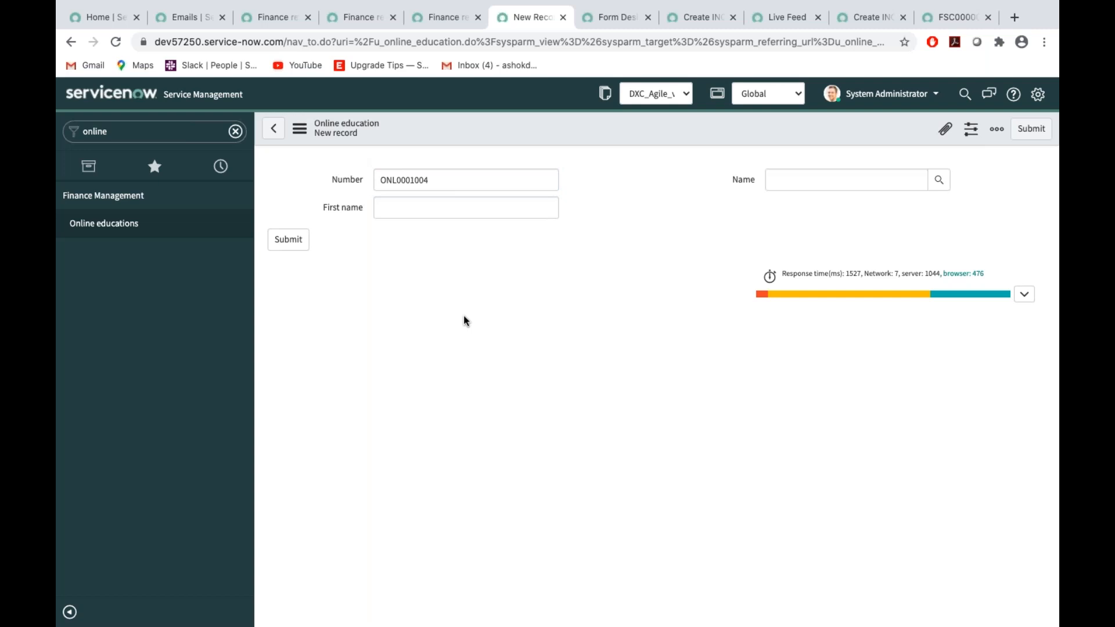
Make the Number field read-only in the form design and save the change
{"action": "left_click", "coordinate": [619, 24]}
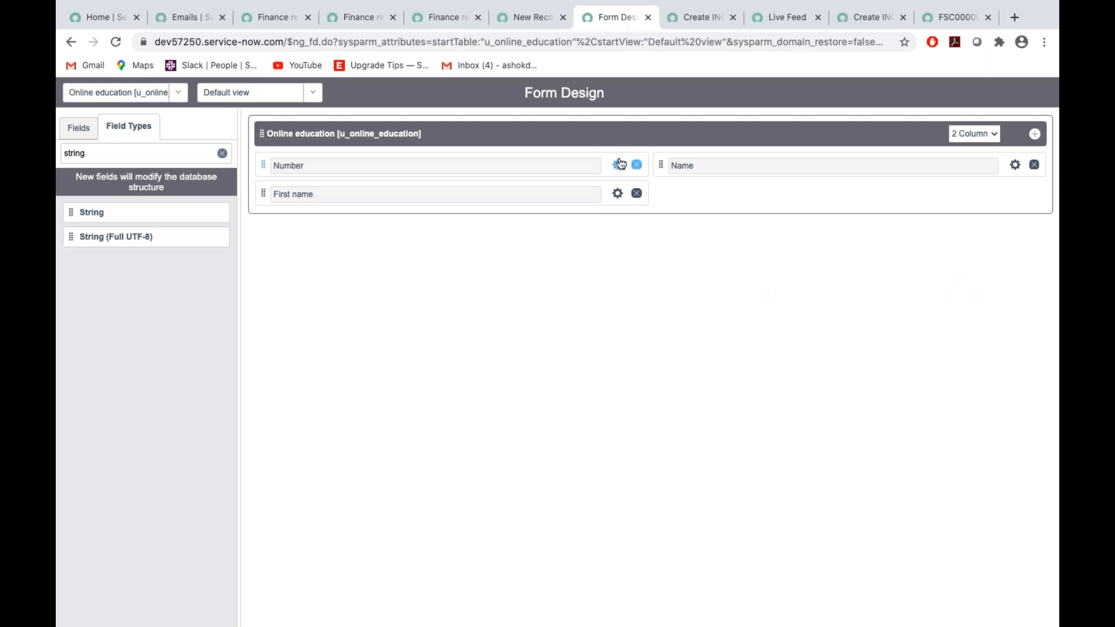
{"action": "left_click", "coordinate": [618, 167]}
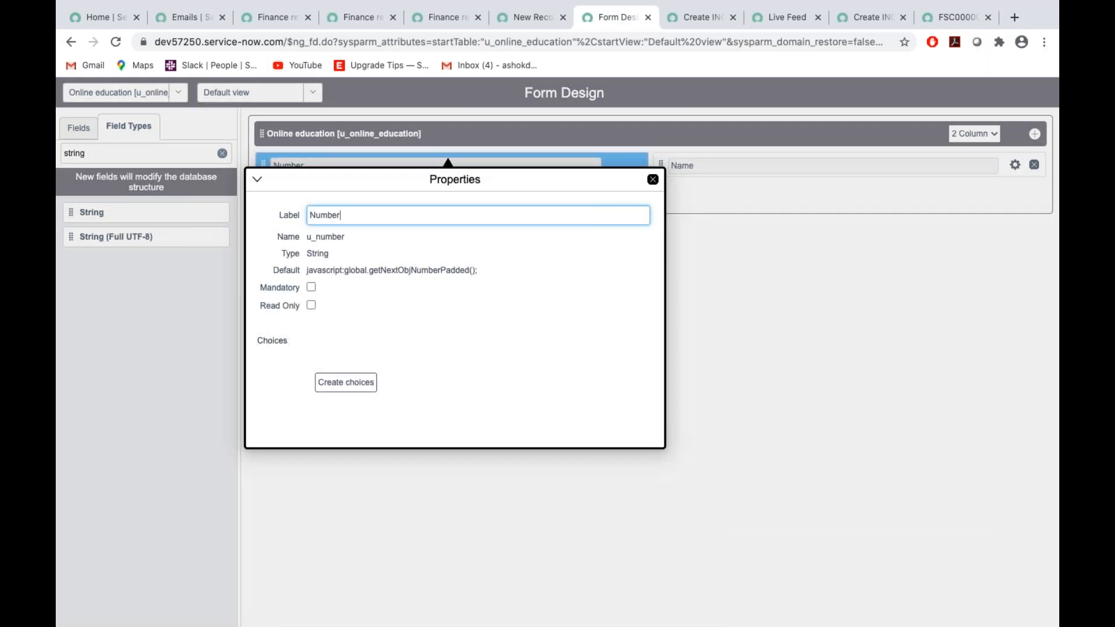
{"action": "left_click", "coordinate": [311, 306]}
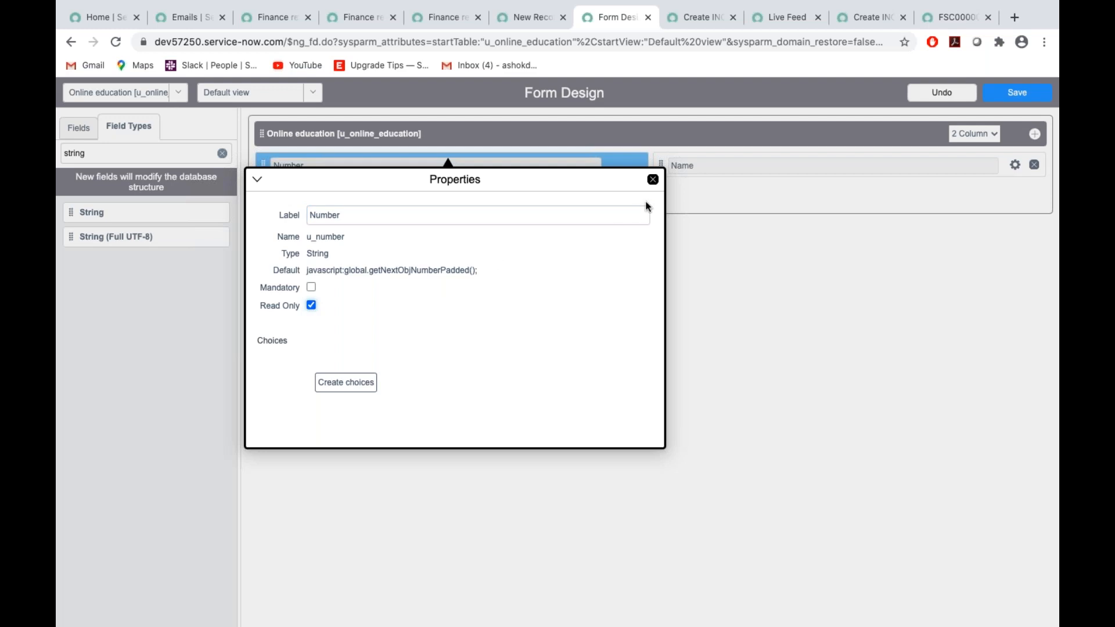
{"action": "left_click", "coordinate": [653, 179]}
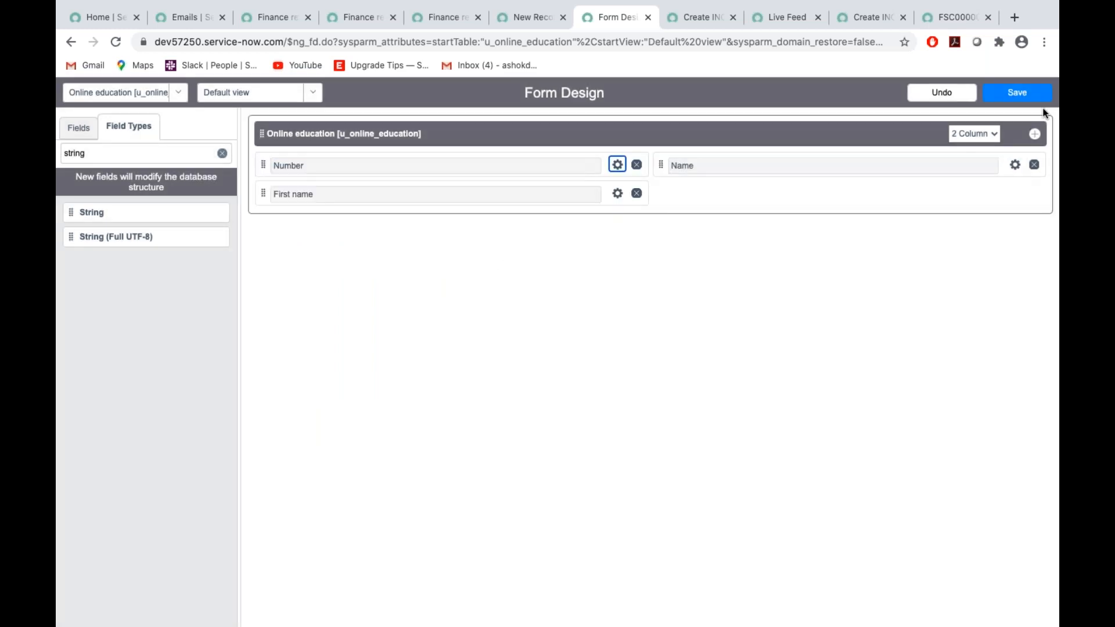
{"action": "left_click", "coordinate": [1028, 99]}
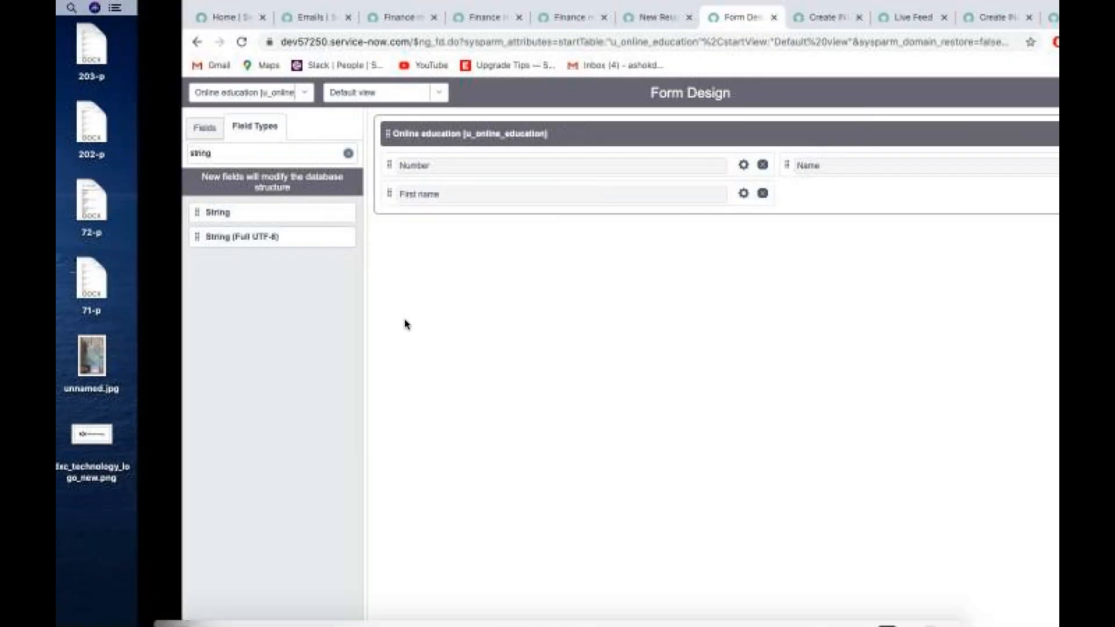
Reload the new Online education record form and test whether the Number field is editable
{"action": "left_click", "coordinate": [518, 21]}
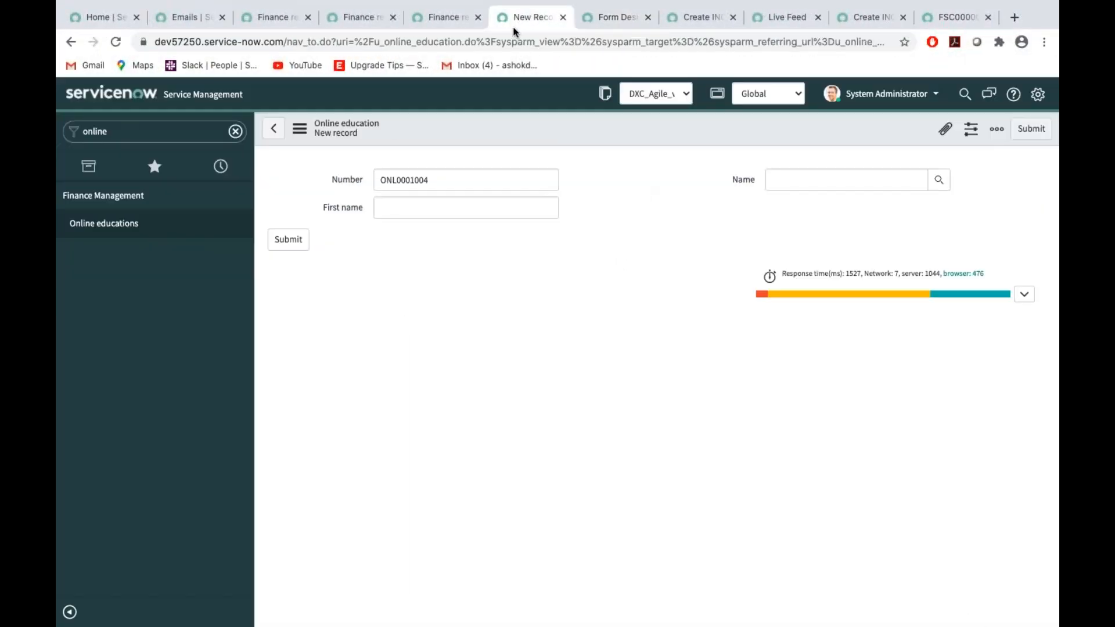
{"action": "left_click", "coordinate": [299, 129]}
{"action": "left_click", "coordinate": [341, 256]}
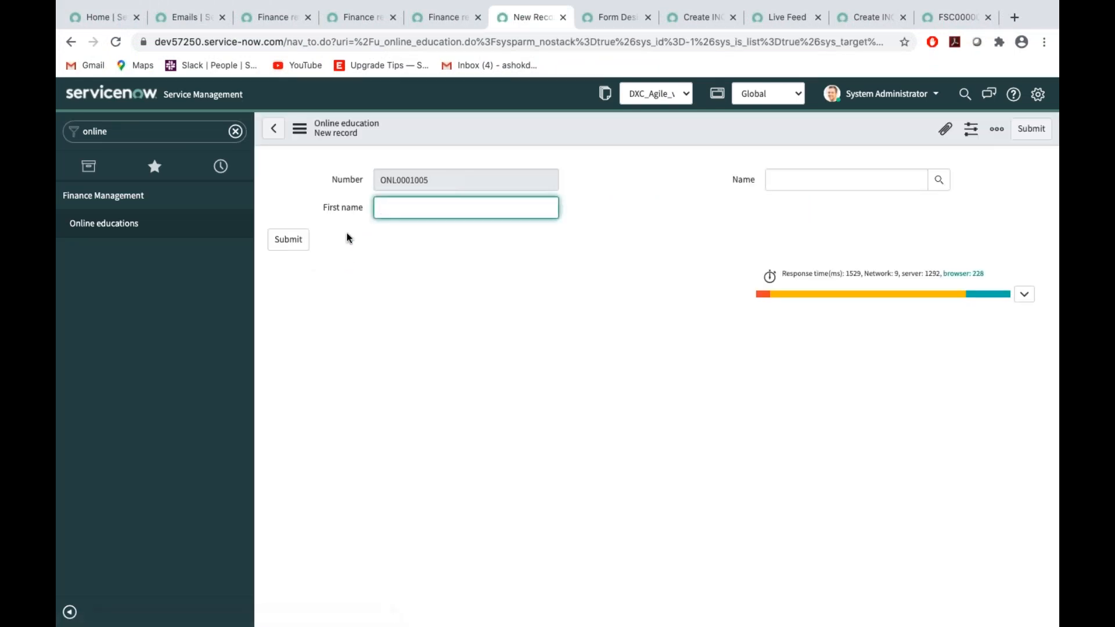
{"action": "double_click", "coordinate": [443, 175]}
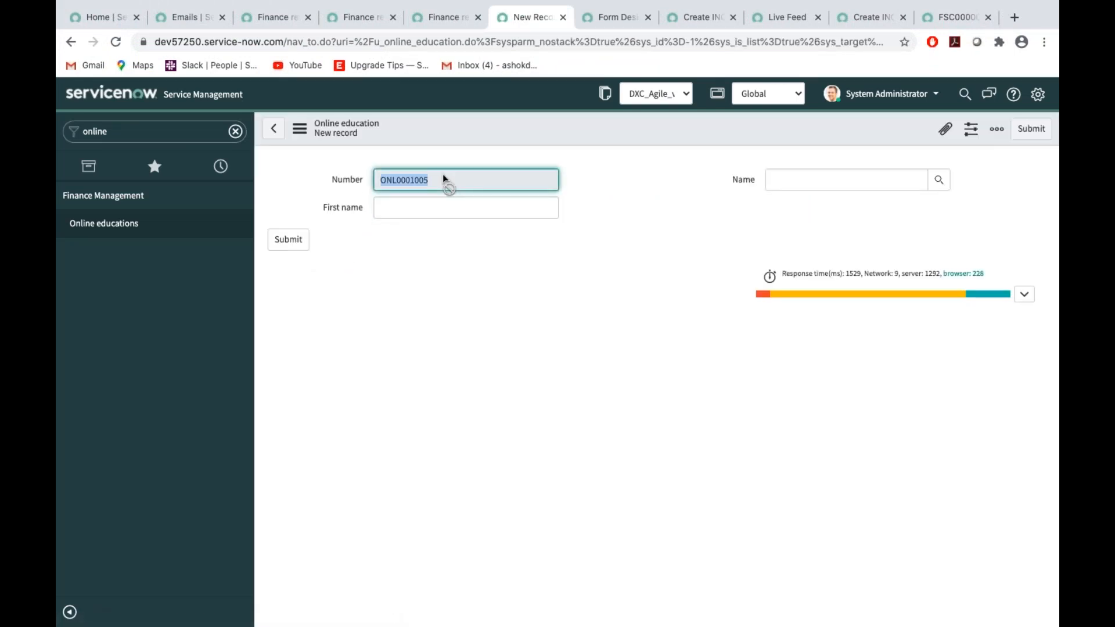
{"action": "double_click", "coordinate": [442, 173]}
Enter a person's first name in the First name field and submit the new Online education record
{"action": "left_click", "coordinate": [457, 210]}
{"action": "type", "text": "Krishna"}
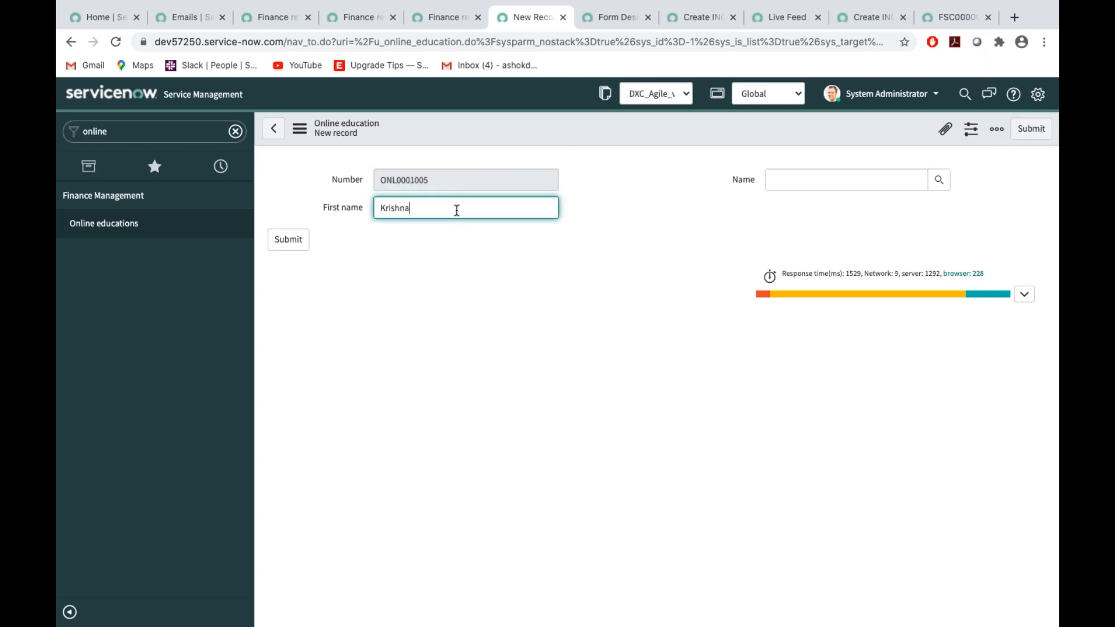
{"action": "left_click", "coordinate": [1032, 130]}
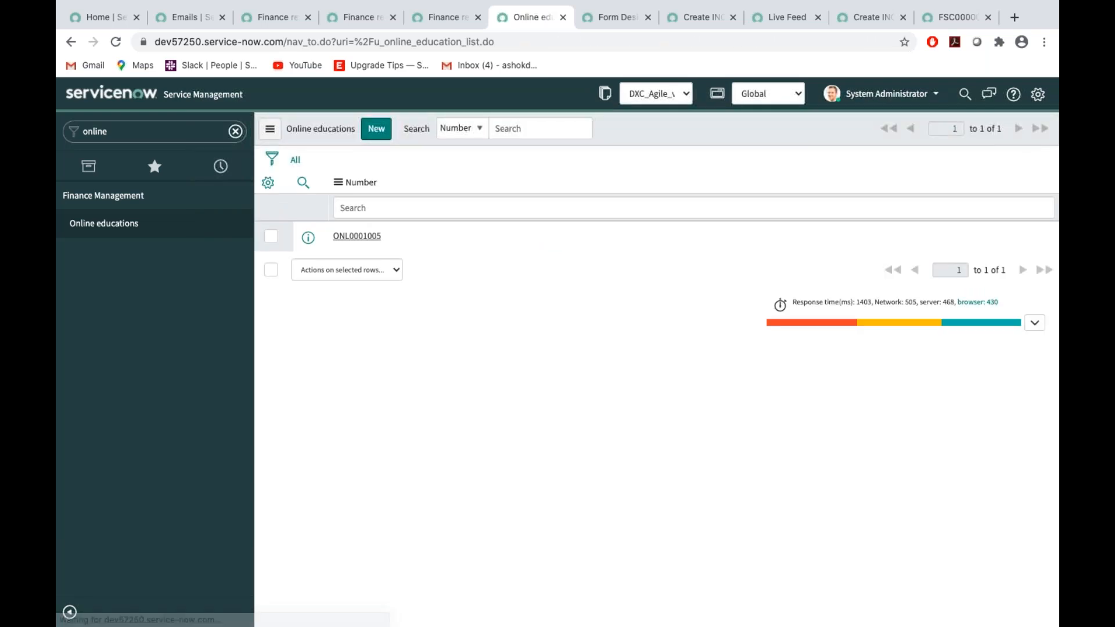
Create and submit another Online education record with "wakfhjksabvbsak" as the First name
{"action": "left_click", "coordinate": [381, 131]}
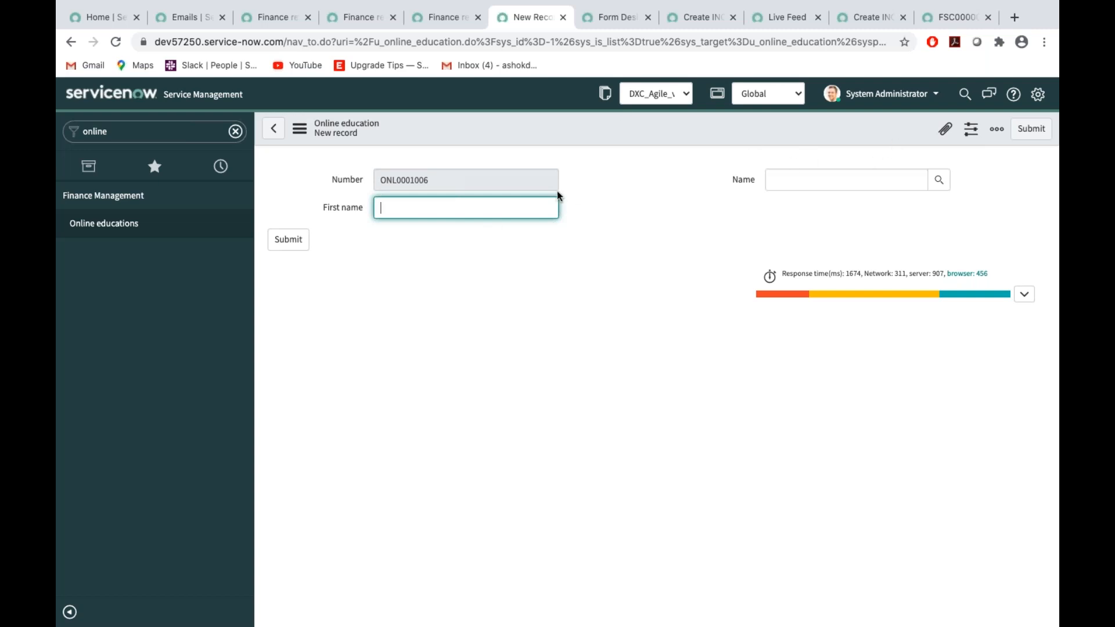
{"action": "type", "text": "wakfhjksabvbsak"}
{"action": "left_click", "coordinate": [1031, 134]}
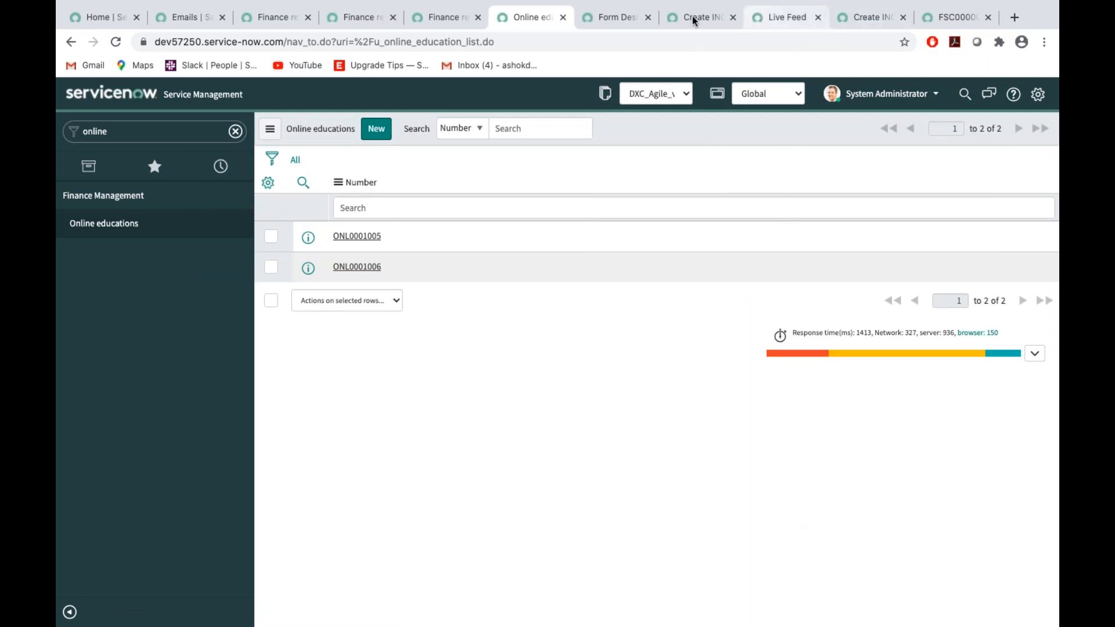
Make the Name reference field mandatory in the Online education form design and save the change
{"action": "left_click", "coordinate": [630, 20]}
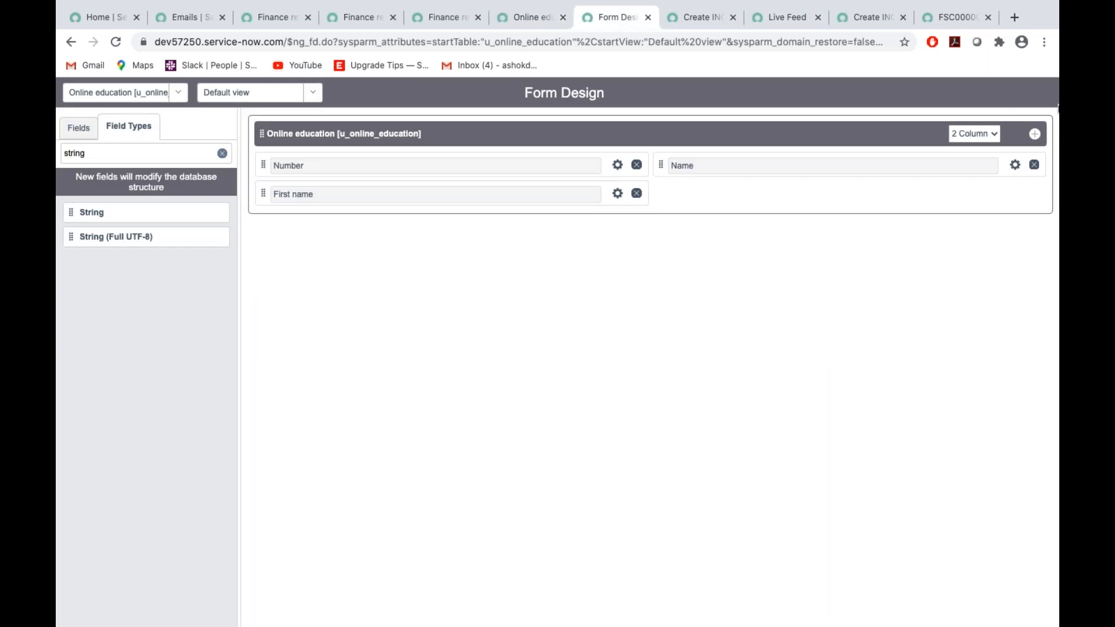
{"action": "left_click", "coordinate": [1016, 166]}
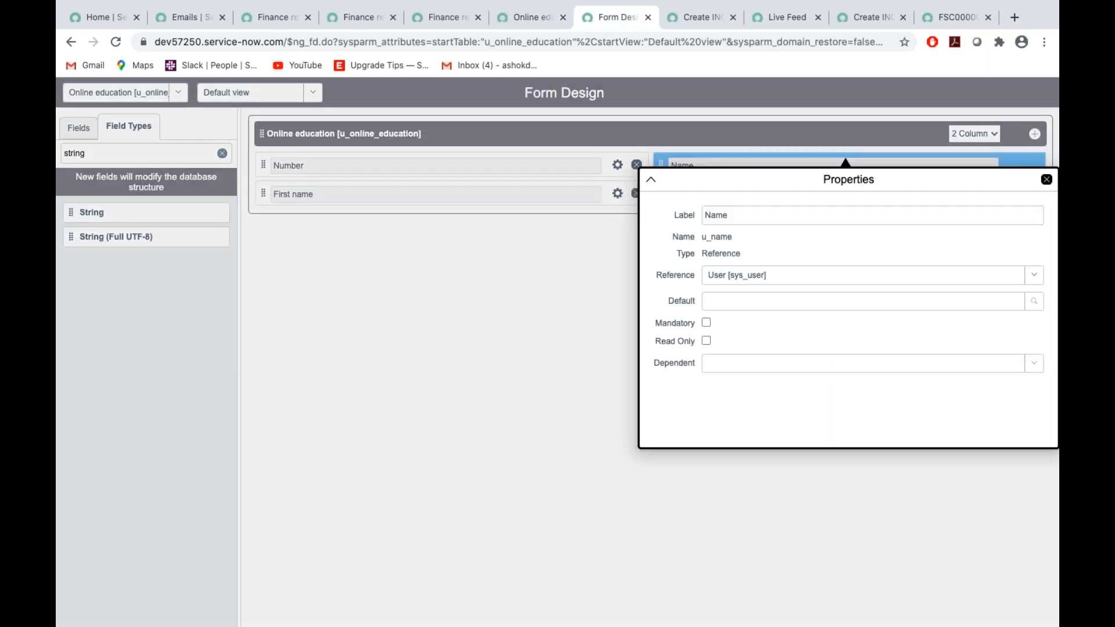
{"action": "left_click", "coordinate": [707, 323]}
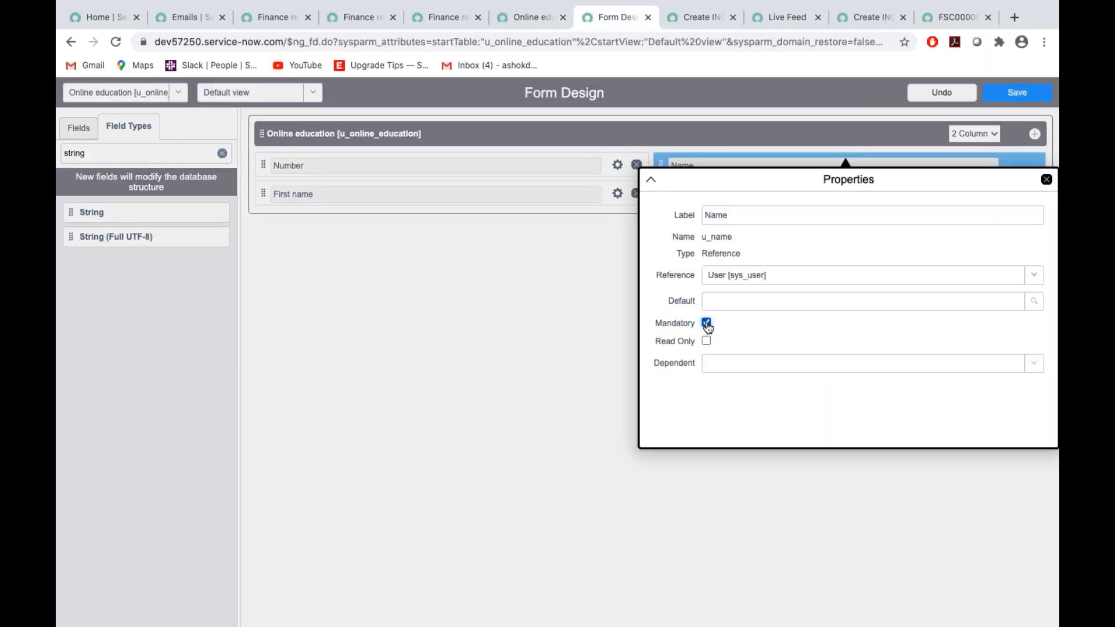
{"action": "left_click", "coordinate": [1047, 181]}
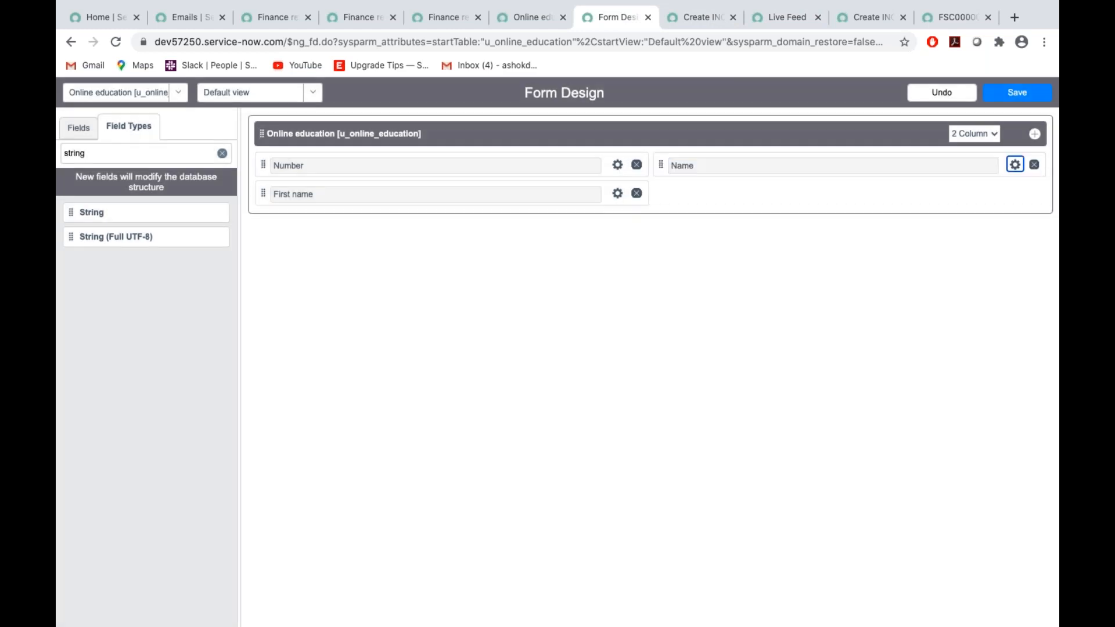
{"action": "left_click", "coordinate": [1017, 93]}
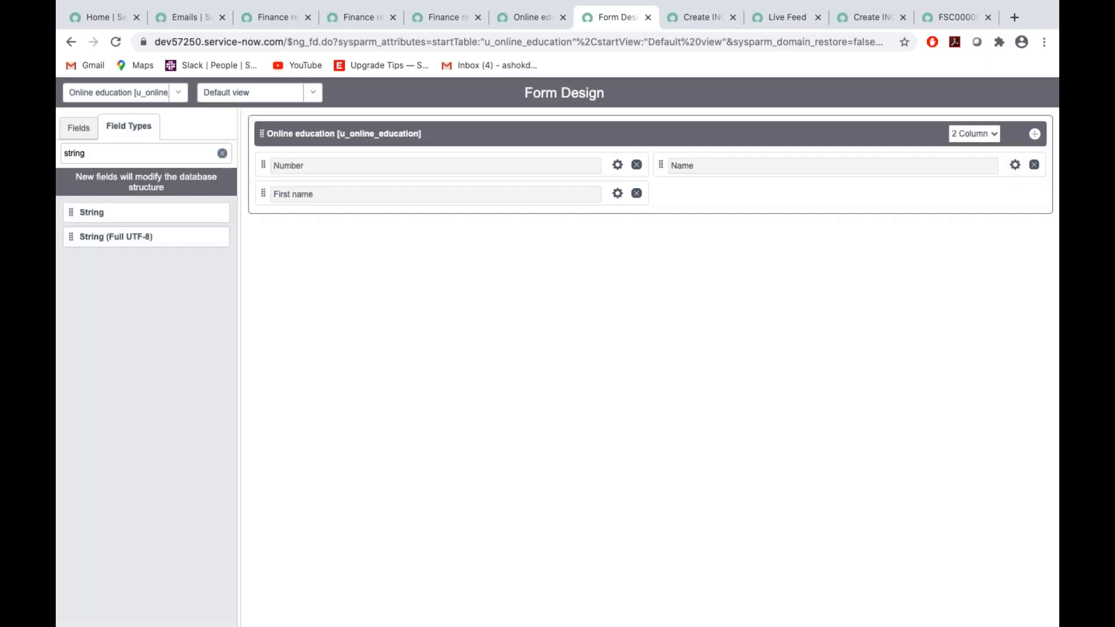
Create a new Online education record and try to submit it with the Name field left empty
{"action": "left_click", "coordinate": [522, 20]}
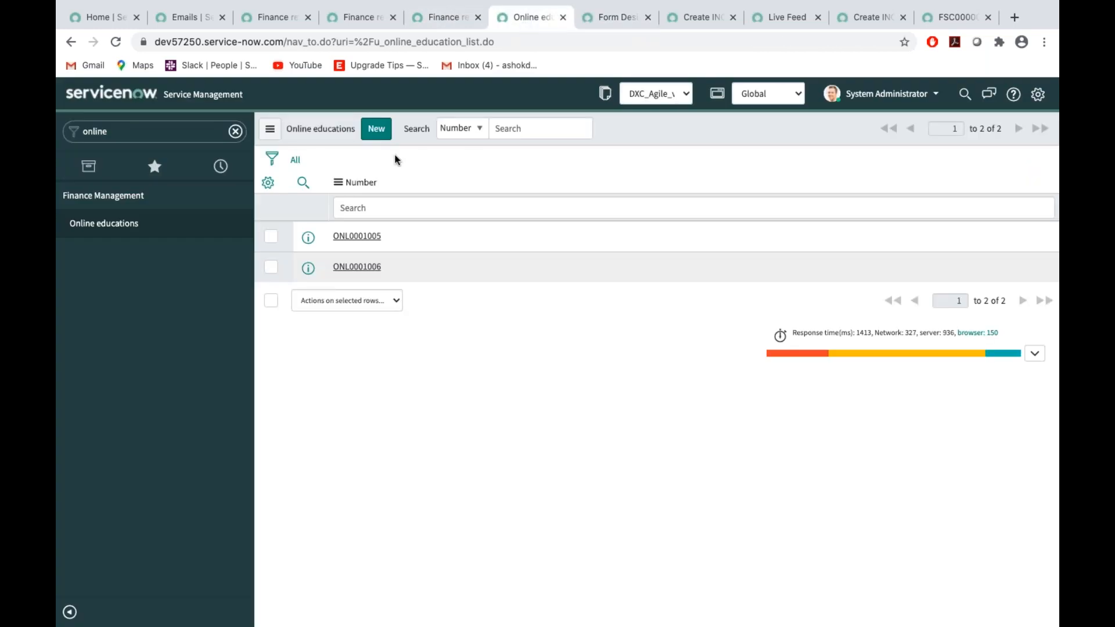
{"action": "left_click", "coordinate": [371, 137]}
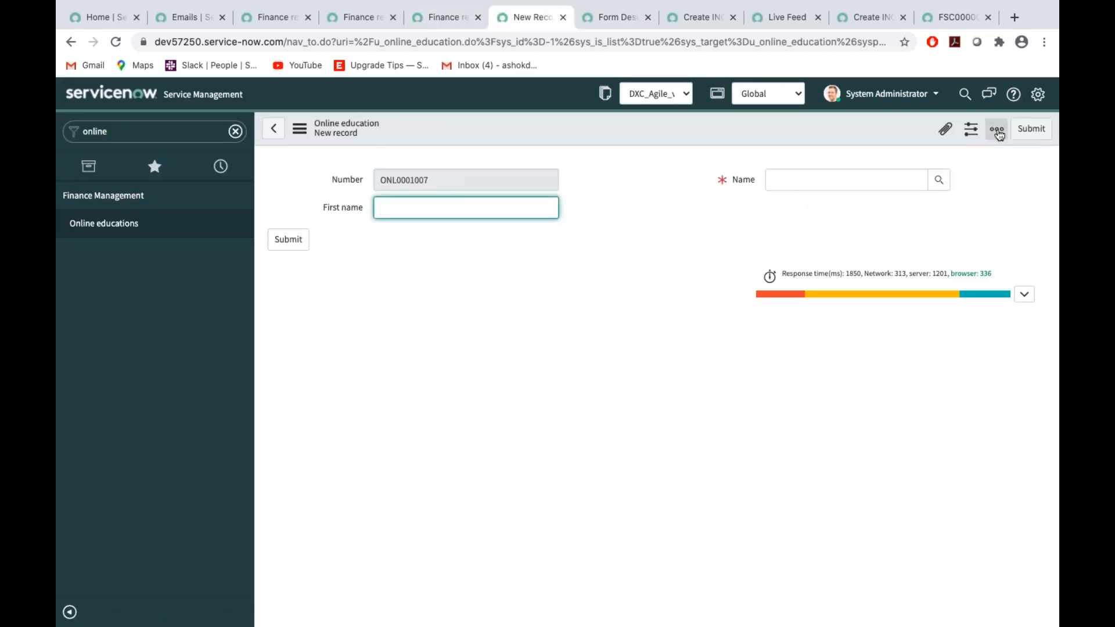
{"action": "left_click", "coordinate": [1025, 131]}
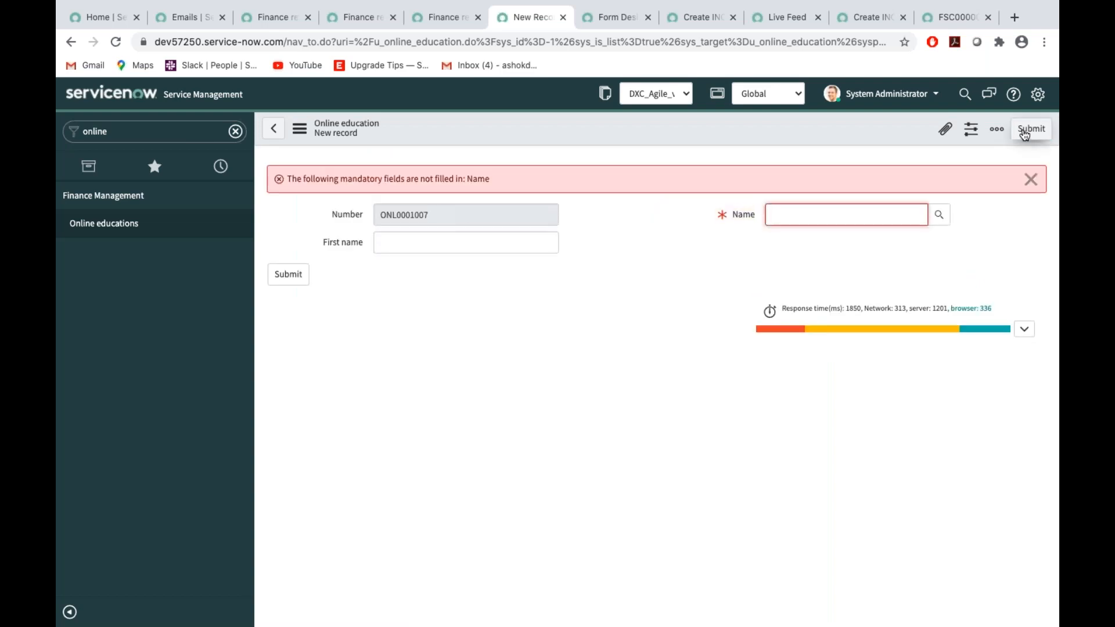
{"action": "left_click", "coordinate": [1031, 179]}
Fill the Name field with a listed user, copy that user's first name into First name, and submit the record
{"action": "left_click", "coordinate": [941, 181]}
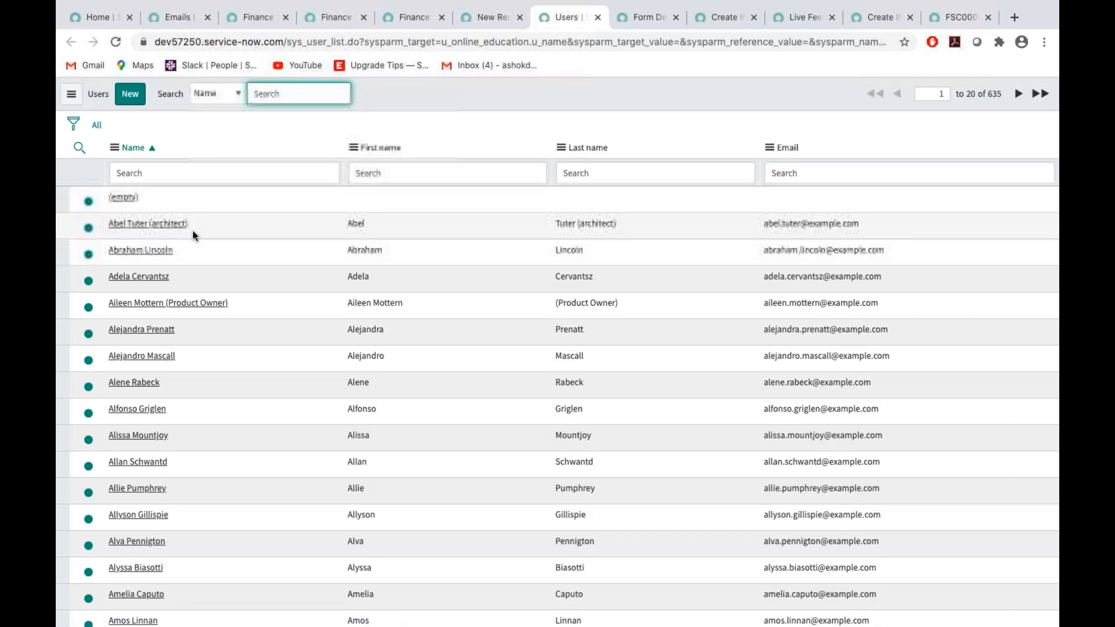
{"action": "left_click", "coordinate": [189, 221]}
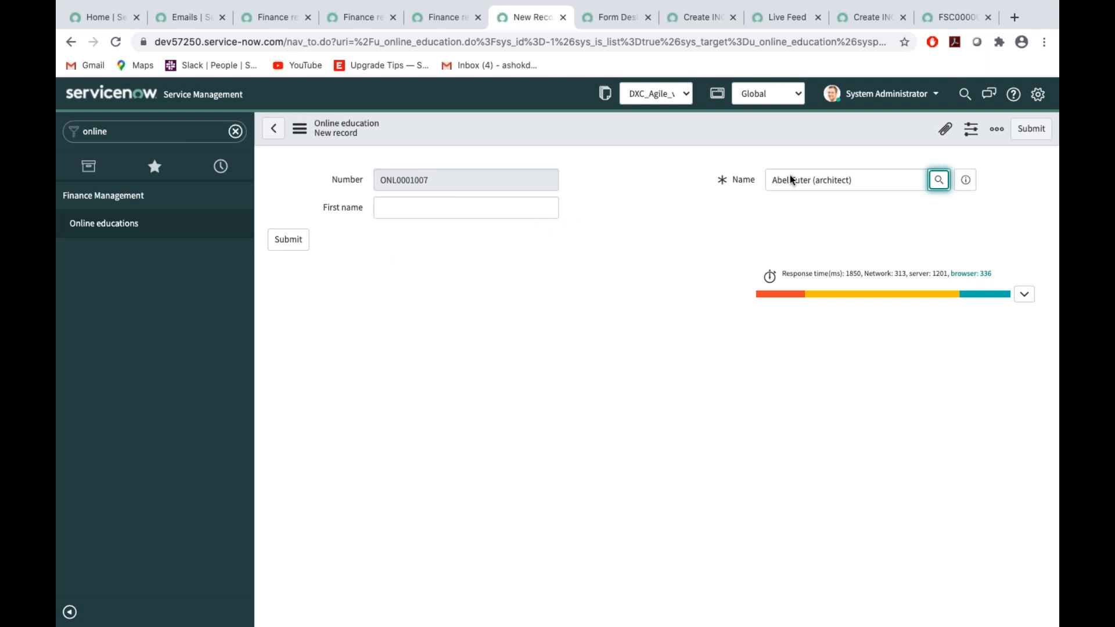
{"action": "left_click_drag", "start_coordinate": [793, 179], "coordinate": [754, 183]}
{"action": "key", "text": "ctrl+c"}
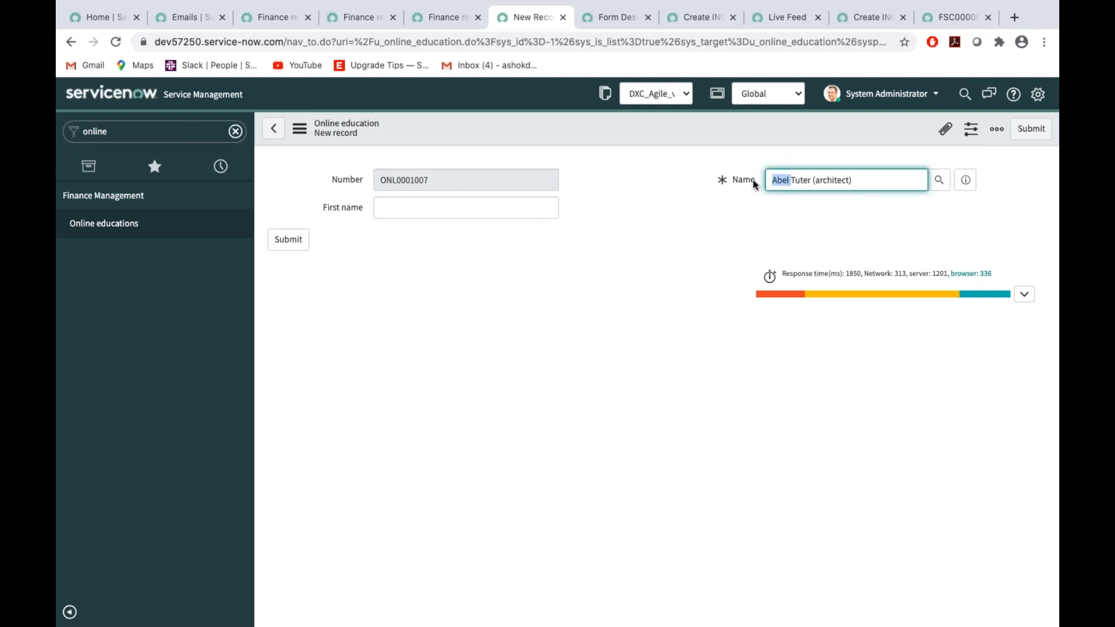
{"action": "left_click", "coordinate": [406, 207]}
{"action": "key", "text": "ctrl+v"}
{"action": "left_click", "coordinate": [640, 284]}
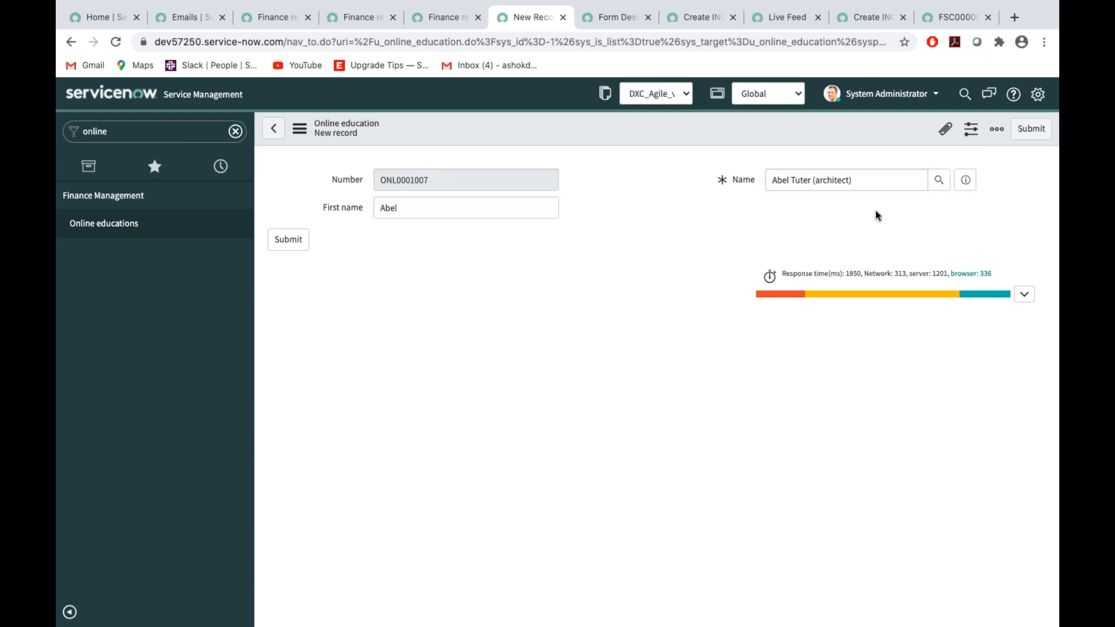
{"action": "left_click", "coordinate": [1036, 132]}
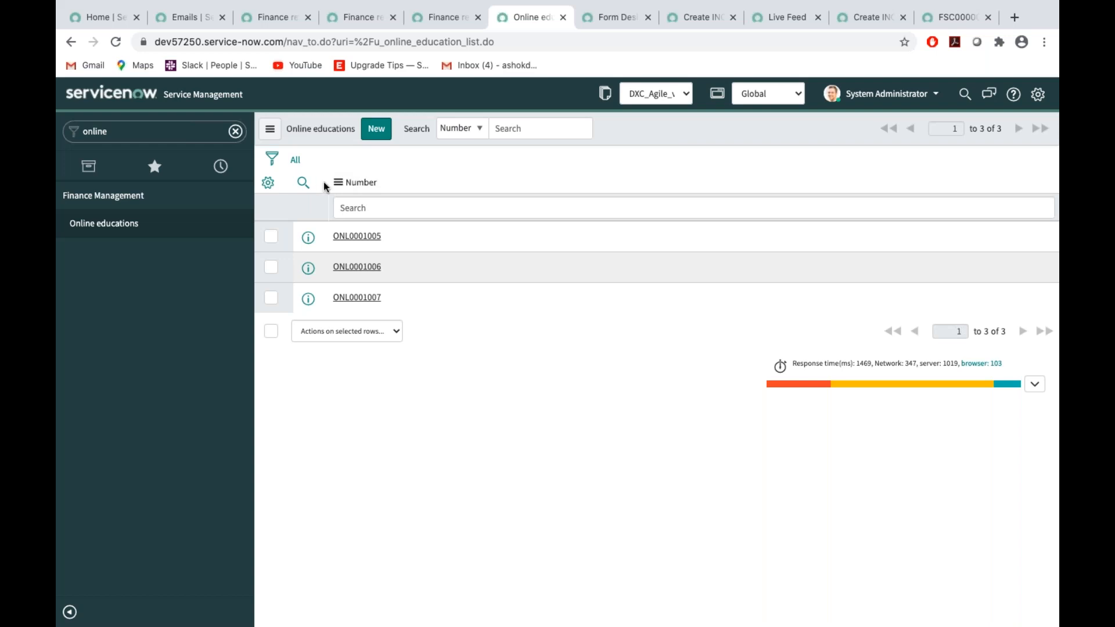
Add the Name and First name columns to the Online educations list
{"action": "left_click", "coordinate": [268, 183]}
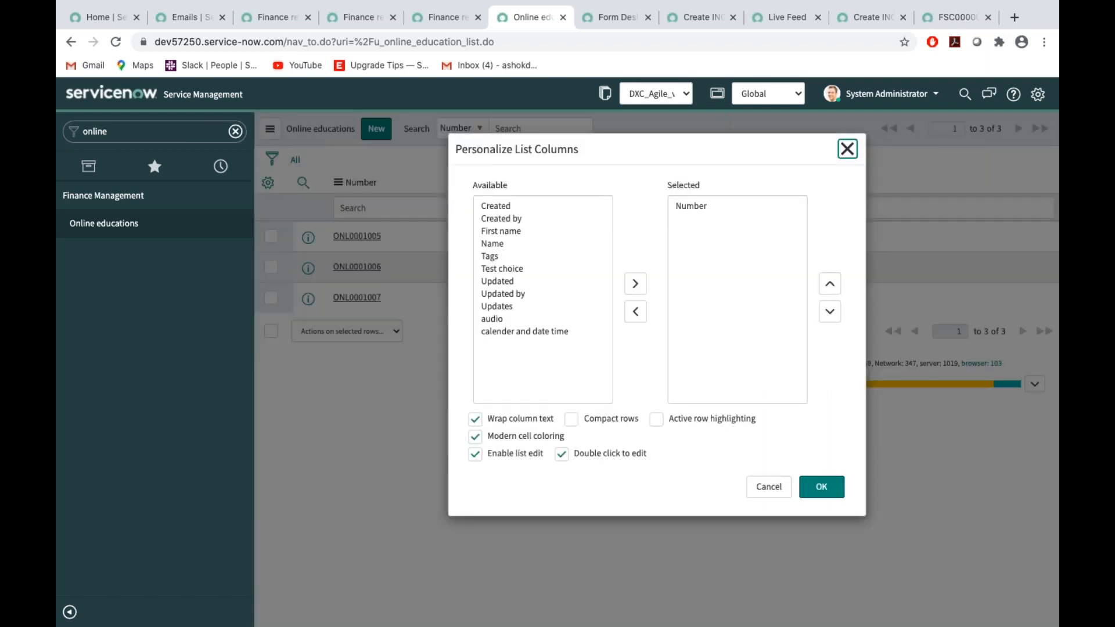
{"action": "double_click", "coordinate": [491, 244]}
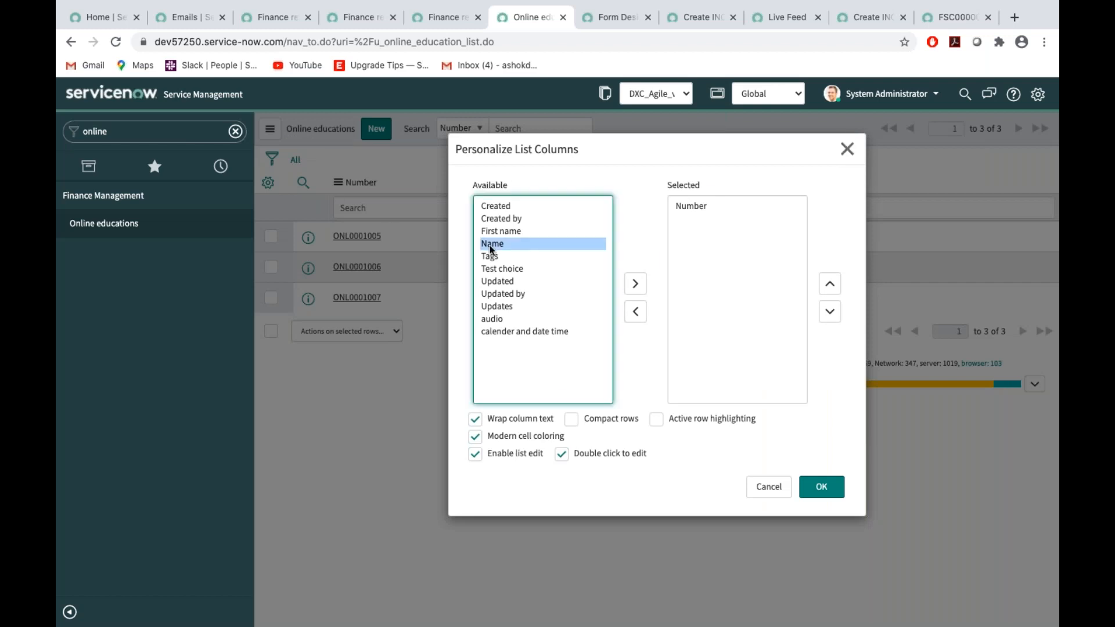
{"action": "double_click", "coordinate": [492, 231]}
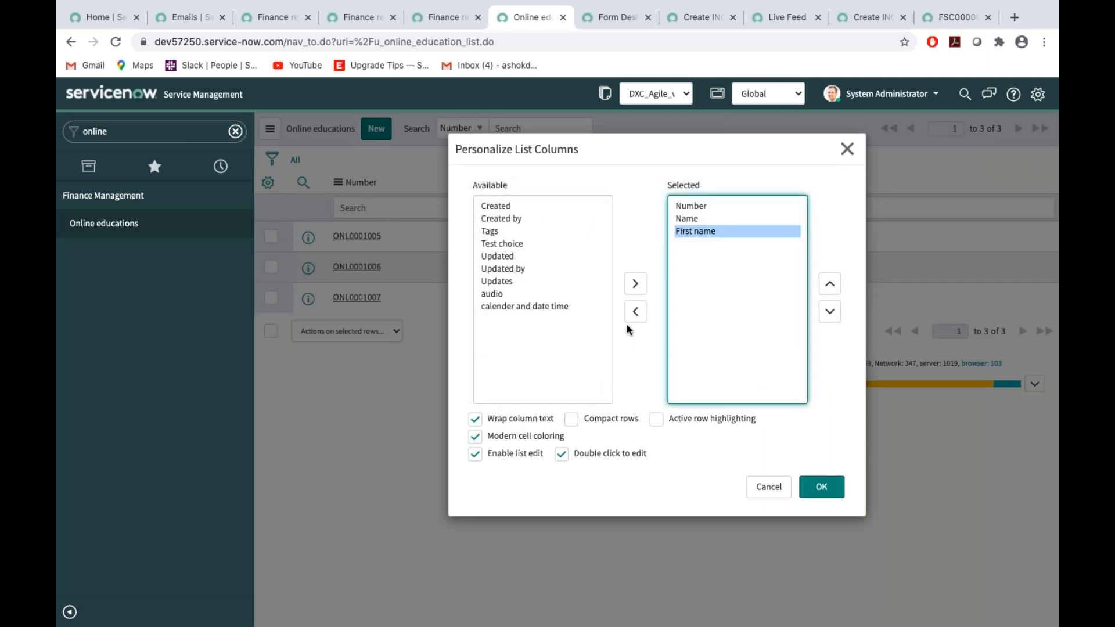
{"action": "left_click", "coordinate": [830, 491]}
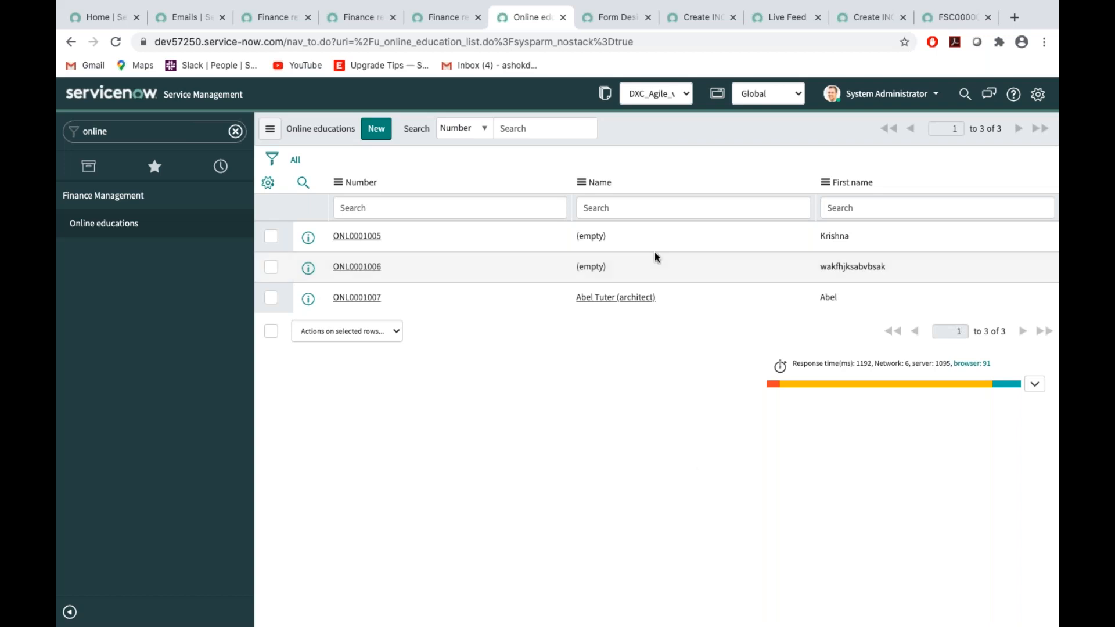
Check the Last name entry in the Word field list and add a new String field beside First name in the form design
{"action": "key", "text": "ctrl+Right"}
{"action": "scroll", "coordinate": [570, 323], "scroll_direction": "down", "scroll_amount": 3}
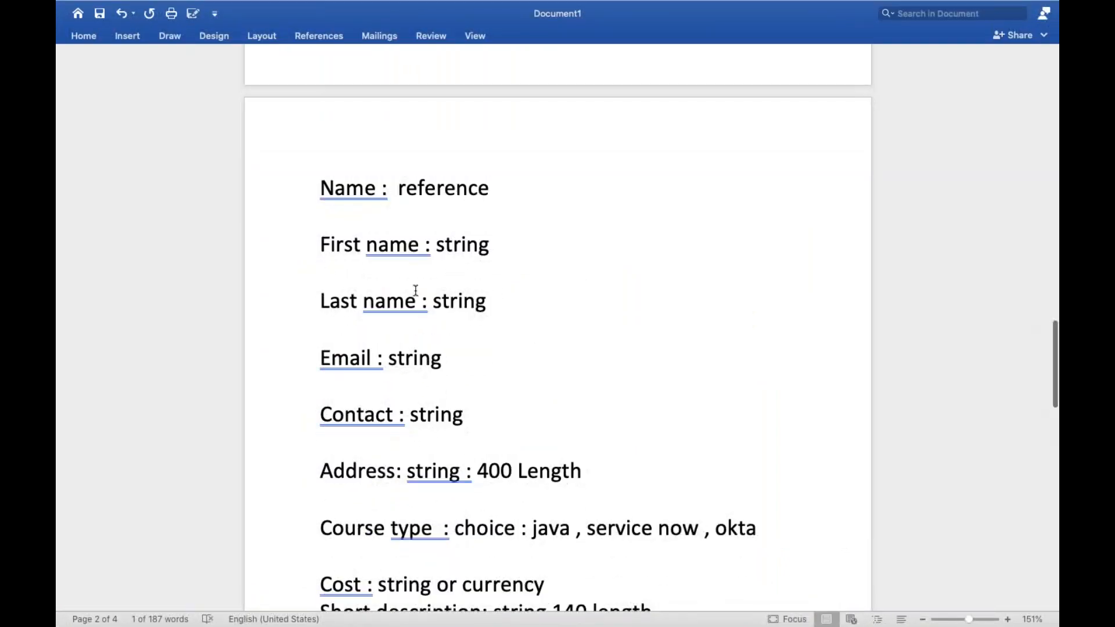
{"action": "left_click_drag", "start_coordinate": [322, 300], "coordinate": [419, 300]}
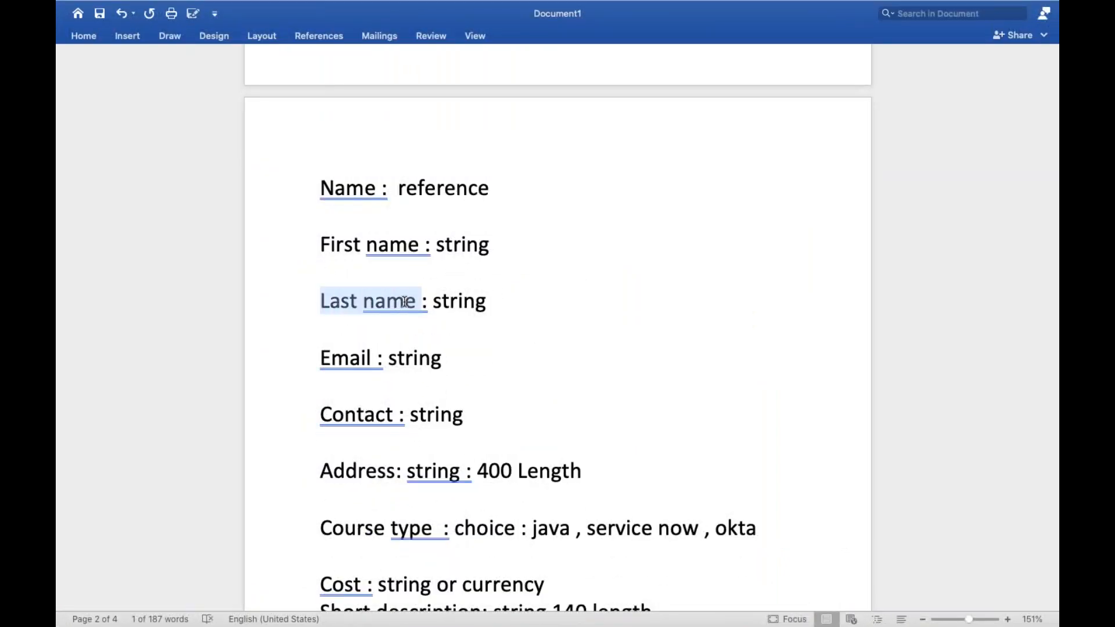
{"action": "key", "text": "ctrl+Left"}
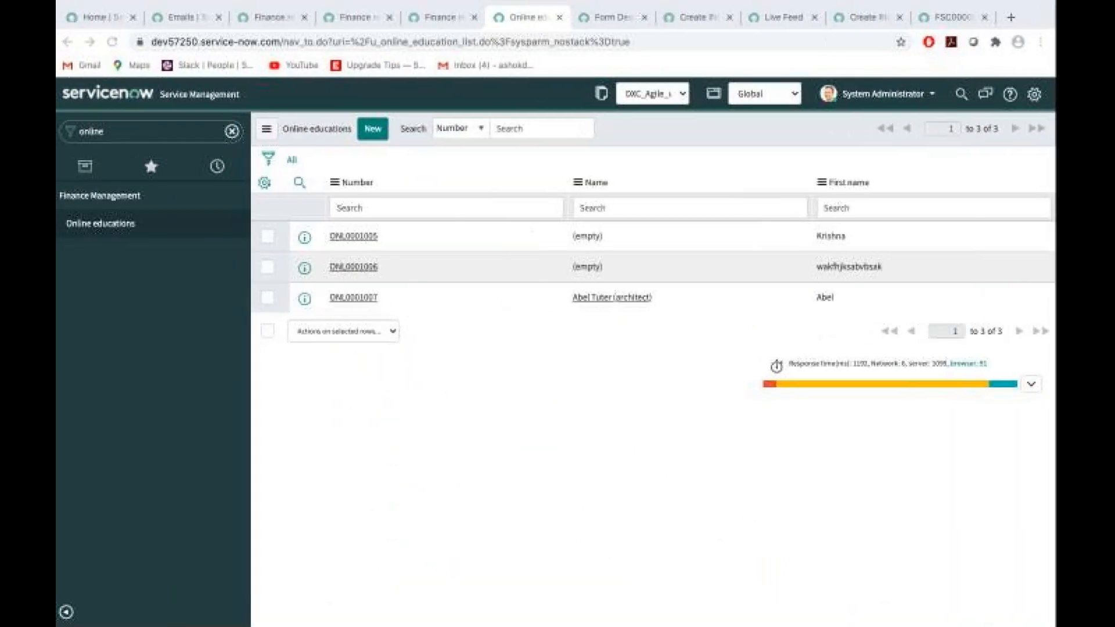
{"action": "left_click", "coordinate": [608, 18]}
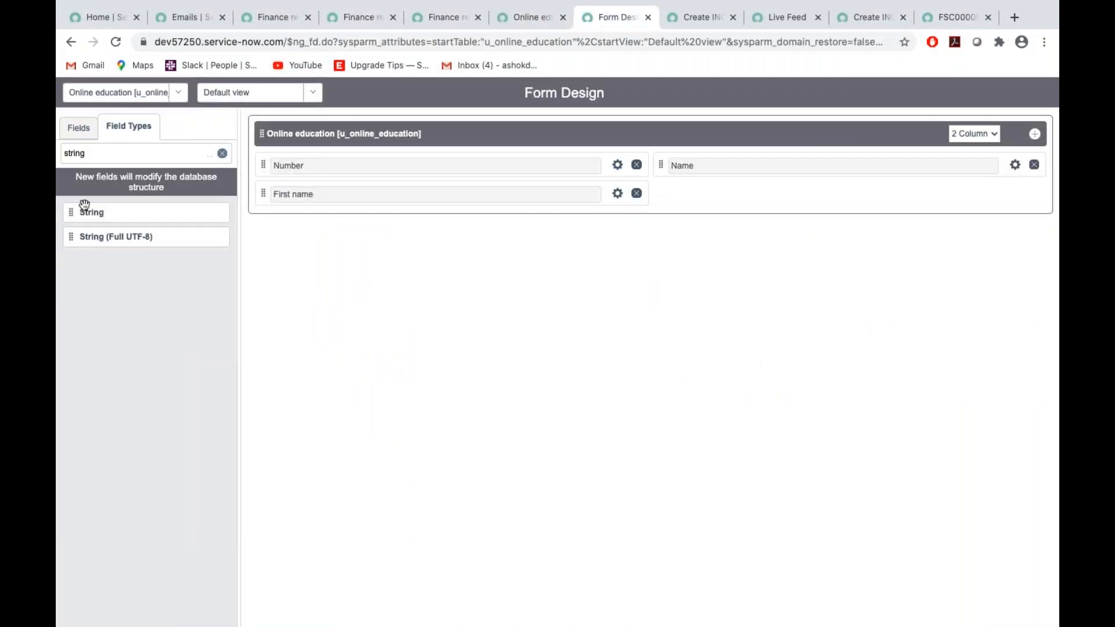
{"action": "left_click_drag", "start_coordinate": [133, 214], "coordinate": [694, 195]}
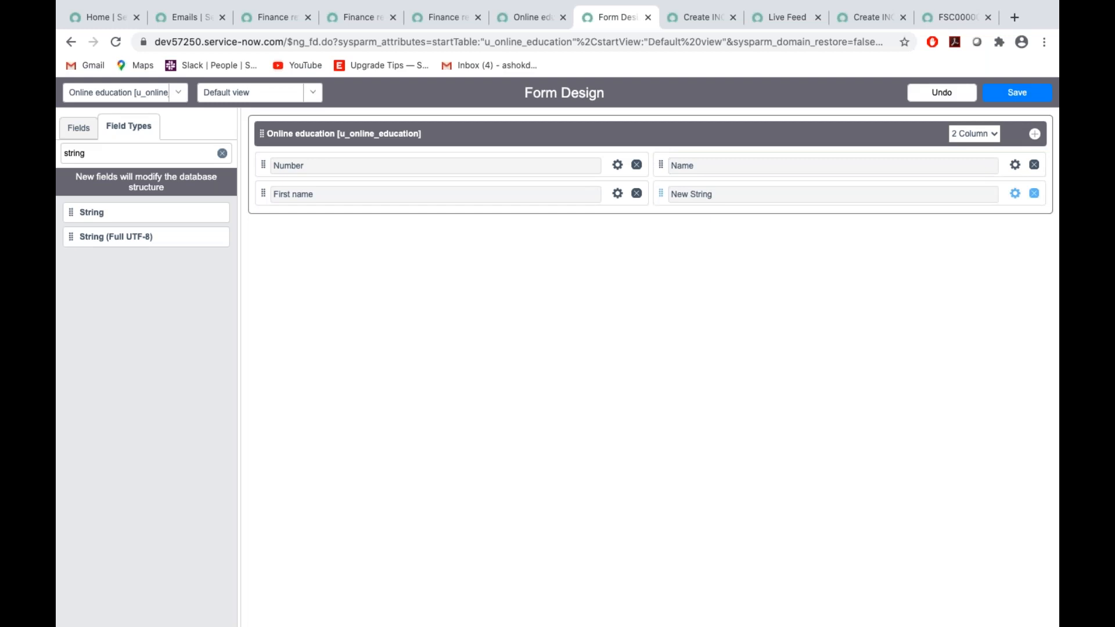
Label the new string field Last name, set its name to u_last_name, and save the form design
{"action": "left_click", "coordinate": [1015, 193]}
{"action": "triple_click", "coordinate": [809, 244]}
{"action": "key", "text": "BackSpace"}
{"action": "type", "text": "Last name"}
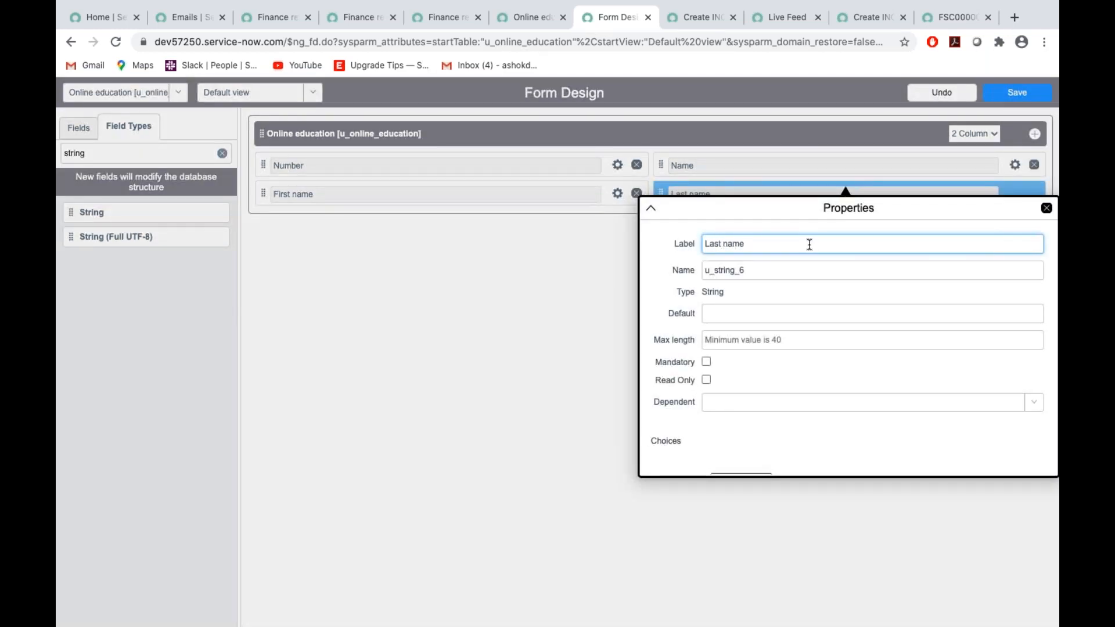
{"action": "triple_click", "coordinate": [755, 269]}
{"action": "key", "text": "BackSpace"}
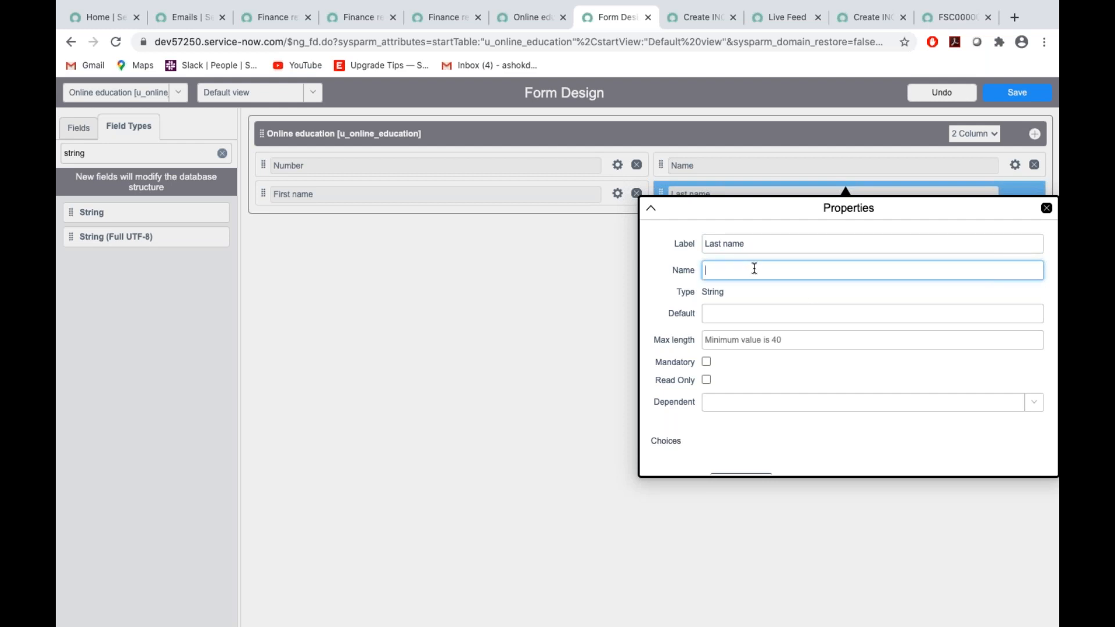
{"action": "type", "text": "u_last_name"}
{"action": "left_click", "coordinate": [1047, 207]}
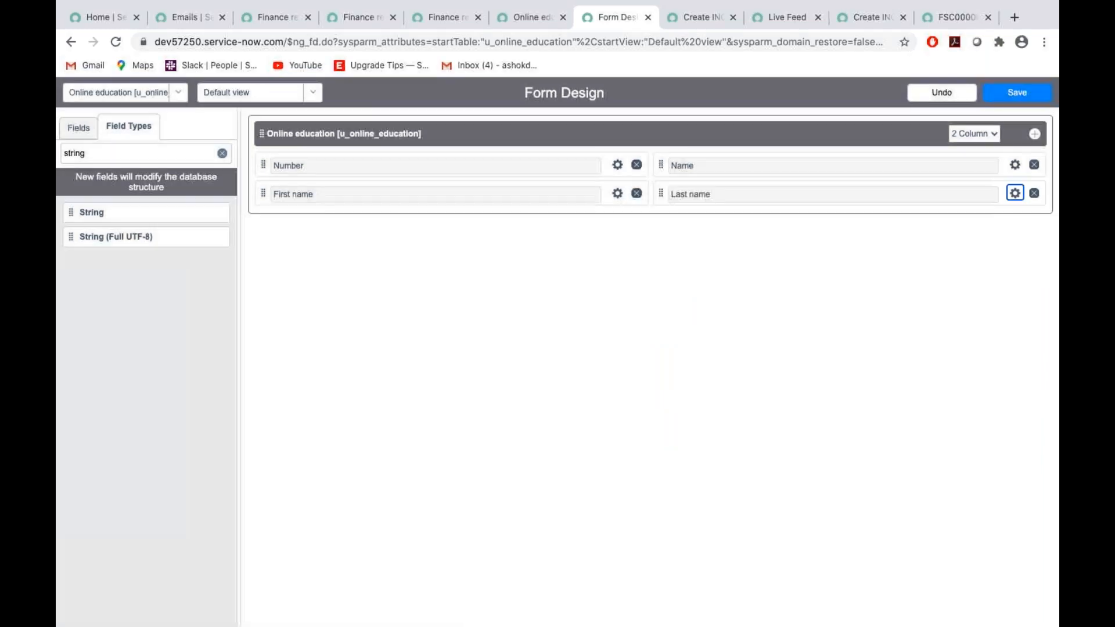
{"action": "left_click", "coordinate": [1017, 93]}
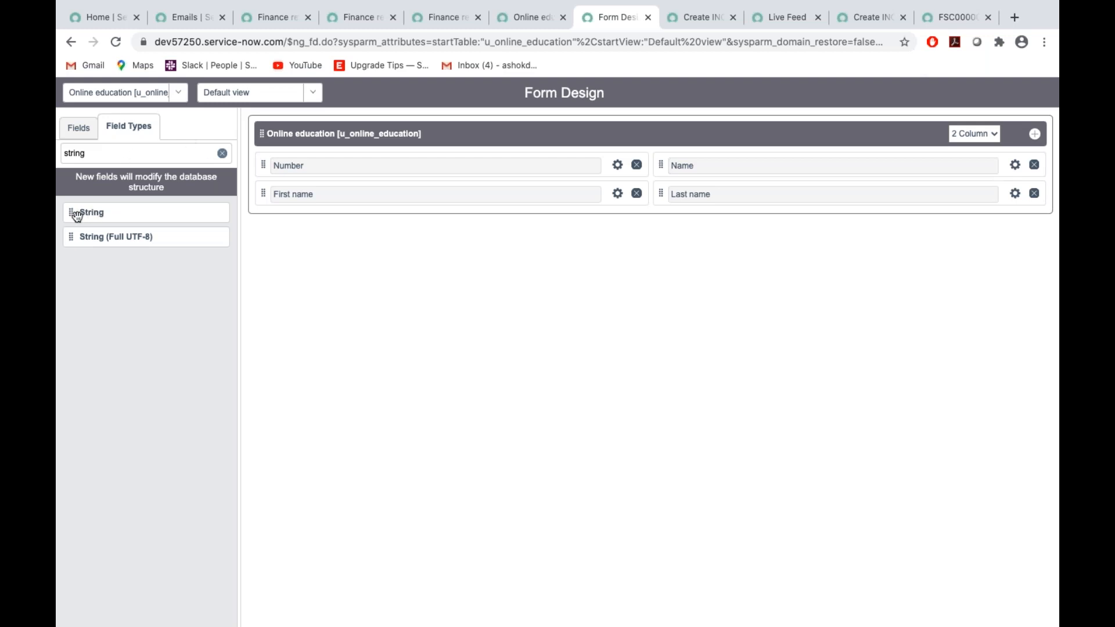
Add a String field below First name and label it Email
{"action": "left_click_drag", "start_coordinate": [76, 215], "coordinate": [314, 227]}
{"action": "left_click", "coordinate": [617, 222]}
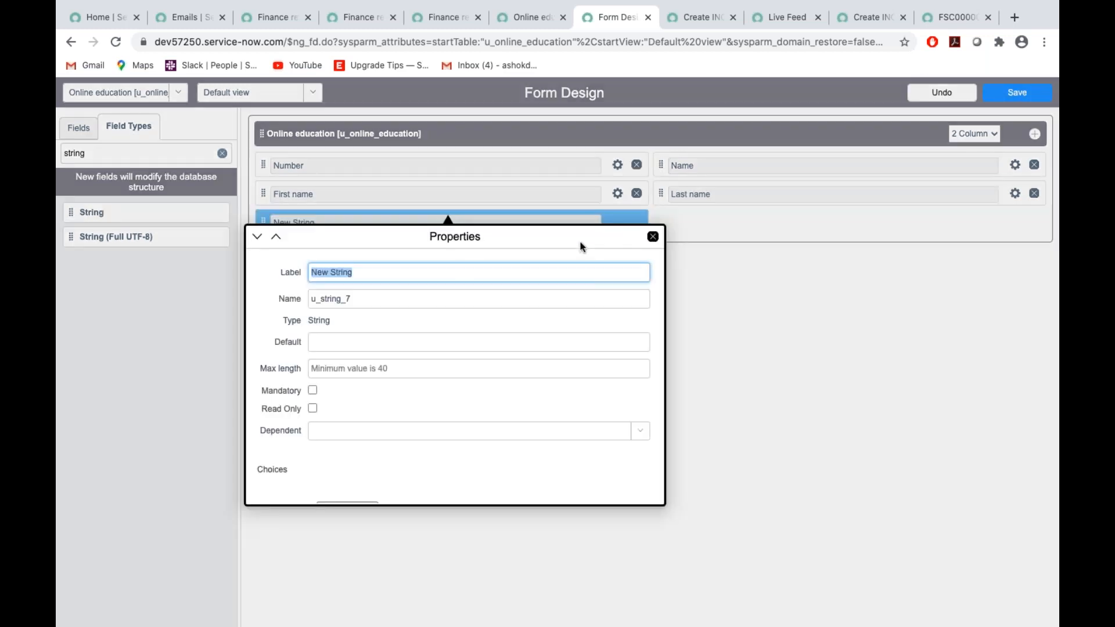
{"action": "key", "text": "BackSpace"}
{"action": "type", "text": "Email"}
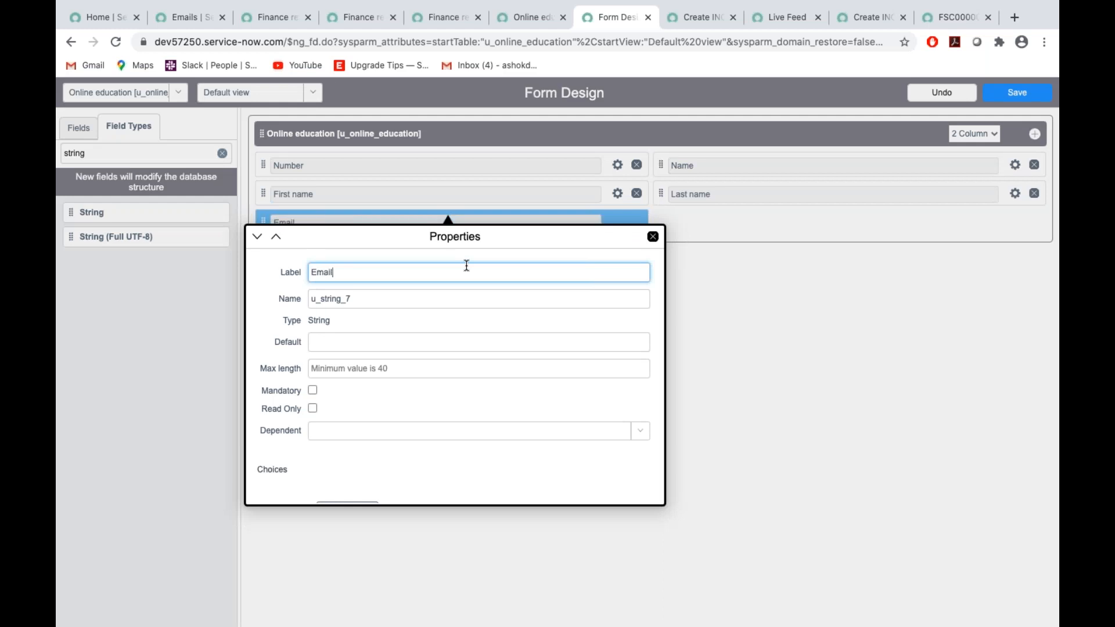
Try to replace the Email field's internal name with a custom one and save the form design
{"action": "left_click", "coordinate": [410, 299]}
{"action": "key", "text": "ctrl+a"}
{"action": "key", "text": "BackSpace"}
{"action": "type", "text": "u"}
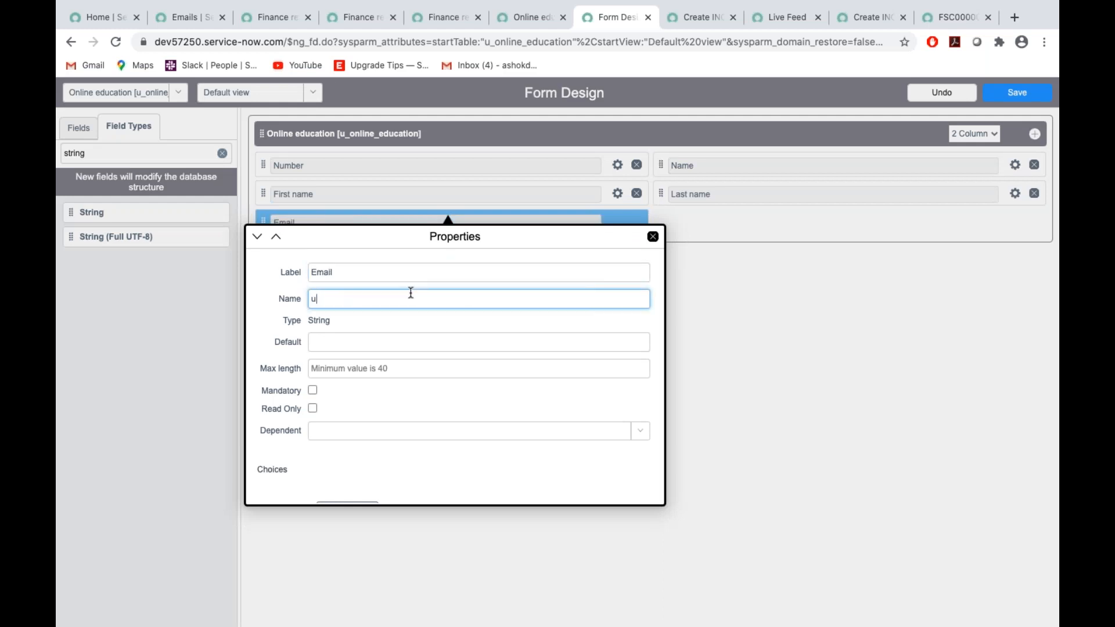
{"action": "type", "text": "_email"}
{"action": "key", "text": "BackSpace"}
{"action": "key", "text": "BackSpace"}
{"action": "key", "text": "BackSpace"}
{"action": "key", "text": "BackSpace"}
{"action": "key", "text": "BackSpace"}
{"action": "type", "text": "E"}
{"action": "key", "text": "BackSpace"}
{"action": "type", "text": "EM"}
{"action": "left_click", "coordinate": [652, 237]}
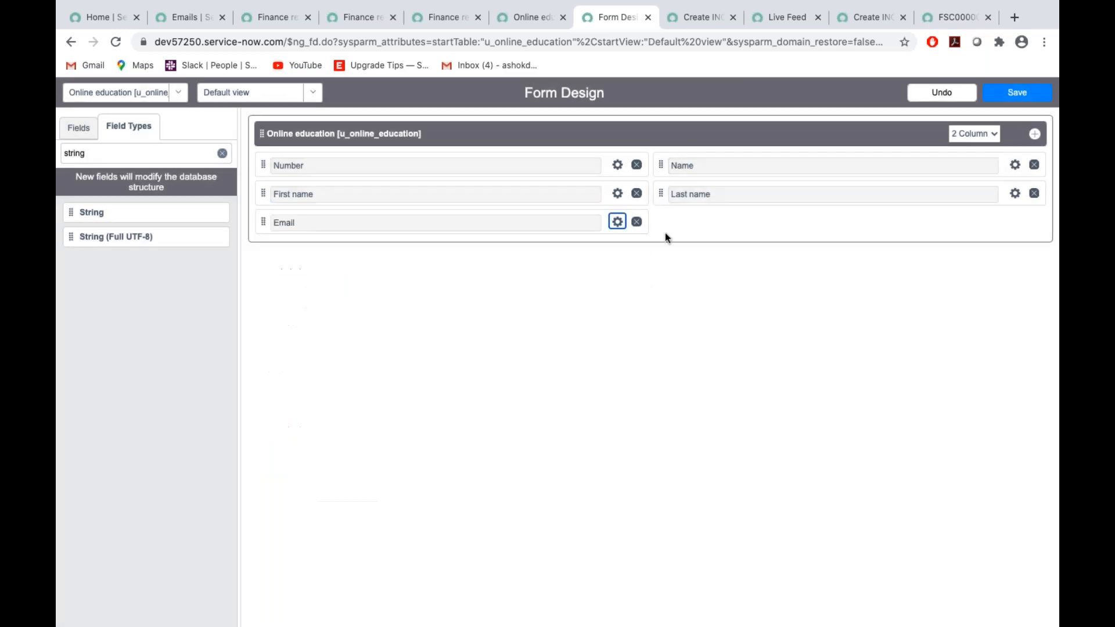
{"action": "left_click", "coordinate": [1022, 95]}
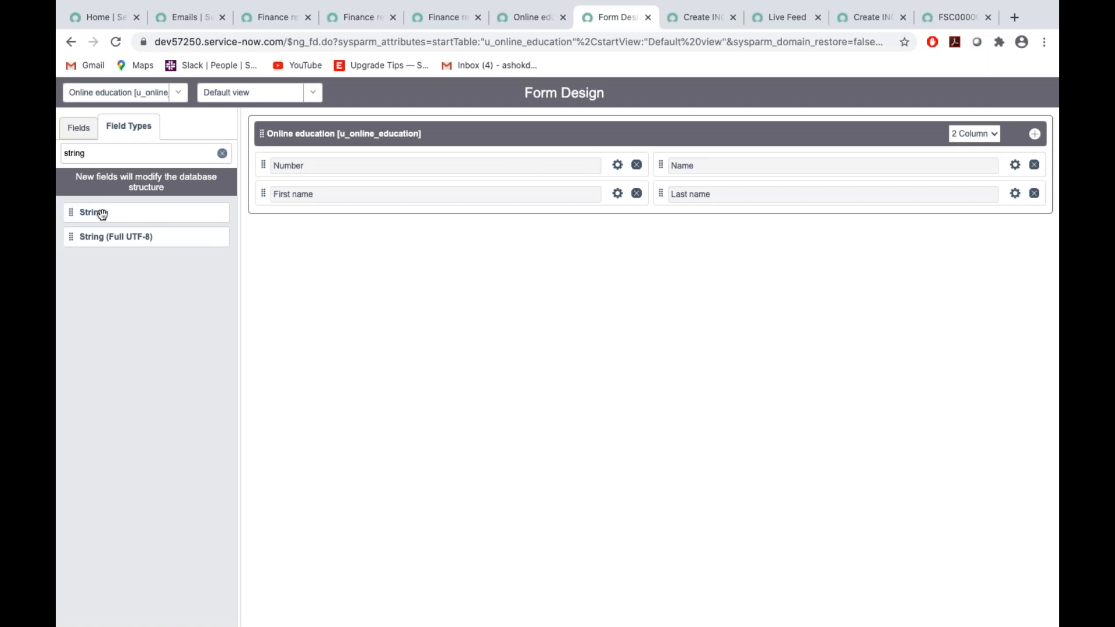
Add another String field below First name, label it Email, and set its name to u_email
{"action": "left_click_drag", "start_coordinate": [95, 215], "coordinate": [329, 226]}
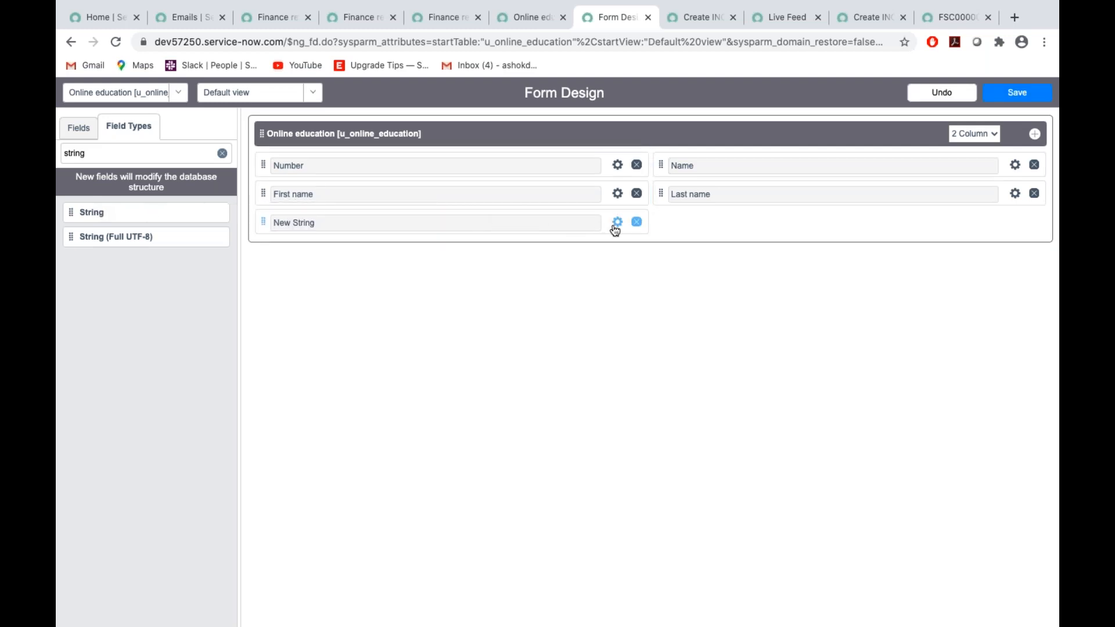
{"action": "left_click", "coordinate": [618, 222]}
{"action": "key", "text": "BackSpace"}
{"action": "type", "text": "Email"}
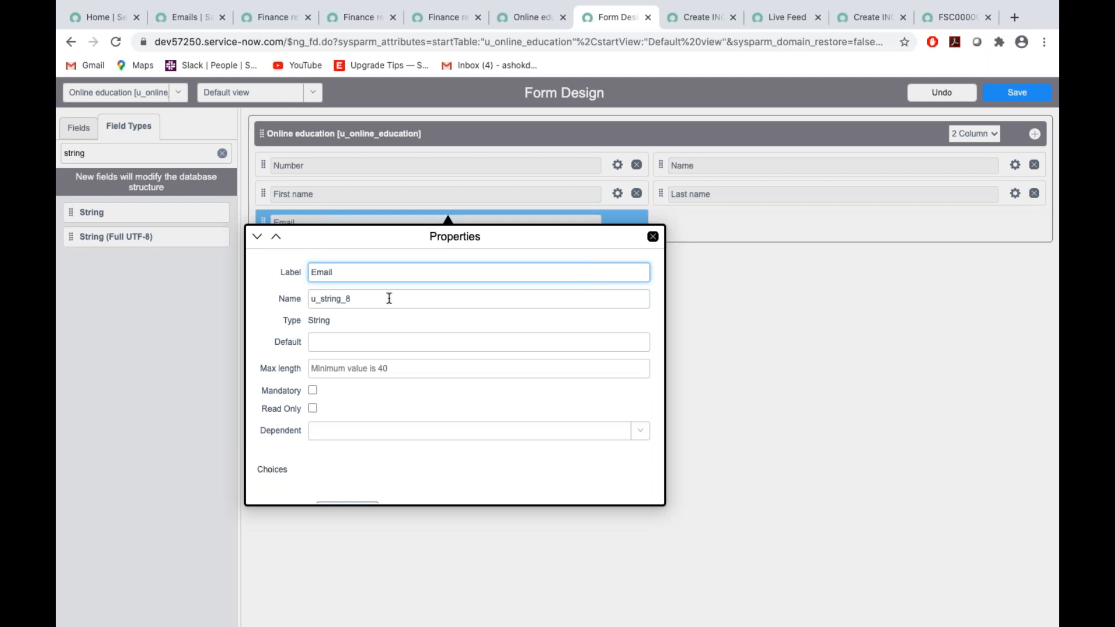
{"action": "double_click", "coordinate": [378, 299]}
{"action": "key", "text": "BackSpace"}
{"action": "type", "text": "u"}
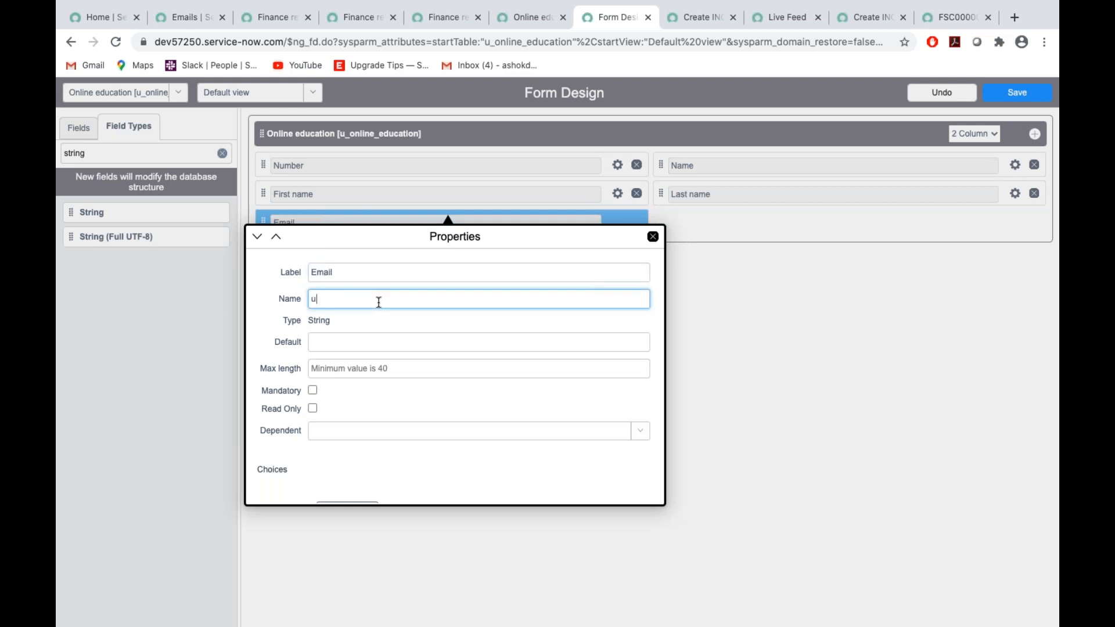
{"action": "type", "text": "_email"}
{"action": "left_click", "coordinate": [448, 382]}
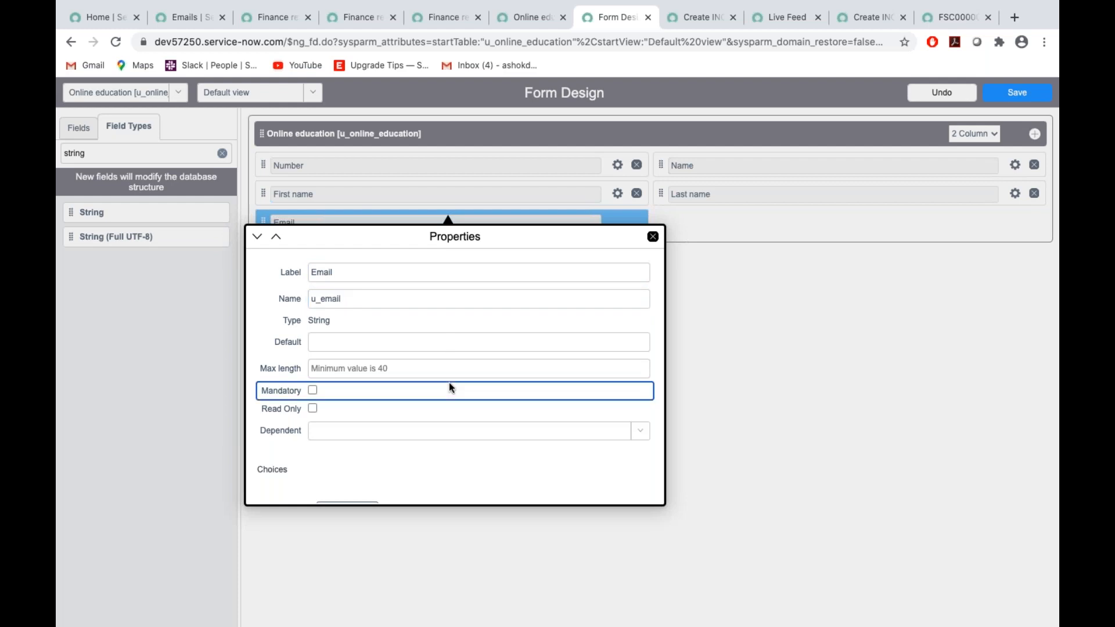
Save the form design with the new Email field and check the Word document for the next field to add
{"action": "left_click", "coordinate": [652, 236]}
{"action": "left_click", "coordinate": [1020, 97]}
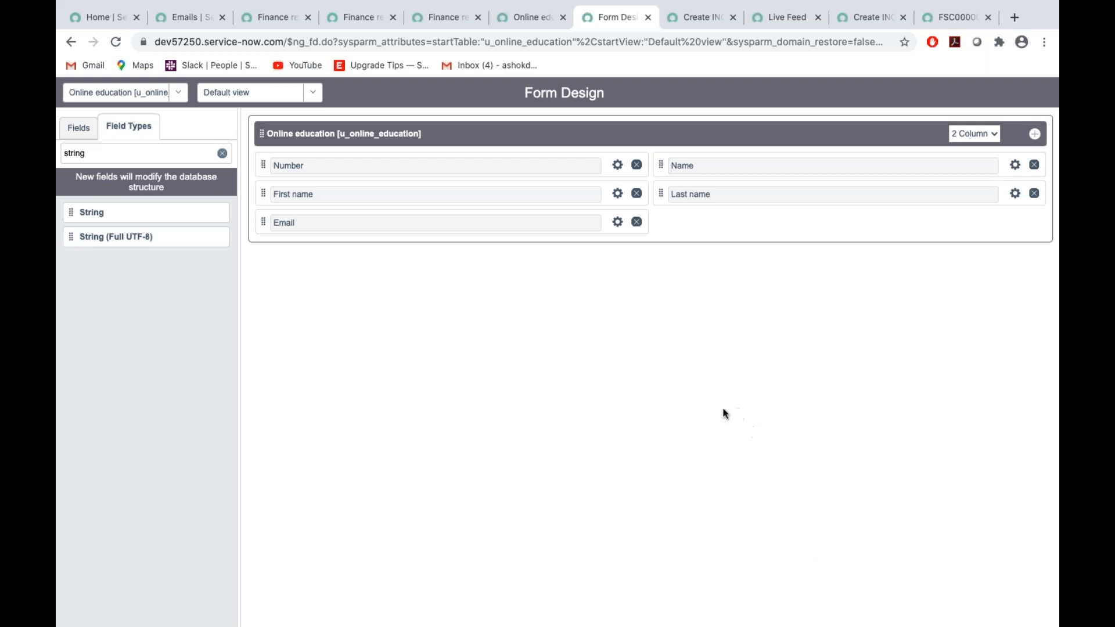
{"action": "key", "text": "ctrl+Left"}
{"action": "key", "text": "ctrl+Right"}
{"action": "key", "text": "ctrl+Right"}
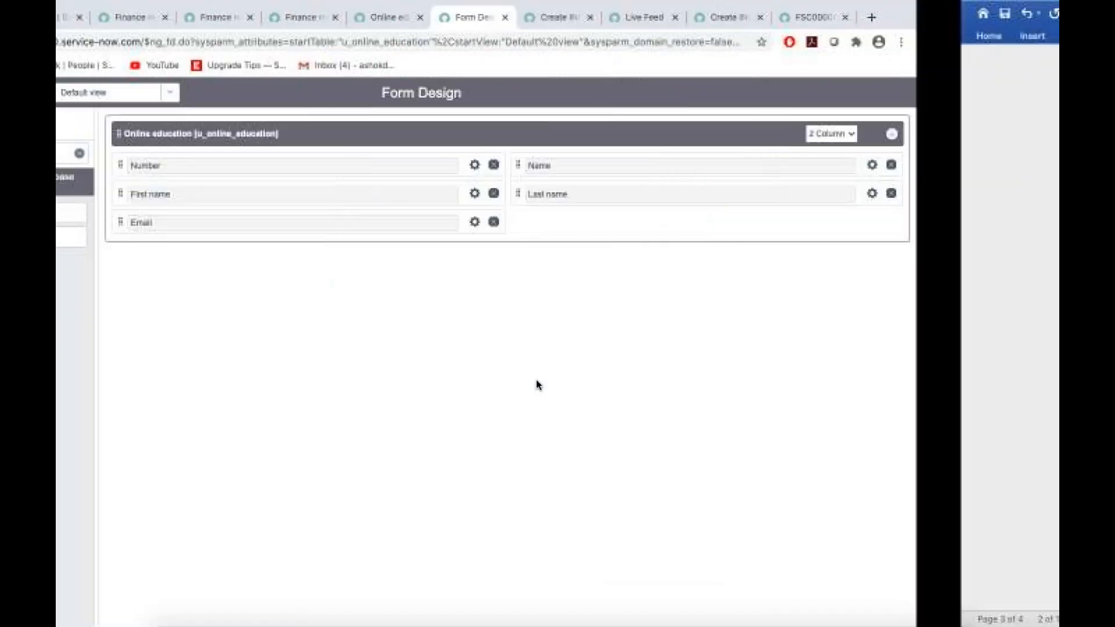
{"action": "scroll", "coordinate": [454, 377], "scroll_direction": "down", "scroll_amount": 3}
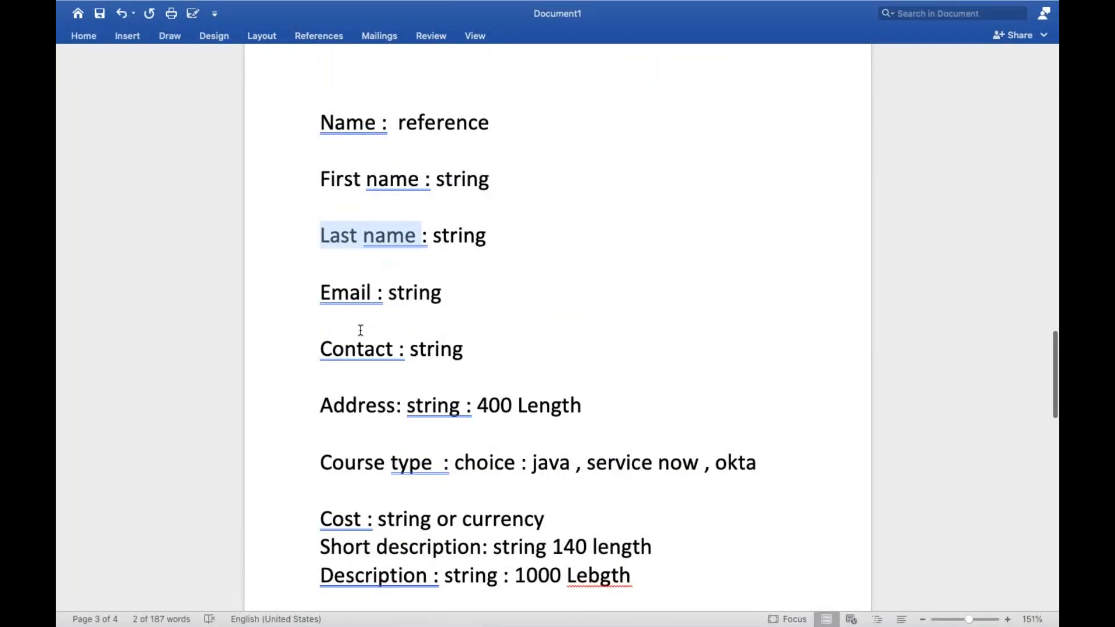
{"action": "key", "text": "ctrl+Left"}
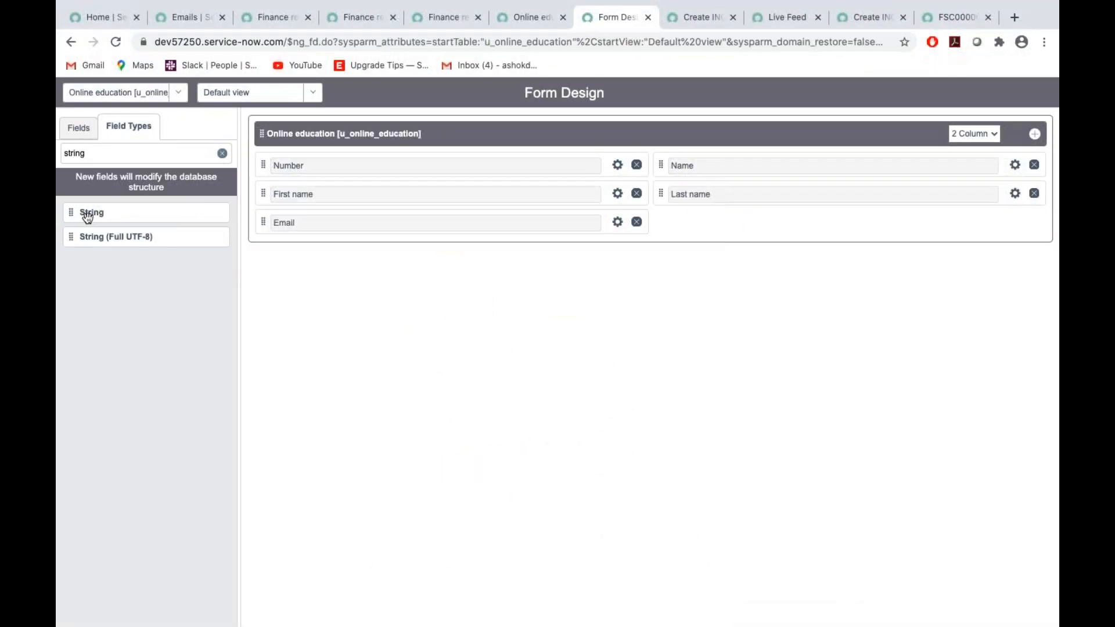
Add a String field beside Email, under Last name, and label it Contact
{"action": "left_click_drag", "start_coordinate": [125, 216], "coordinate": [714, 224]}
{"action": "left_click", "coordinate": [1016, 224]}
{"action": "key", "text": "BackSpace"}
{"action": "type", "text": "Contact"}
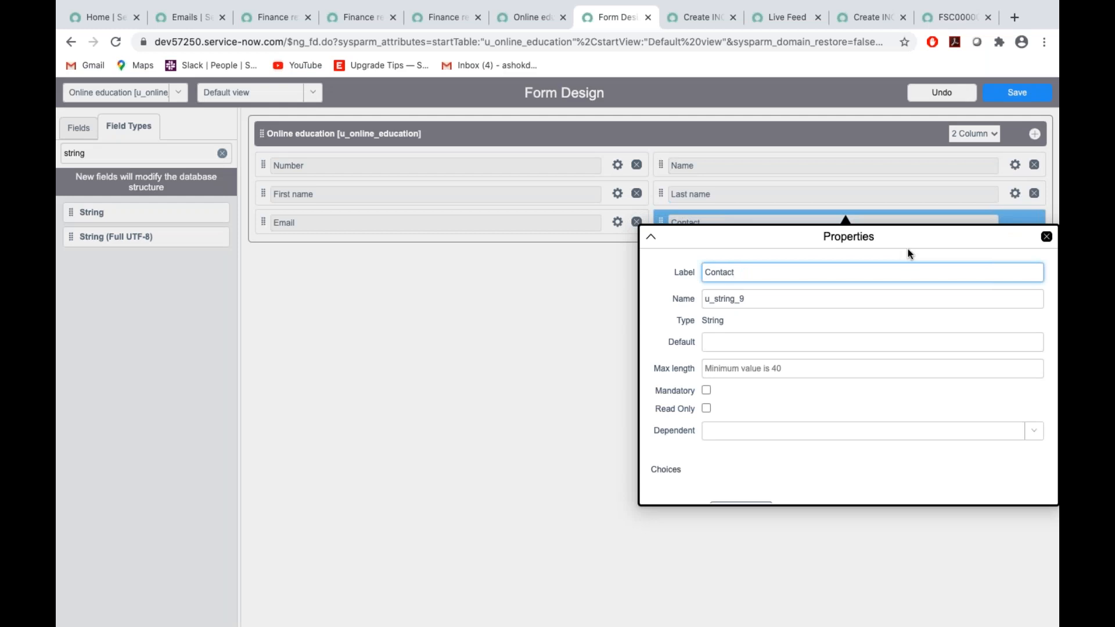
Set the Contact field's name to u_contact and save the form design
{"action": "double_click", "coordinate": [771, 298]}
{"action": "key", "text": "BackSpace"}
{"action": "type", "text": "u_"}
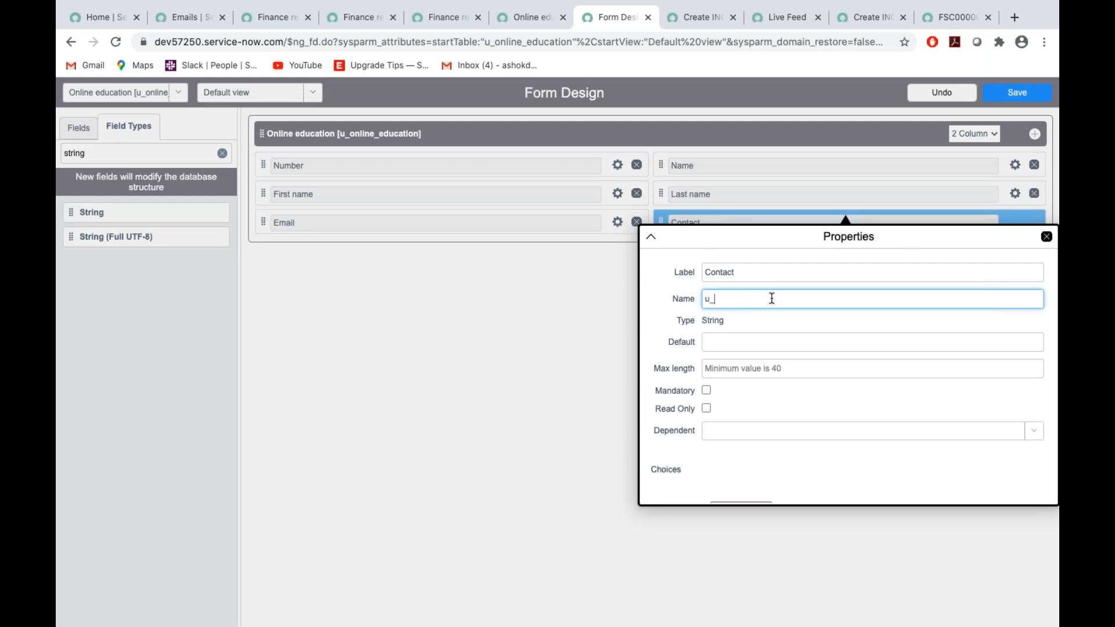
{"action": "type", "text": "contact"}
{"action": "scroll", "coordinate": [774, 389], "scroll_direction": "down", "scroll_amount": 2}
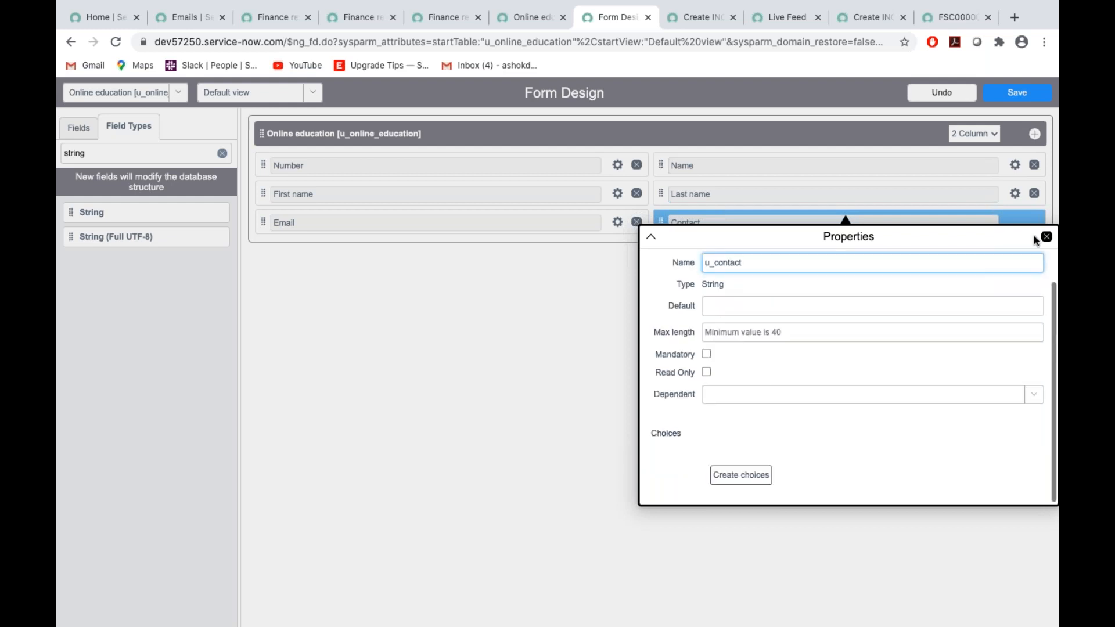
{"action": "left_click", "coordinate": [1047, 236]}
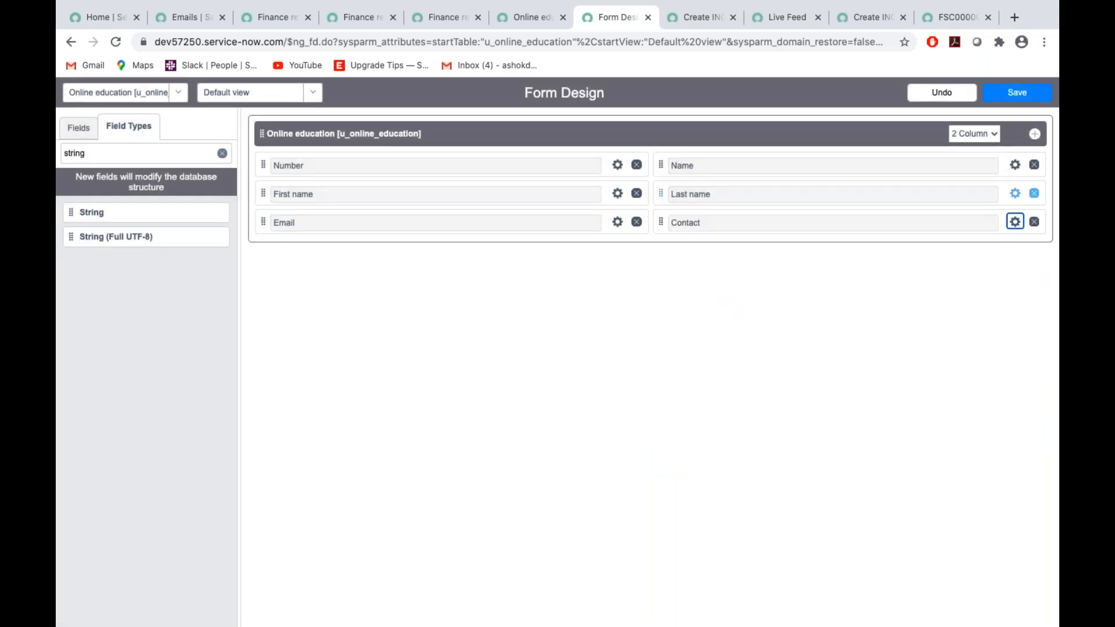
{"action": "left_click", "coordinate": [1019, 93]}
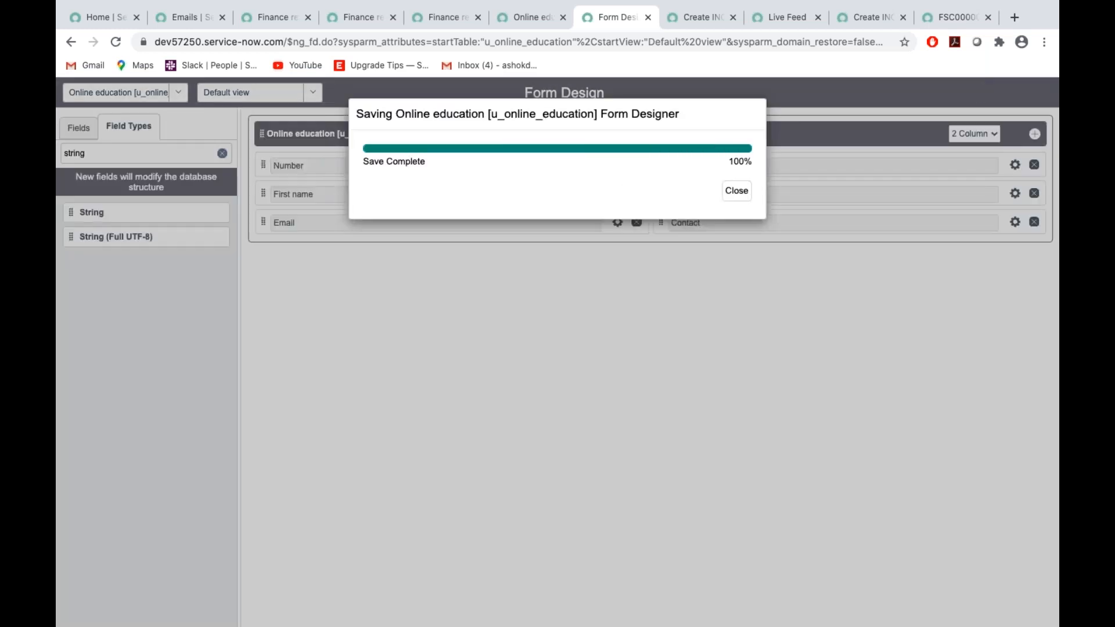
Following the field list in Word, add a String field below Email with the label Address and the name u_addr
{"action": "key", "text": "ctrl+Right"}
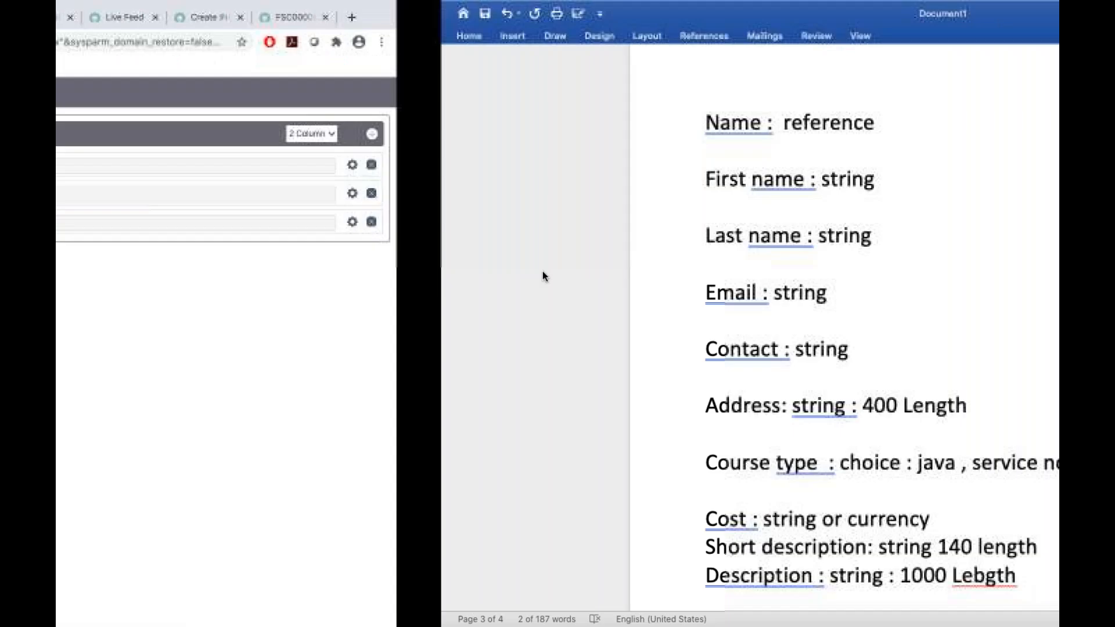
{"action": "scroll", "coordinate": [508, 344], "scroll_direction": "down", "scroll_amount": 2}
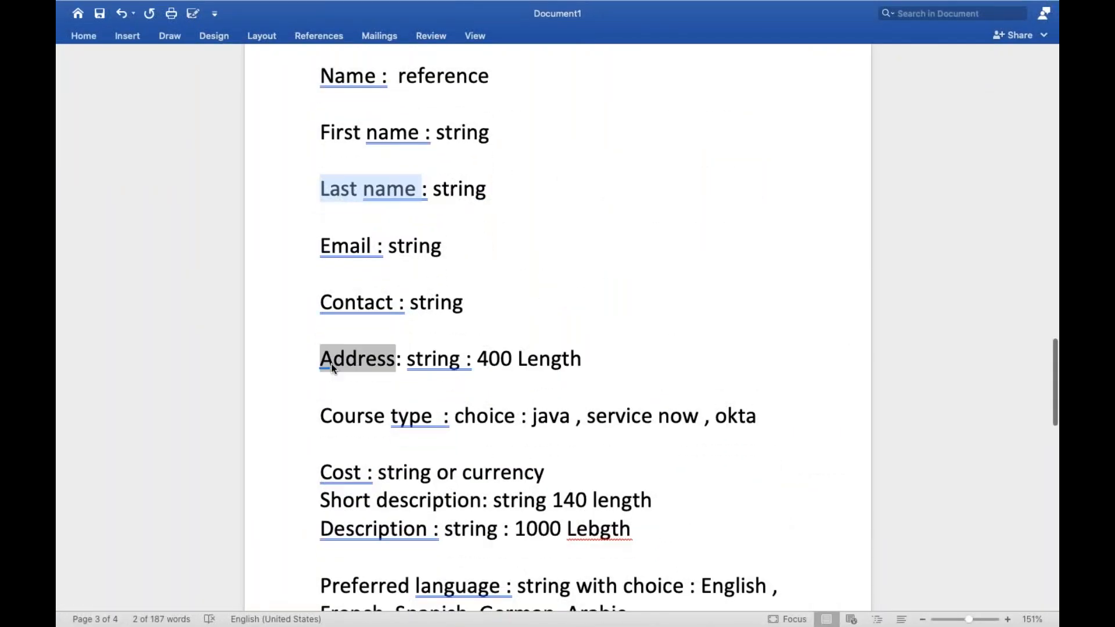
{"action": "left_click_drag", "start_coordinate": [323, 358], "coordinate": [394, 359]}
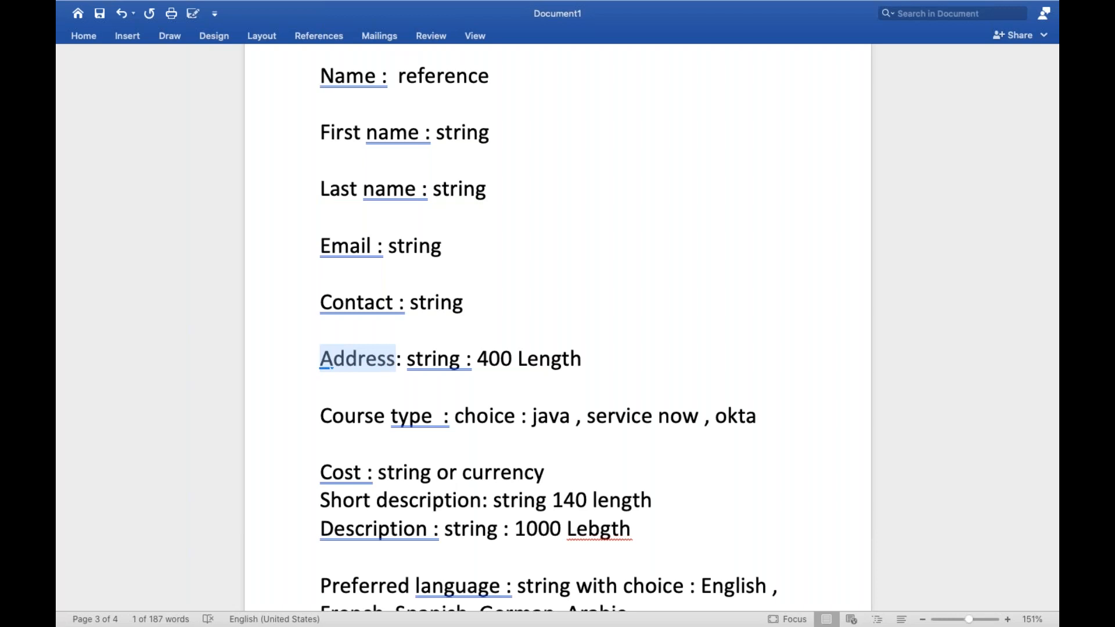
{"action": "key", "text": "ctrl+Left"}
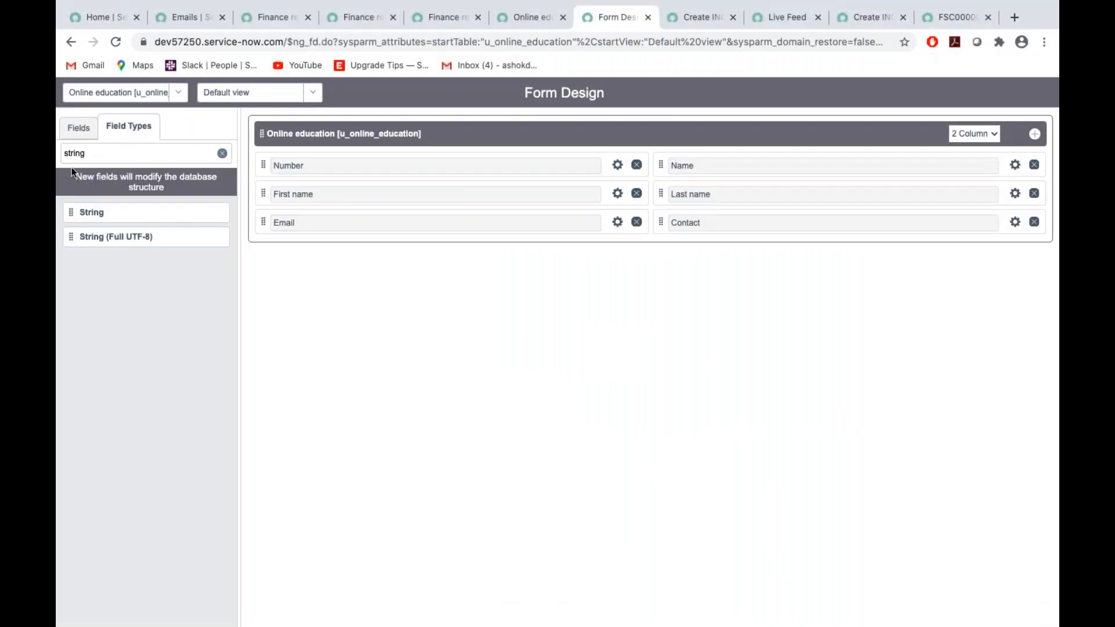
{"action": "left_click_drag", "start_coordinate": [77, 214], "coordinate": [298, 255]}
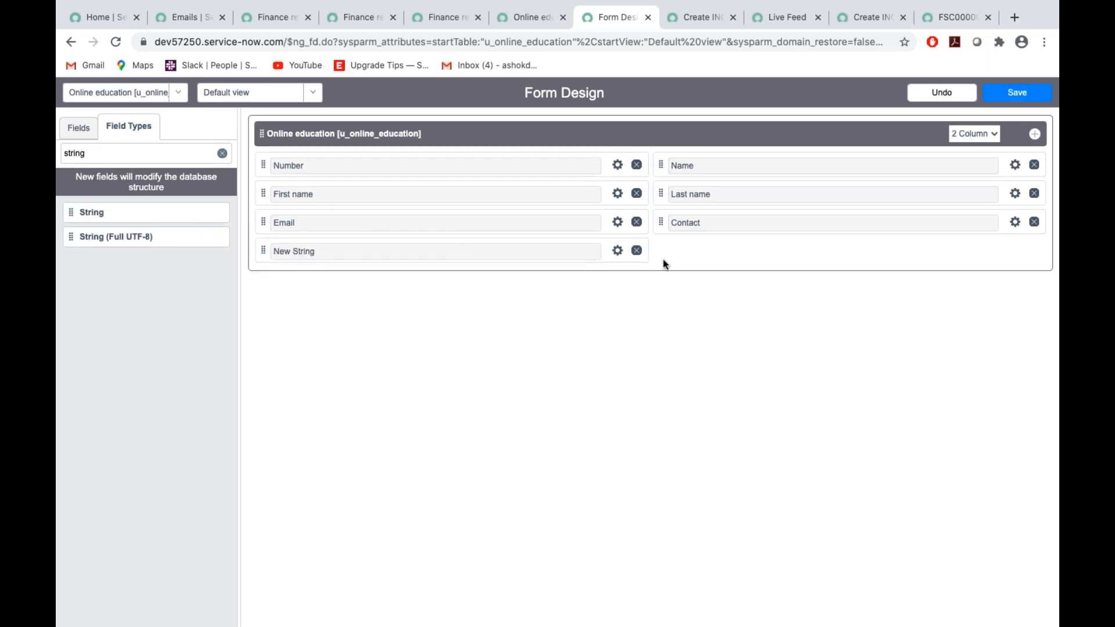
{"action": "left_click", "coordinate": [617, 250]}
{"action": "key", "text": "BackSpace"}
{"action": "type", "text": "Address"}
{"action": "key", "text": "Tab"}
{"action": "key", "text": "BackSpace"}
{"action": "type", "text": "u"}
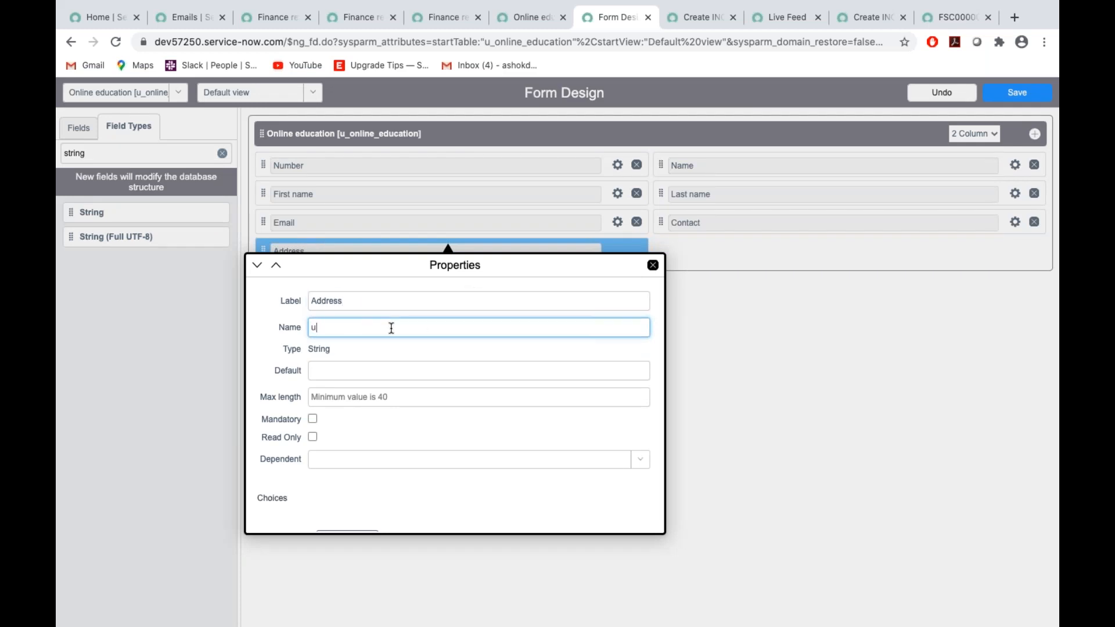
{"action": "type", "text": "_addr"}
Set the Address field's max length to 400 and save the form design
{"action": "left_click", "coordinate": [412, 399]}
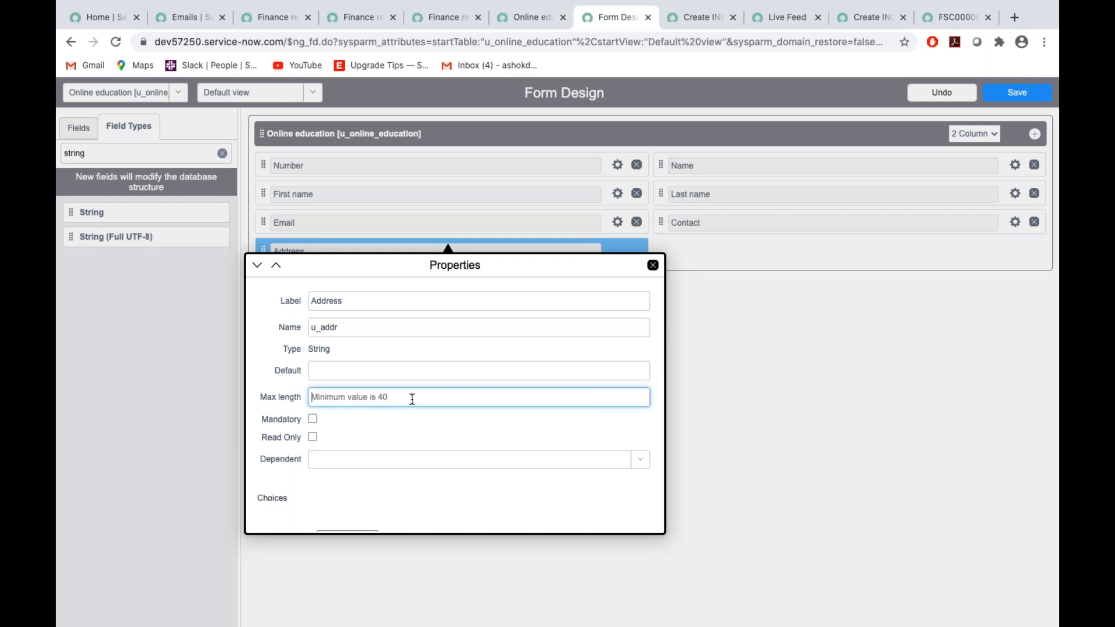
{"action": "type", "text": "400"}
{"action": "left_click", "coordinate": [490, 423]}
{"action": "left_click", "coordinate": [653, 265]}
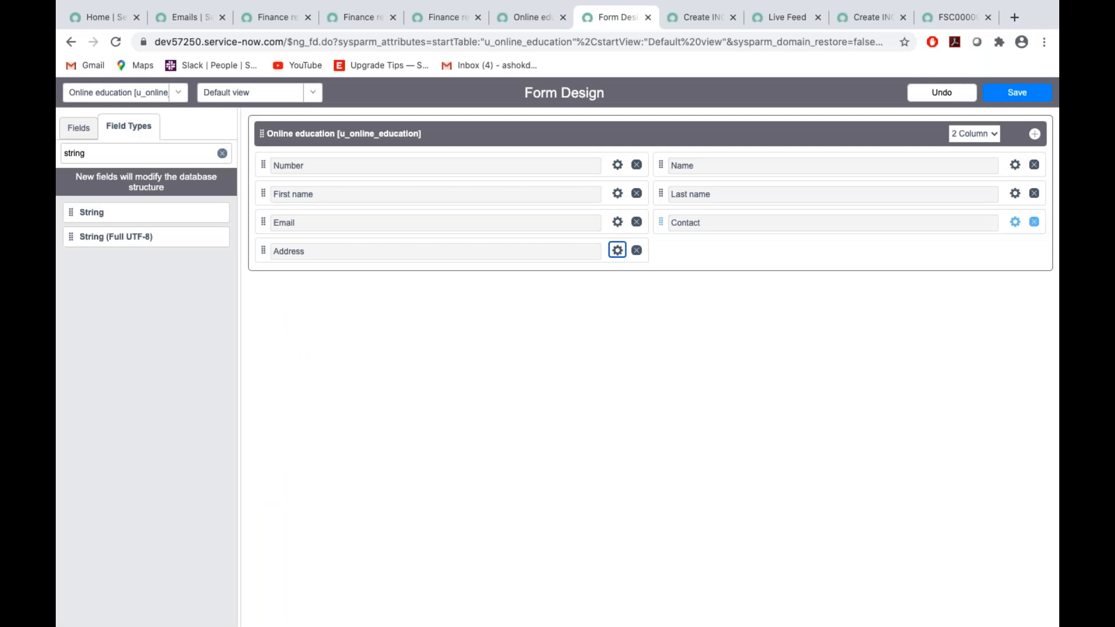
{"action": "left_click", "coordinate": [1016, 97]}
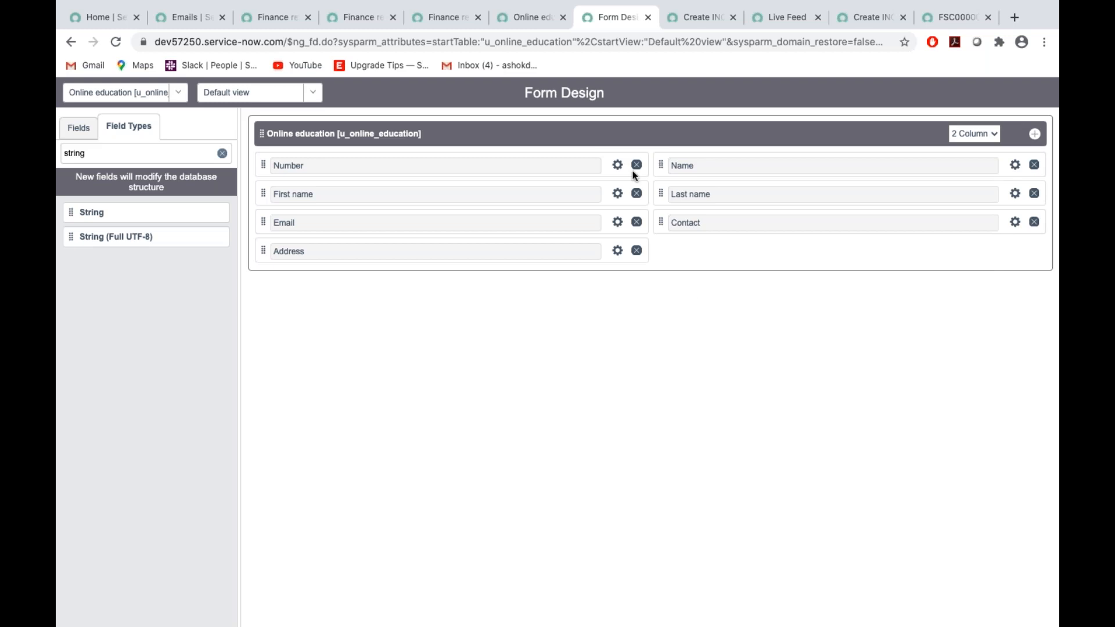
Open a new Online education record and examine the Email, Contact and Address fields on it
{"action": "left_click", "coordinate": [528, 17]}
{"action": "left_click", "coordinate": [378, 137]}
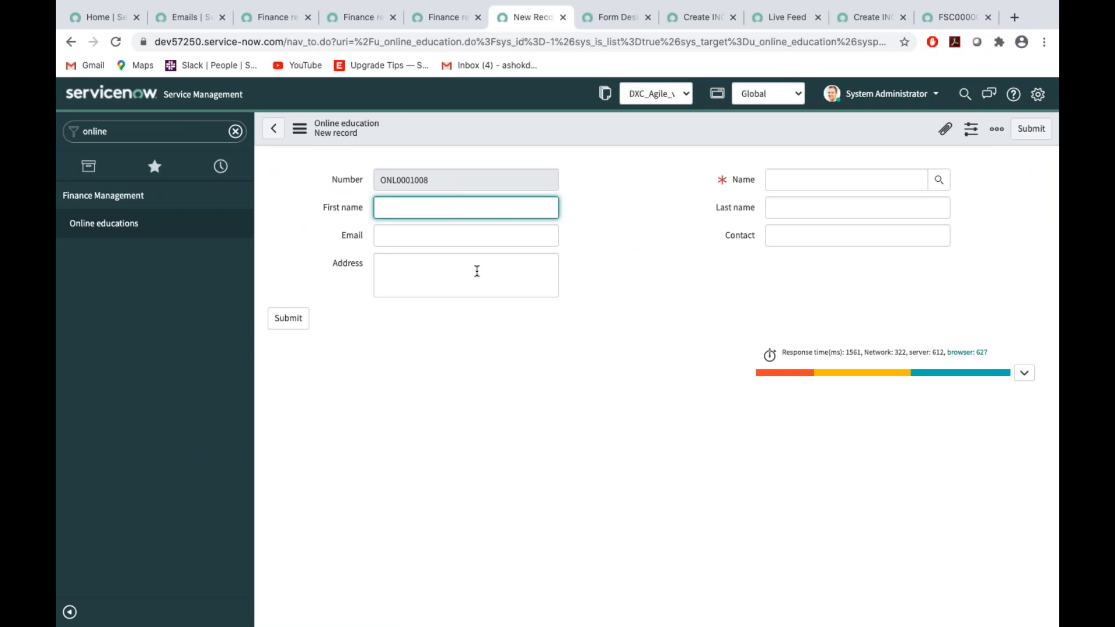
{"action": "left_click", "coordinate": [504, 262]}
{"action": "left_click", "coordinate": [719, 257]}
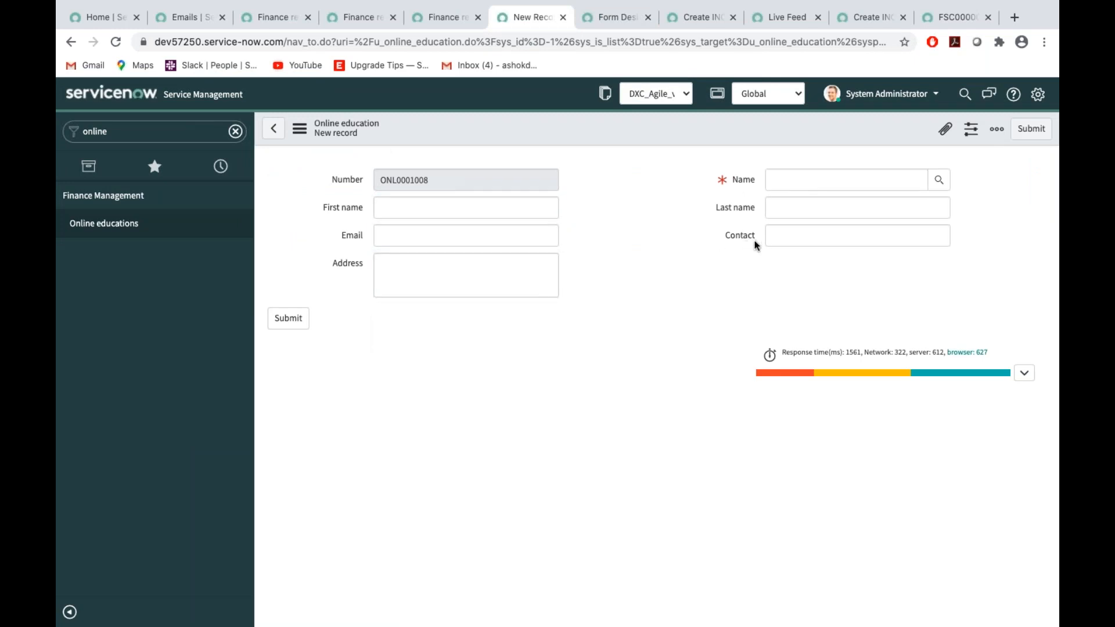
Check the Course type entry in the Word field list and add a Choice field beside Address in the form design
{"action": "key", "text": "ctrl+Right"}
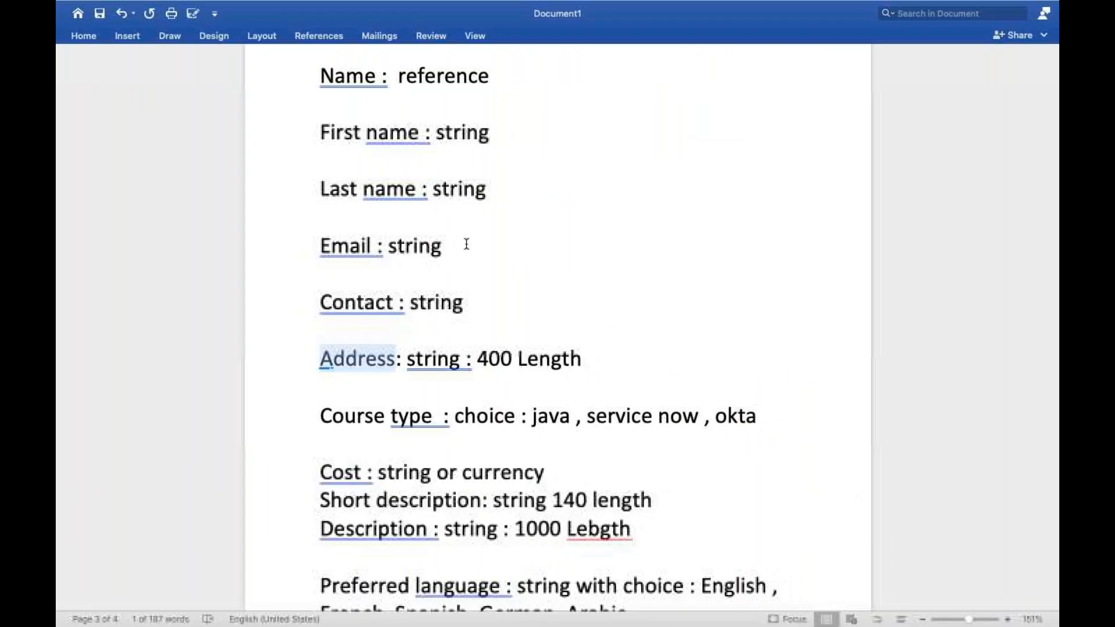
{"action": "scroll", "coordinate": [483, 352], "scroll_direction": "down", "scroll_amount": 5}
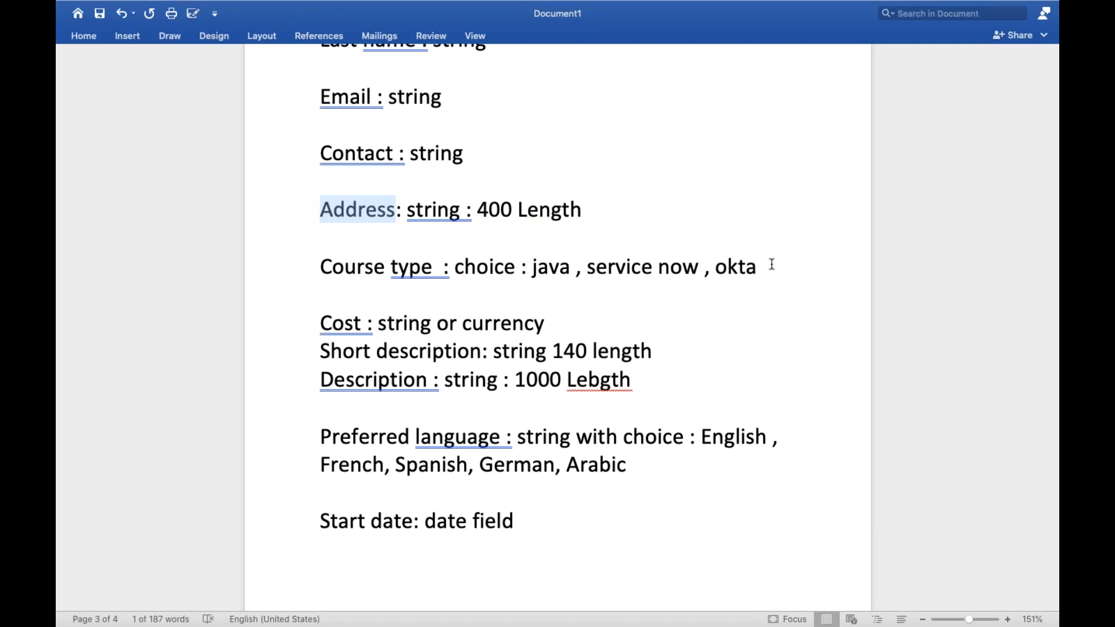
{"action": "key", "text": "ctrl+Left"}
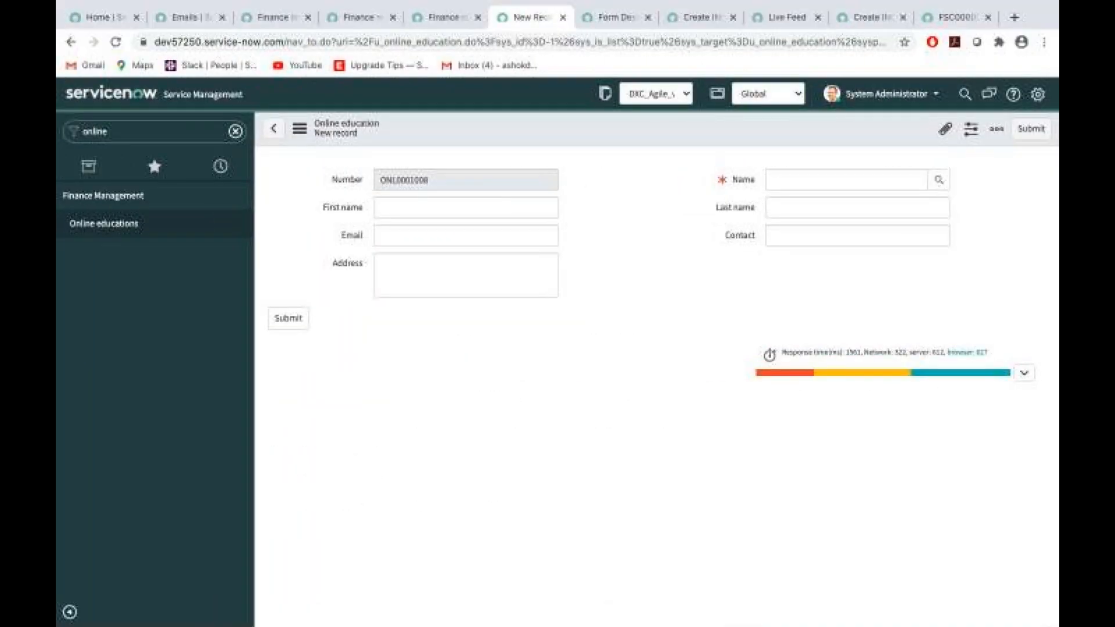
{"action": "left_click", "coordinate": [612, 20]}
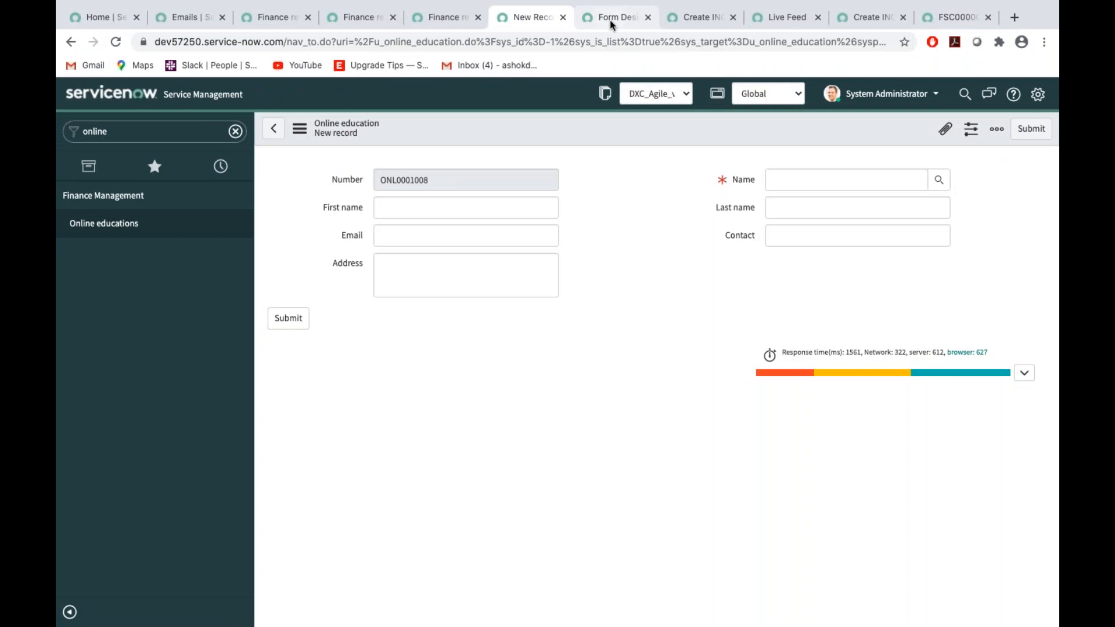
{"action": "left_click", "coordinate": [128, 151]}
{"action": "key", "text": "BackSpace"}
{"action": "key", "text": "BackSpace"}
{"action": "key", "text": "BackSpace"}
{"action": "key", "text": "BackSpace"}
{"action": "key", "text": "BackSpace"}
{"action": "key", "text": "BackSpace"}
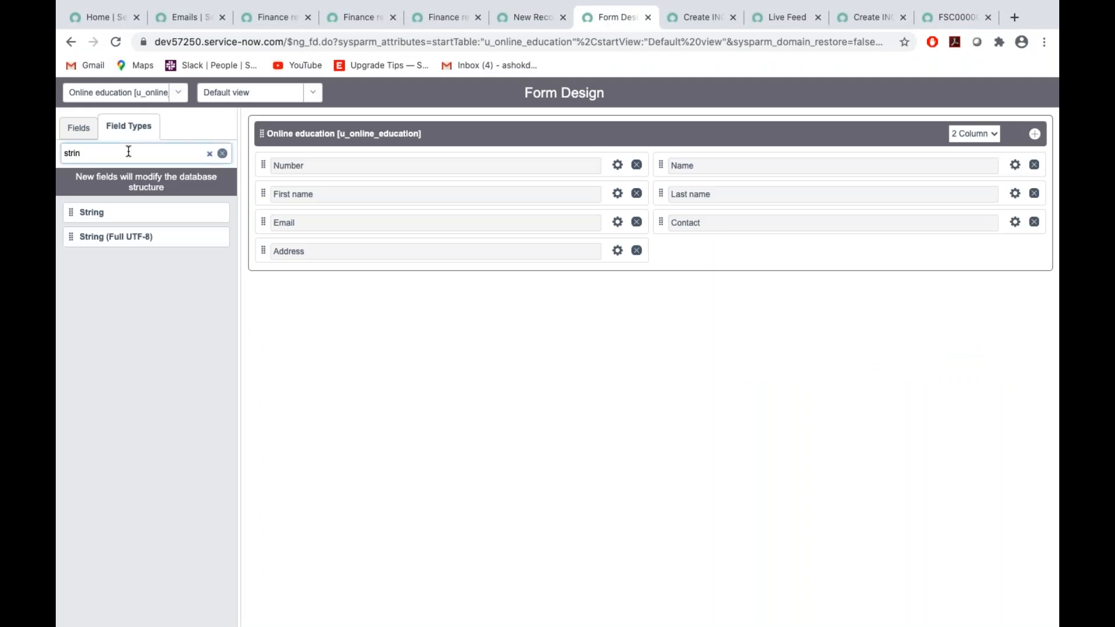
{"action": "type", "text": "choice"}
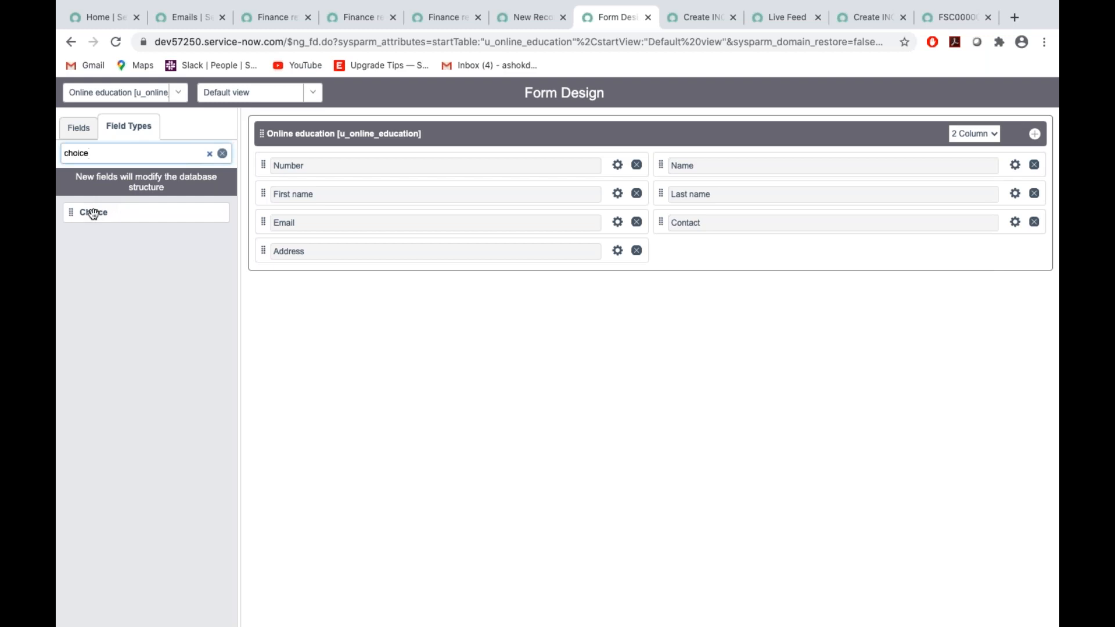
{"action": "left_click_drag", "start_coordinate": [90, 212], "coordinate": [687, 253]}
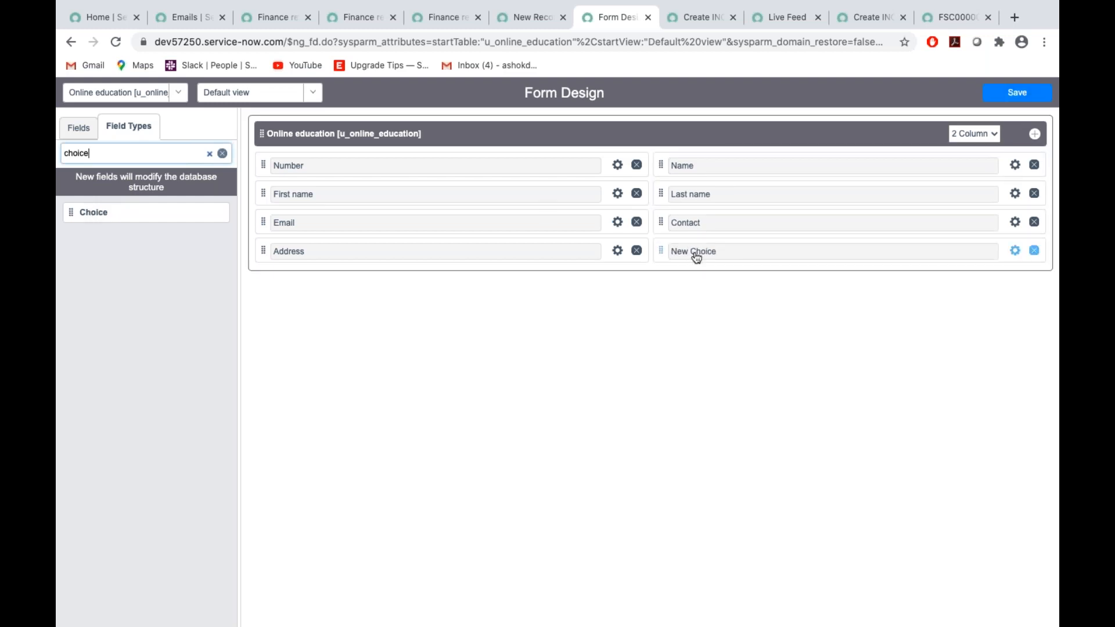
Label the new Choice field course type and set its name to u_course_type
{"action": "left_click", "coordinate": [1015, 251]}
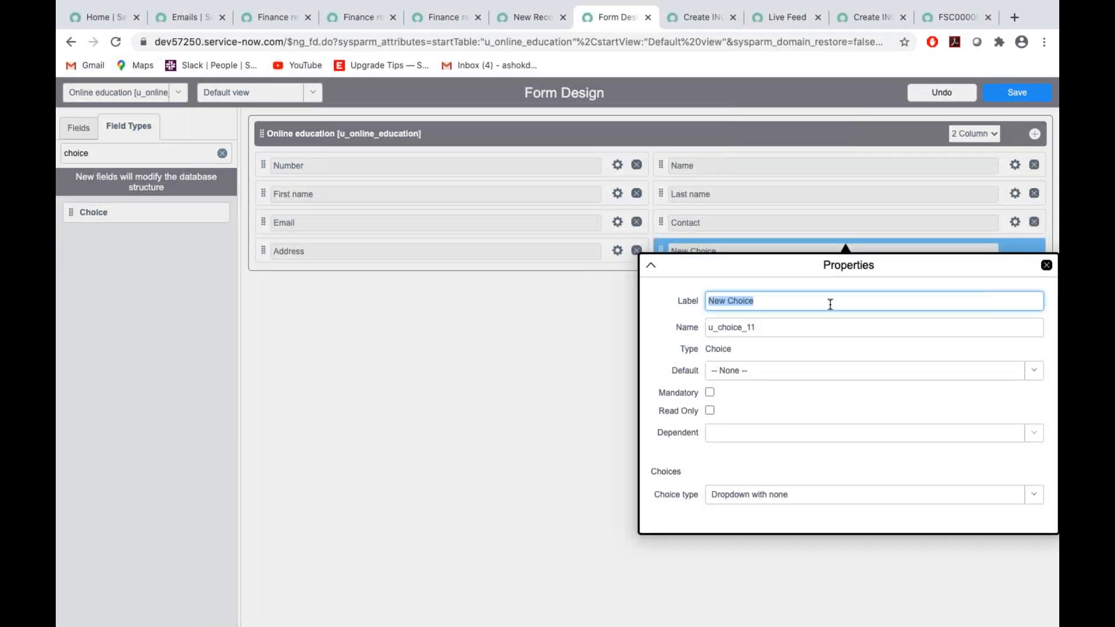
{"action": "key", "text": "BackSpace"}
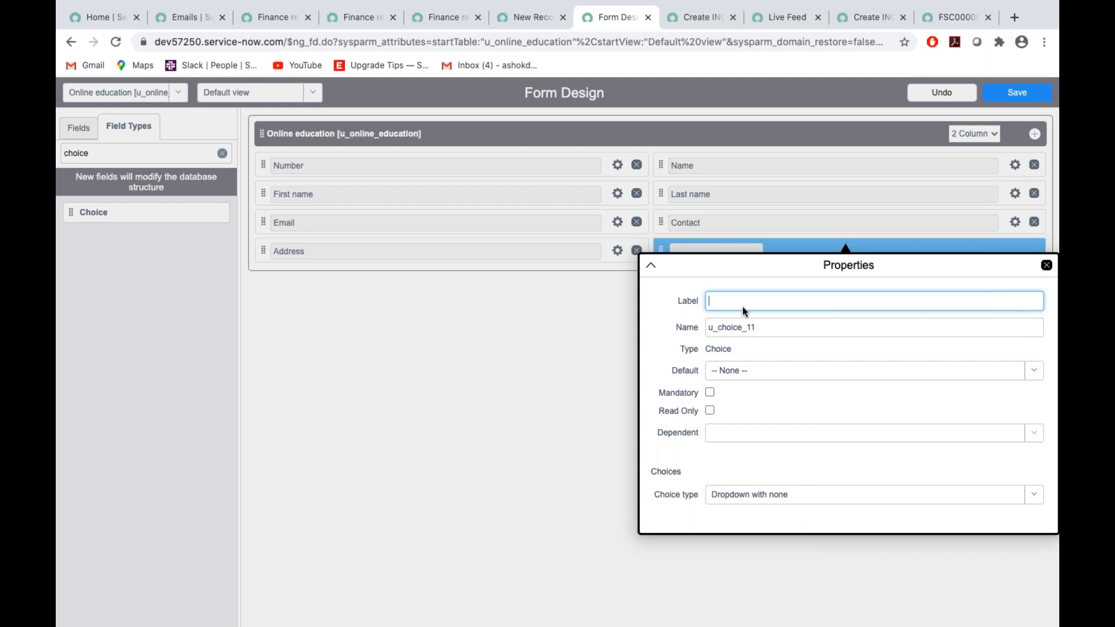
{"action": "type", "text": "course type"}
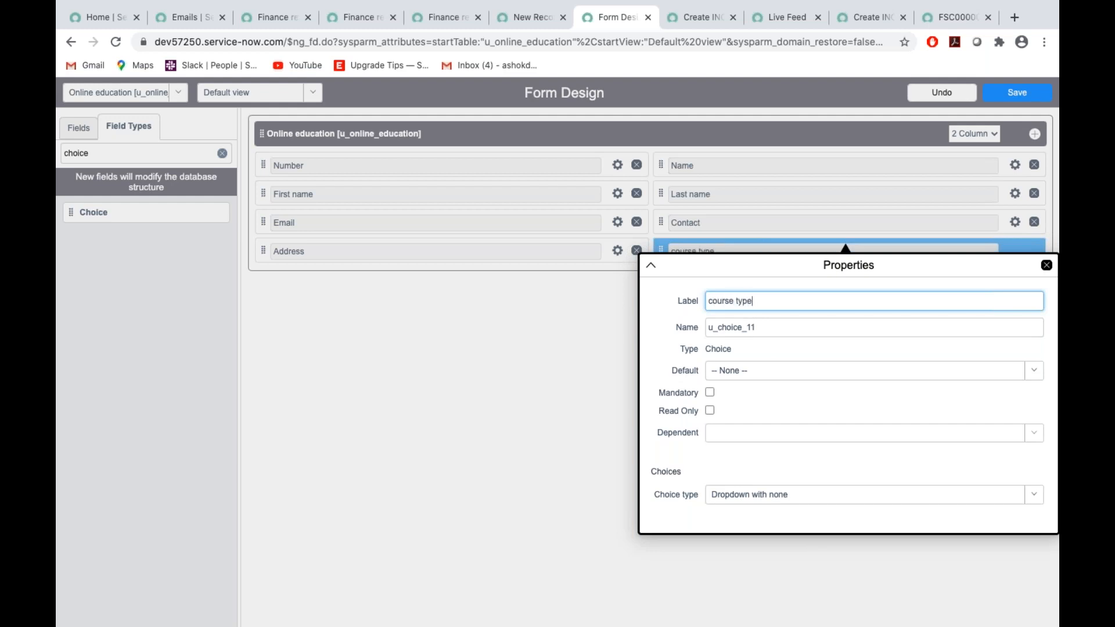
{"action": "left_click", "coordinate": [773, 328]}
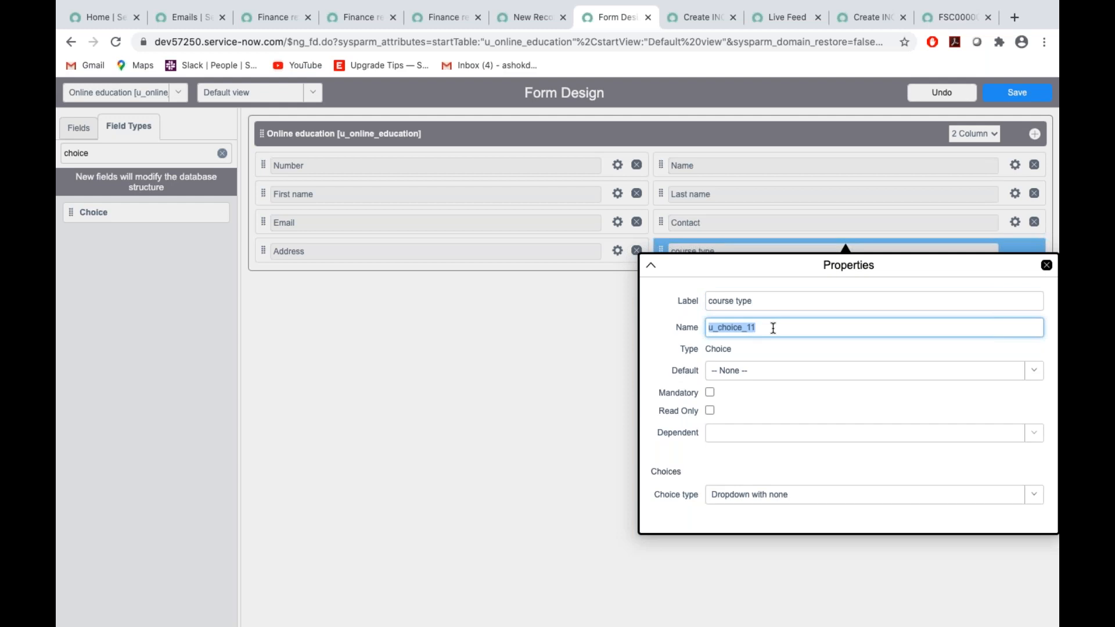
{"action": "key", "text": "BackSpace"}
{"action": "type", "text": "u_course type"}
{"action": "key", "text": "BackSpace"}
{"action": "key", "text": "BackSpace"}
{"action": "key", "text": "BackSpace"}
{"action": "key", "text": "BackSpace"}
{"action": "type", "text": "type"}
{"action": "left_click", "coordinate": [776, 402]}
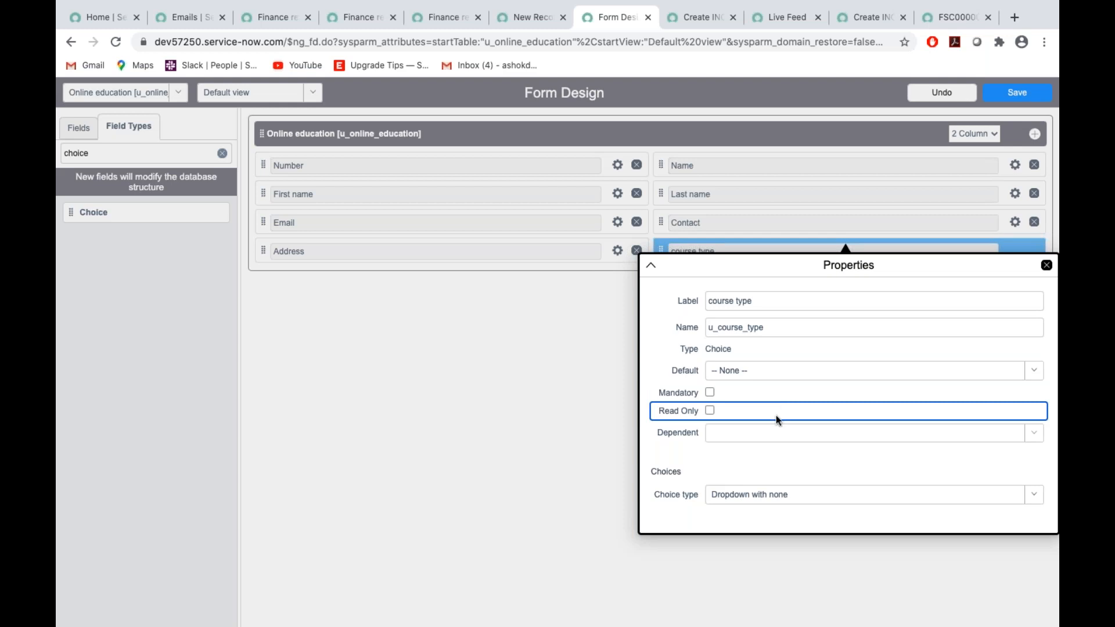
Review the choice type and the list of choices in the course type field's properties
{"action": "scroll", "coordinate": [776, 464], "scroll_direction": "down", "scroll_amount": 1}
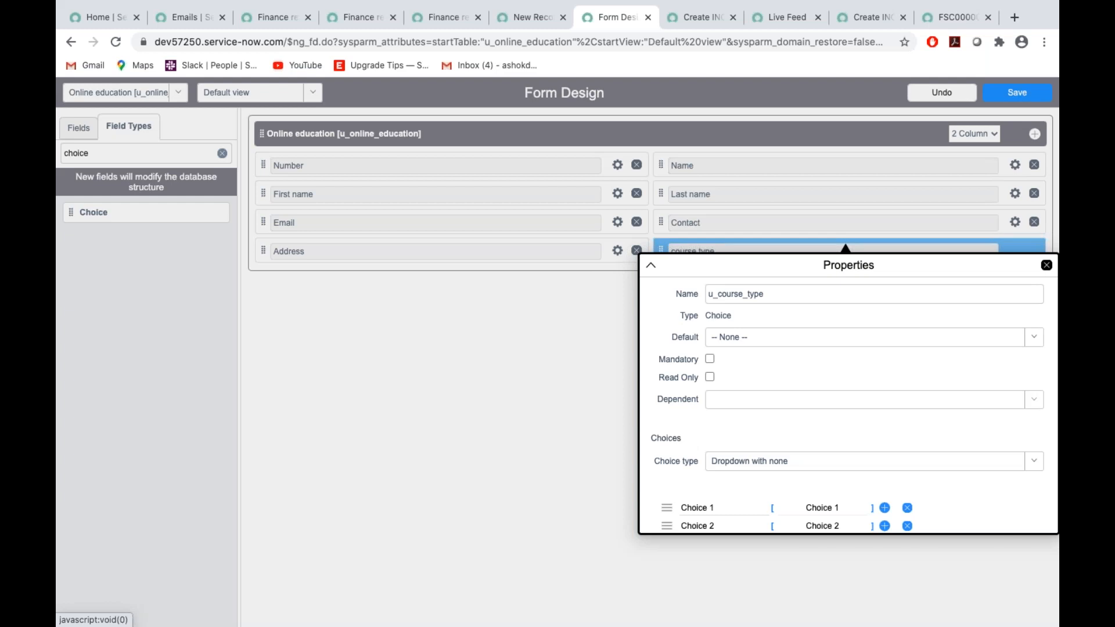
{"action": "scroll", "coordinate": [791, 413], "scroll_direction": "down", "scroll_amount": 3}
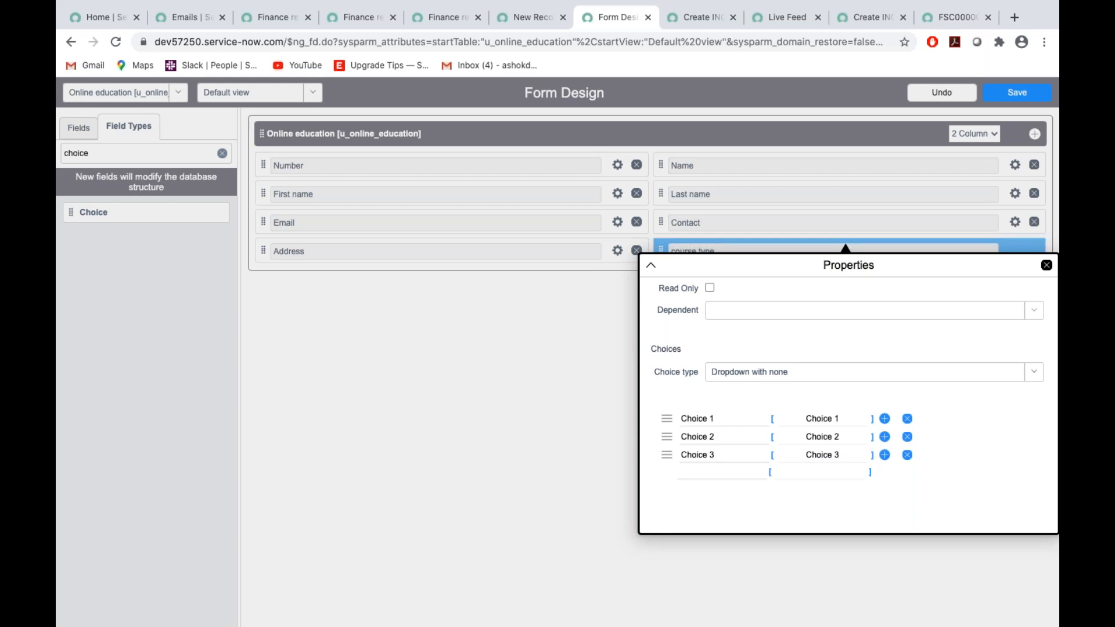
{"action": "scroll", "coordinate": [758, 372], "scroll_direction": "up", "scroll_amount": 3}
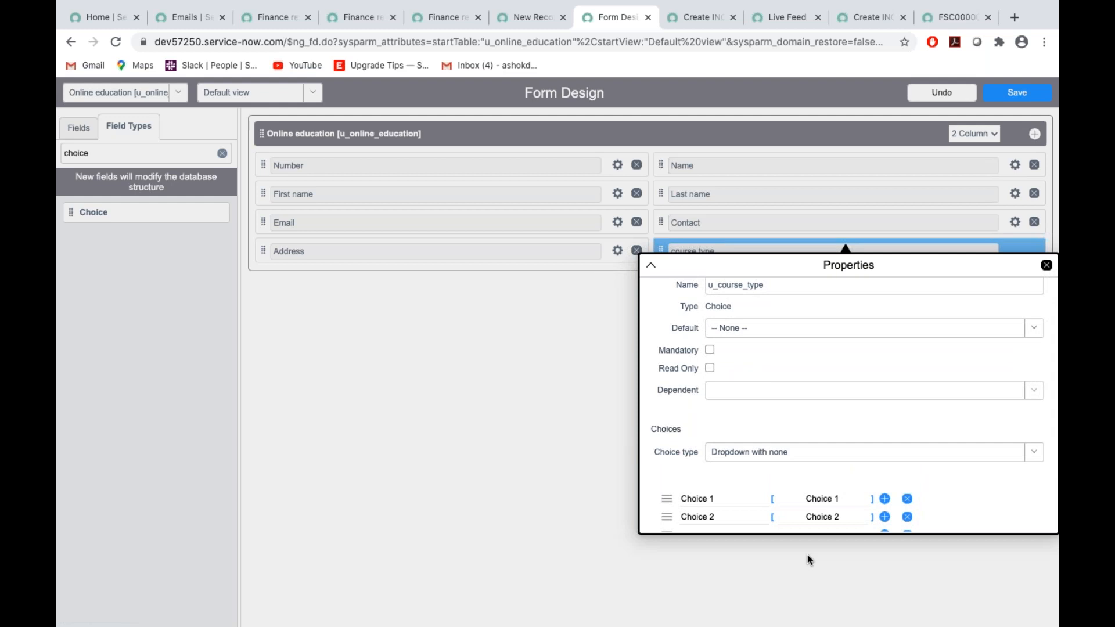
Rename the first choice of the course type field to Service Now with the value service now
{"action": "scroll", "coordinate": [812, 426], "scroll_direction": "down", "scroll_amount": 3}
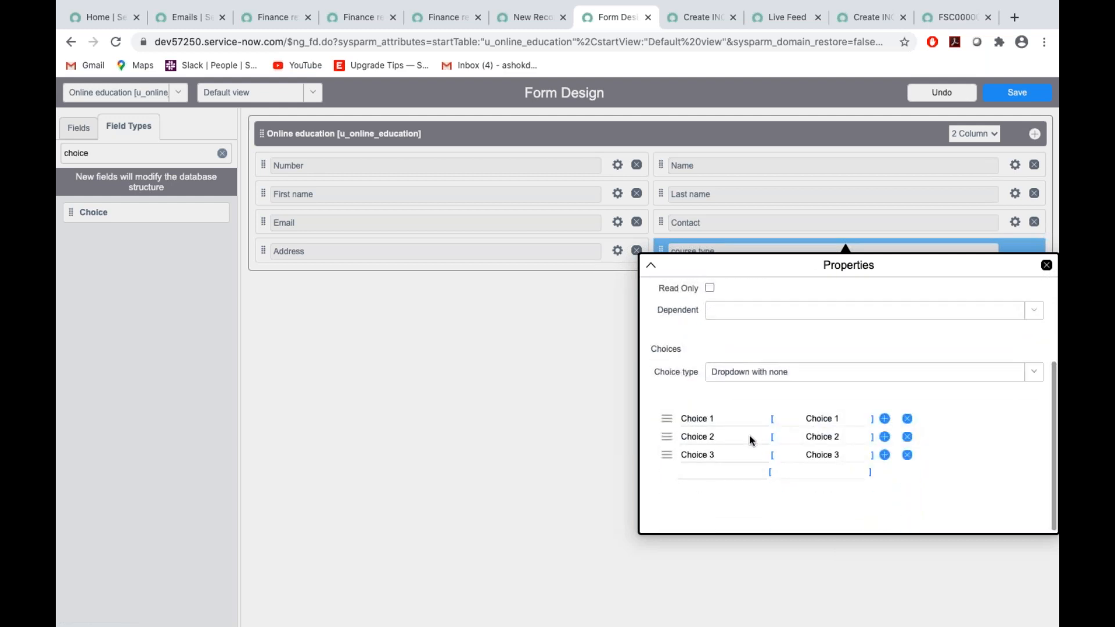
{"action": "left_click", "coordinate": [683, 419]}
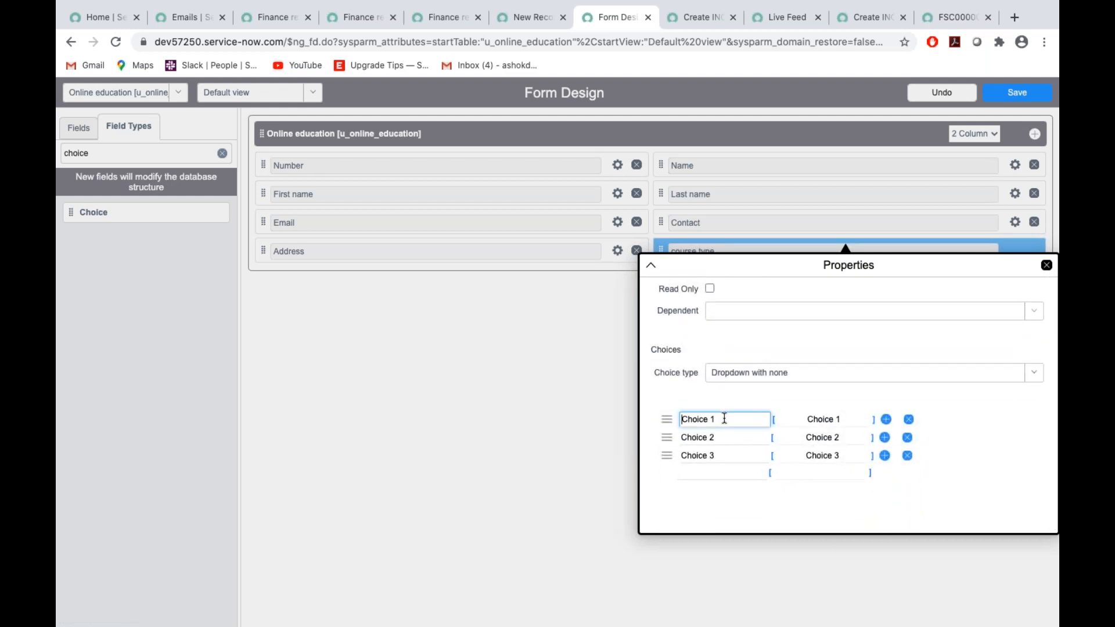
{"action": "key", "text": "BackSpace"}
{"action": "key", "text": "BackSpace"}
{"action": "key", "text": "BackSpace"}
{"action": "key", "text": "BackSpace"}
{"action": "key", "text": "BackSpace"}
{"action": "key", "text": "BackSpace"}
{"action": "key", "text": "BackSpace"}
{"action": "key", "text": "BackSpace"}
{"action": "type", "text": "Service Now"}
{"action": "left_click", "coordinate": [833, 419]}
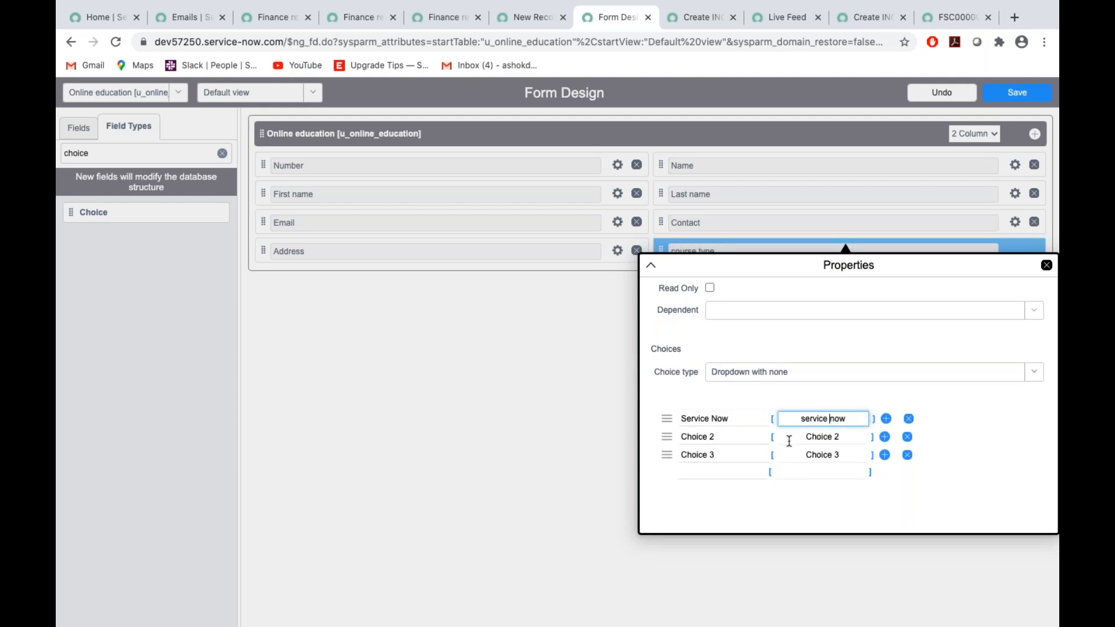
Rename the second choice of the course type field to okta
{"action": "left_click", "coordinate": [740, 443]}
{"action": "left_click_drag", "start_coordinate": [733, 440], "coordinate": [636, 435]}
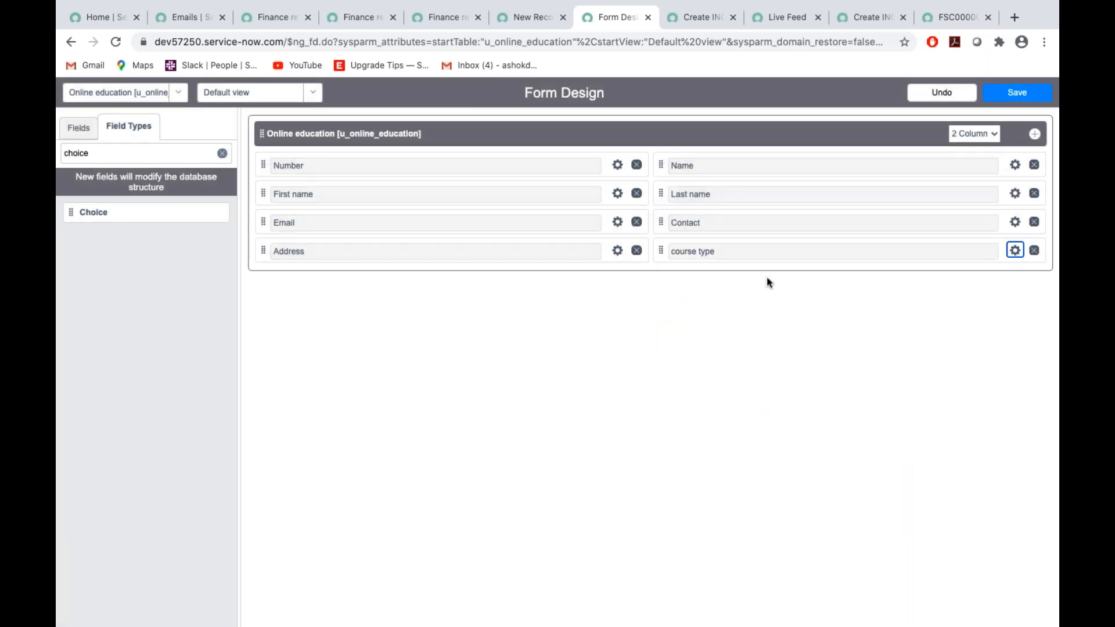
{"action": "left_click", "coordinate": [1015, 250]}
{"action": "scroll", "coordinate": [760, 397], "scroll_direction": "down", "scroll_amount": 3}
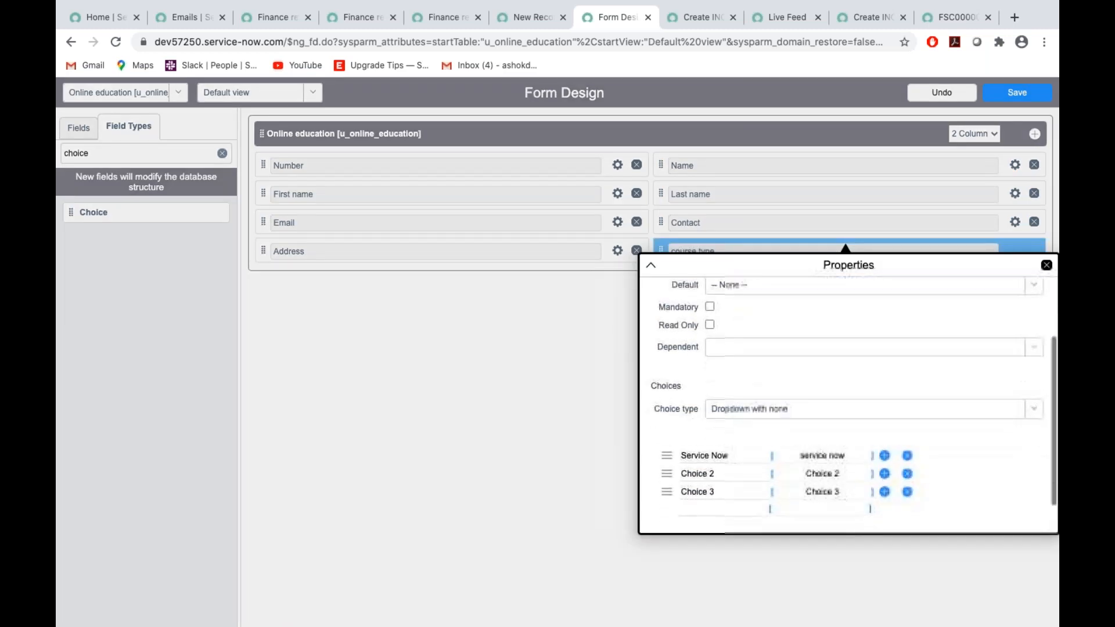
{"action": "left_click", "coordinate": [723, 472]}
{"action": "key", "text": "BackSpace"}
{"action": "key", "text": "BackSpace"}
{"action": "key", "text": "BackSpace"}
{"action": "key", "text": "BackSpace"}
{"action": "key", "text": "BackSpace"}
{"action": "key", "text": "BackSpace"}
{"action": "key", "text": "BackSpace"}
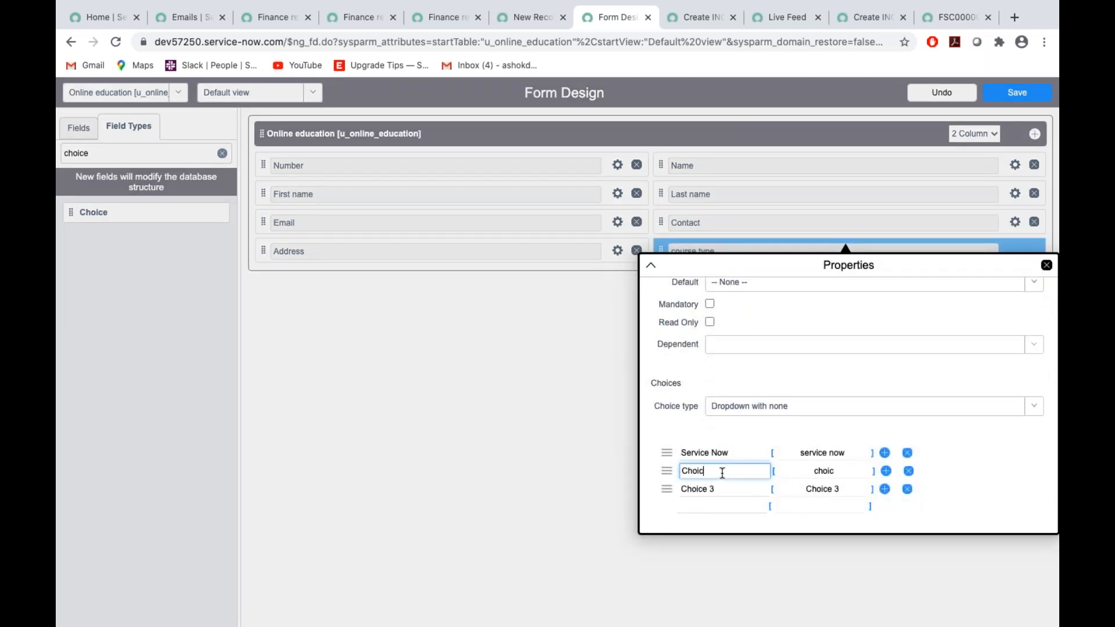
{"action": "type", "text": "okta"}
Rename the third choice of the course type field to Python
{"action": "left_click", "coordinate": [737, 489]}
{"action": "key", "text": "BackSpace"}
{"action": "key", "text": "BackSpace"}
{"action": "key", "text": "BackSpace"}
{"action": "key", "text": "BackSpace"}
{"action": "key", "text": "BackSpace"}
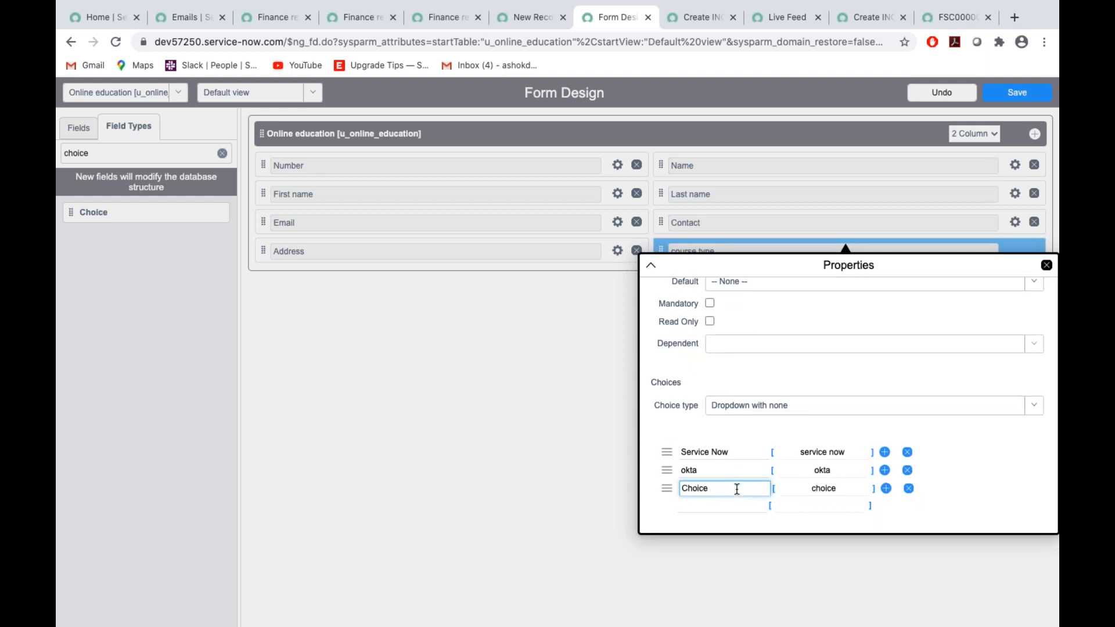
{"action": "key", "text": "BackSpace"}
{"action": "key", "text": "BackSpace"}
{"action": "key", "text": "BackSpace"}
{"action": "type", "text": "Python"}
{"action": "scroll", "coordinate": [917, 406], "scroll_direction": "down", "scroll_amount": 1}
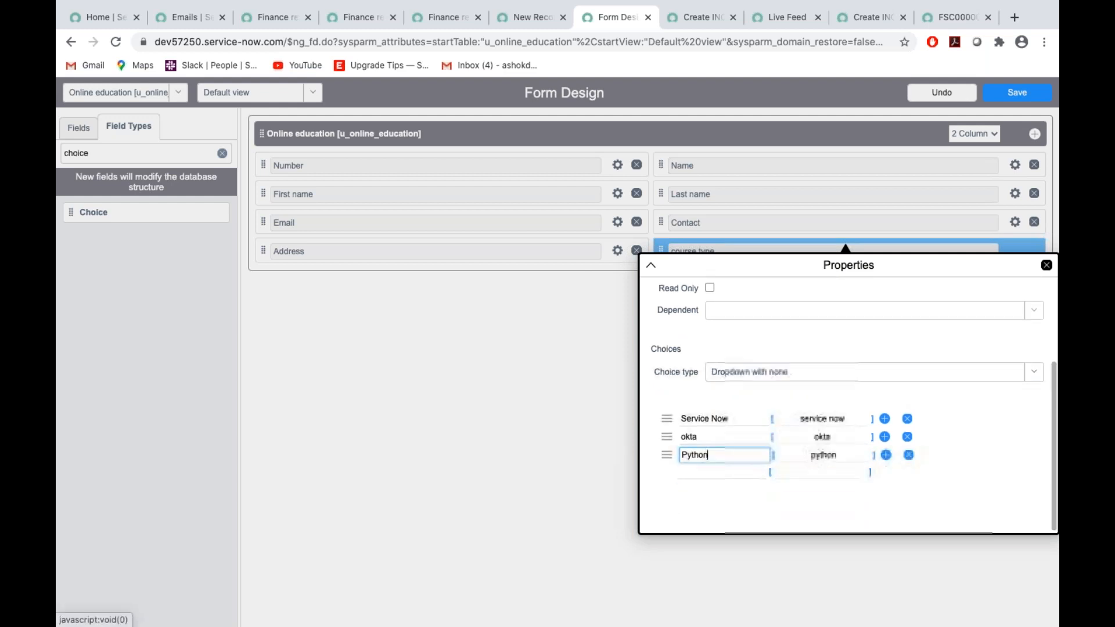
Set the default value of the course type field to Python
{"action": "scroll", "coordinate": [988, 443], "scroll_direction": "up", "scroll_amount": 4}
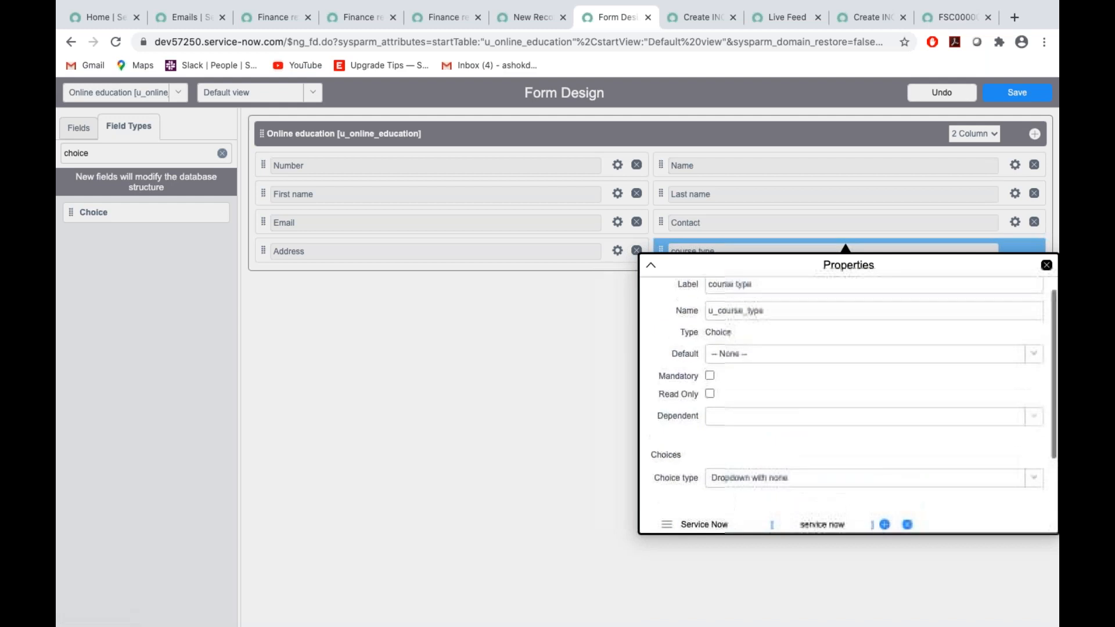
{"action": "left_click", "coordinate": [737, 364]}
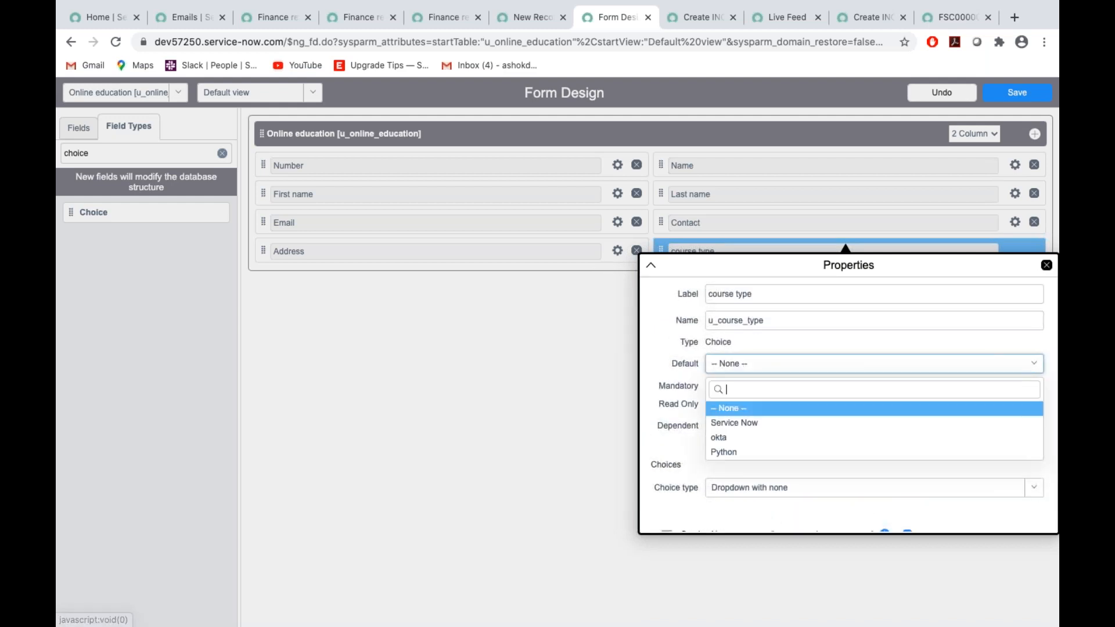
{"action": "left_click", "coordinate": [729, 452]}
Set the course type field's choice type to Dropdown without none and save the form design
{"action": "scroll", "coordinate": [729, 453], "scroll_direction": "down", "scroll_amount": 2}
{"action": "scroll", "coordinate": [789, 404], "scroll_direction": "down", "scroll_amount": 1}
{"action": "left_click", "coordinate": [768, 400]}
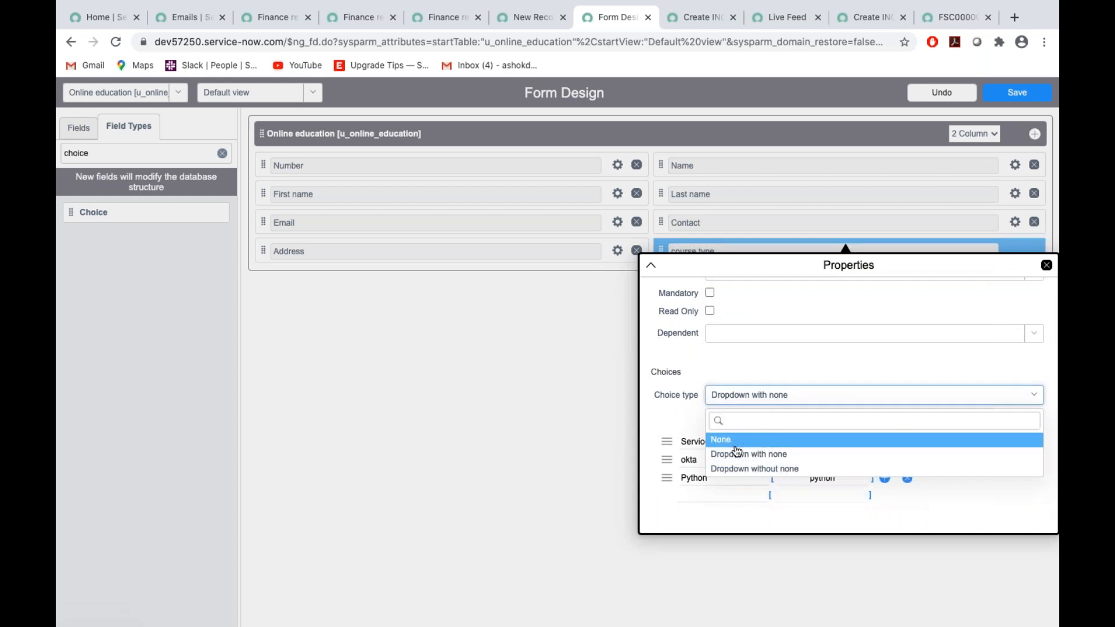
{"action": "left_click", "coordinate": [746, 468]}
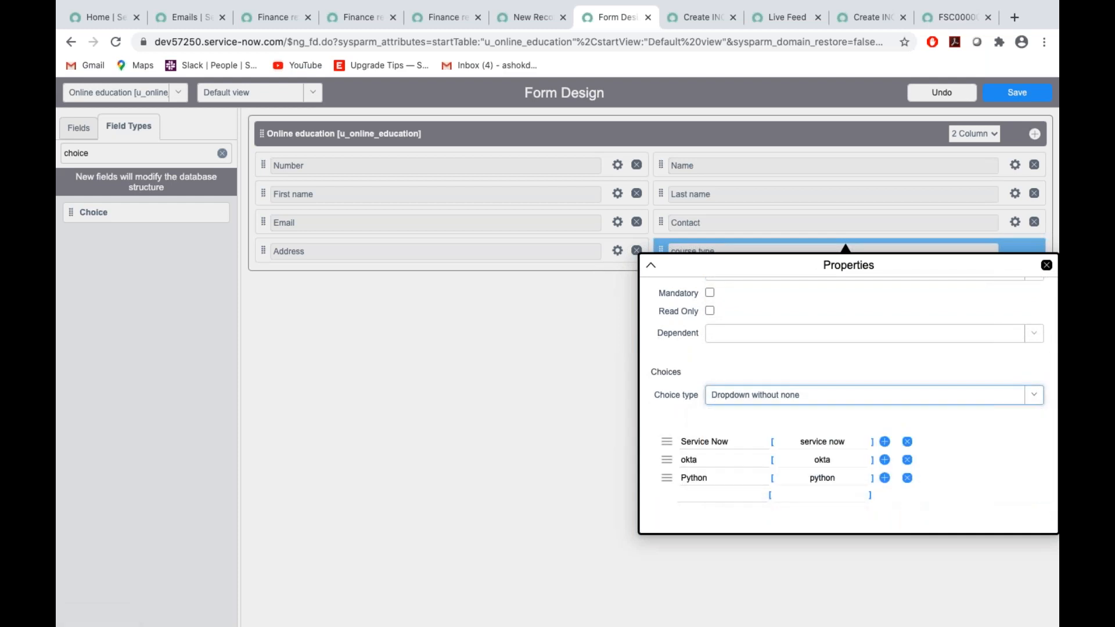
{"action": "scroll", "coordinate": [704, 431], "scroll_direction": "up", "scroll_amount": 1}
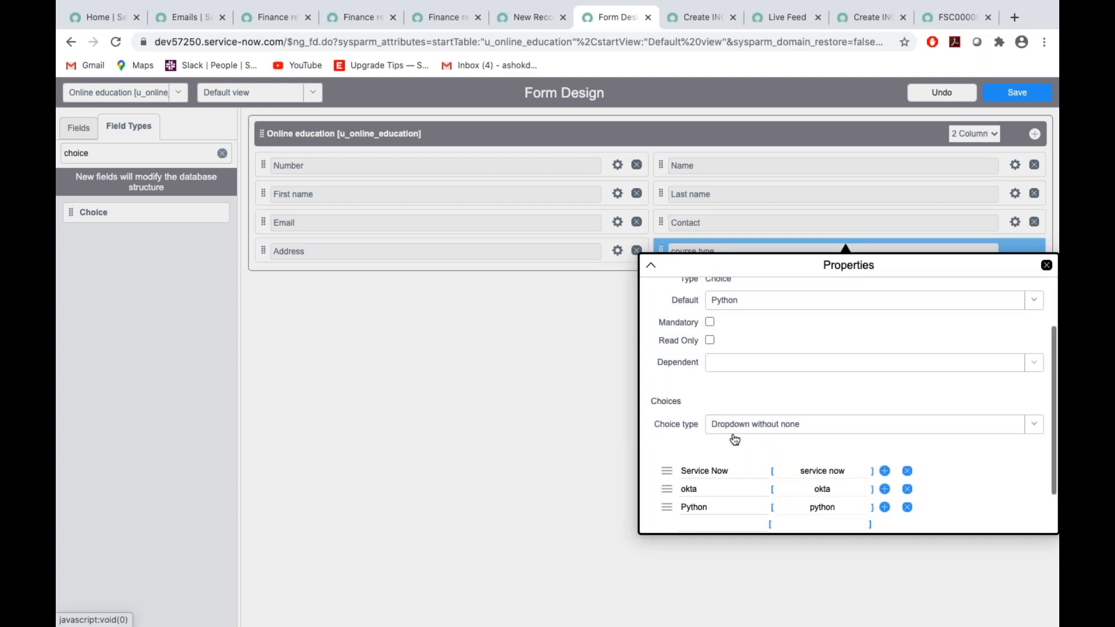
{"action": "scroll", "coordinate": [804, 377], "scroll_direction": "up", "scroll_amount": 1}
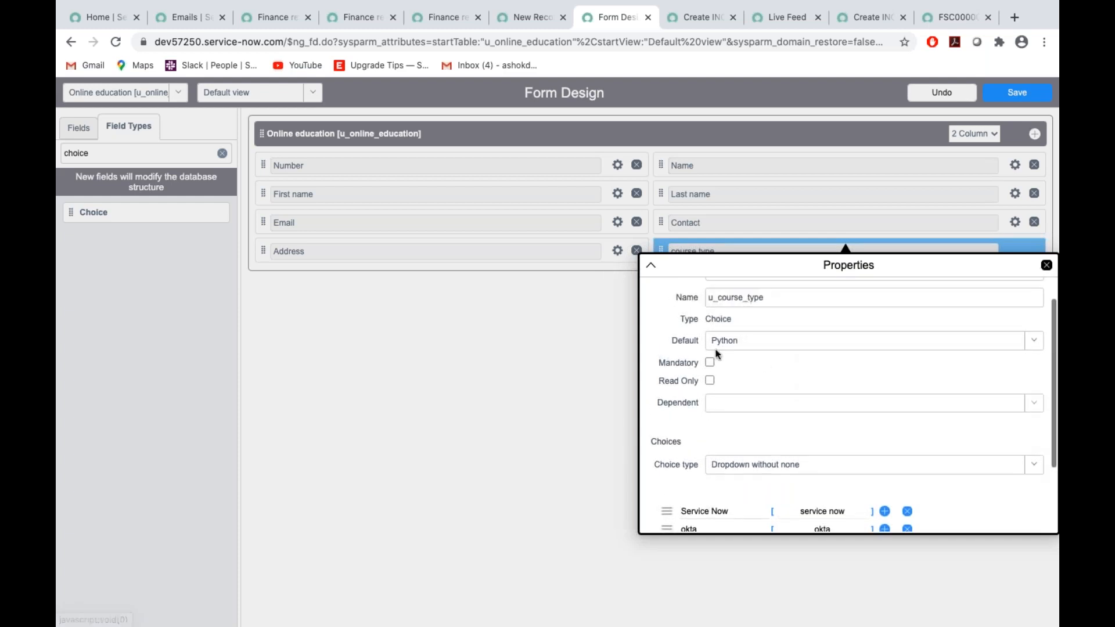
{"action": "left_click", "coordinate": [1046, 265]}
{"action": "left_click", "coordinate": [1019, 93]}
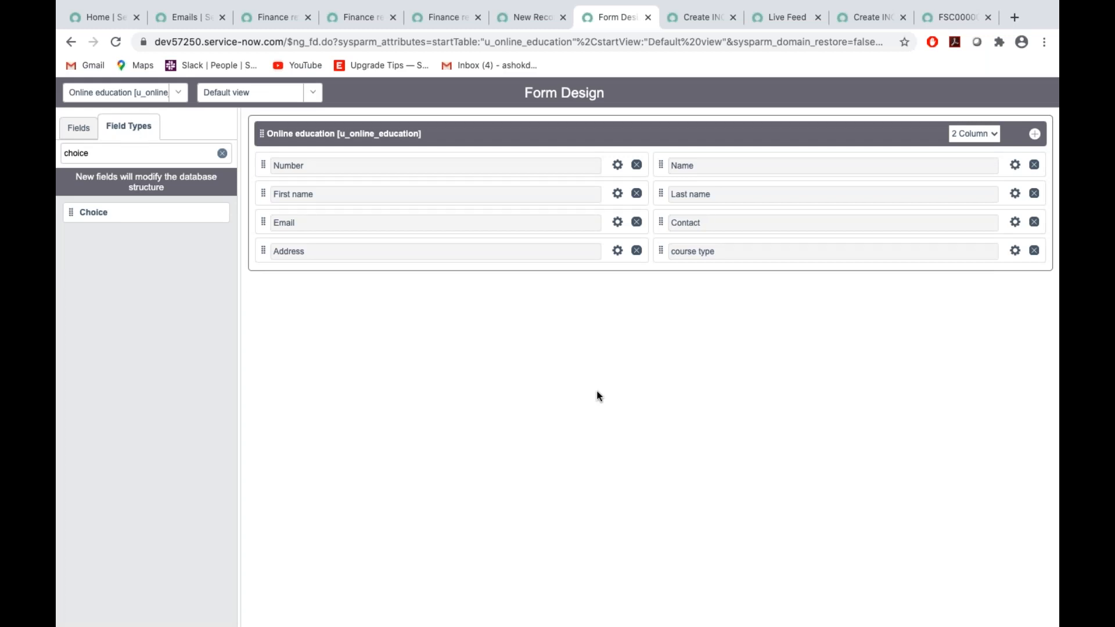
Try adding three blank rows to the course type field's choices and remove them again
{"action": "left_click", "coordinate": [1015, 250]}
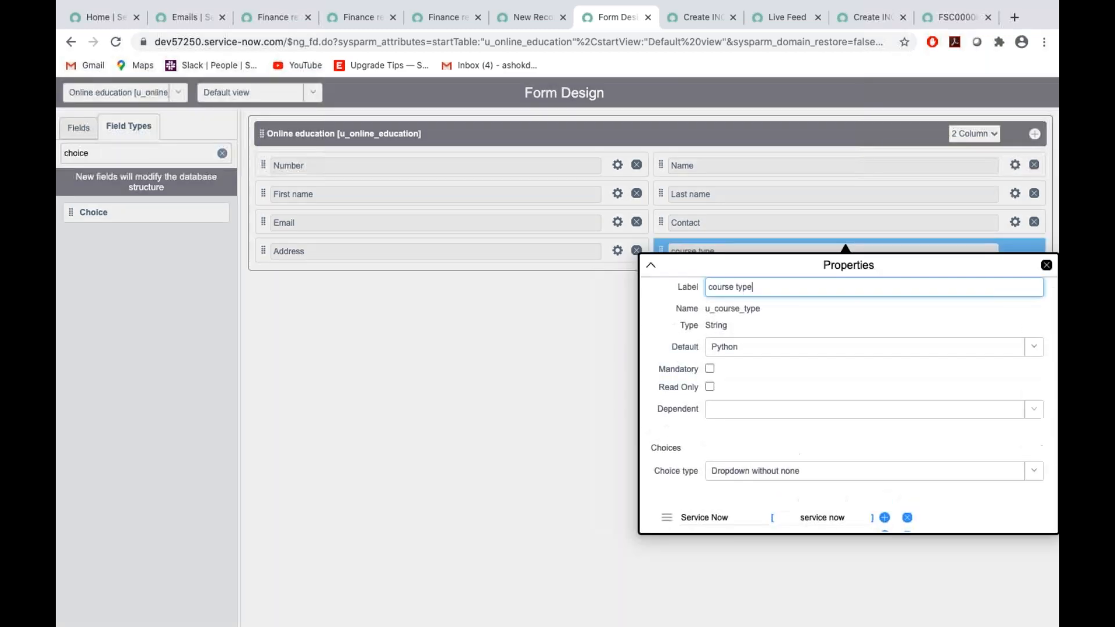
{"action": "scroll", "coordinate": [860, 434], "scroll_direction": "down", "scroll_amount": 3}
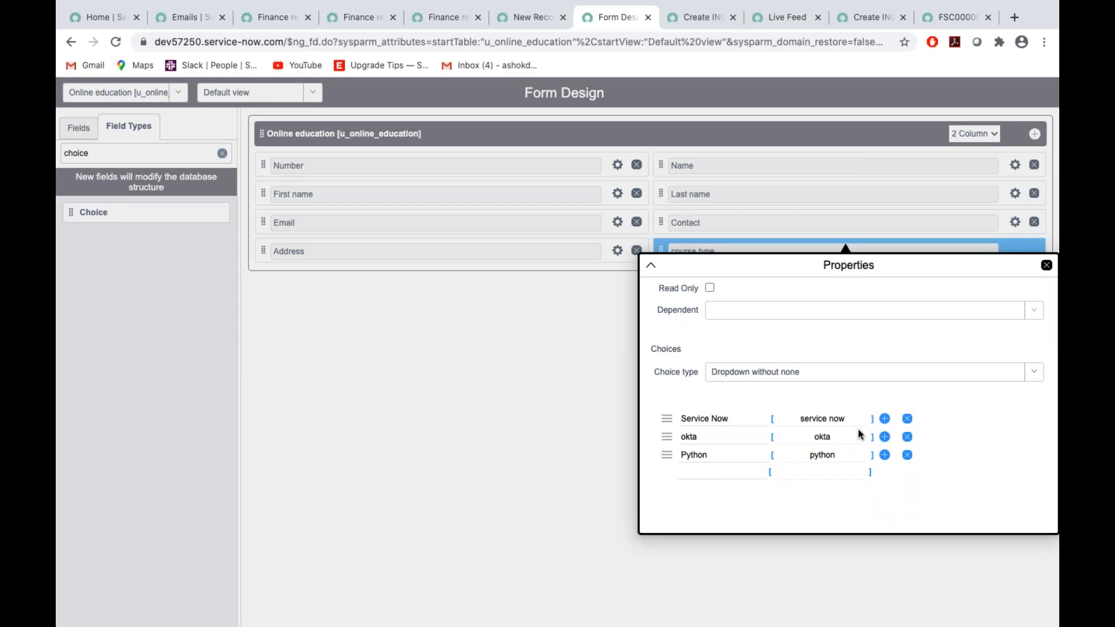
{"action": "left_click", "coordinate": [884, 454]}
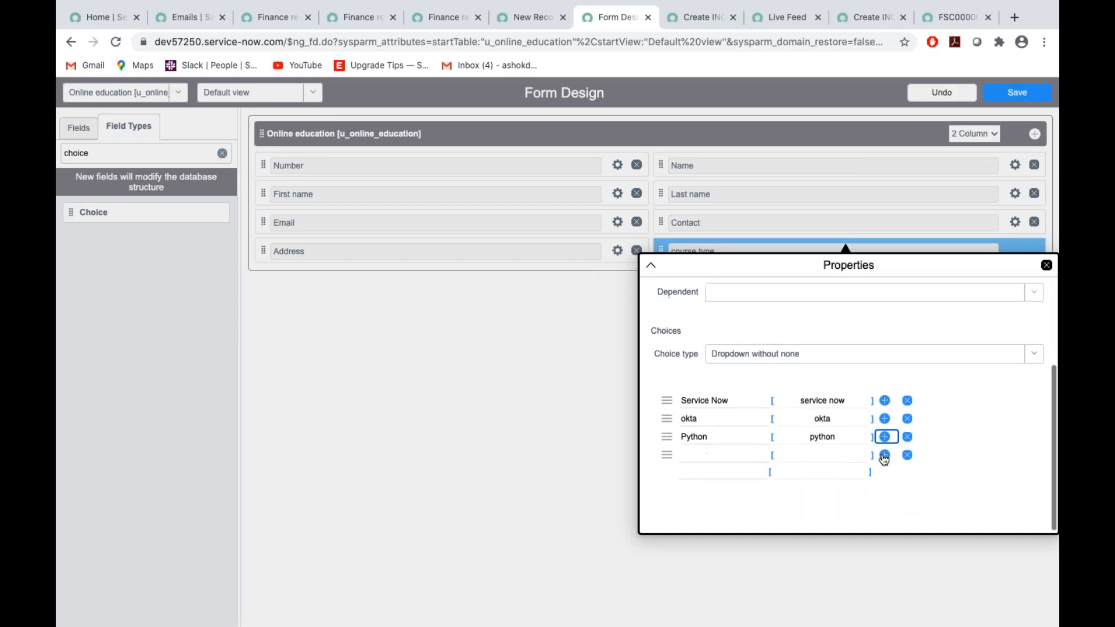
{"action": "left_click", "coordinate": [884, 456]}
{"action": "scroll", "coordinate": [884, 459], "scroll_direction": "down", "scroll_amount": 1}
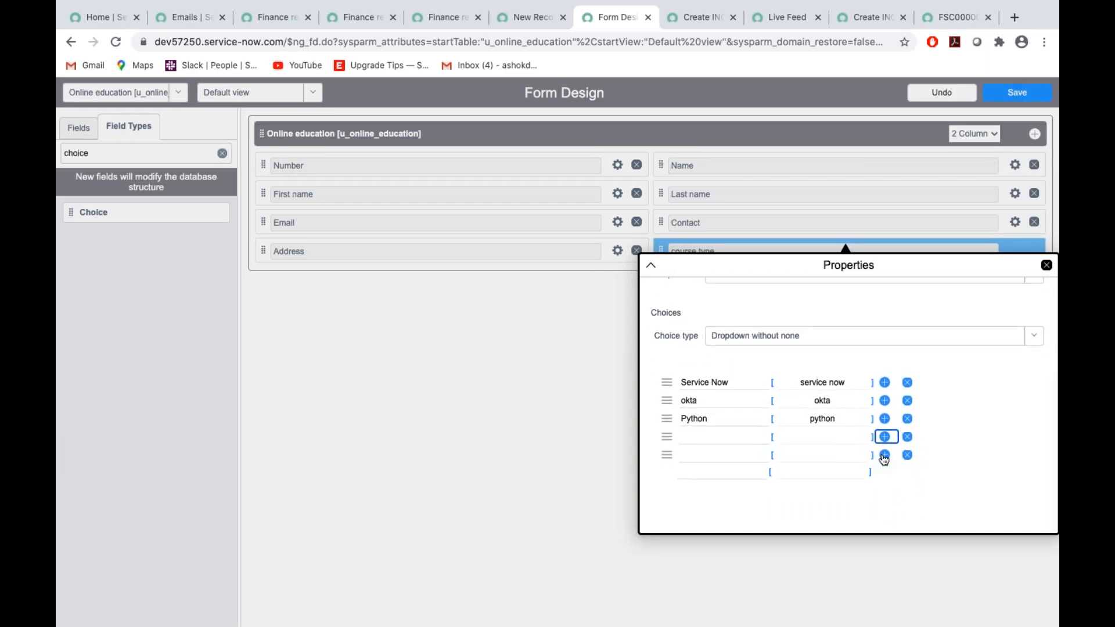
{"action": "left_click", "coordinate": [884, 457]}
{"action": "left_click", "coordinate": [906, 474]}
{"action": "left_click", "coordinate": [908, 456]}
{"action": "left_click", "coordinate": [908, 456]}
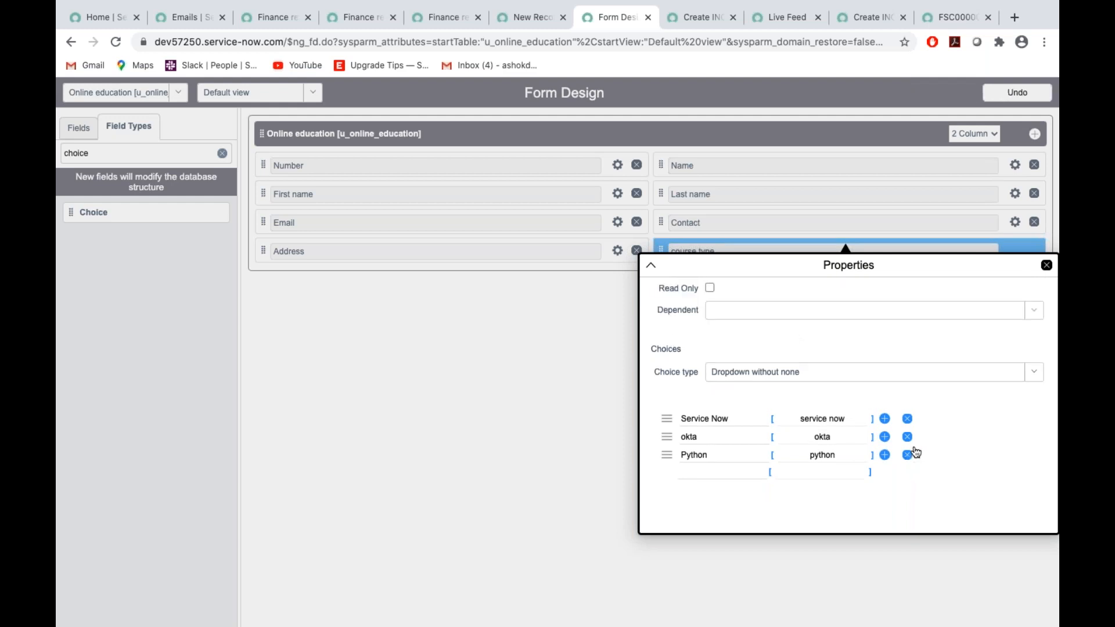
{"action": "left_click", "coordinate": [1045, 265]}
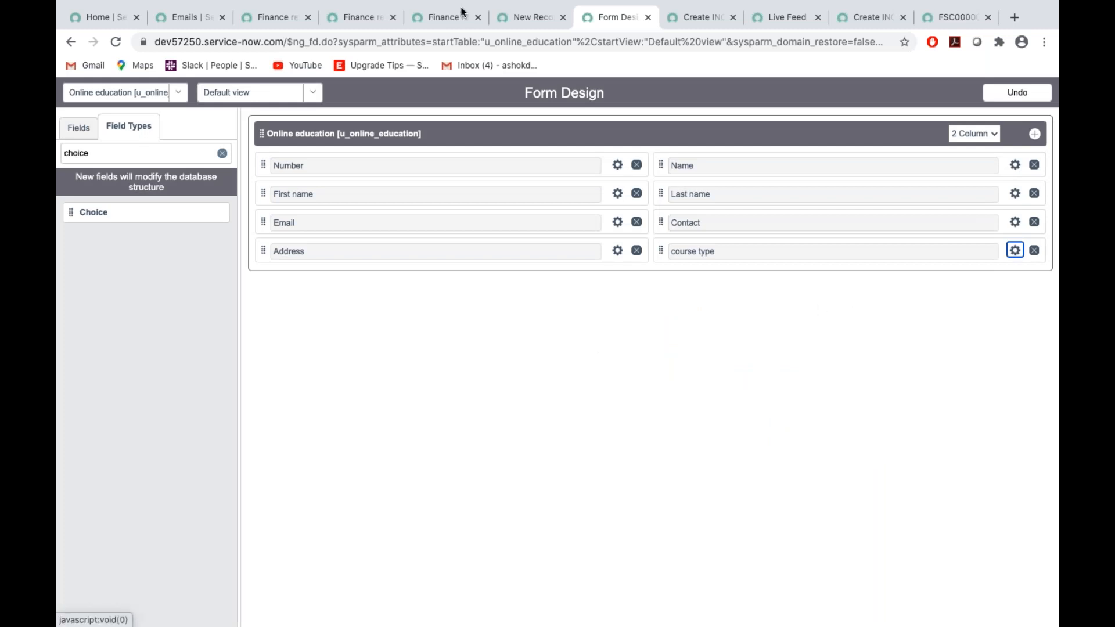
Reload the new Online education record and examine the default value and options of its course type field
{"action": "left_click", "coordinate": [504, 28]}
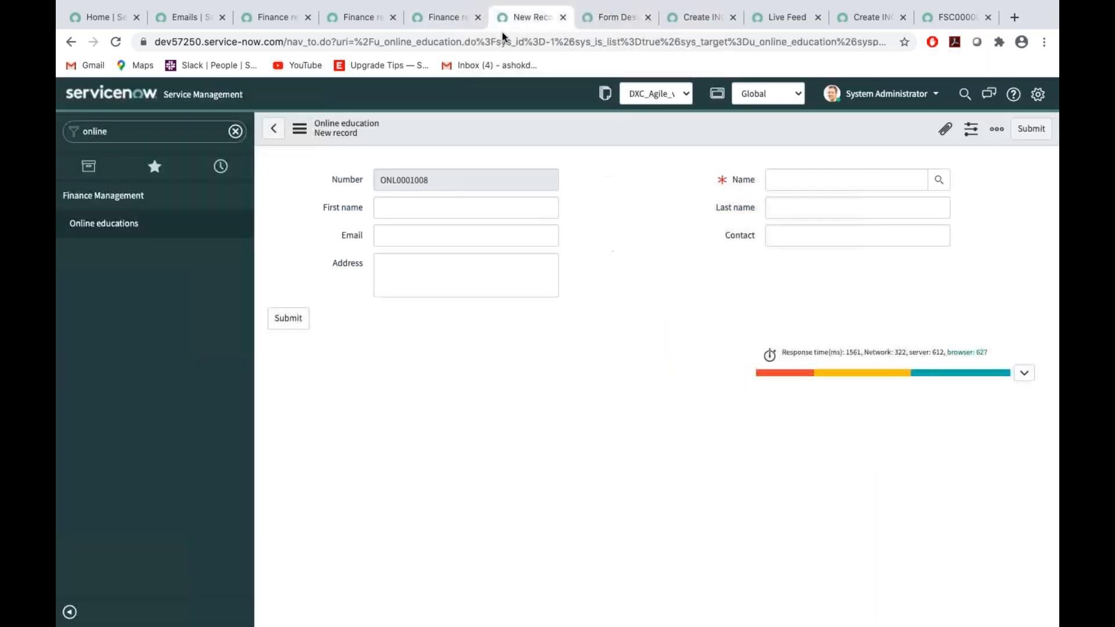
{"action": "left_click", "coordinate": [299, 129]}
{"action": "left_click", "coordinate": [336, 252]}
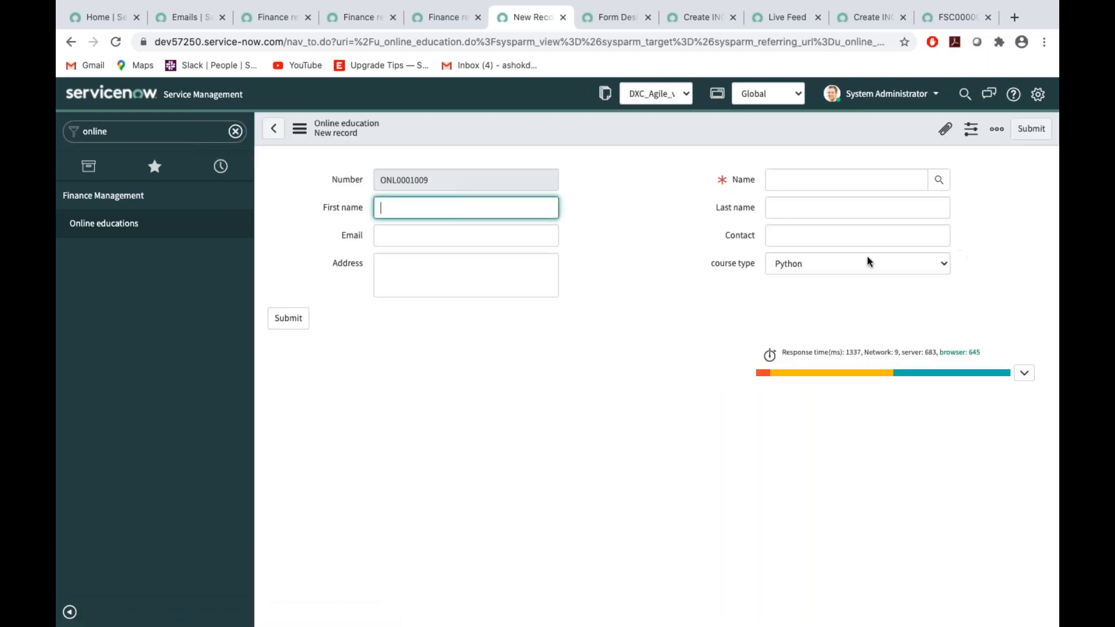
{"action": "left_click", "coordinate": [870, 259]}
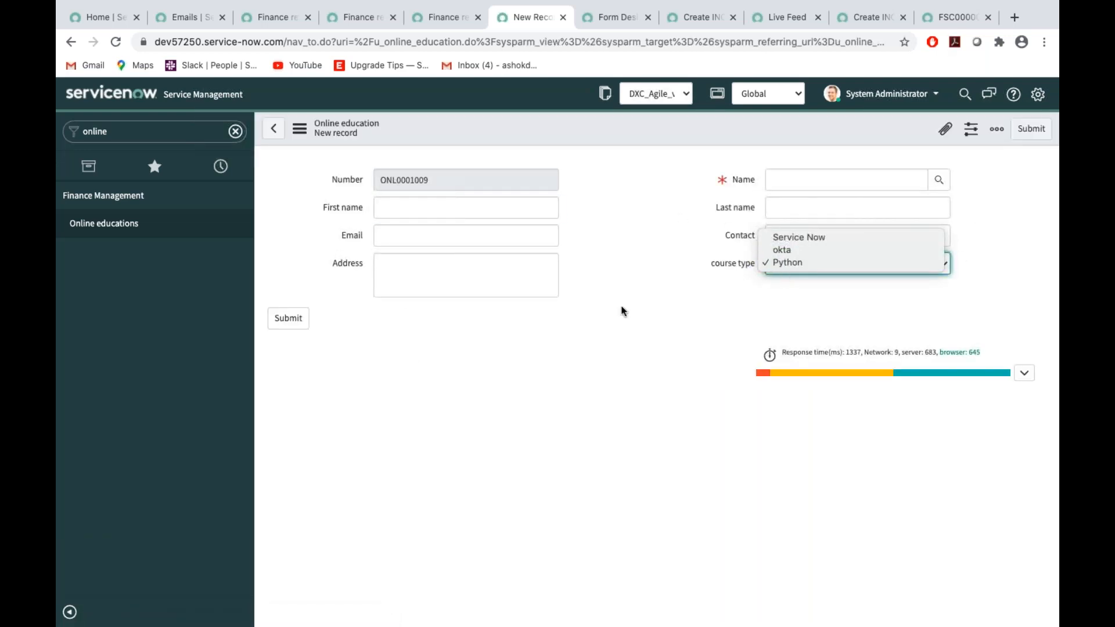
{"action": "left_click", "coordinate": [694, 284]}
{"action": "left_click", "coordinate": [794, 271]}
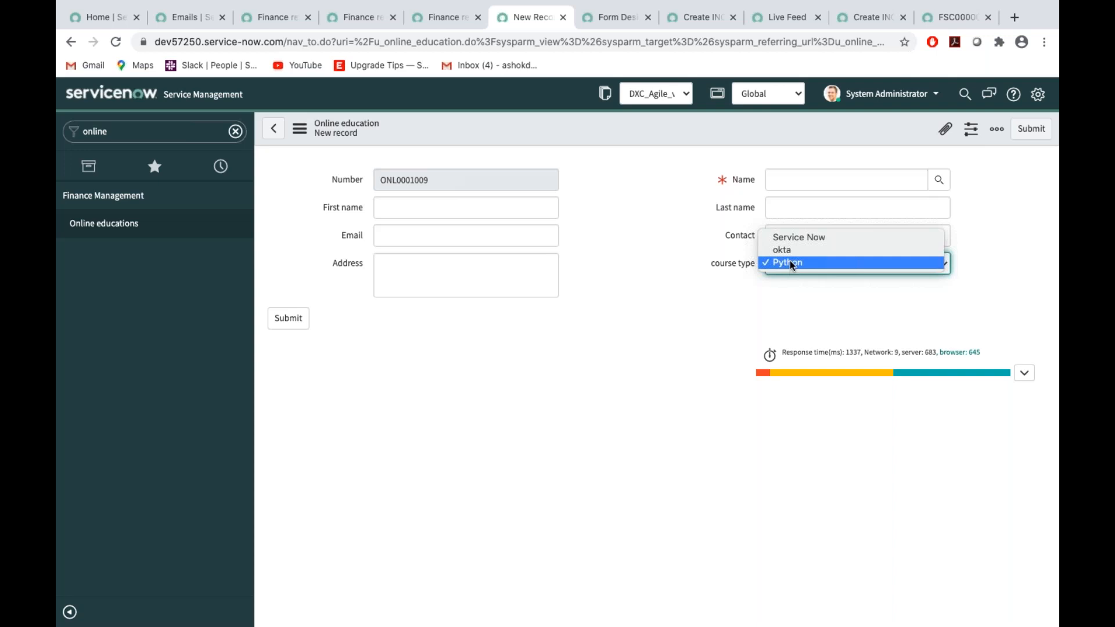
{"action": "left_click", "coordinate": [596, 291]}
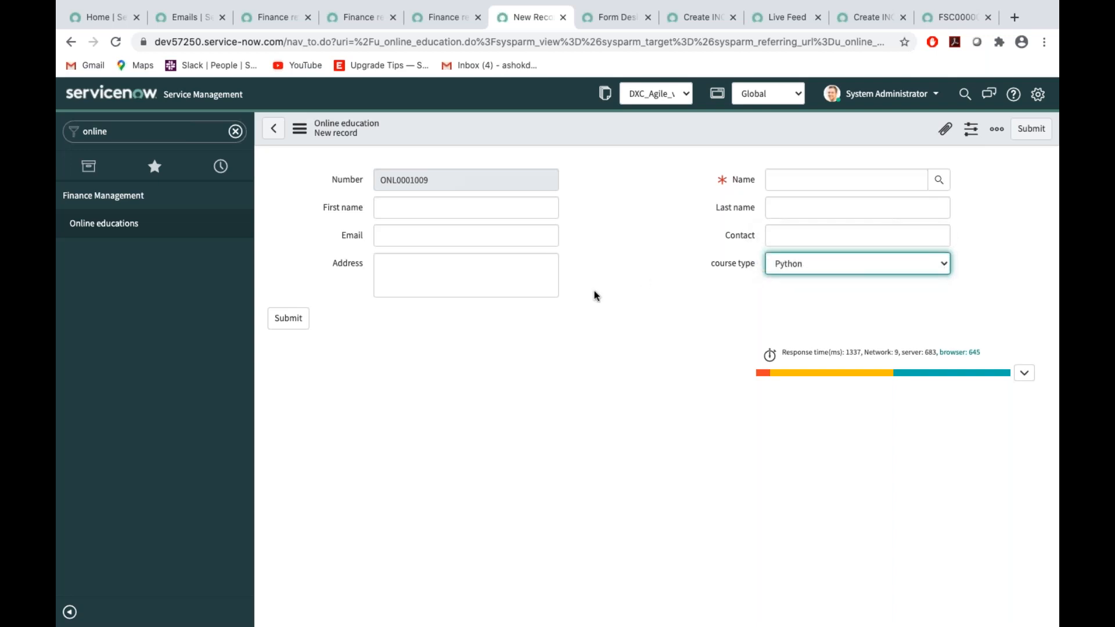
Switch to the Word field list and check the field type required for Cost
{"action": "key", "text": "ctrl+Right"}
{"action": "scroll", "coordinate": [328, 142], "scroll_direction": "down", "scroll_amount": 5}
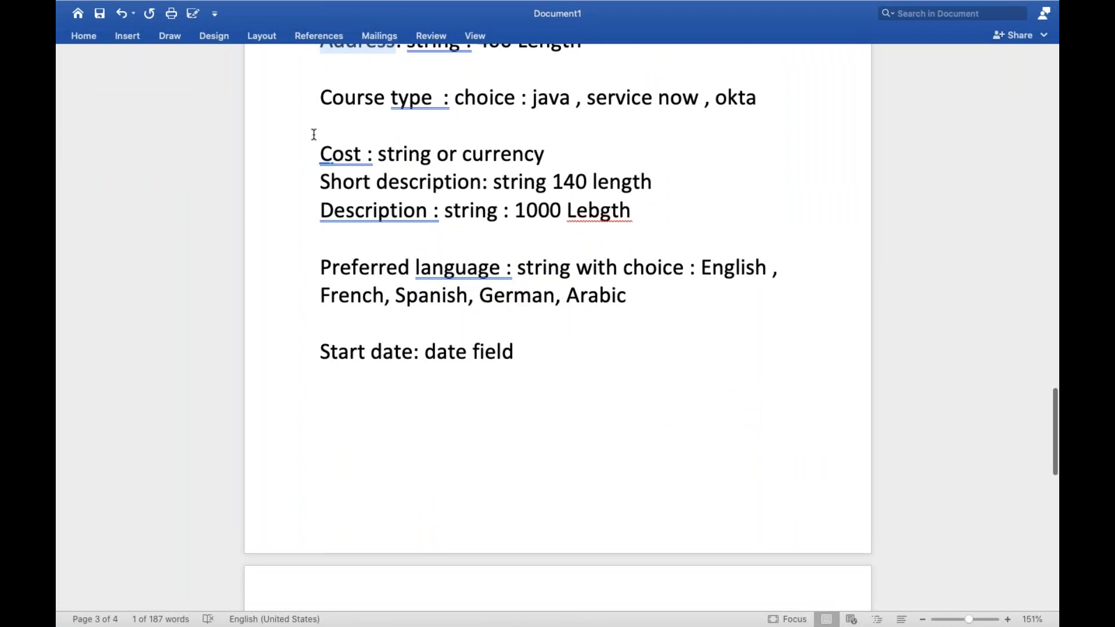
{"action": "left_click_drag", "start_coordinate": [324, 153], "coordinate": [360, 155]}
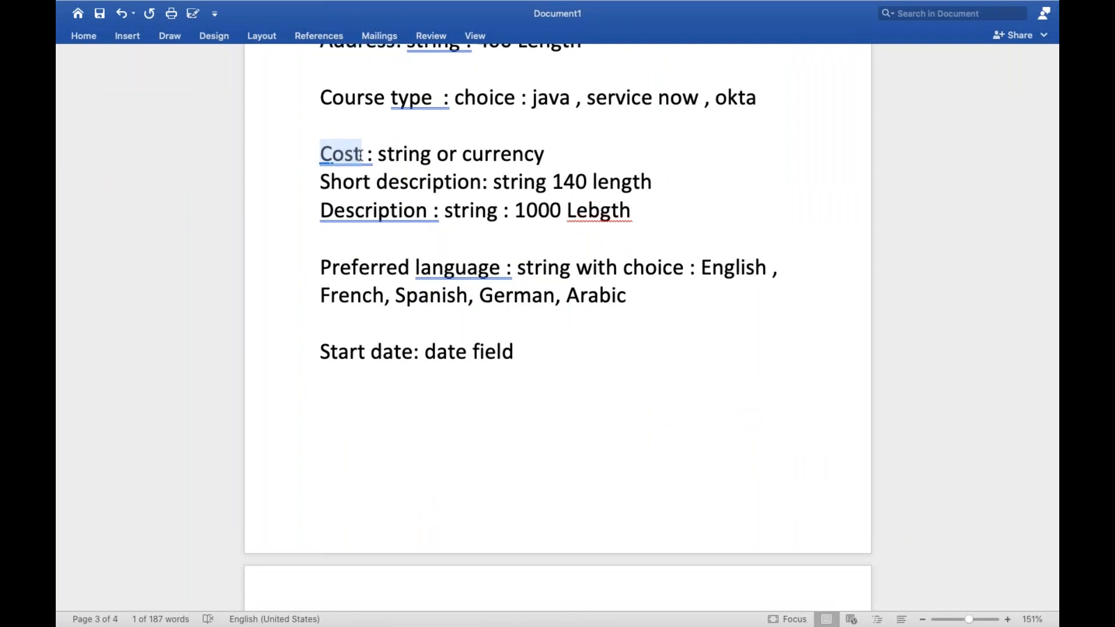
{"action": "key", "text": "ctrl+Left"}
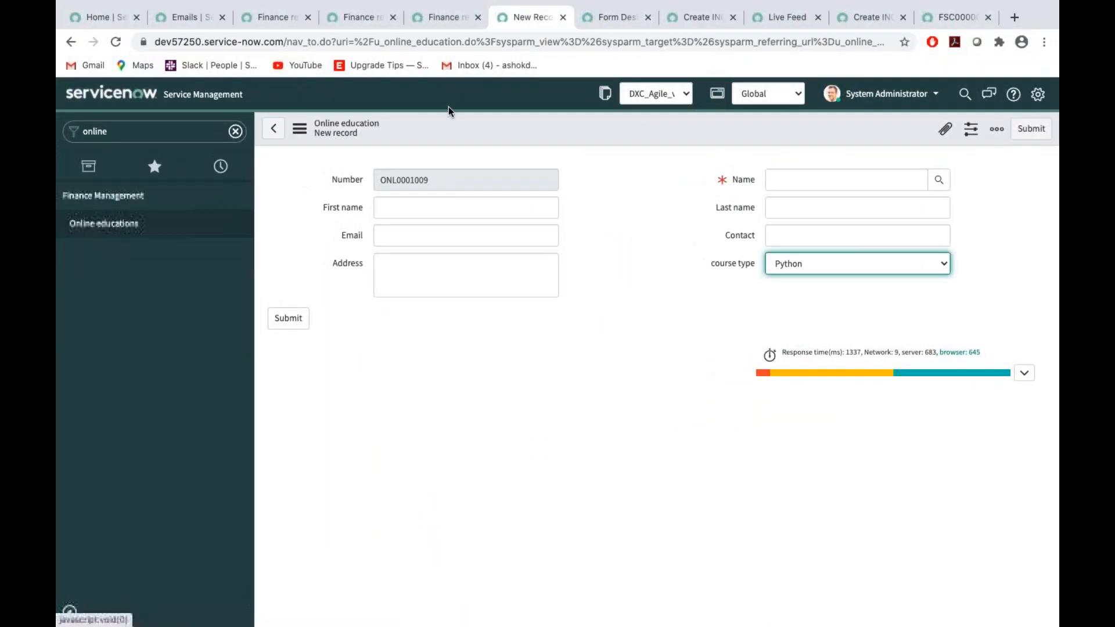
Return to the form design in the browser and add a Currency field below Address
{"action": "left_click", "coordinate": [609, 18]}
{"action": "left_click", "coordinate": [110, 157]}
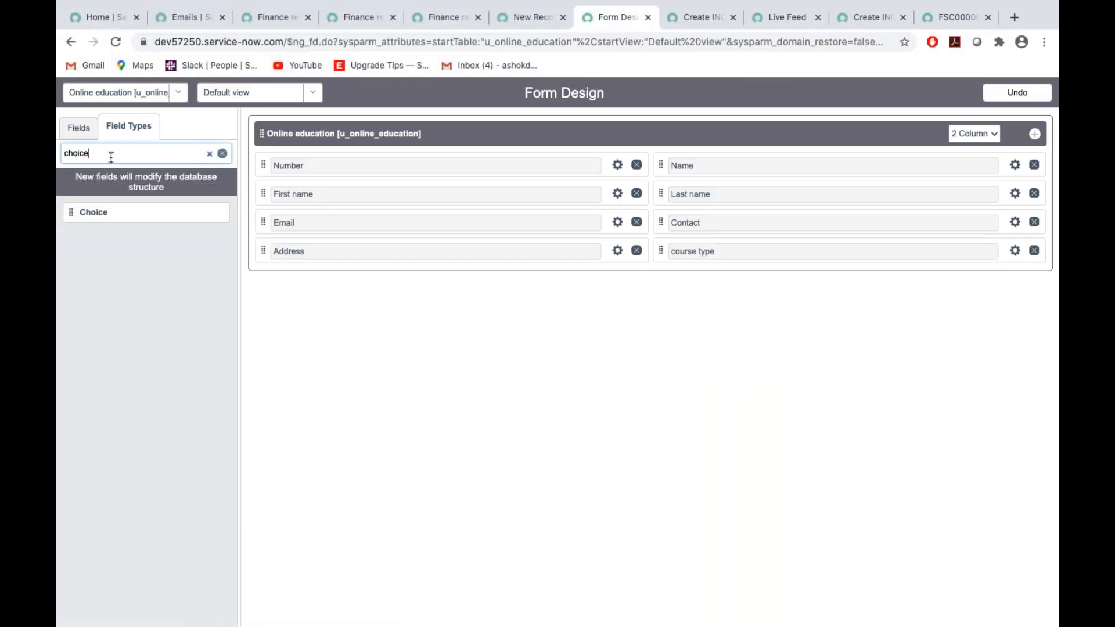
{"action": "key", "text": "BackSpace"}
{"action": "key", "text": "BackSpace"}
{"action": "key", "text": "BackSpace"}
{"action": "key", "text": "BackSpace"}
{"action": "key", "text": "BackSpace"}
{"action": "key", "text": "BackSpace"}
{"action": "type", "text": "curren"}
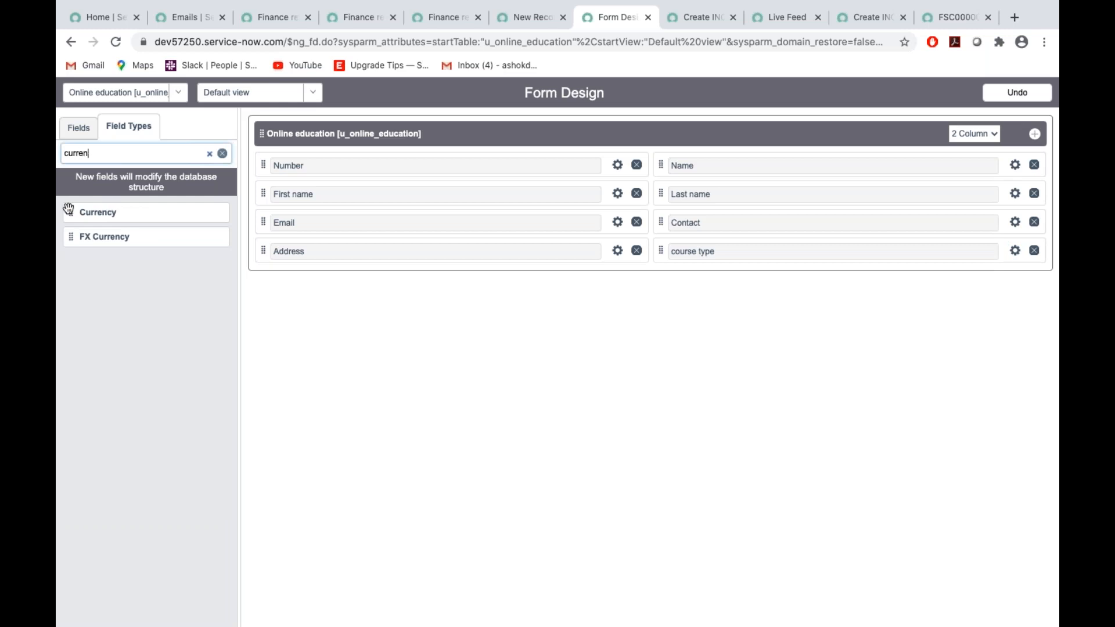
{"action": "left_click_drag", "start_coordinate": [70, 212], "coordinate": [283, 278]}
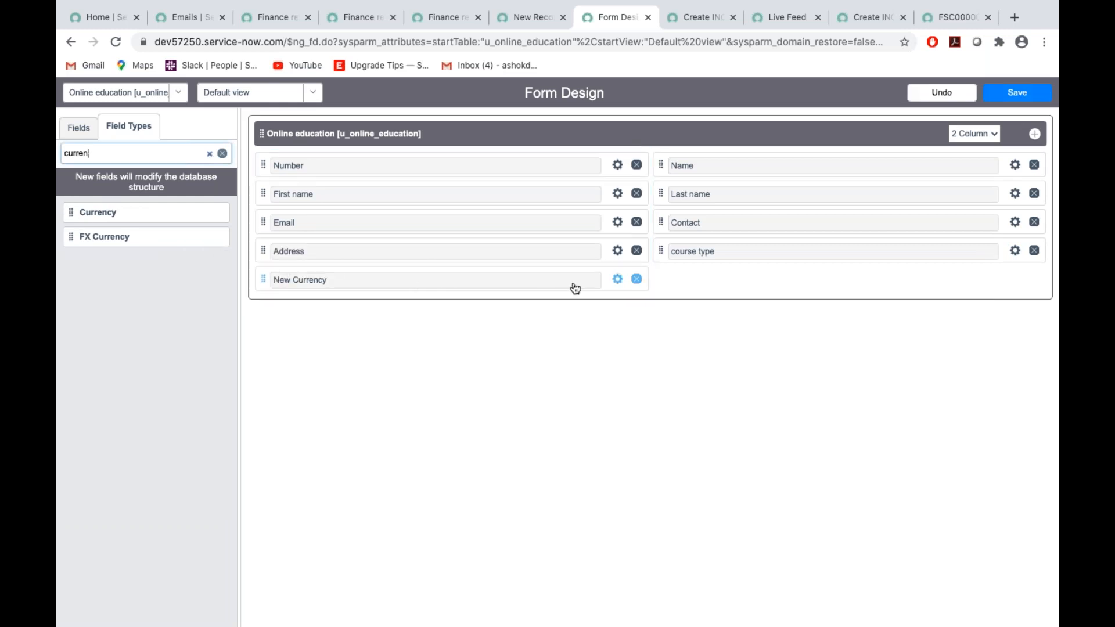
Label the new Currency field Cost and set its name to u_cost
{"action": "left_click", "coordinate": [618, 279]}
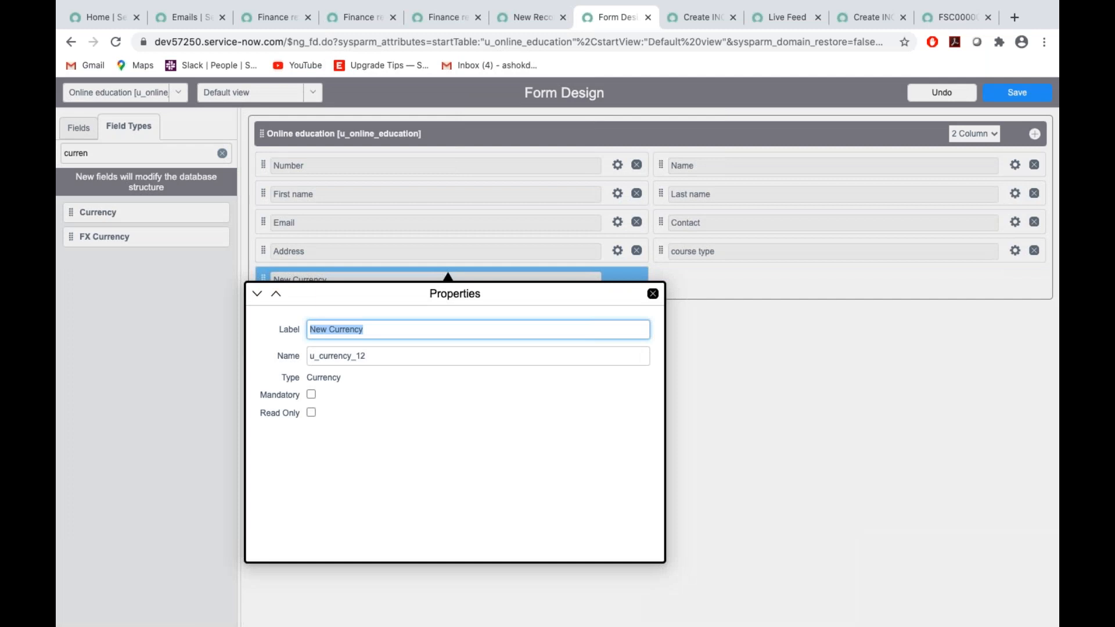
{"action": "key", "text": "BackSpace"}
{"action": "type", "text": "Cost"}
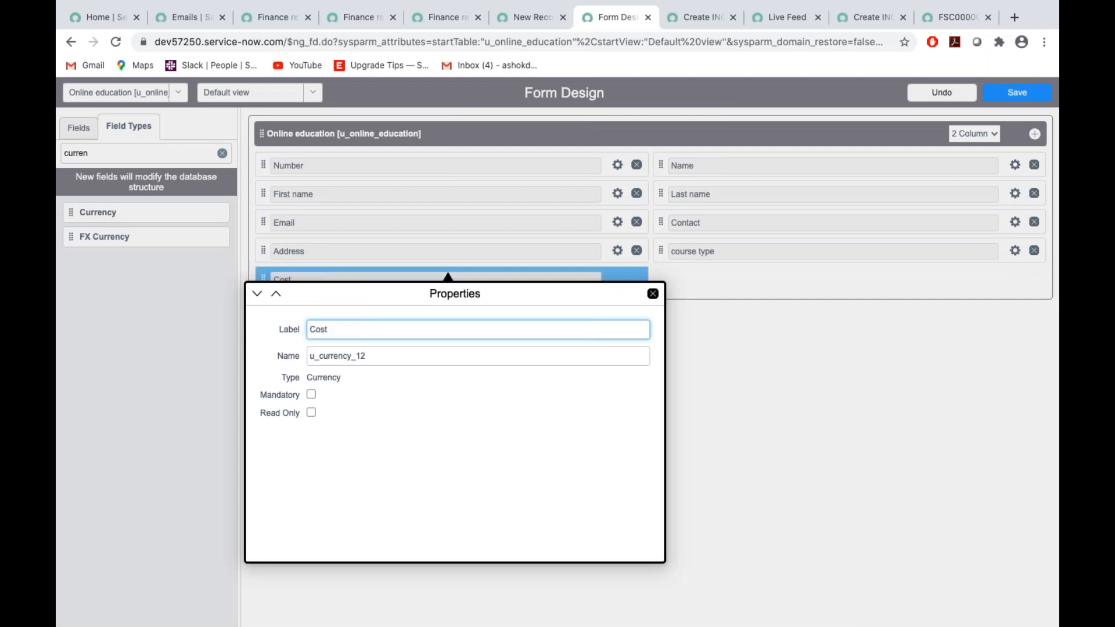
{"action": "left_click", "coordinate": [376, 357]}
{"action": "key", "text": "BackSpace"}
{"action": "type", "text": "u_cost"}
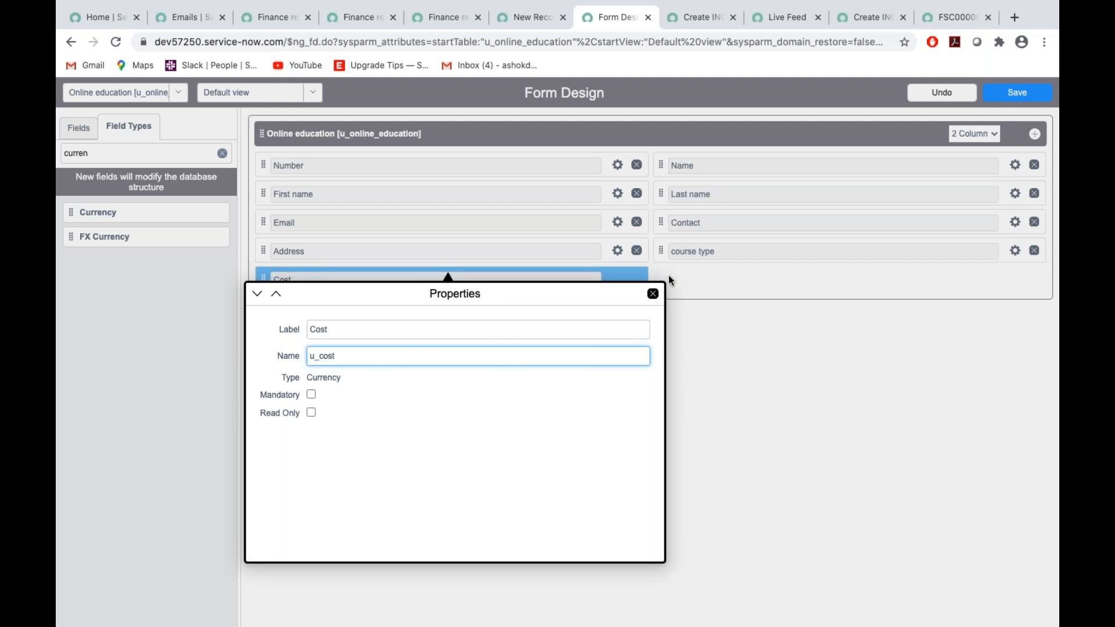
Close the Cost field's properties and save the form design
{"action": "left_click", "coordinate": [653, 294]}
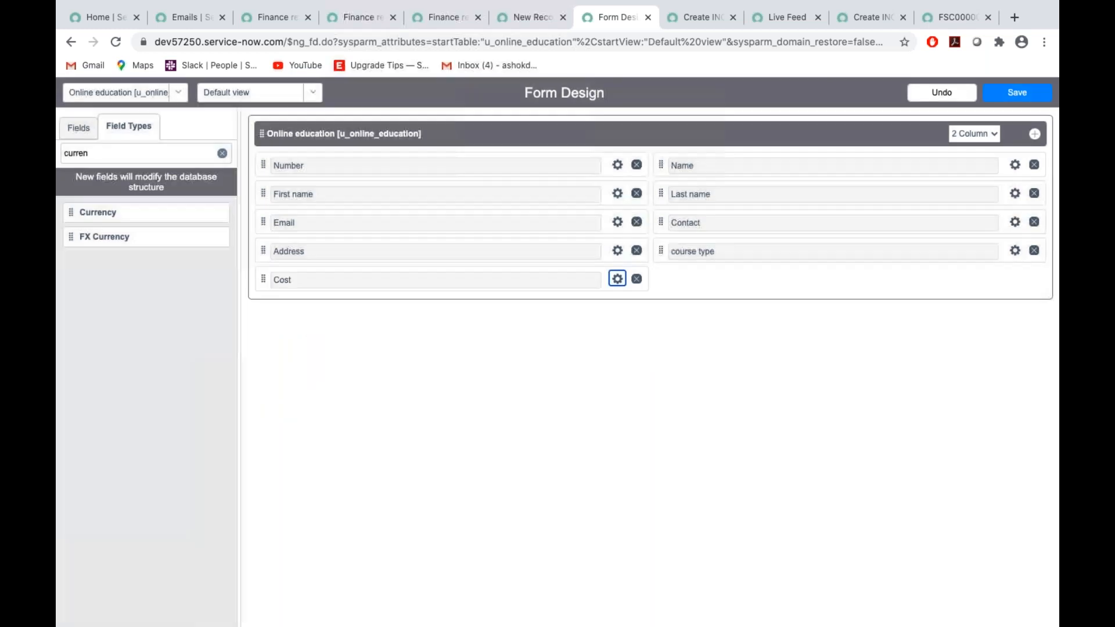
{"action": "left_click", "coordinate": [1021, 95]}
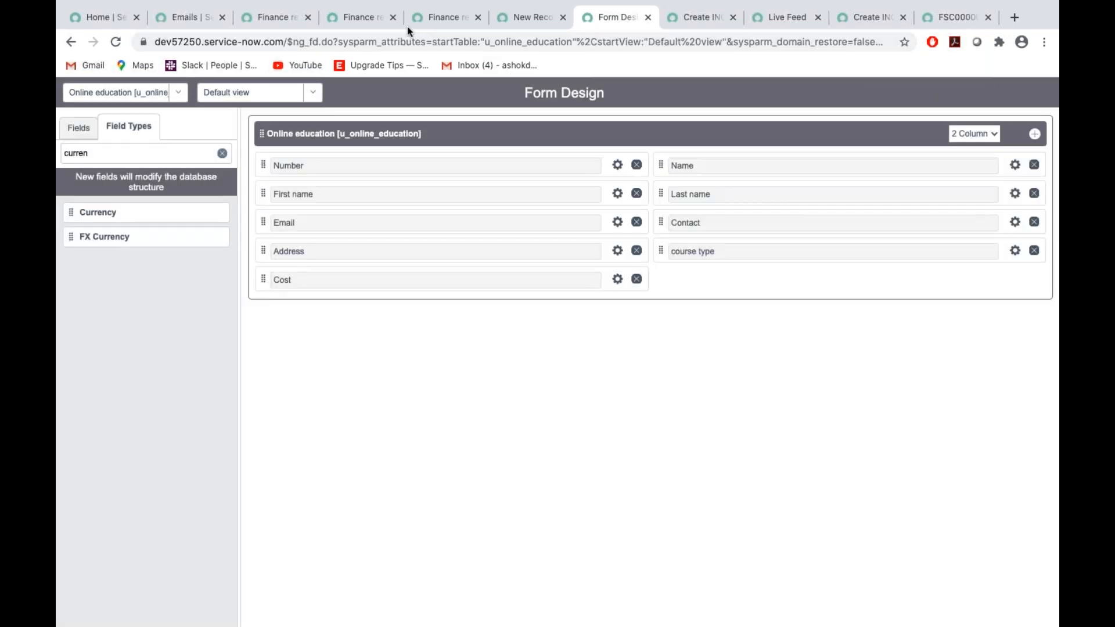
Reload the new Online education record and examine the currency options of its Cost field
{"action": "left_click", "coordinate": [532, 25]}
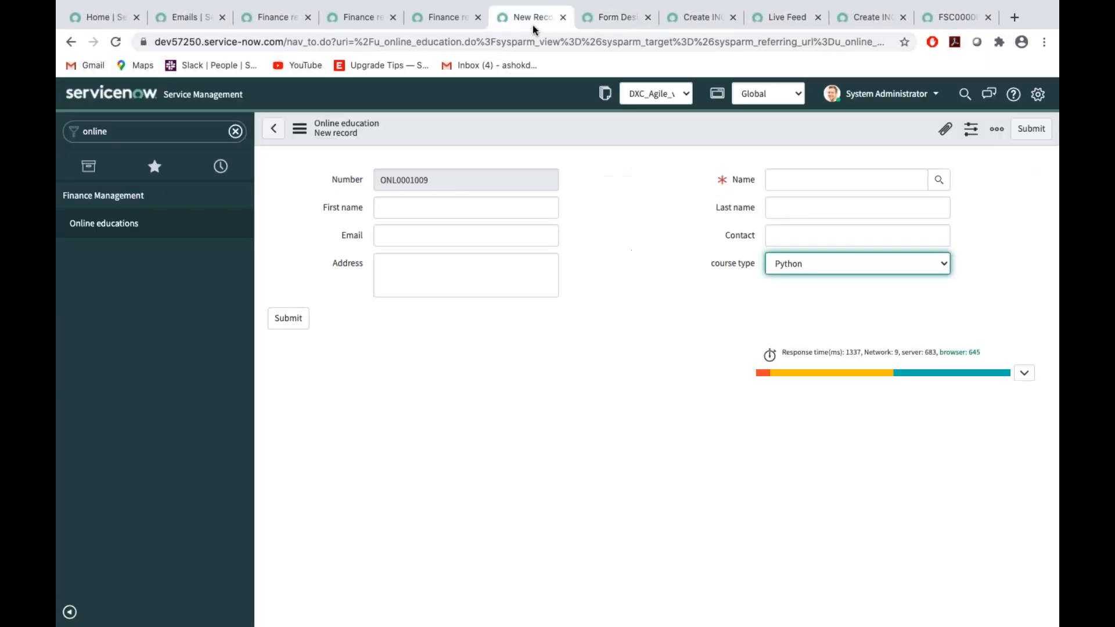
{"action": "left_click", "coordinate": [291, 130]}
{"action": "left_click", "coordinate": [337, 249]}
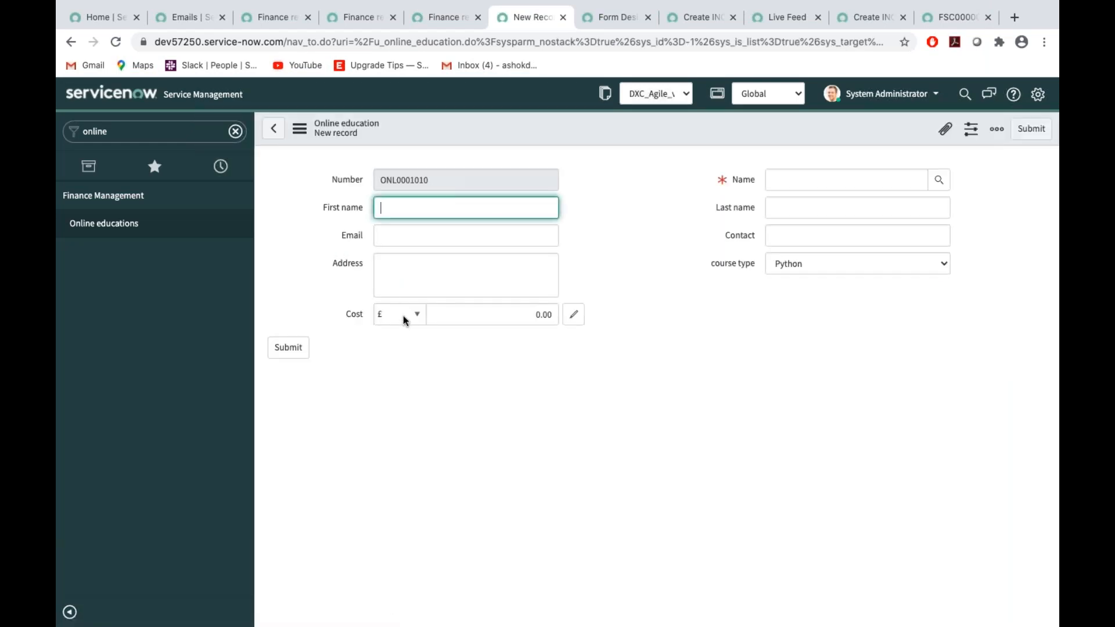
{"action": "left_click", "coordinate": [403, 318]}
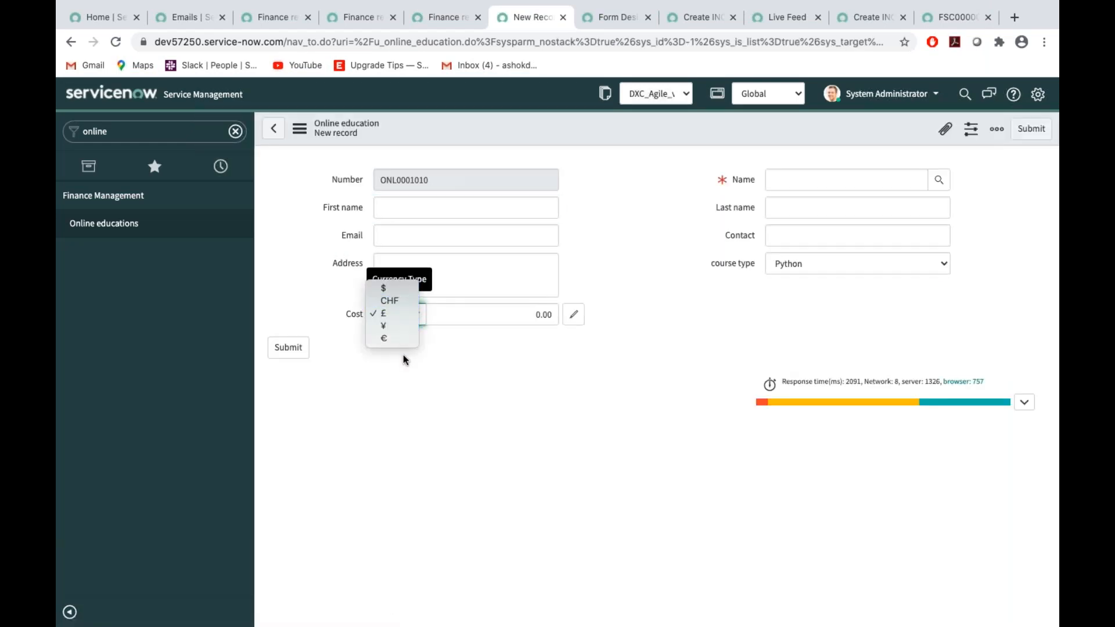
{"action": "left_click", "coordinate": [428, 384]}
{"action": "left_click", "coordinate": [393, 322]}
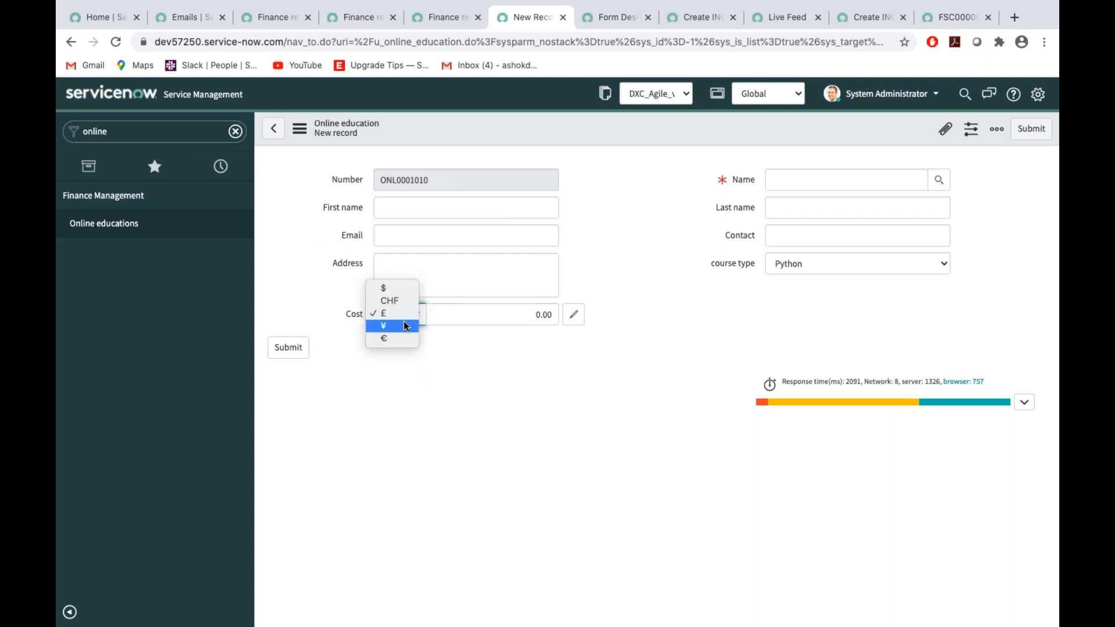
{"action": "left_click", "coordinate": [616, 389]}
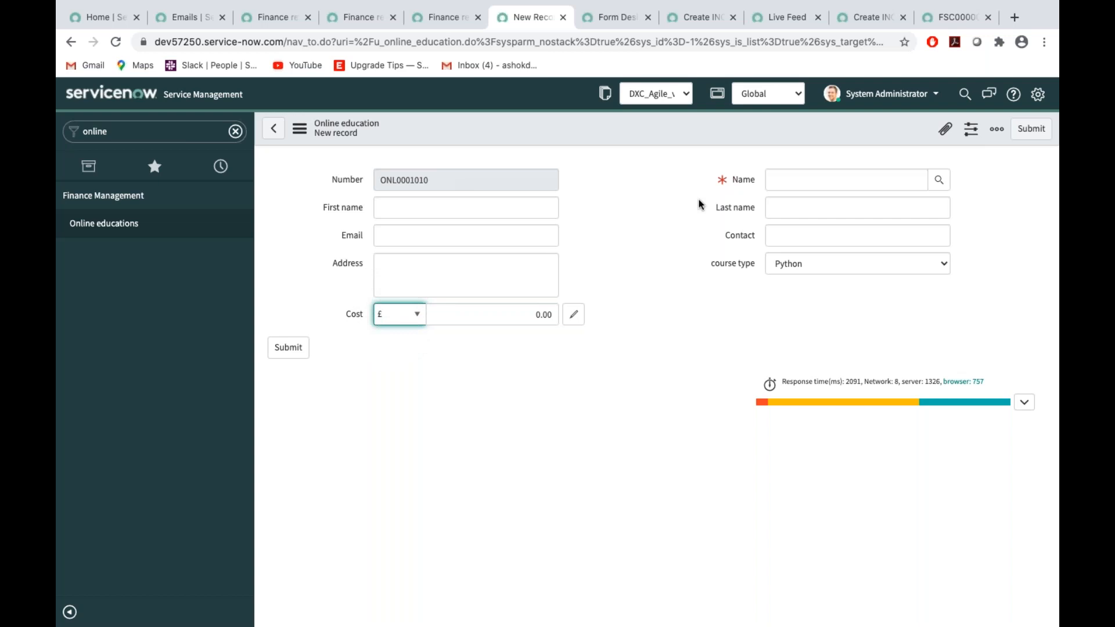
Switch to the Word field list and check the field type and length required for Short description
{"action": "key", "text": "ctrl+Right"}
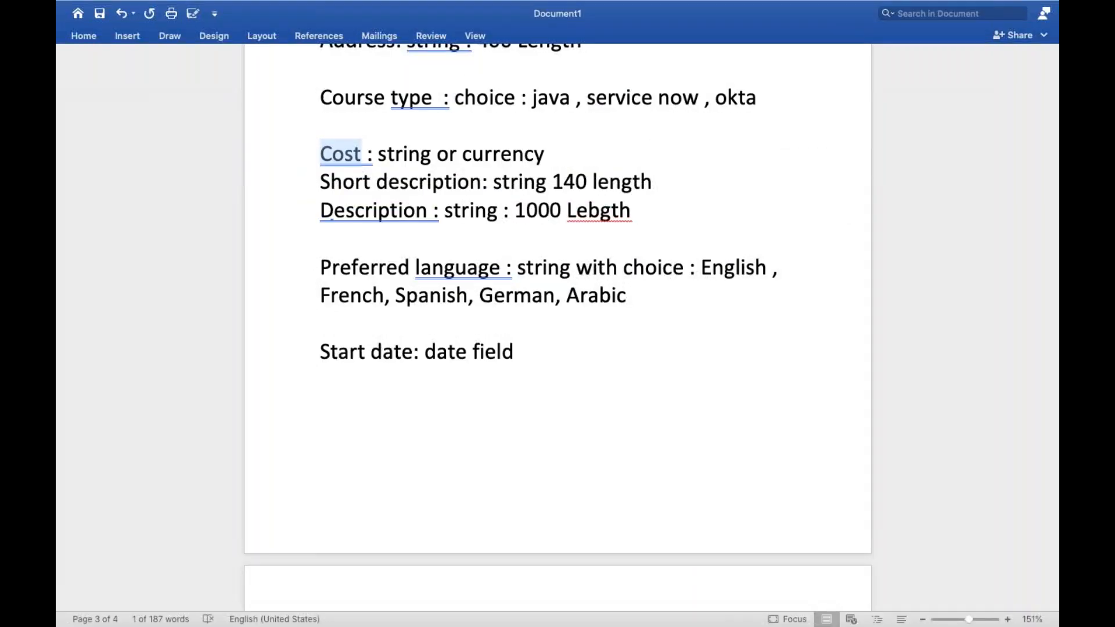
{"action": "left_click", "coordinate": [319, 181]}
{"action": "left_click_drag", "start_coordinate": [332, 181], "coordinate": [482, 182]}
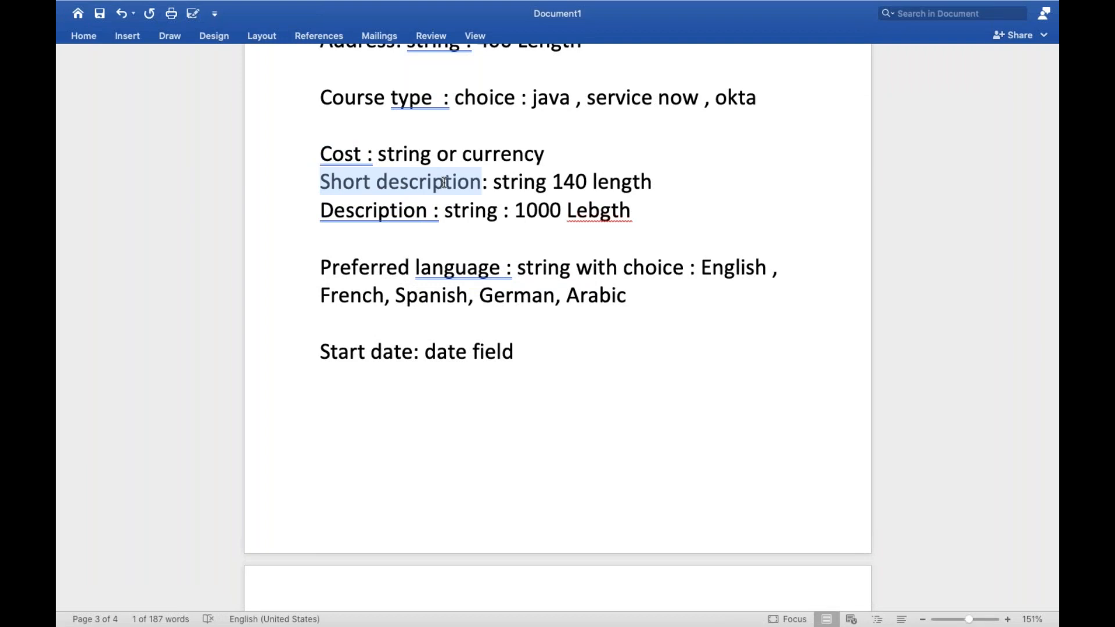
Return to the form design in the browser, find the String field type and add a String field below Cost
{"action": "key", "text": "ctrl+Left"}
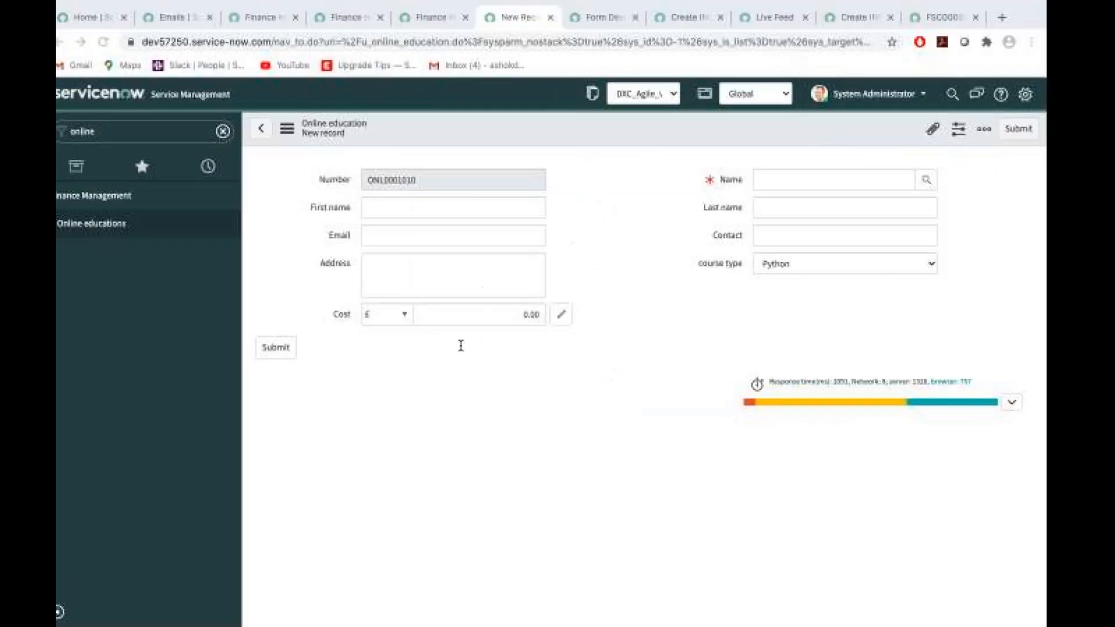
{"action": "left_click", "coordinate": [604, 23]}
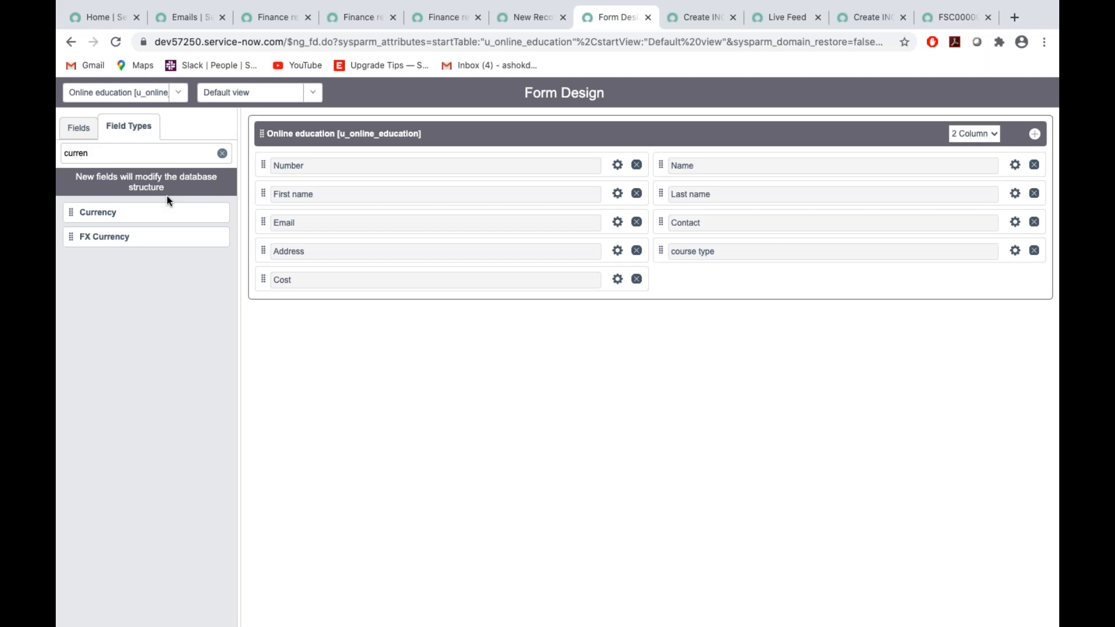
{"action": "left_click", "coordinate": [110, 151]}
{"action": "key", "text": "BackSpace"}
{"action": "key", "text": "BackSpace"}
{"action": "key", "text": "BackSpace"}
{"action": "key", "text": "BackSpace"}
{"action": "key", "text": "BackSpace"}
{"action": "type", "text": "string"}
{"action": "left_click_drag", "start_coordinate": [76, 212], "coordinate": [308, 311]}
{"action": "left_click_drag", "start_coordinate": [290, 306], "coordinate": [291, 308]}
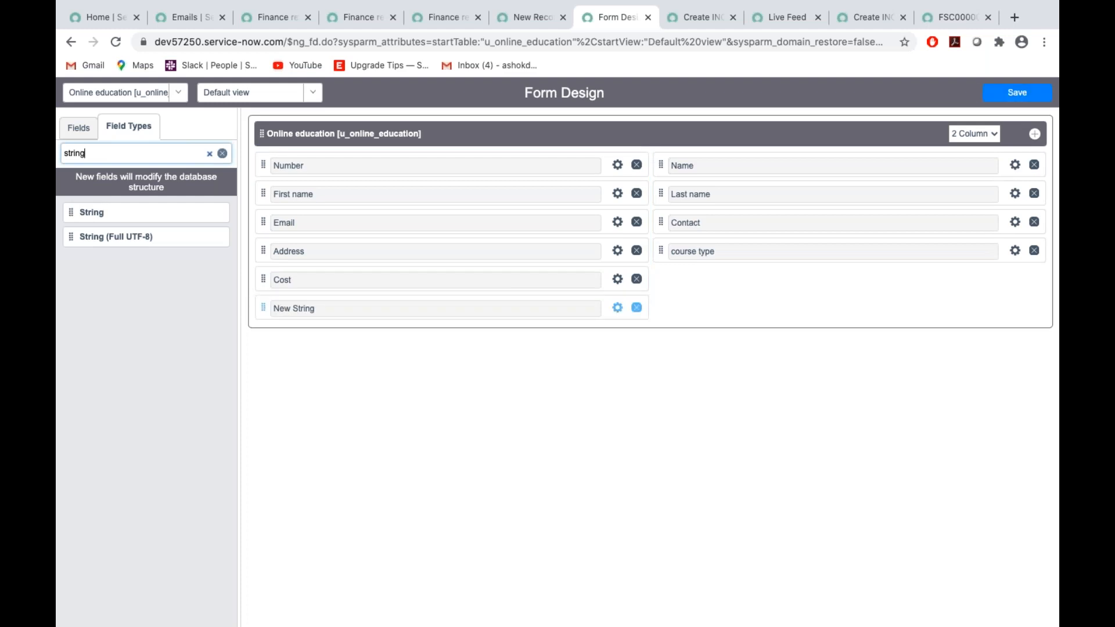
Label the new String field Short description and set its name to u_short_des
{"action": "left_click", "coordinate": [618, 307]}
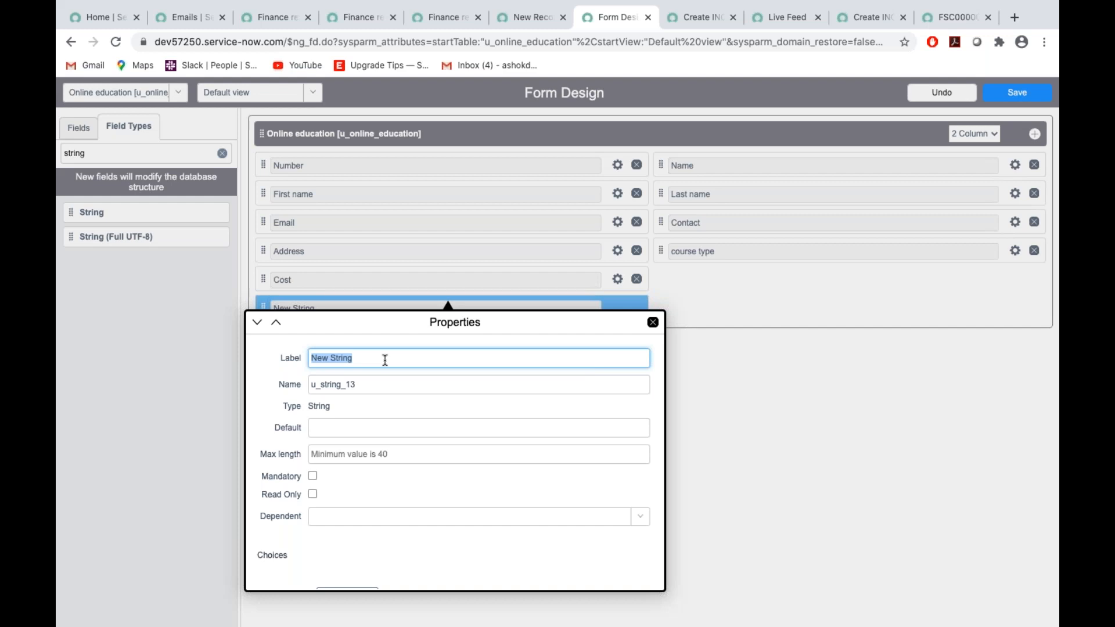
{"action": "key", "text": "BackSpace"}
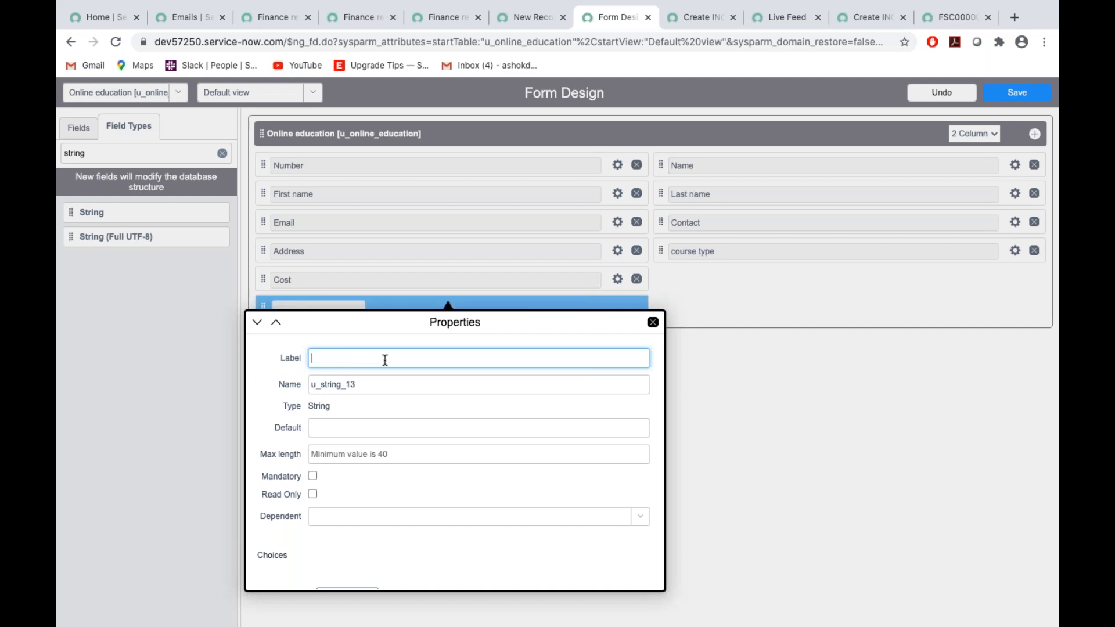
{"action": "type", "text": "Short "}
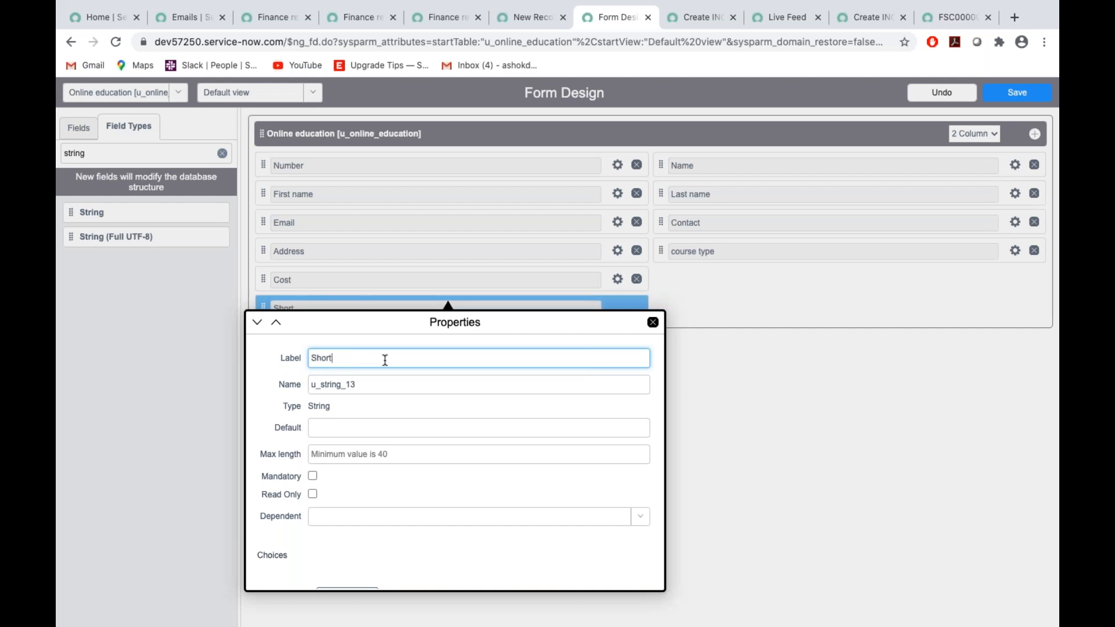
{"action": "type", "text": "description"}
{"action": "double_click", "coordinate": [378, 387]}
{"action": "key", "text": "BackSpace"}
{"action": "type", "text": "u"}
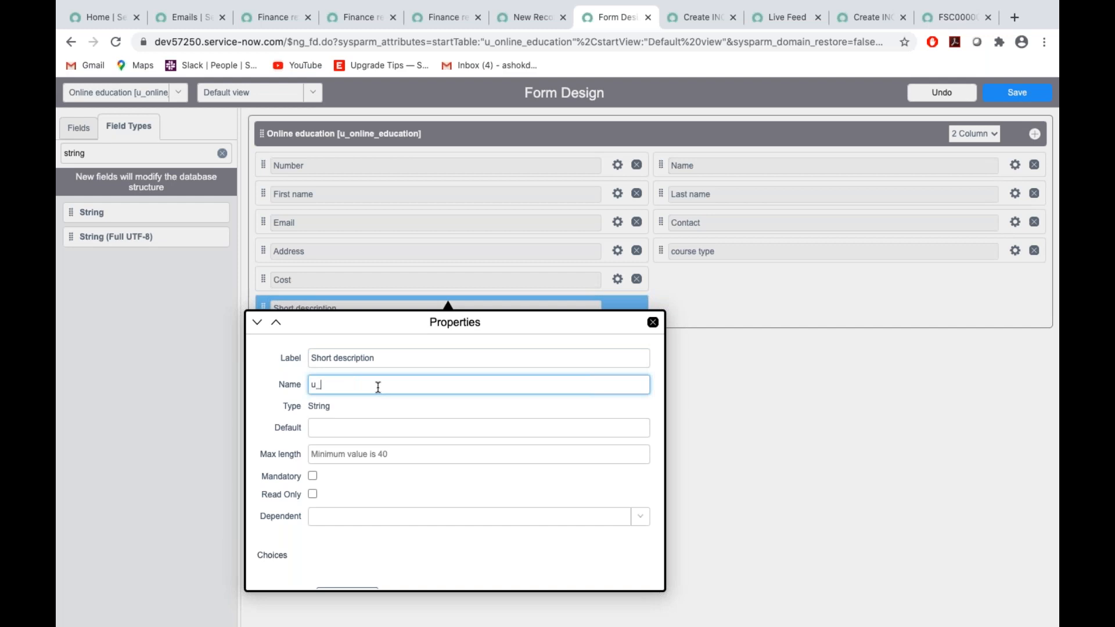
{"action": "type", "text": "_short_des"}
Set the Short description field's max length to 140 and save the form design
{"action": "scroll", "coordinate": [401, 456], "scroll_direction": "down", "scroll_amount": 1}
{"action": "left_click", "coordinate": [360, 418]}
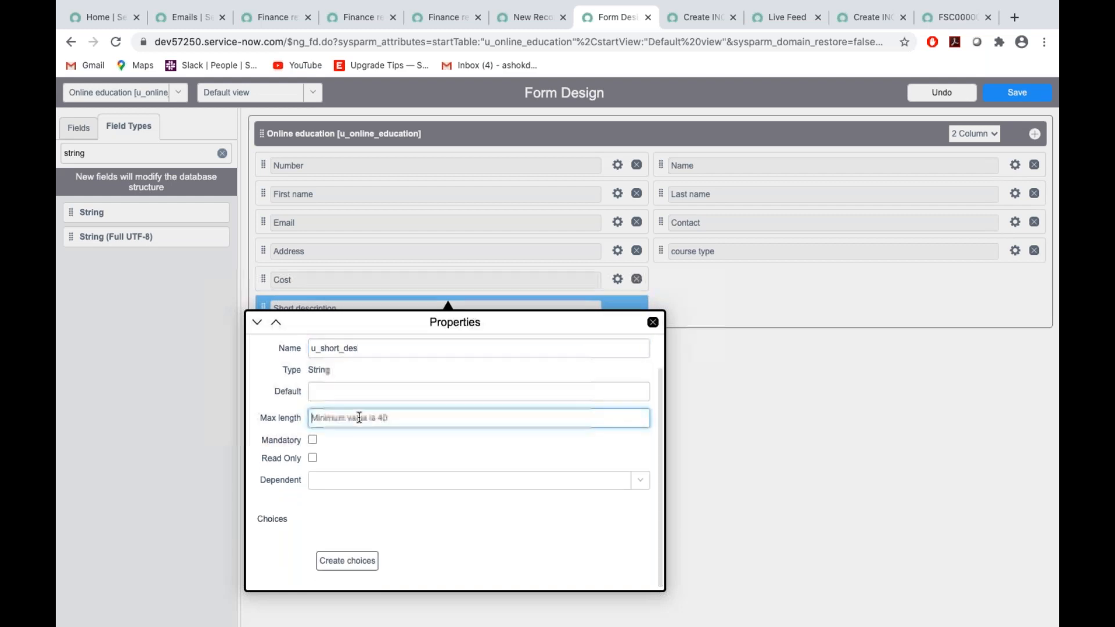
{"action": "type", "text": "140"}
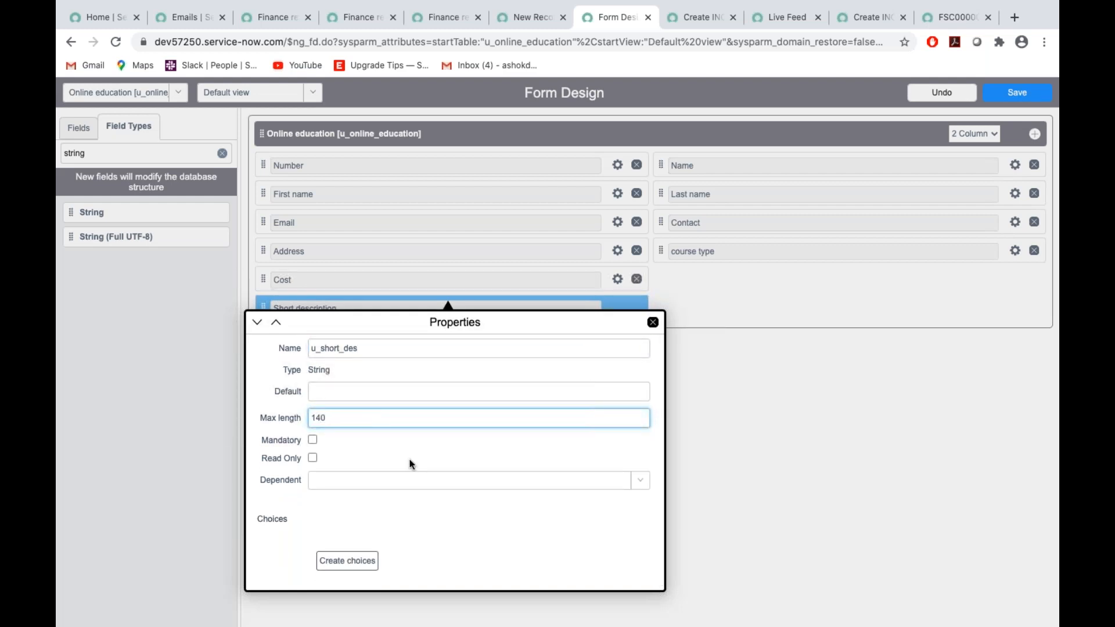
{"action": "left_click", "coordinate": [438, 519]}
{"action": "left_click", "coordinate": [652, 321]}
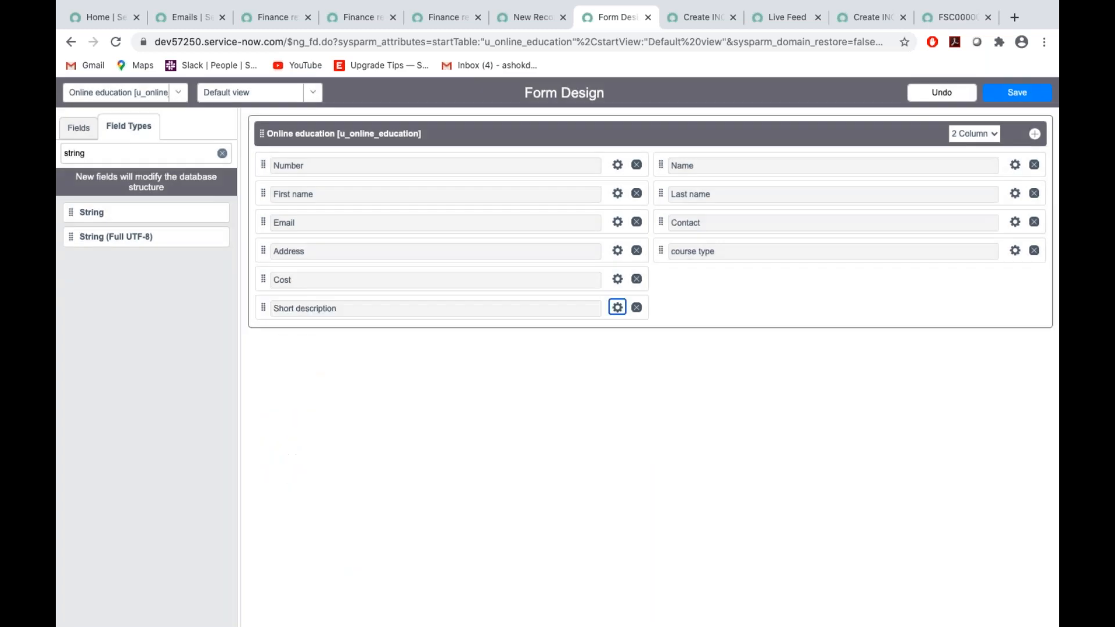
{"action": "left_click", "coordinate": [1026, 94]}
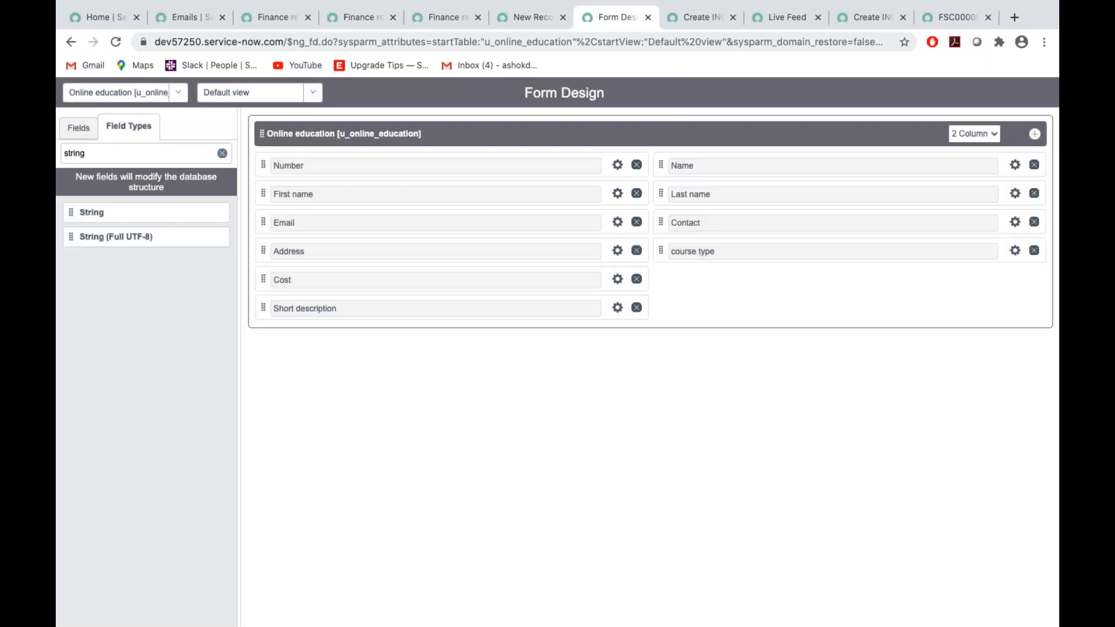
Reload the new Online education record and check its Short description field
{"action": "left_click", "coordinate": [518, 20]}
{"action": "left_click", "coordinate": [302, 136]}
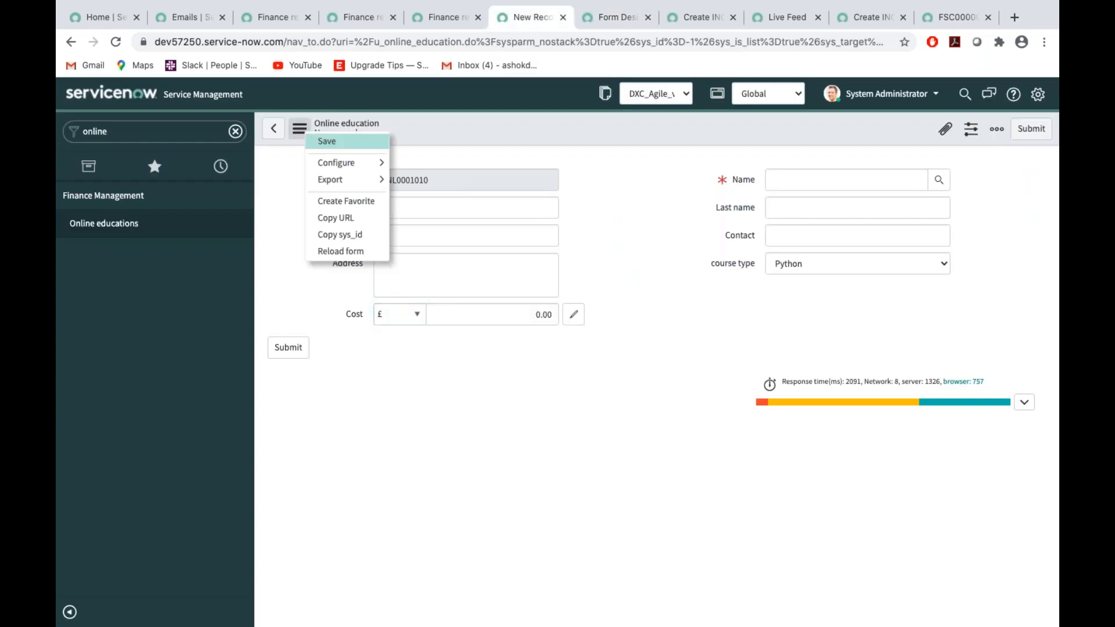
{"action": "left_click", "coordinate": [343, 249]}
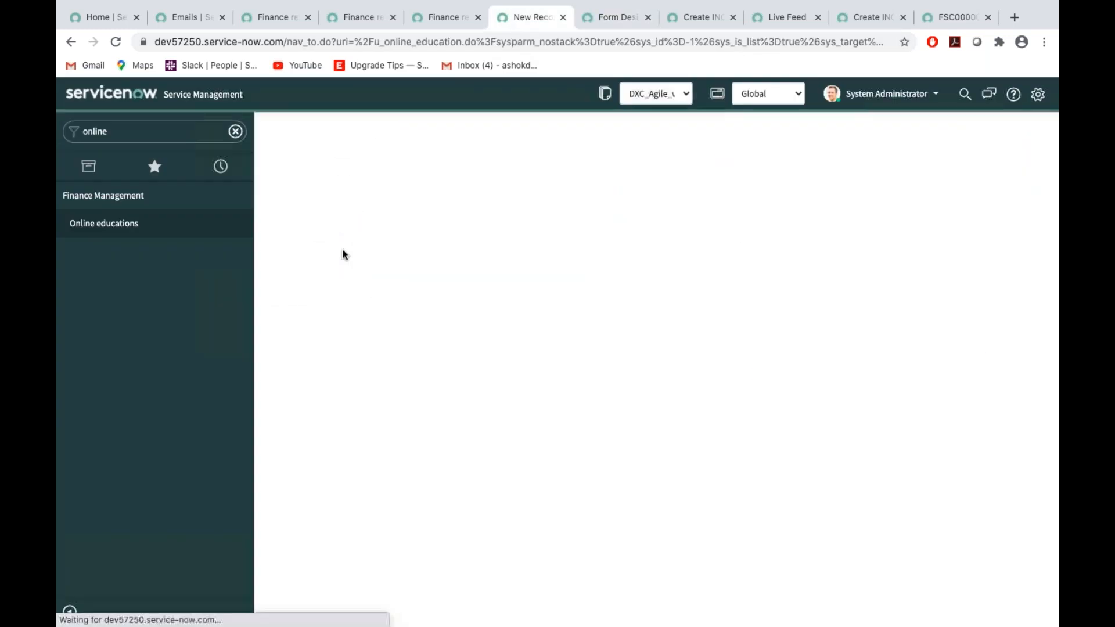
{"action": "left_click", "coordinate": [400, 345]}
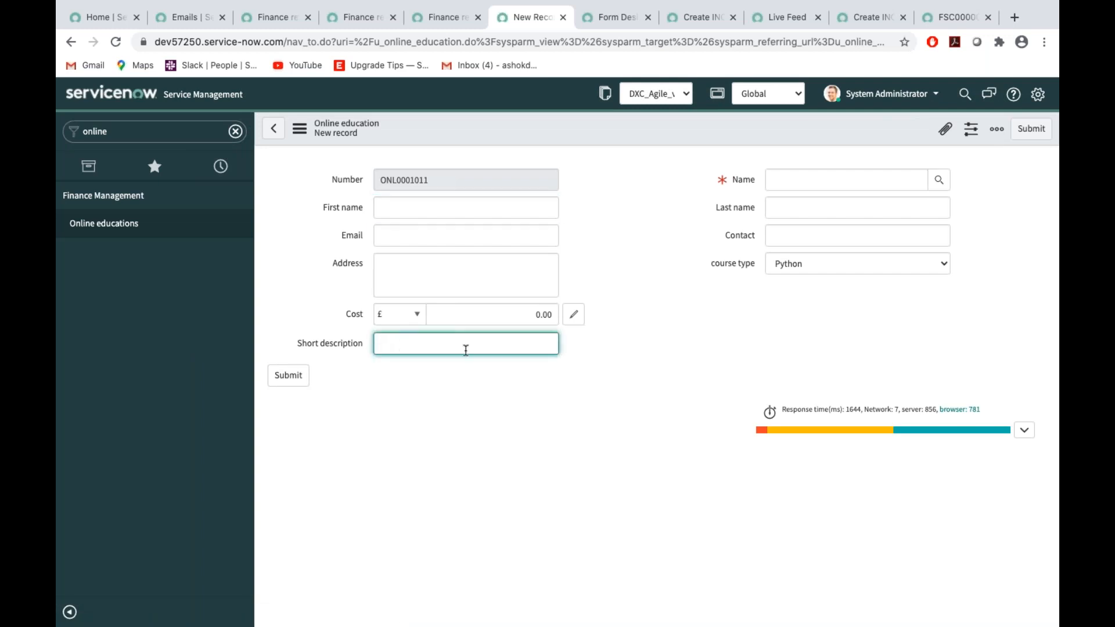
Add a section below the main one in the form design, clear its title and set it to 1 Column
{"action": "left_click", "coordinate": [630, 18]}
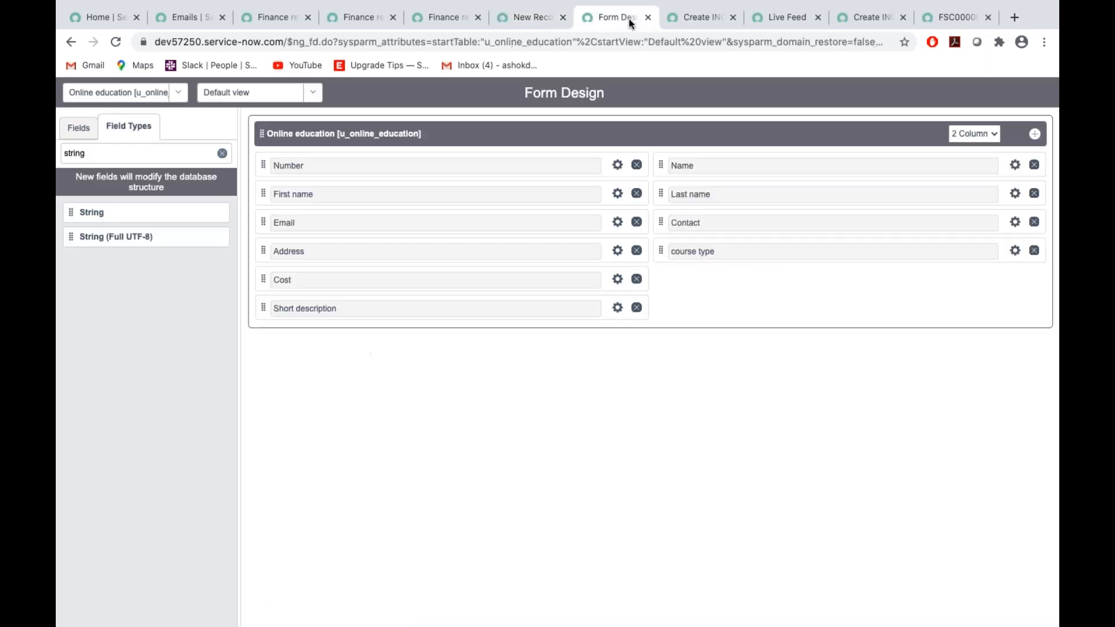
{"action": "left_click", "coordinate": [1035, 133]}
{"action": "left_click", "coordinate": [326, 354]}
{"action": "left_click_drag", "start_coordinate": [326, 356], "coordinate": [266, 354]}
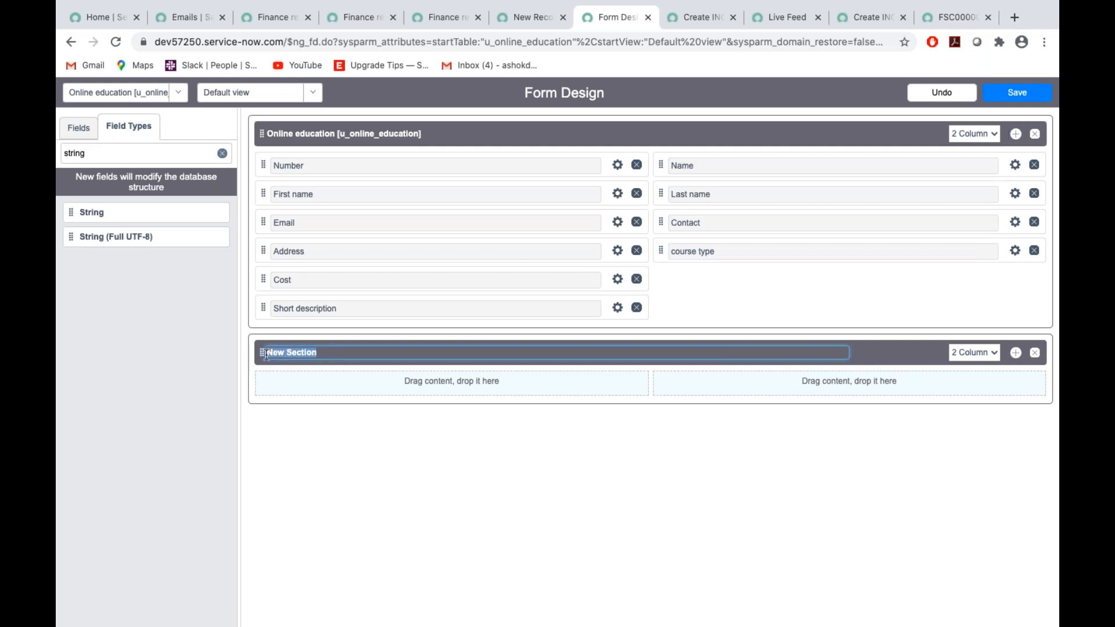
{"action": "key", "text": "BackSpace"}
{"action": "left_click", "coordinate": [968, 354]}
{"action": "left_click", "coordinate": [967, 341]}
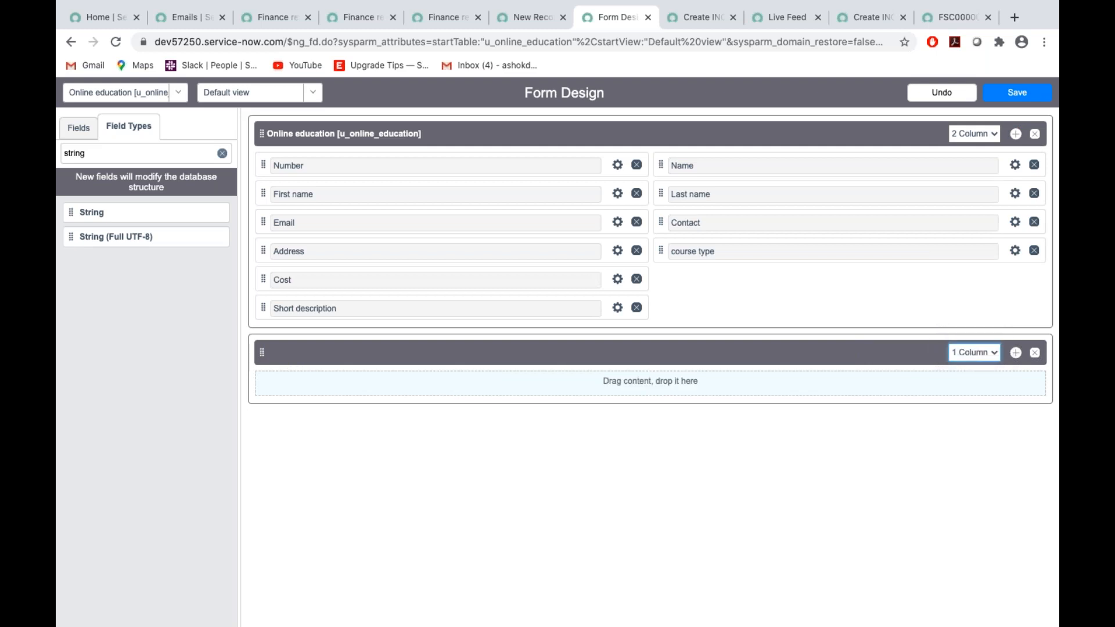
Move Short description into the untitled one-column section and save the form design
{"action": "left_click_drag", "start_coordinate": [263, 308], "coordinate": [373, 352]}
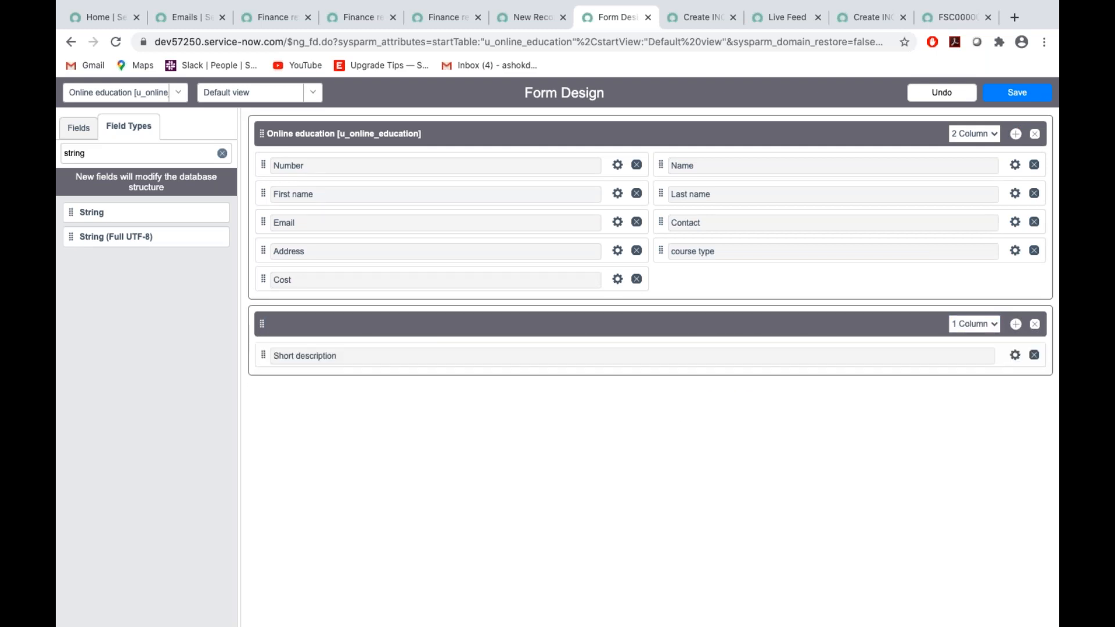
{"action": "left_click", "coordinate": [1032, 93]}
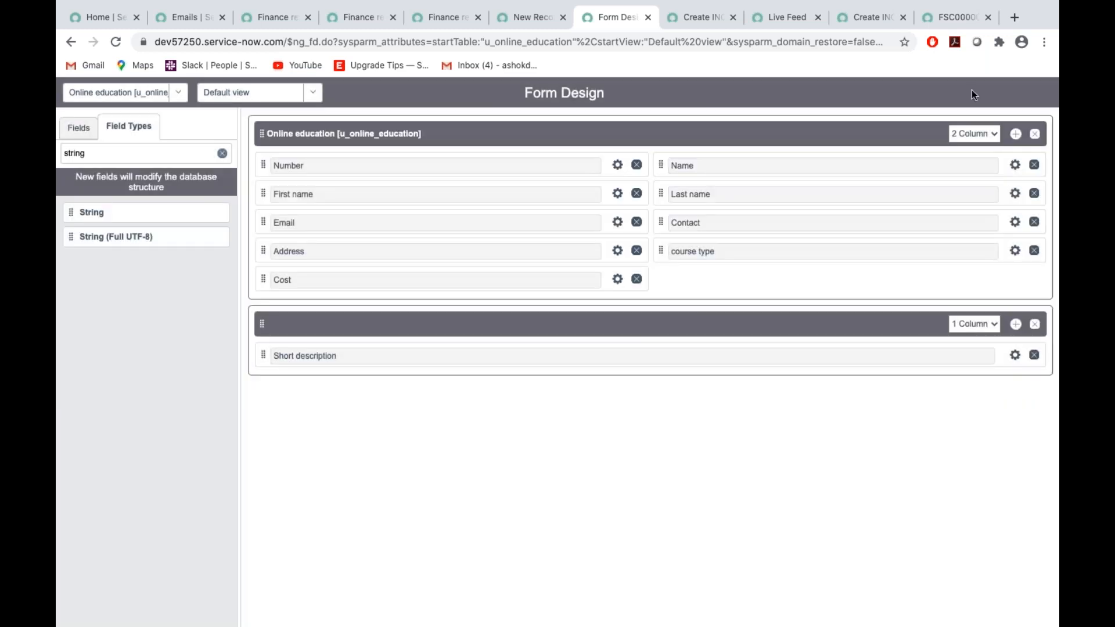
Reload the new Online education record and check the layout of Short description in its one-column section
{"action": "left_click", "coordinate": [543, 20]}
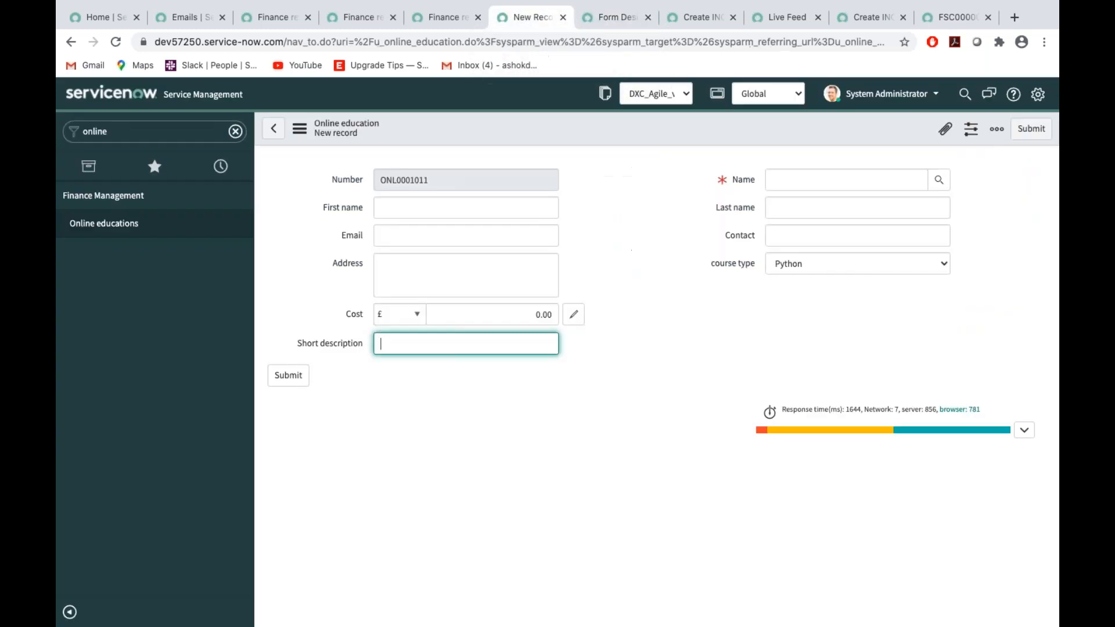
{"action": "left_click", "coordinate": [301, 130]}
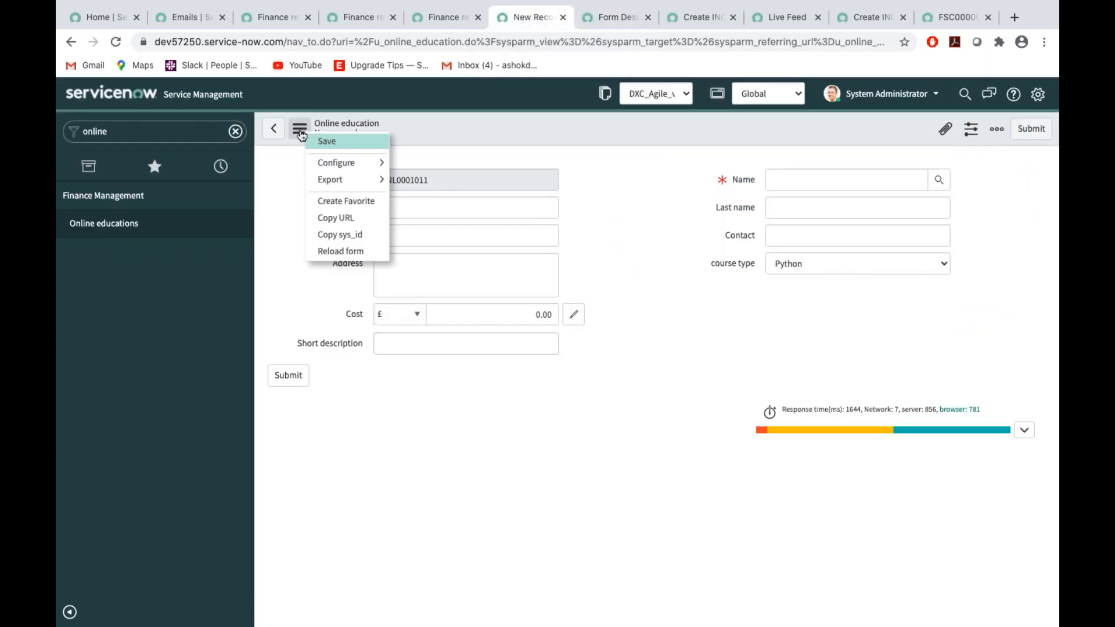
{"action": "left_click", "coordinate": [340, 249]}
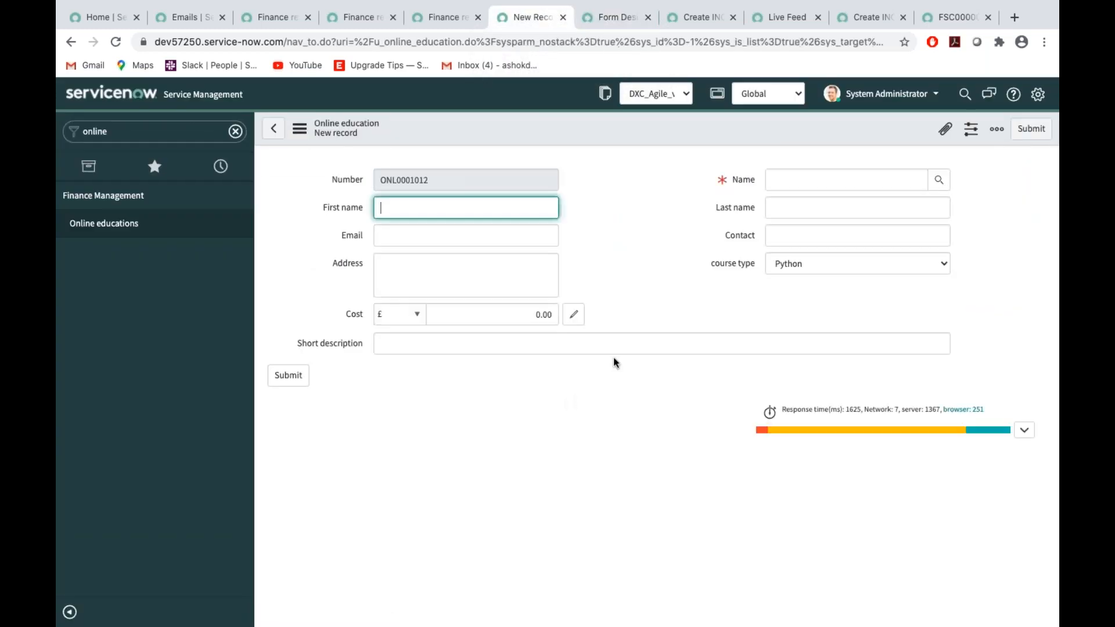
In the form design, add a String field below Short description and label it Description
{"action": "left_click", "coordinate": [630, 20]}
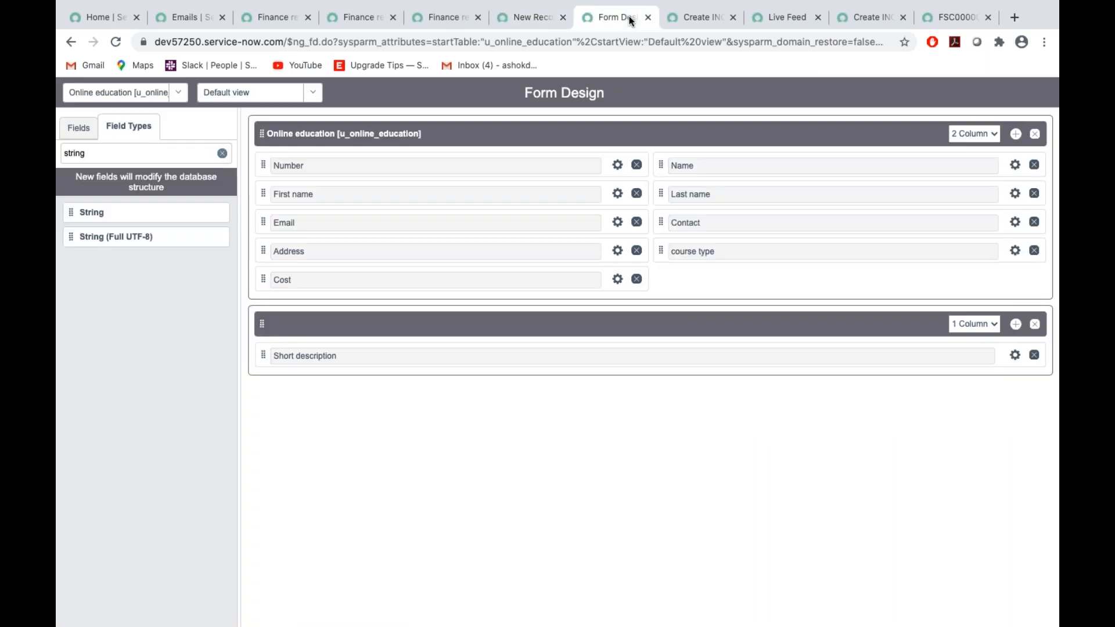
{"action": "left_click_drag", "start_coordinate": [84, 213], "coordinate": [308, 385]}
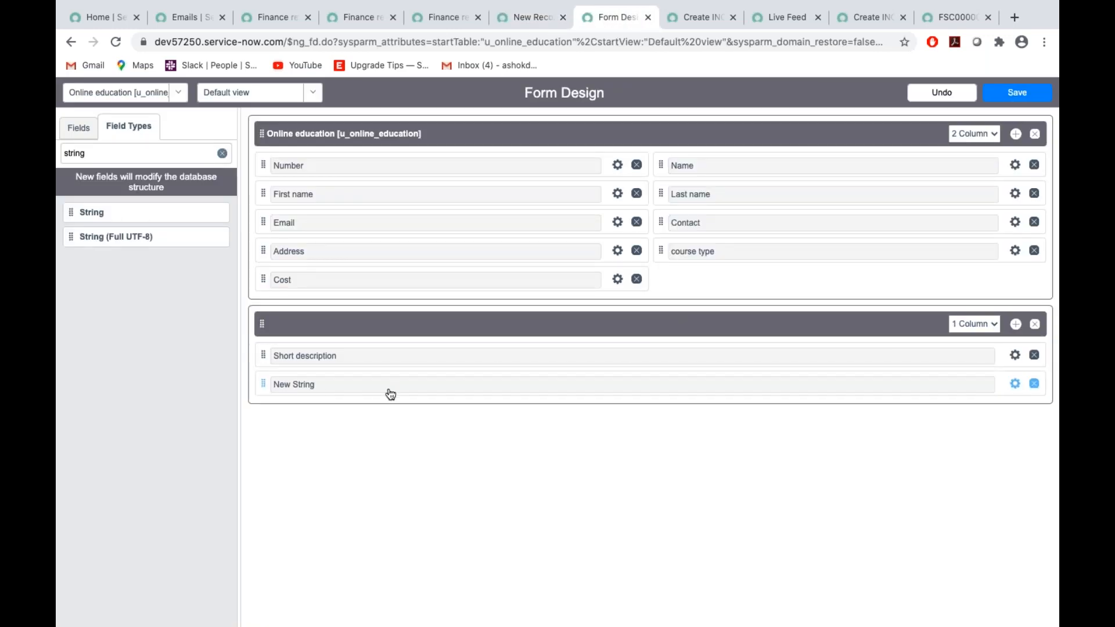
{"action": "left_click", "coordinate": [1015, 384]}
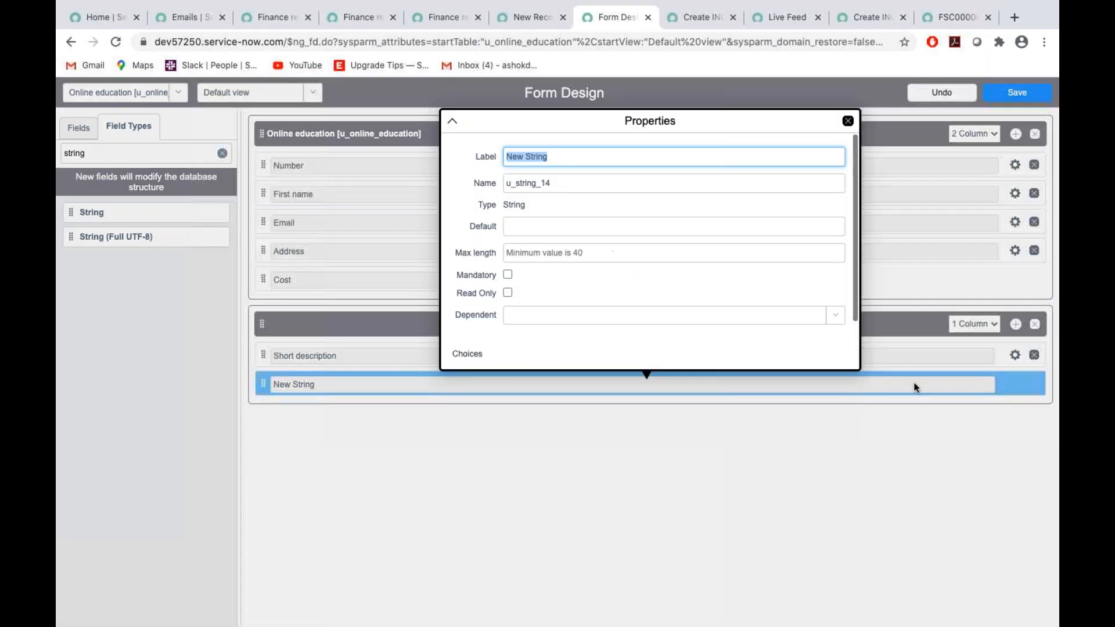
{"action": "key", "text": "BackSpace"}
{"action": "type", "text": "Des"}
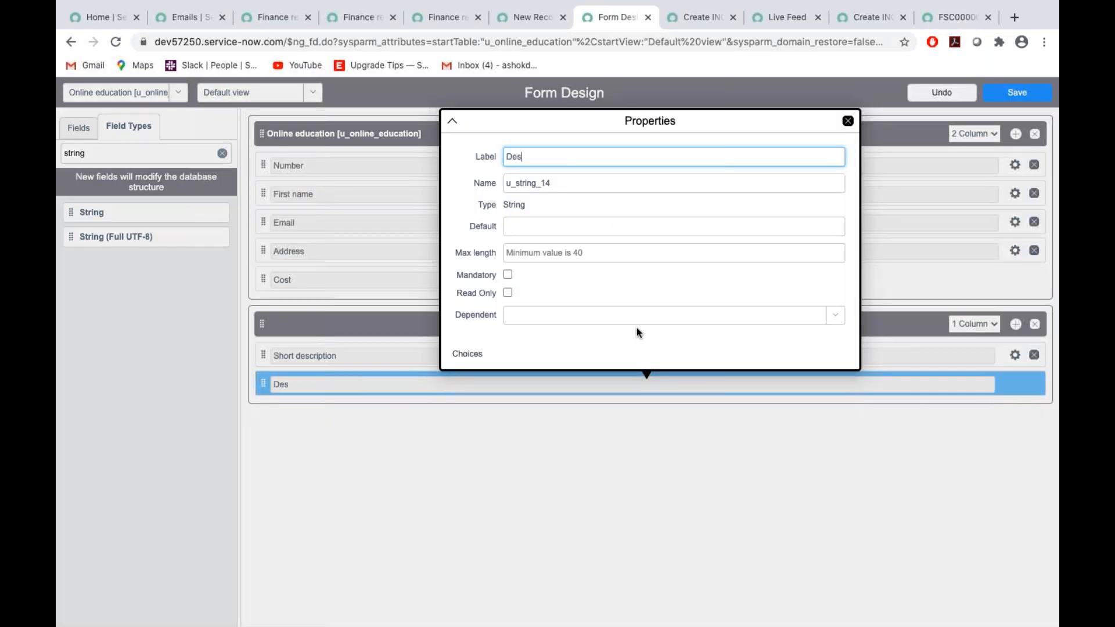
{"action": "type", "text": "cription"}
Name the Description field u_des, set its max length to 1000, make it mandatory and save the form design
{"action": "double_click", "coordinate": [557, 181]}
{"action": "key", "text": "BackSpace"}
{"action": "type", "text": "u_des"}
{"action": "left_click", "coordinate": [562, 259]}
{"action": "type", "text": "1000"}
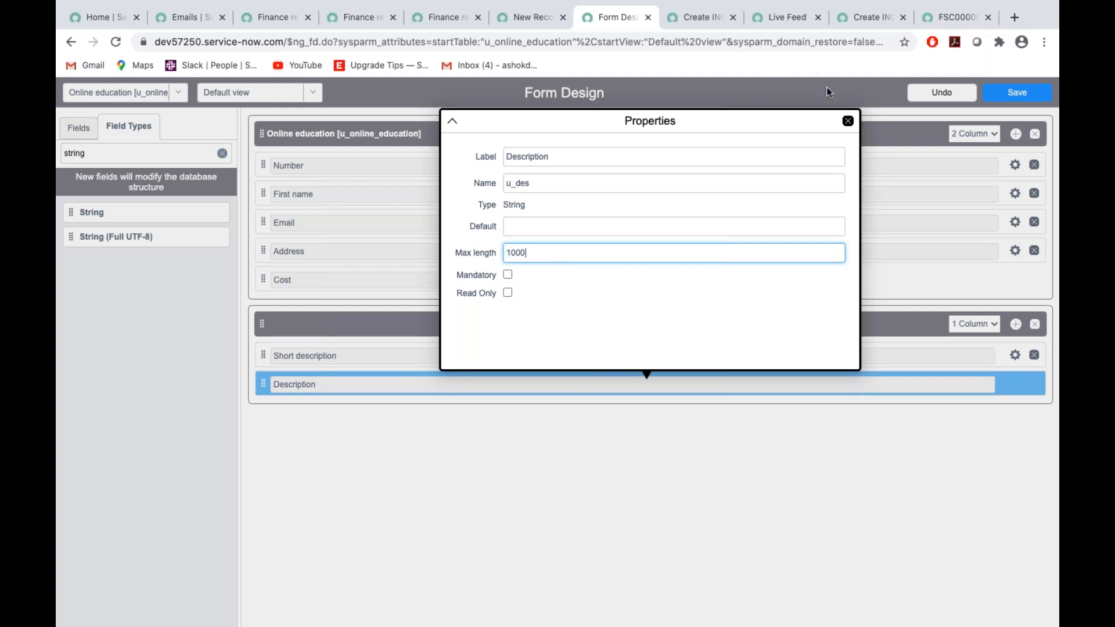
{"action": "left_click", "coordinate": [509, 274]}
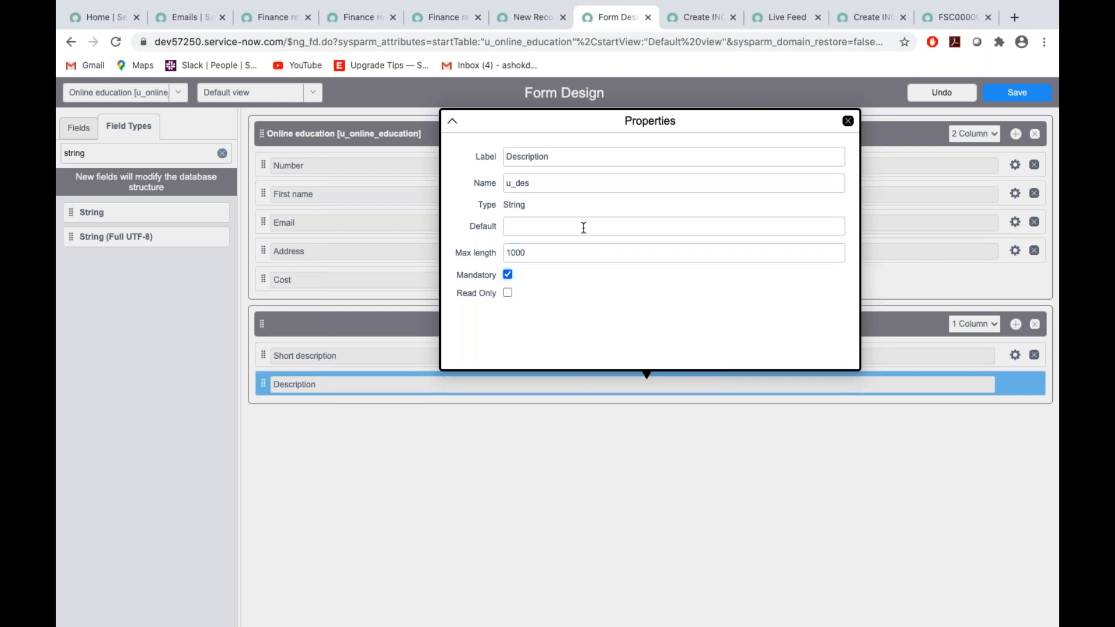
{"action": "left_click", "coordinate": [848, 123]}
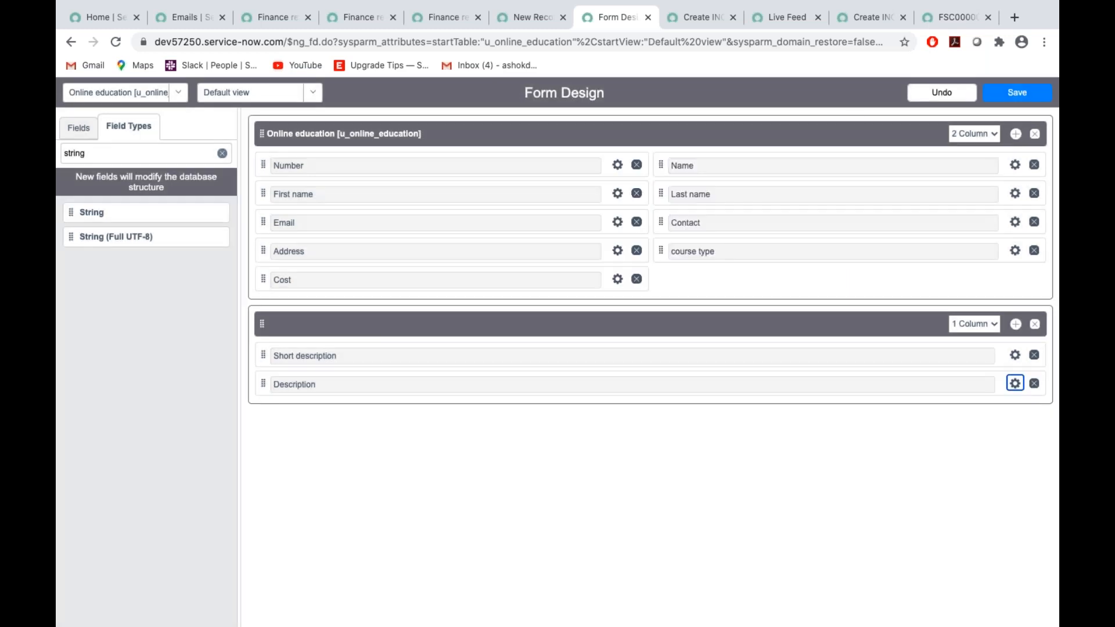
{"action": "left_click", "coordinate": [1041, 95]}
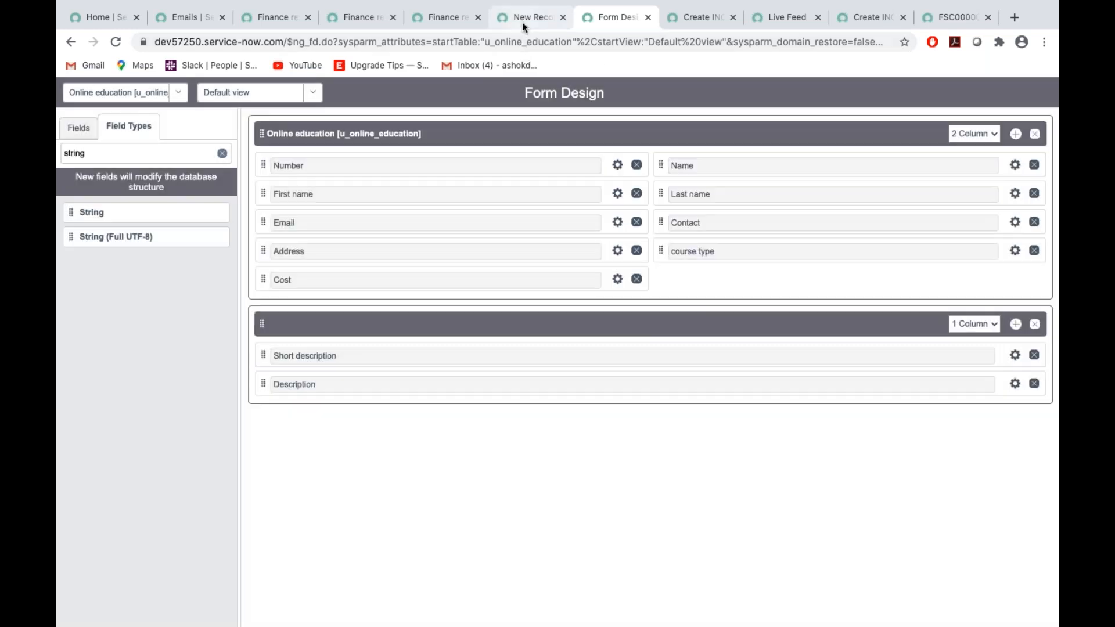
Reload the new Online education record and check its Description field
{"action": "left_click", "coordinate": [522, 21]}
{"action": "left_click", "coordinate": [301, 138]}
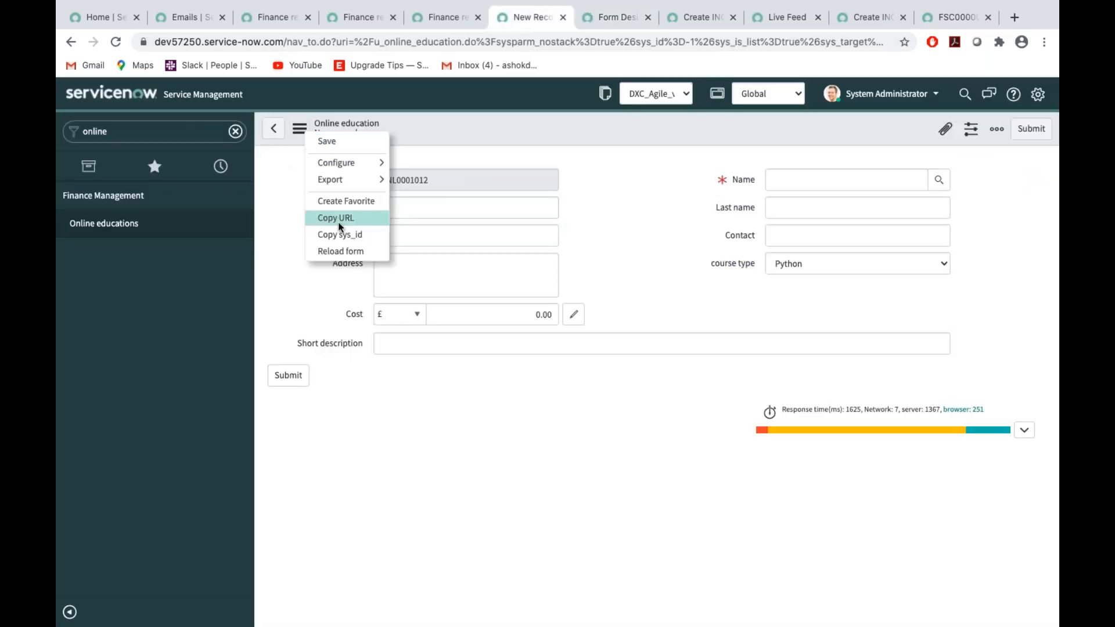
{"action": "left_click", "coordinate": [339, 252]}
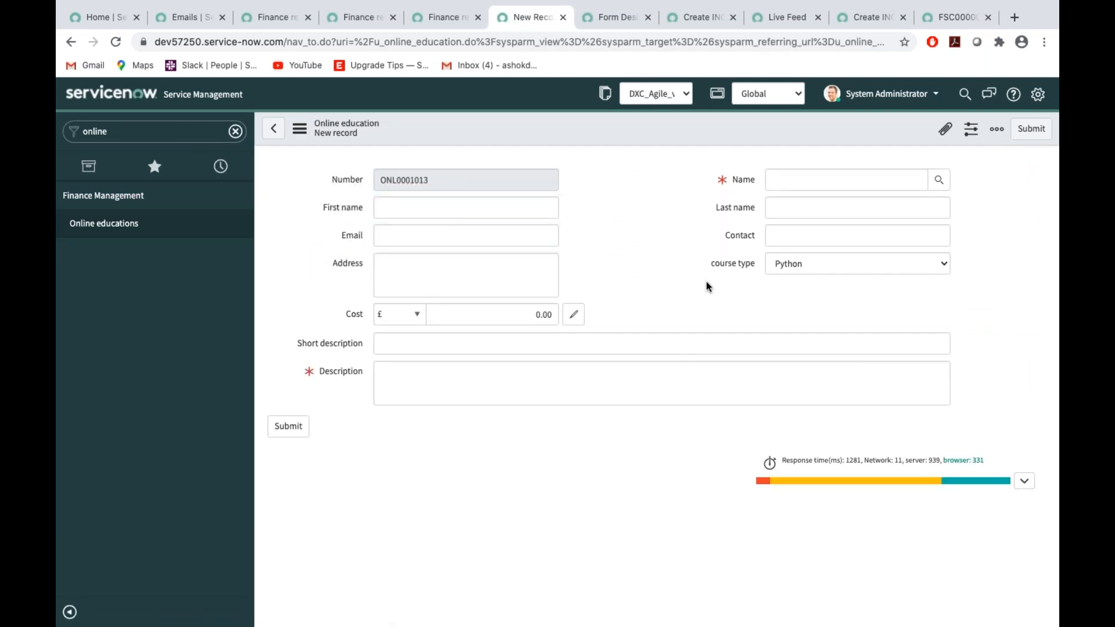
Switch to the Word field list and look up the fields listed after Description, highlighting Preferred language
{"action": "key", "text": "ctrl+Right"}
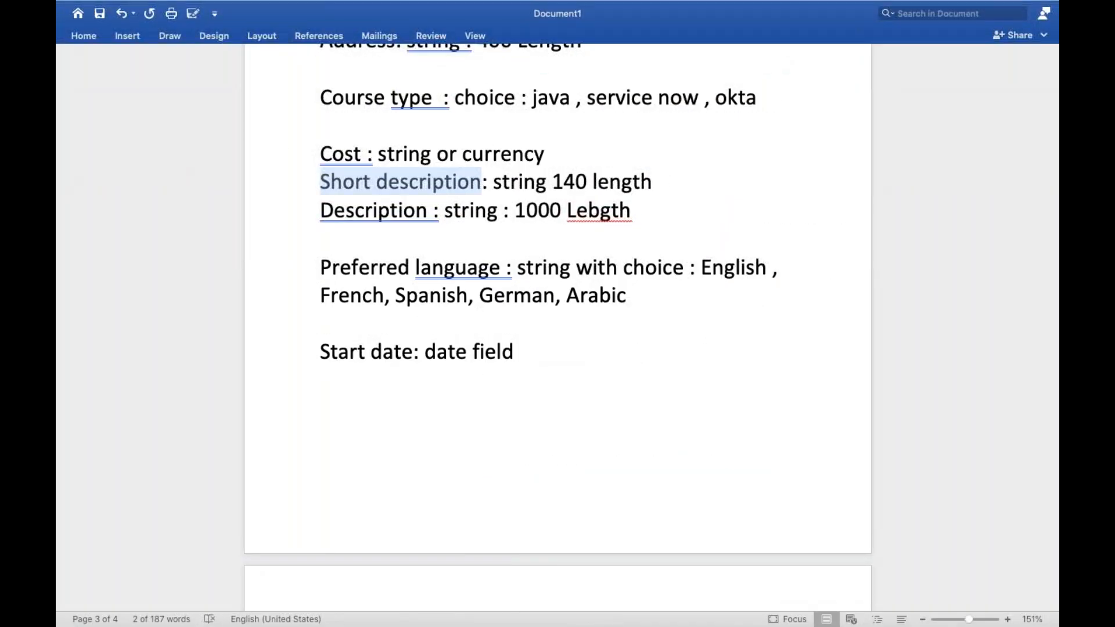
{"action": "left_click_drag", "start_coordinate": [321, 266], "coordinate": [482, 261]}
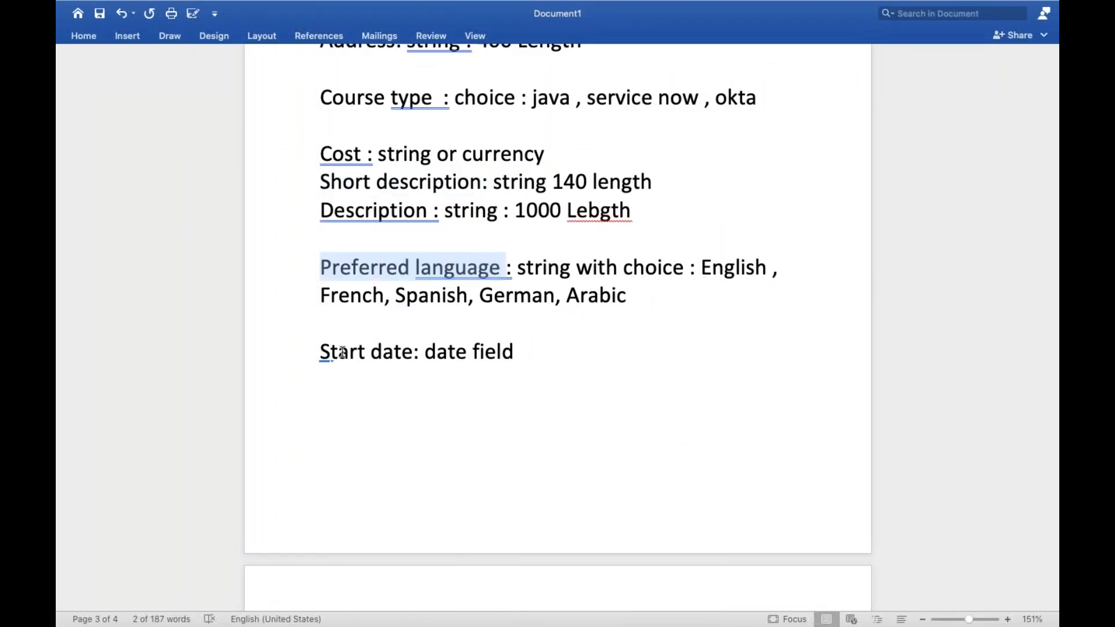
{"action": "key", "text": "ctrl+Left"}
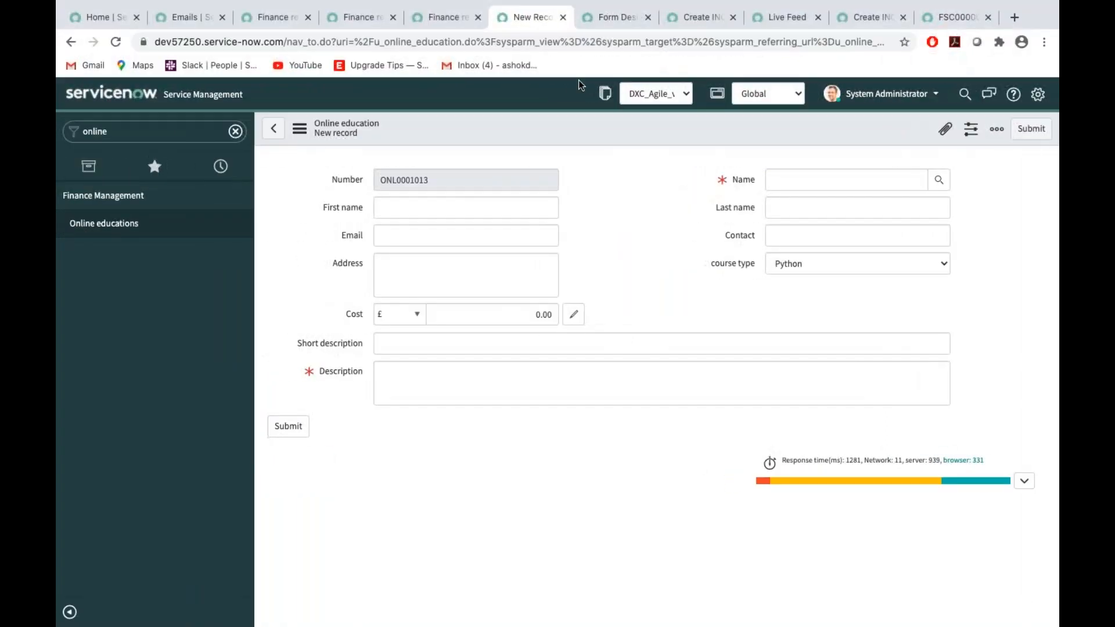
Search the form design's field types for date and add a Date field below course type
{"action": "left_click", "coordinate": [598, 27]}
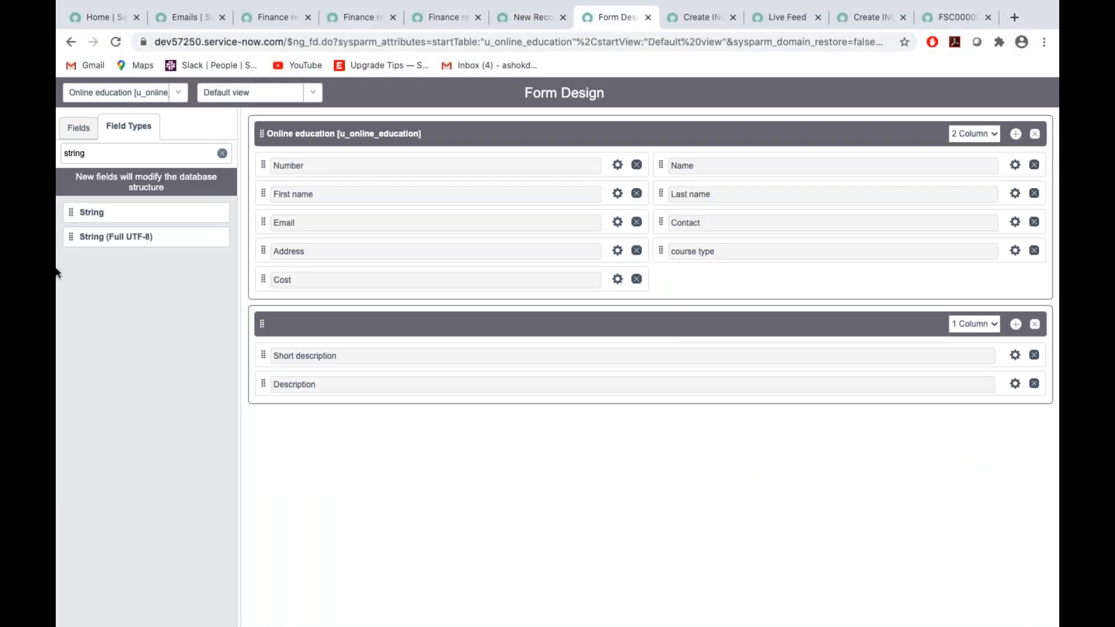
{"action": "left_click", "coordinate": [100, 150]}
{"action": "key", "text": "BackSpace"}
{"action": "key", "text": "BackSpace"}
{"action": "key", "text": "BackSpace"}
{"action": "key", "text": "BackSpace"}
{"action": "key", "text": "BackSpace"}
{"action": "key", "text": "BackSpace"}
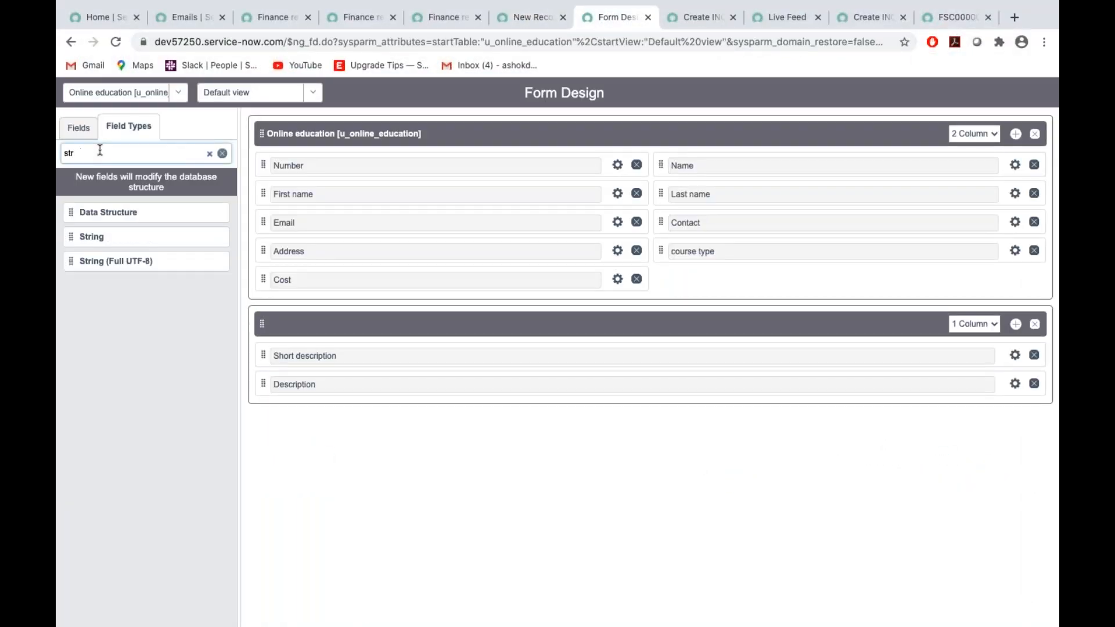
{"action": "type", "text": "date"}
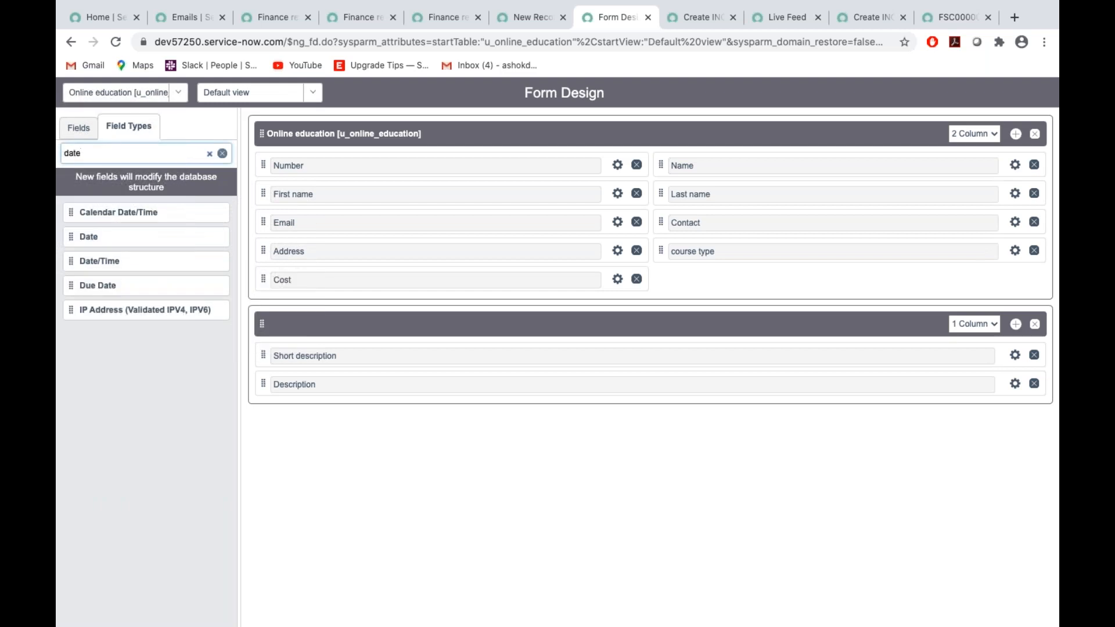
{"action": "left_click_drag", "start_coordinate": [72, 240], "coordinate": [697, 273]}
Label the new date field Start date, name it u_start_date and save the form design
{"action": "left_click", "coordinate": [1015, 279]}
{"action": "key", "text": "BackSpace"}
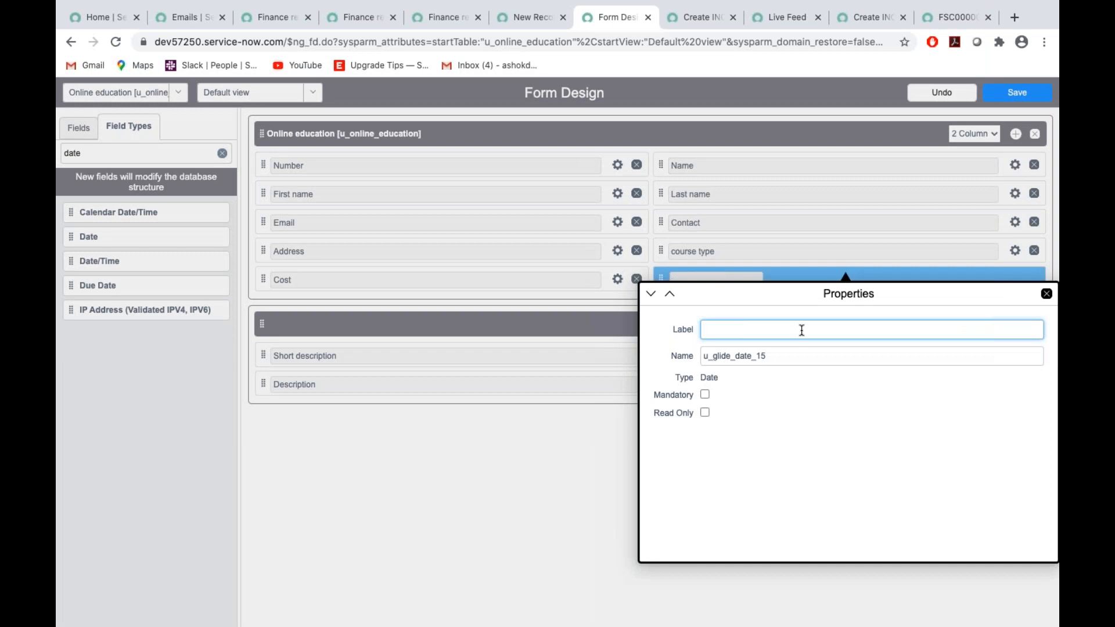
{"action": "type", "text": "Start date"}
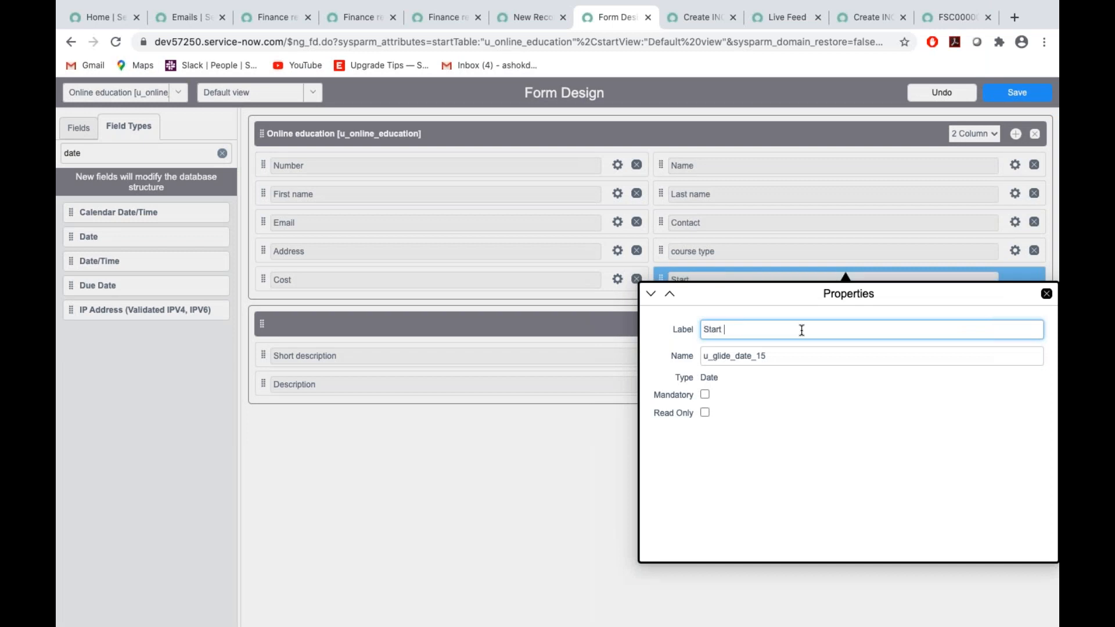
{"action": "triple_click", "coordinate": [801, 355]}
{"action": "key", "text": "BackSpace"}
{"action": "type", "text": "u_"}
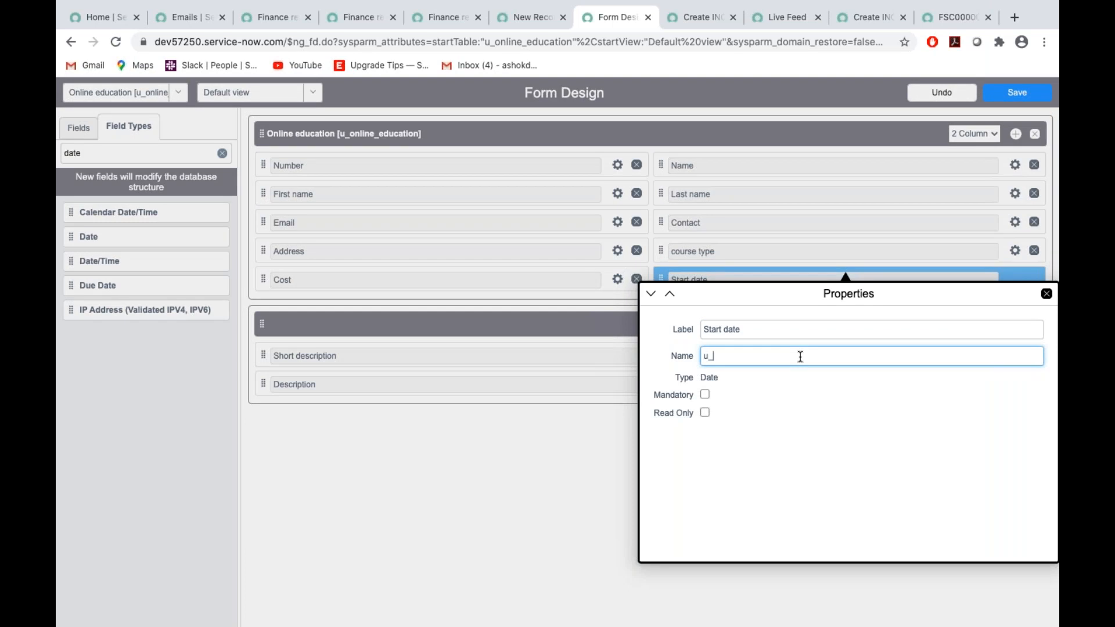
{"action": "type", "text": "start_date"}
{"action": "left_click", "coordinate": [825, 424]}
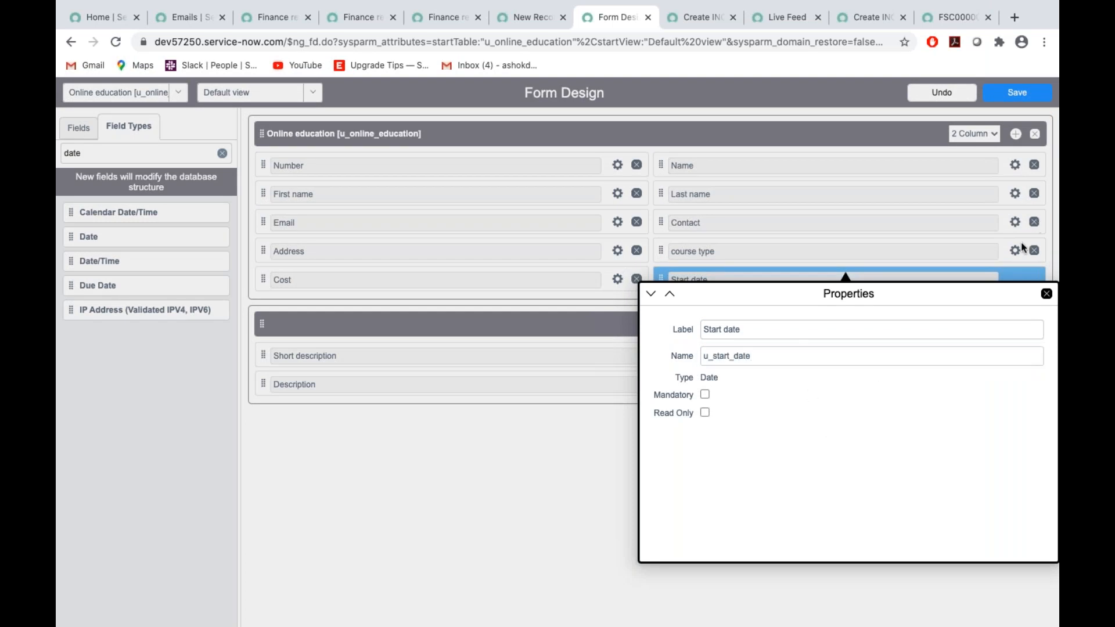
{"action": "left_click", "coordinate": [1047, 293]}
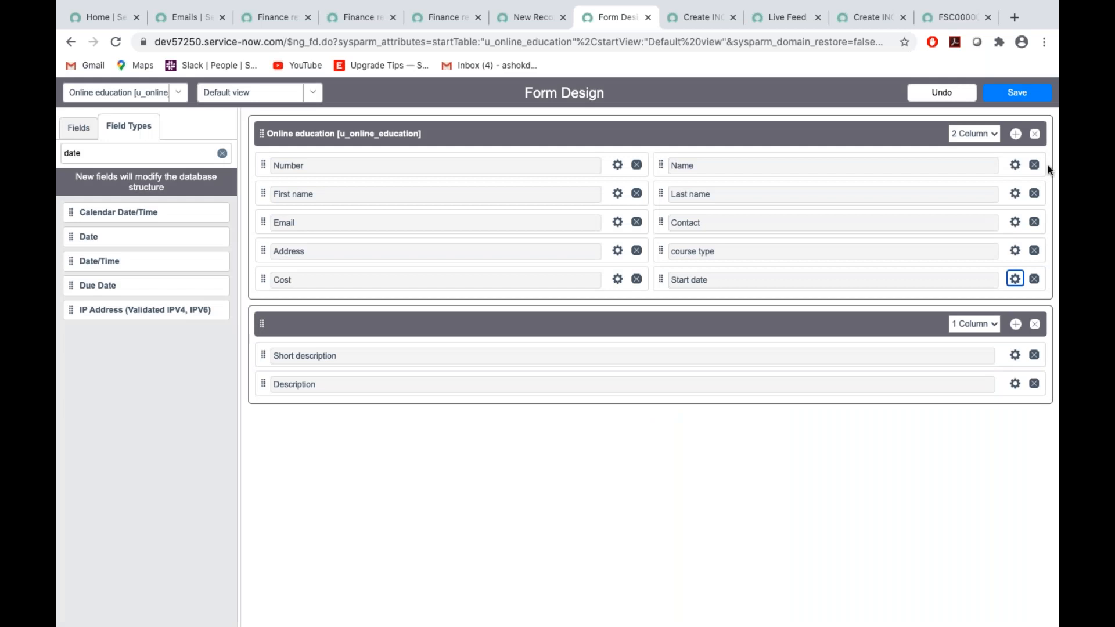
{"action": "left_click", "coordinate": [1022, 97]}
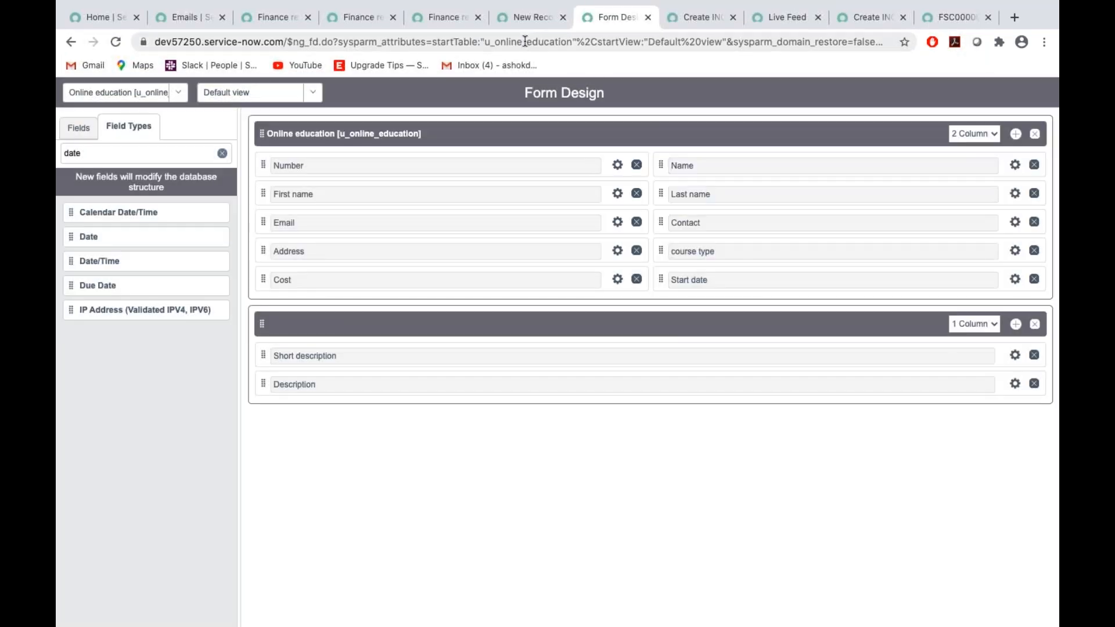
Reload the new Online education record and check its Start date field
{"action": "left_click", "coordinate": [530, 17]}
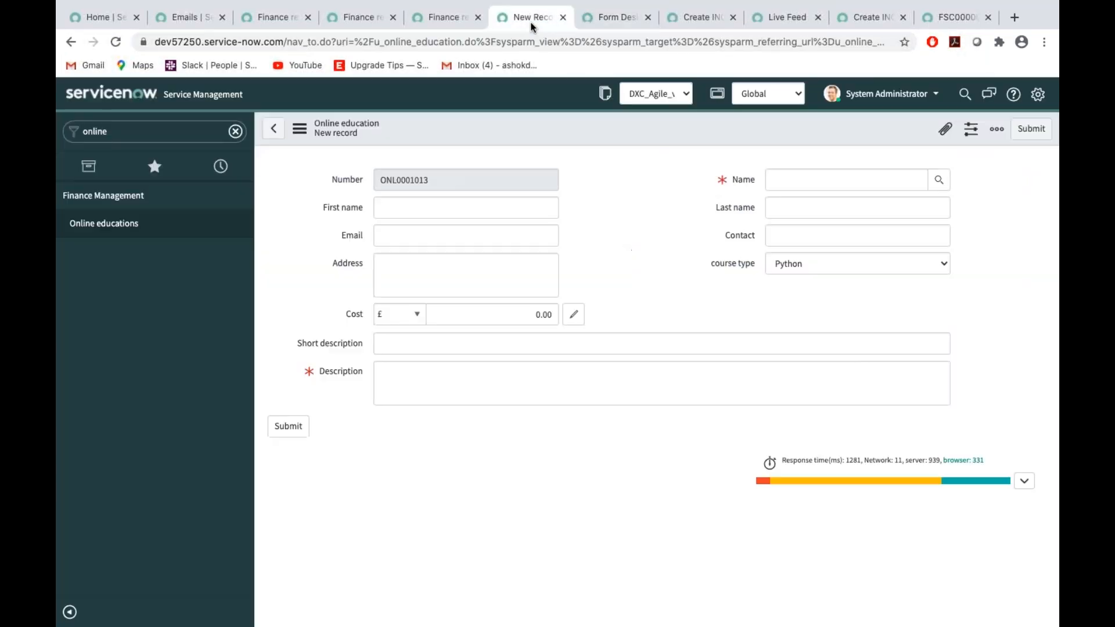
{"action": "left_click", "coordinate": [301, 133]}
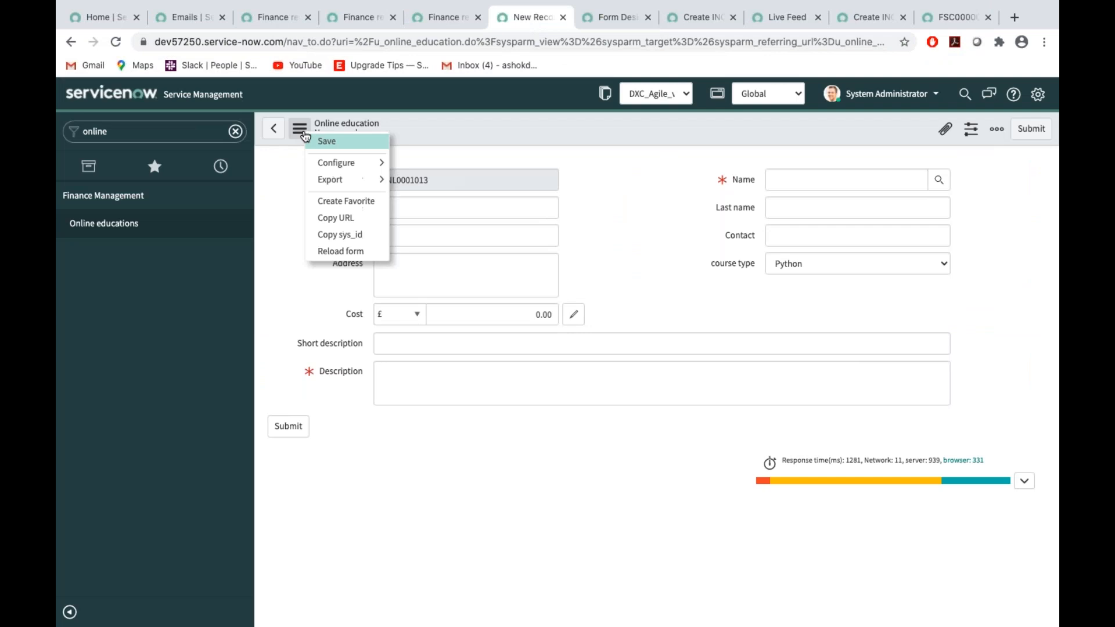
{"action": "left_click", "coordinate": [347, 251]}
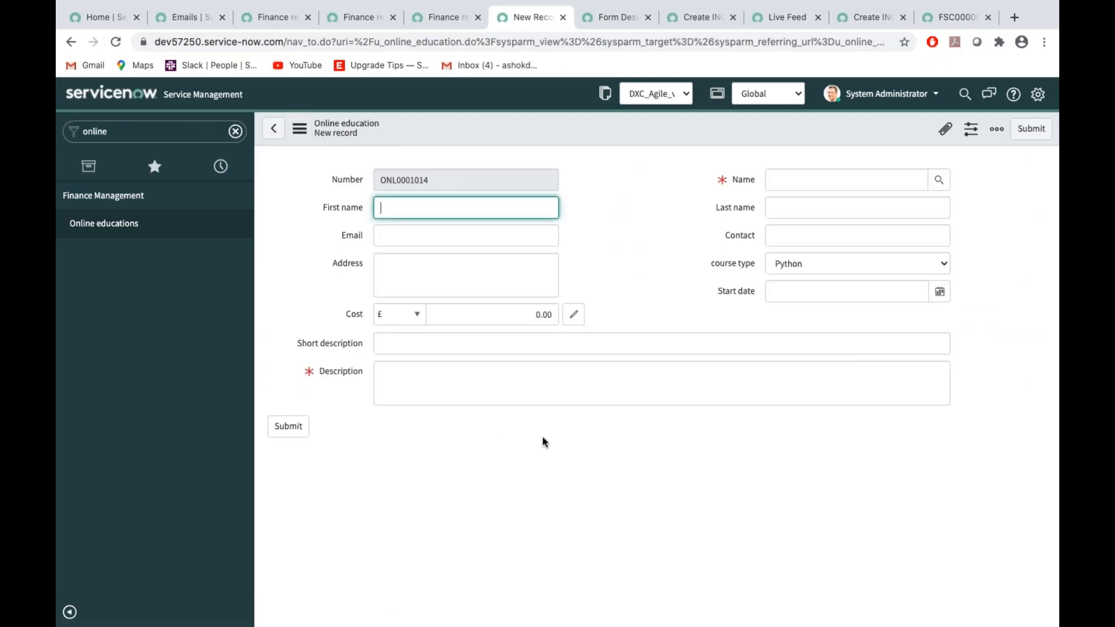
Inspect the Number field's configuration options and its value in the new Online education record
{"action": "key", "text": "super+Tab"}
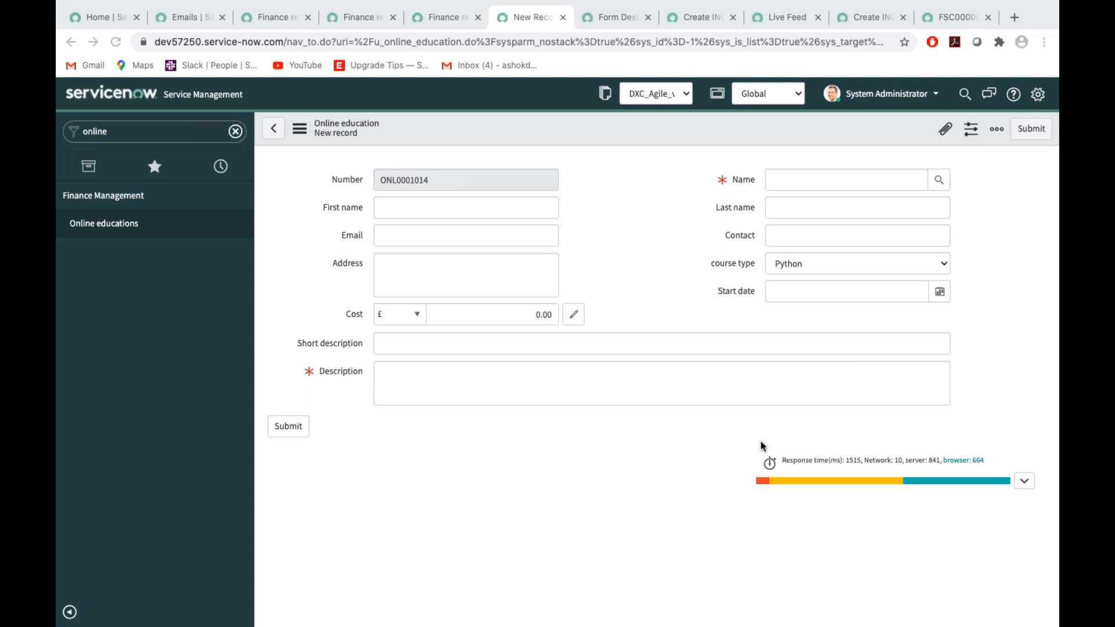
{"action": "left_click", "coordinate": [351, 181]}
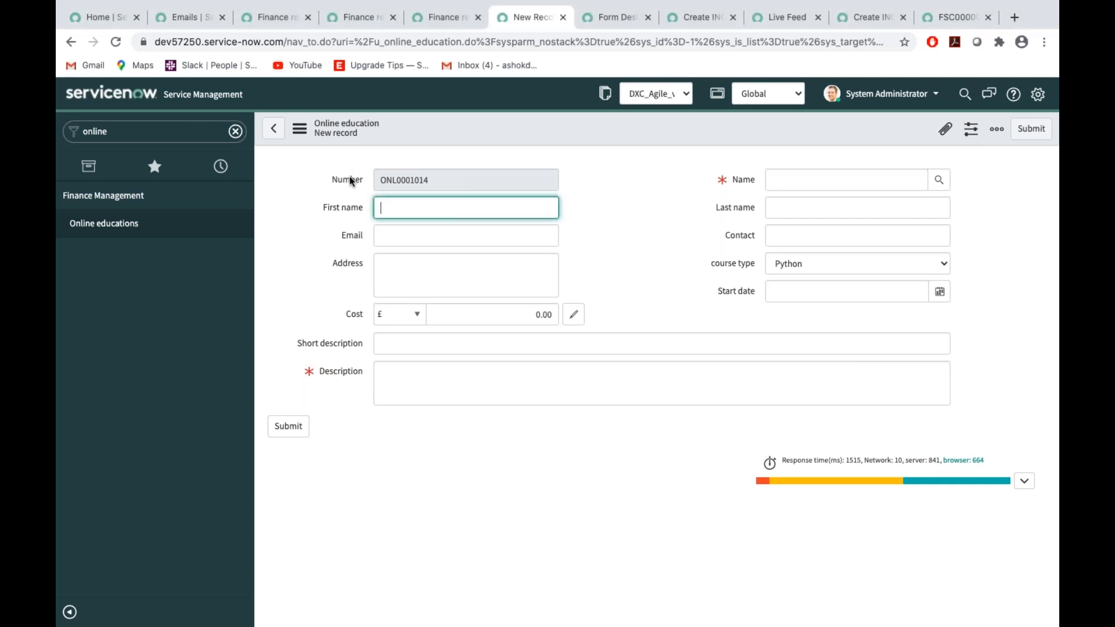
{"action": "right_click", "coordinate": [351, 181]}
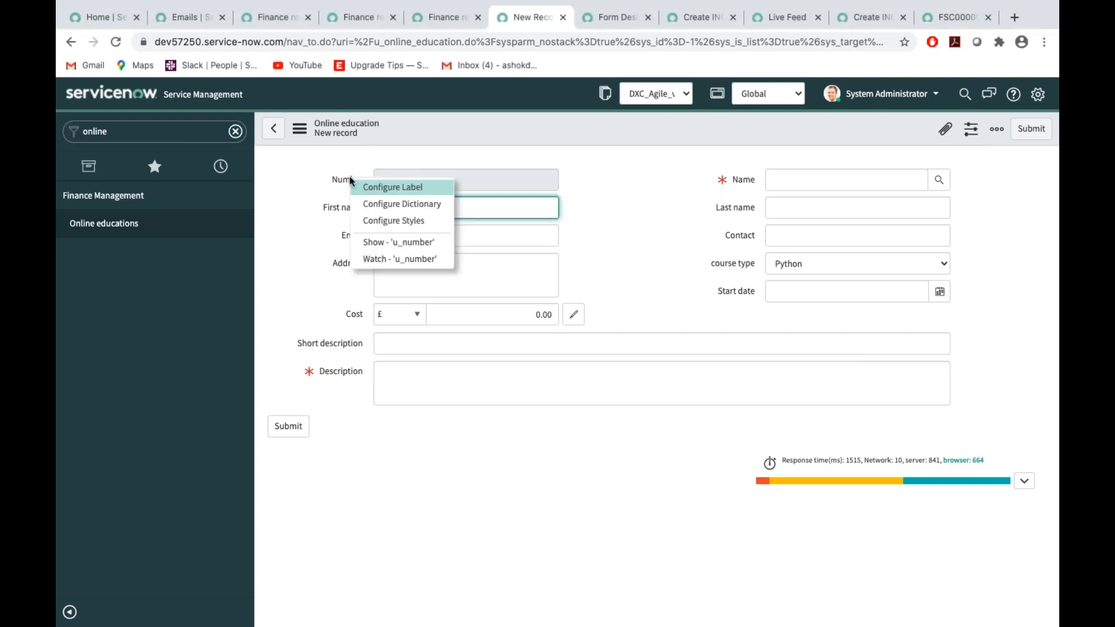
{"action": "left_click", "coordinate": [410, 190]}
{"action": "double_click", "coordinate": [450, 182]}
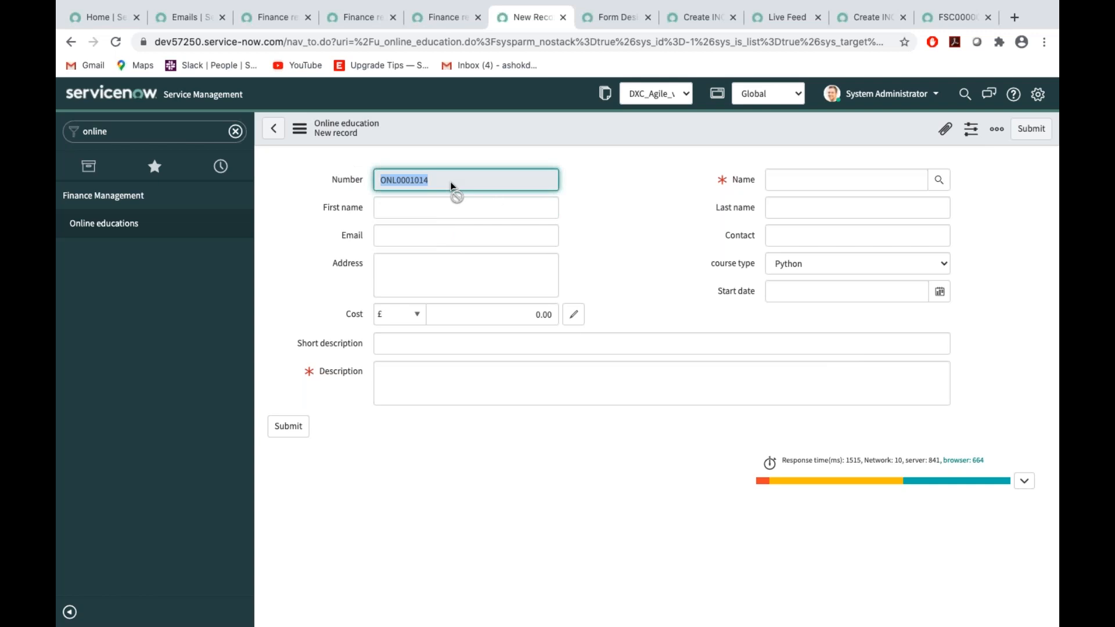
{"action": "left_click", "coordinate": [451, 185]}
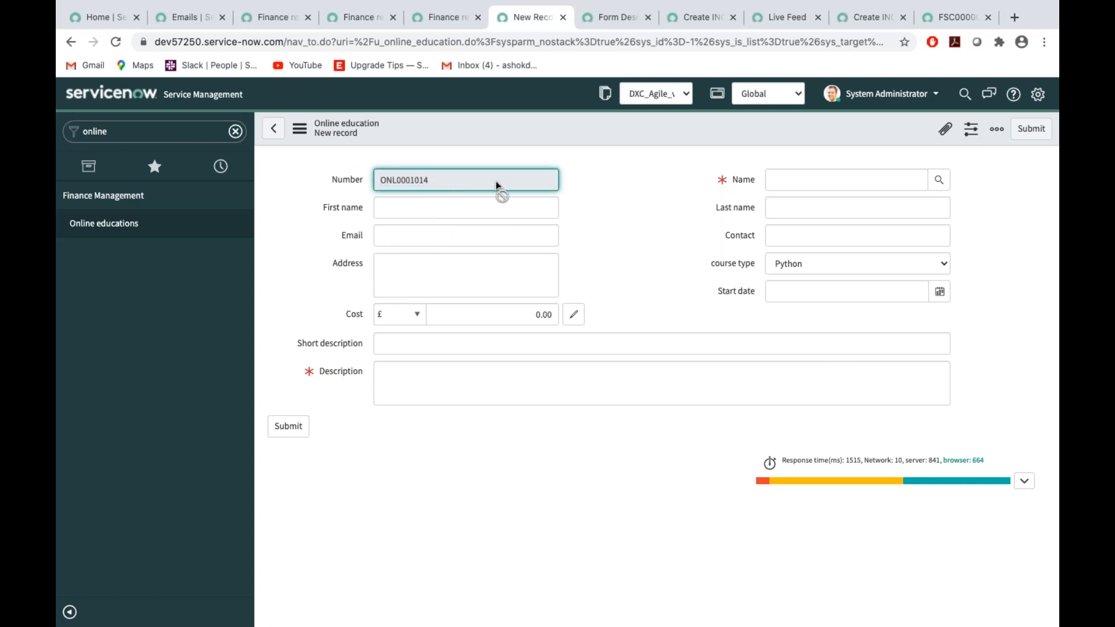